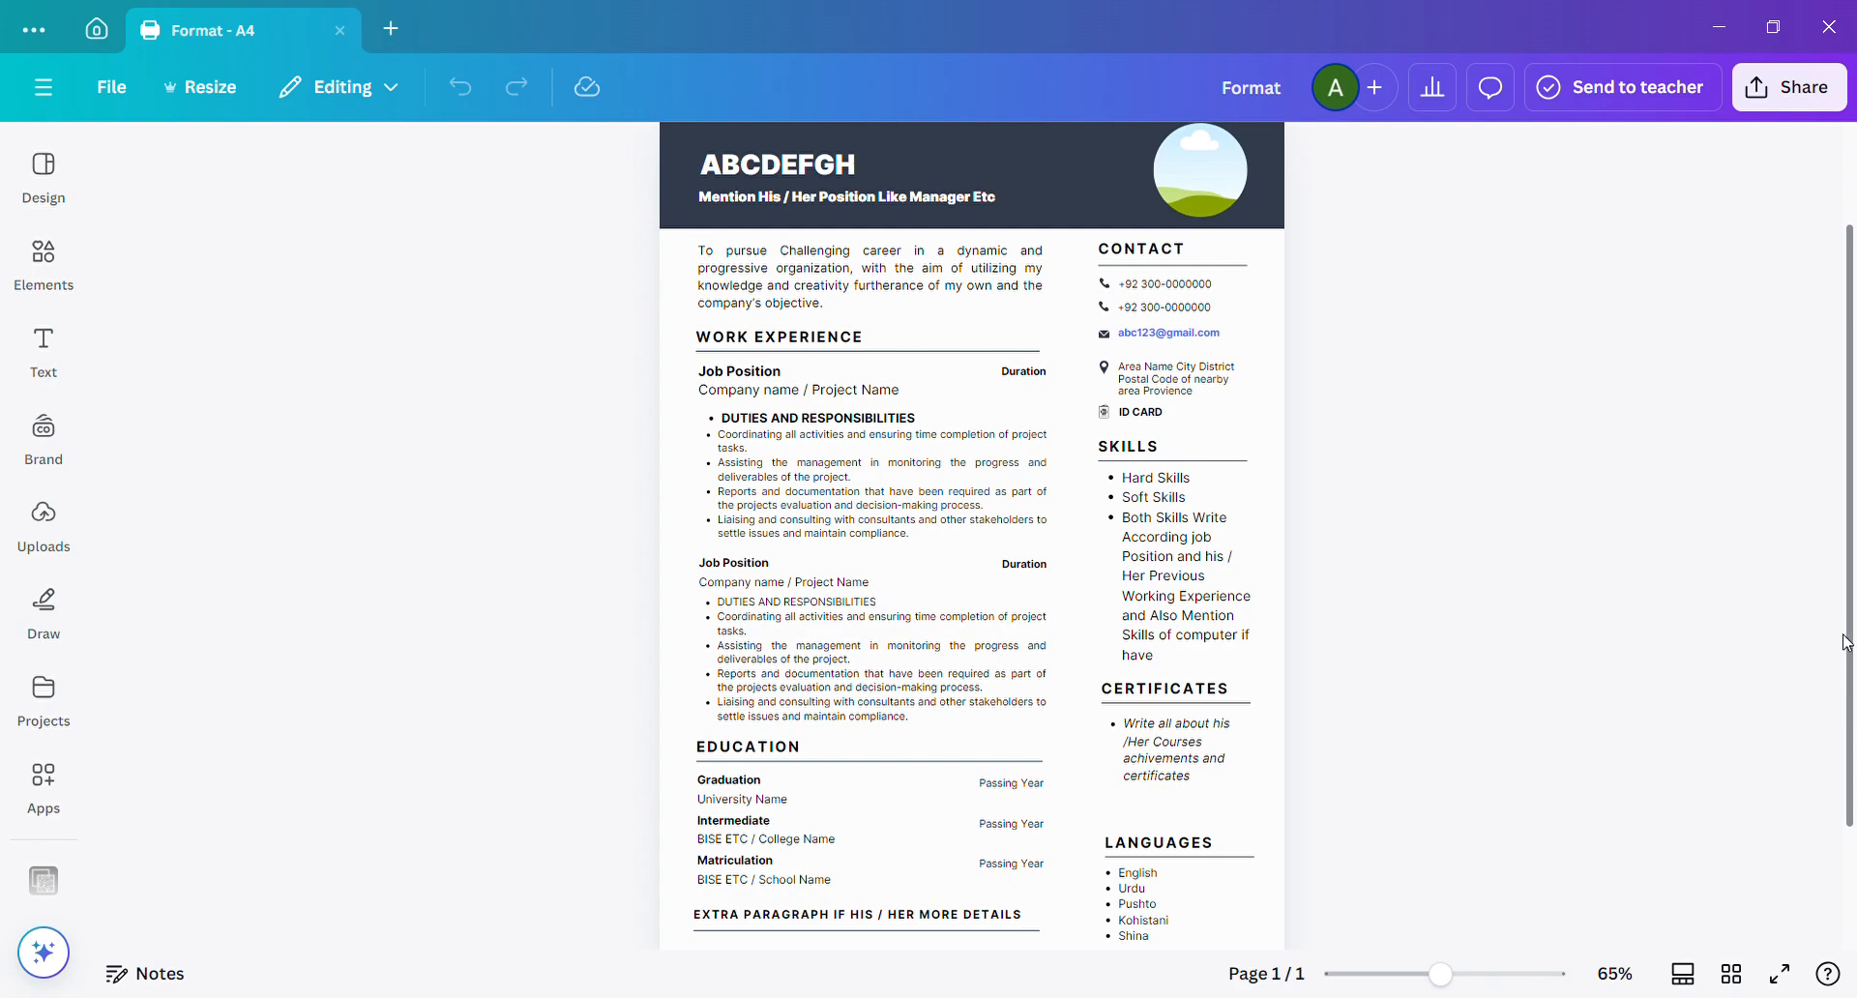
Replace the placeholder name in the resume header with the candidate's full name.
scroll(1848, 706, up, 2)
scroll(1841, 712, down, 4)
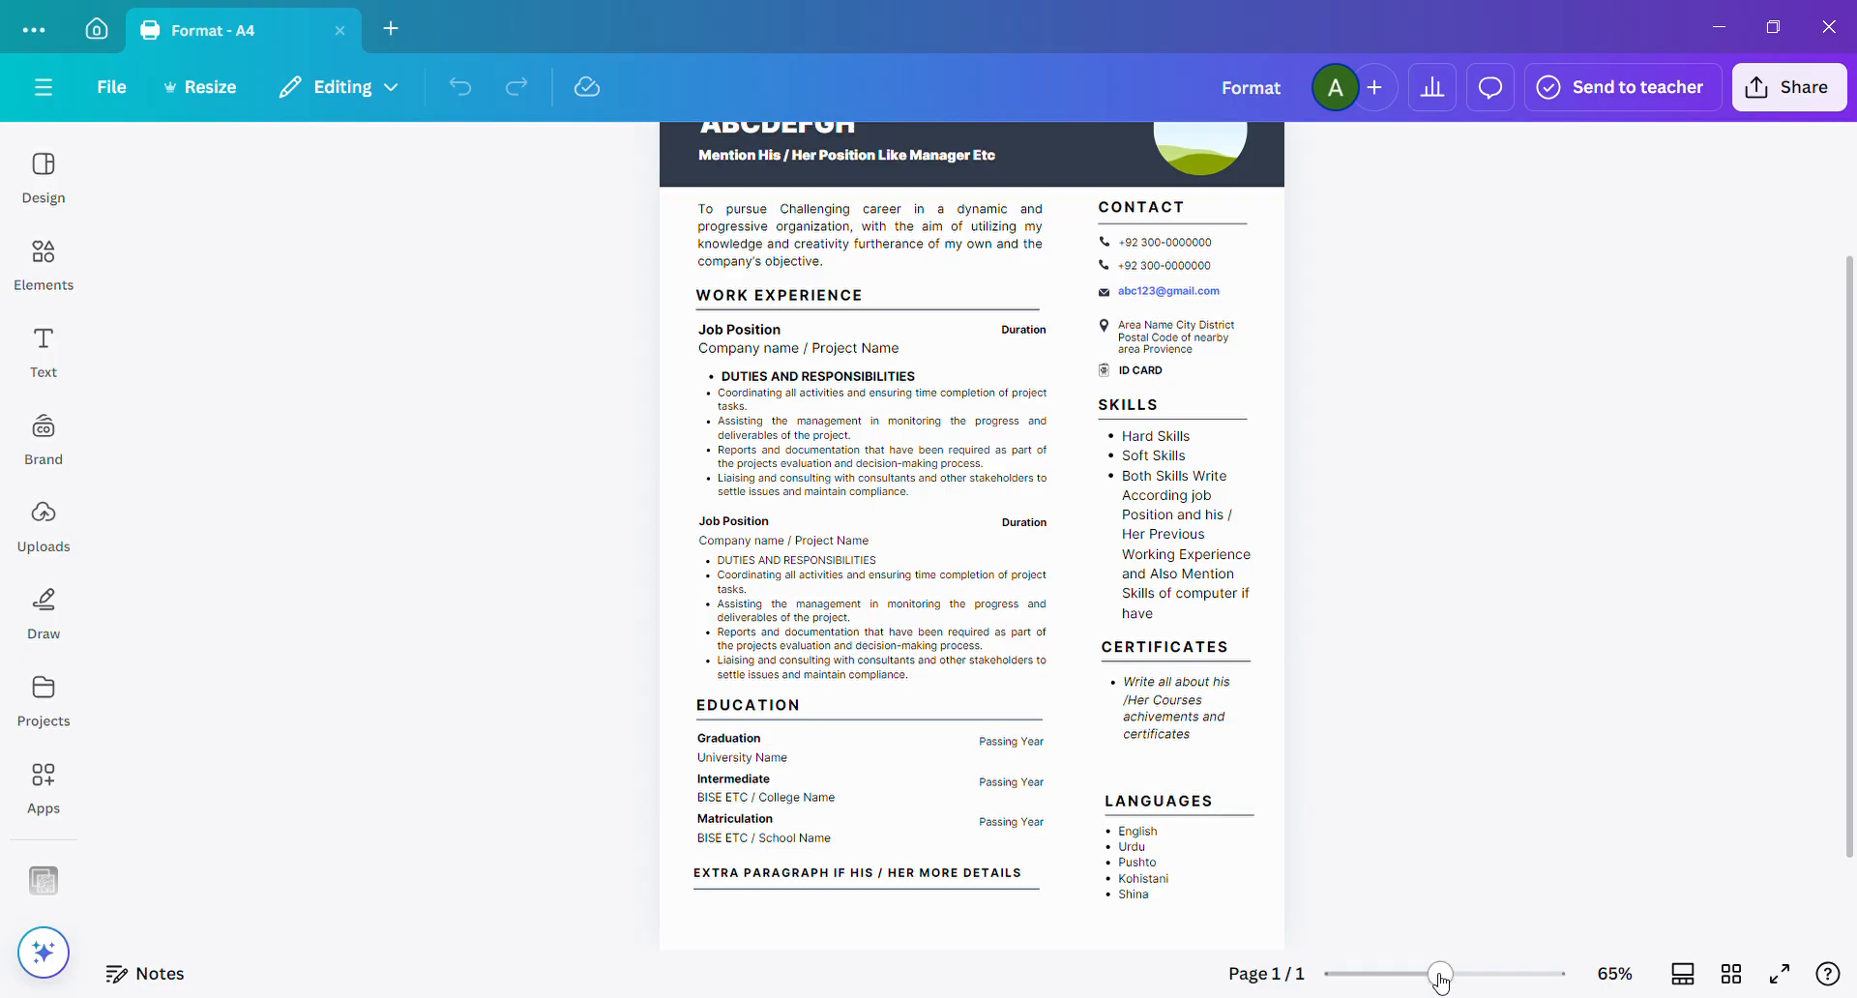
drag(1442, 979, 1430, 975)
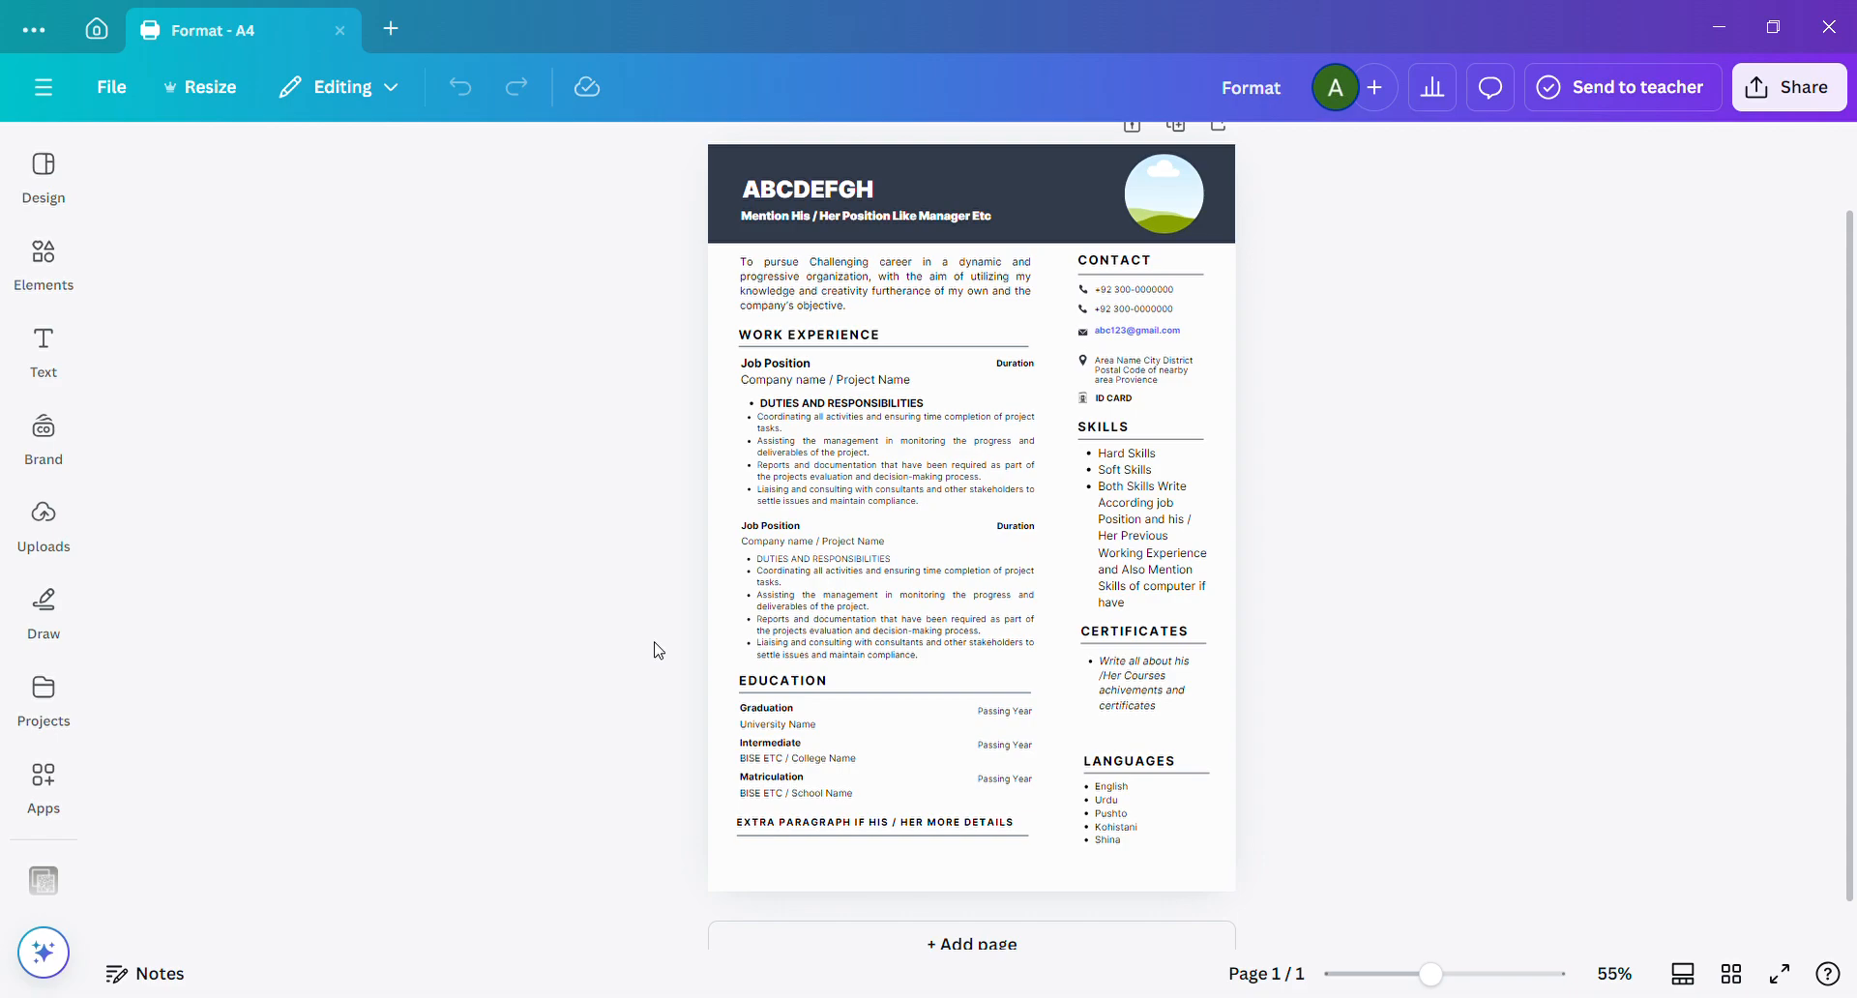
click(906, 200)
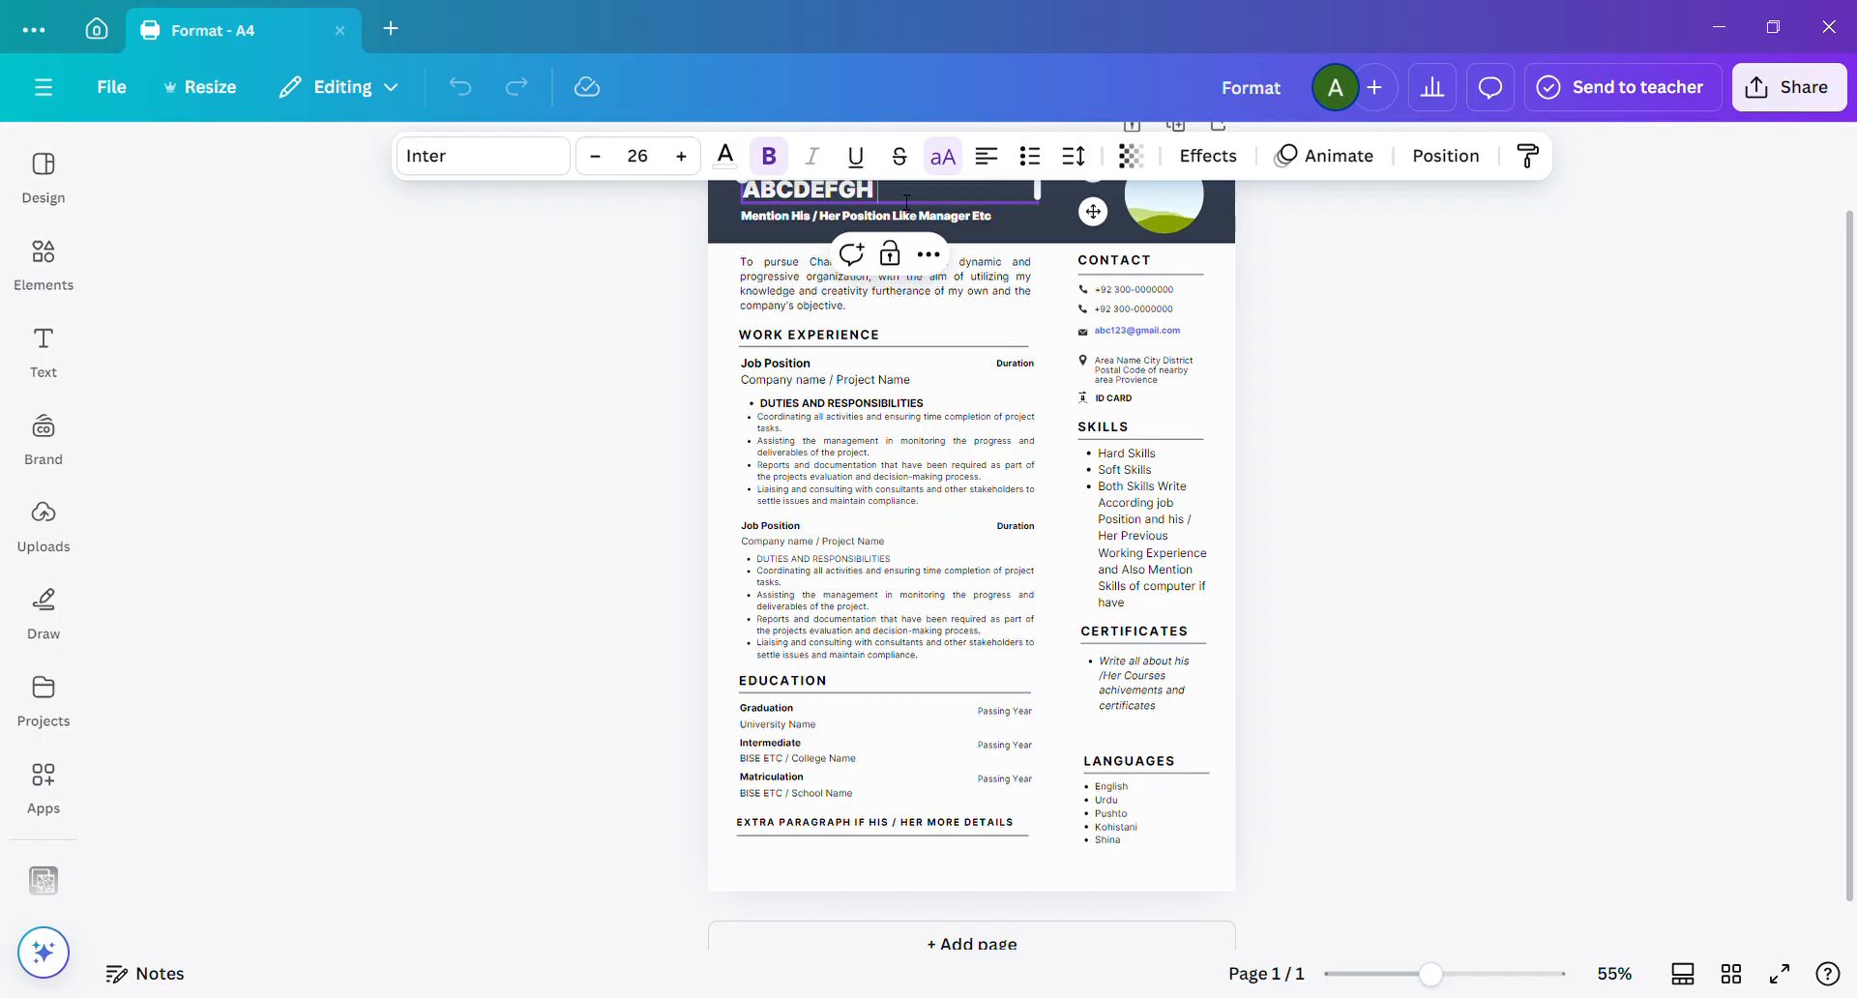
key(BackSpace)
key(BackSpace)
key(BackSpace)
key(BackSpace)
key(BackSpace)
key(BackSpace)
key(BackSpace)
key(BackSpace)
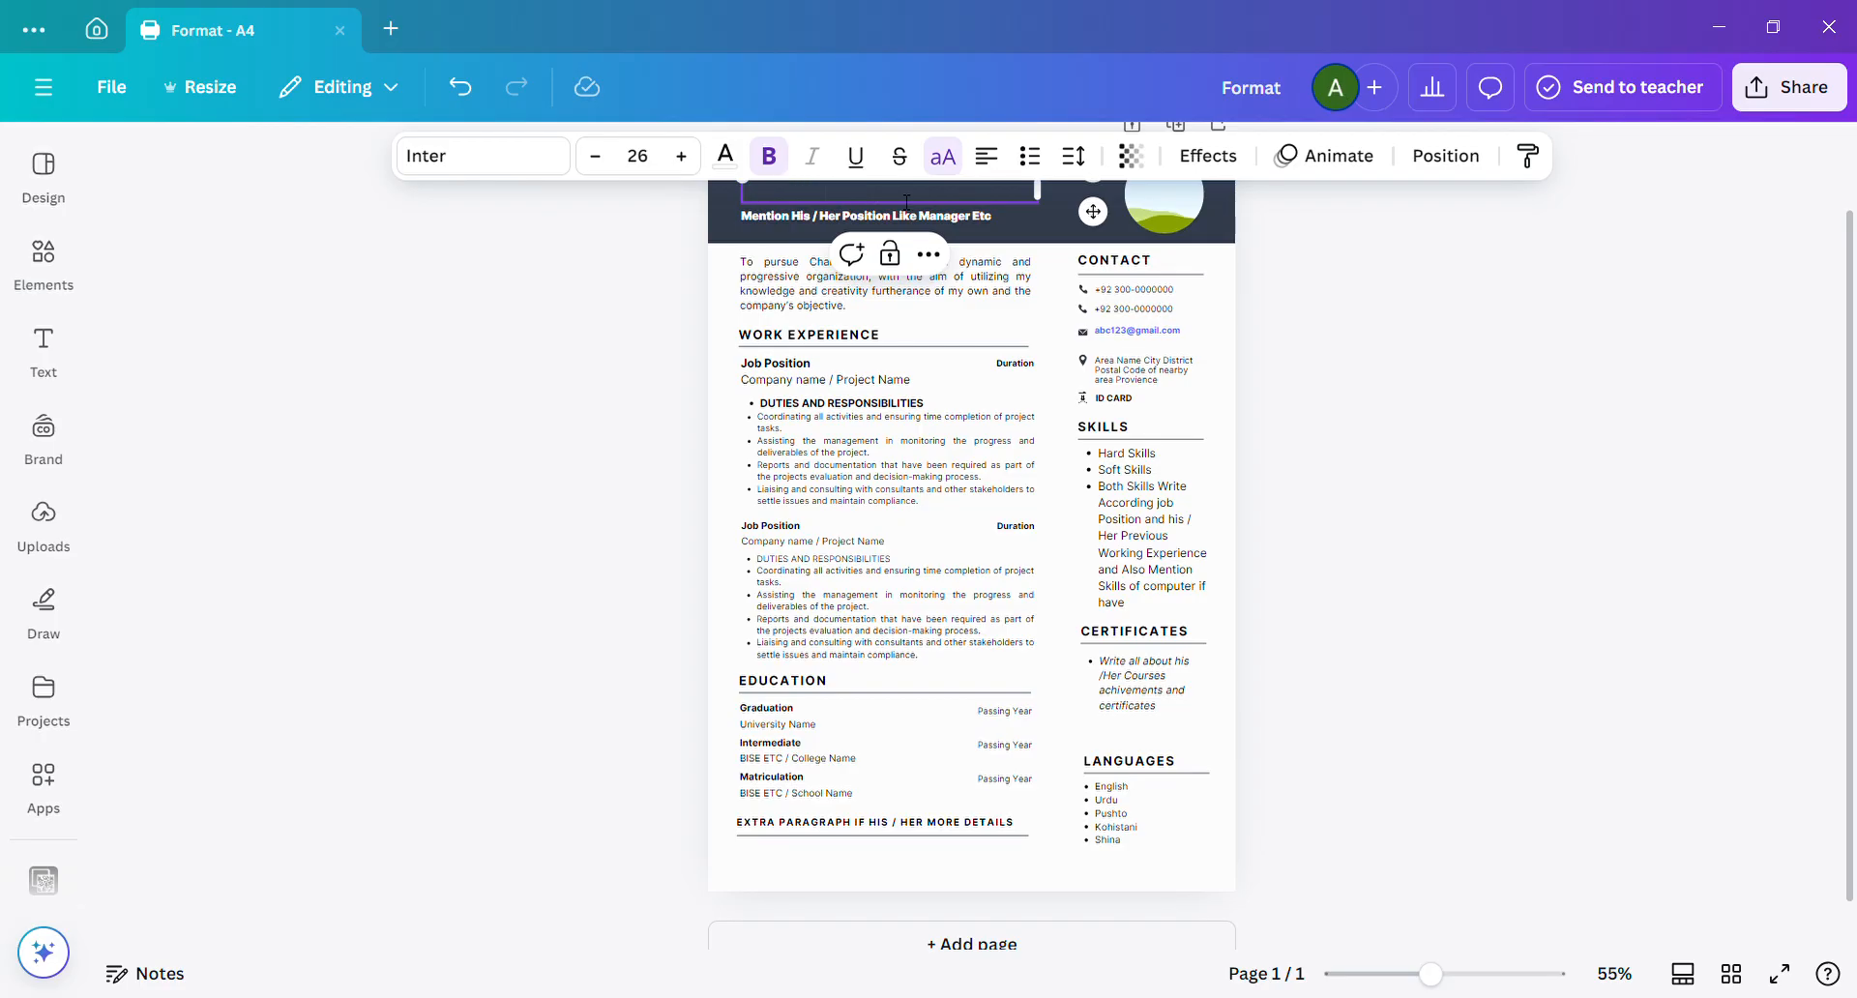
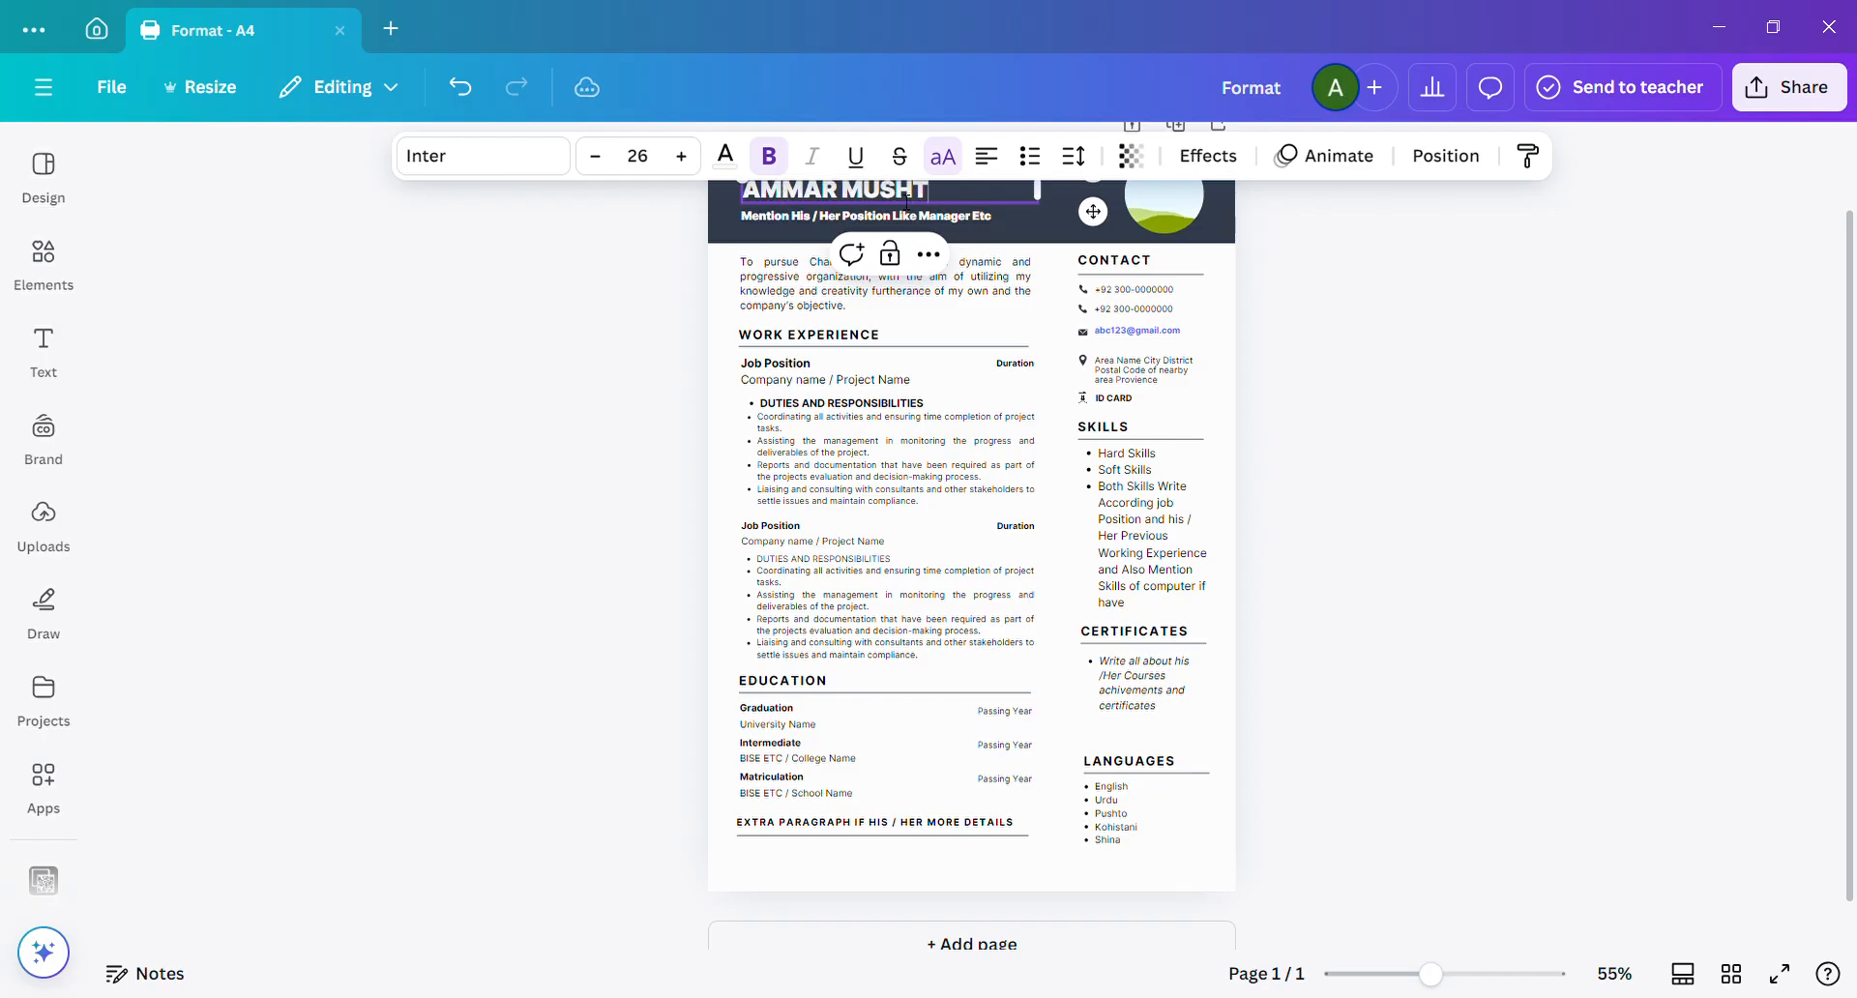
Replace the placeholder position line under the name with "Electrician / Mechanic / Doctor Etc".
click(987, 222)
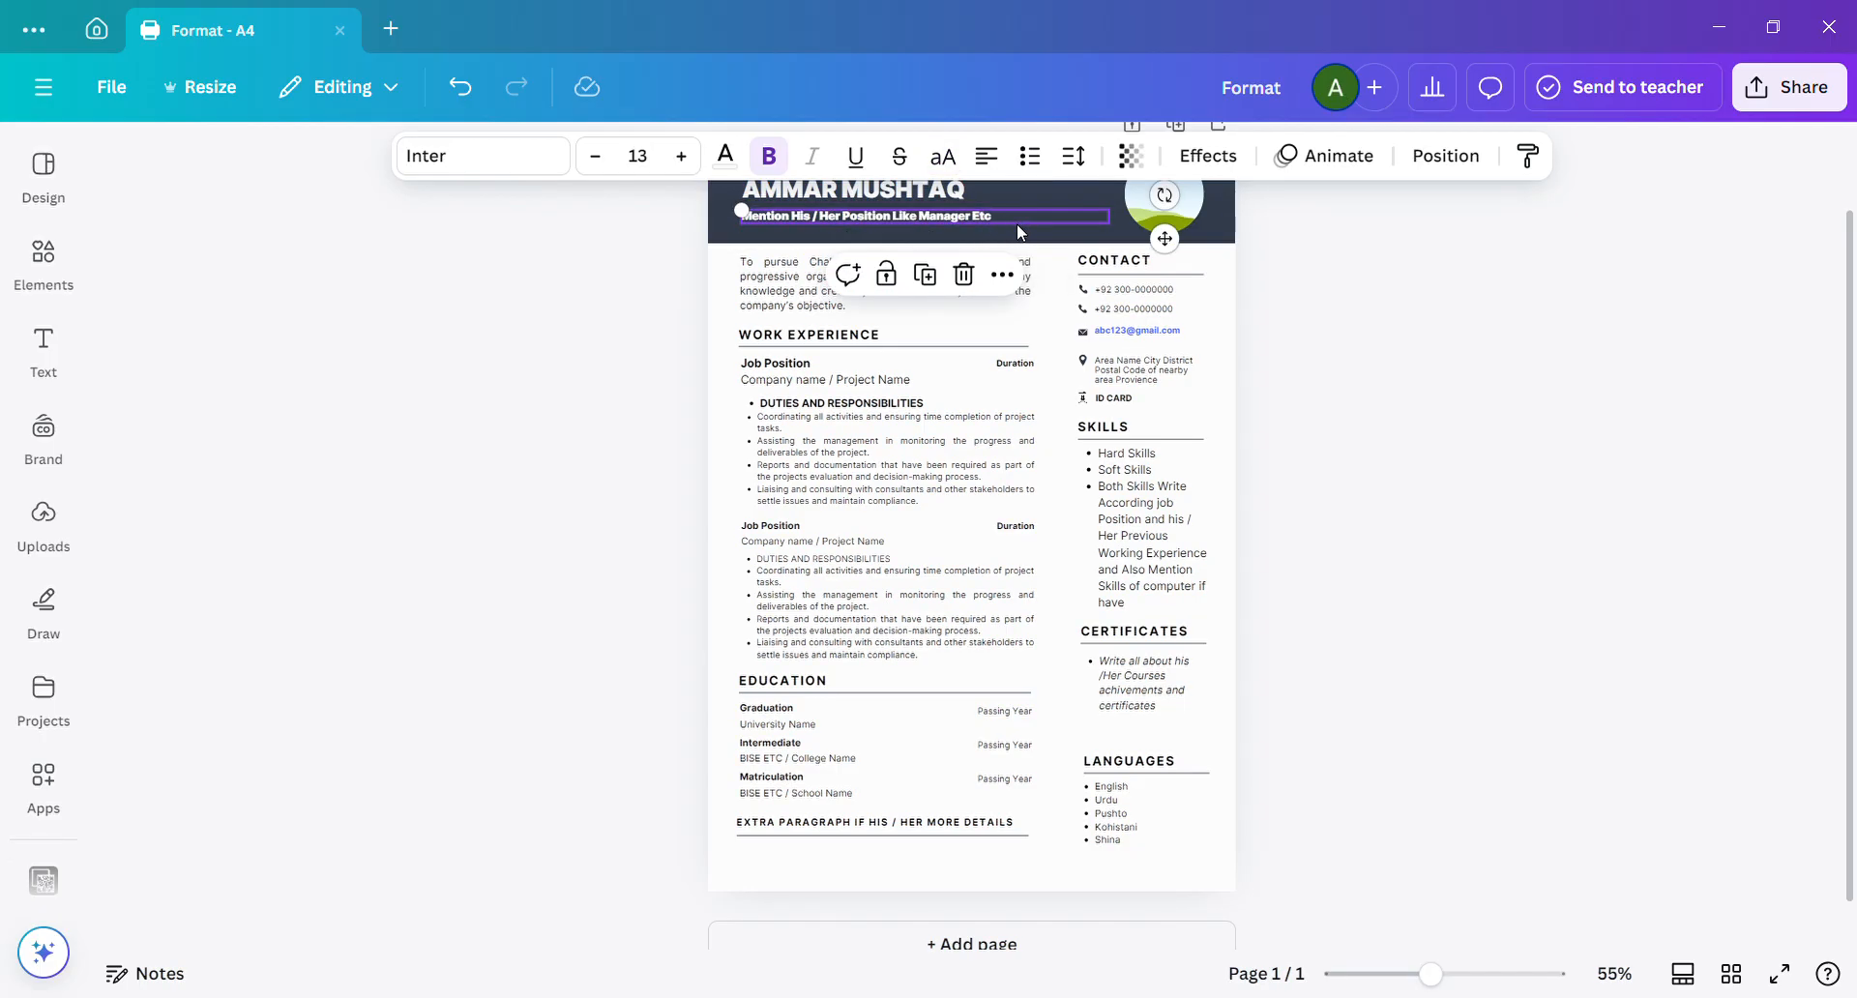
click(1018, 227)
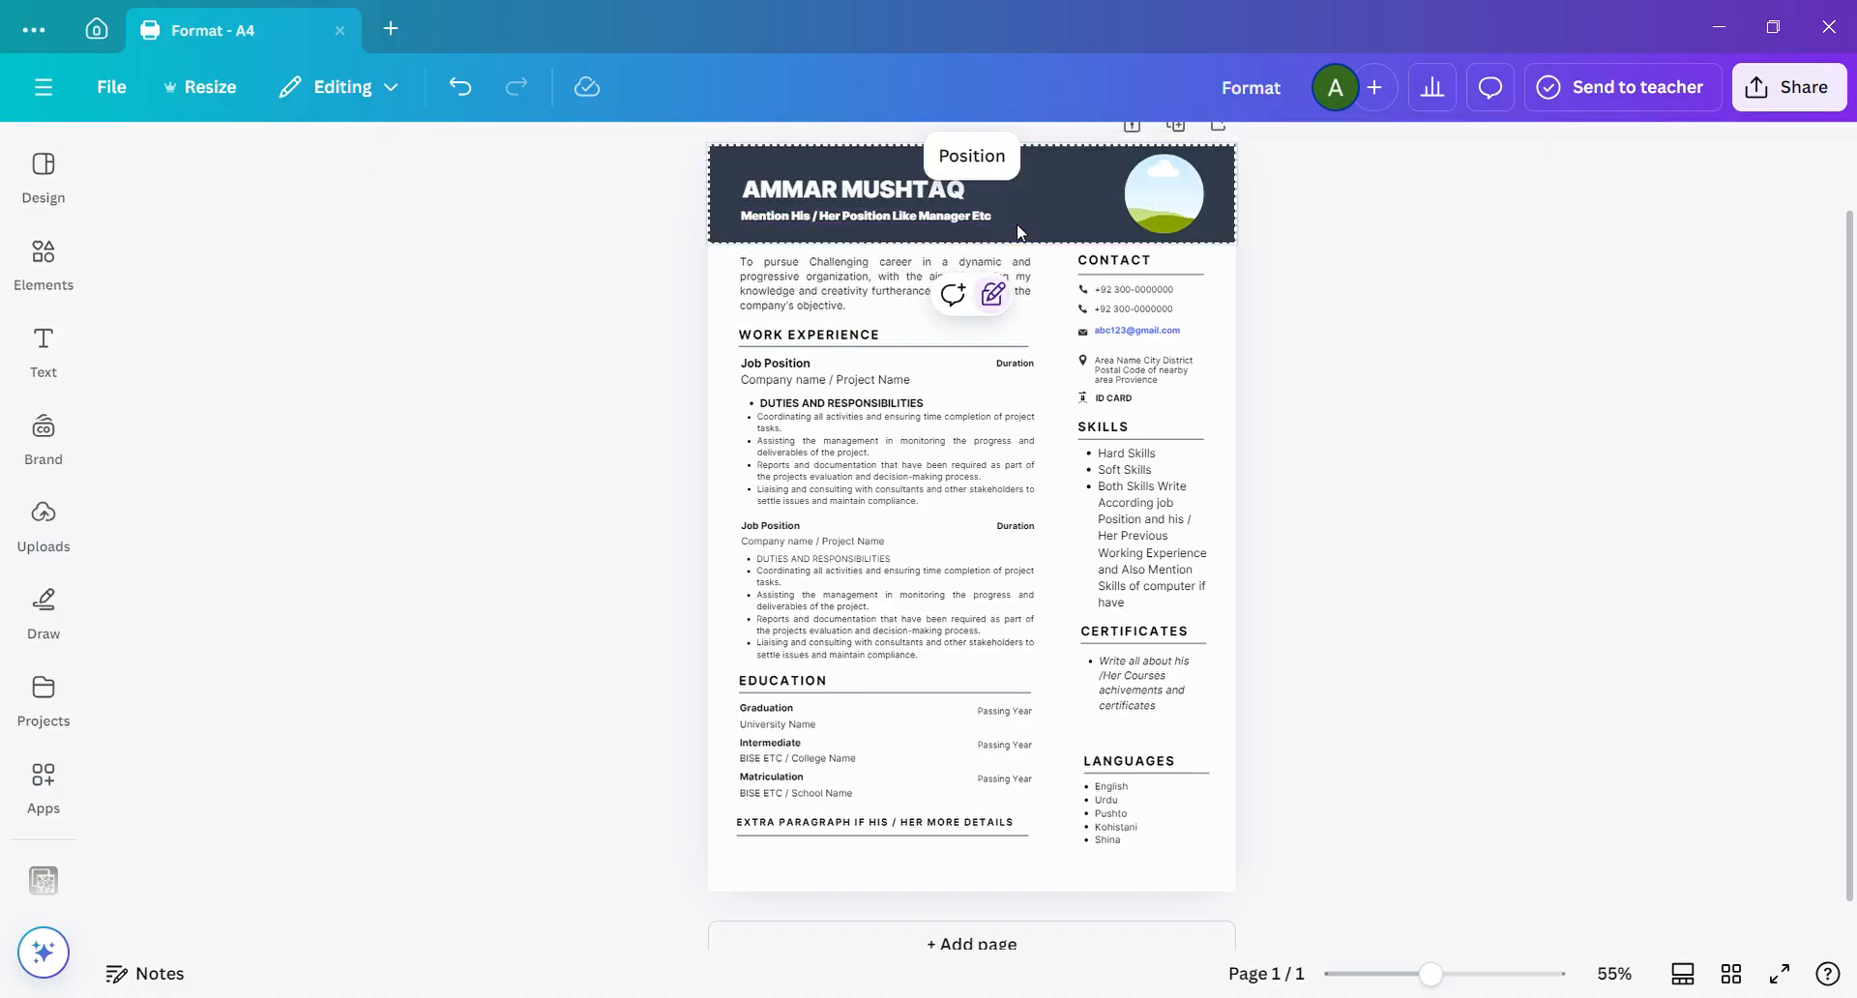
click(1004, 217)
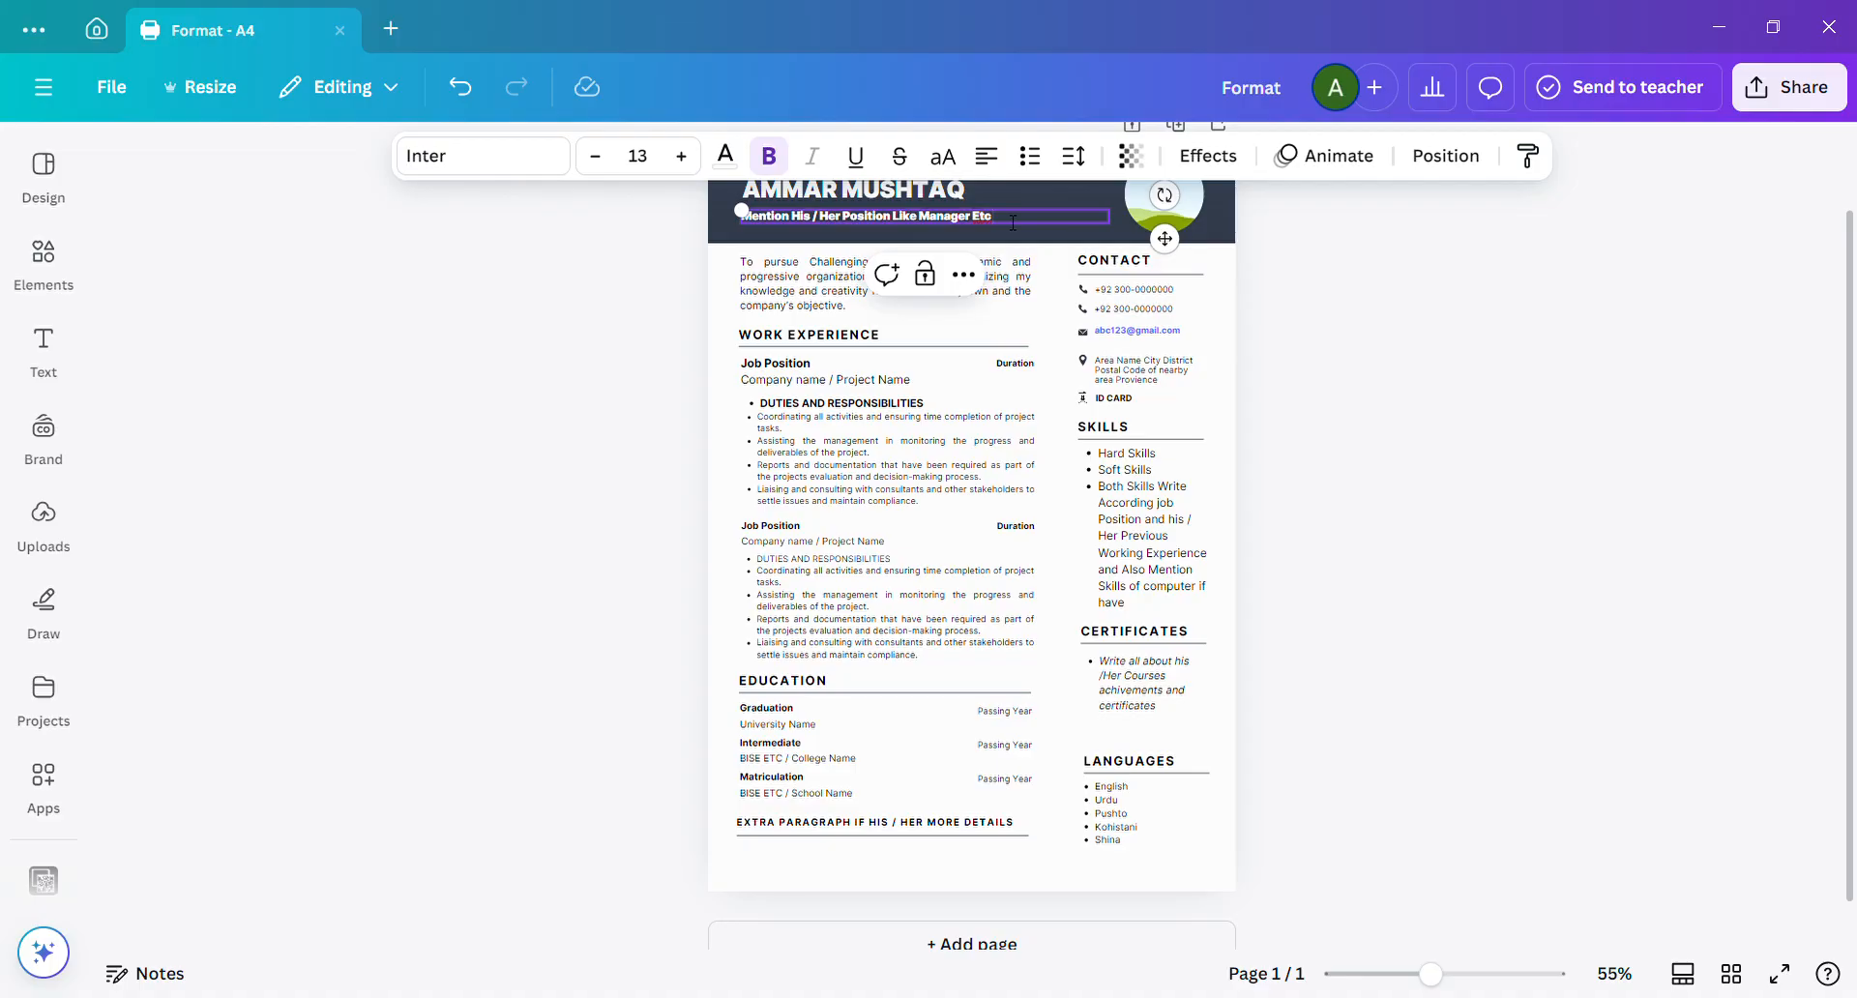
key(ctrl+a)
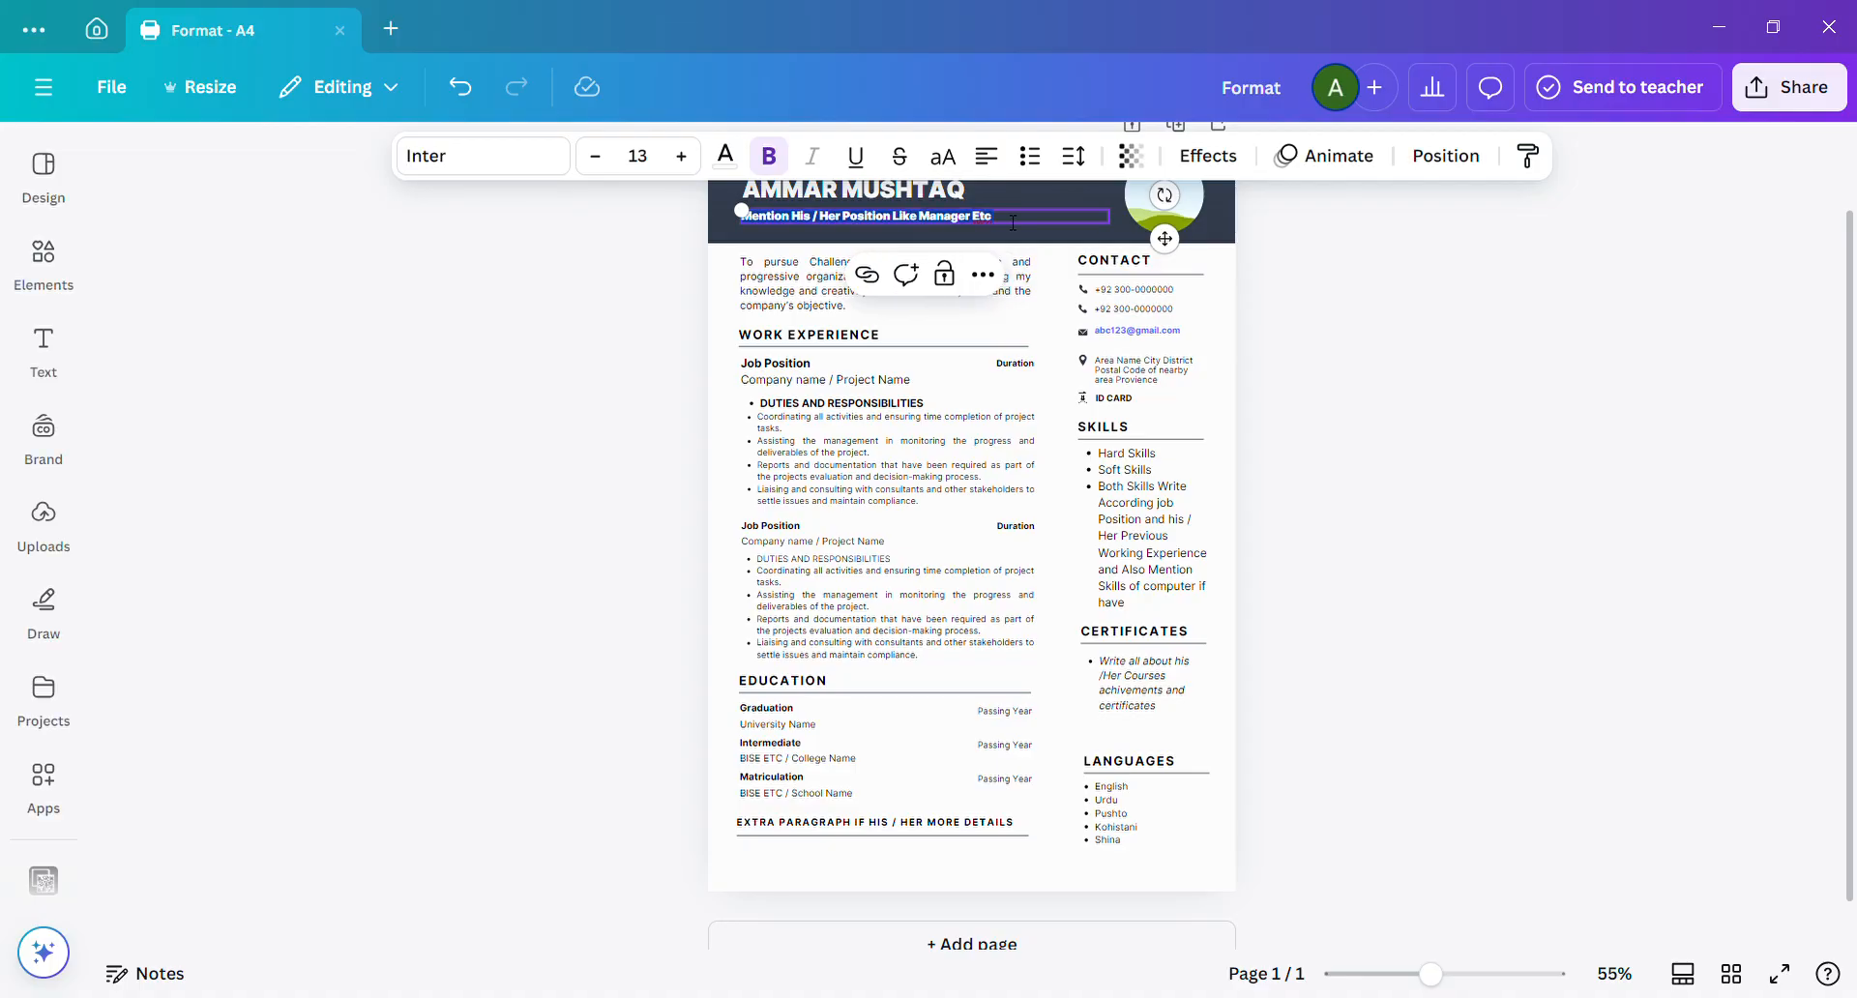
text(Ec)
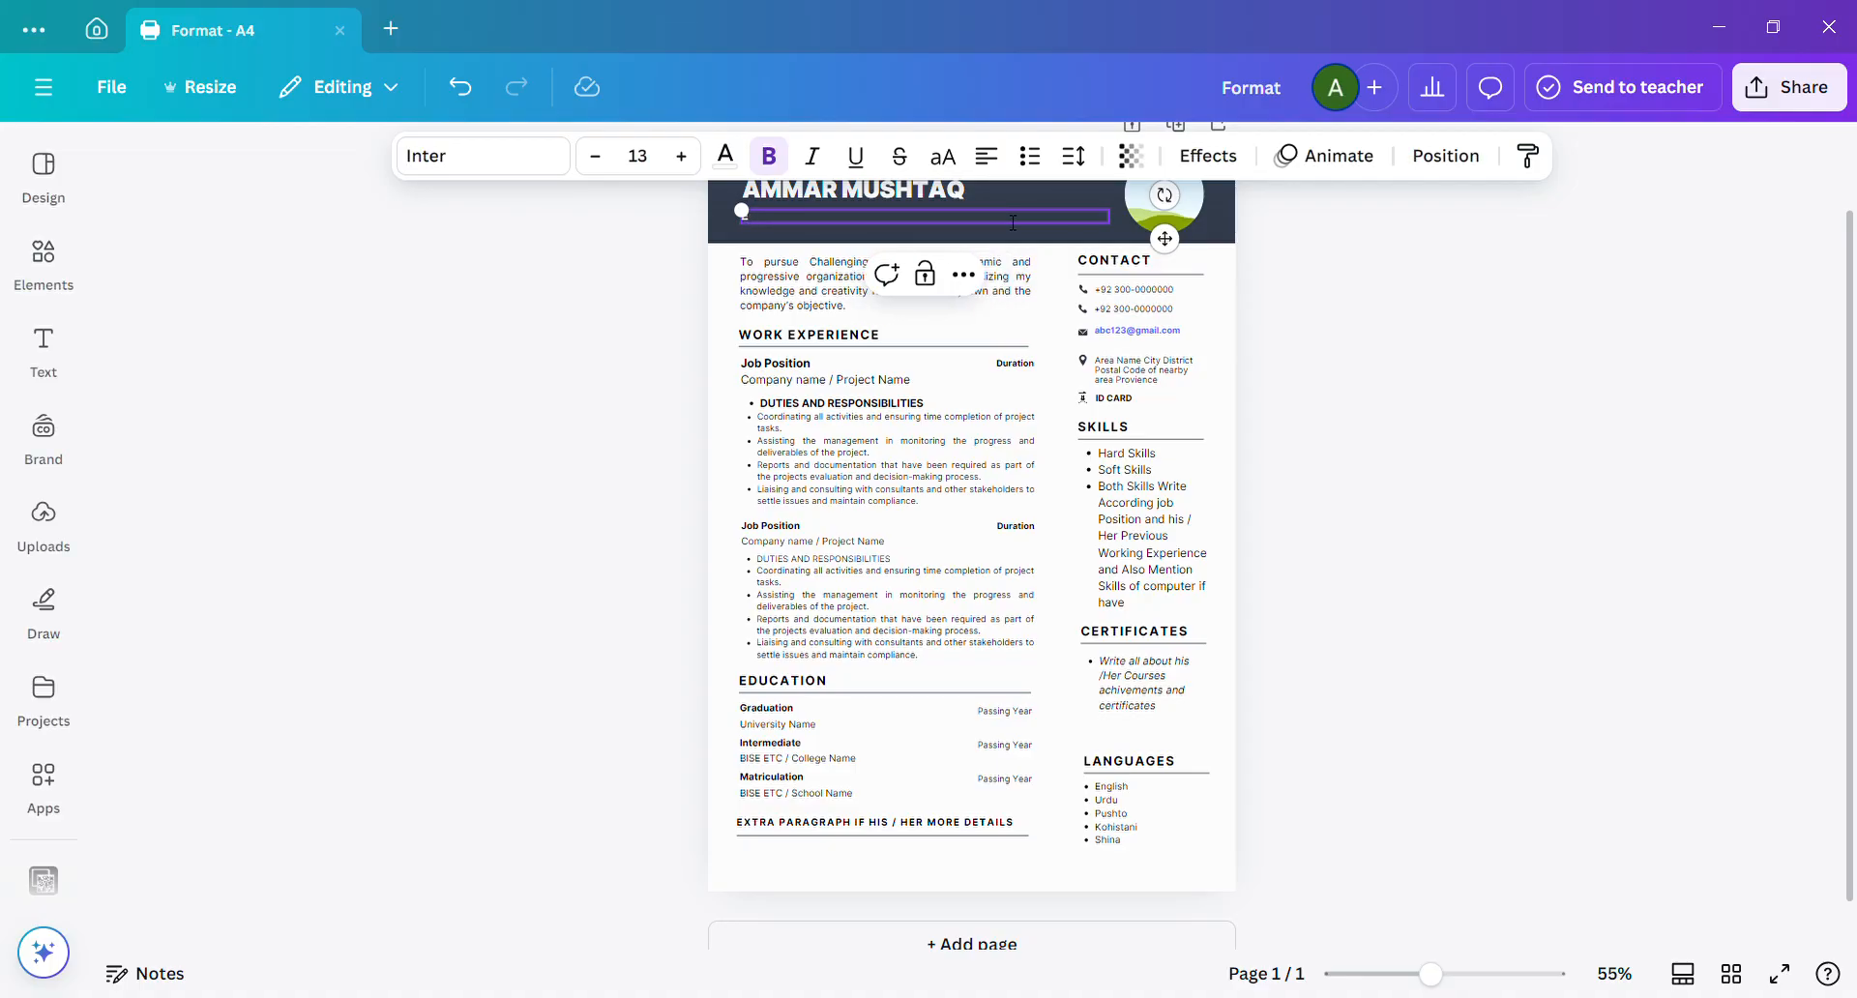
text(lectrician / Mechanic / Doctor Etc)
Replace the position line under the name with "Sales Agent".
key(ctrl+a)
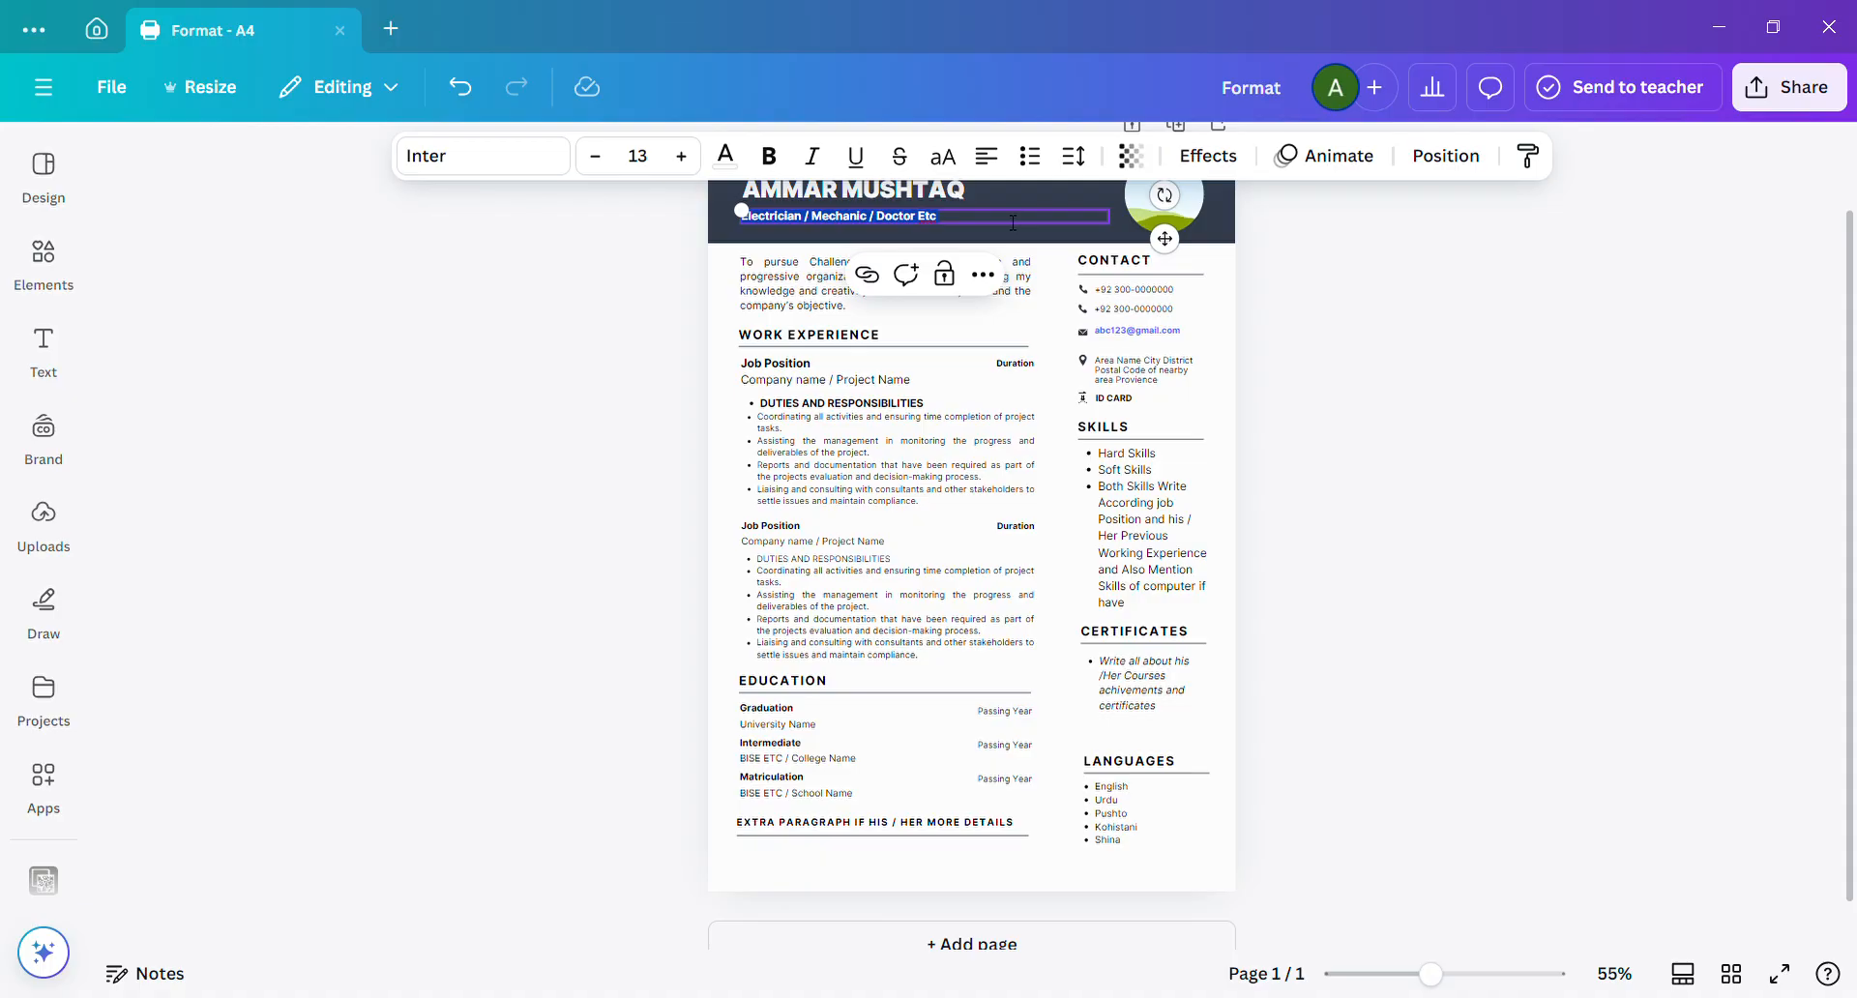
text(Sal)
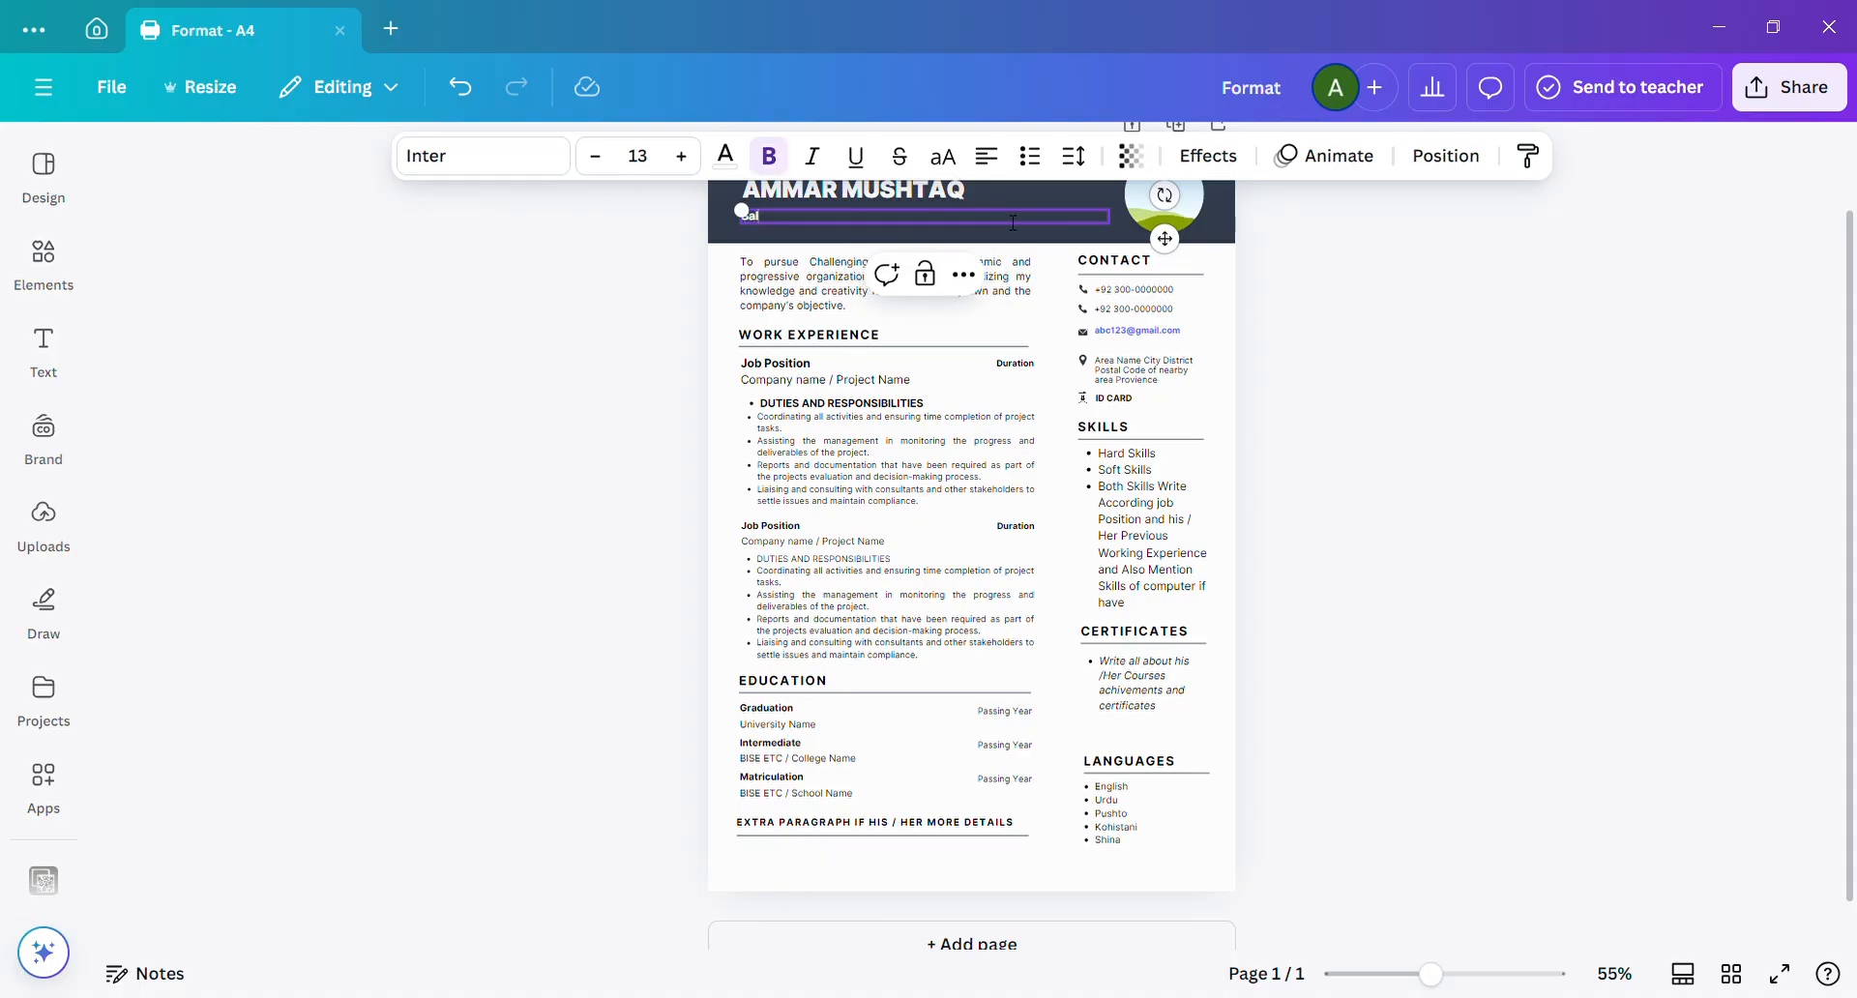
text(es Agent)
click(514, 314)
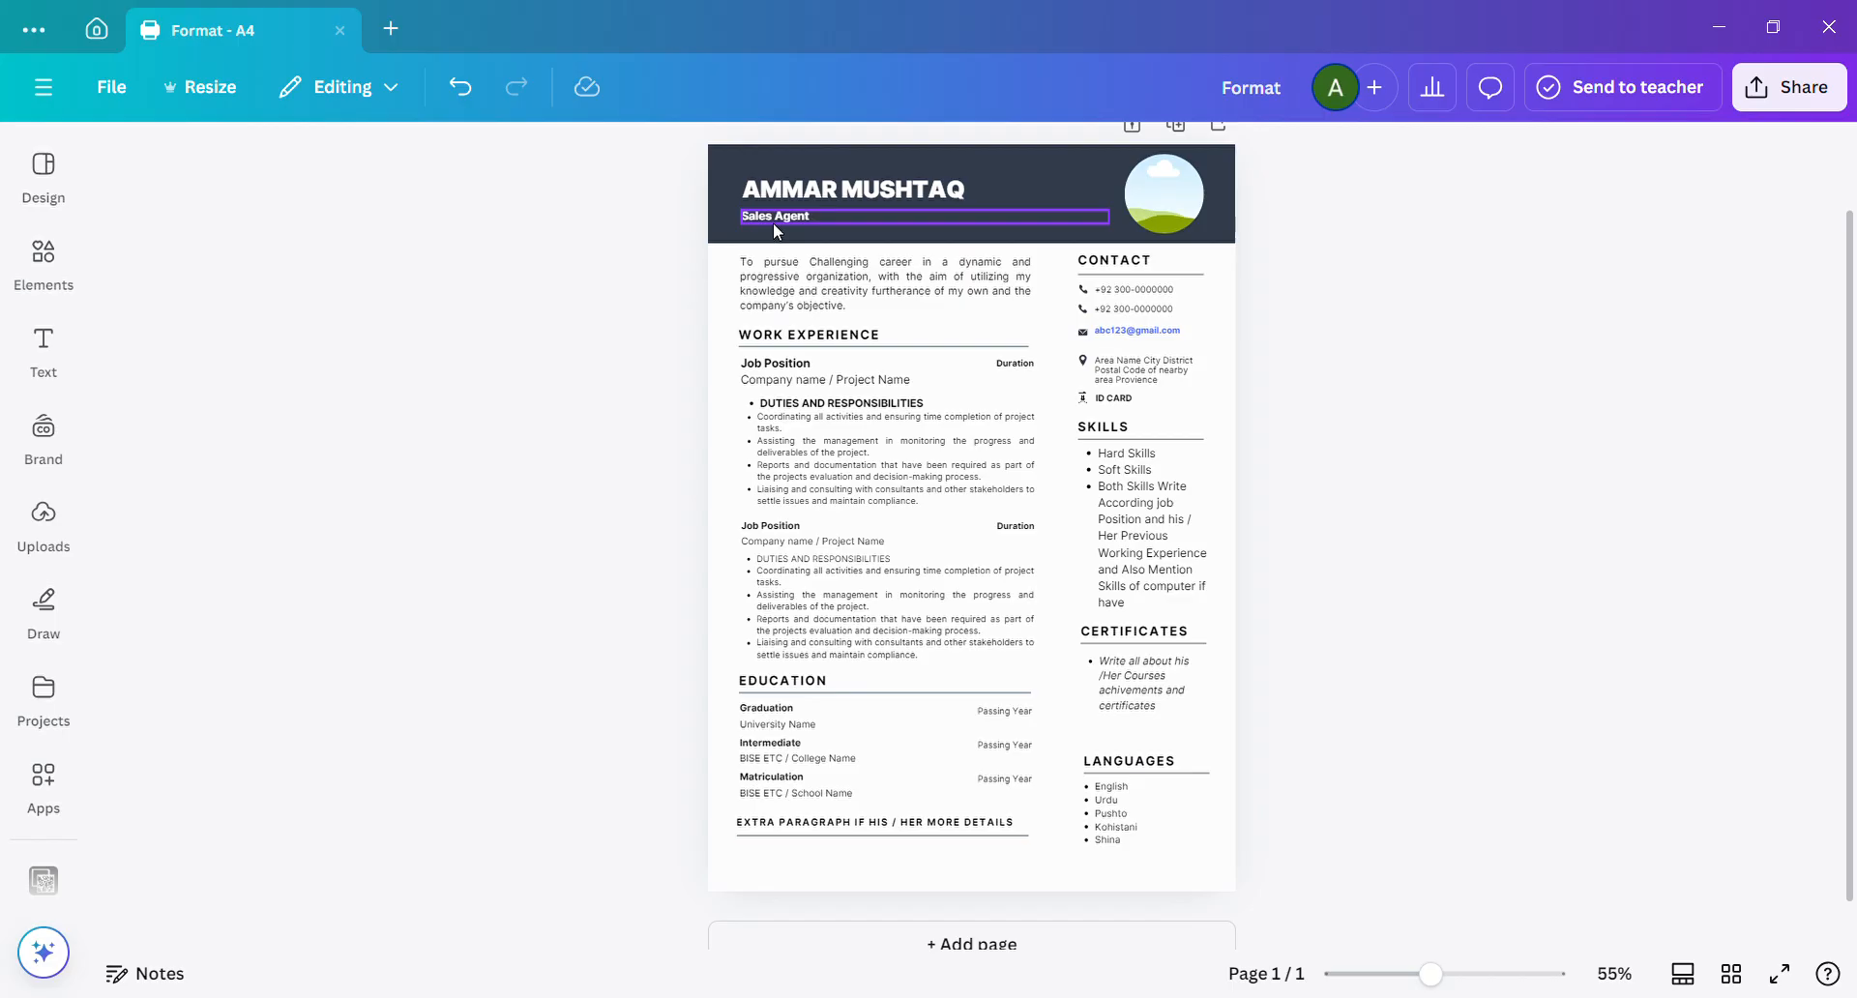
Change the position line under the name to "Graphic Designer".
click(832, 221)
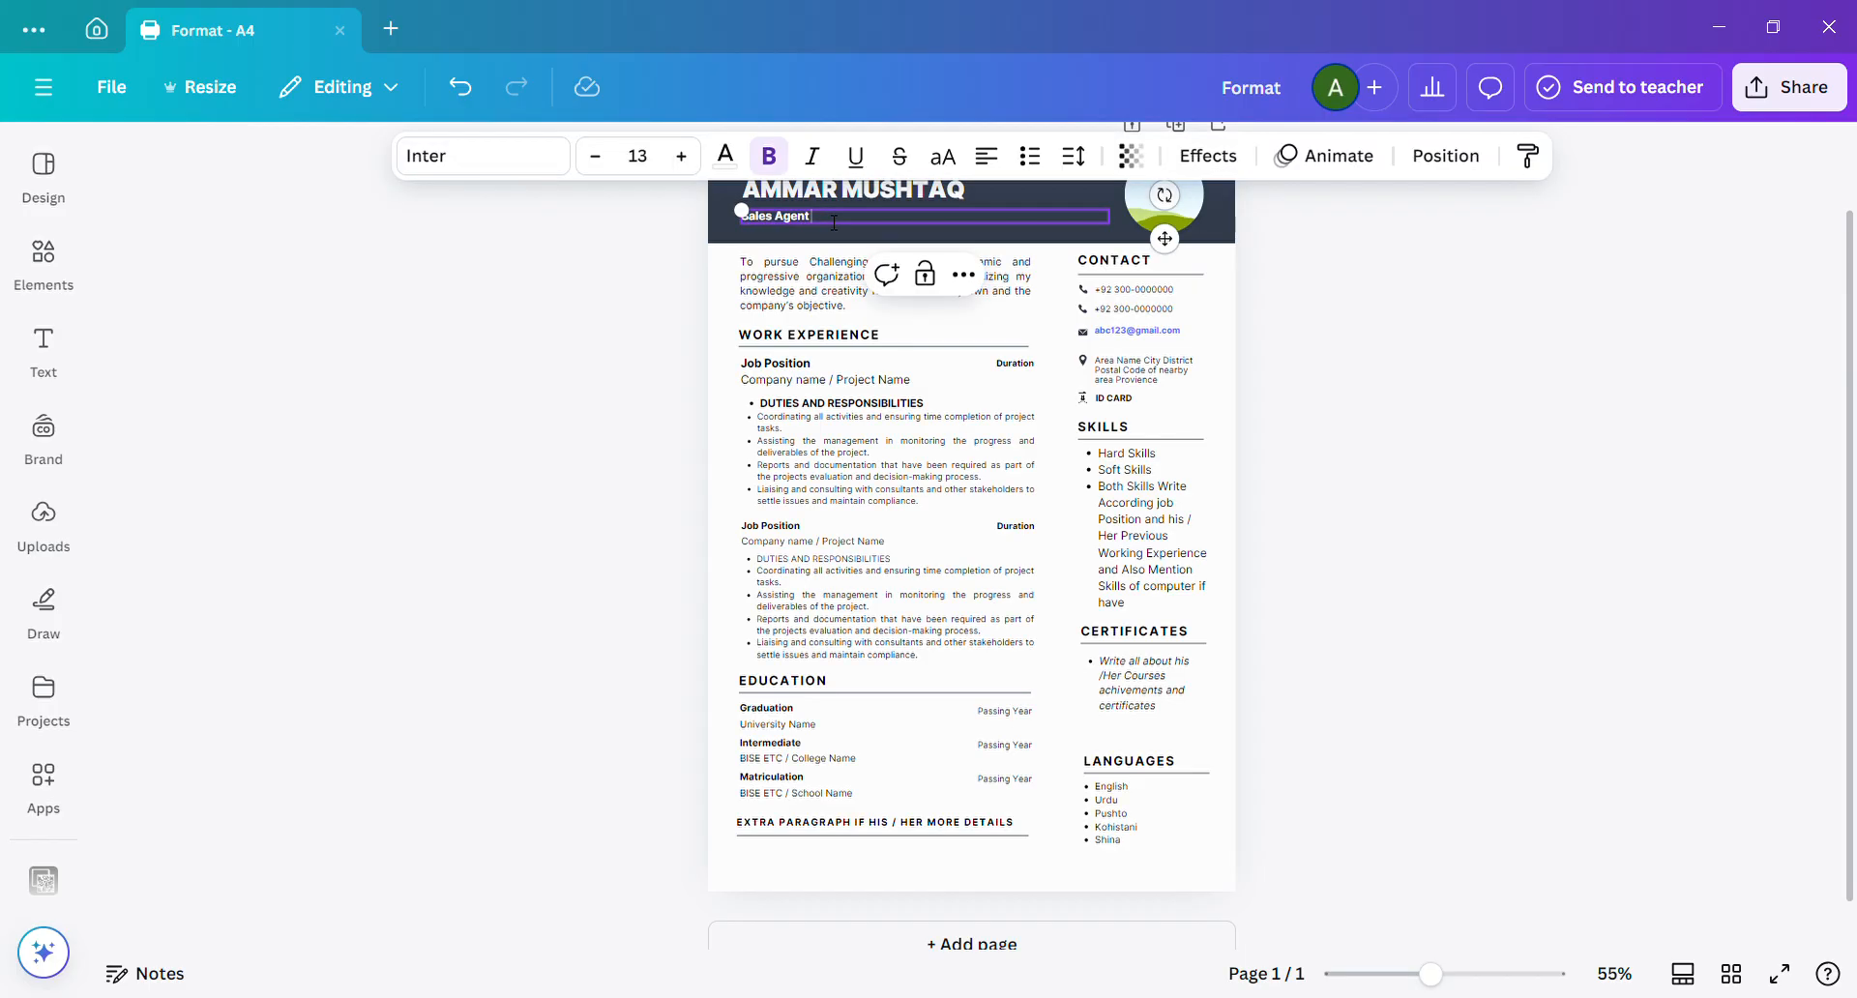
key(ctrl+a)
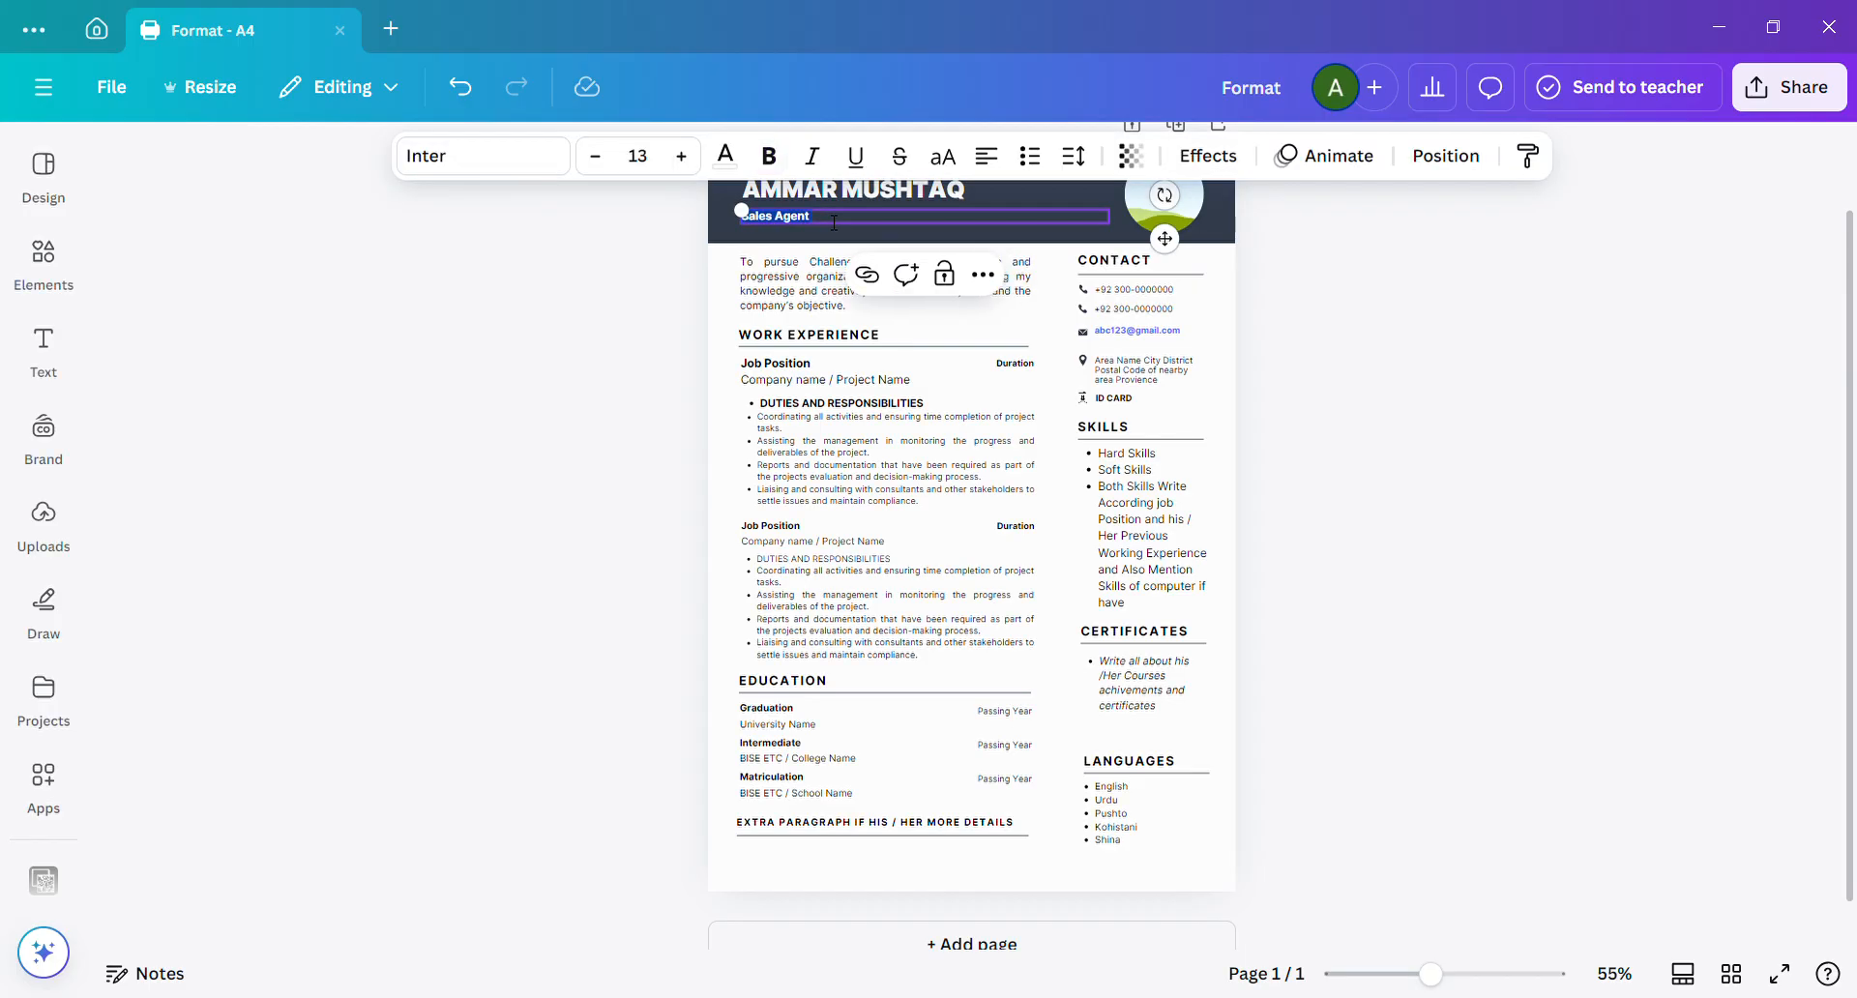
text(Graphi)
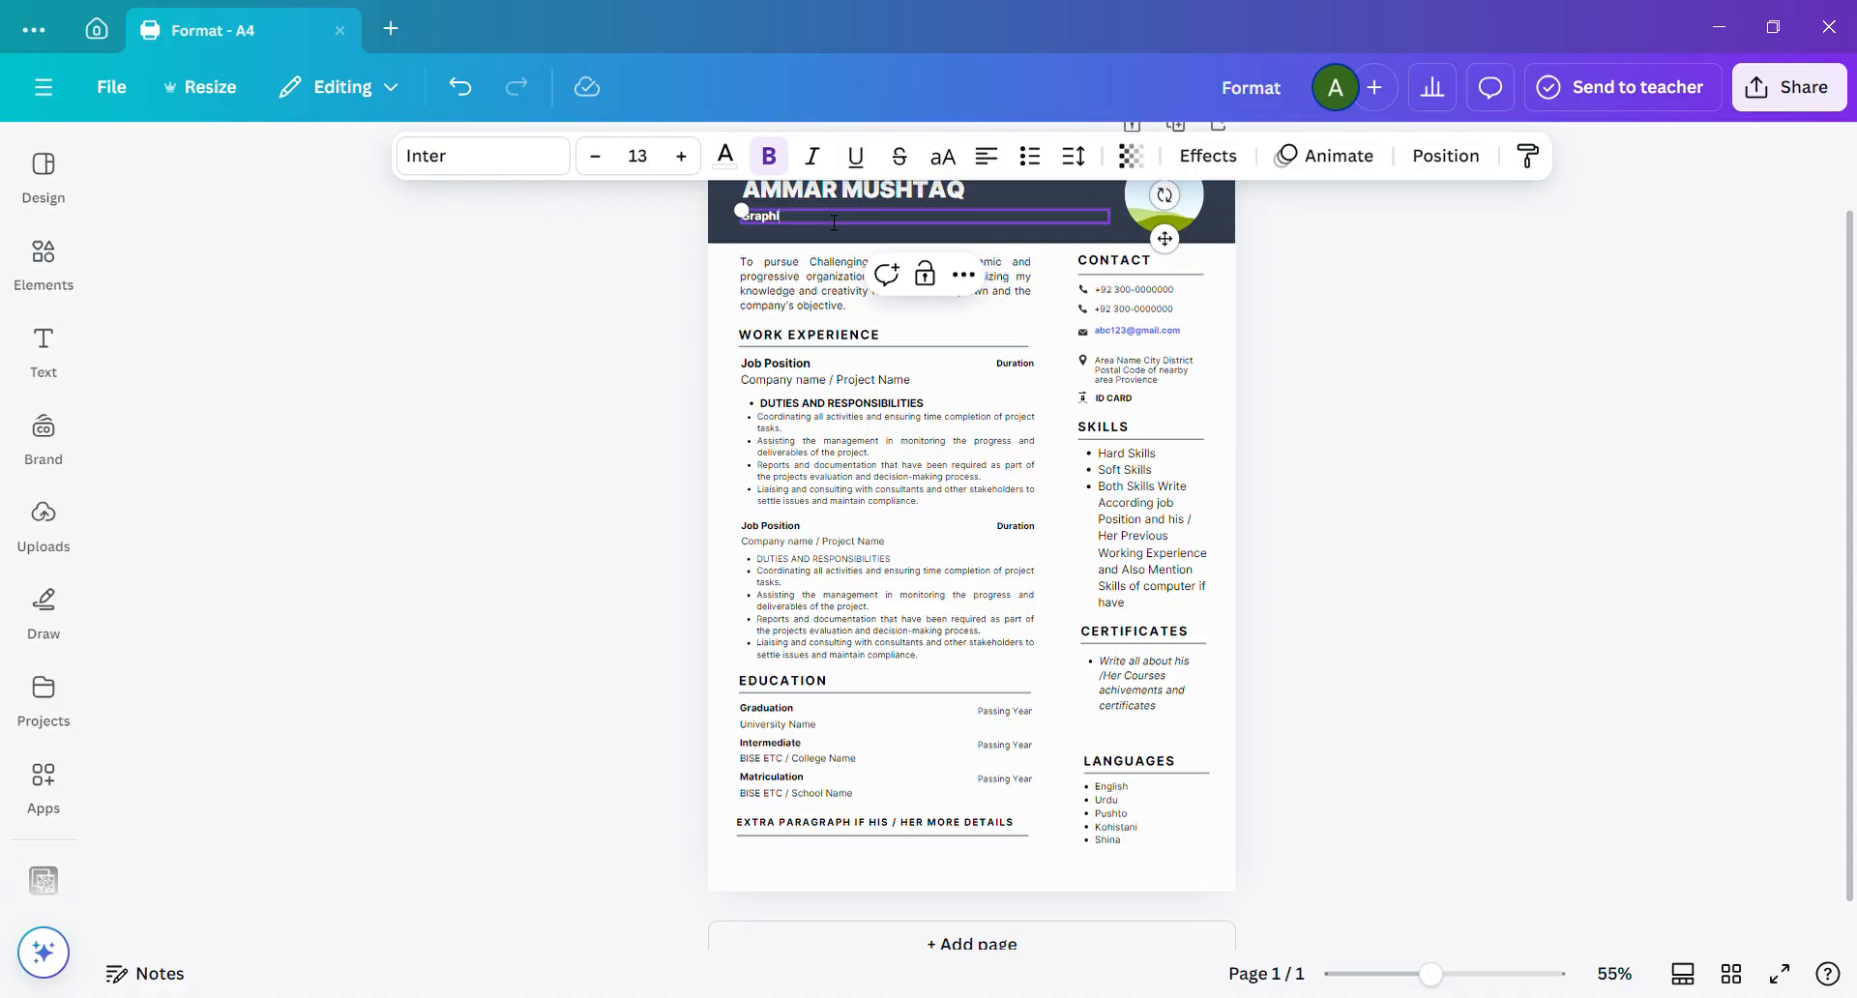
text(c Designer)
click(495, 450)
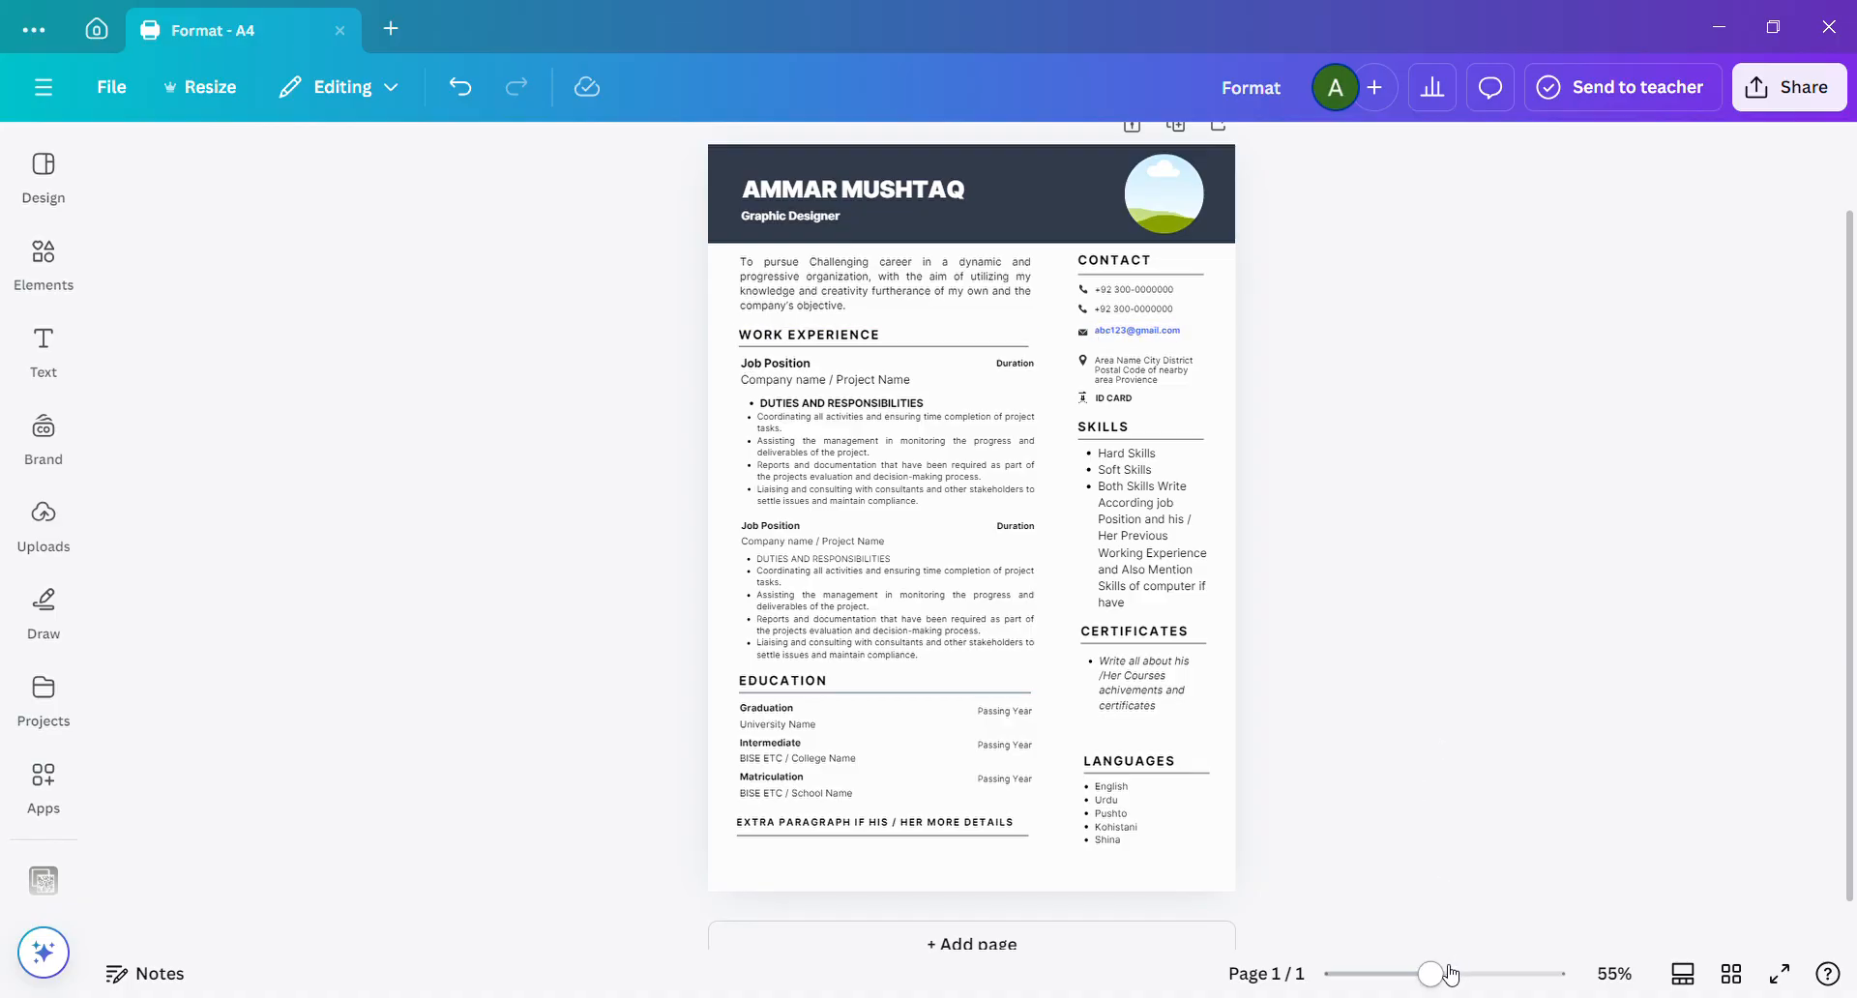
drag(1459, 969, 1472, 970)
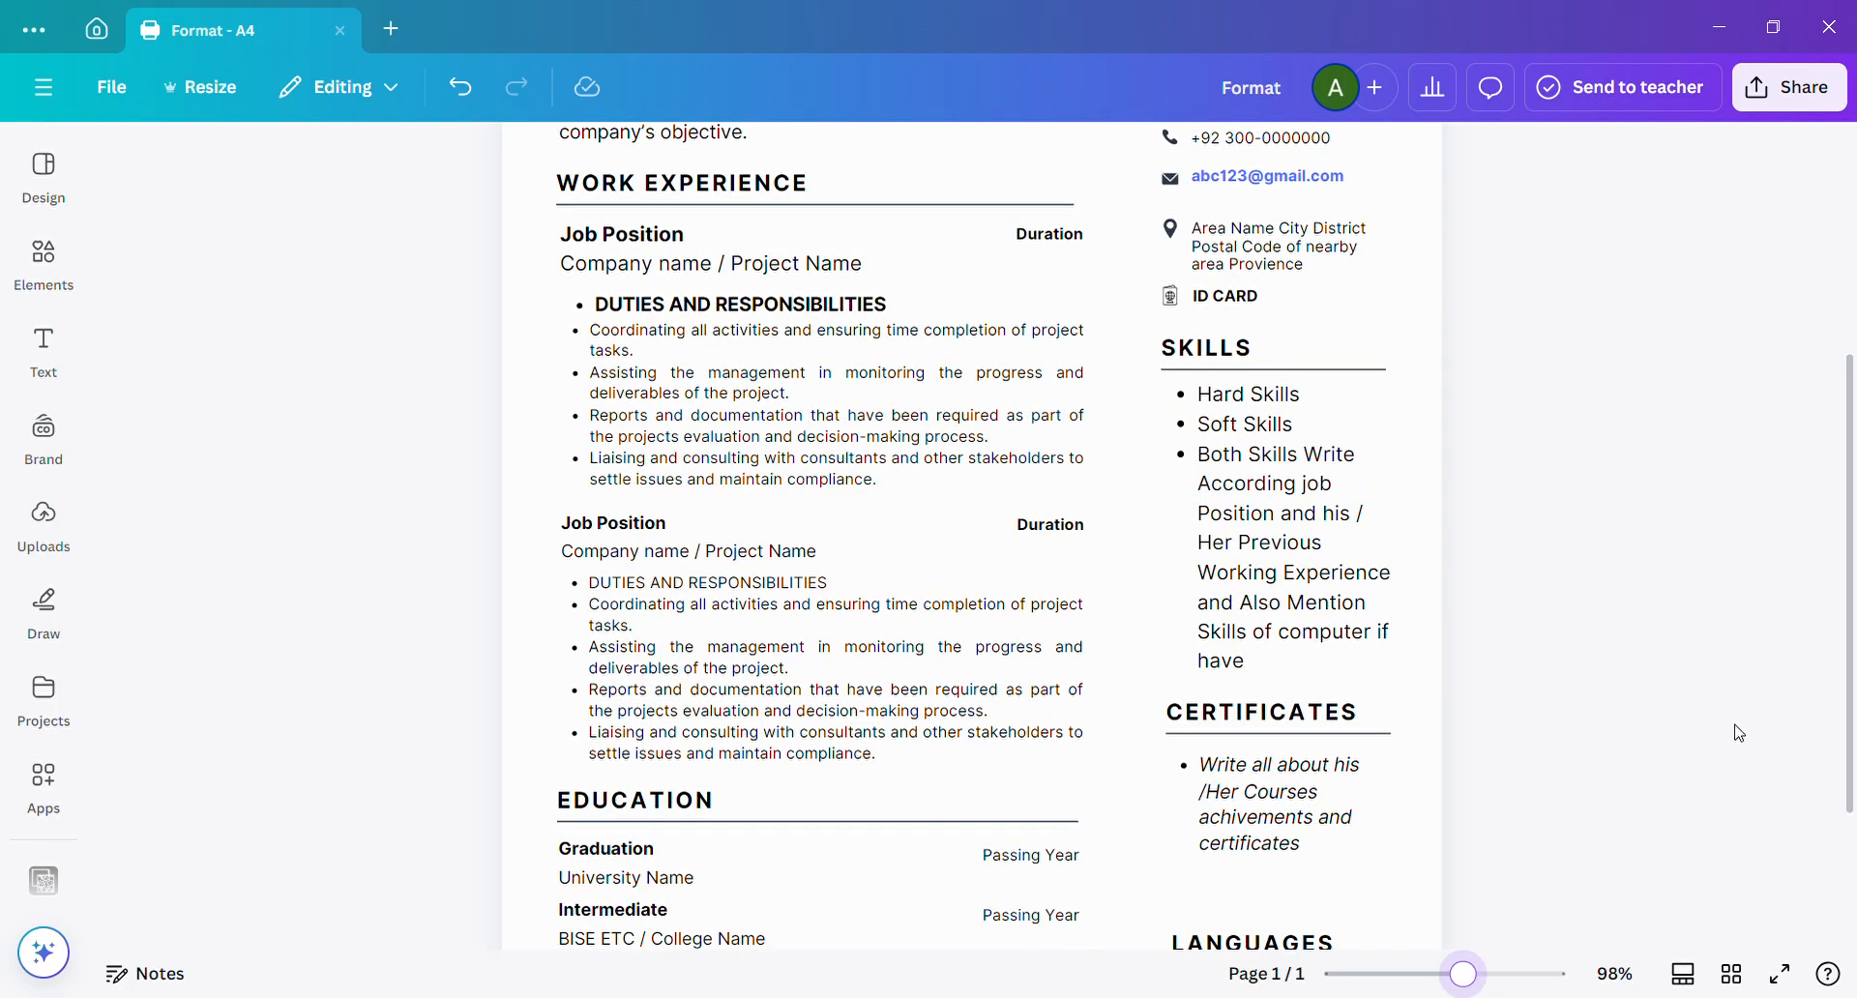
drag(1853, 559, 1851, 261)
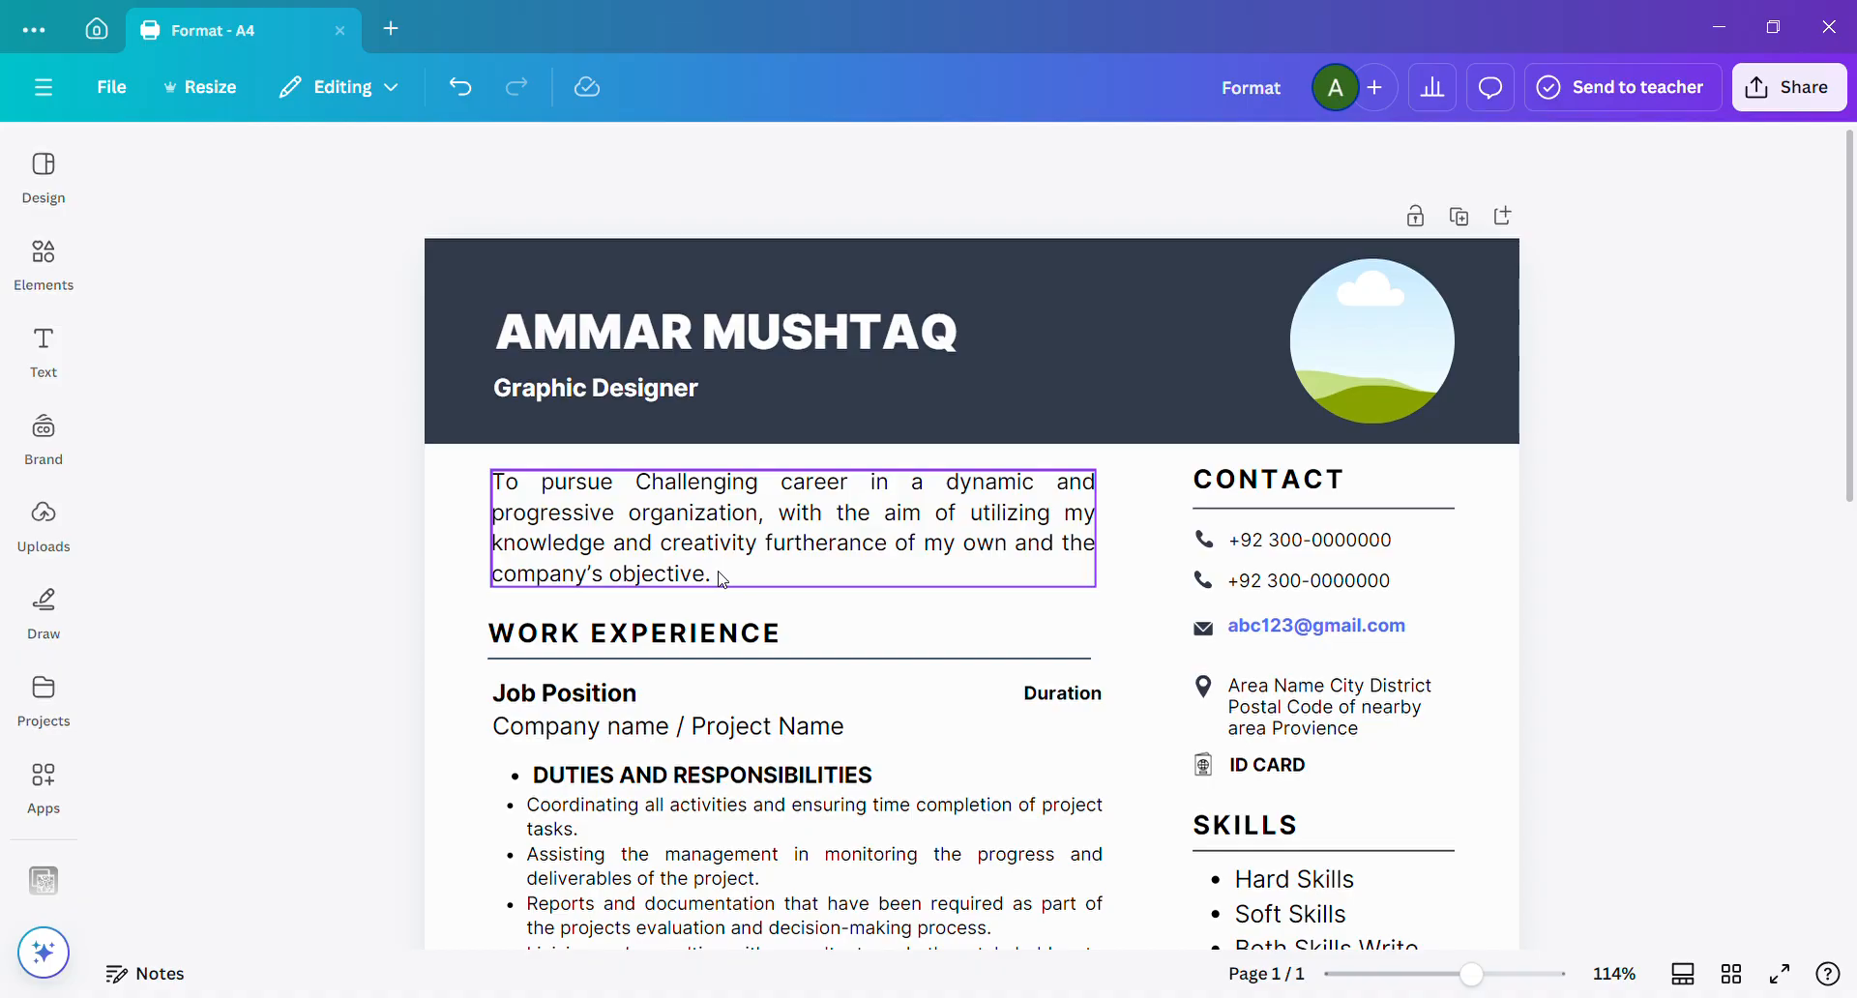
click(463, 549)
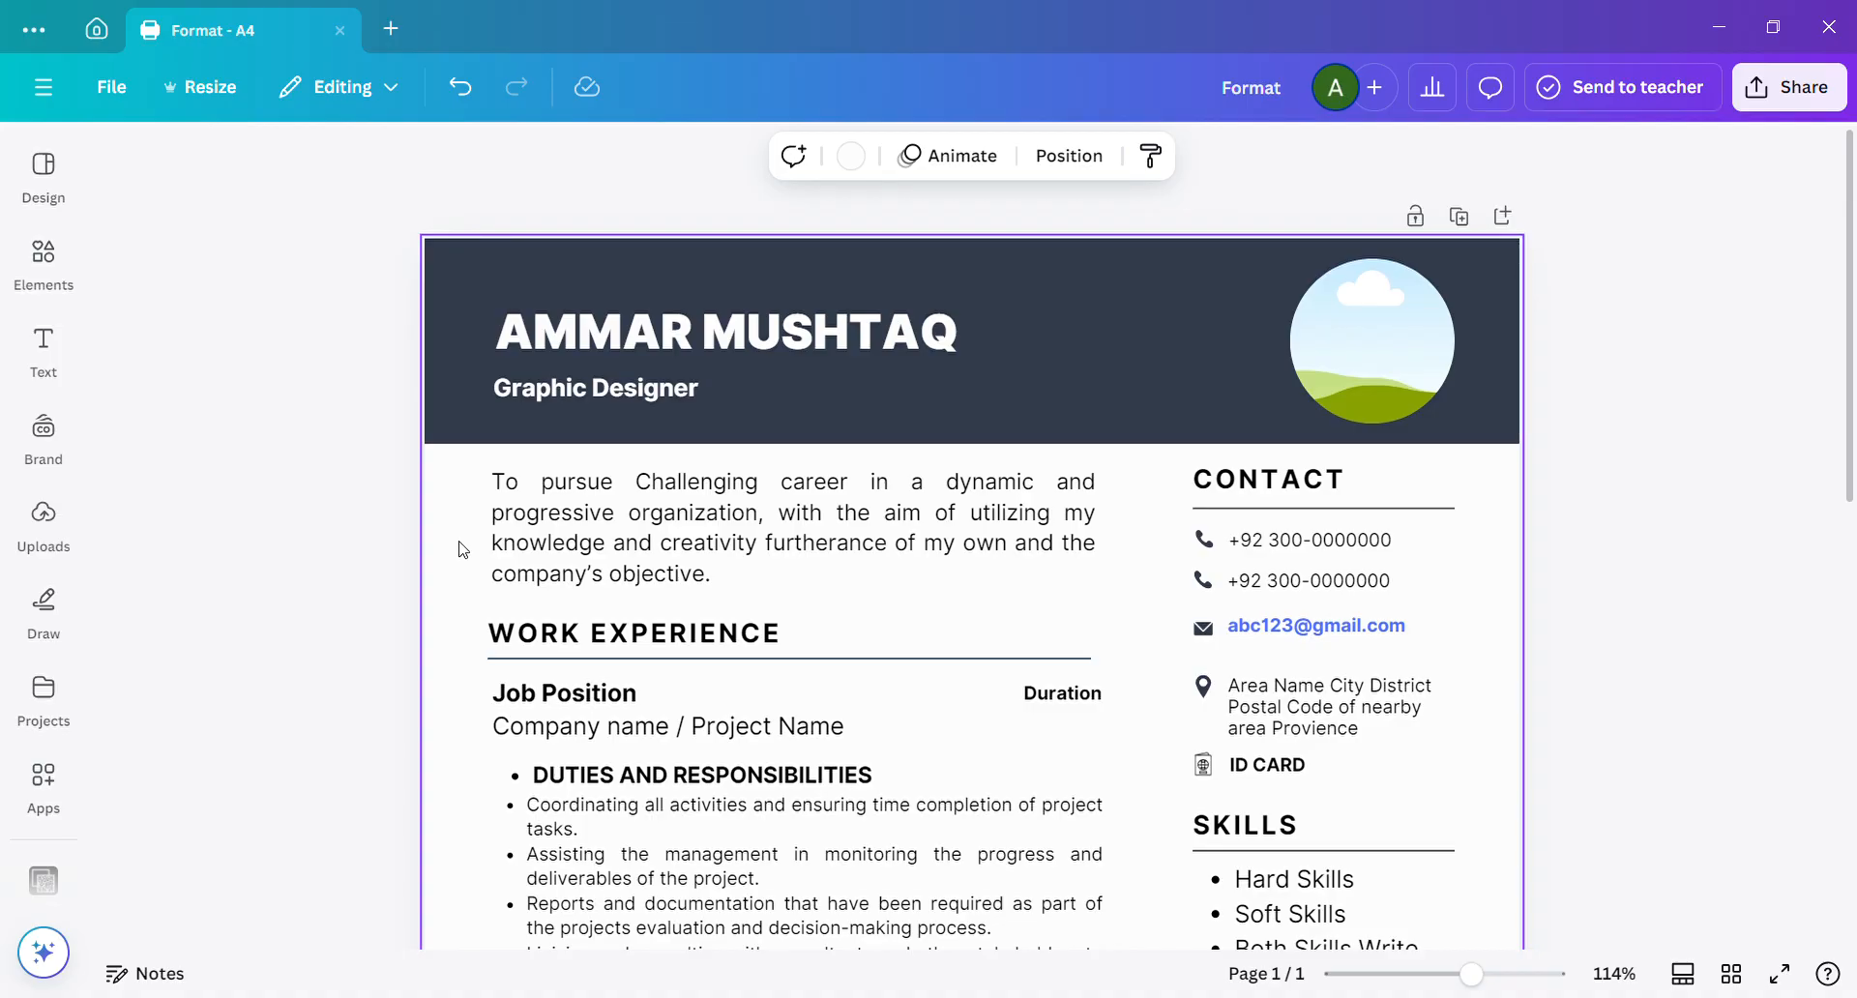
click(44, 523)
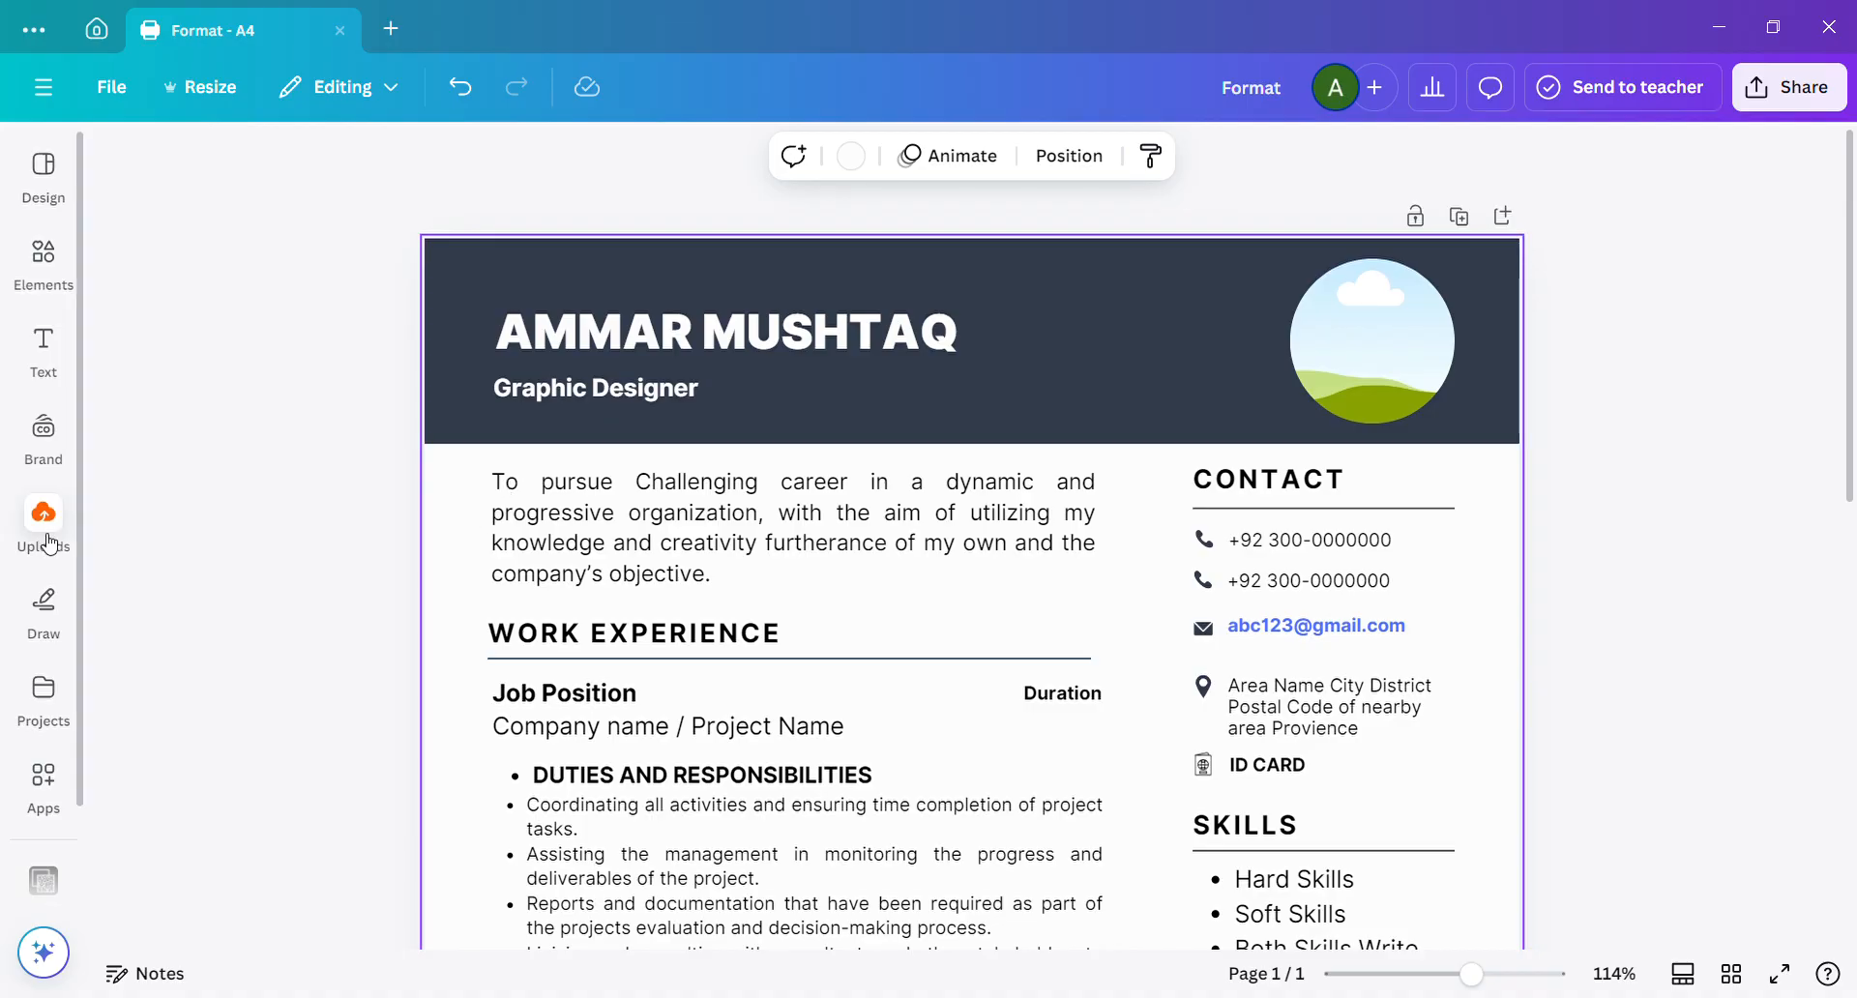
click(597, 178)
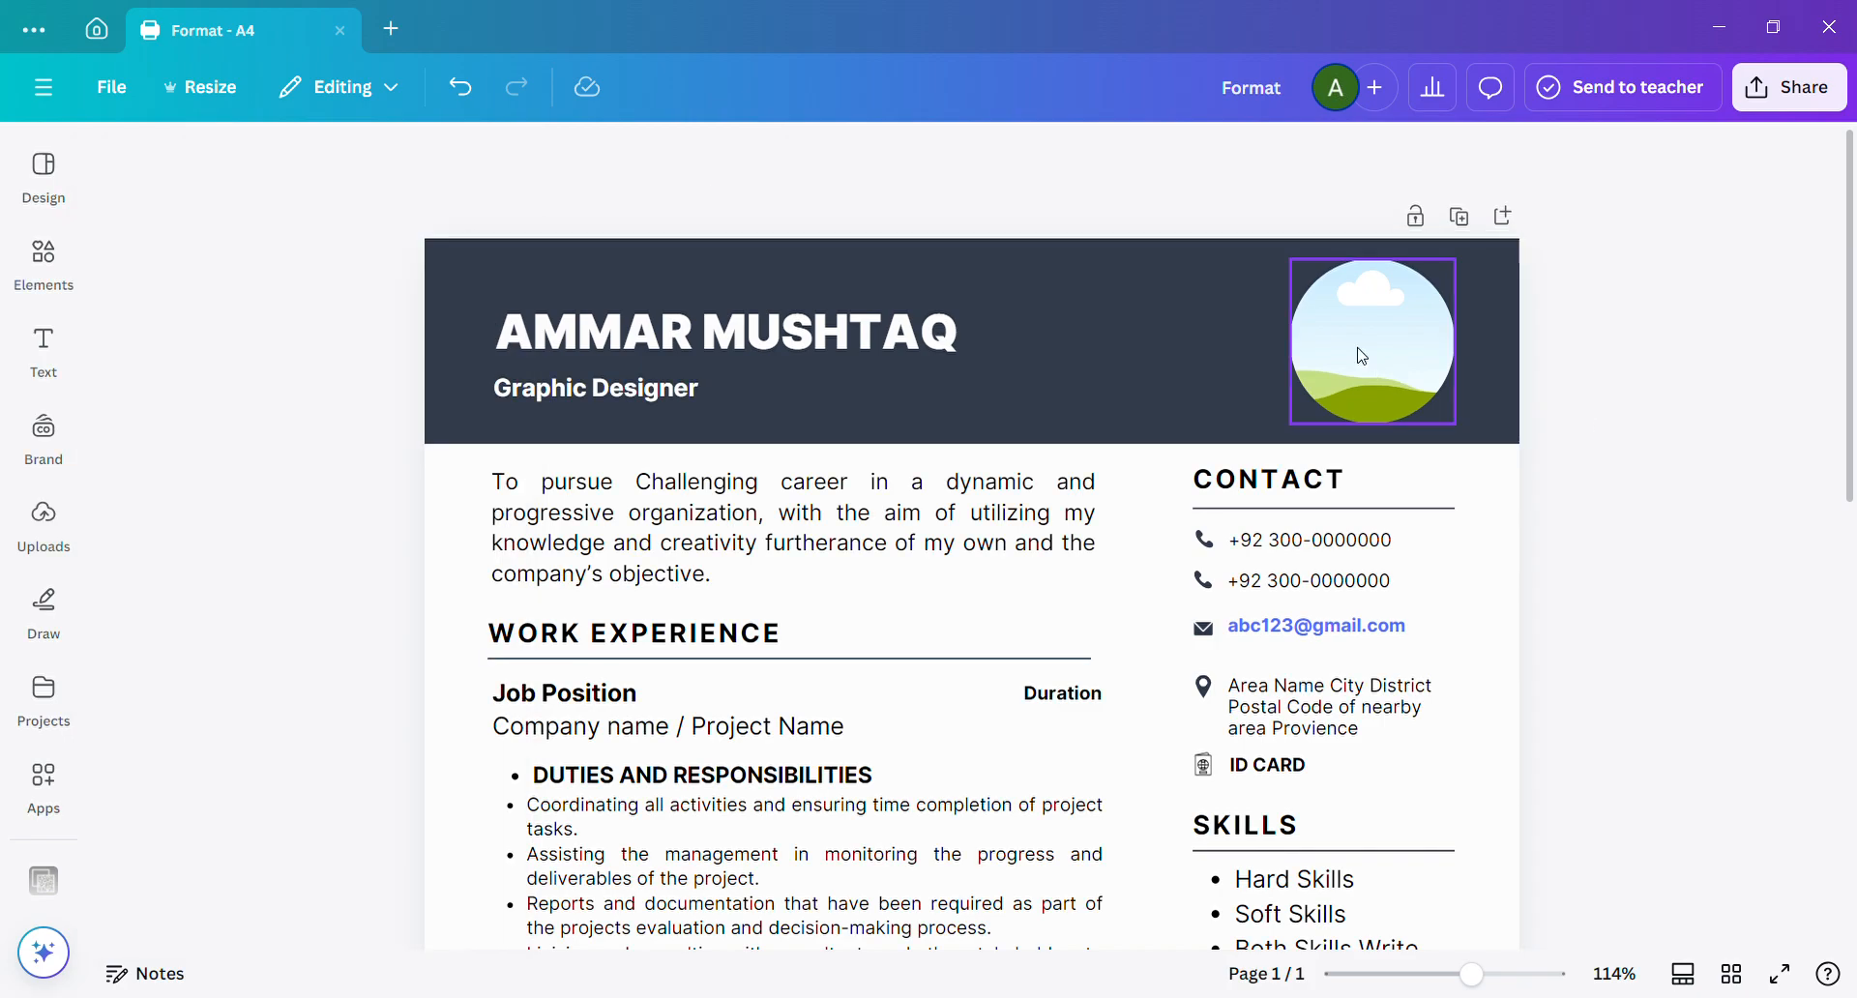
Move the circular photo frame slightly toward the header's right edge and make it slightly smaller.
mouse_move(1361, 356)
mouse_down()
mouse_move(1315, 356)
mouse_move(1386, 354)
mouse_up()
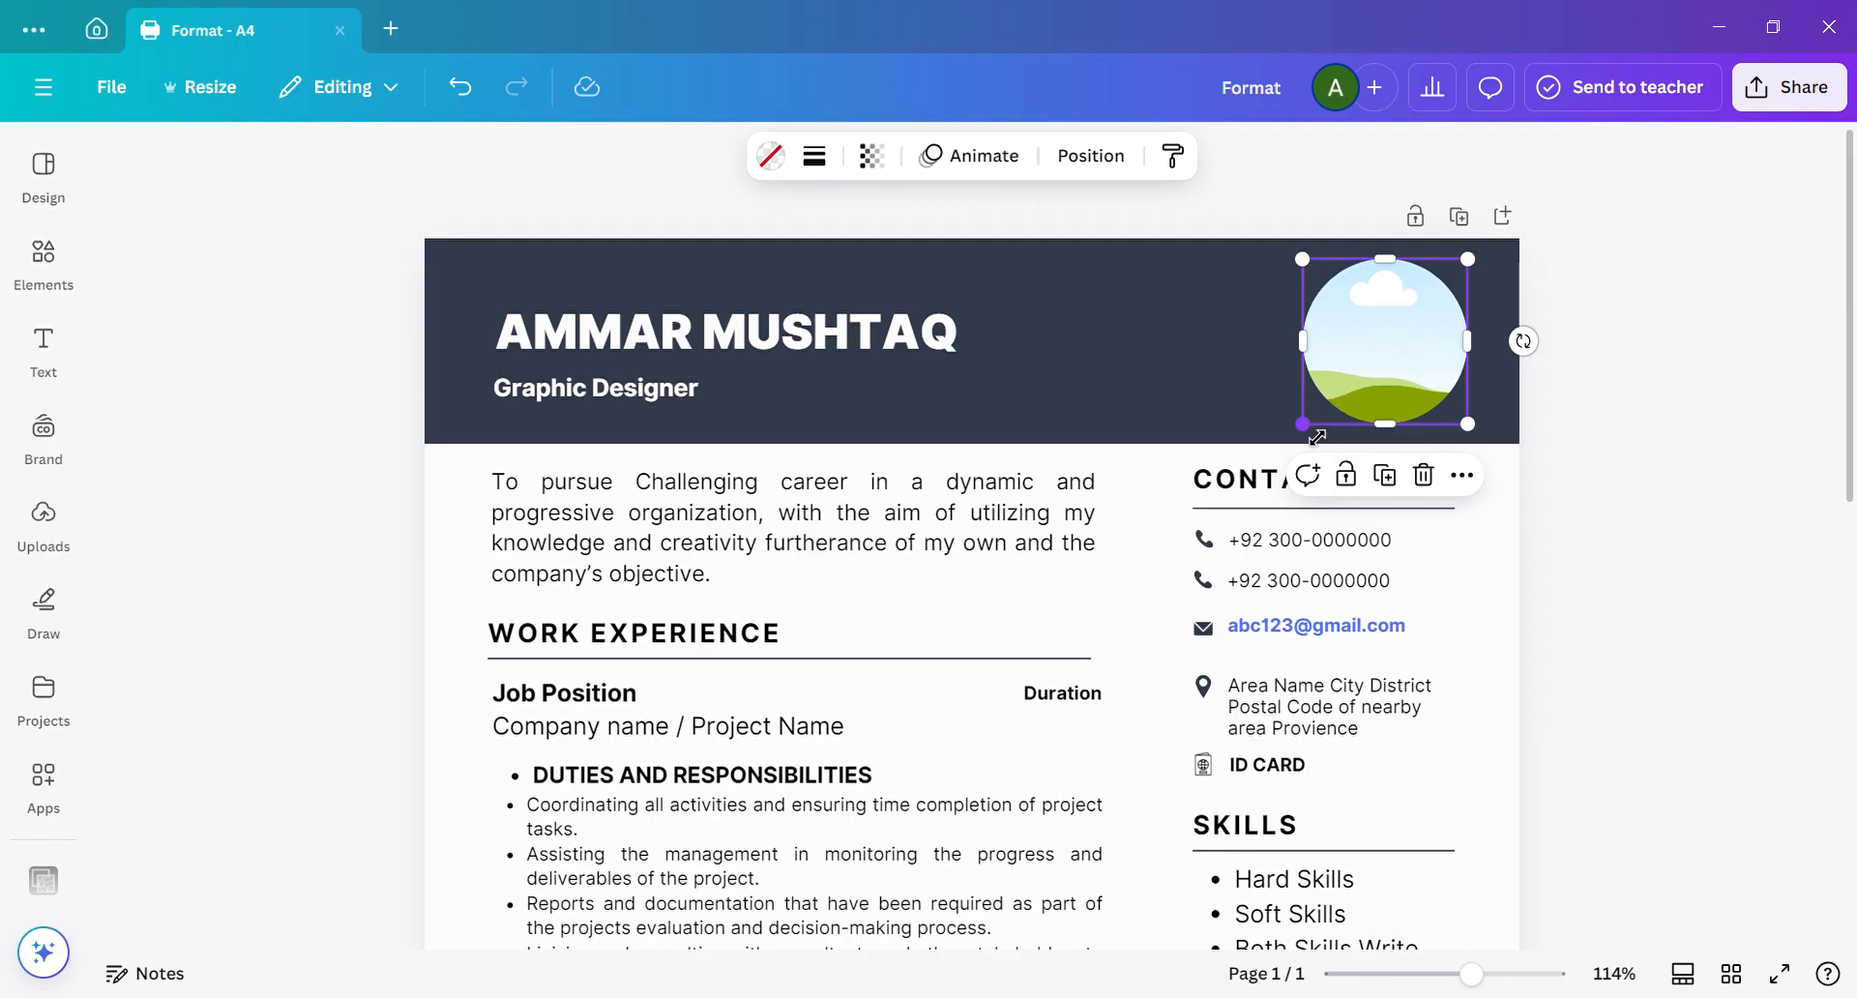
drag(1317, 439, 1317, 439)
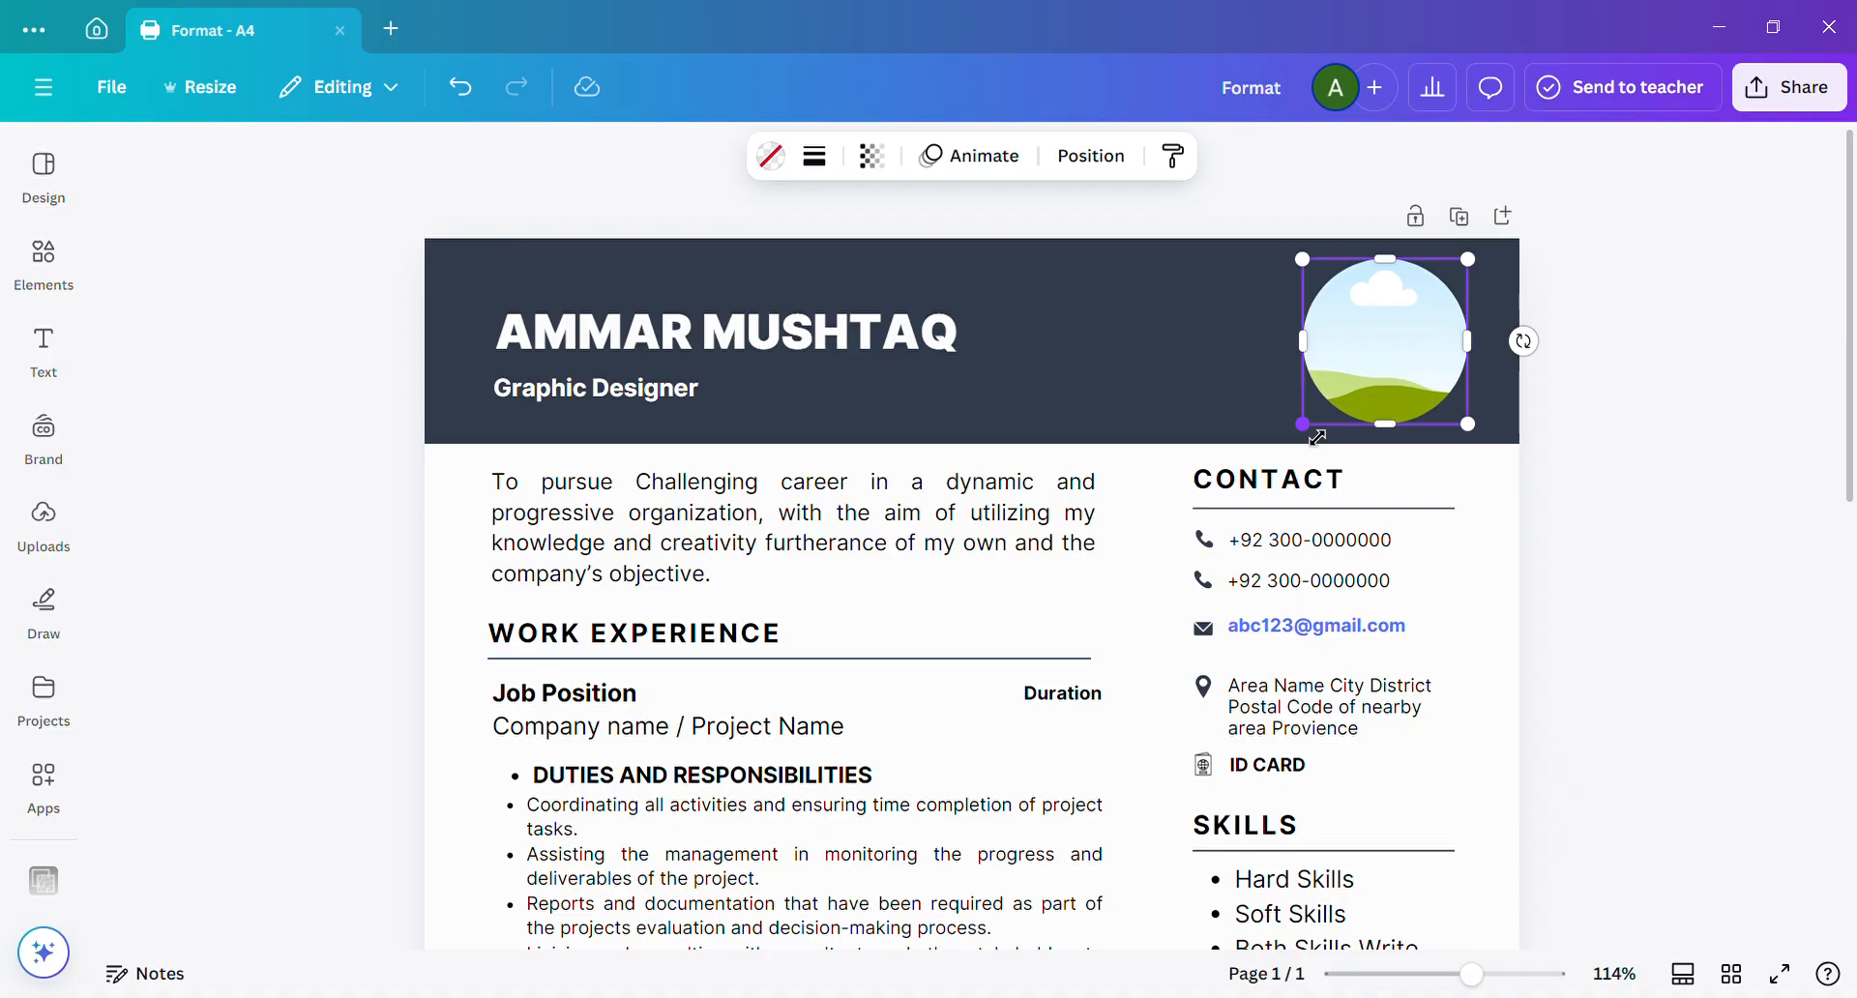
mouse_move(1318, 438)
mouse_down()
mouse_move(1354, 402)
mouse_move(1308, 420)
mouse_up()
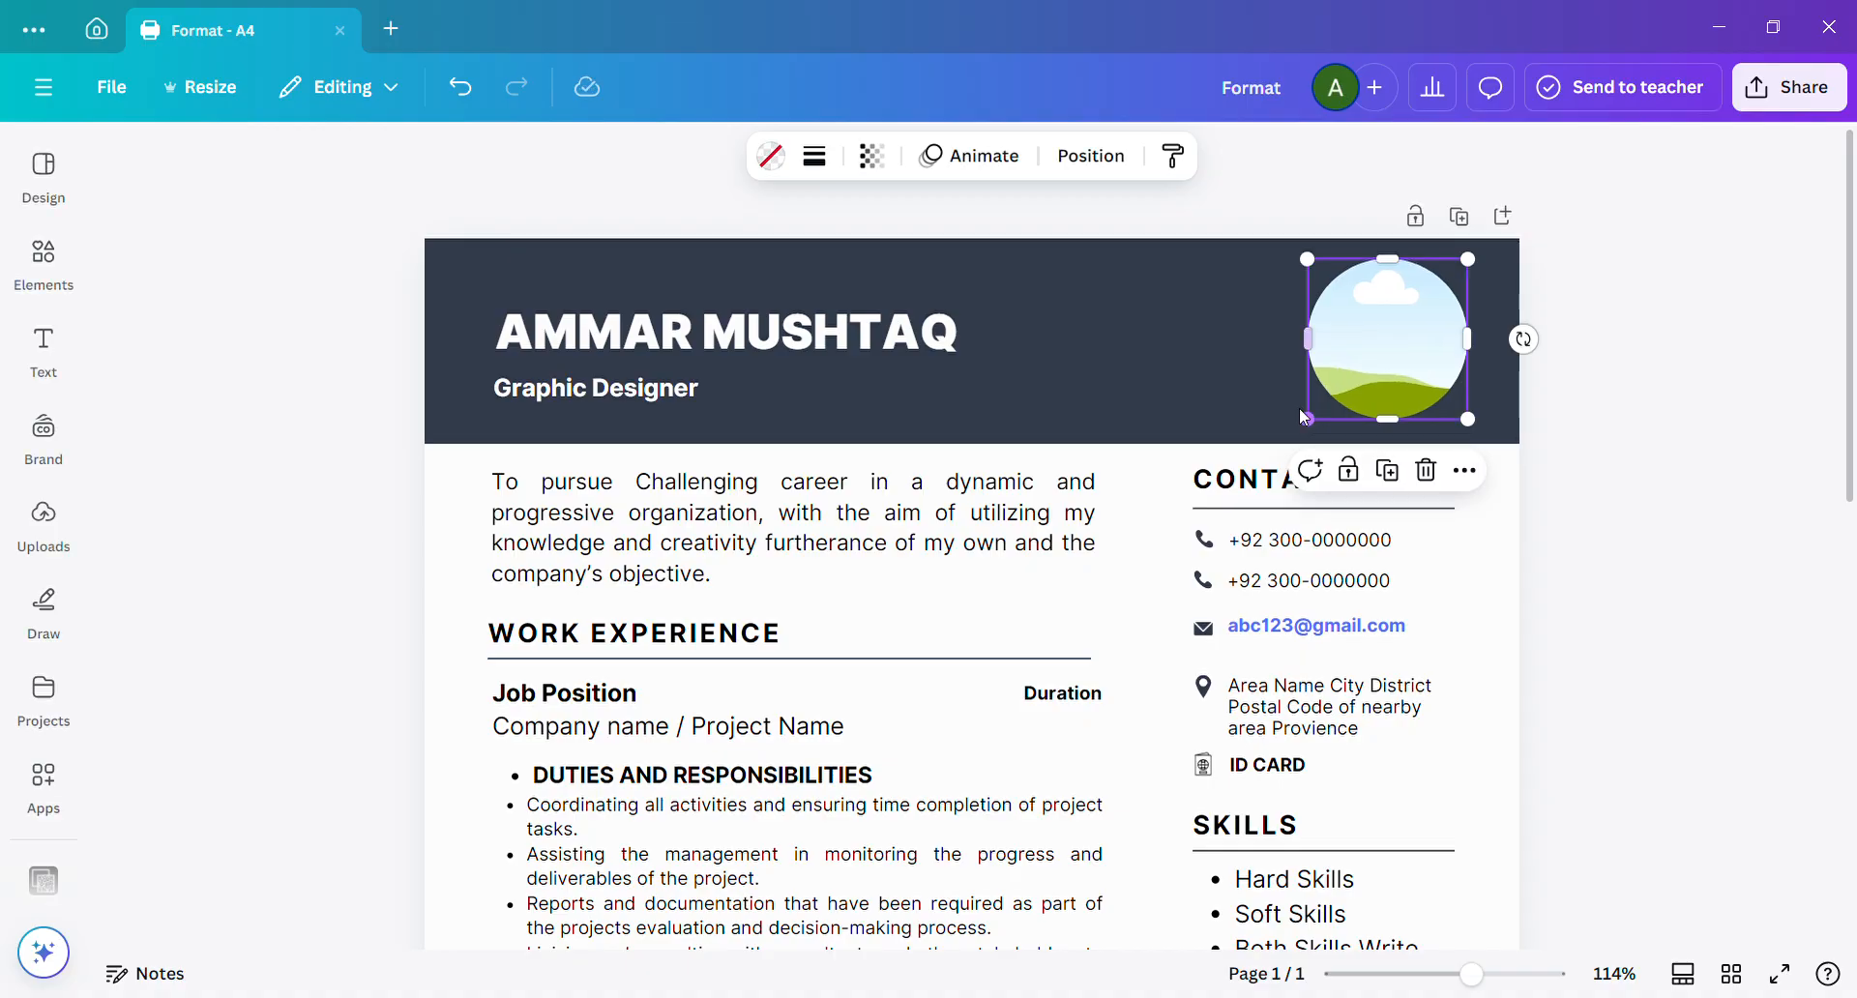
click(1186, 351)
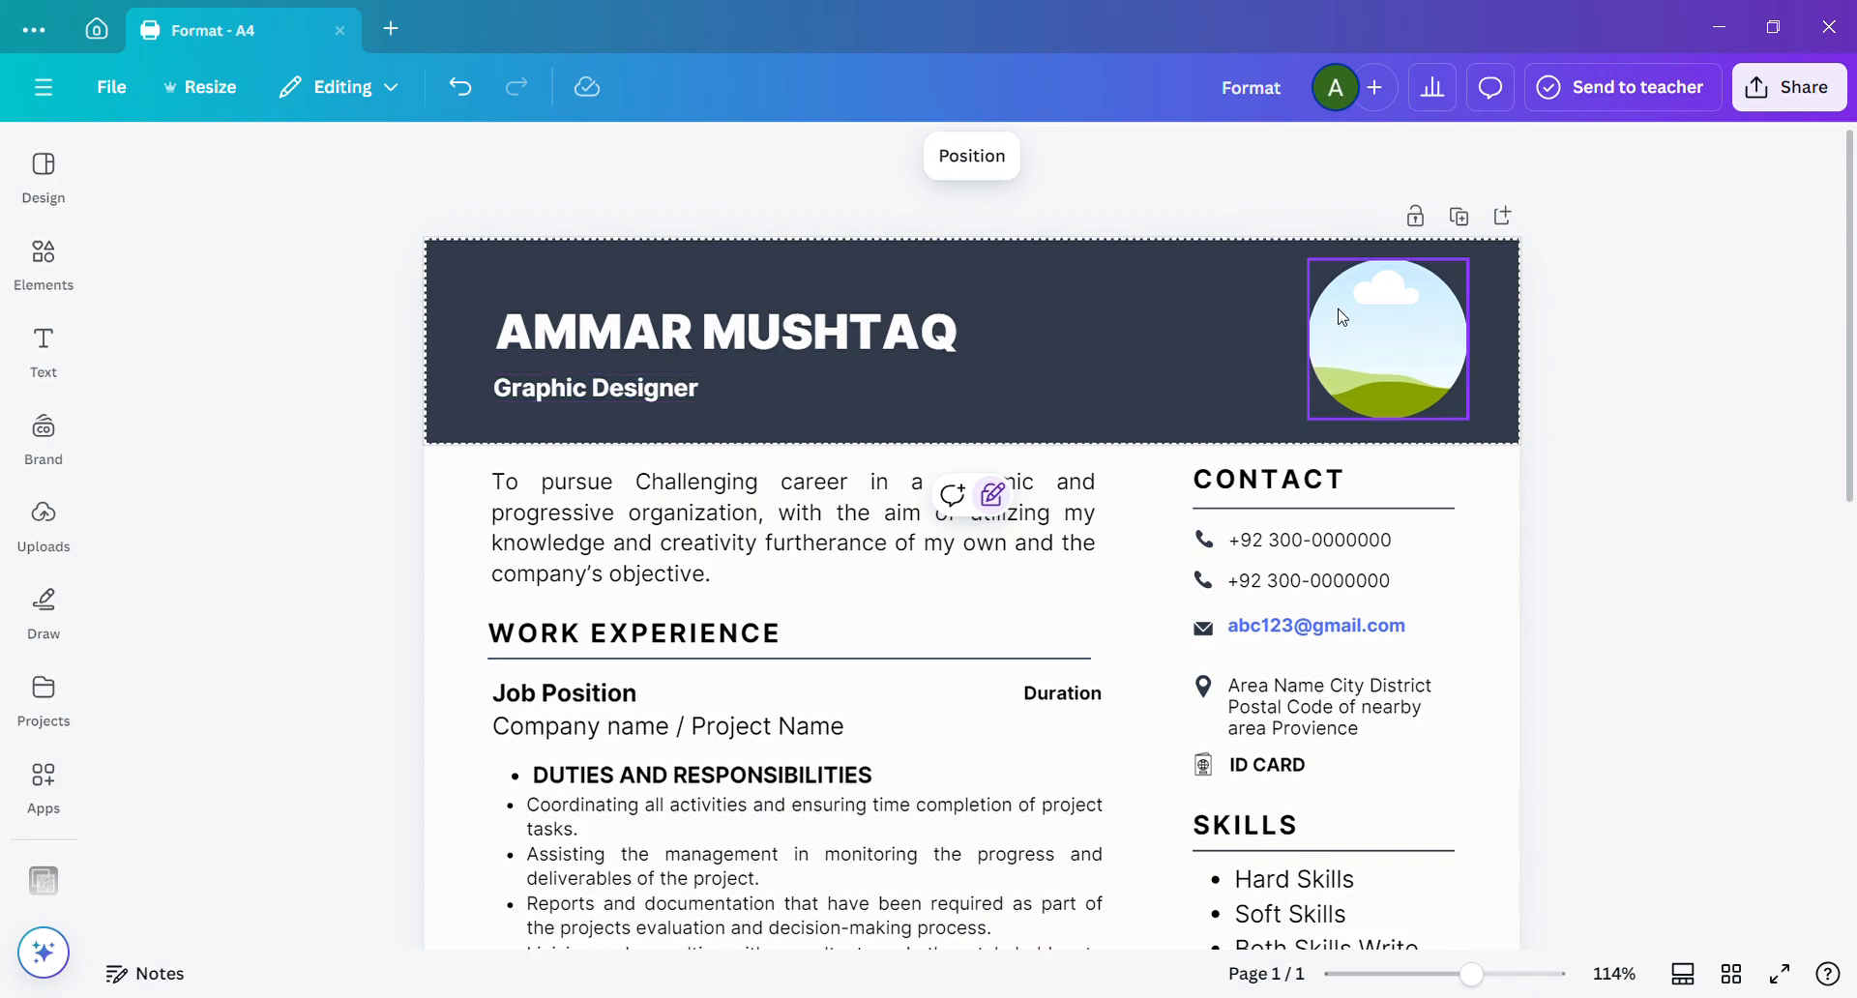
click(1641, 320)
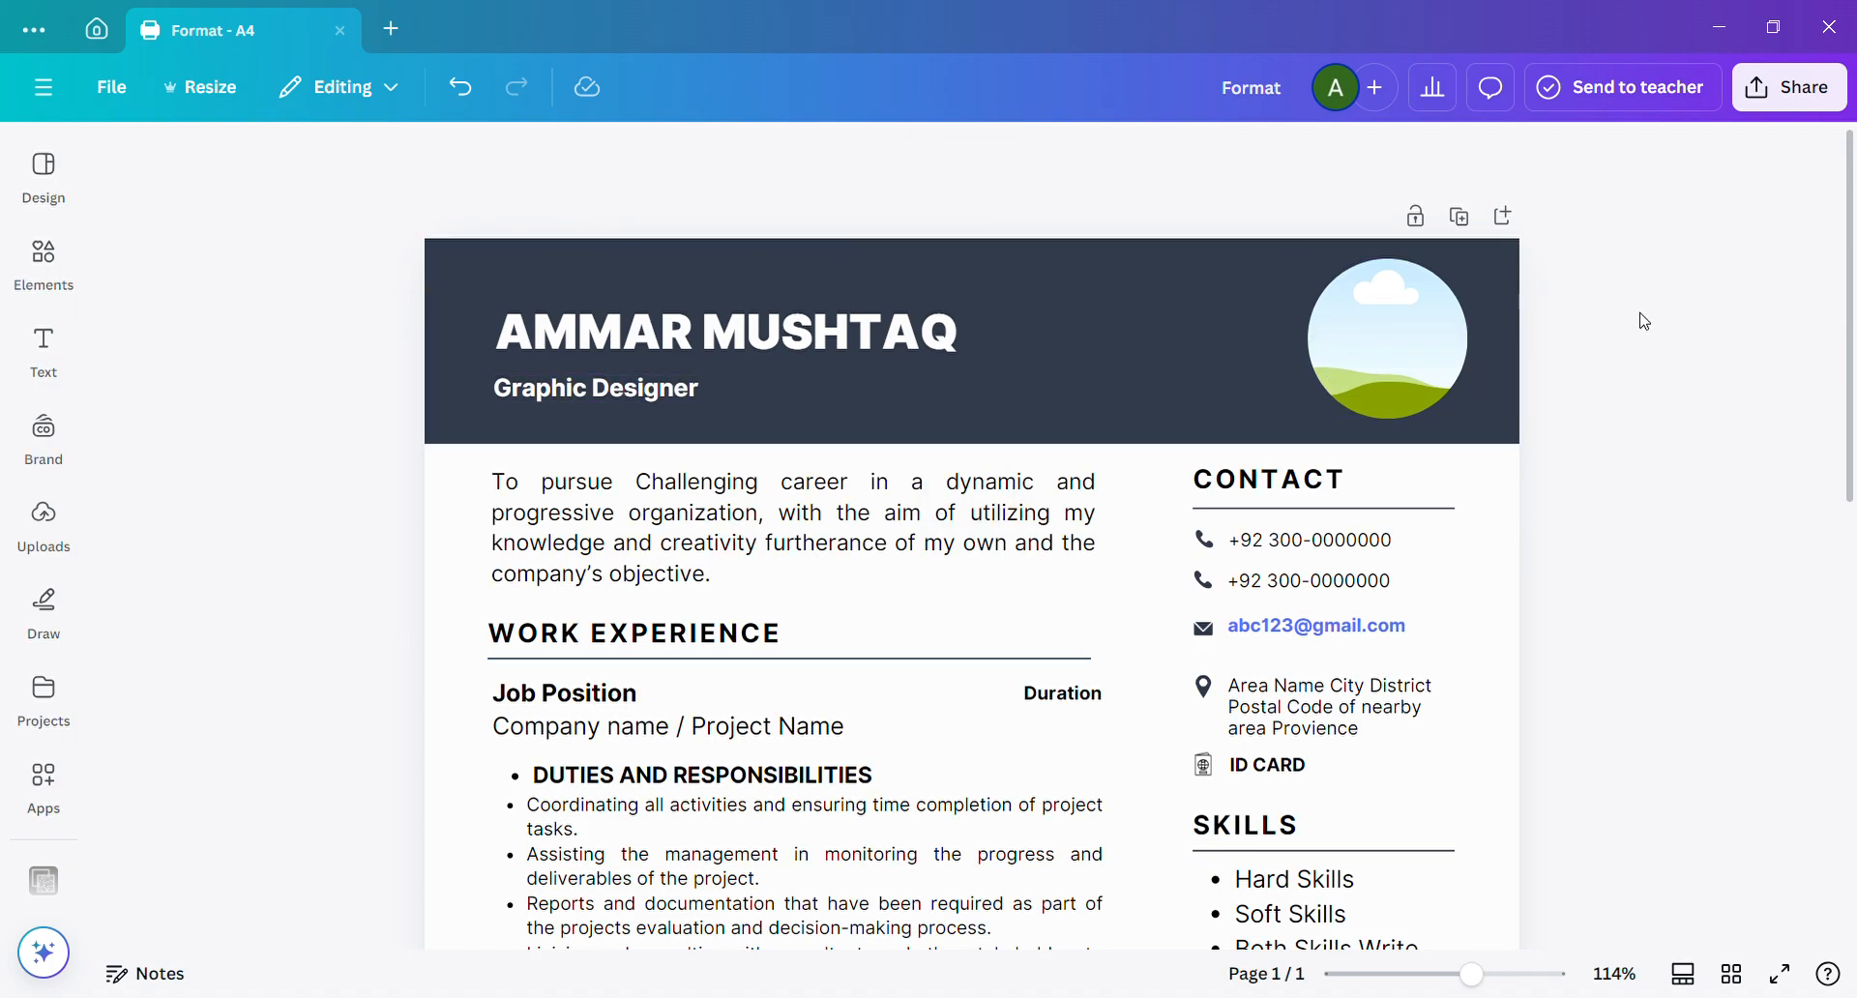
click(1417, 329)
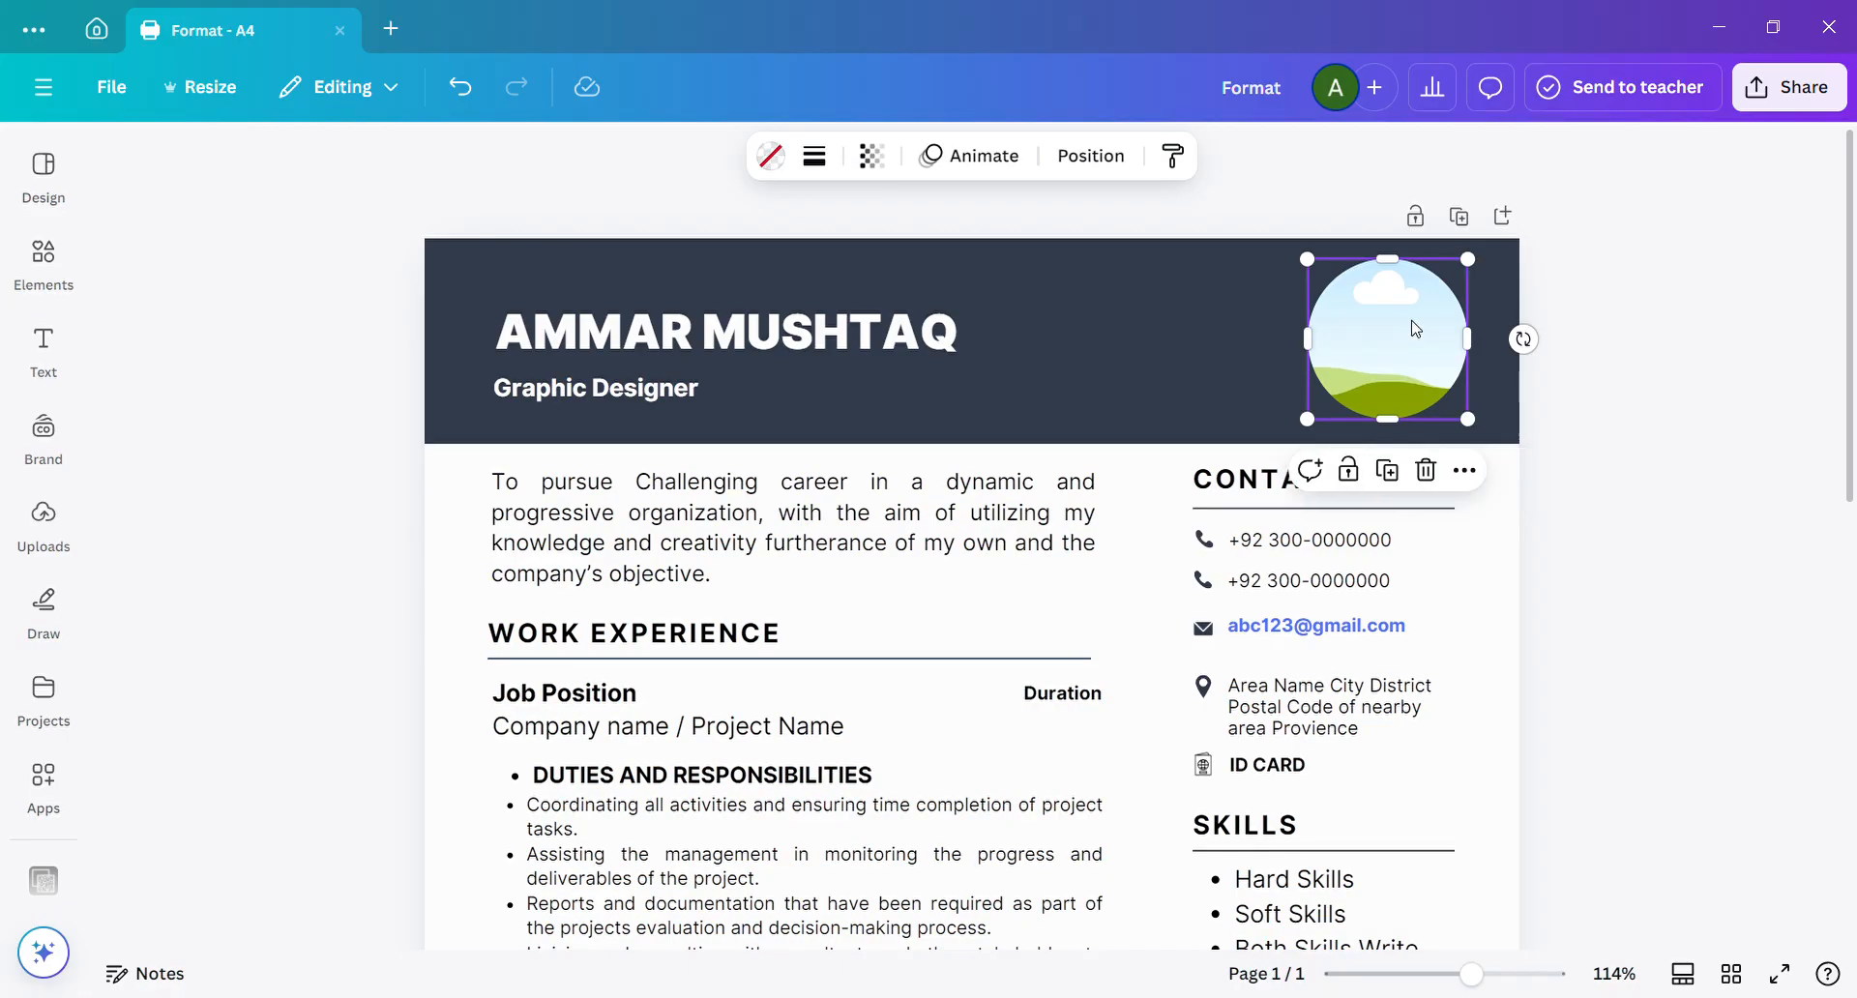
click(207, 346)
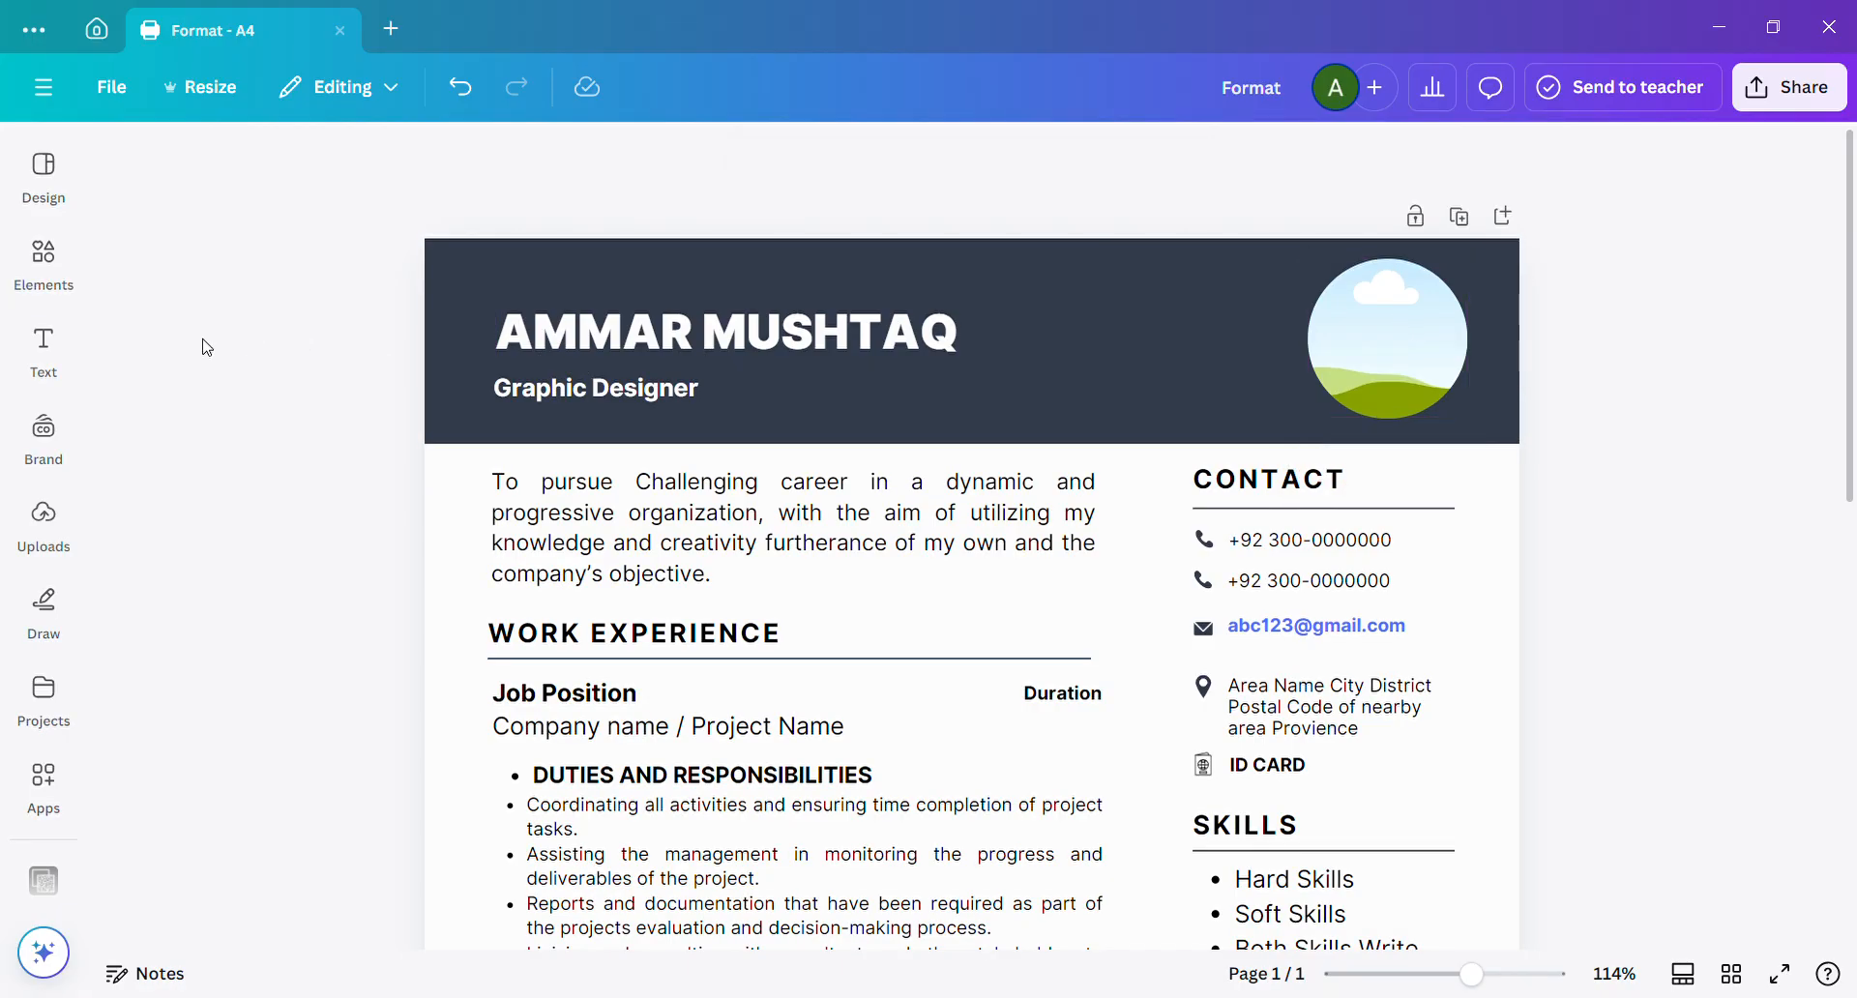
Search the elements library for "circle frame" and show all matching frames.
click(44, 257)
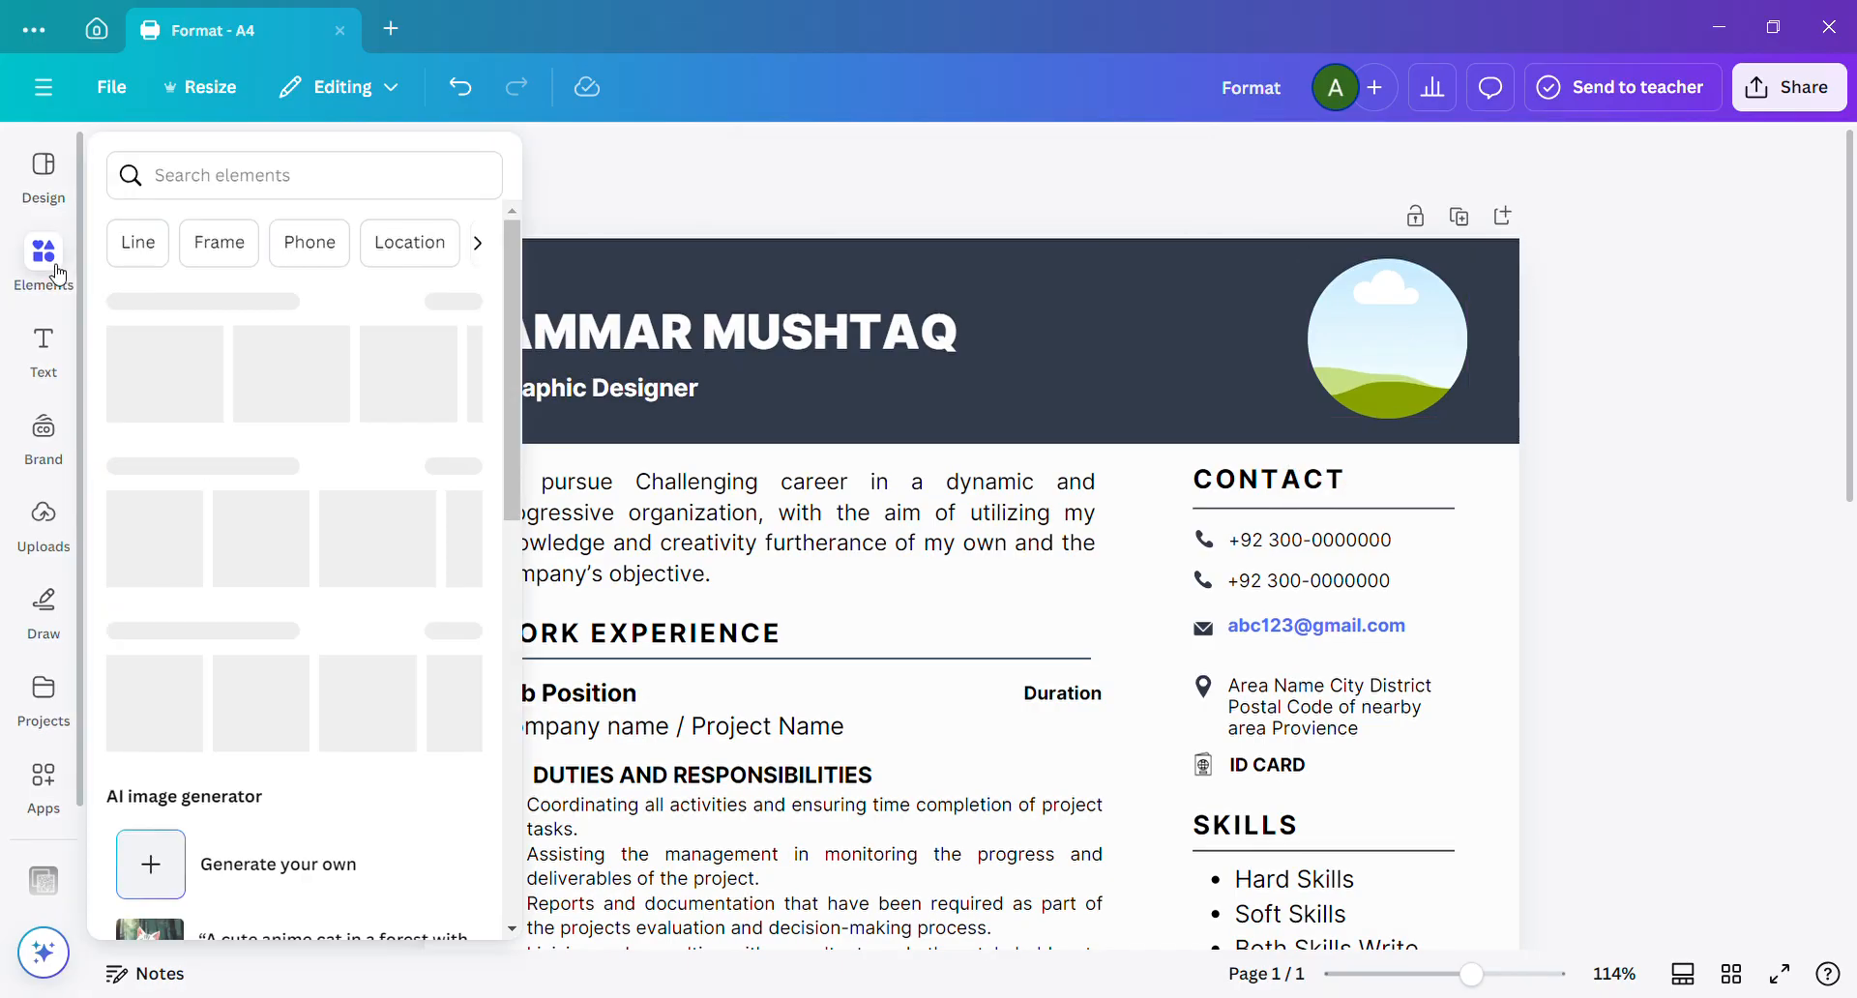
click(222, 171)
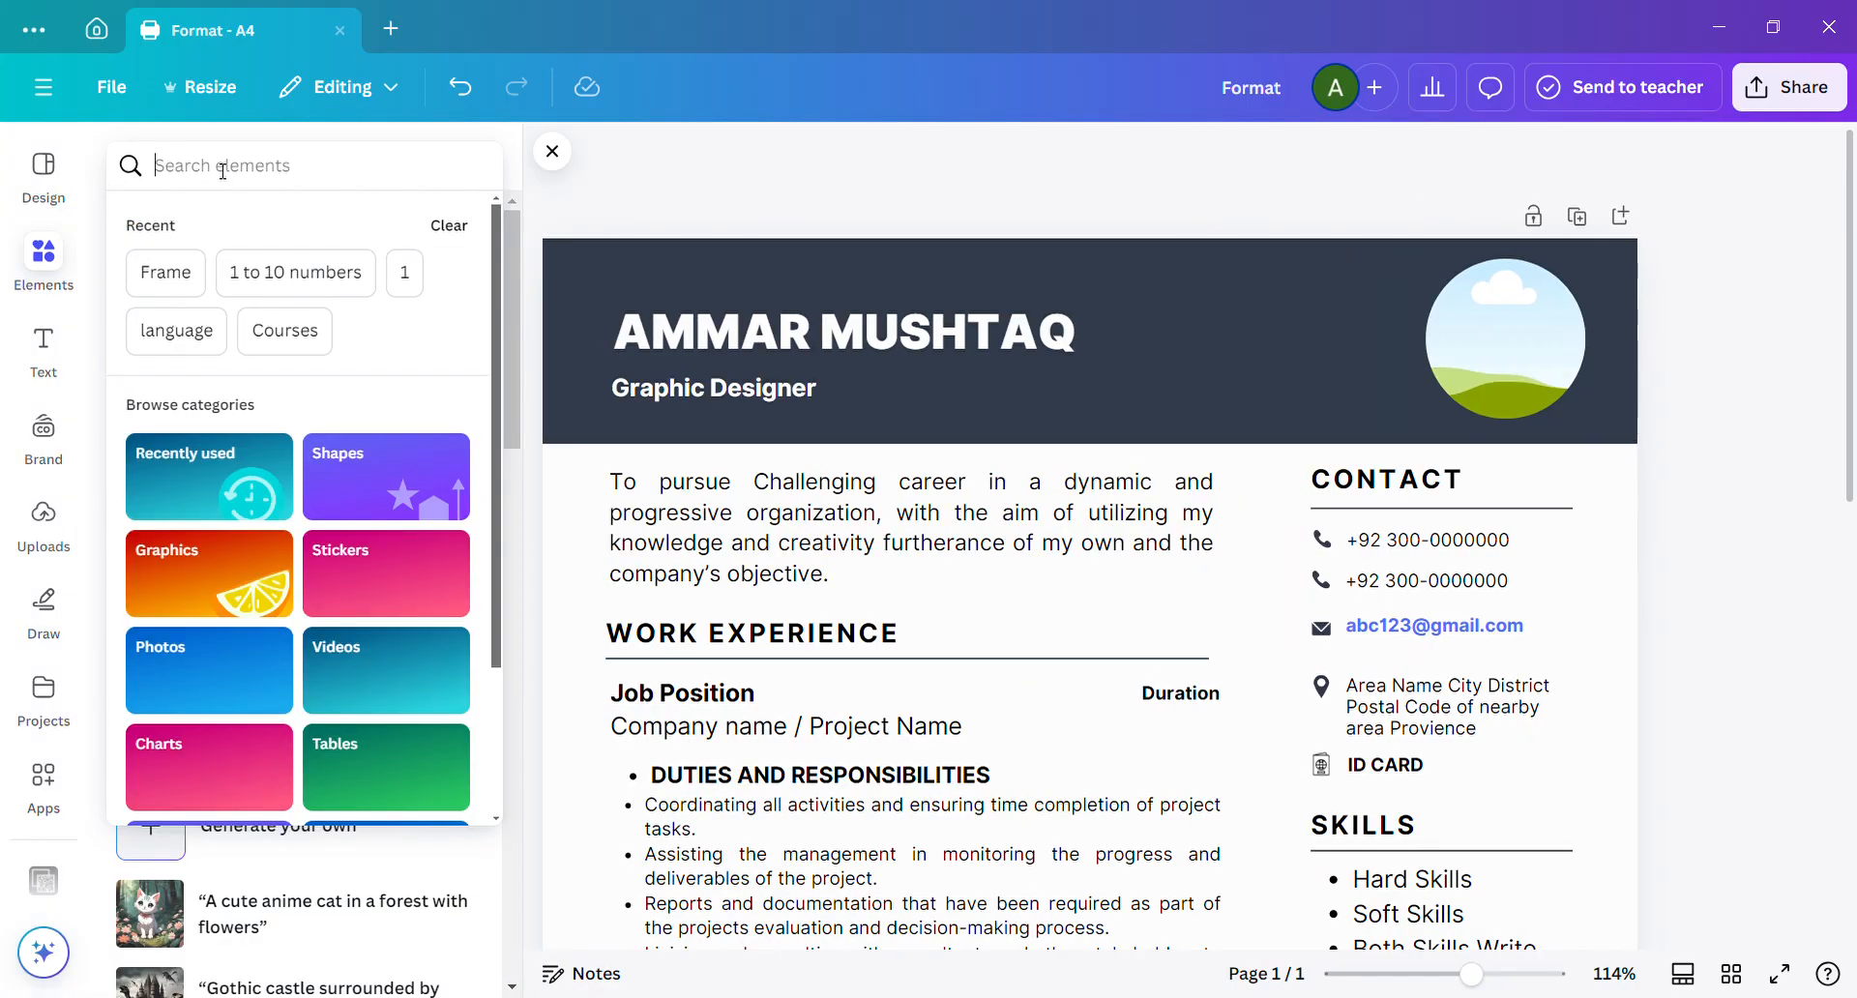
text(Circle)
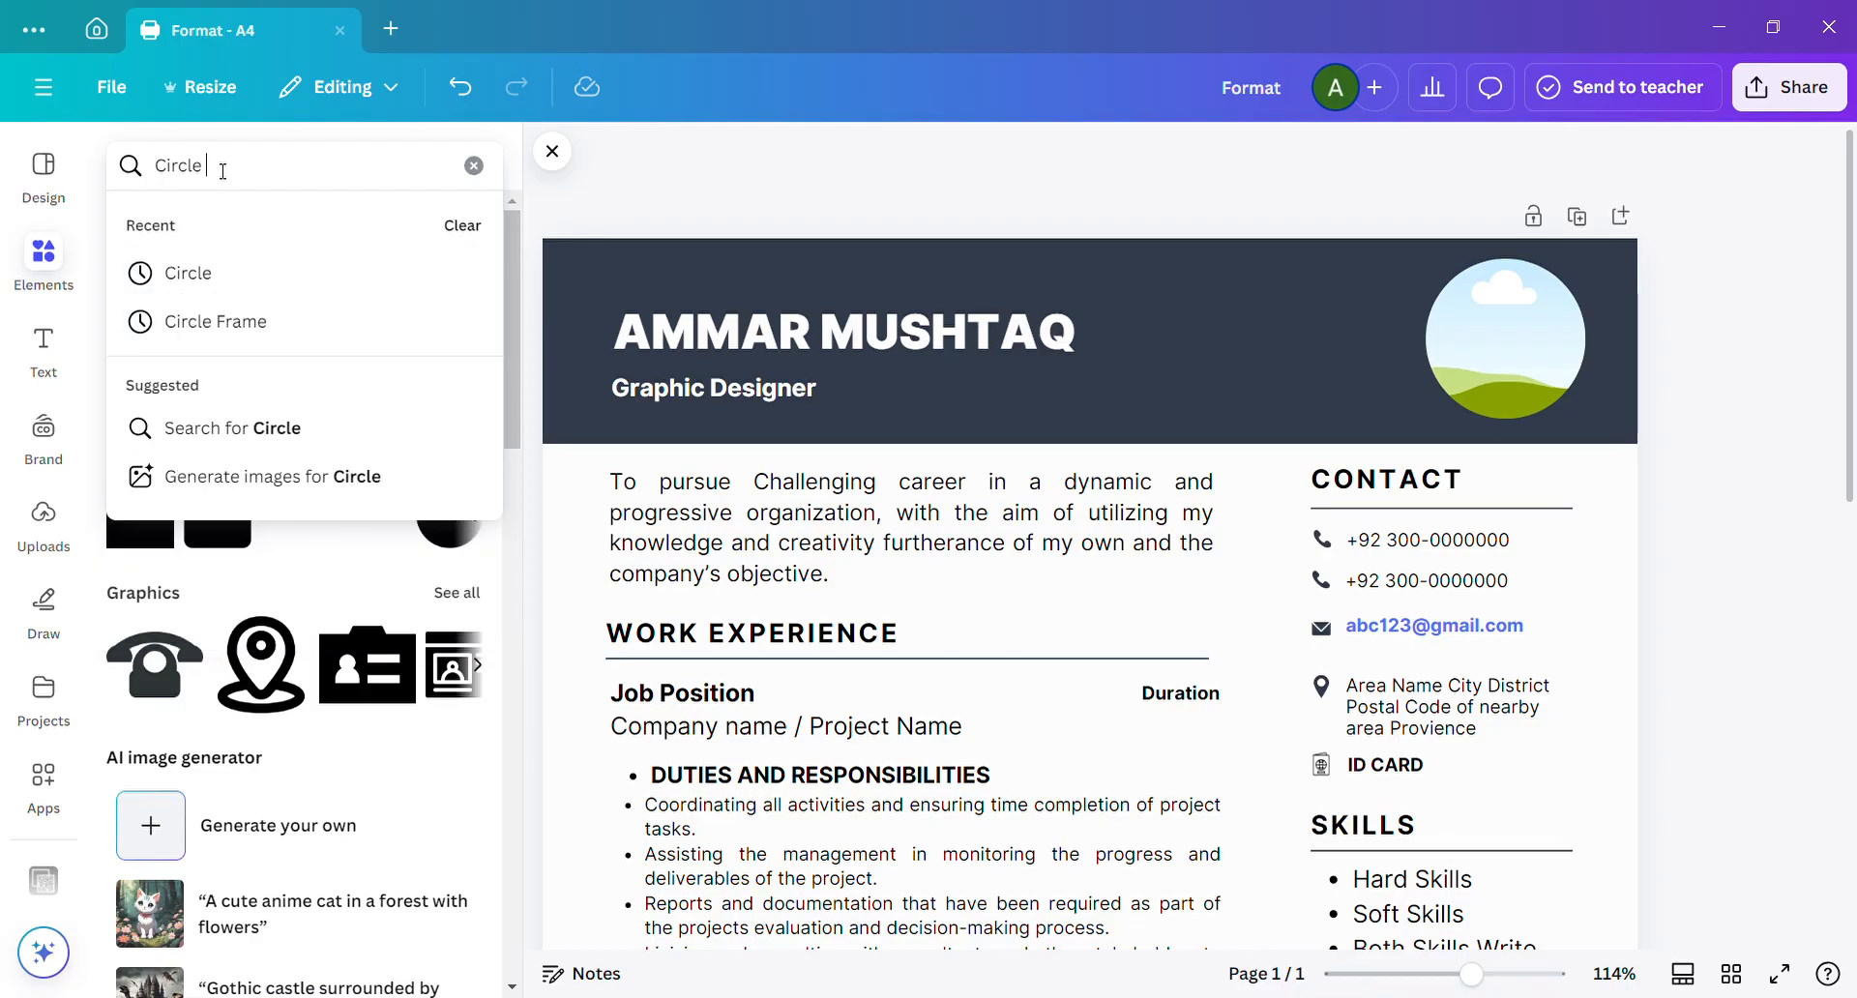
text( Frame)
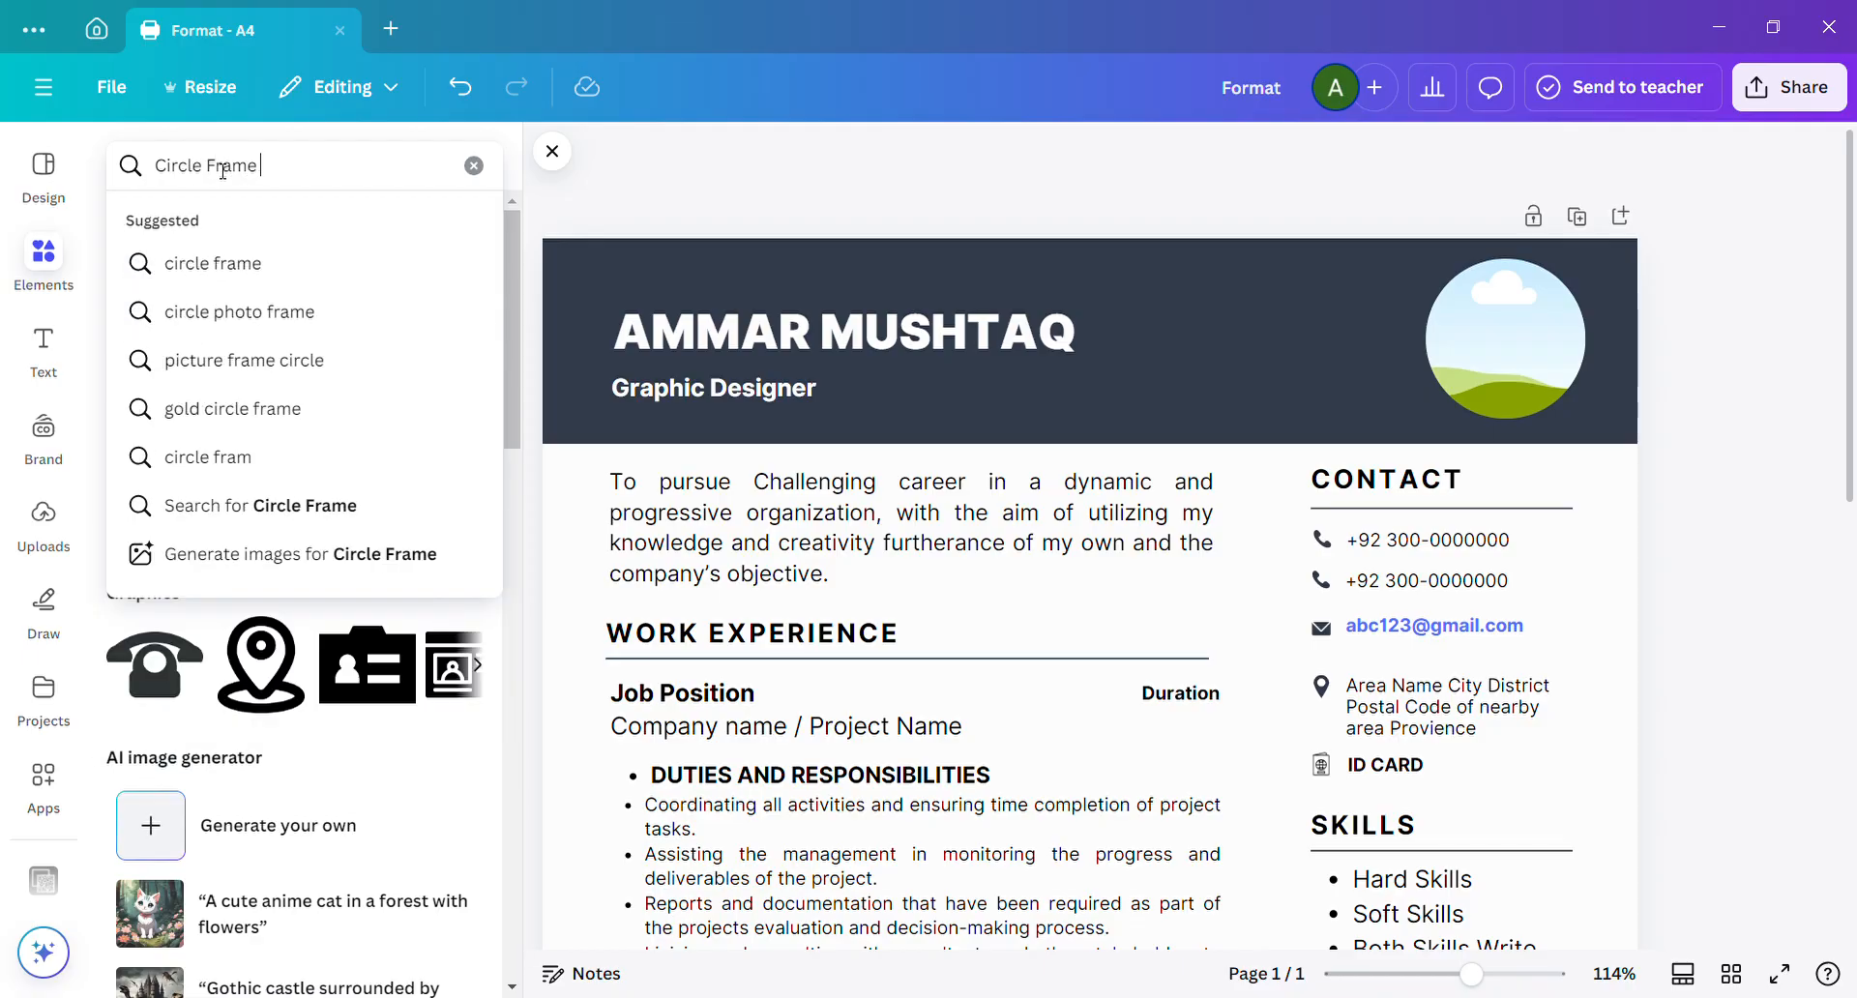
click(271, 281)
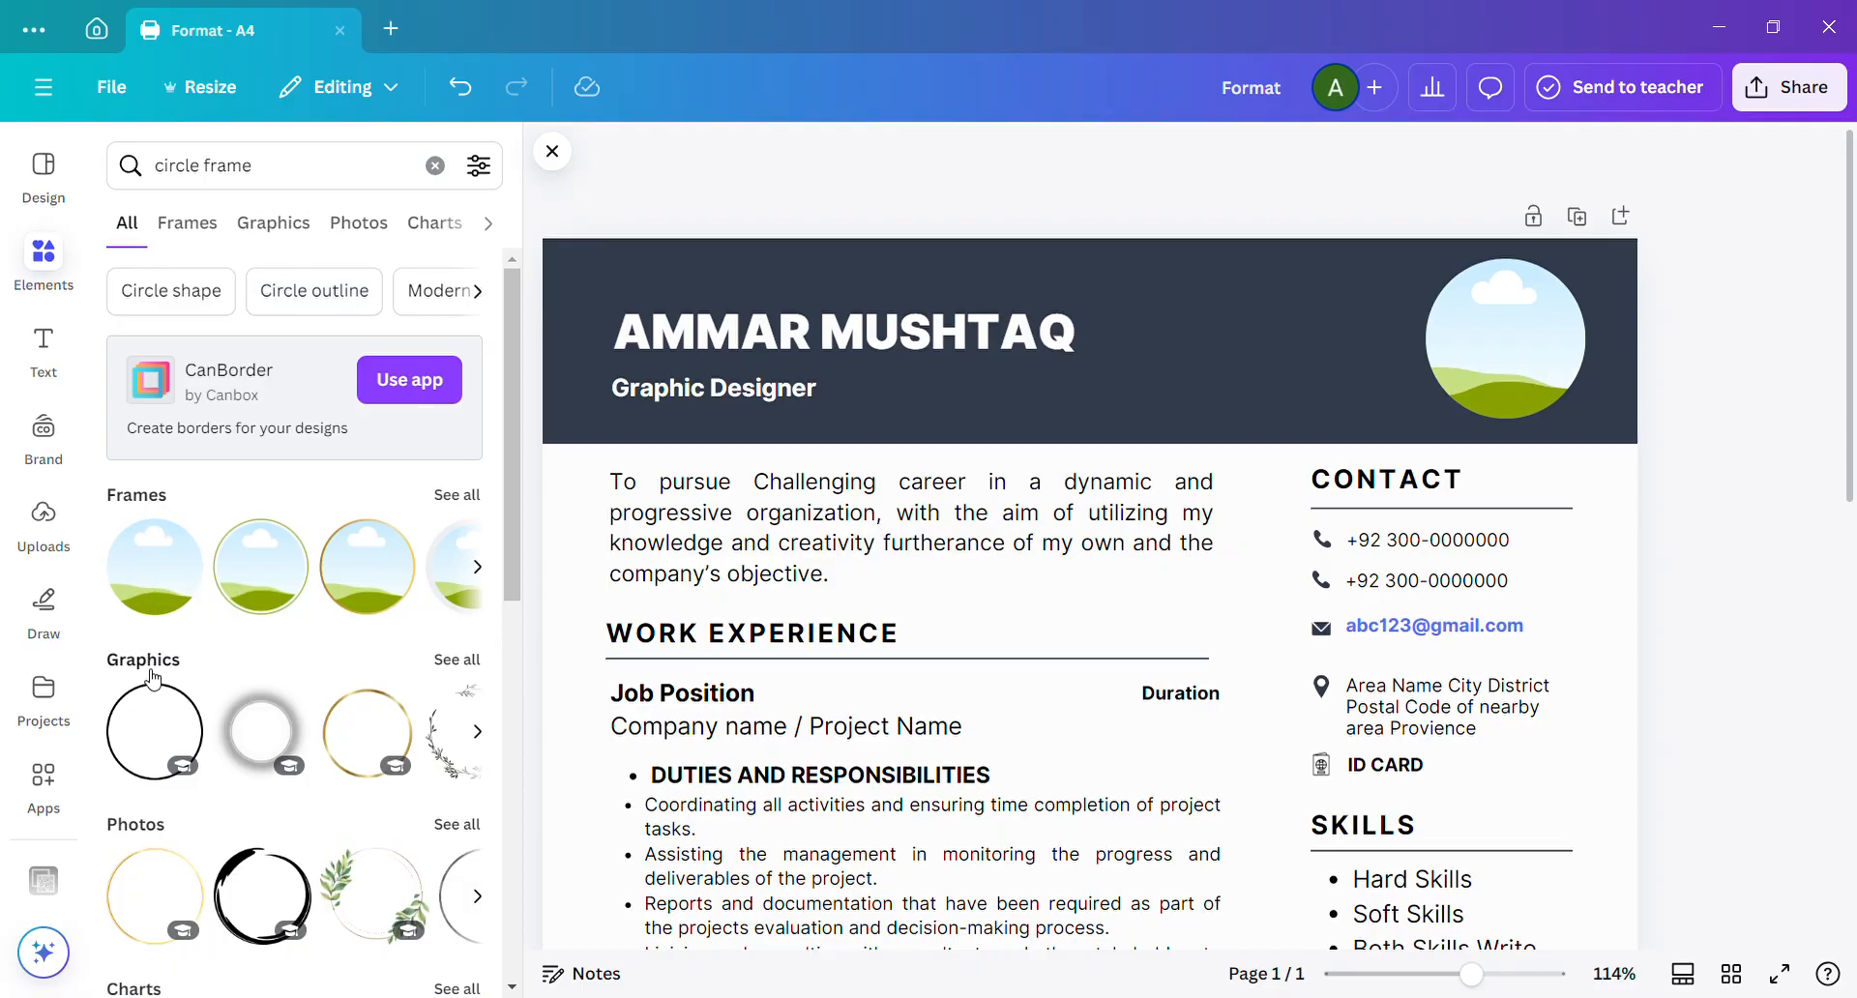
click(468, 496)
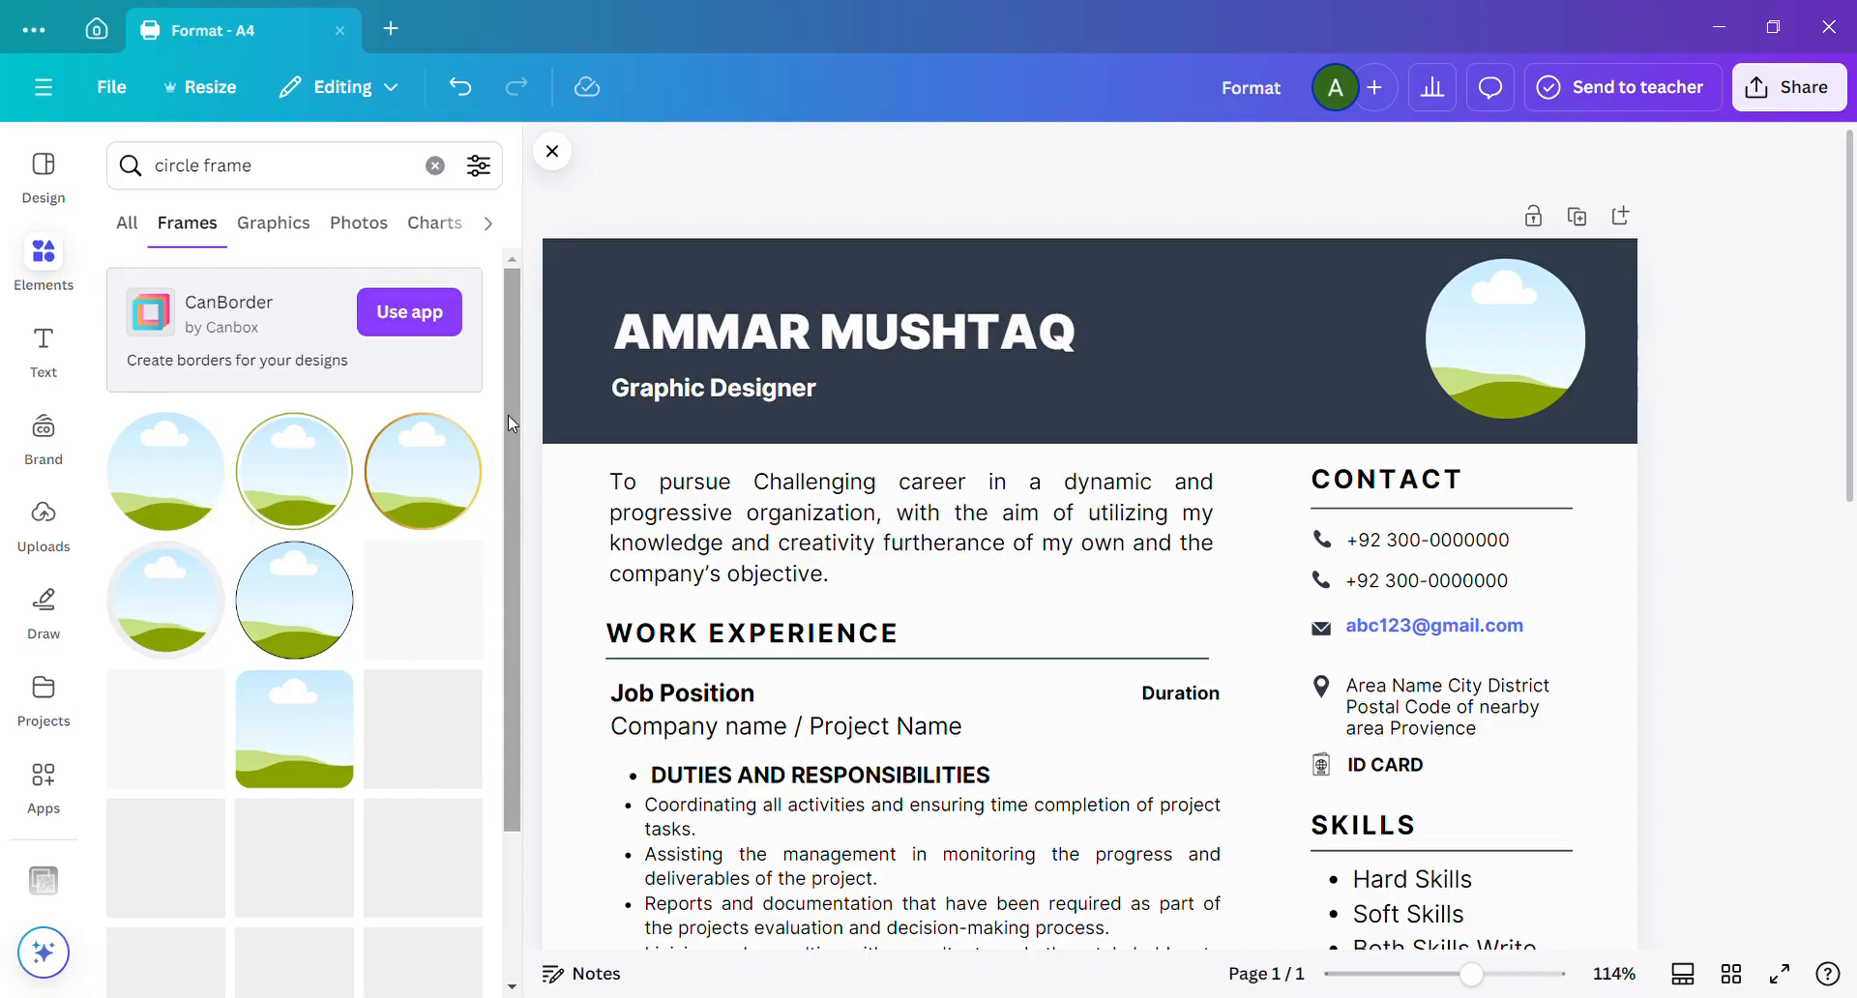
Add the circular frame with a thick ring from the frame results to the page, and delete the plain photo frame from the header.
scroll(508, 415, down, 3)
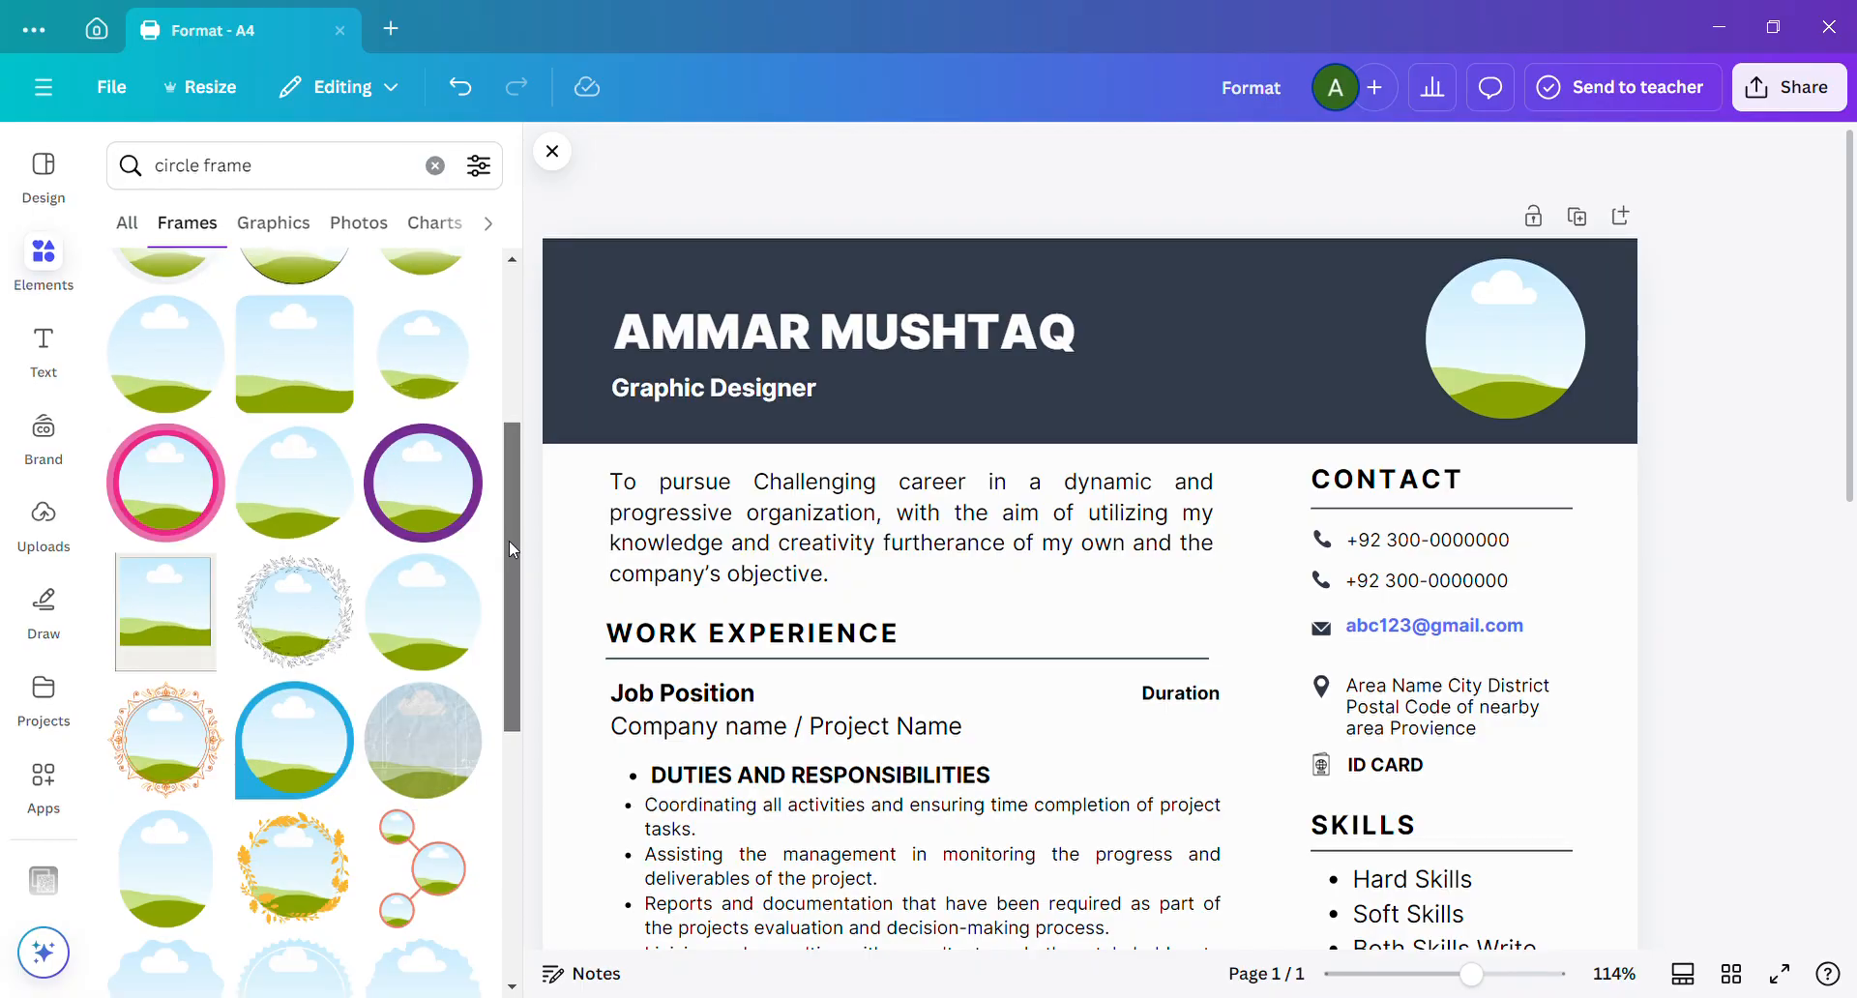
scroll(509, 550, down, 5)
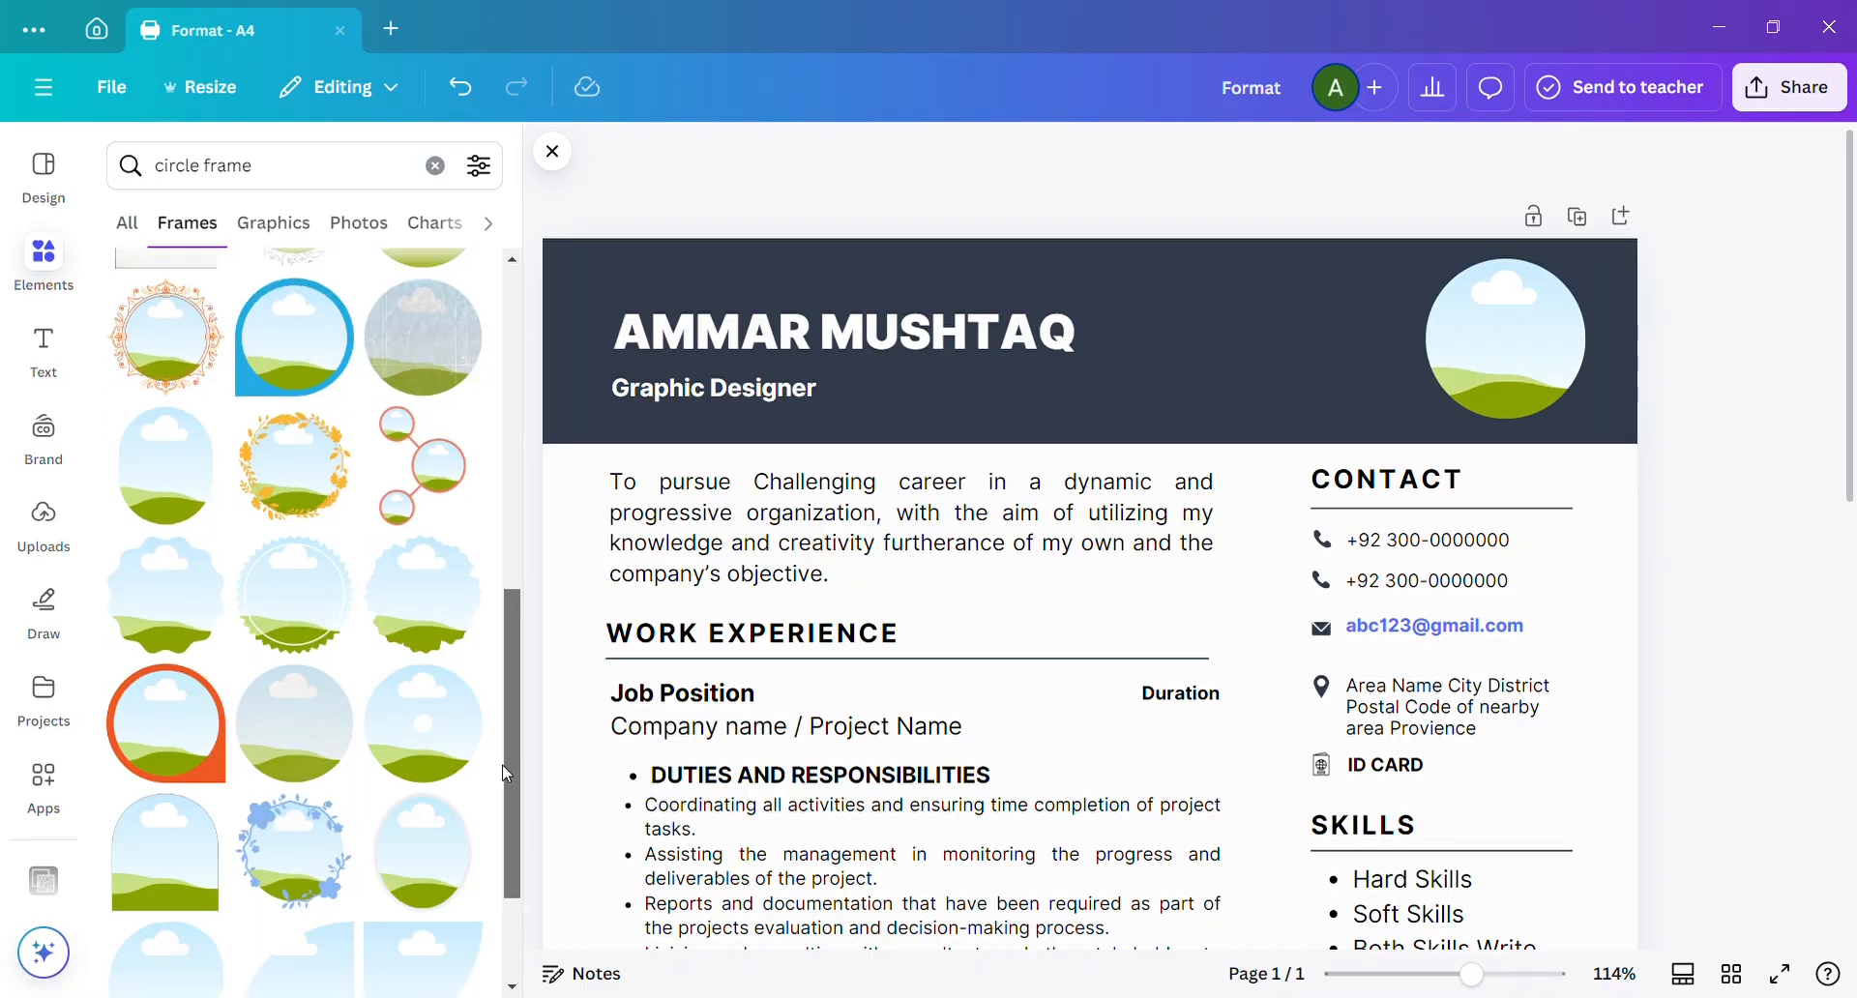
scroll(507, 774, down, 2)
scroll(507, 812, down, 3)
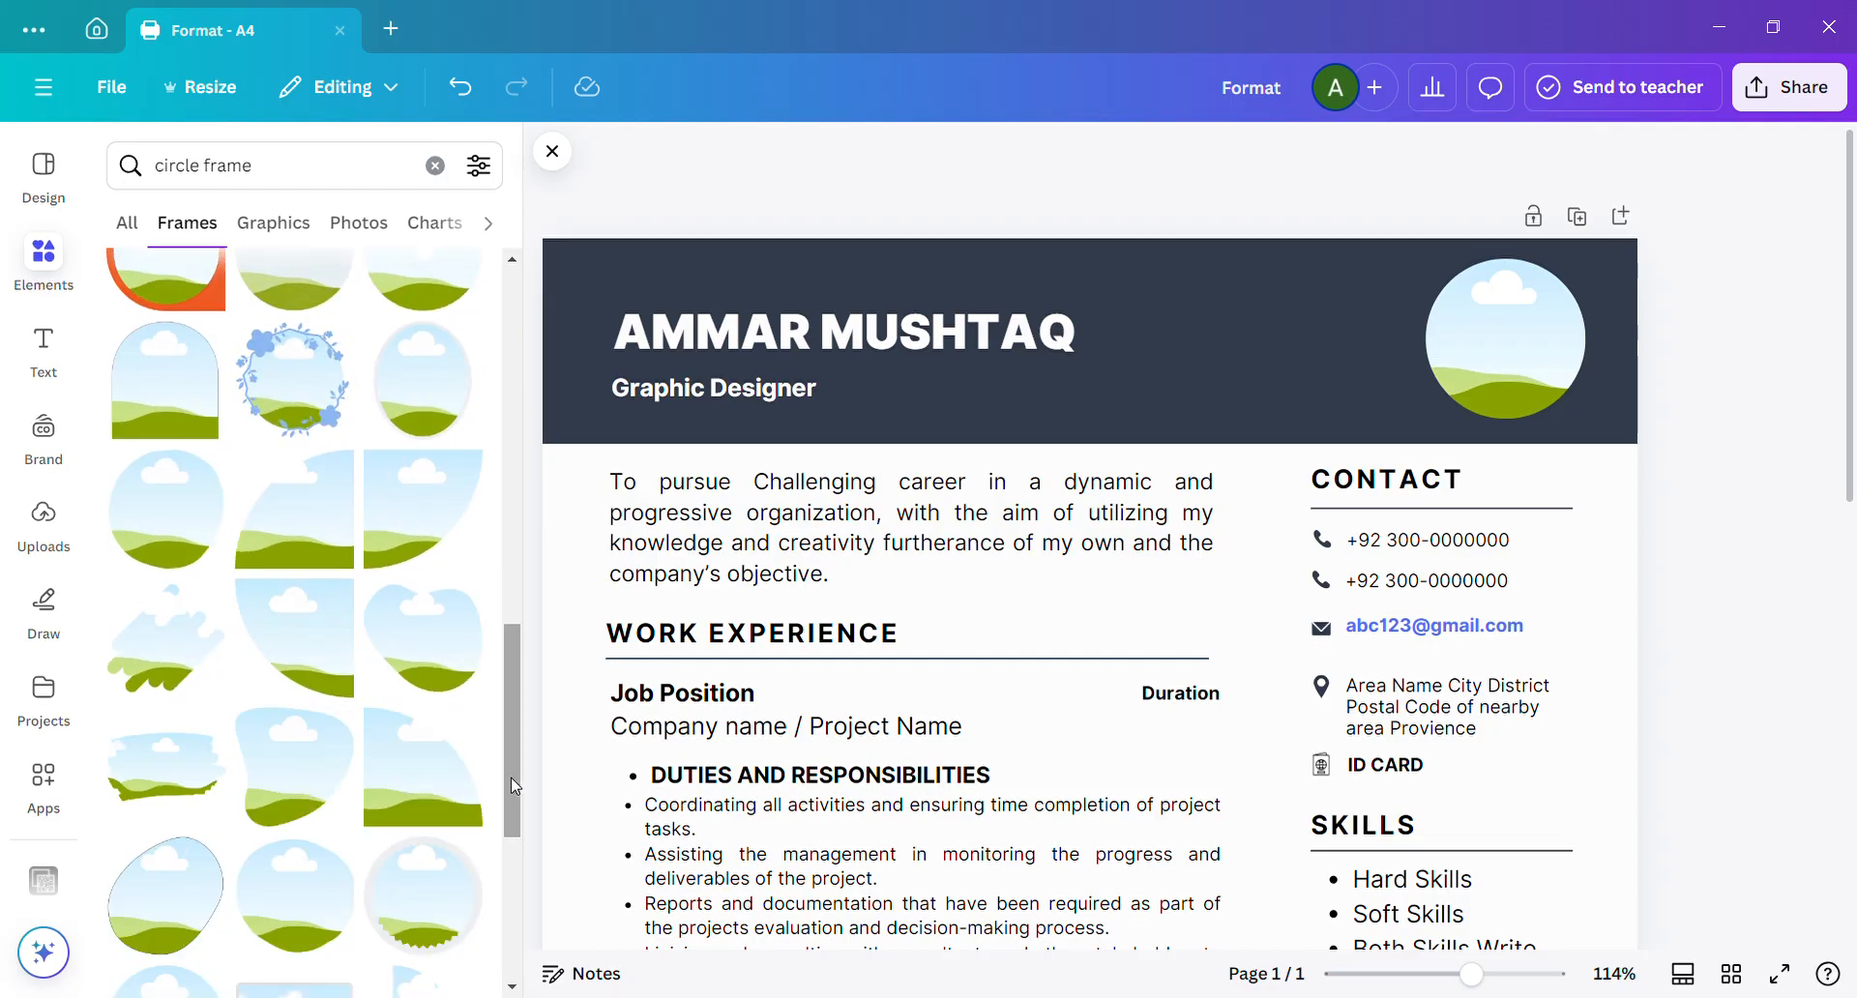
drag(515, 787, 485, 397)
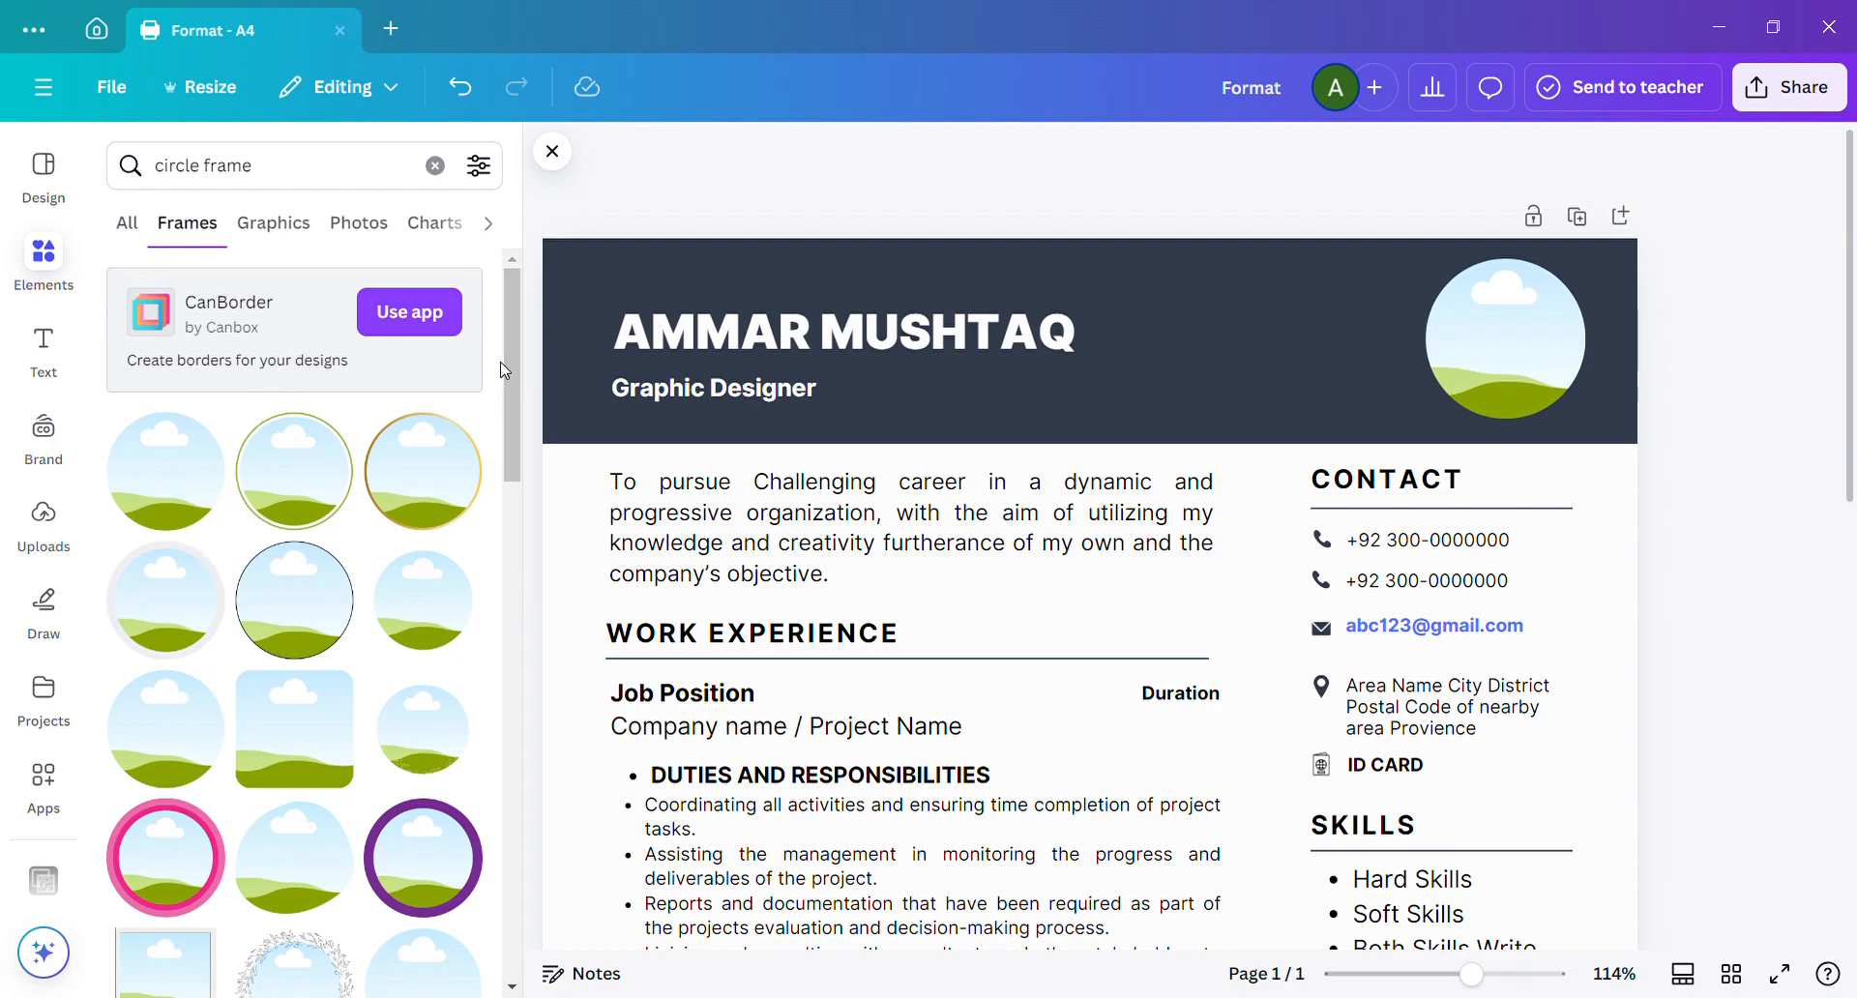
scroll(510, 343, down, 1)
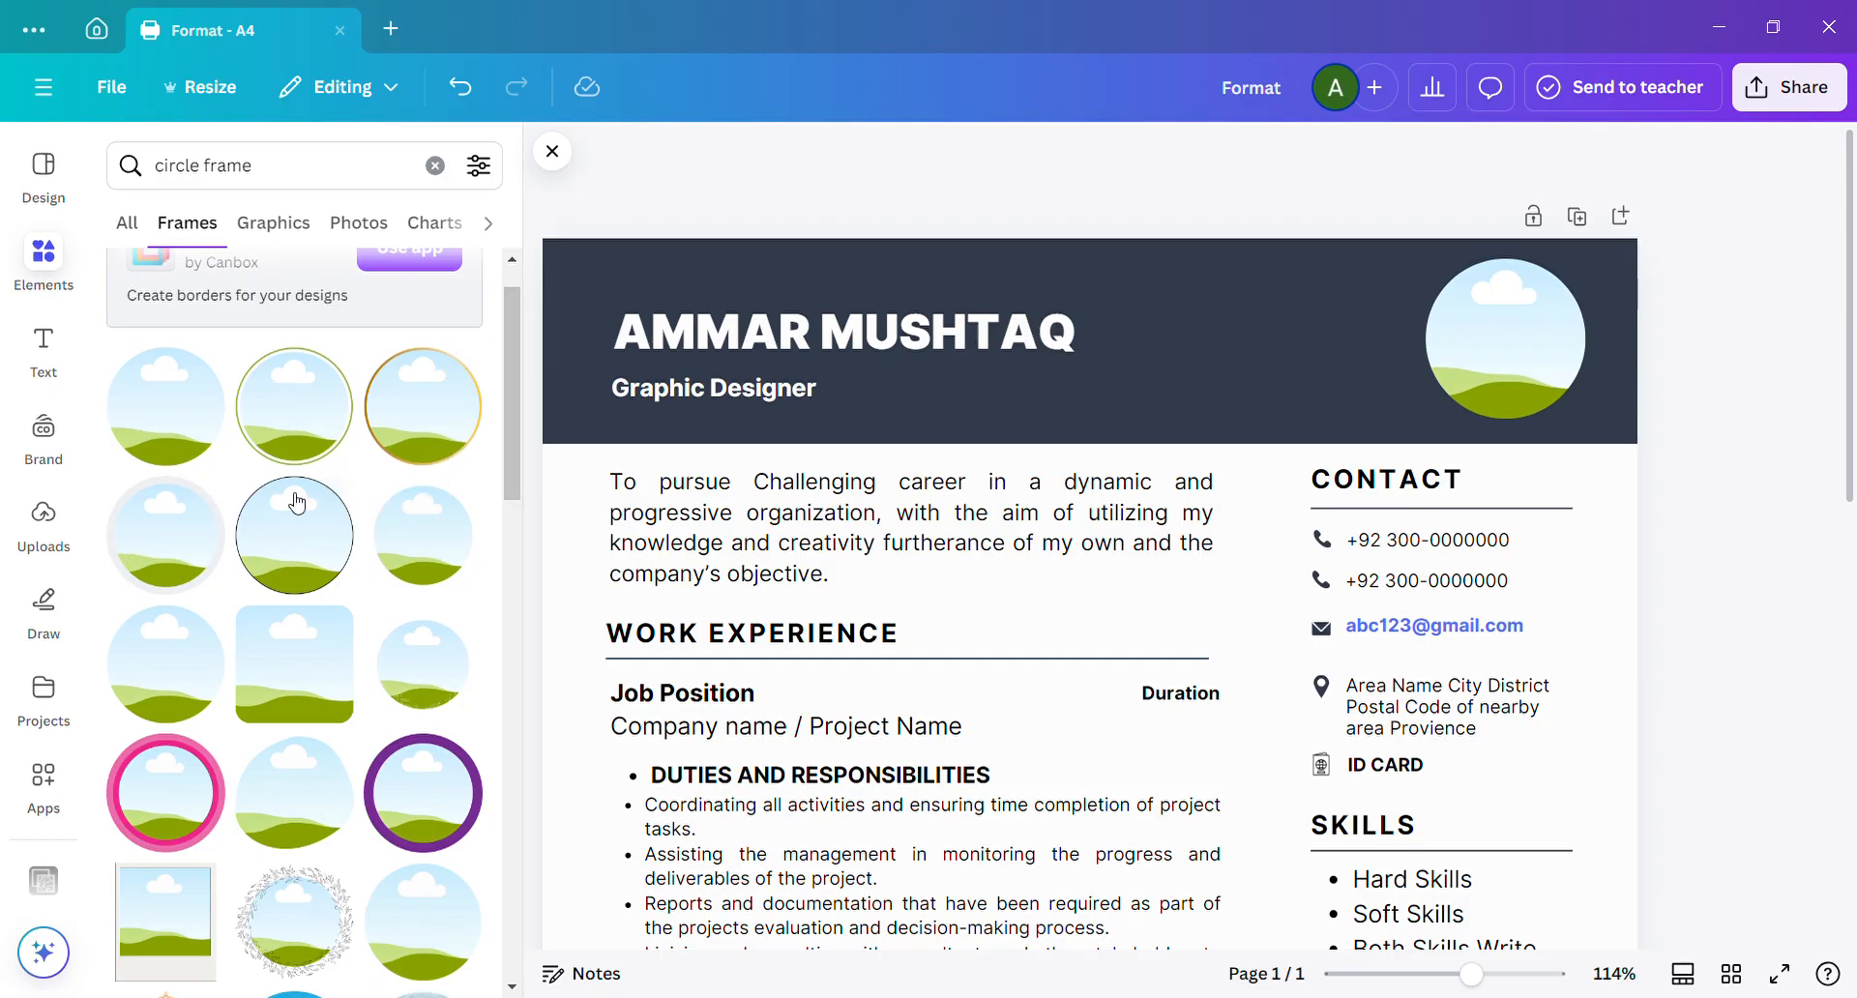
click(186, 536)
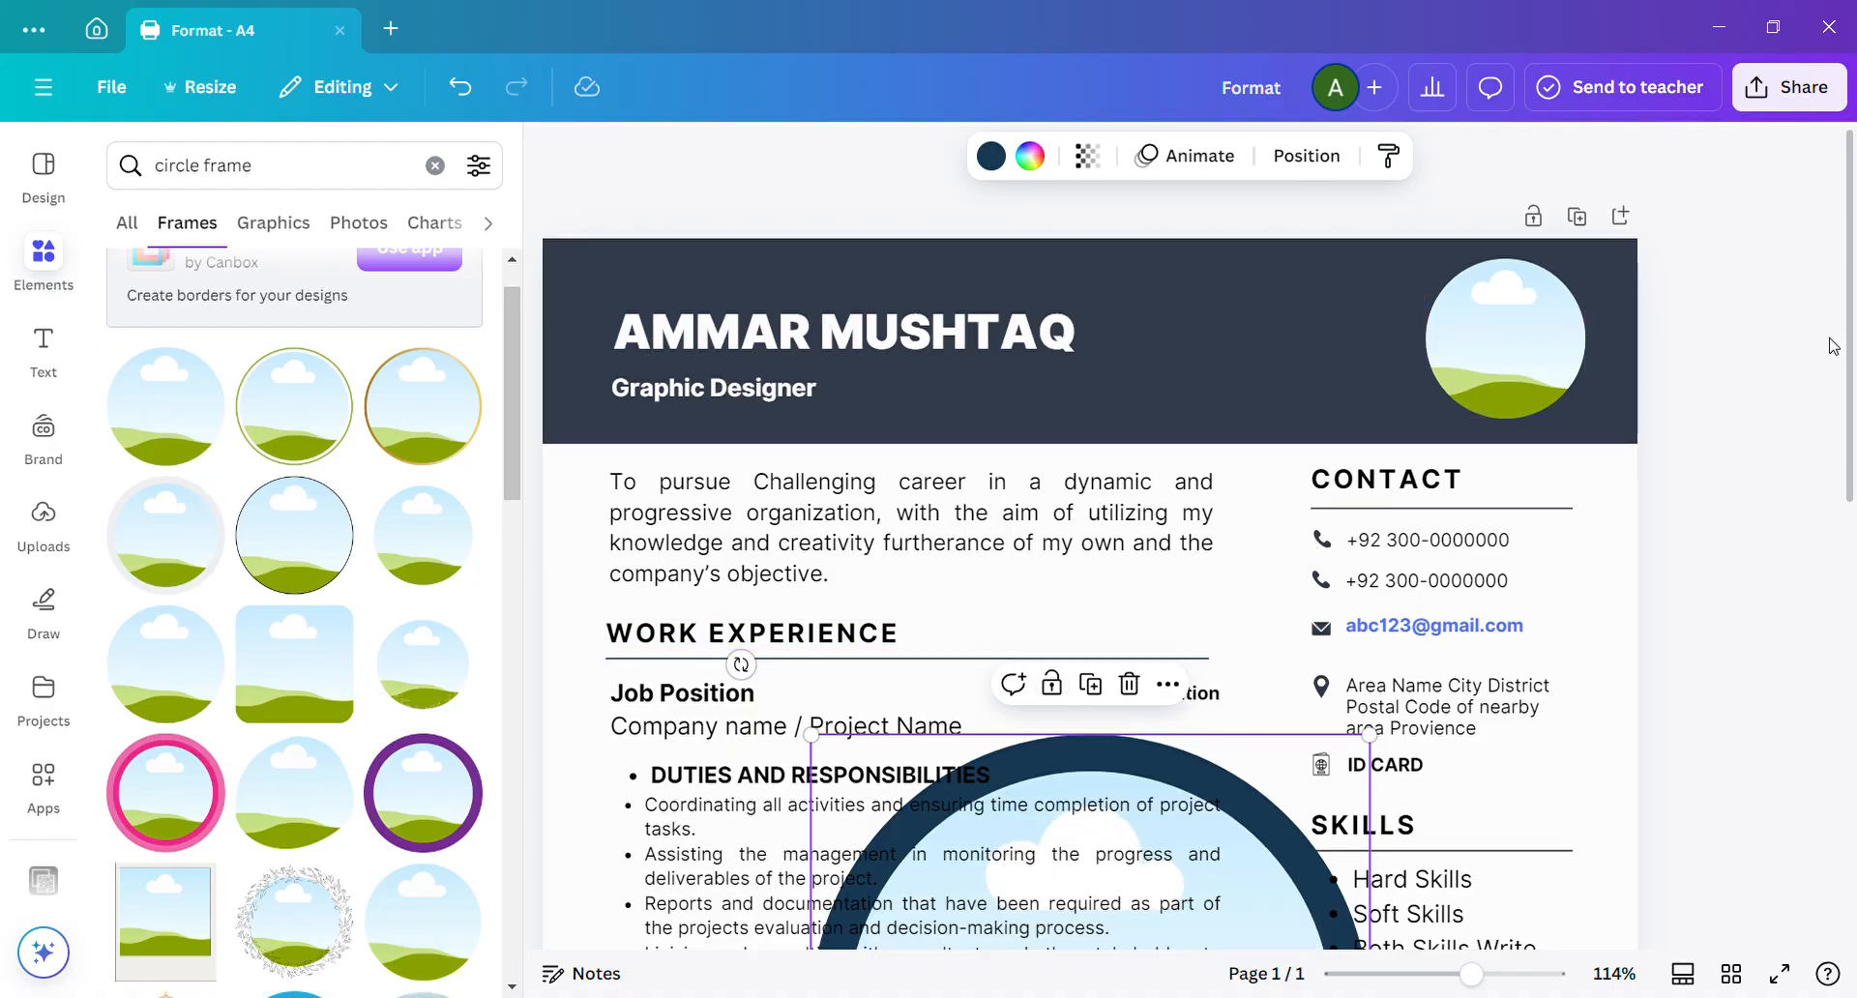
click(1552, 337)
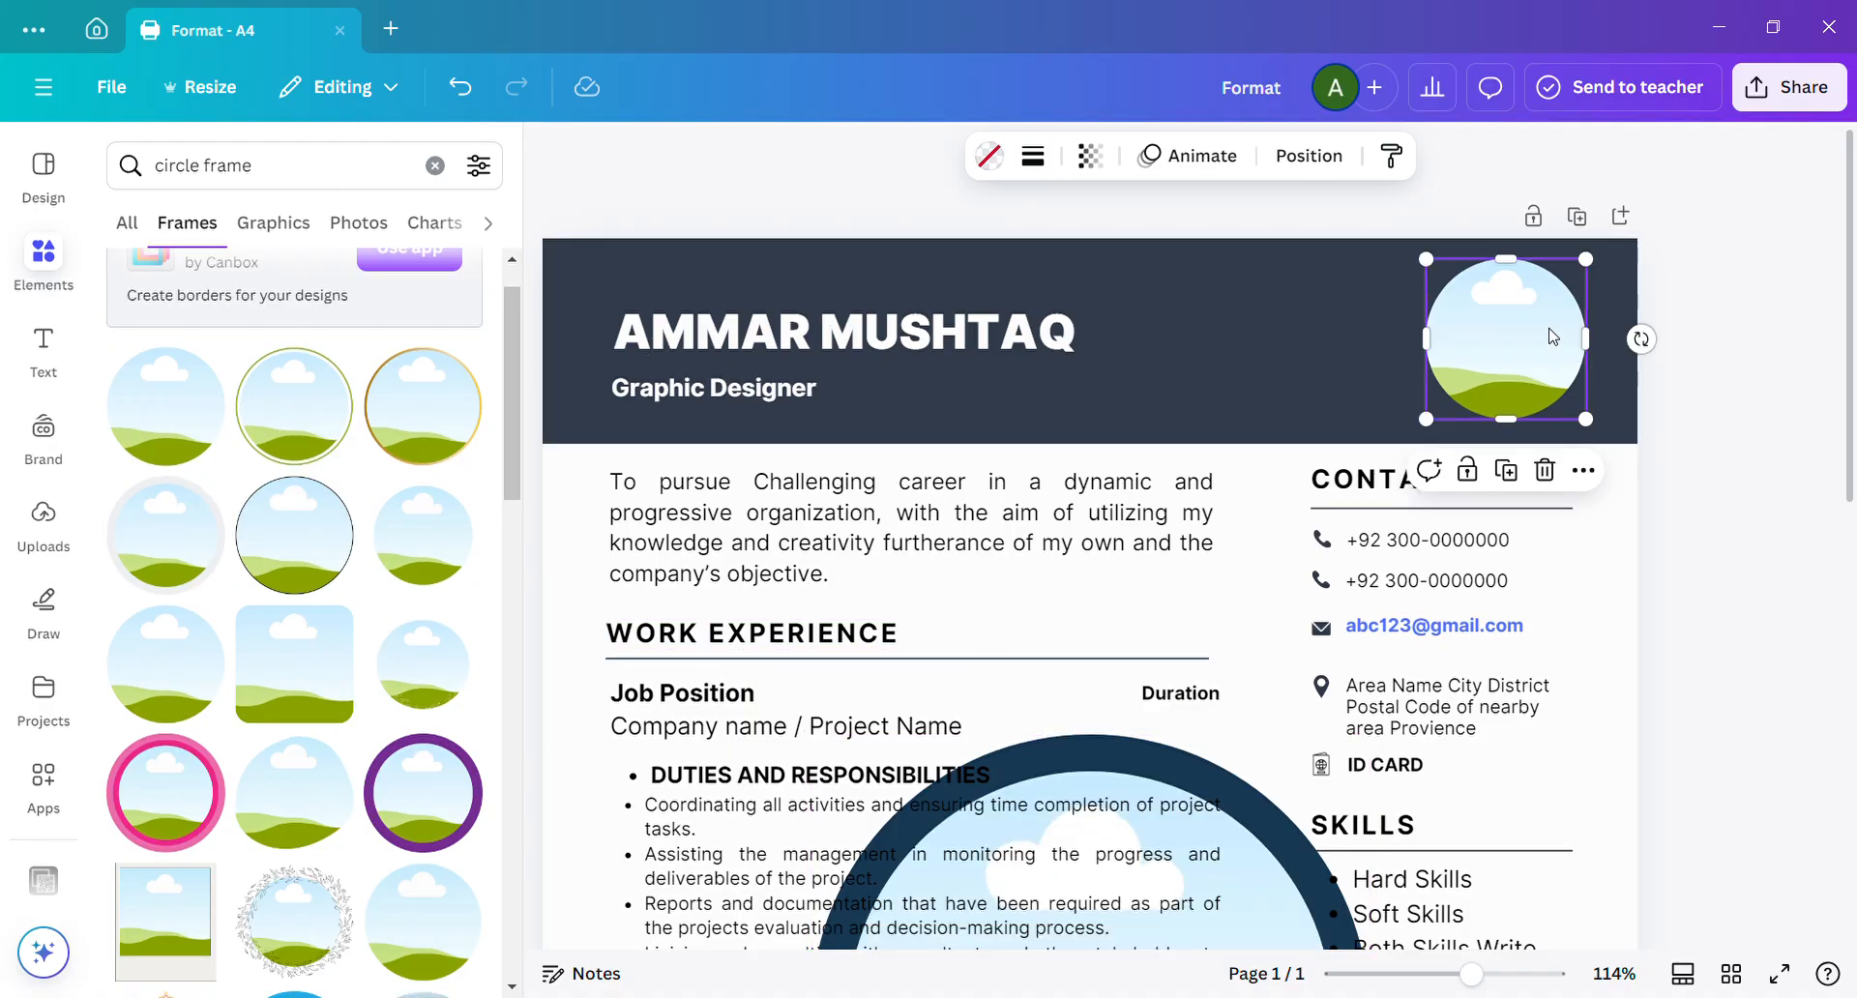
key(Delete)
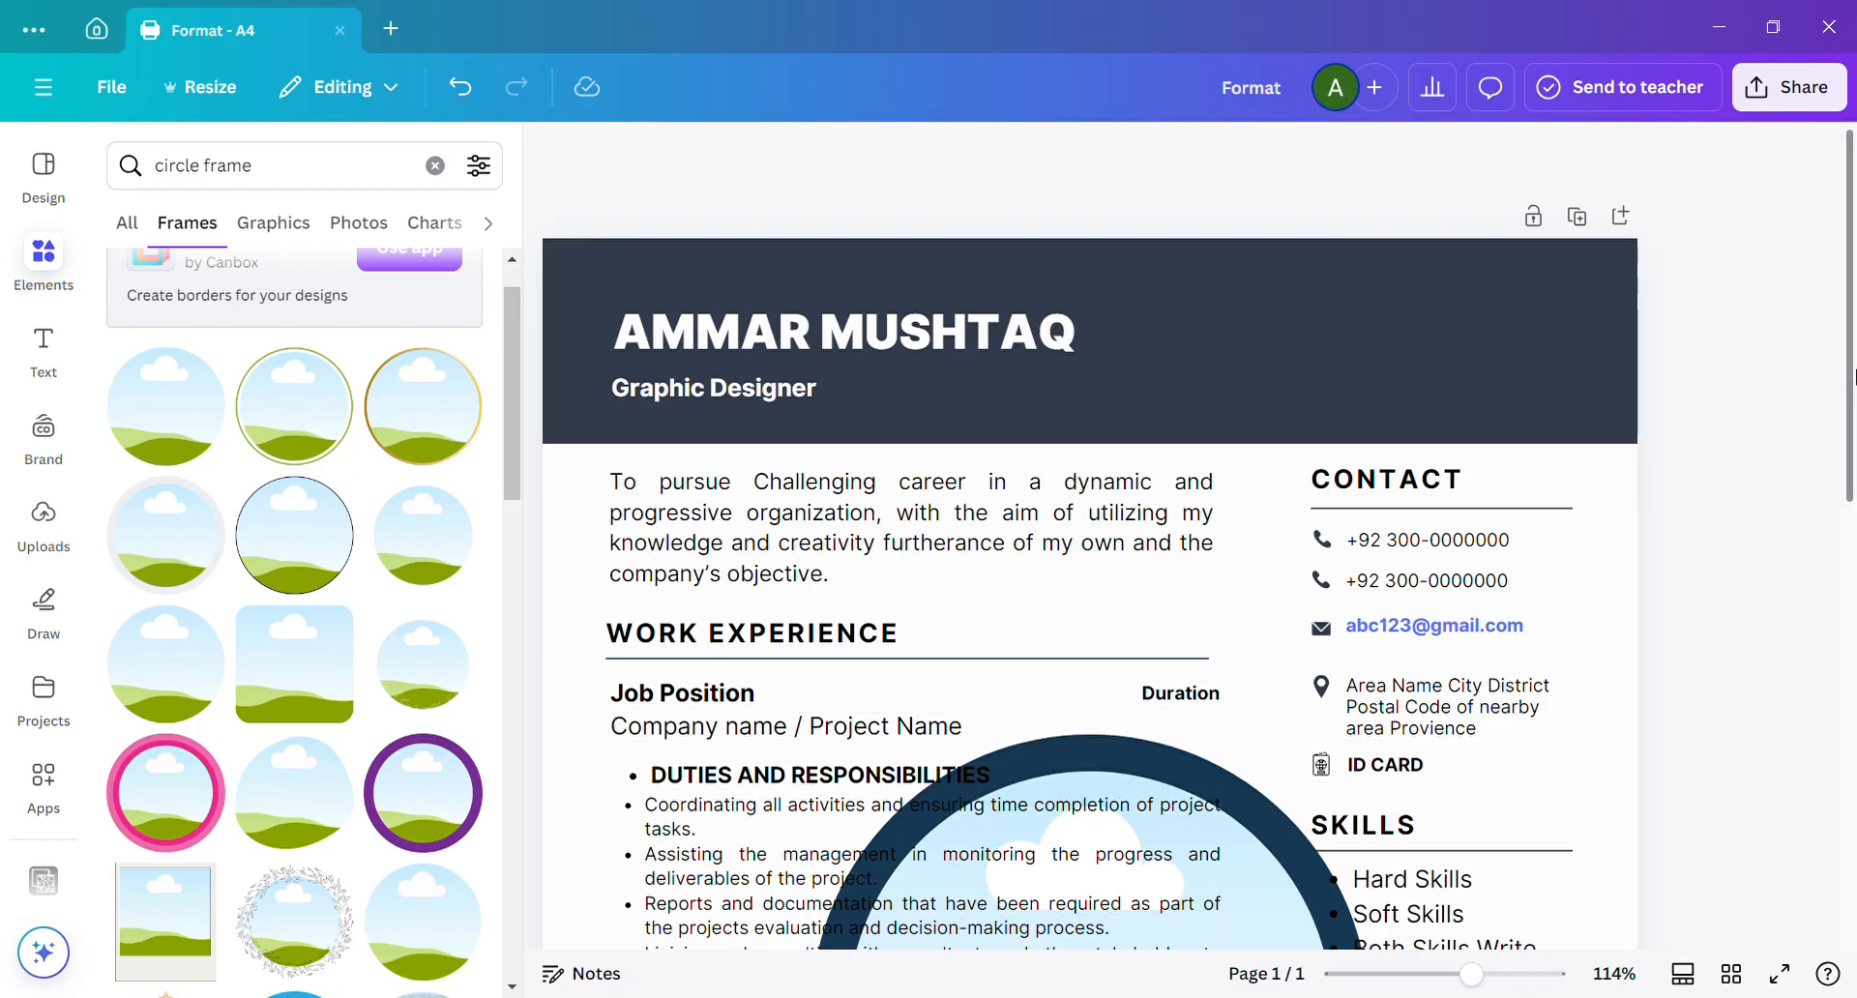
Move the new ringed circular frame to the header's right end and shrink it to about 3.2 by 3.2.
drag(1471, 974, 1447, 977)
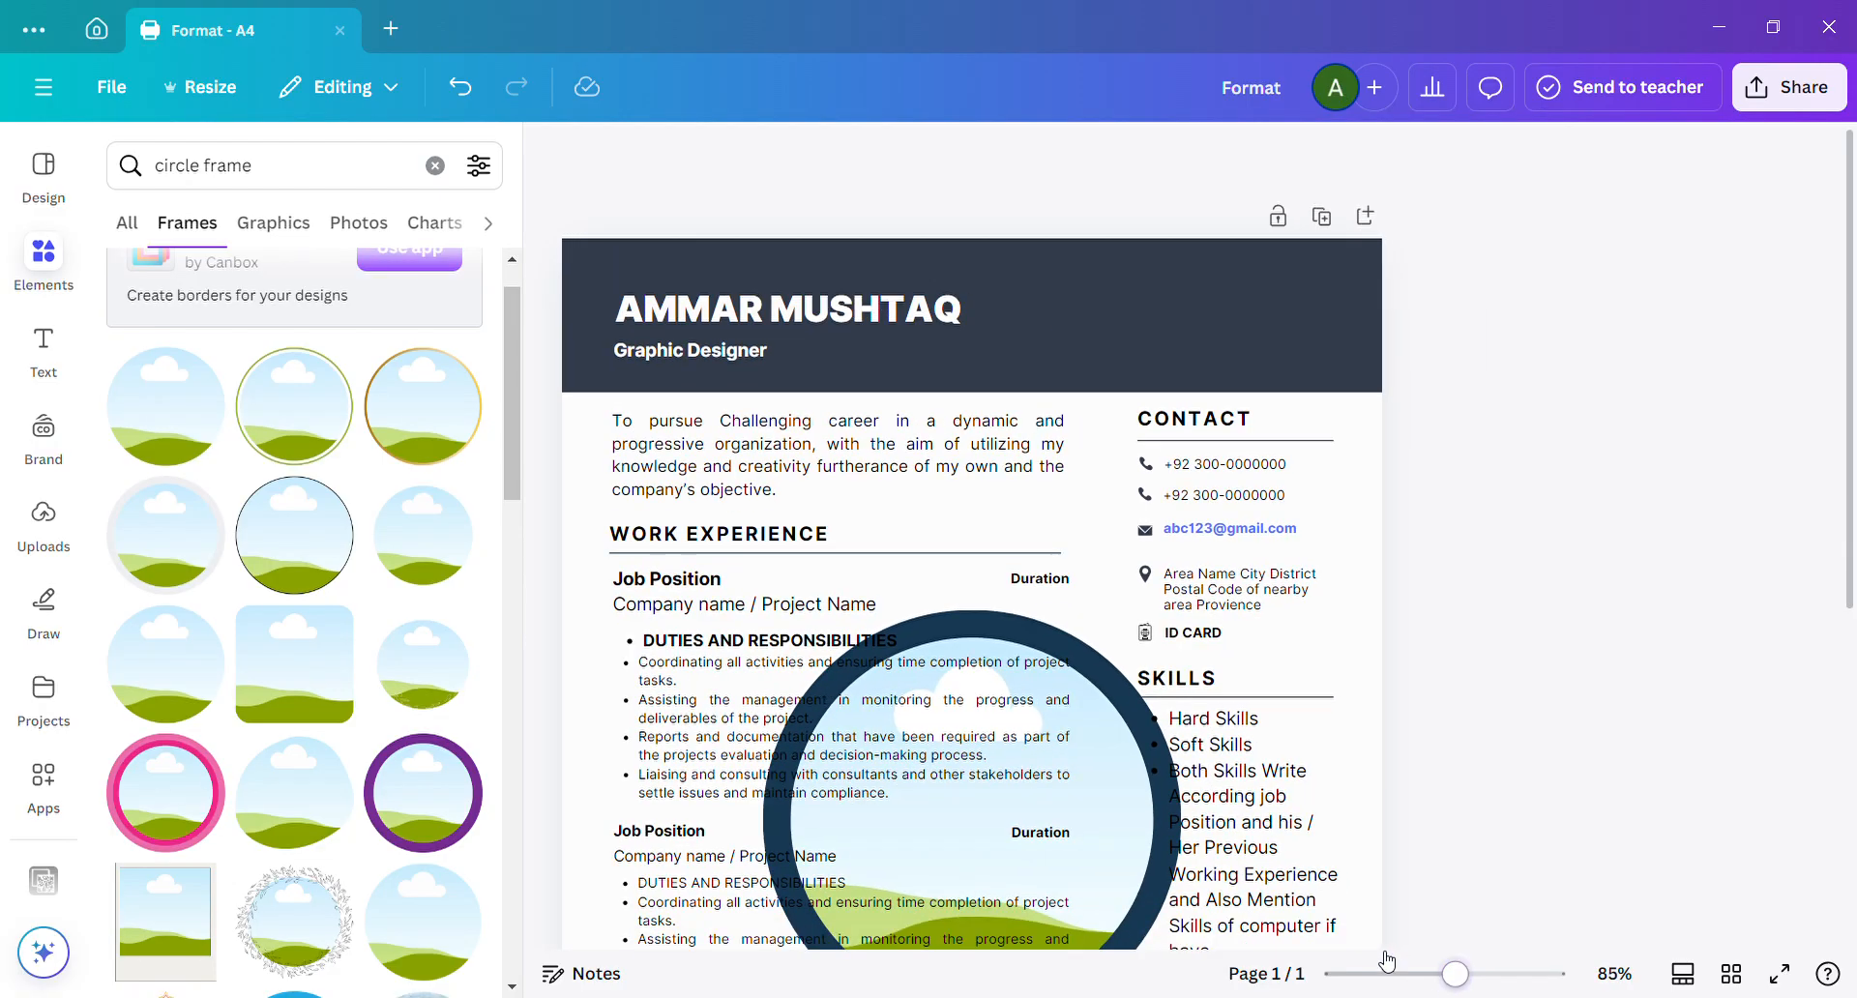
click(1112, 839)
drag(1111, 839, 1309, 469)
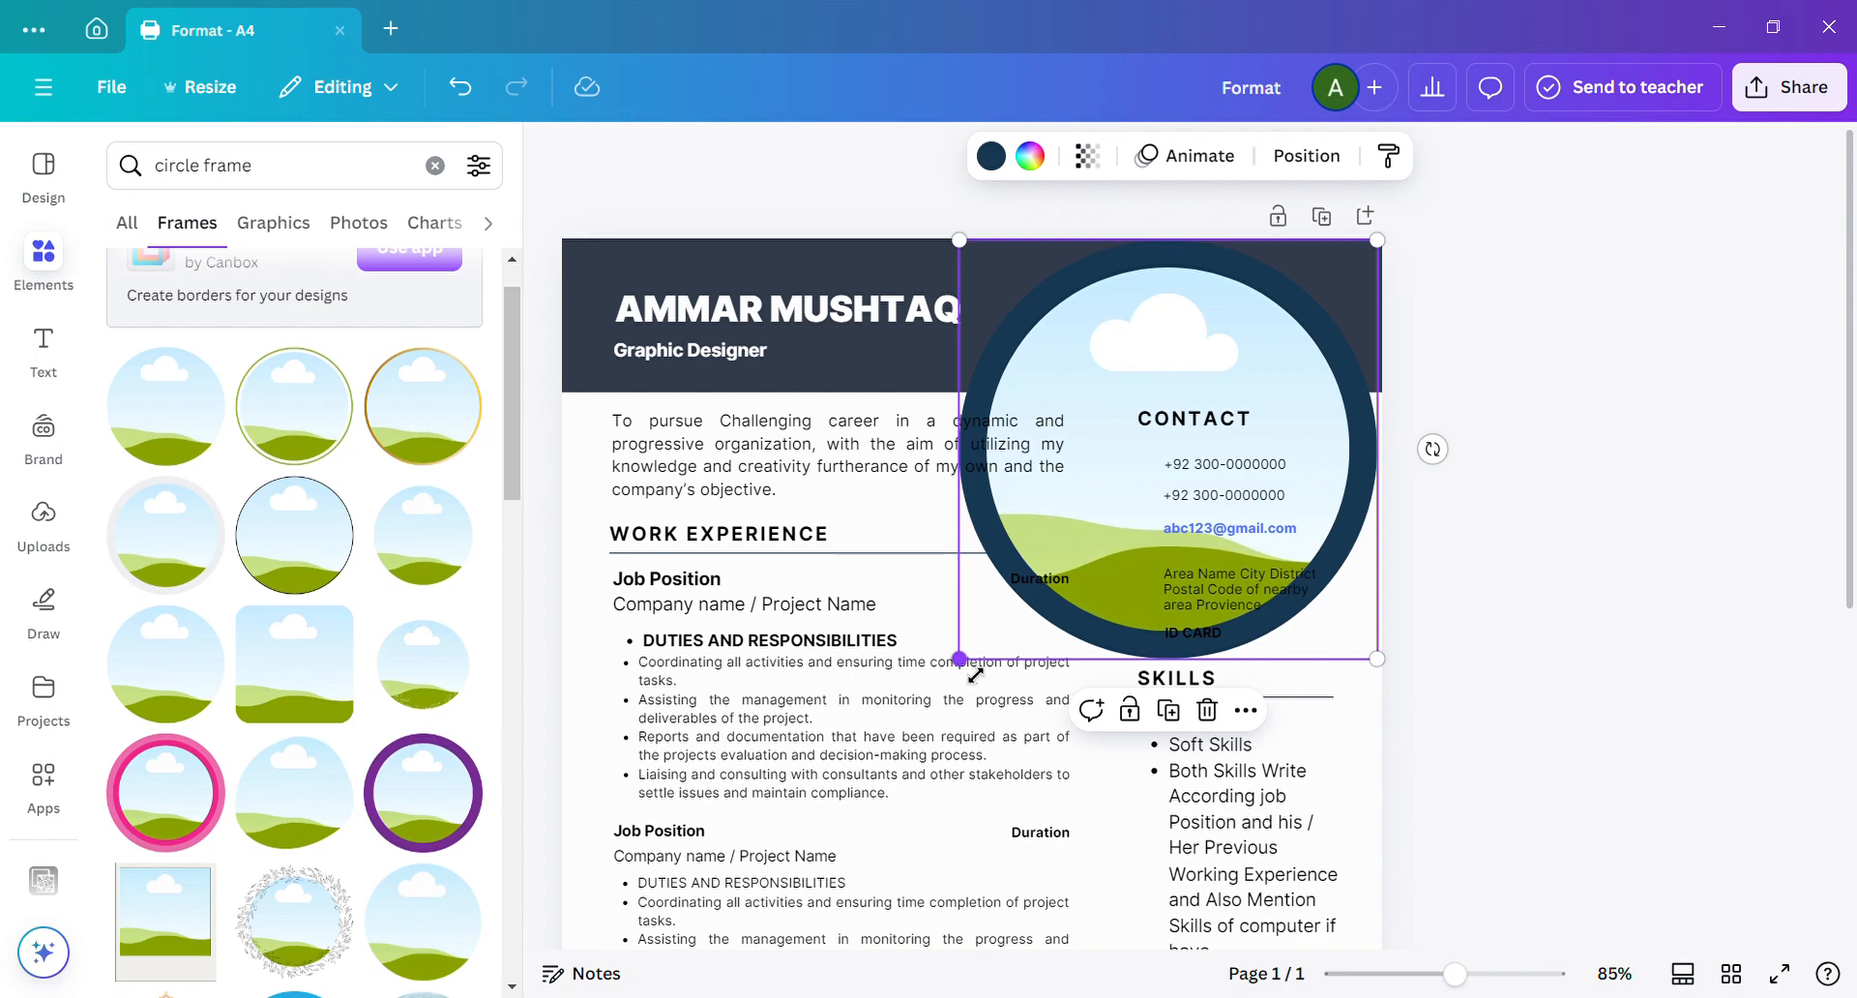
drag(976, 675, 1109, 554)
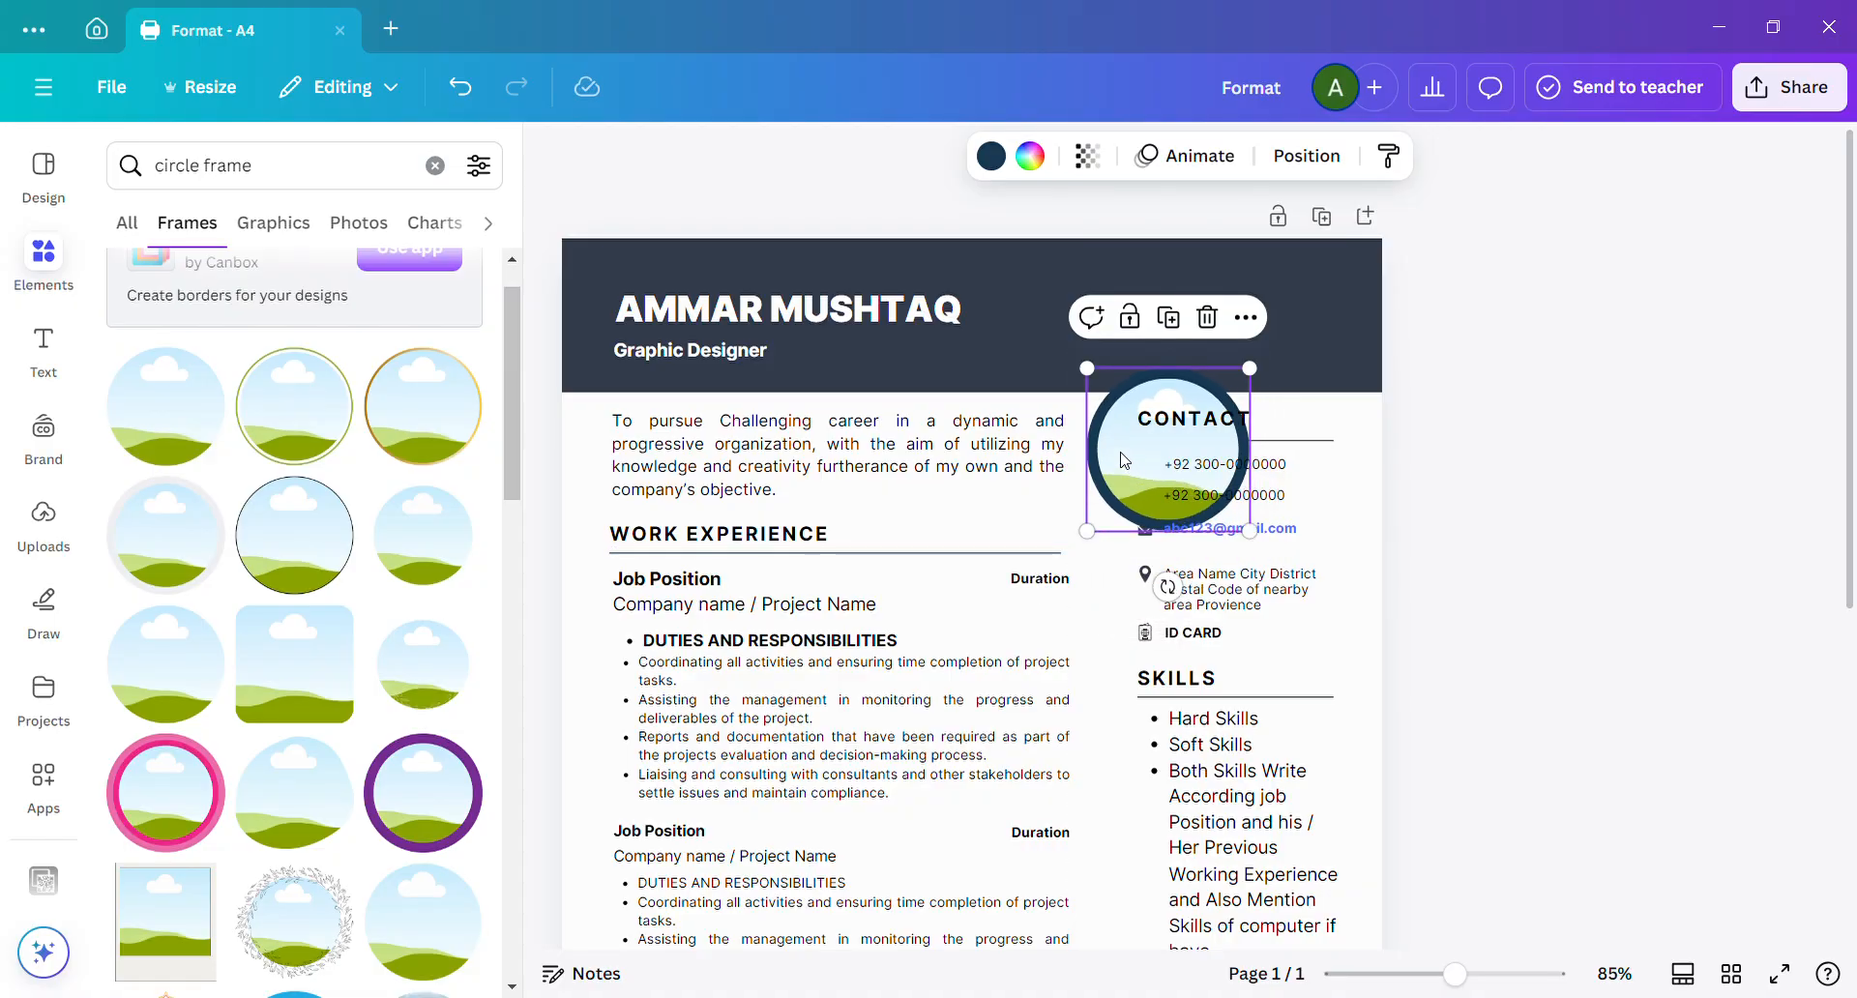
drag(1128, 451, 1256, 329)
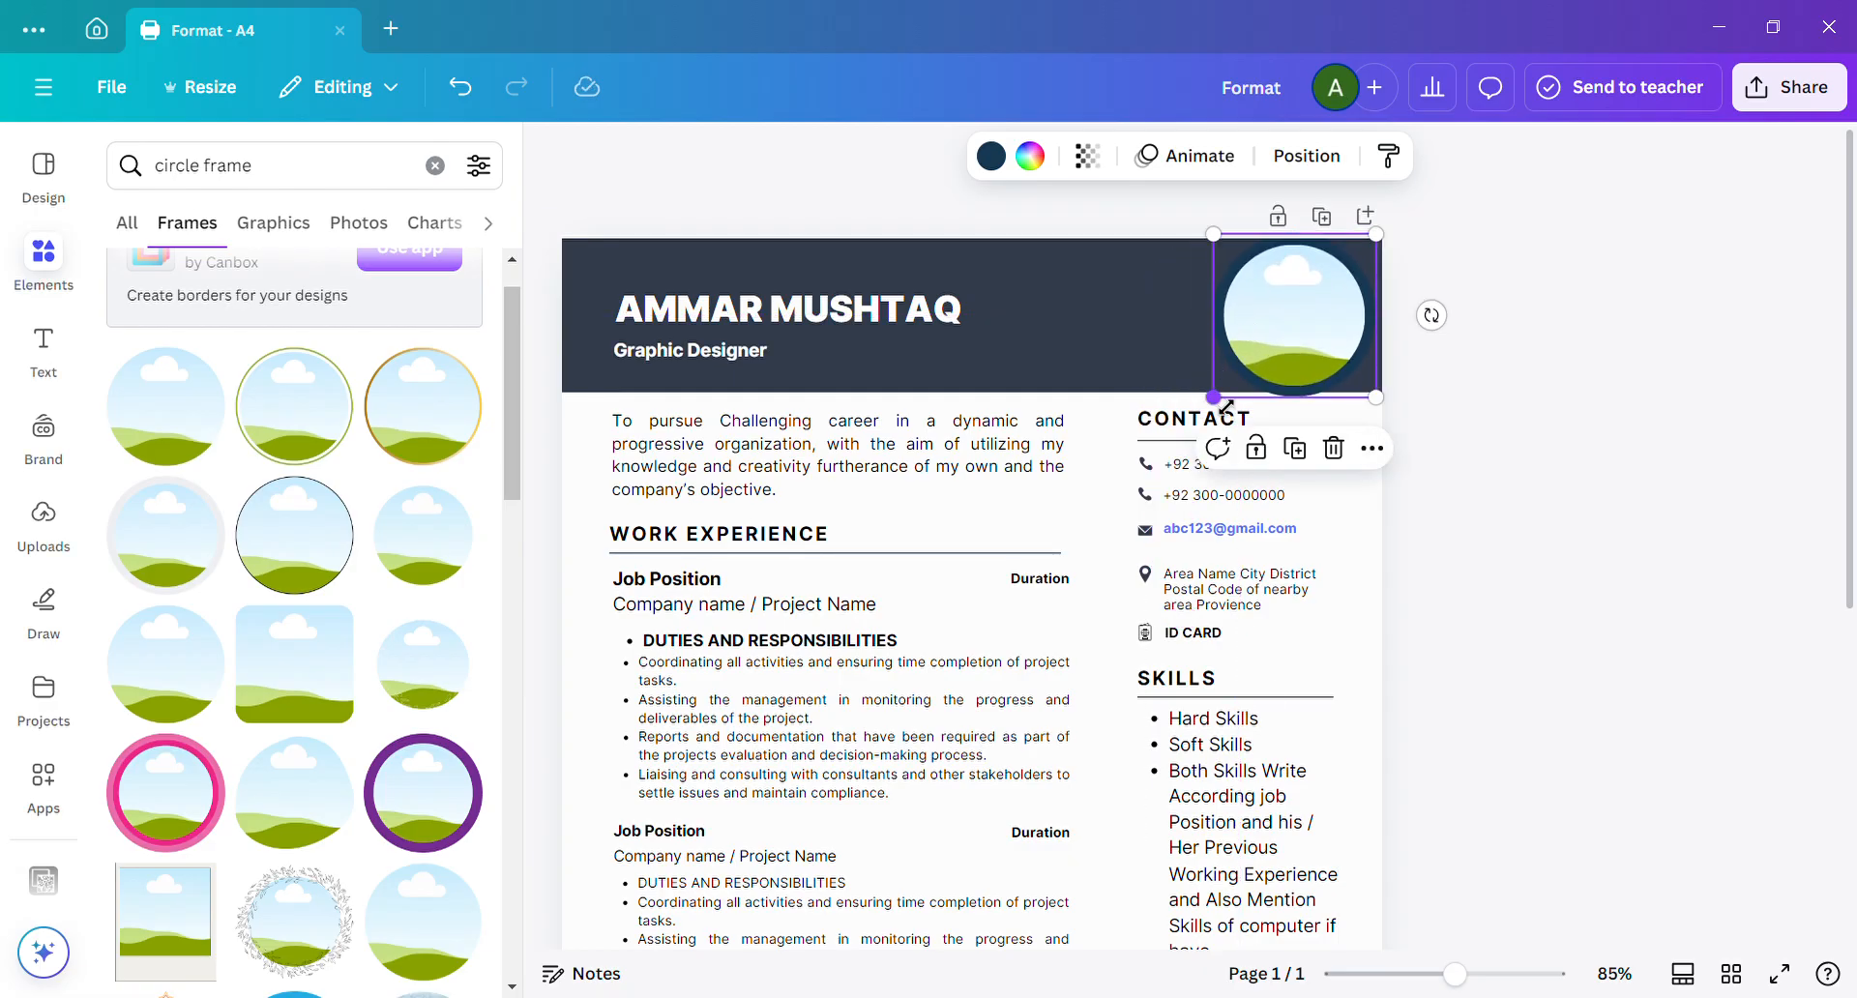
drag(1227, 407, 1249, 393)
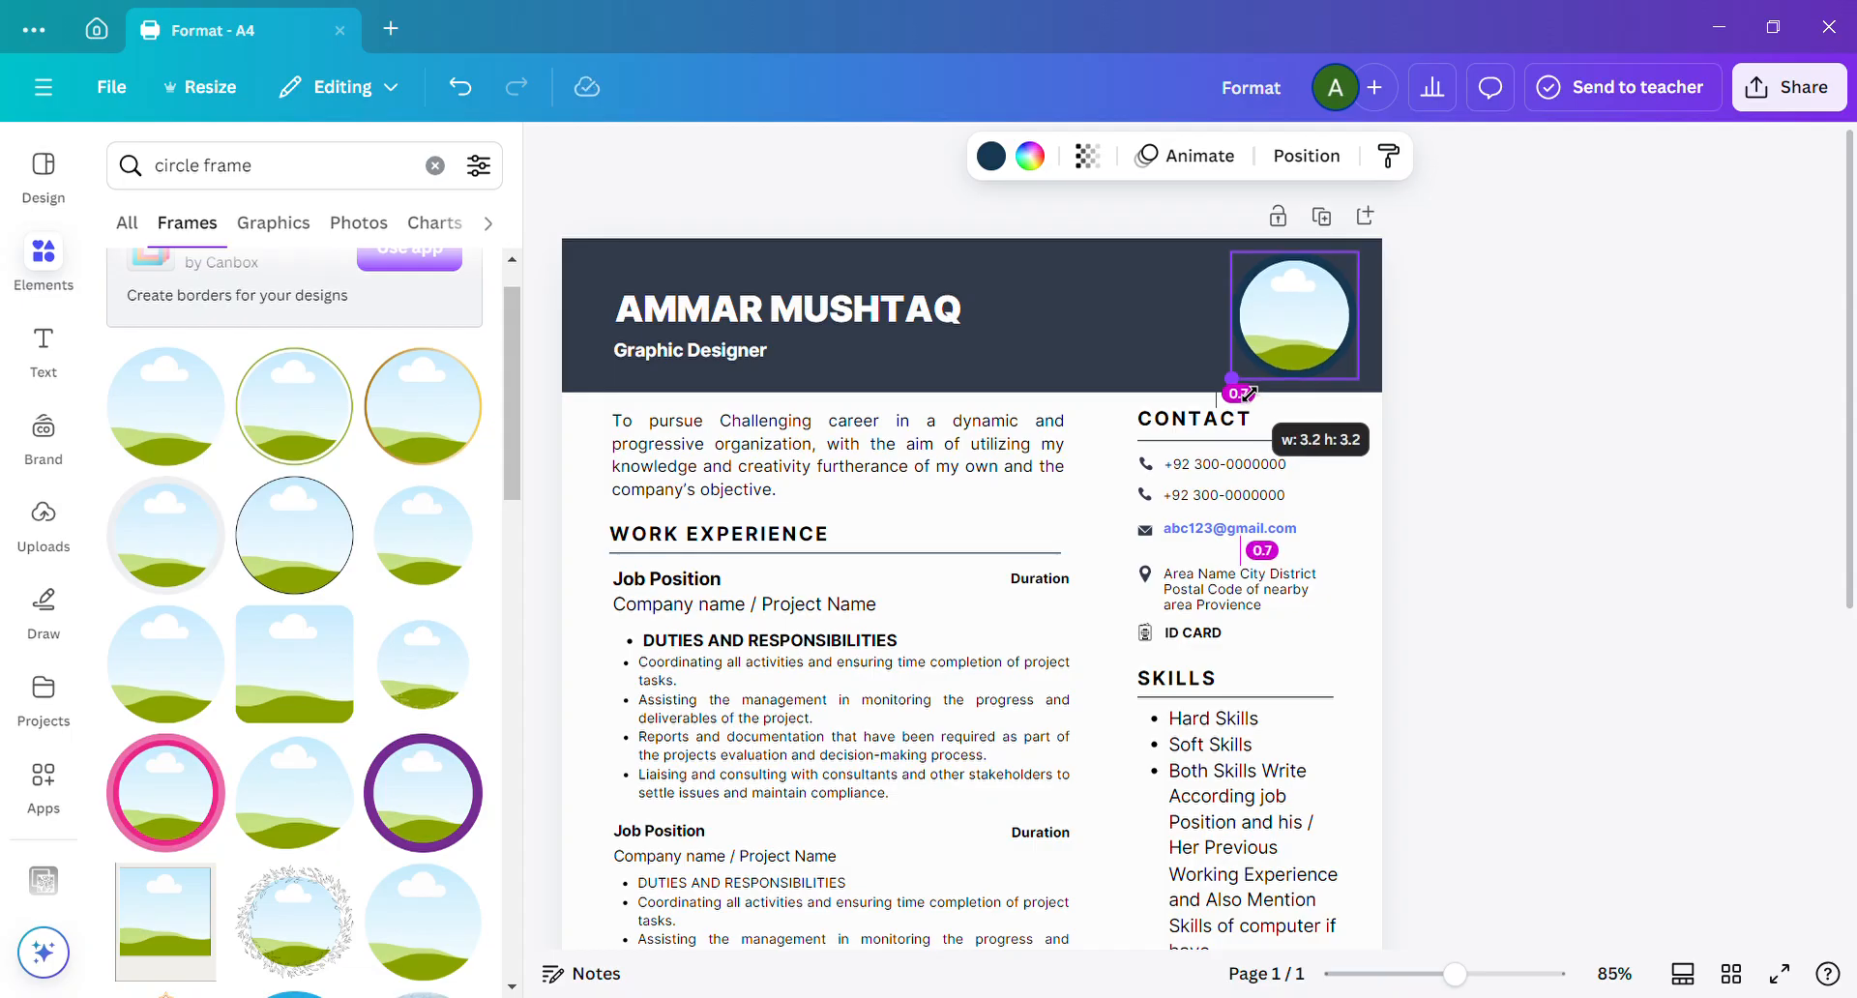
drag(1250, 393, 1250, 393)
click(1487, 333)
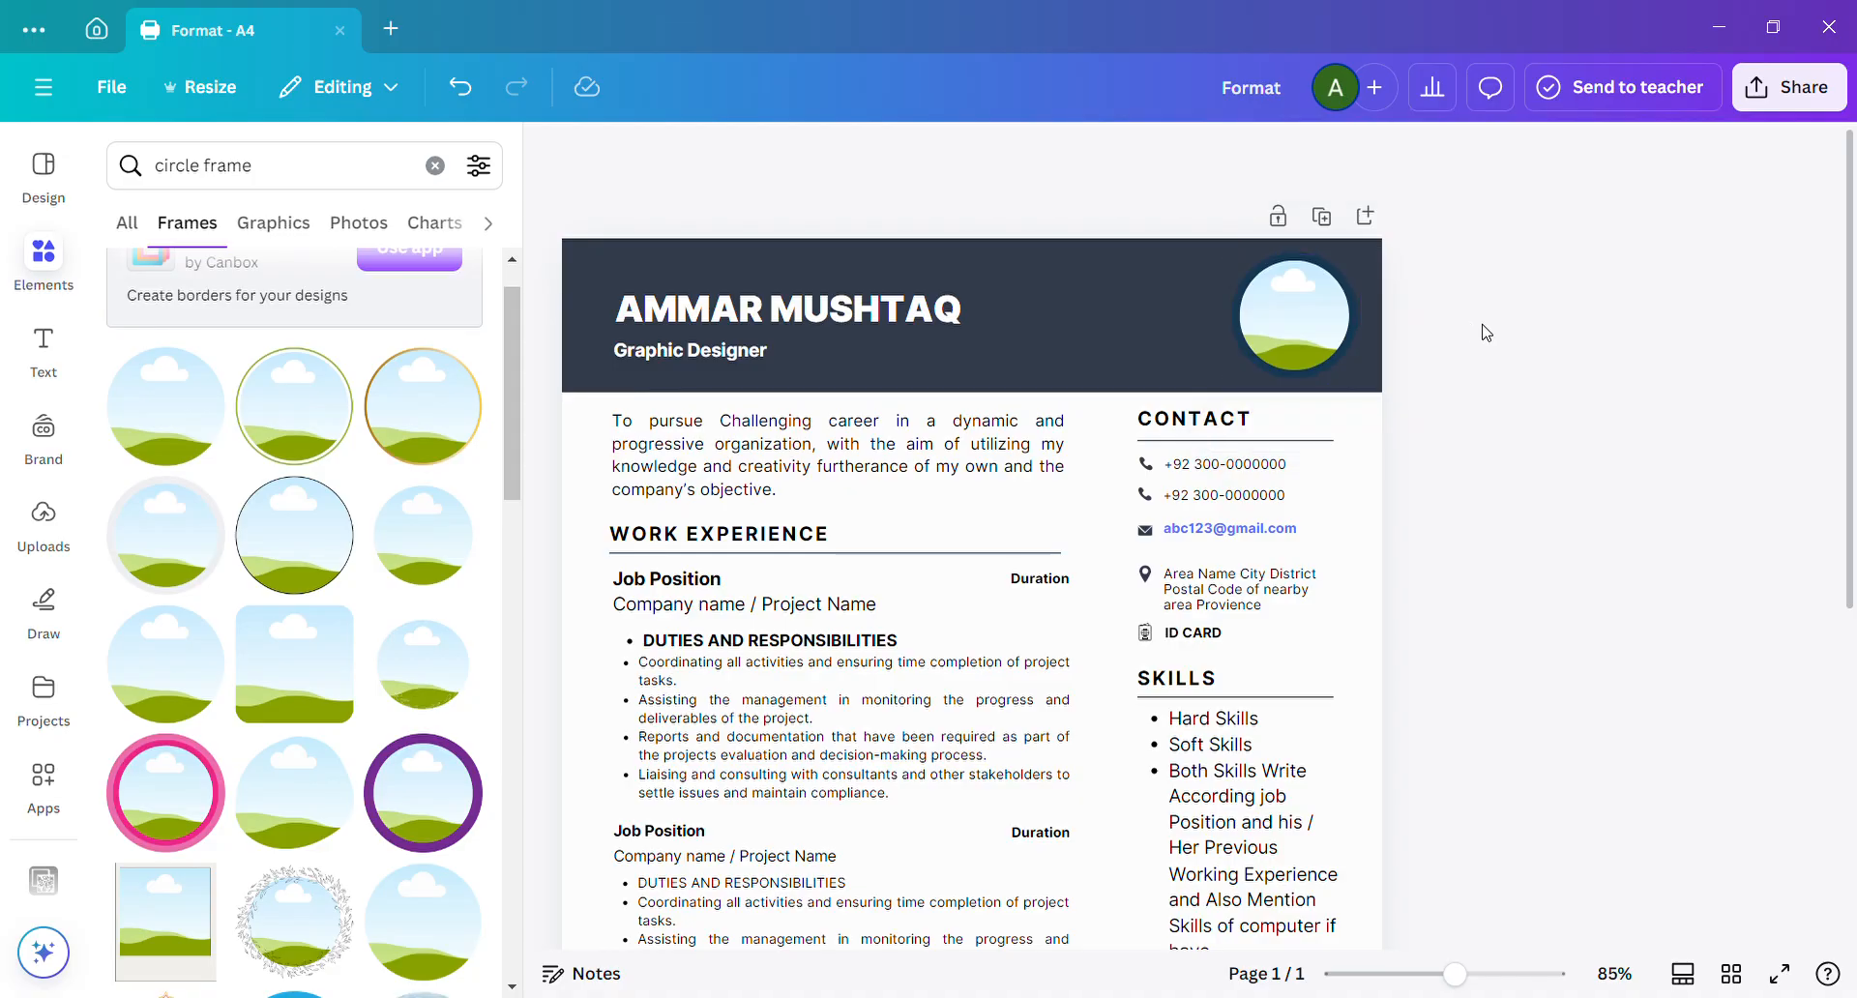
drag(1281, 313, 1144, 493)
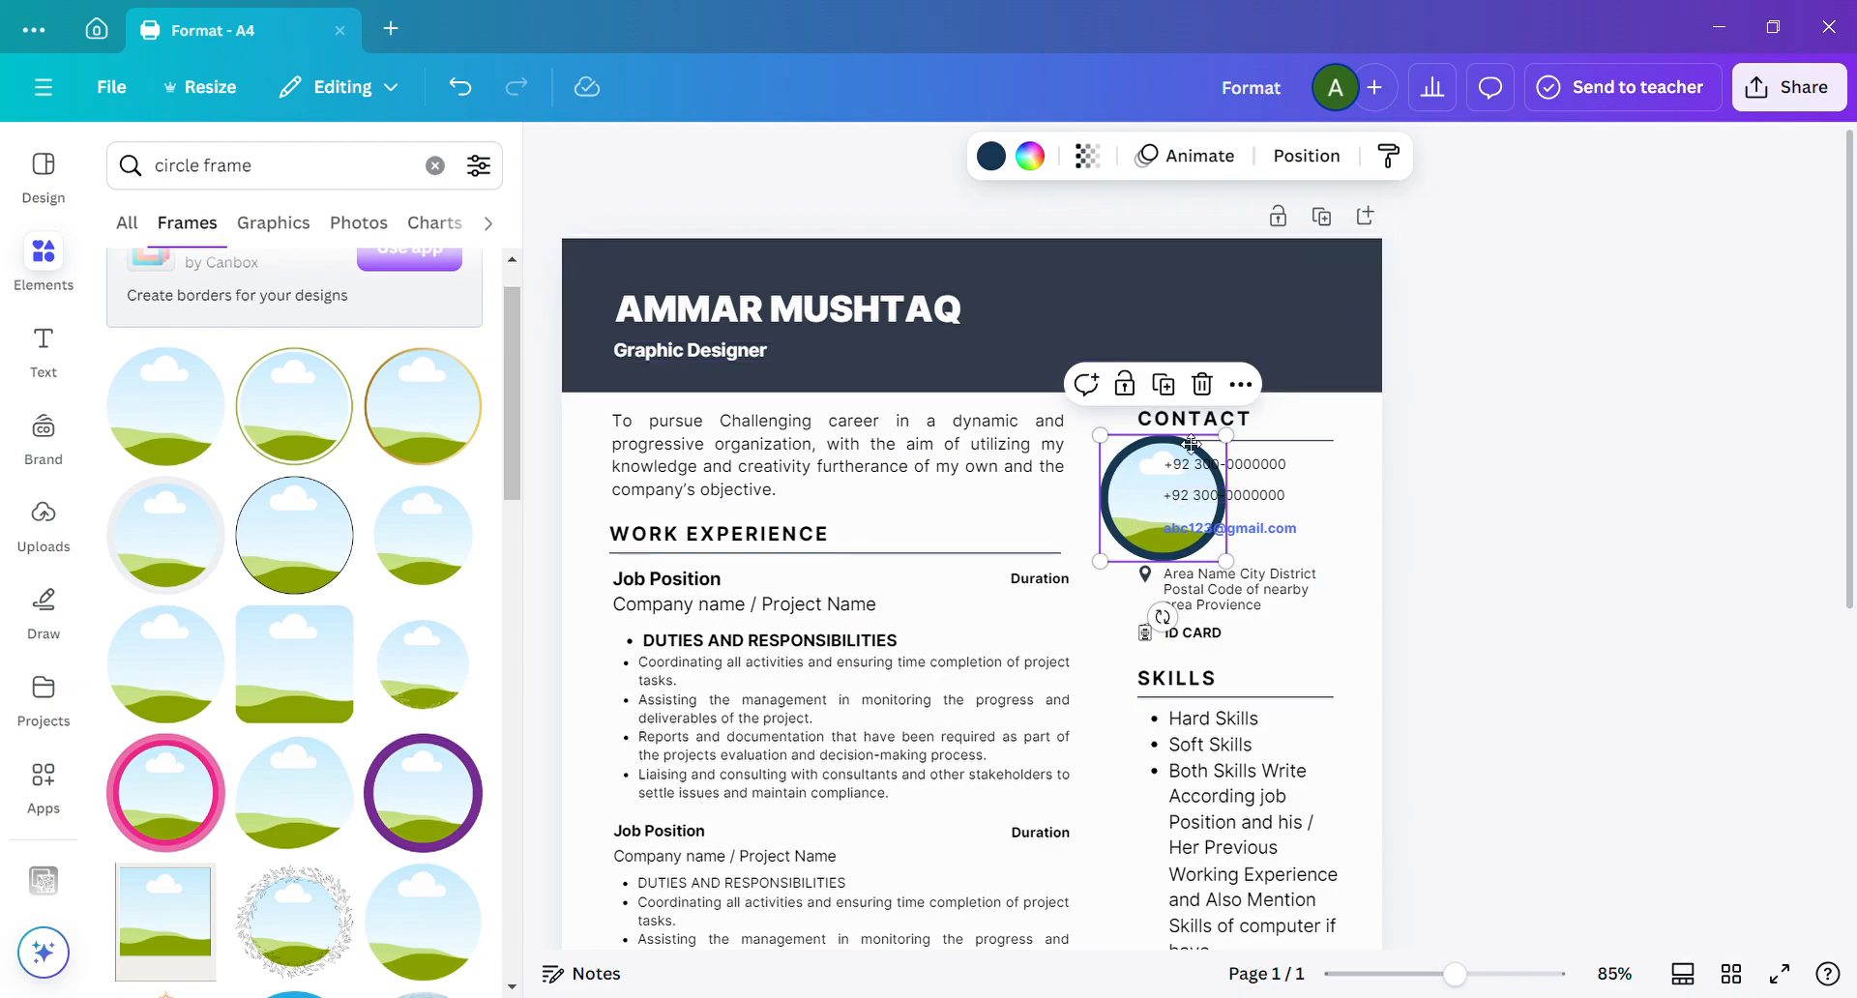
drag(1130, 515, 1267, 337)
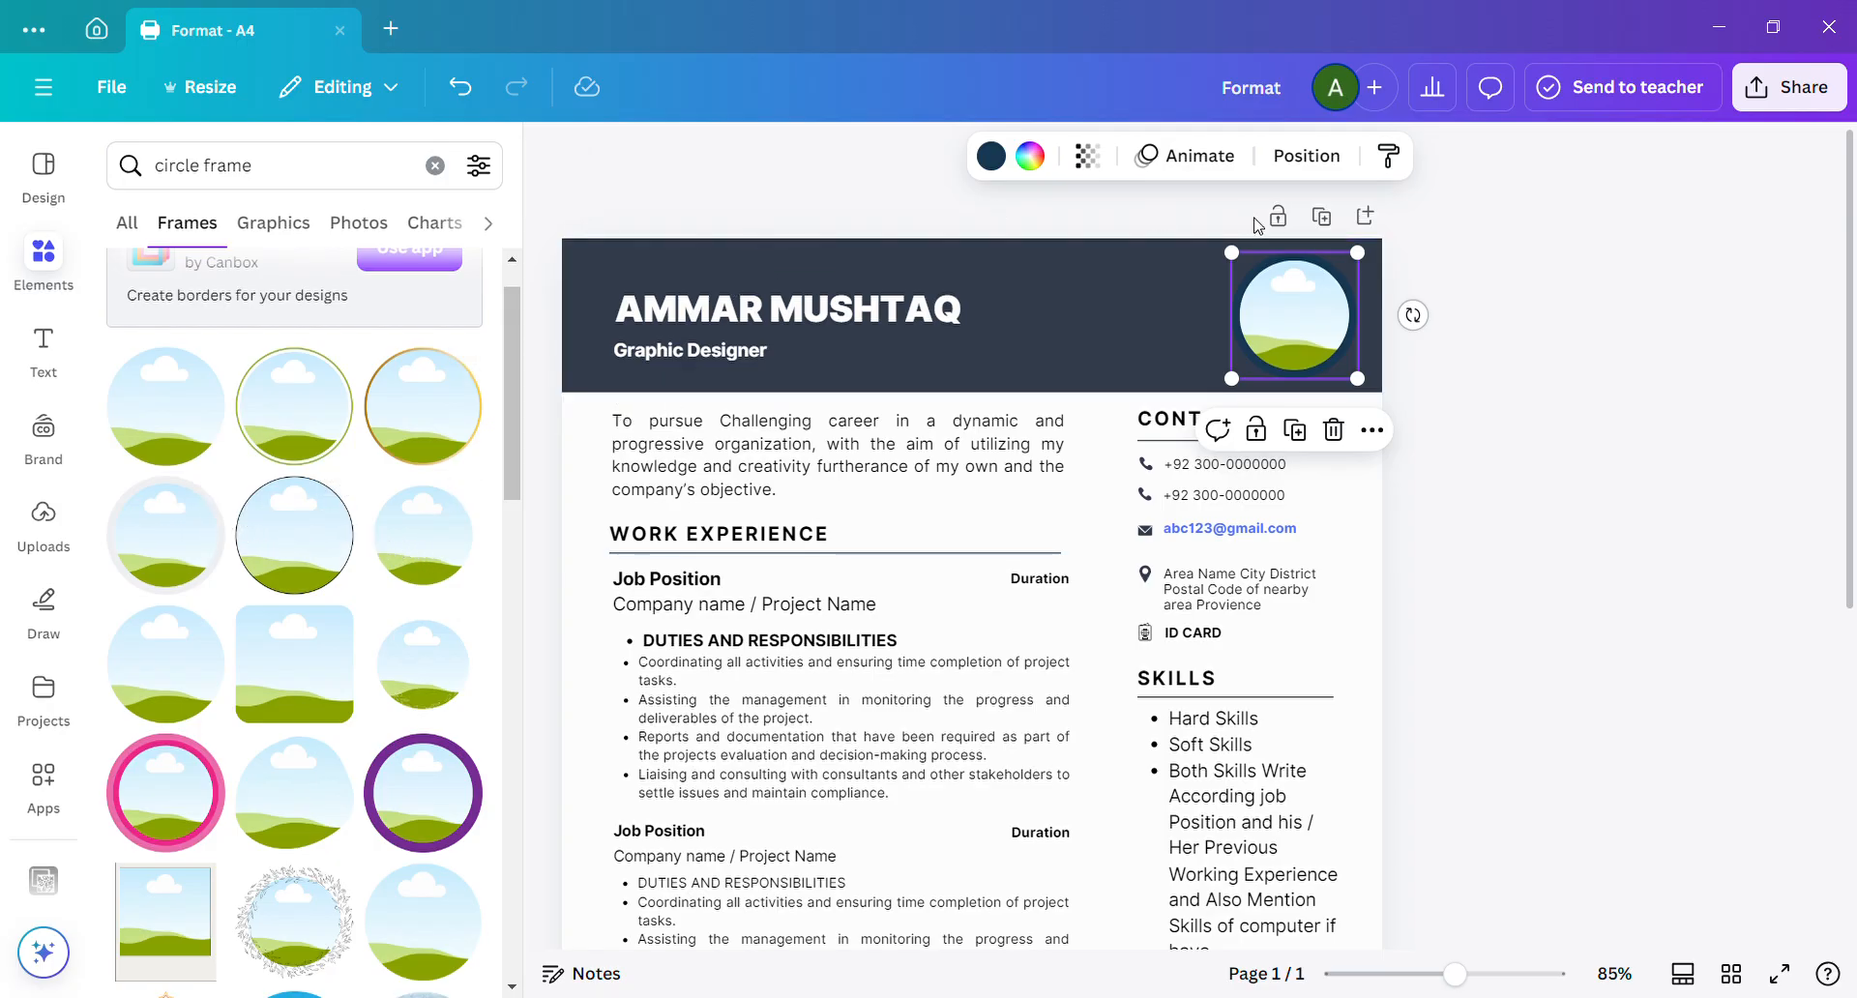
click(877, 179)
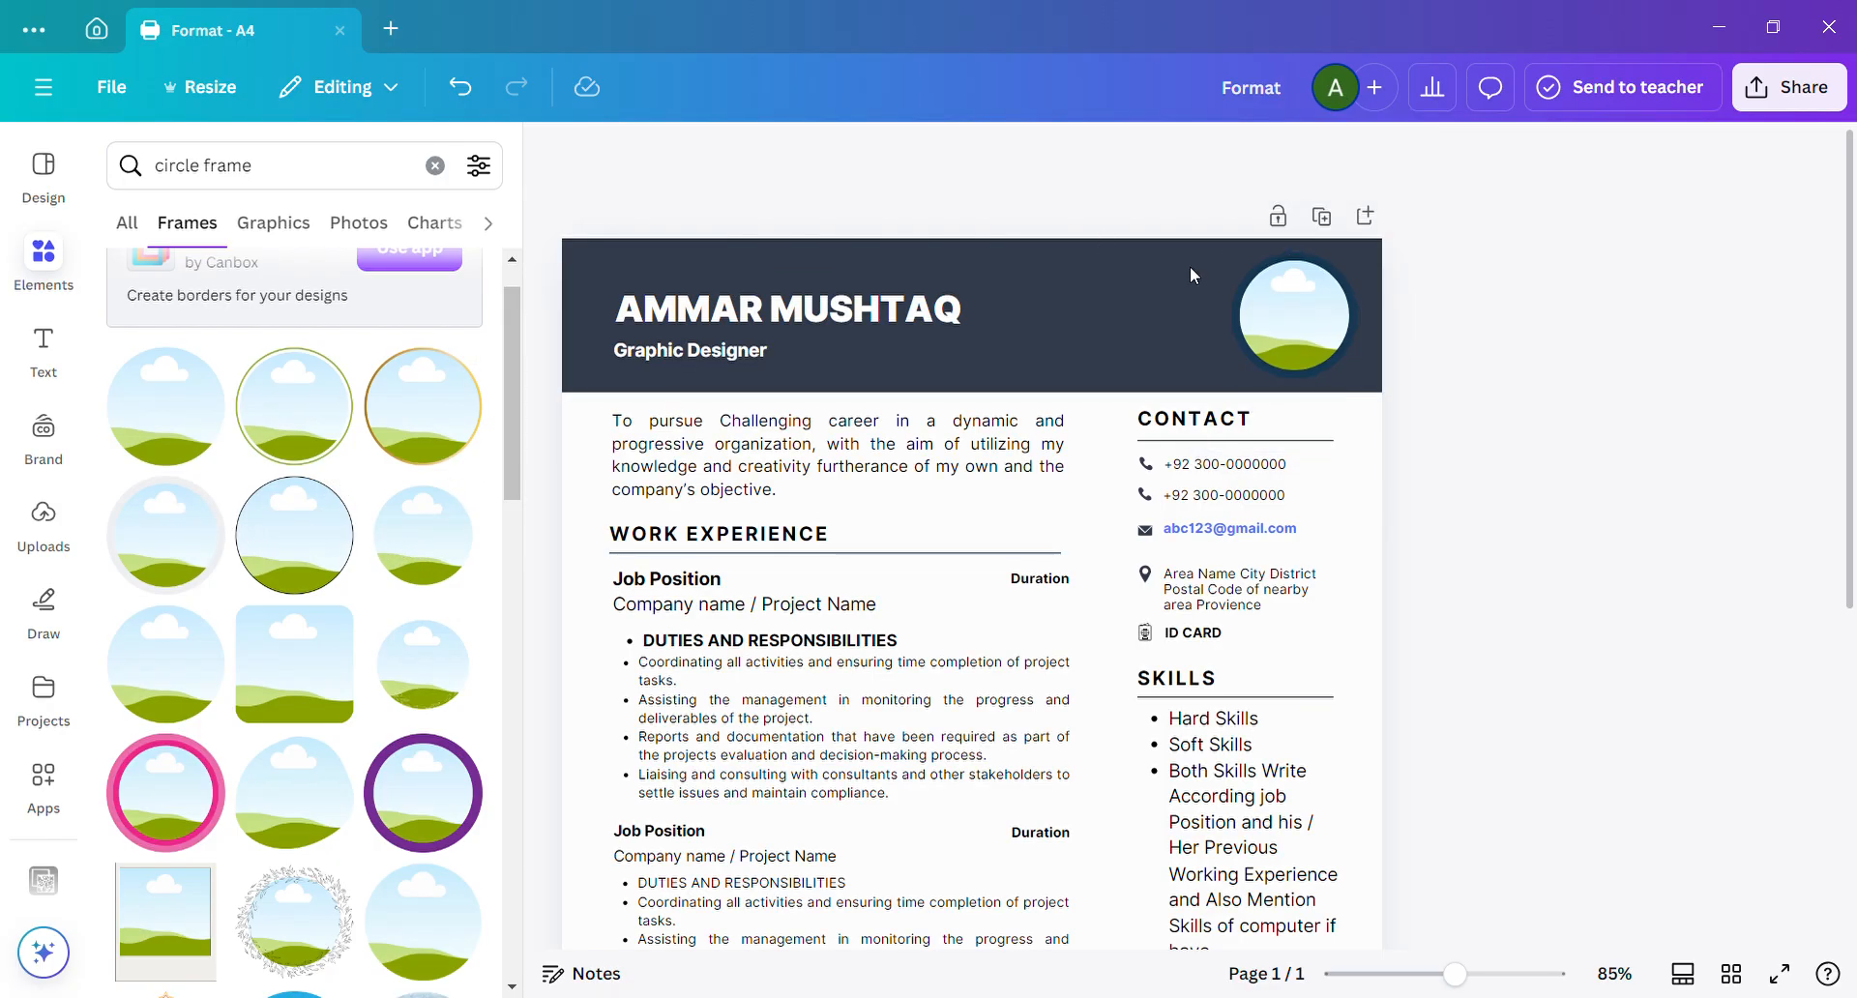
Try blue #5271ff and red on the header photo frame's ring, and settle on the off-white document color #fdfdfd.
click(1276, 323)
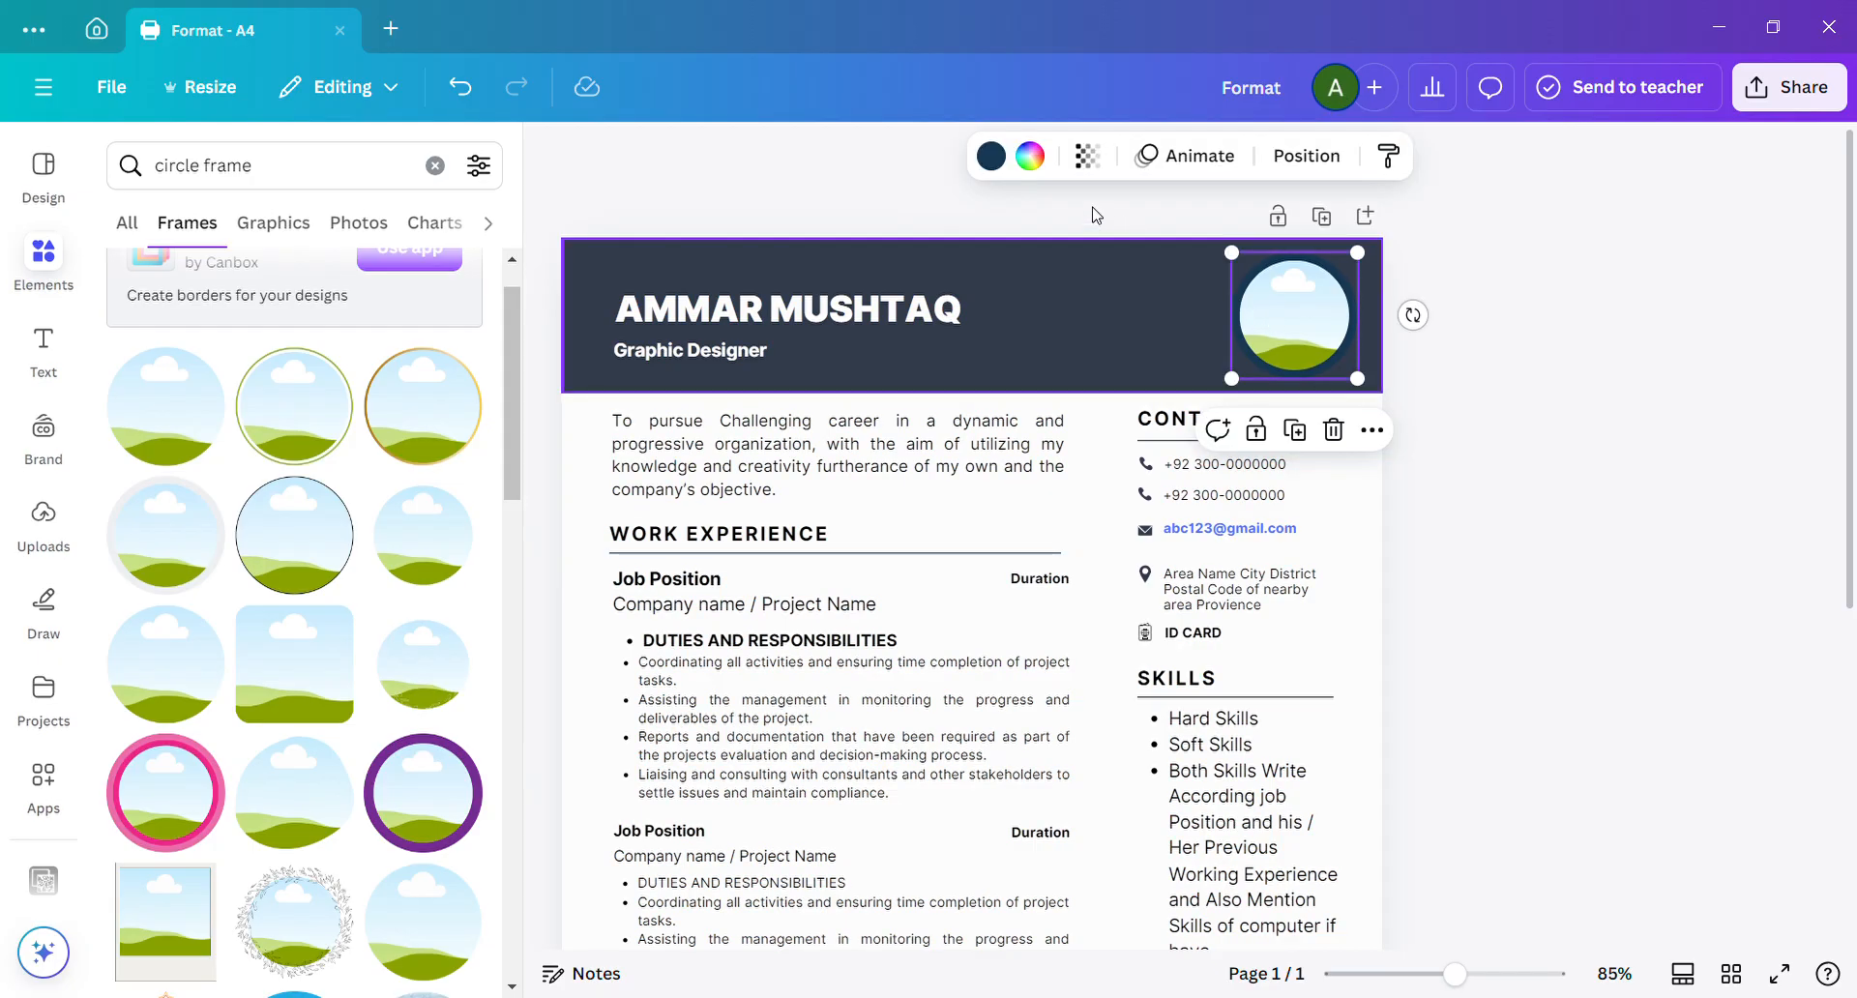
click(999, 162)
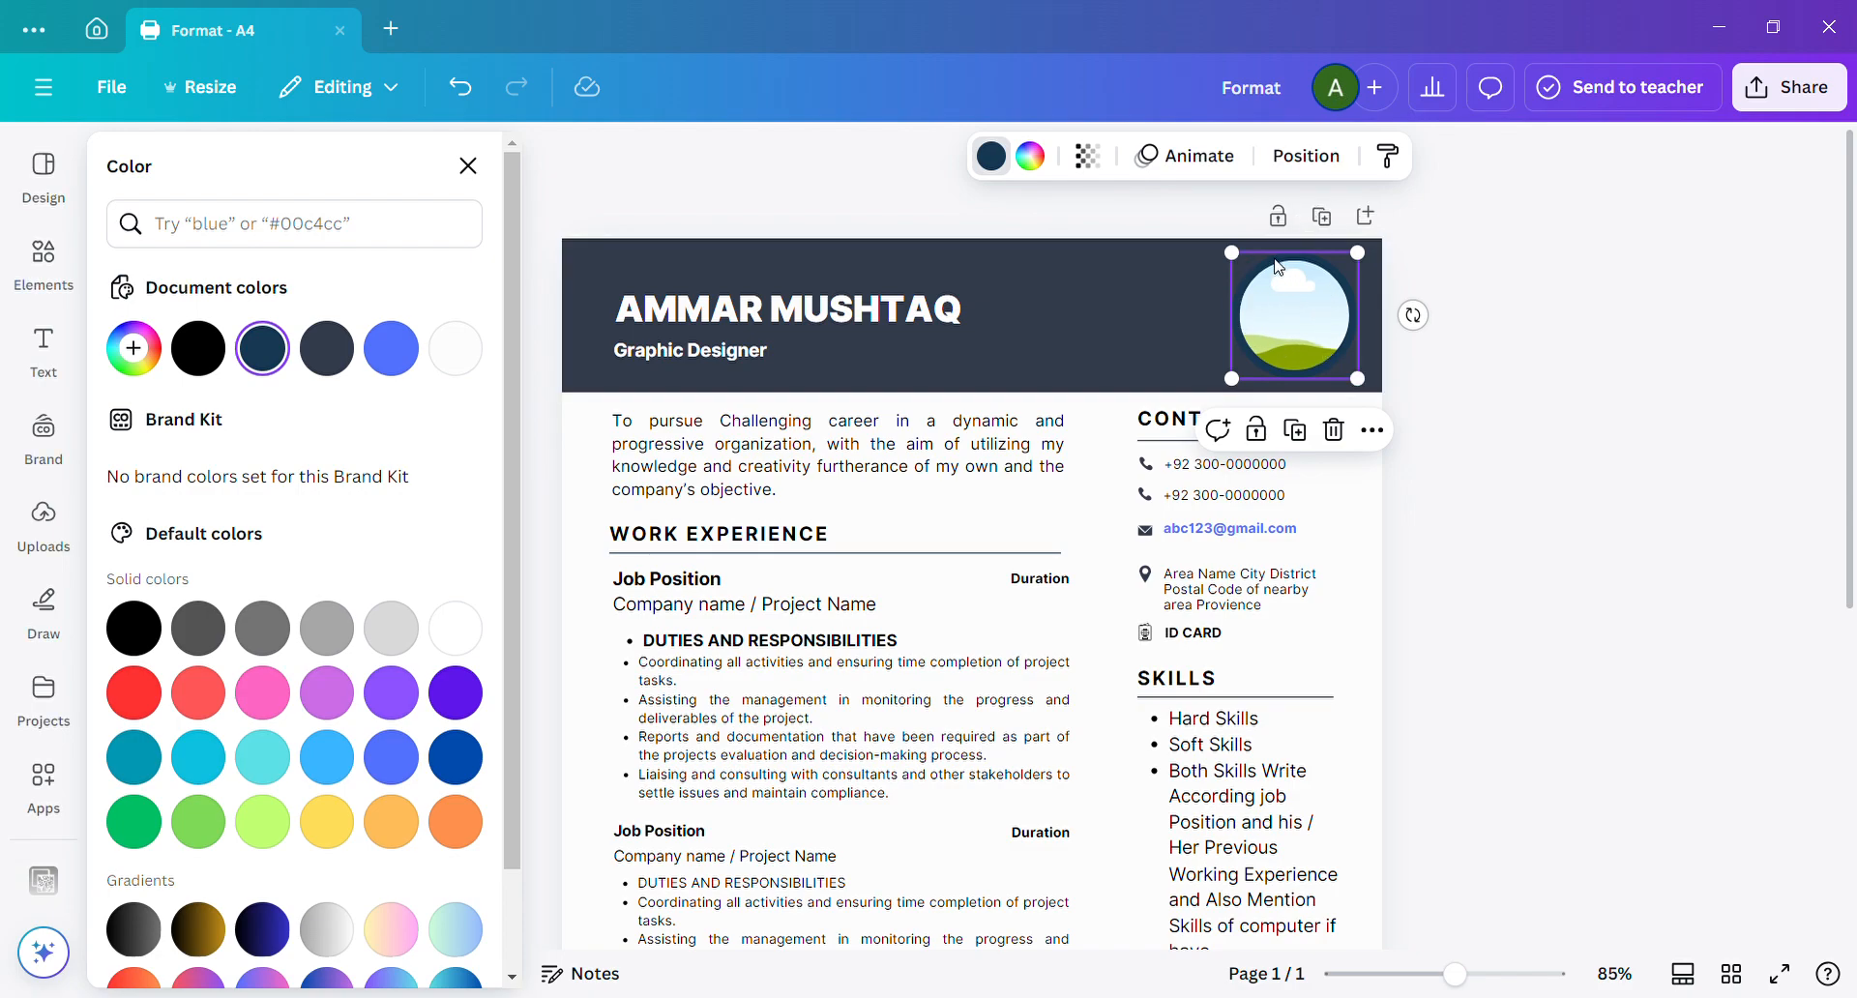
click(402, 349)
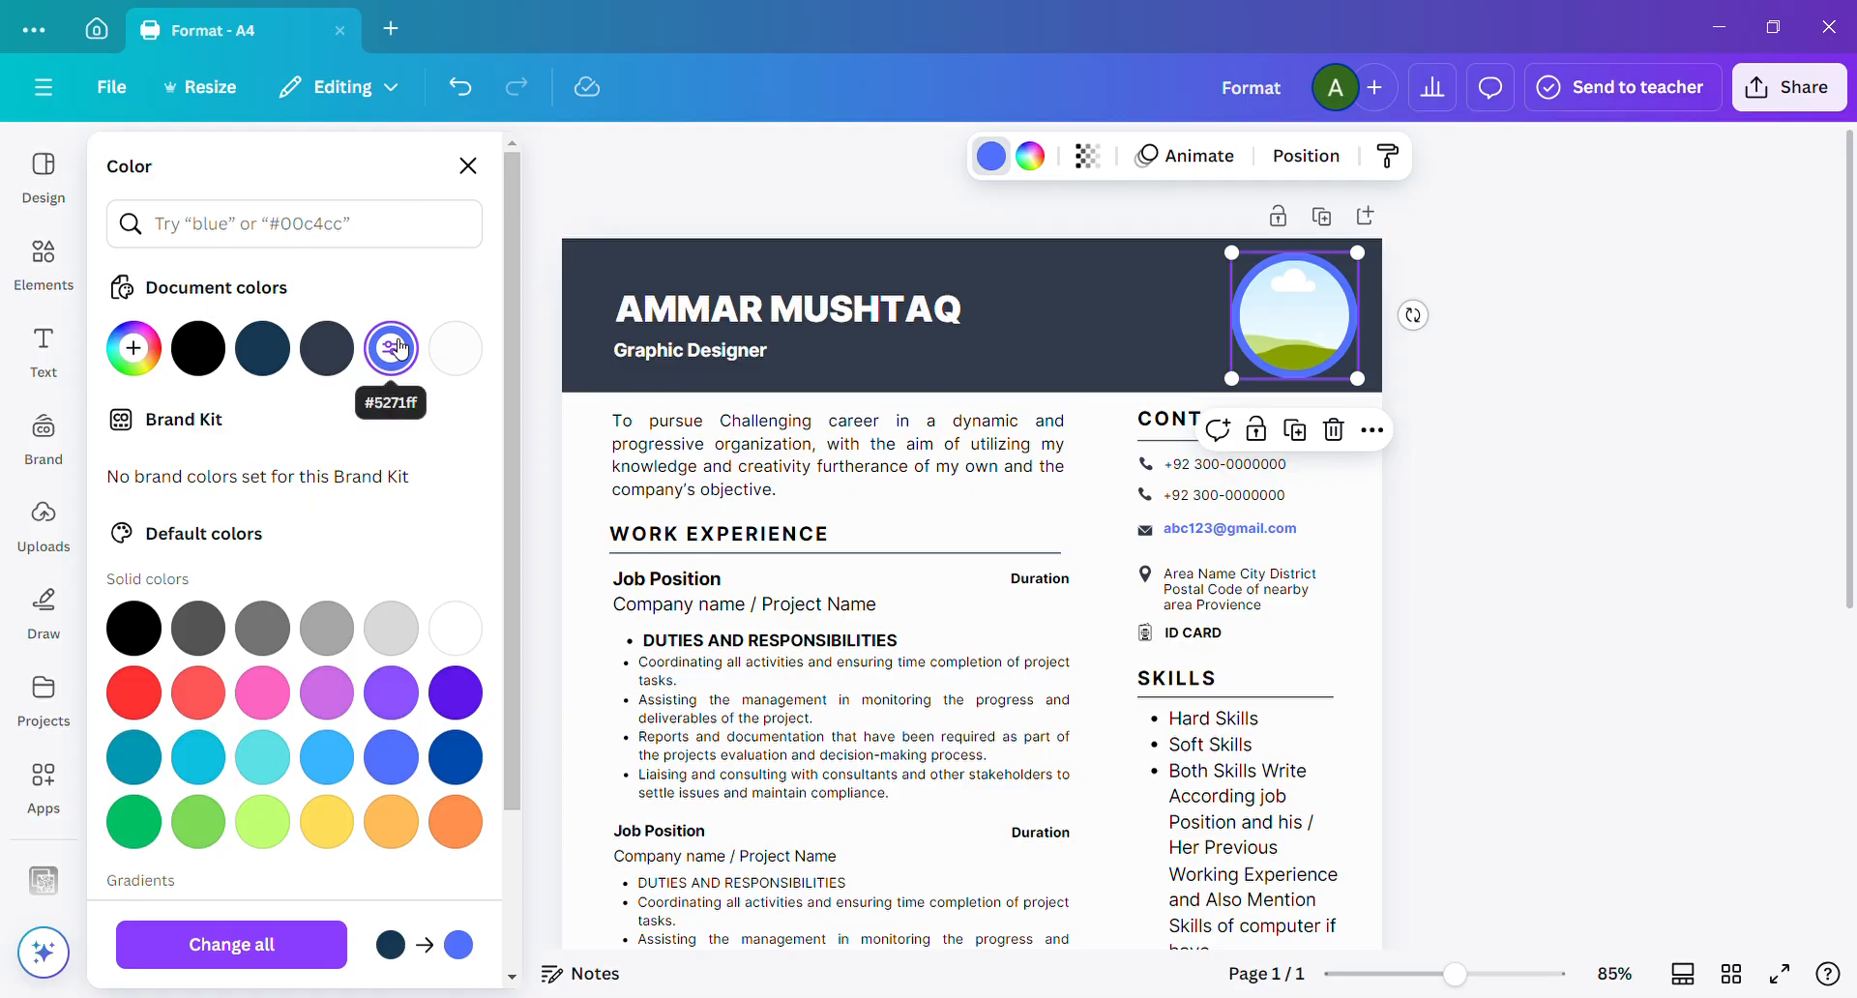
click(456, 348)
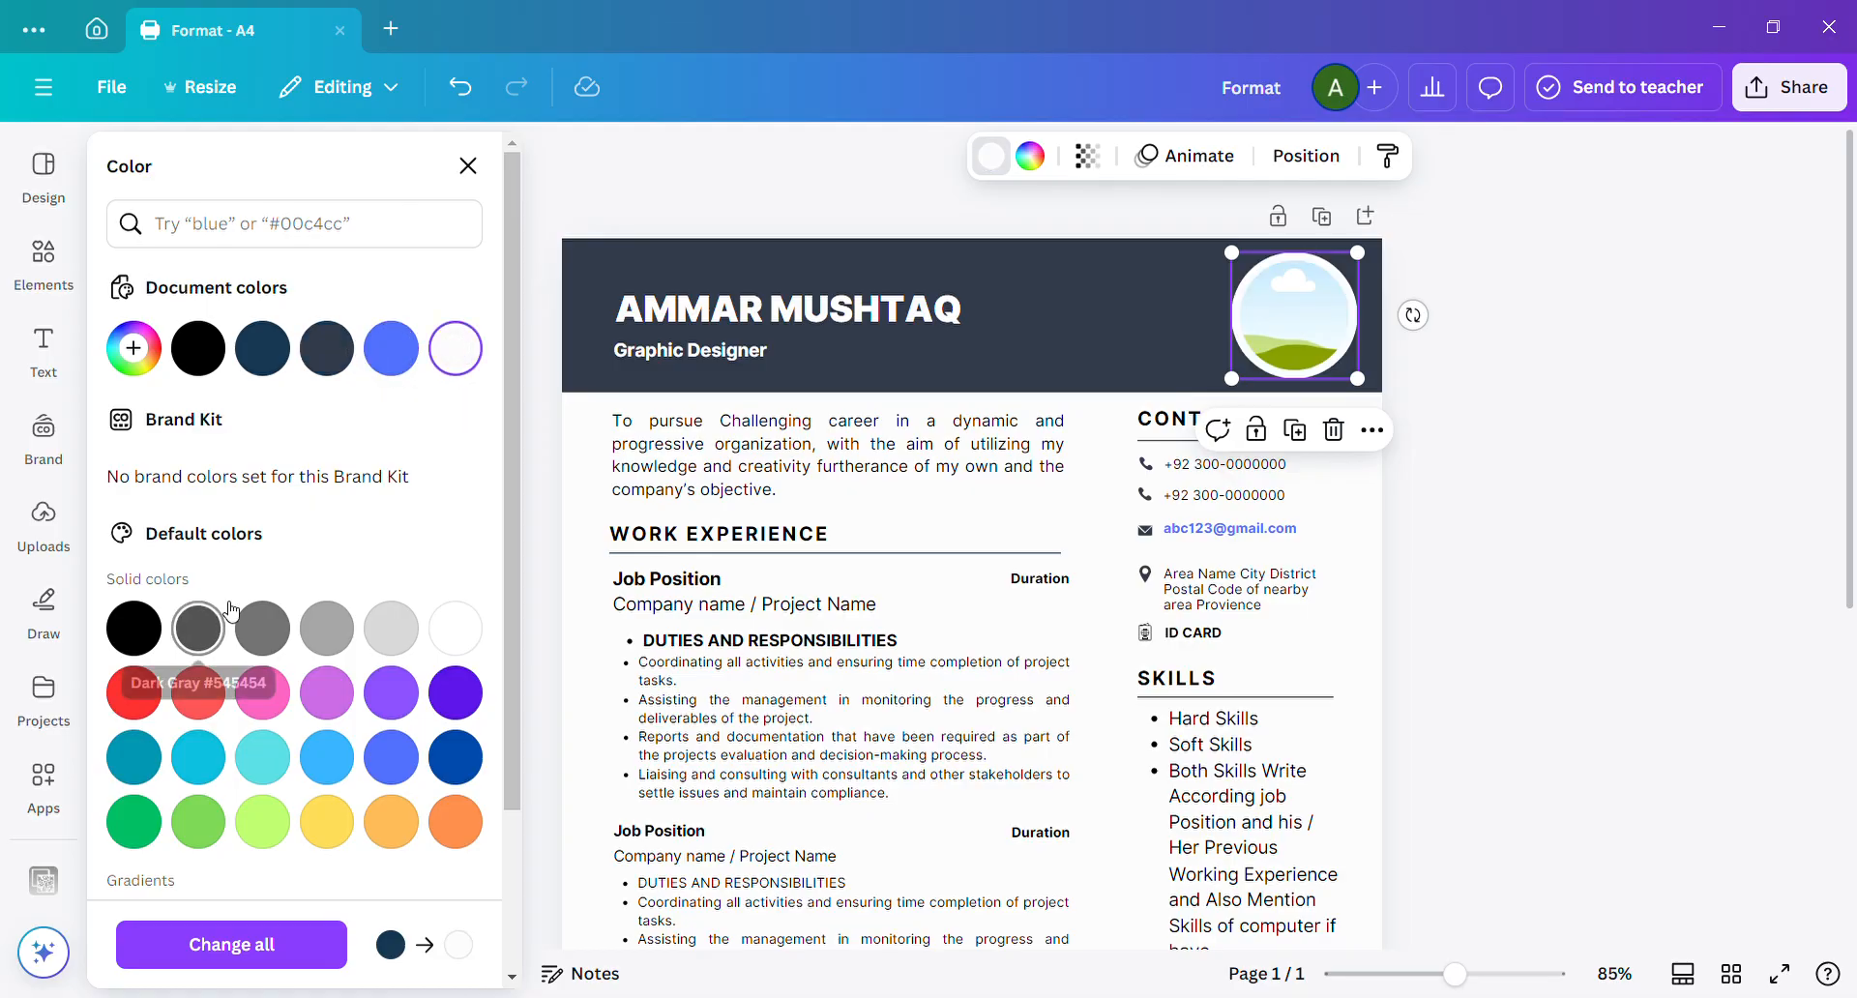
click(150, 683)
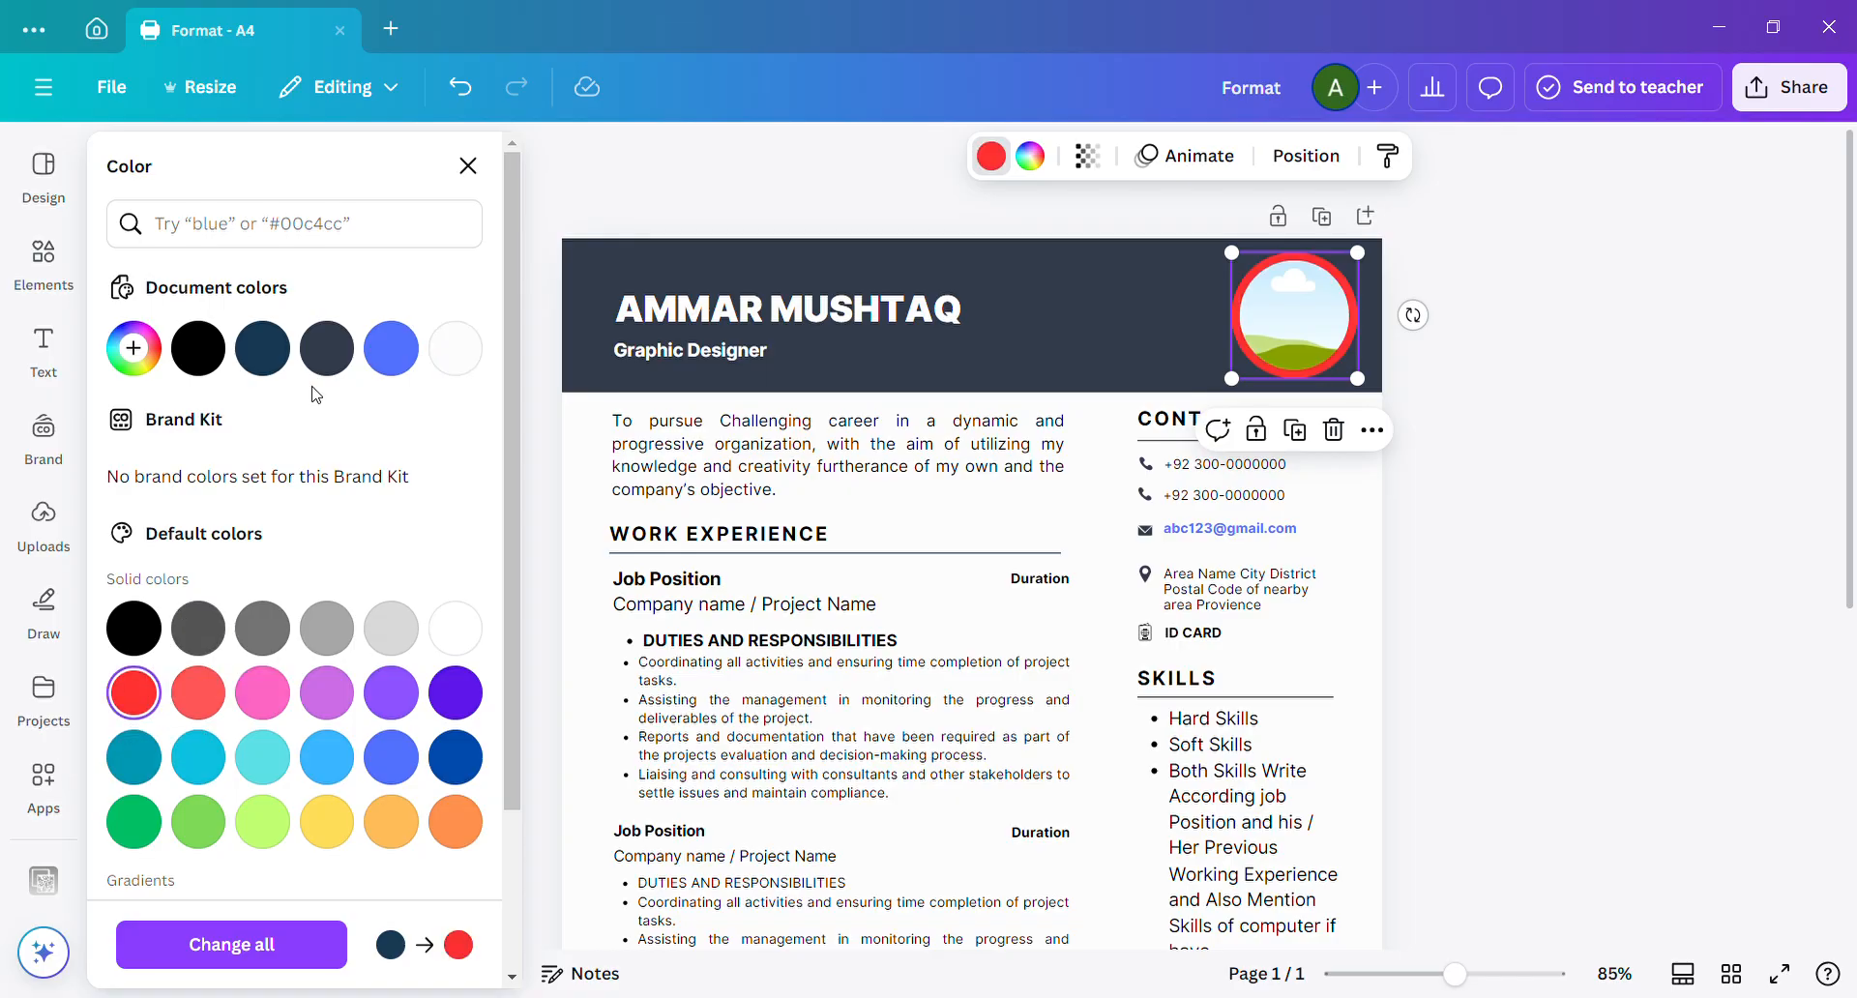
click(452, 362)
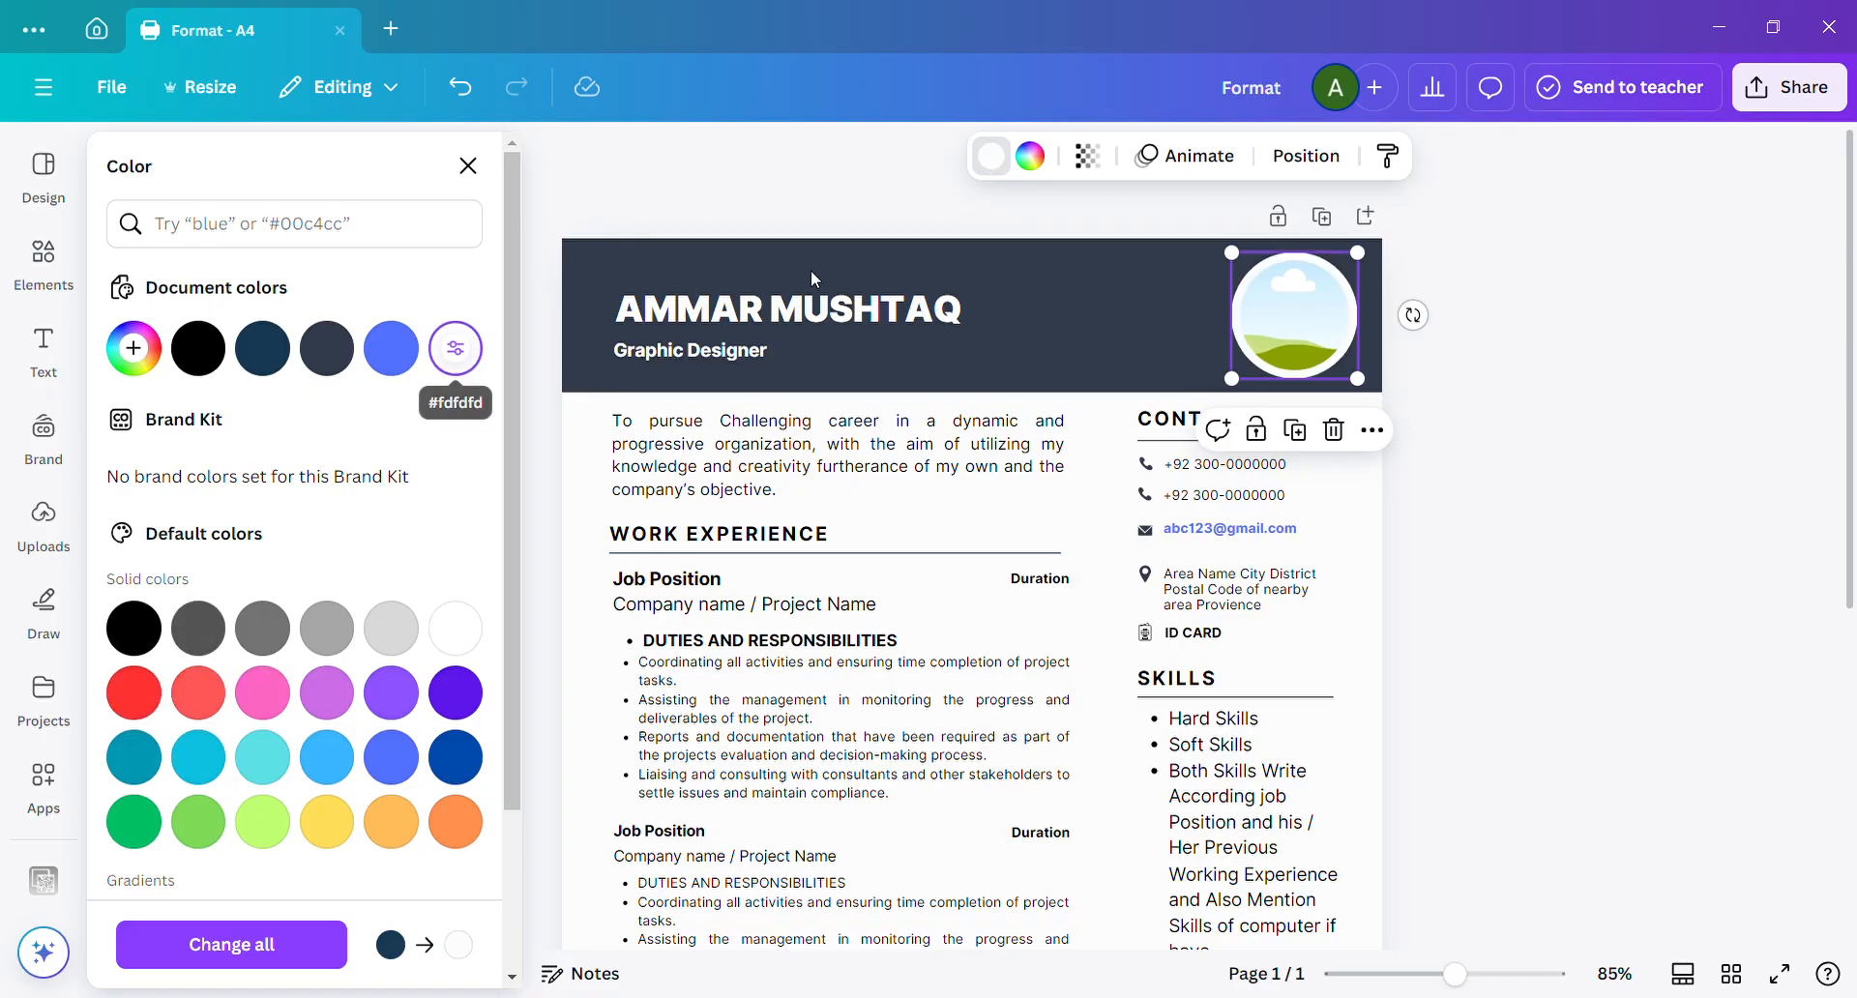
click(756, 215)
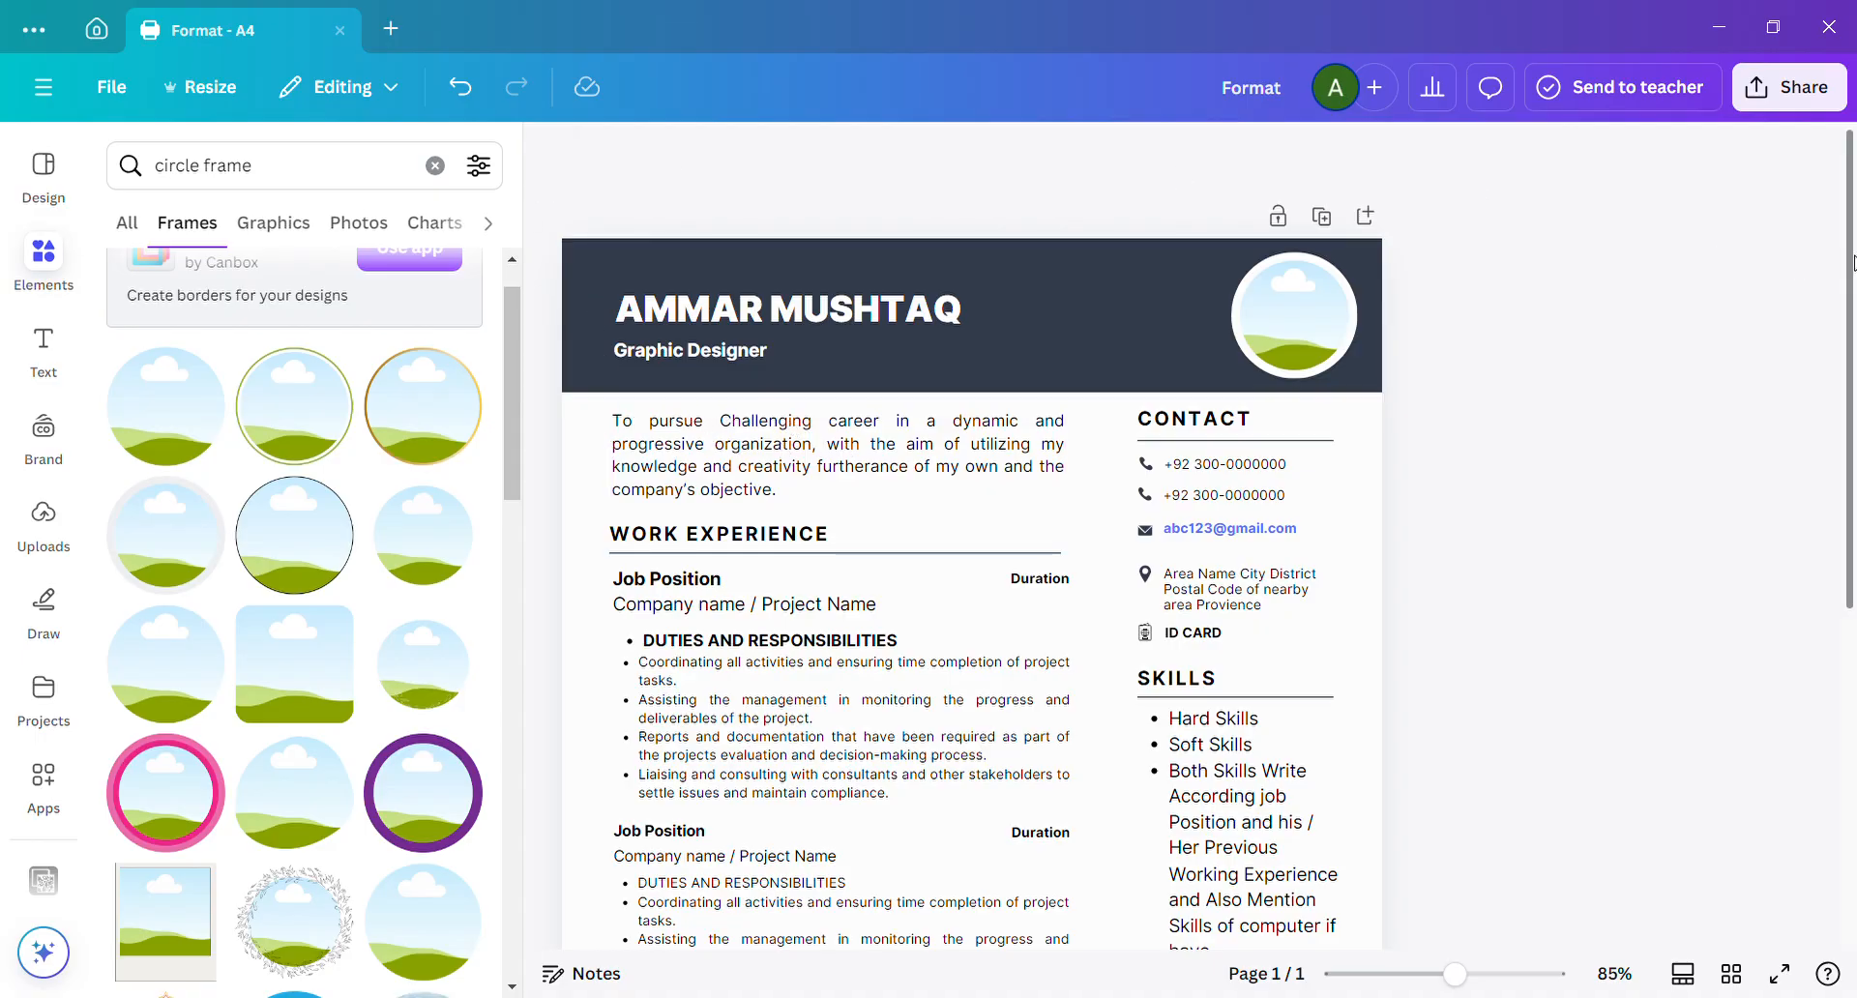
drag(1854, 261, 1843, 376)
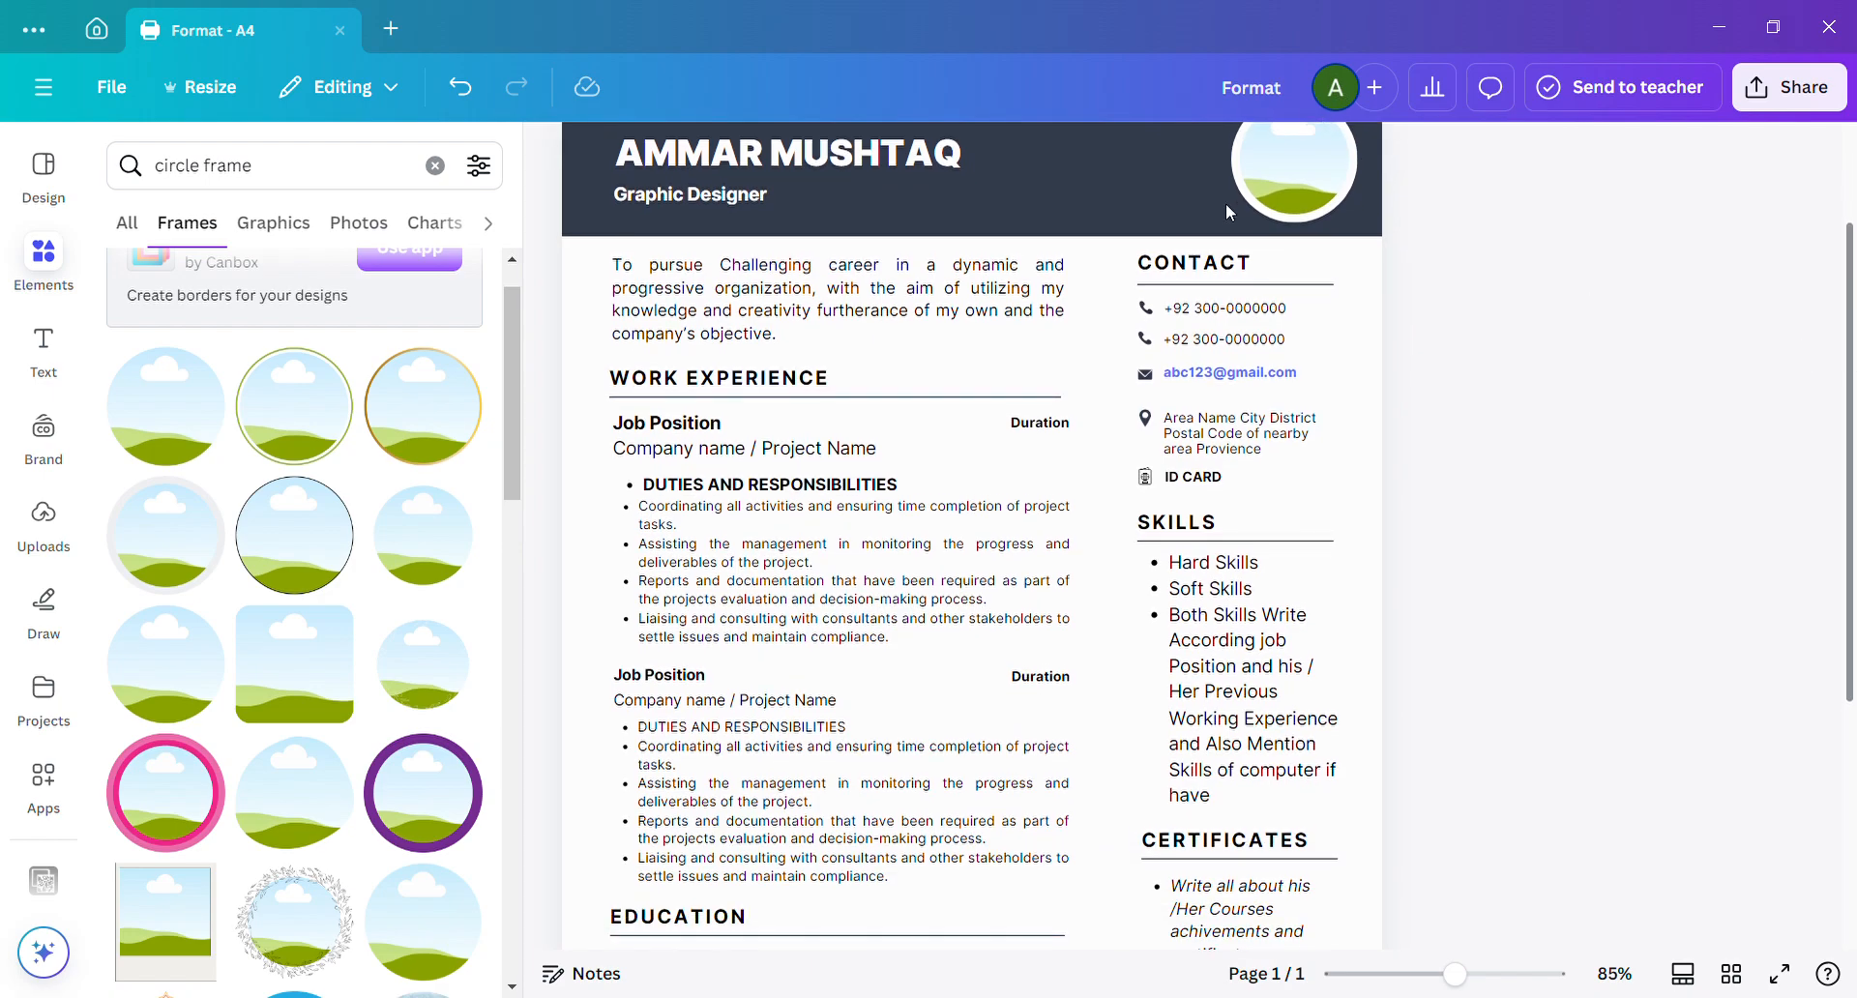
click(1237, 312)
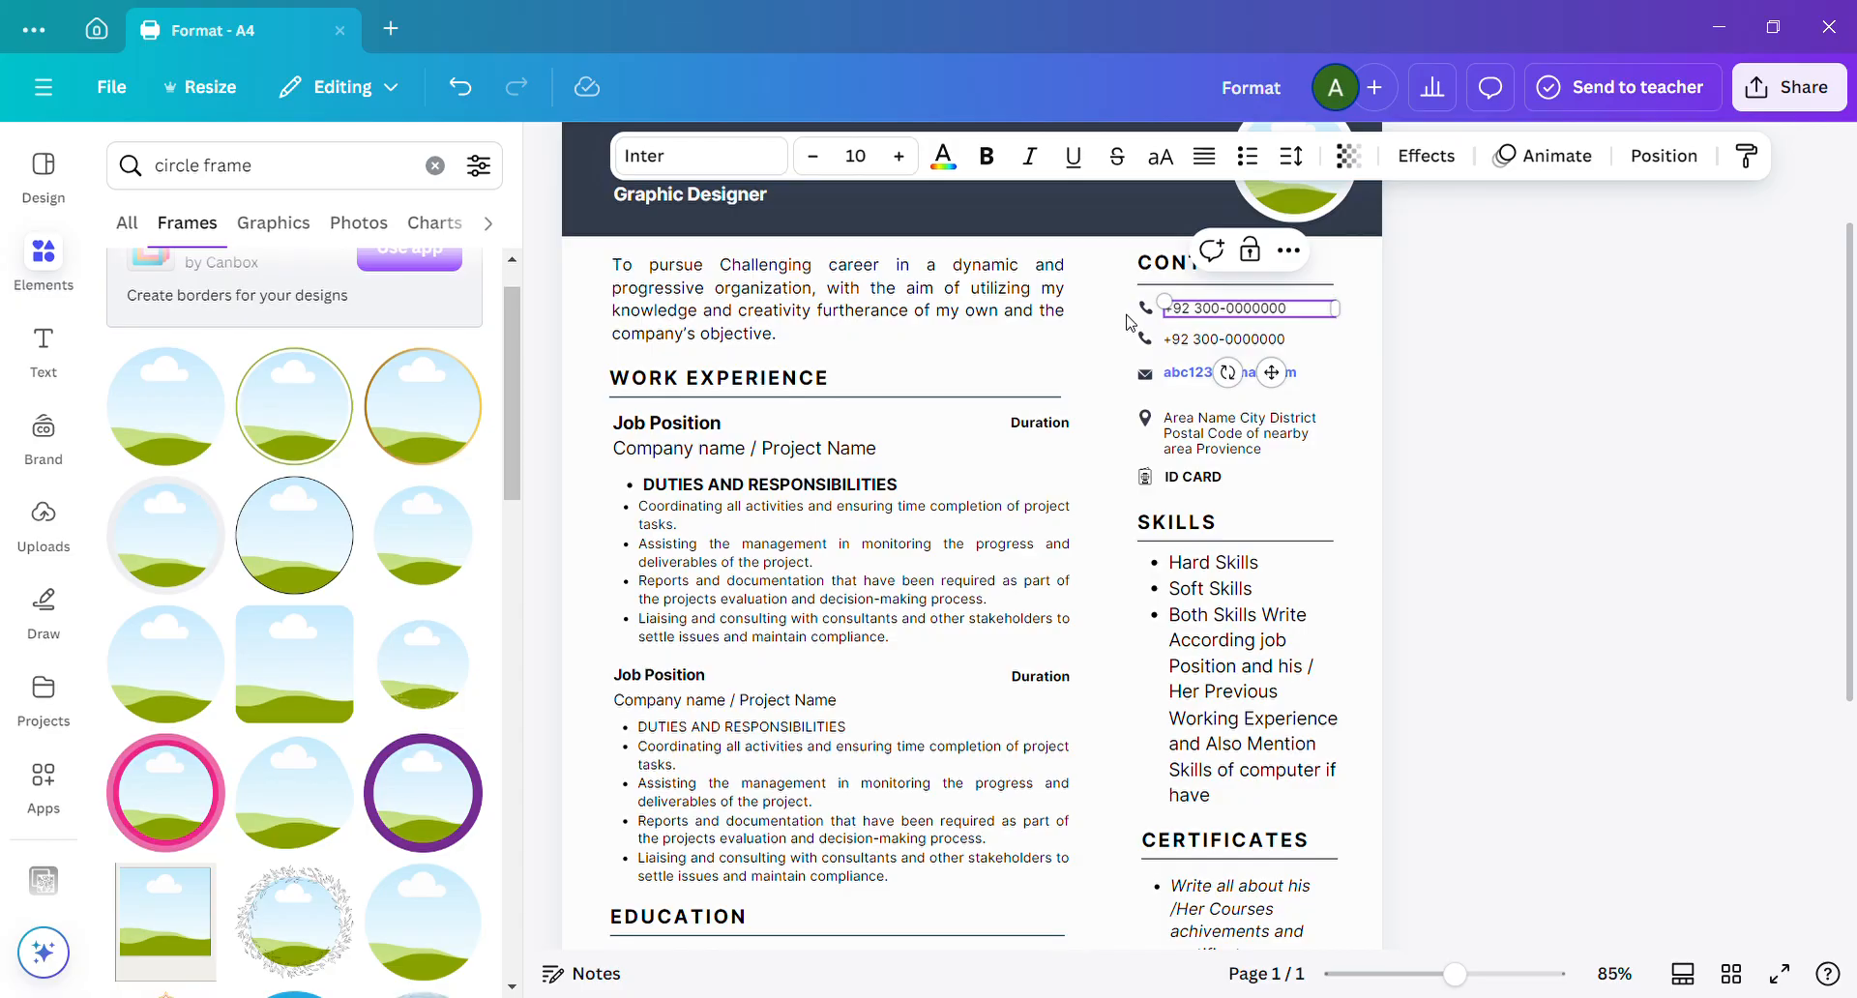
click(1222, 343)
click(1225, 340)
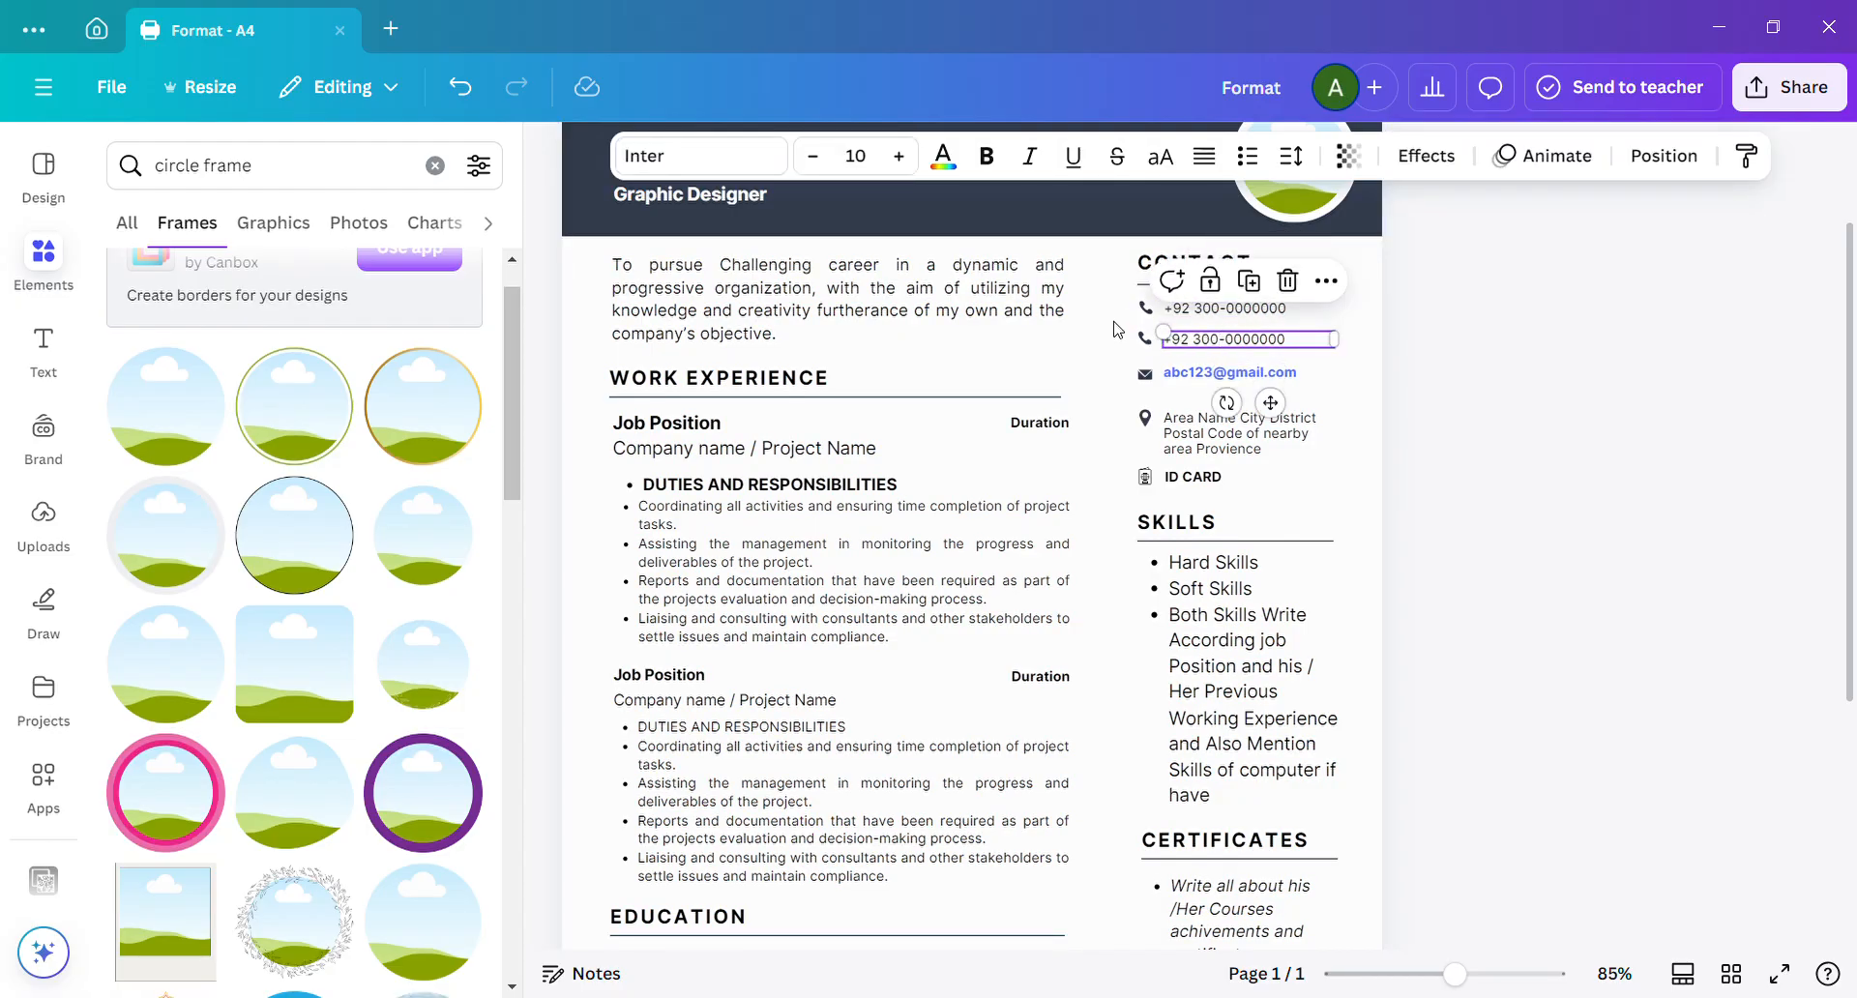
click(1128, 310)
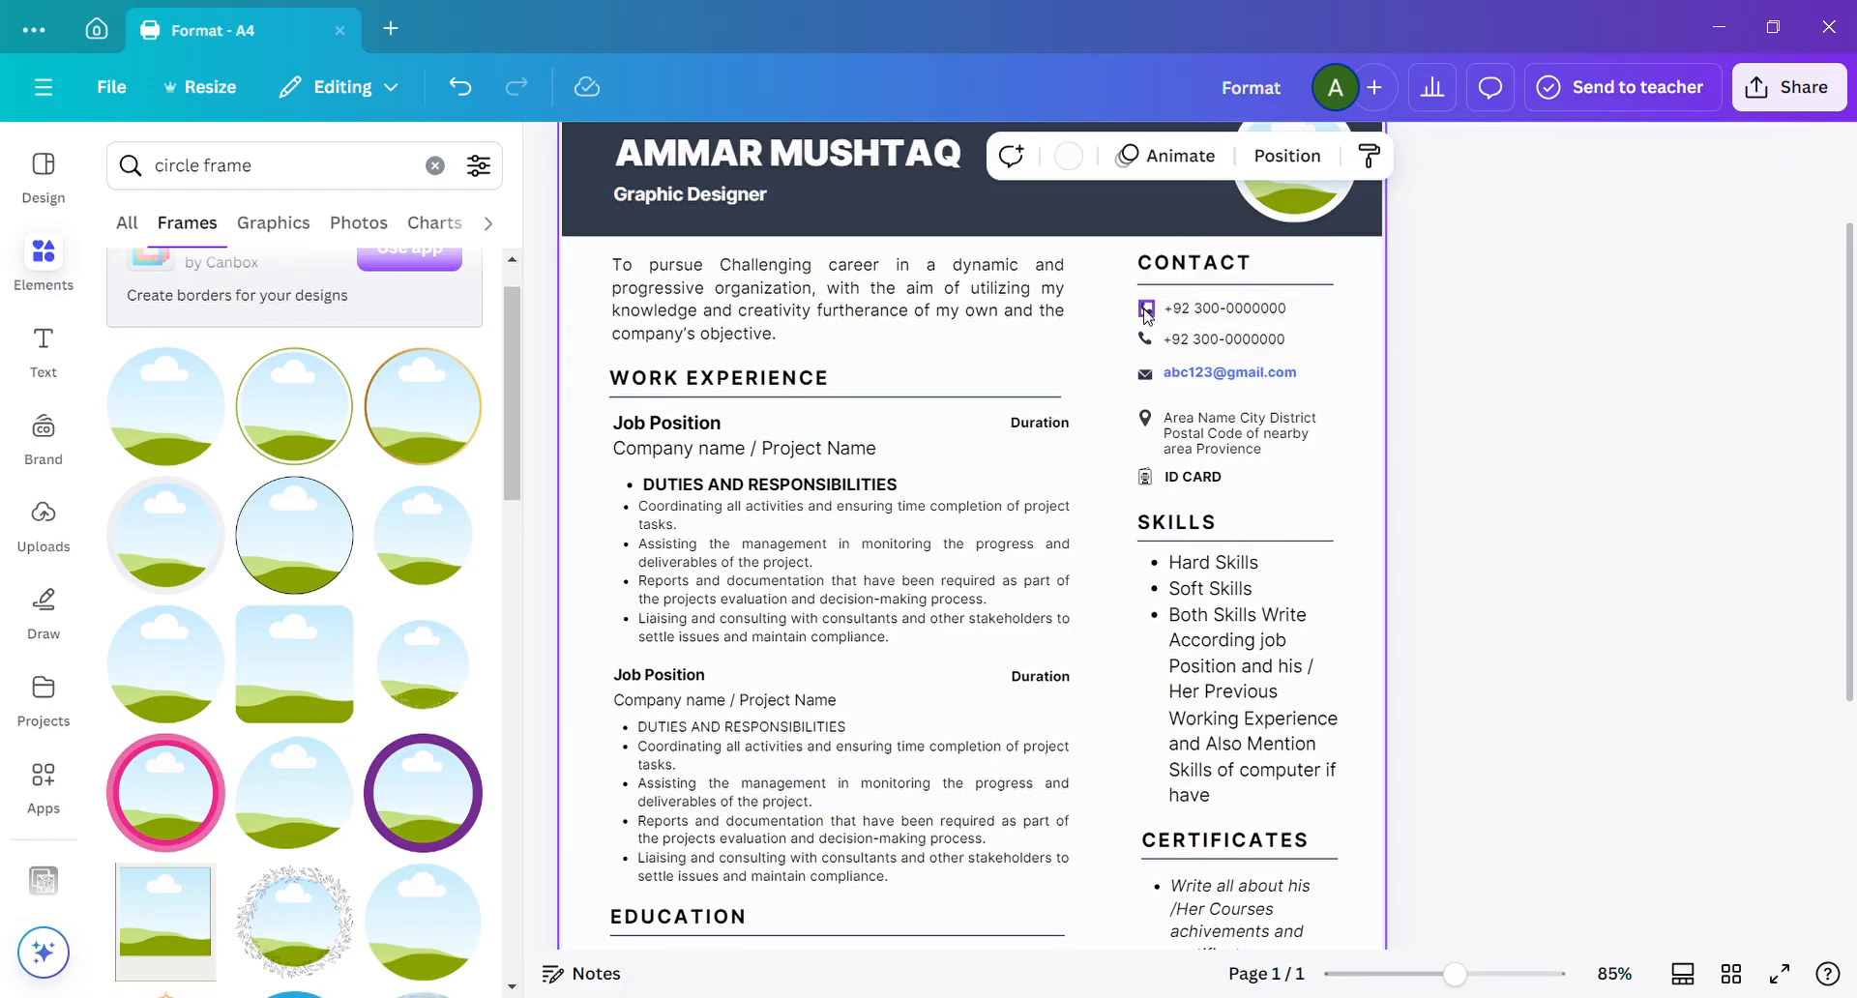
Clear the "circle frame" search and try to search the elements library for "Whatsapp icon".
click(436, 166)
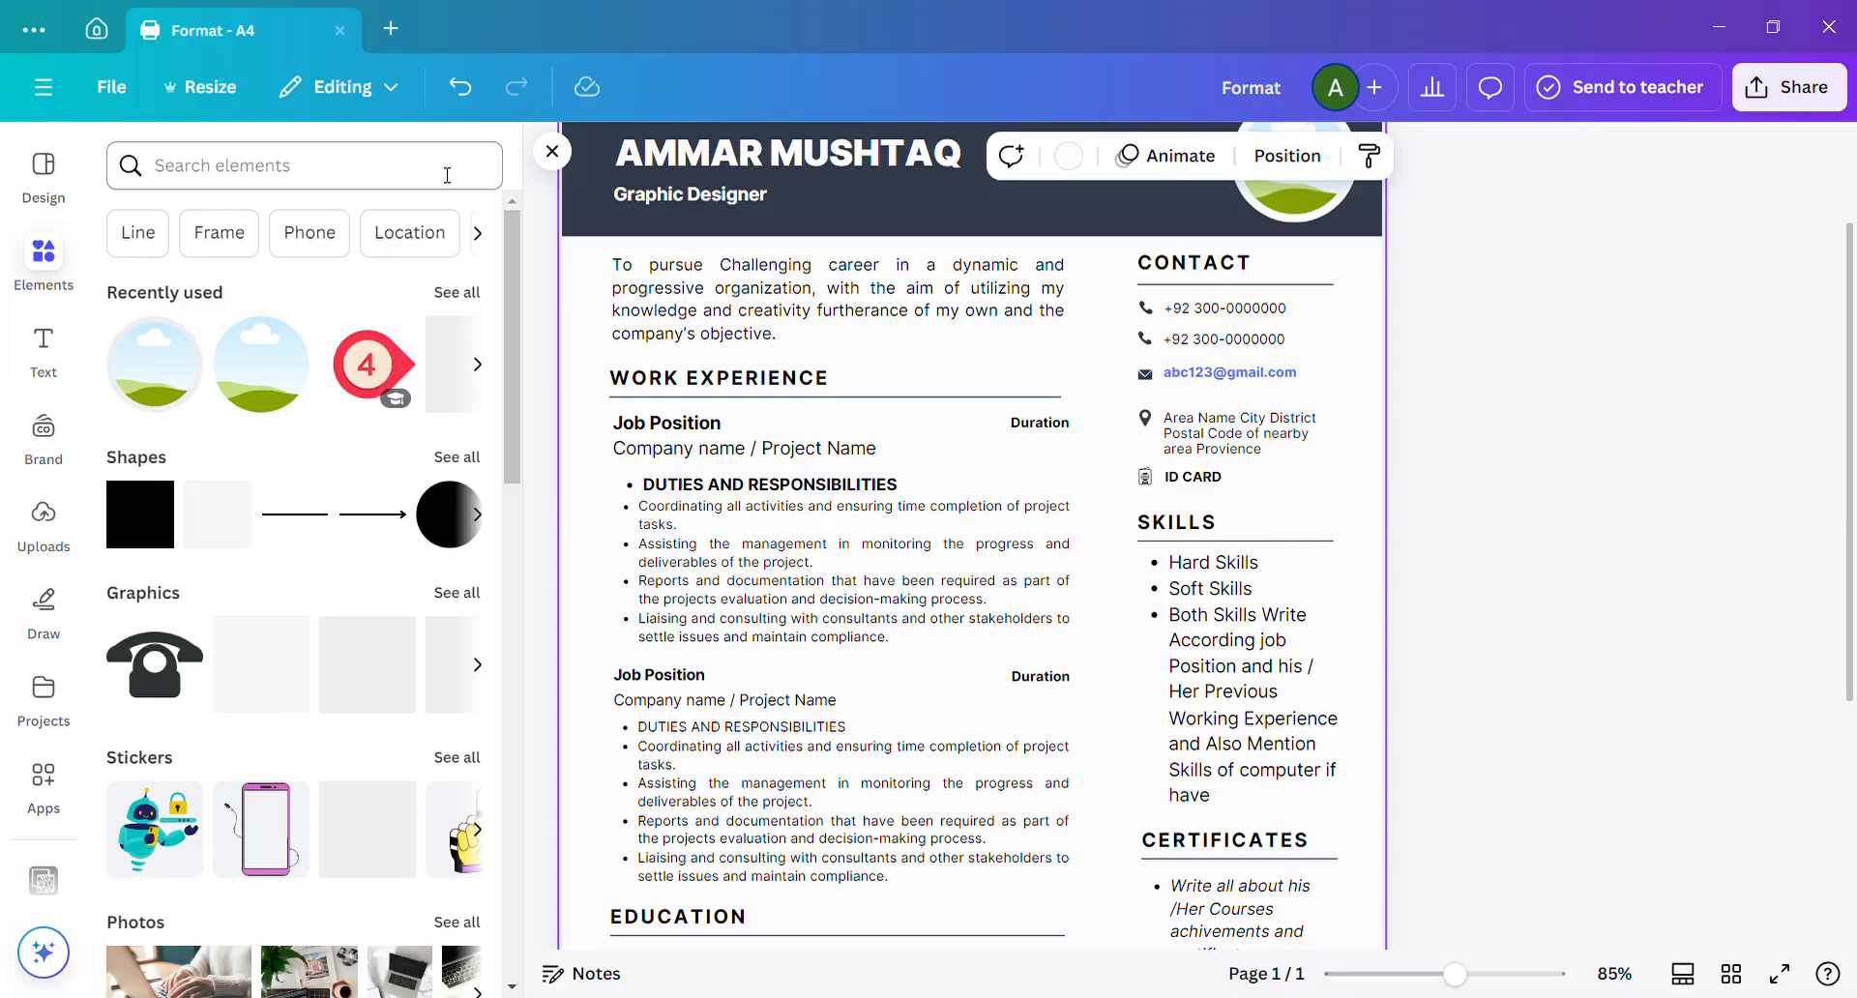
text(sW)
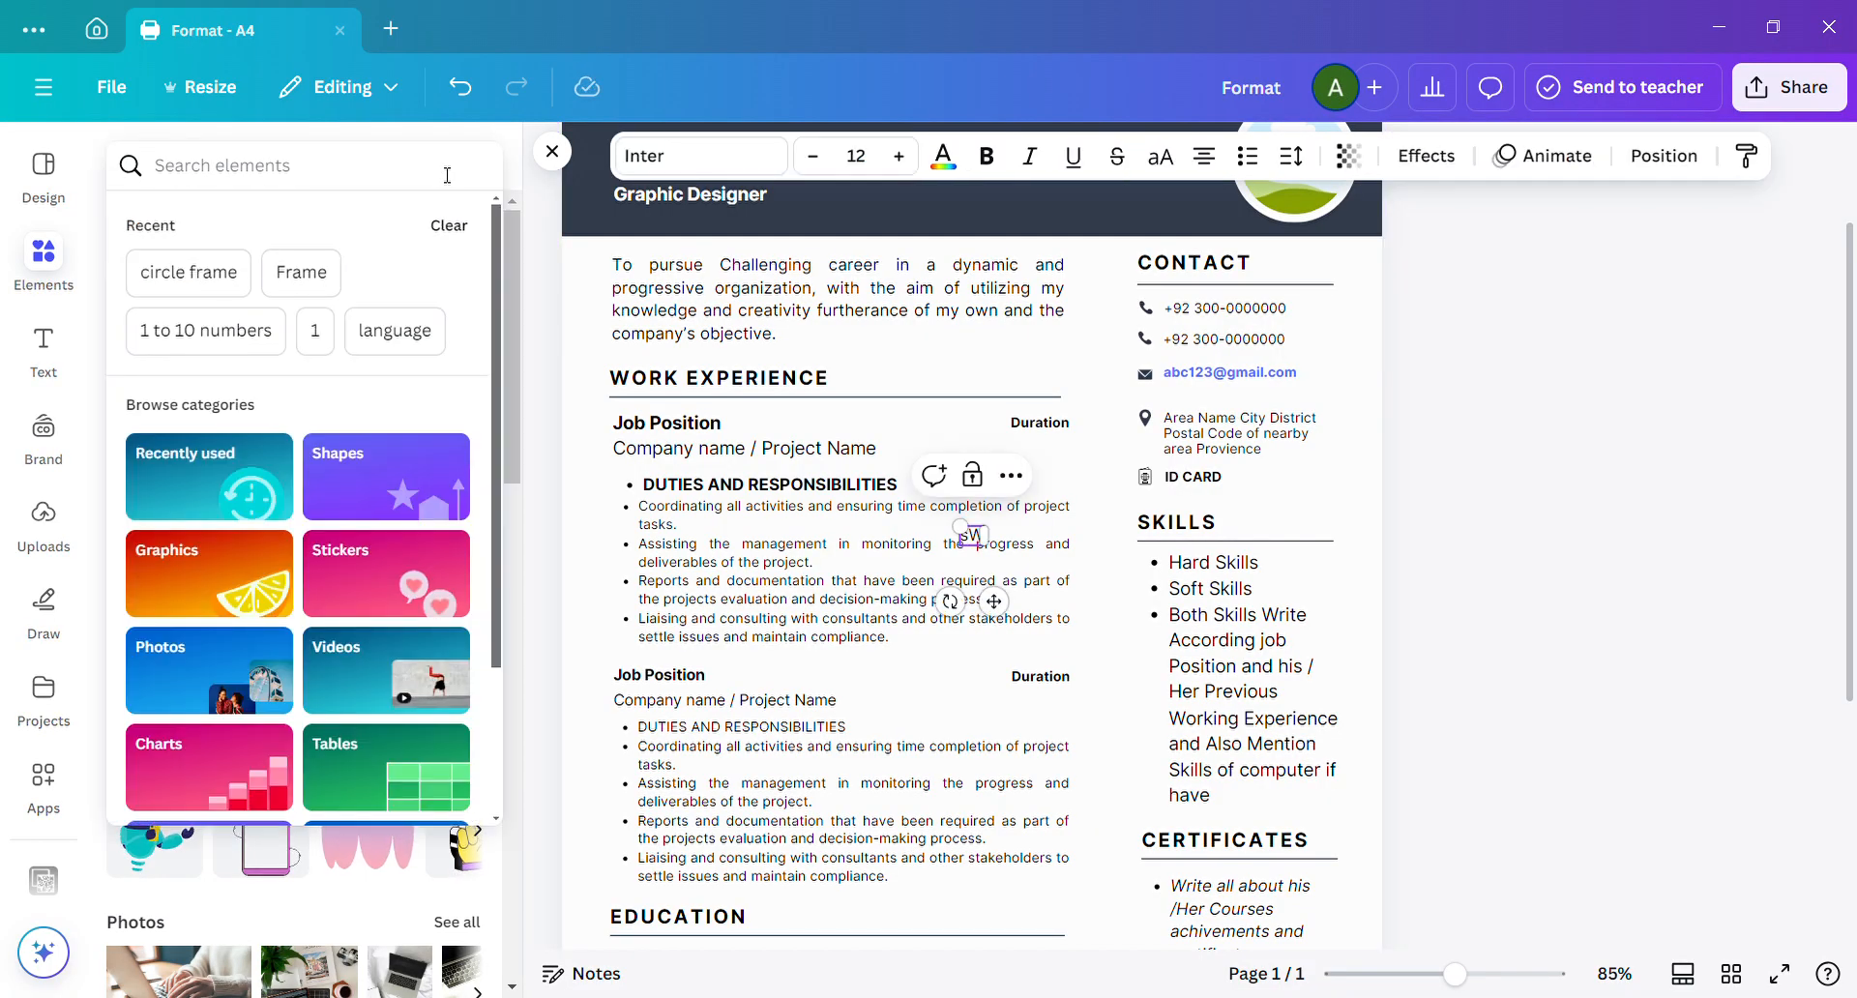
text(hatsapp)
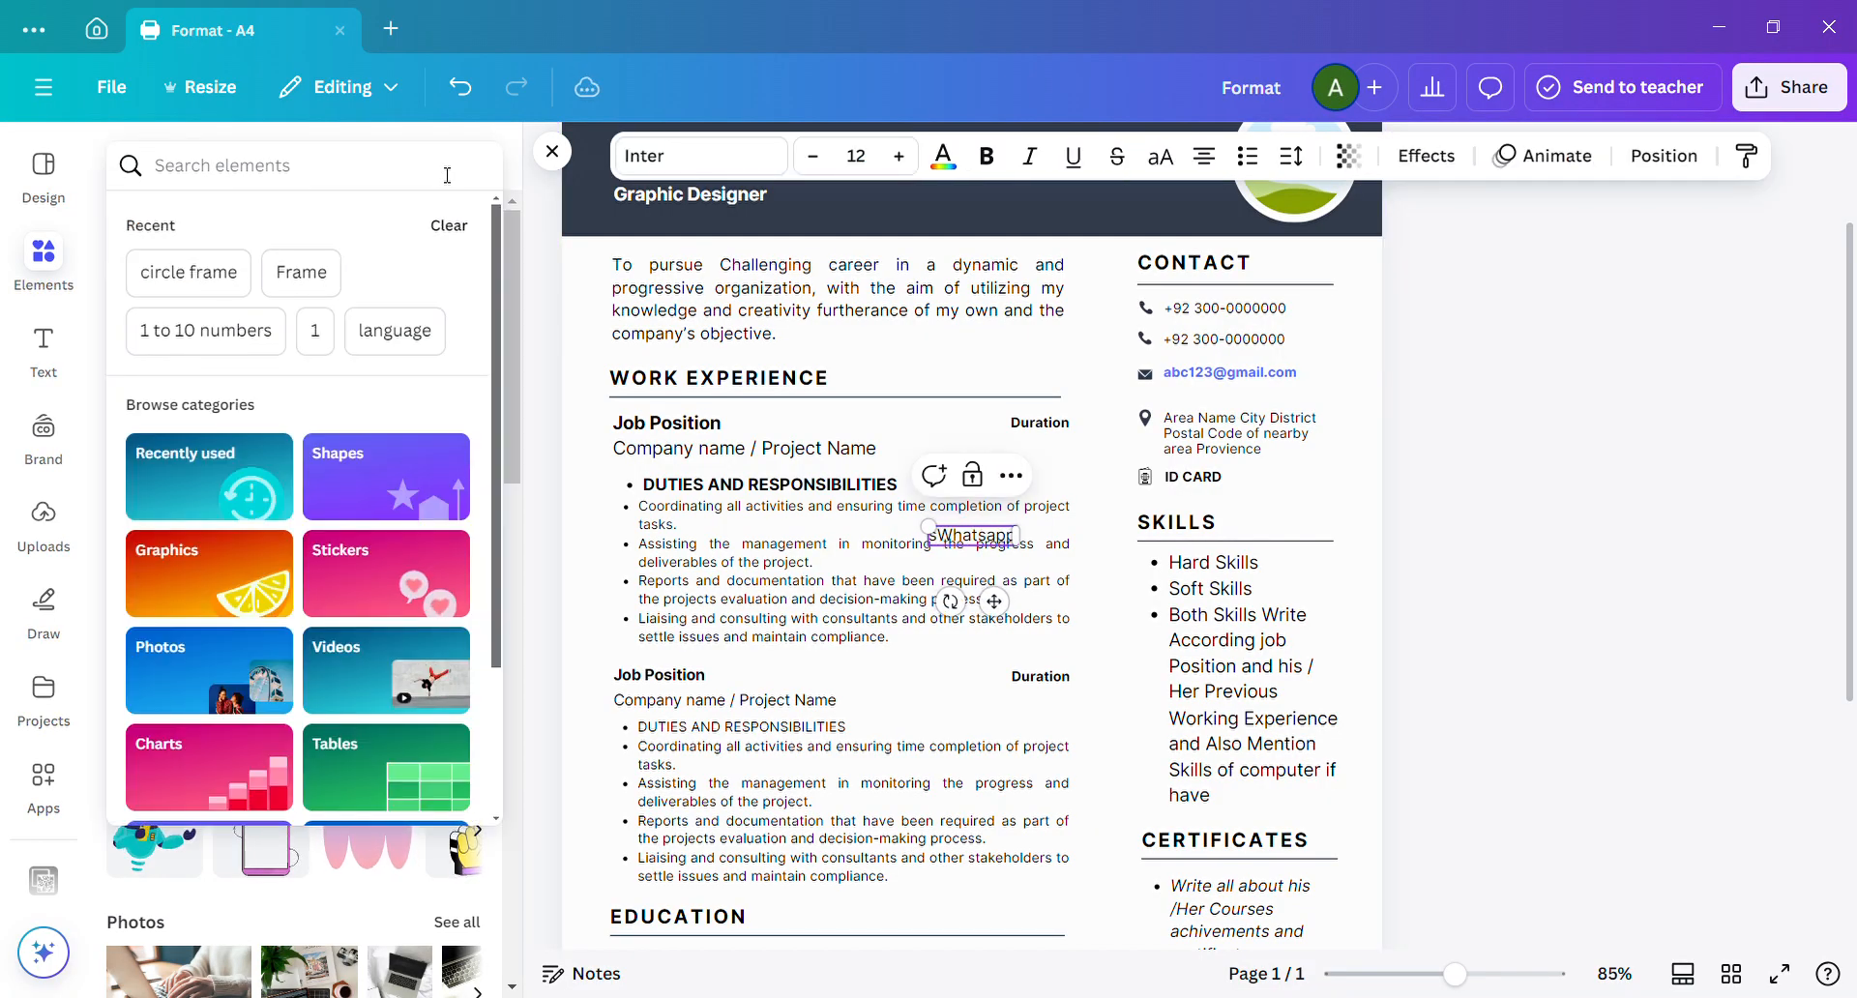
text( idon)
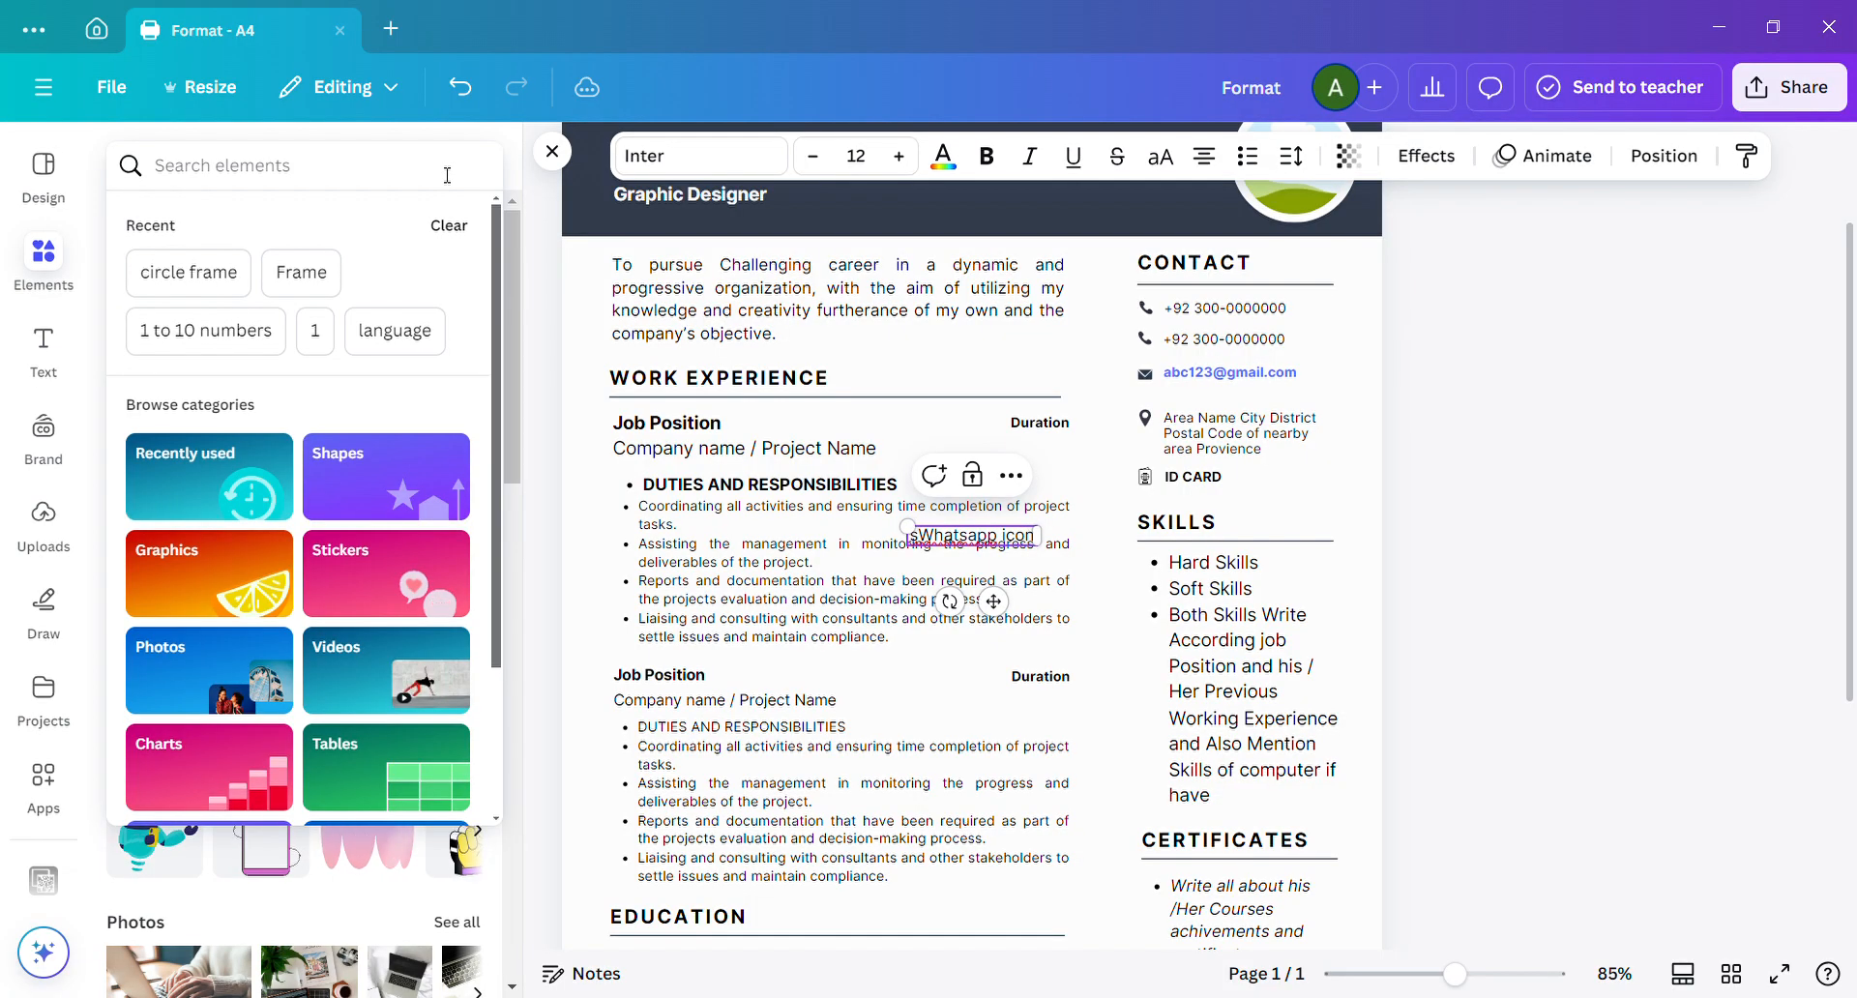
Search the elements library for "whatsapp icon" and show all of the graphics results.
click(445, 174)
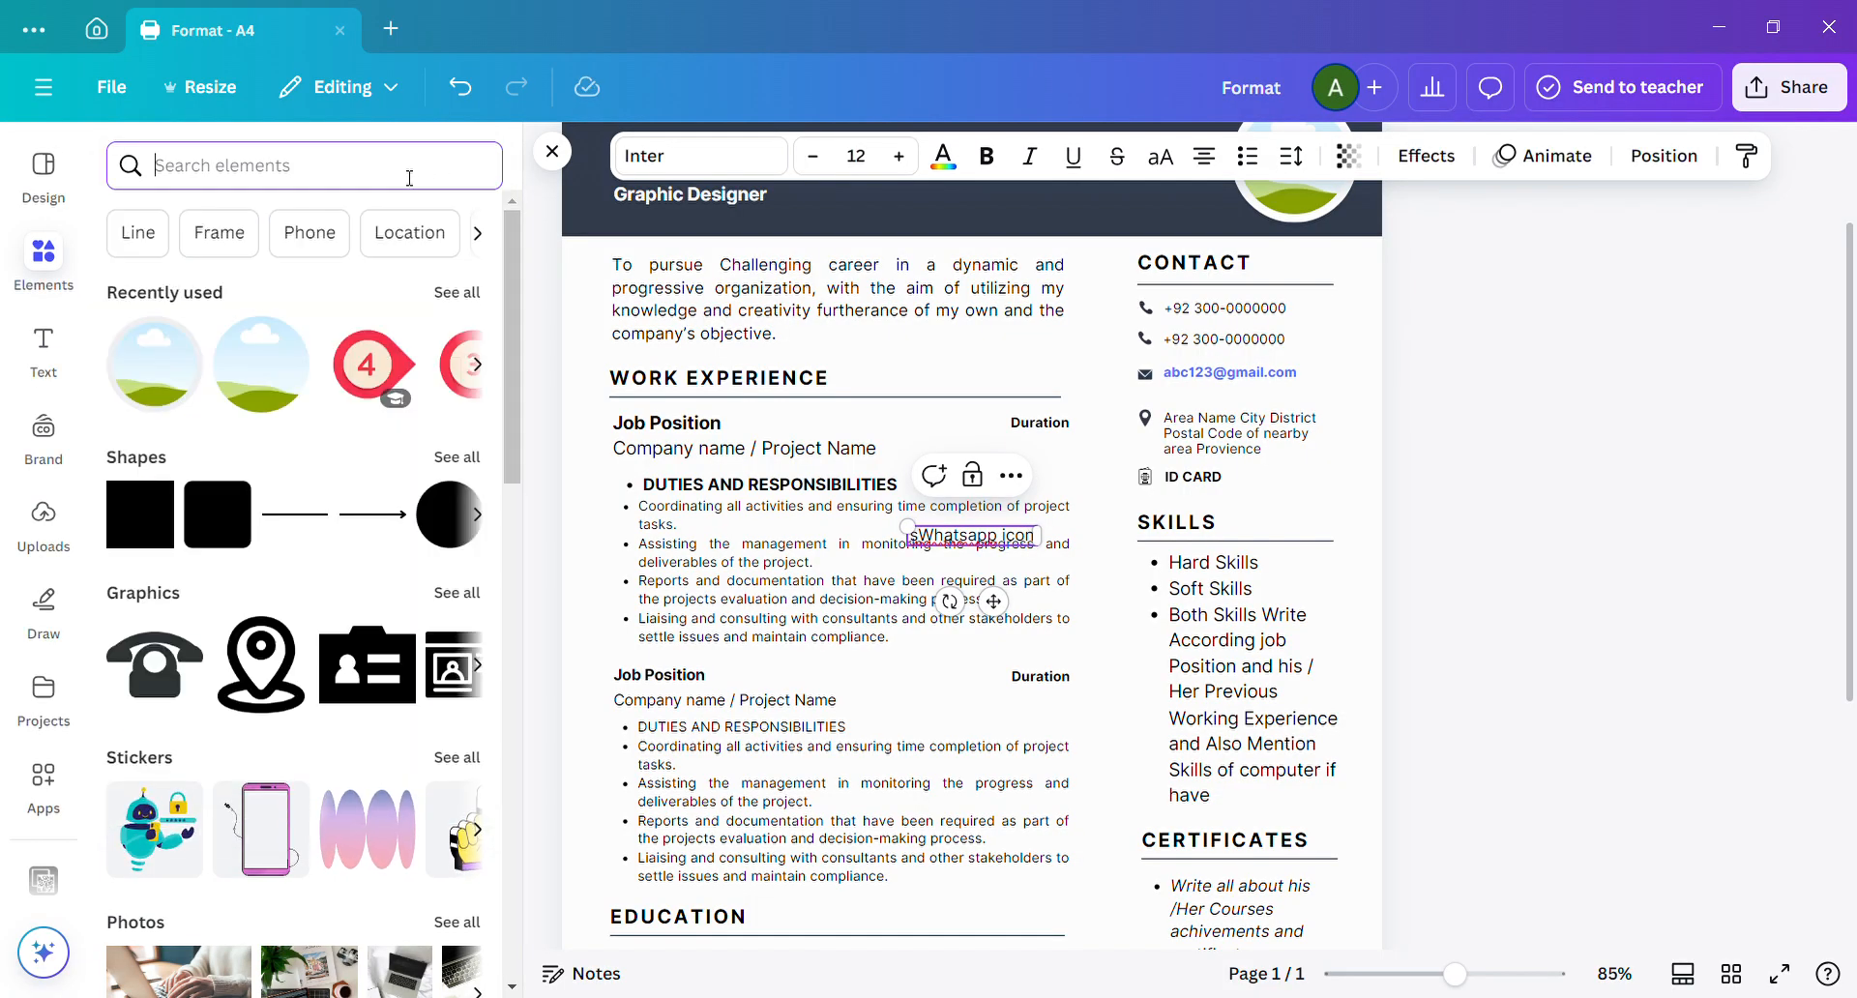
text(Wh)
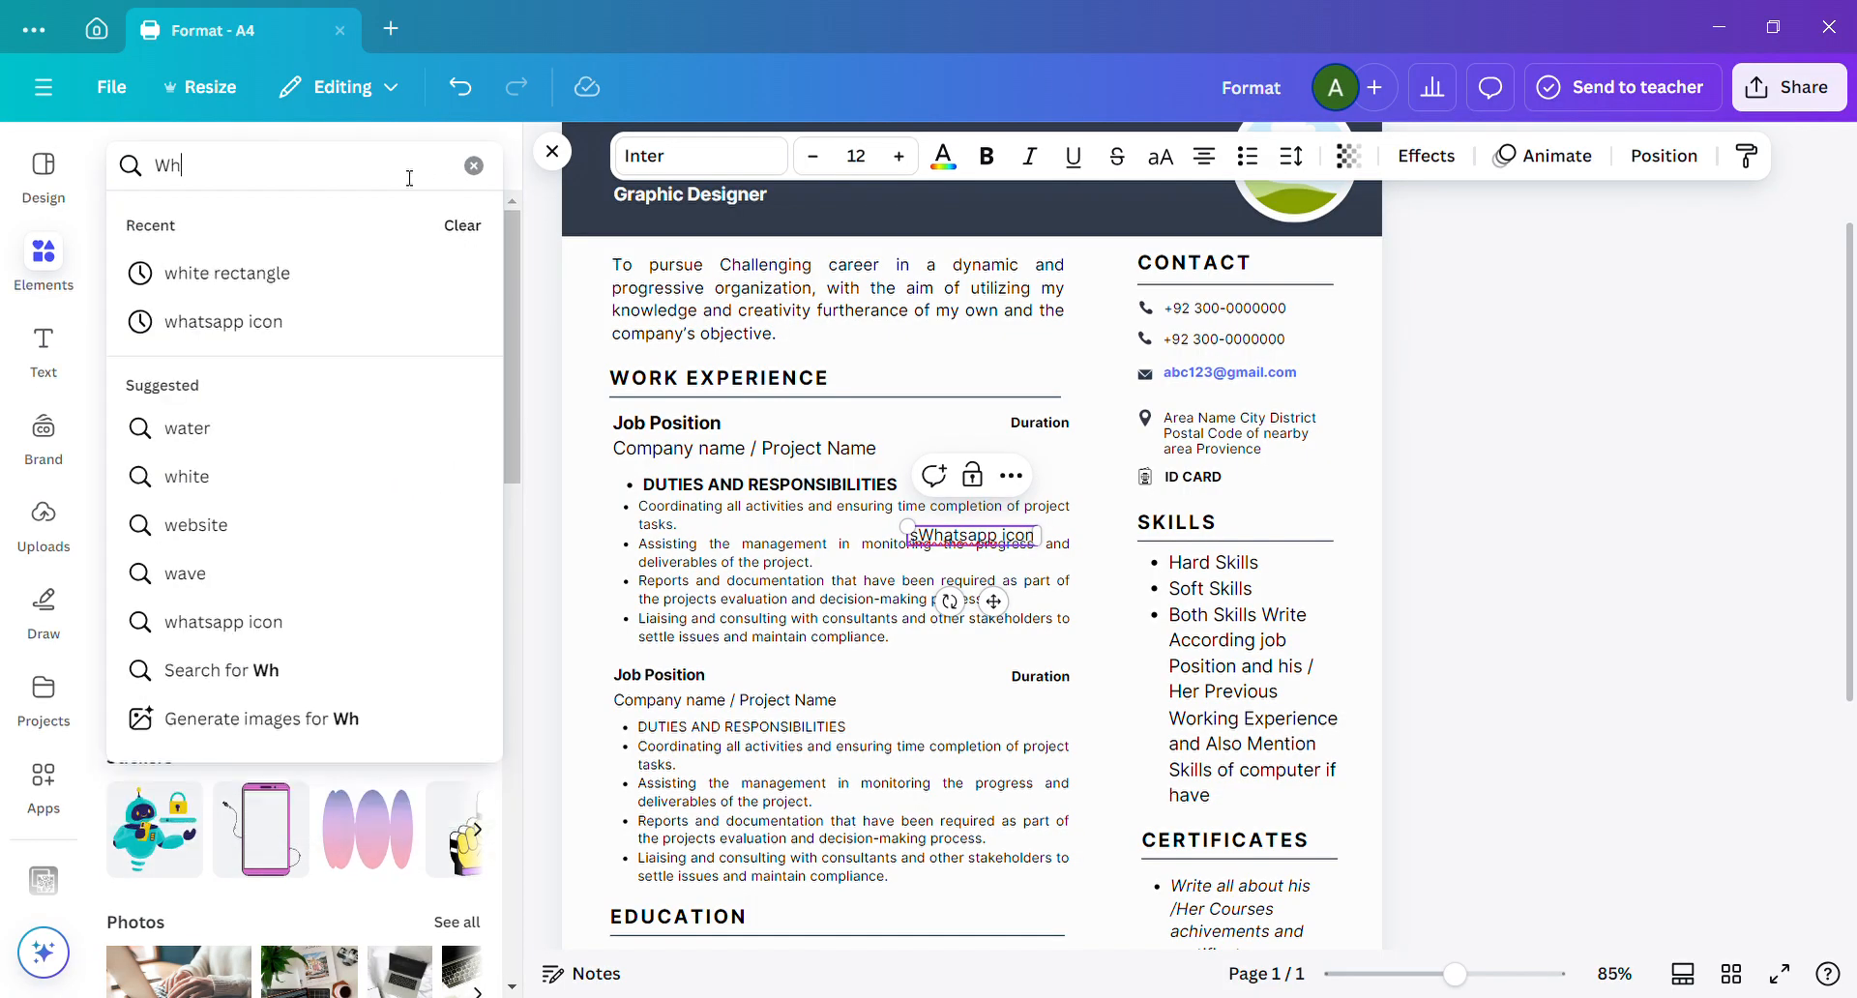
text(atsapp)
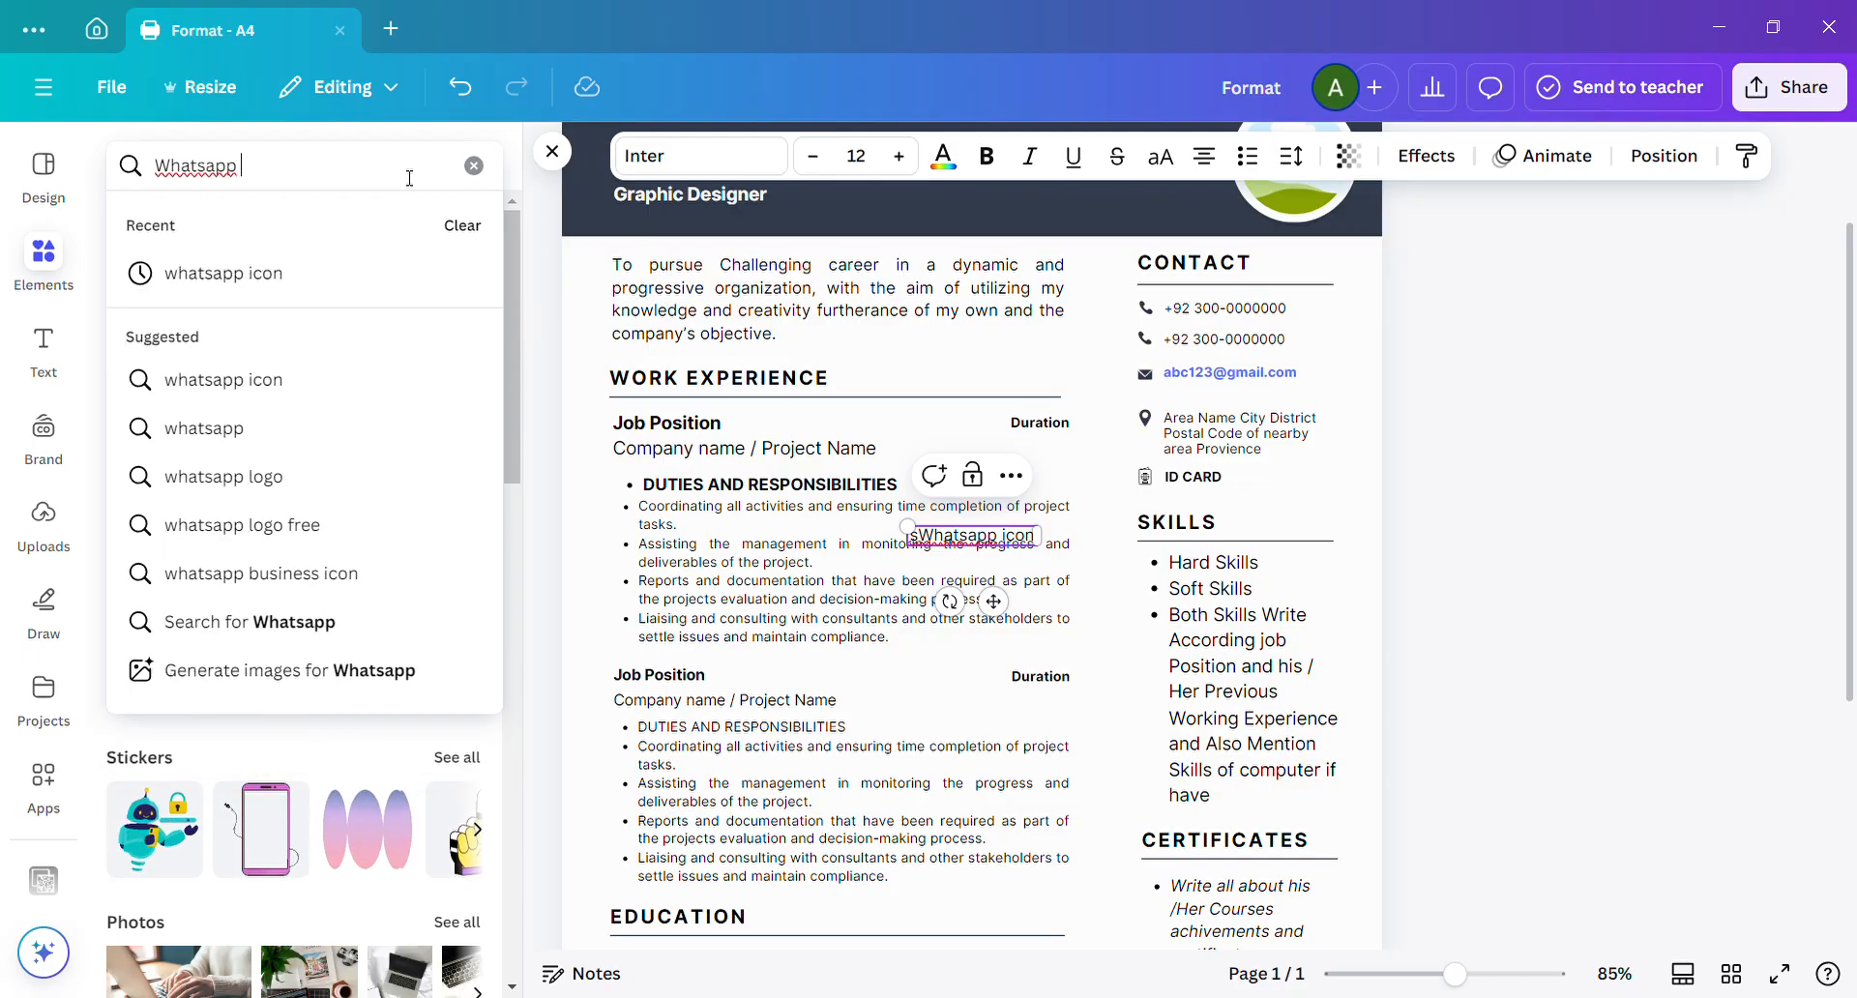
click(320, 279)
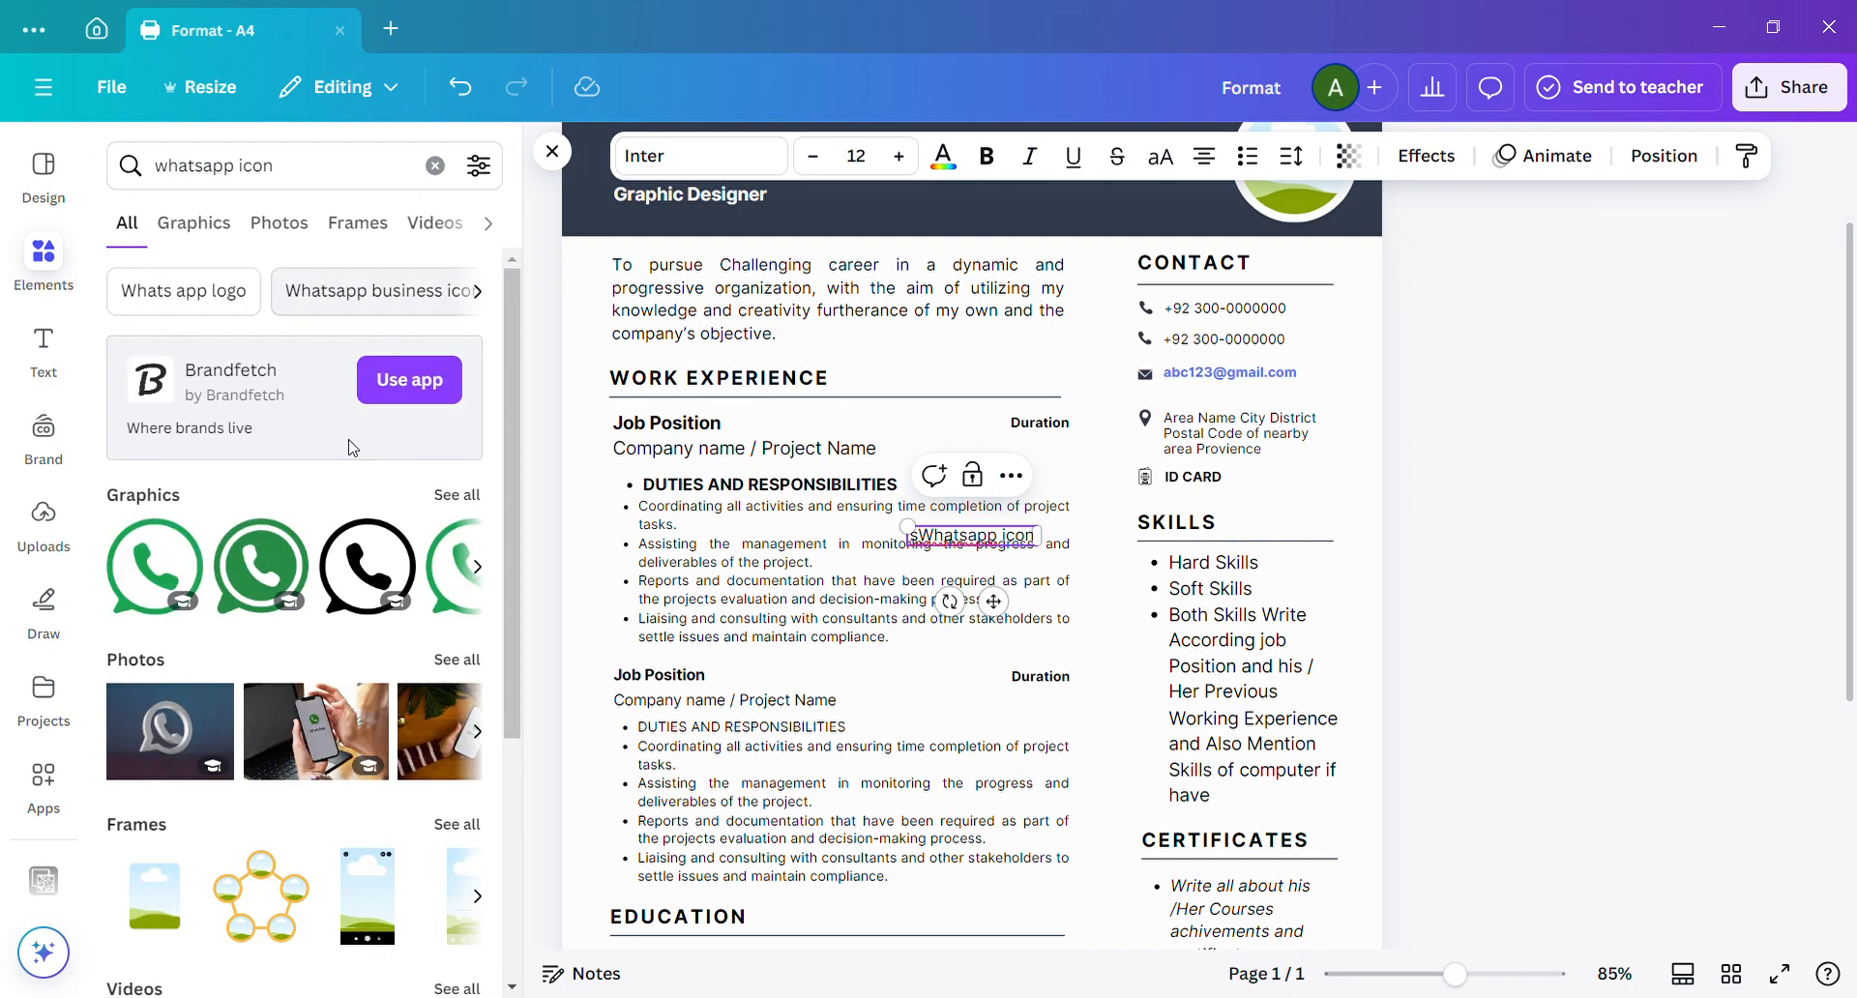
click(476, 569)
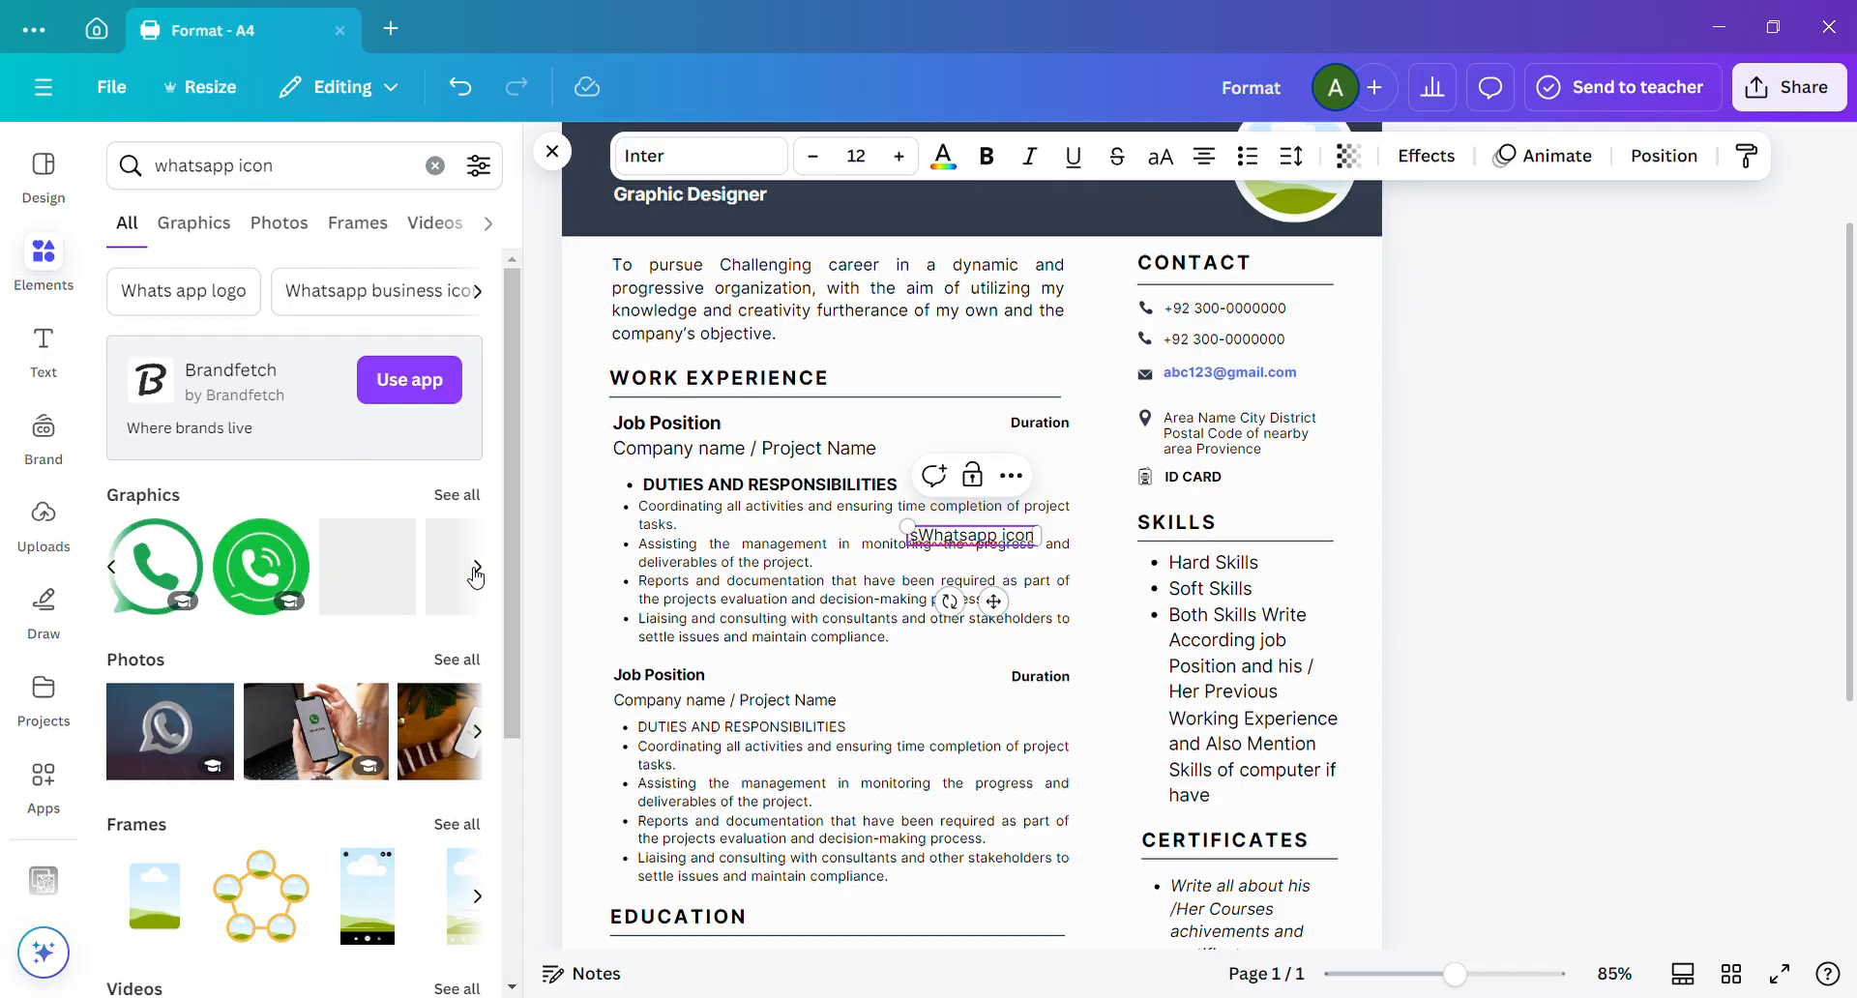
click(457, 499)
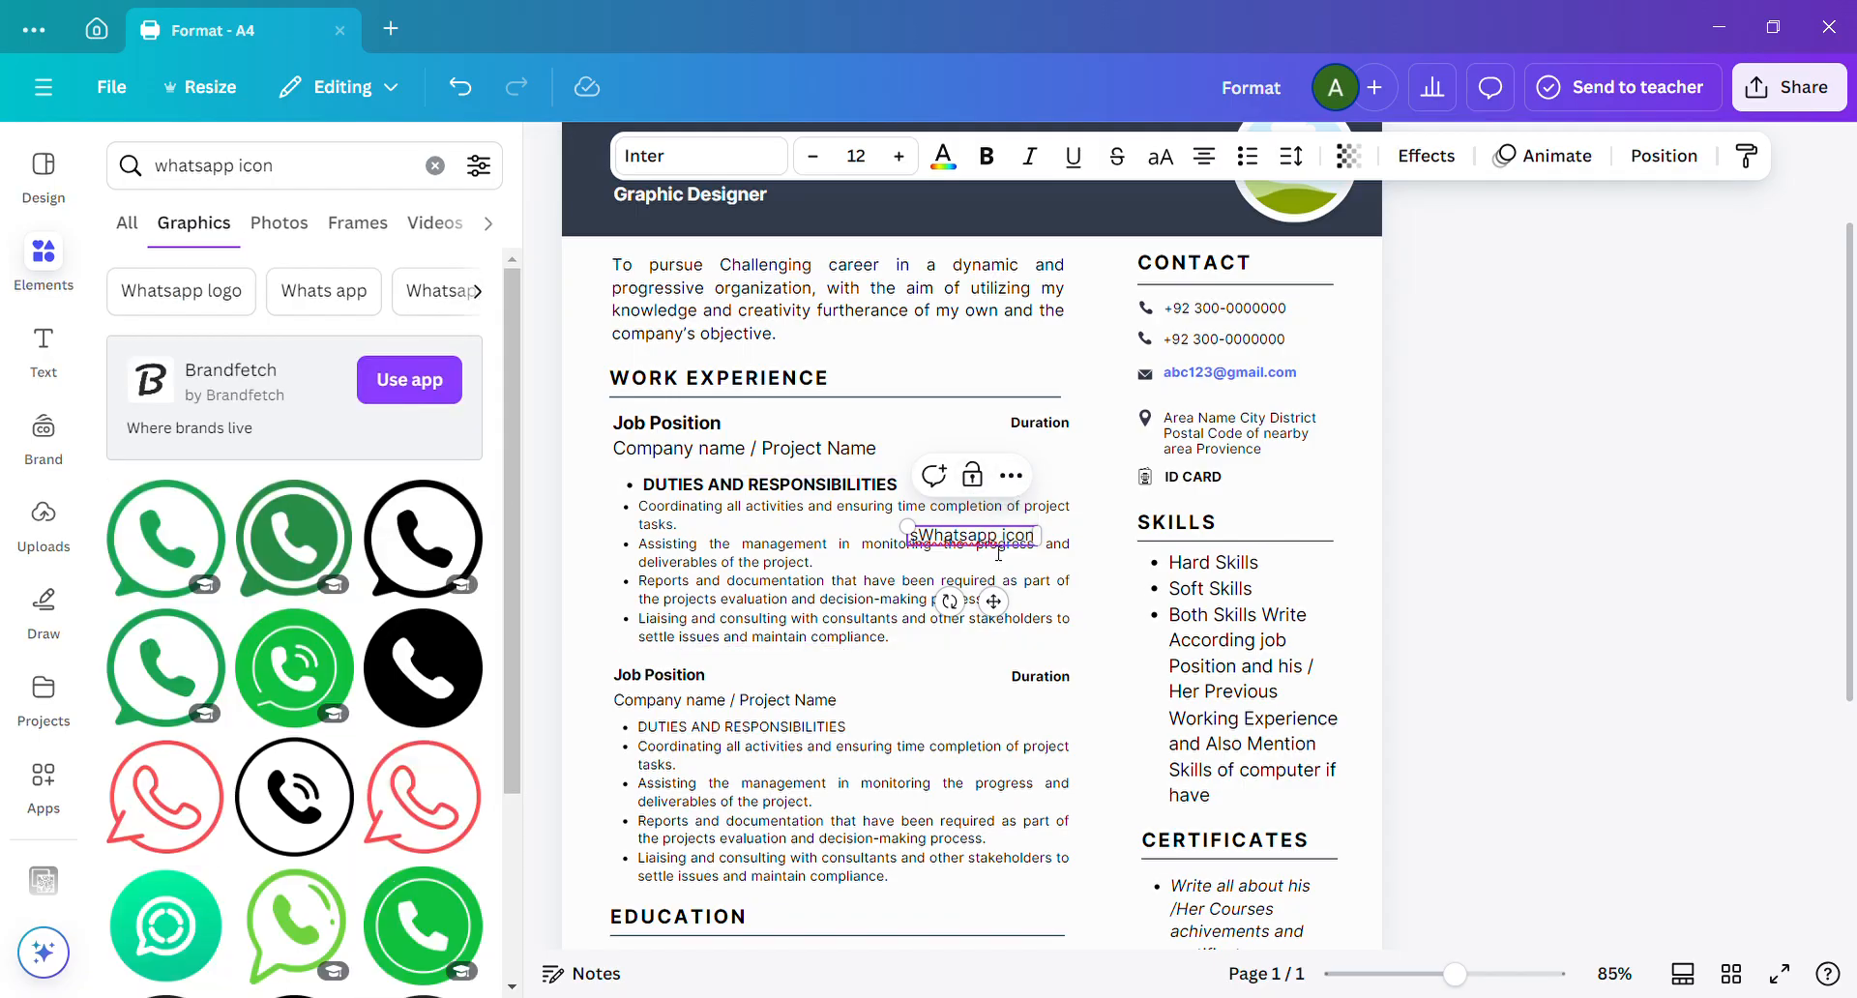
Delete the stray "sWhatsapp icon" text box from the work experience section.
drag(1037, 558, 1073, 467)
click(1104, 461)
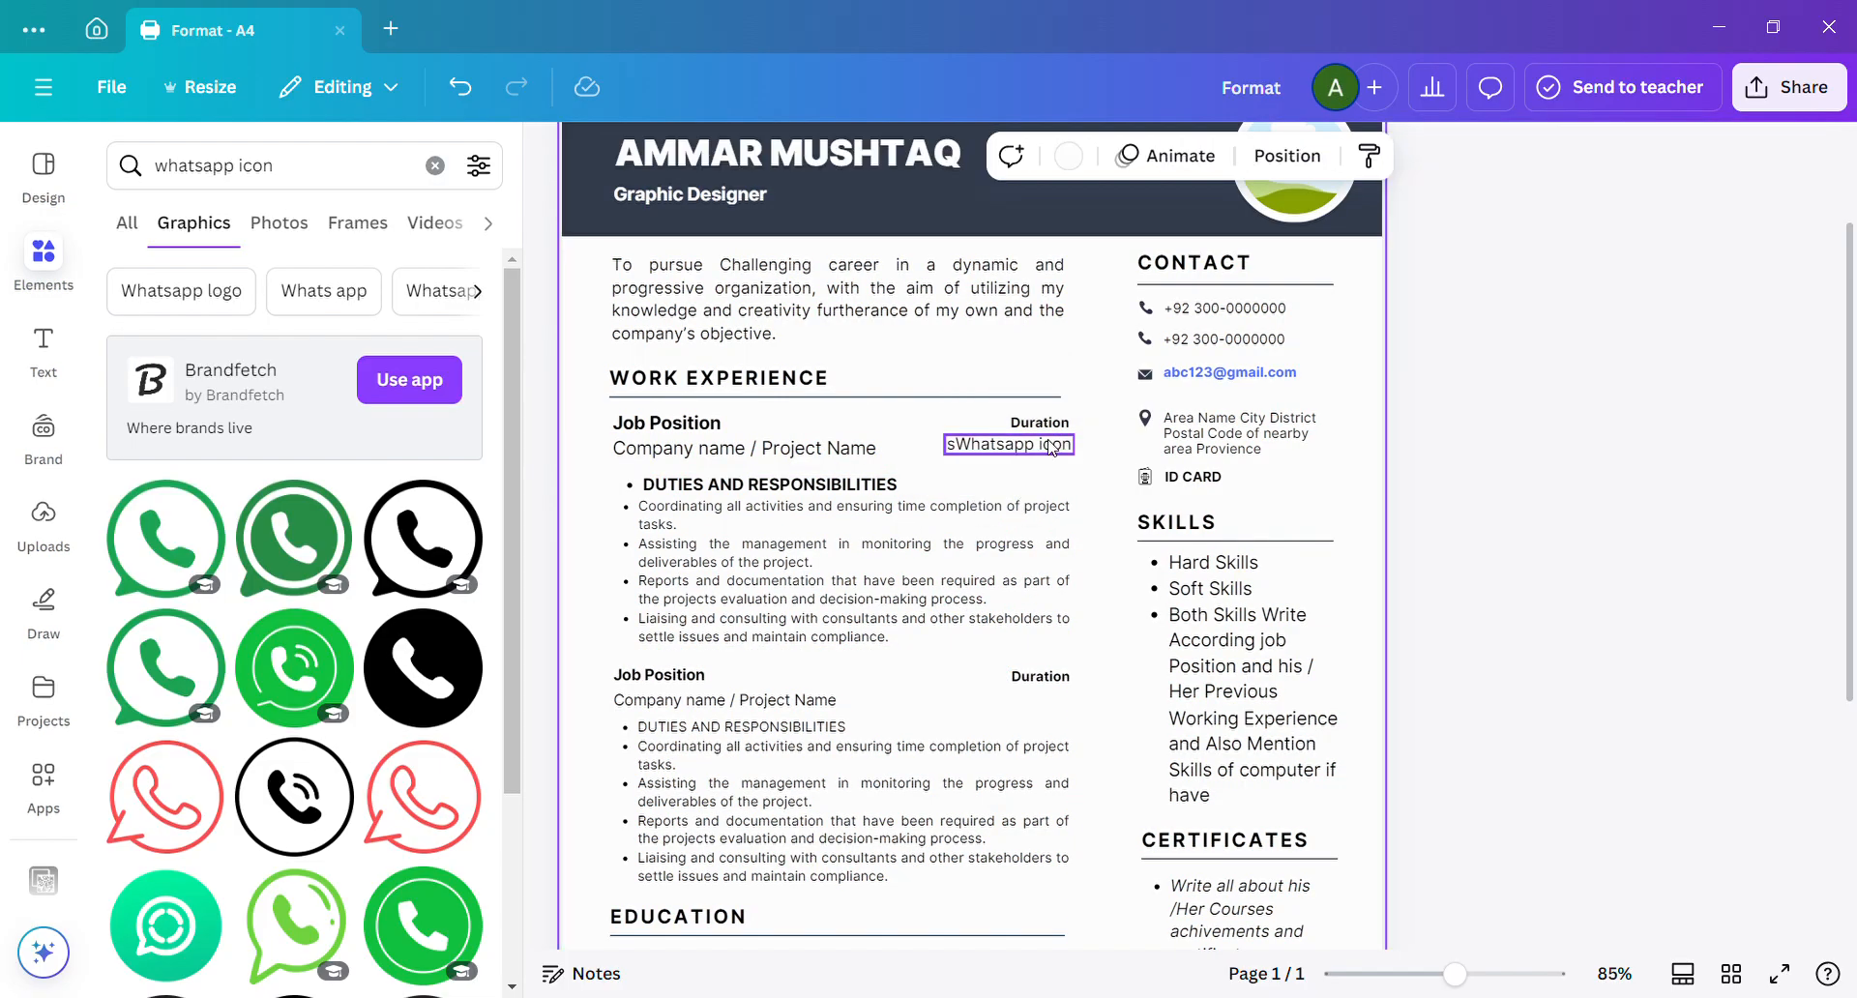
click(1052, 448)
key(Delete)
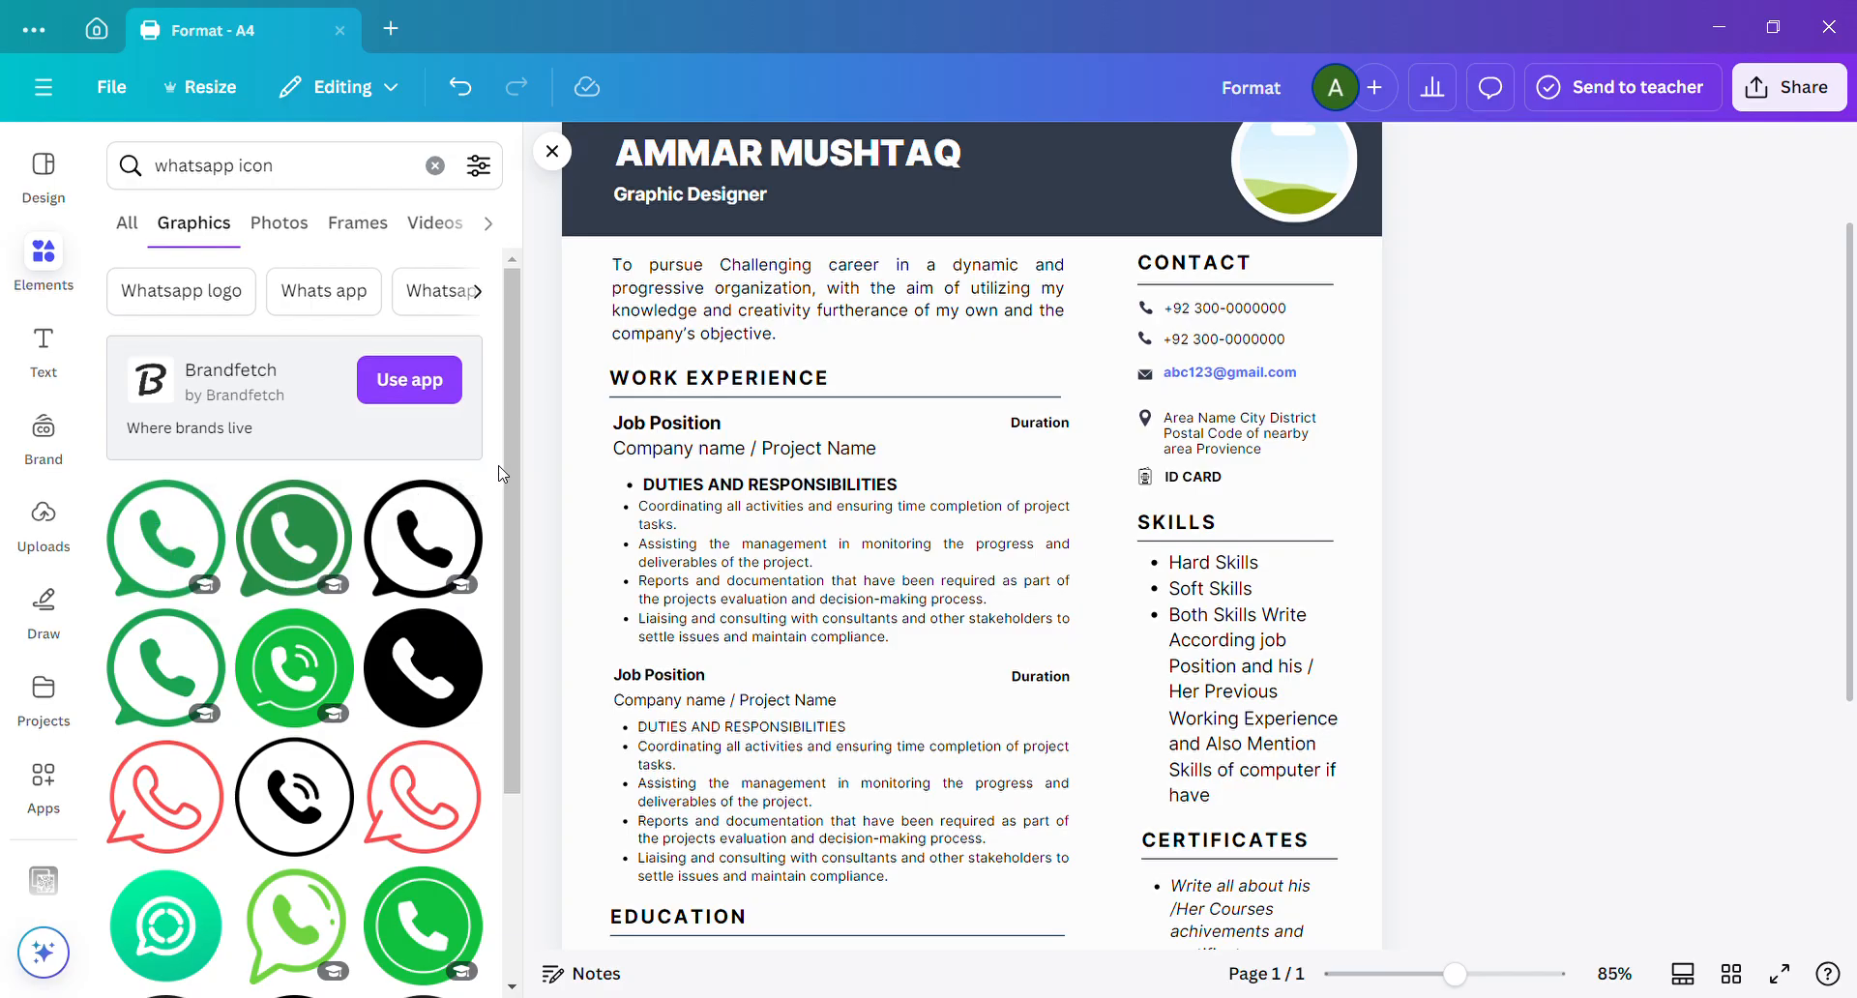
Add the black outlined WhatsApp icon from the graphics results, shrink it to a small icon and place it beside the contact details.
drag(508, 467, 511, 544)
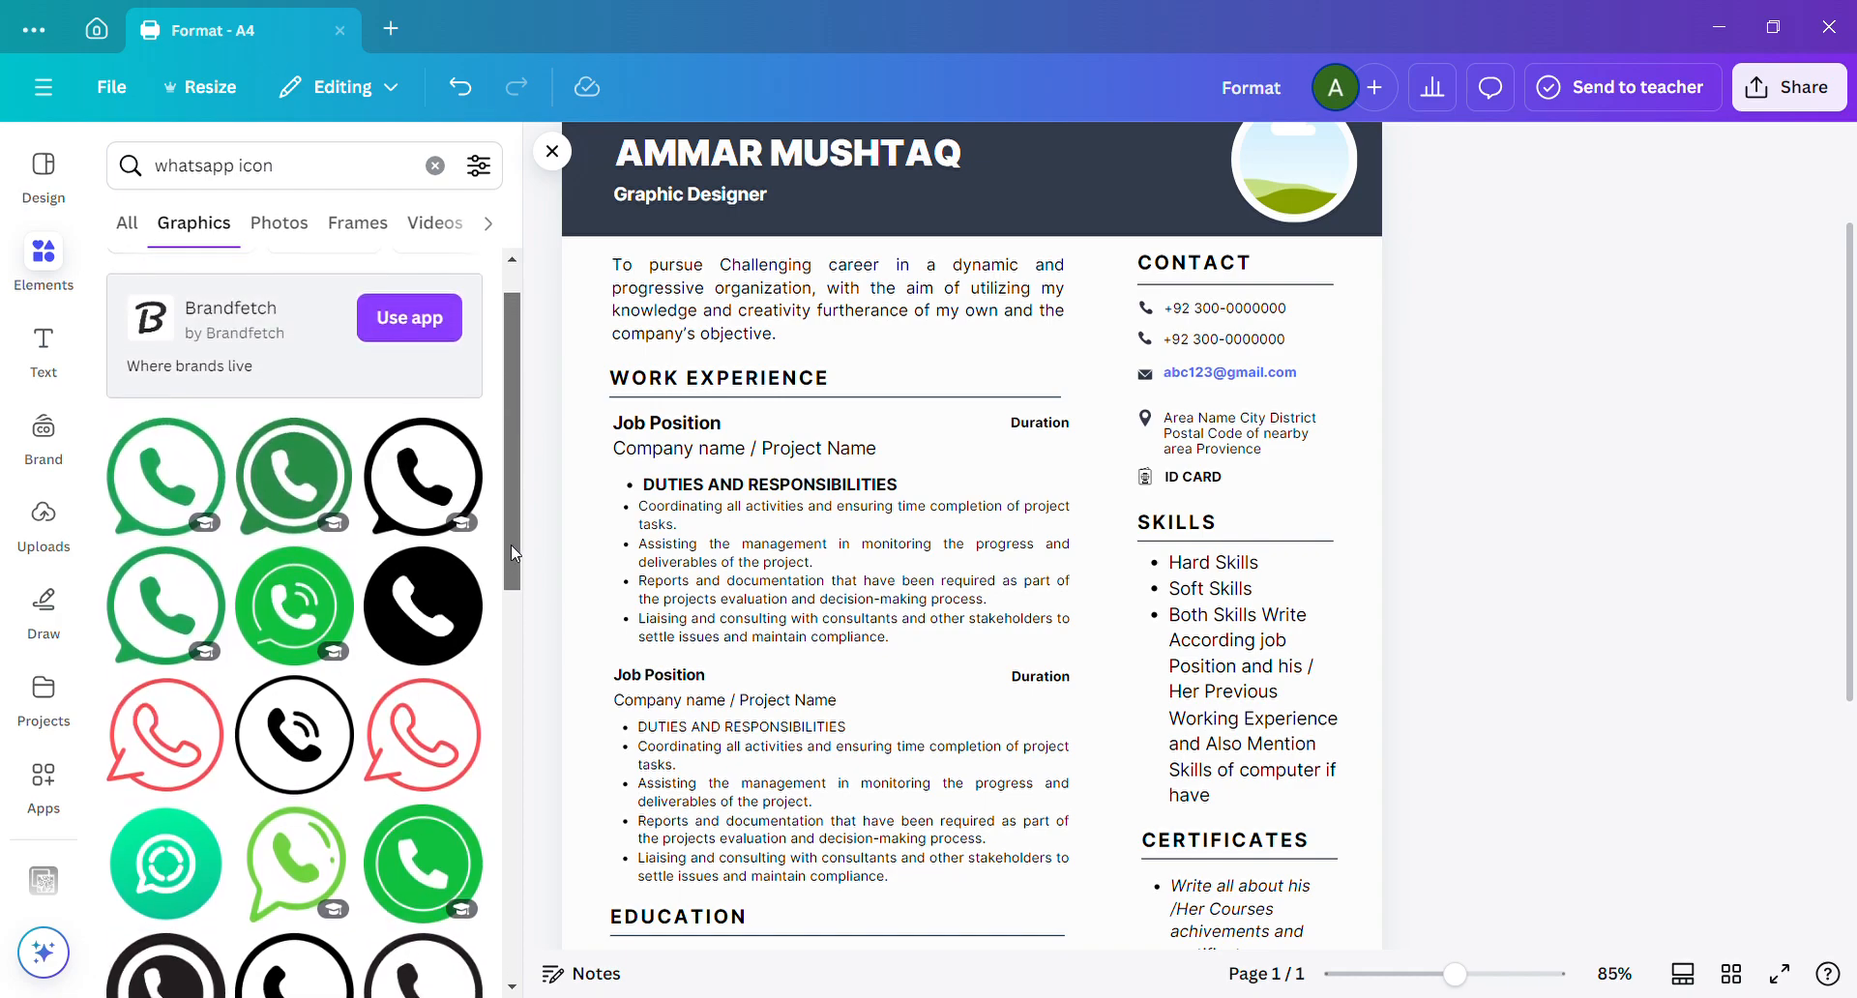
click(426, 477)
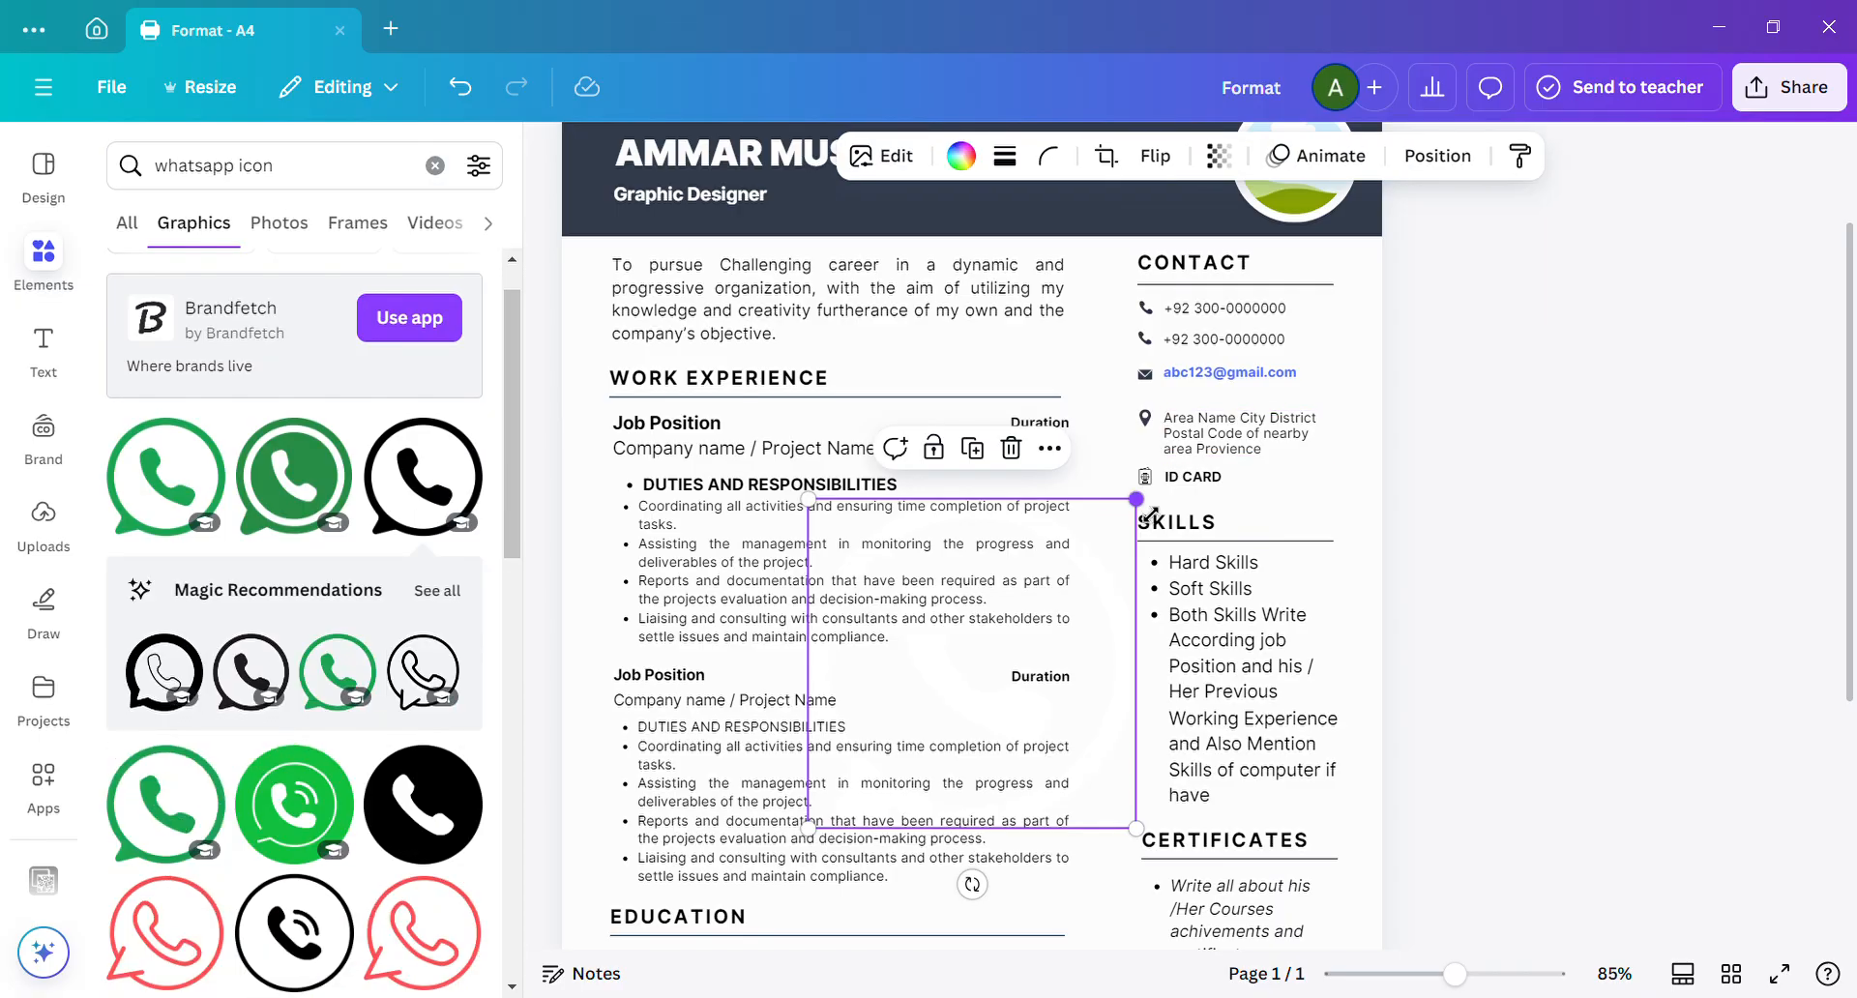
drag(1148, 511, 1133, 430)
click(1559, 336)
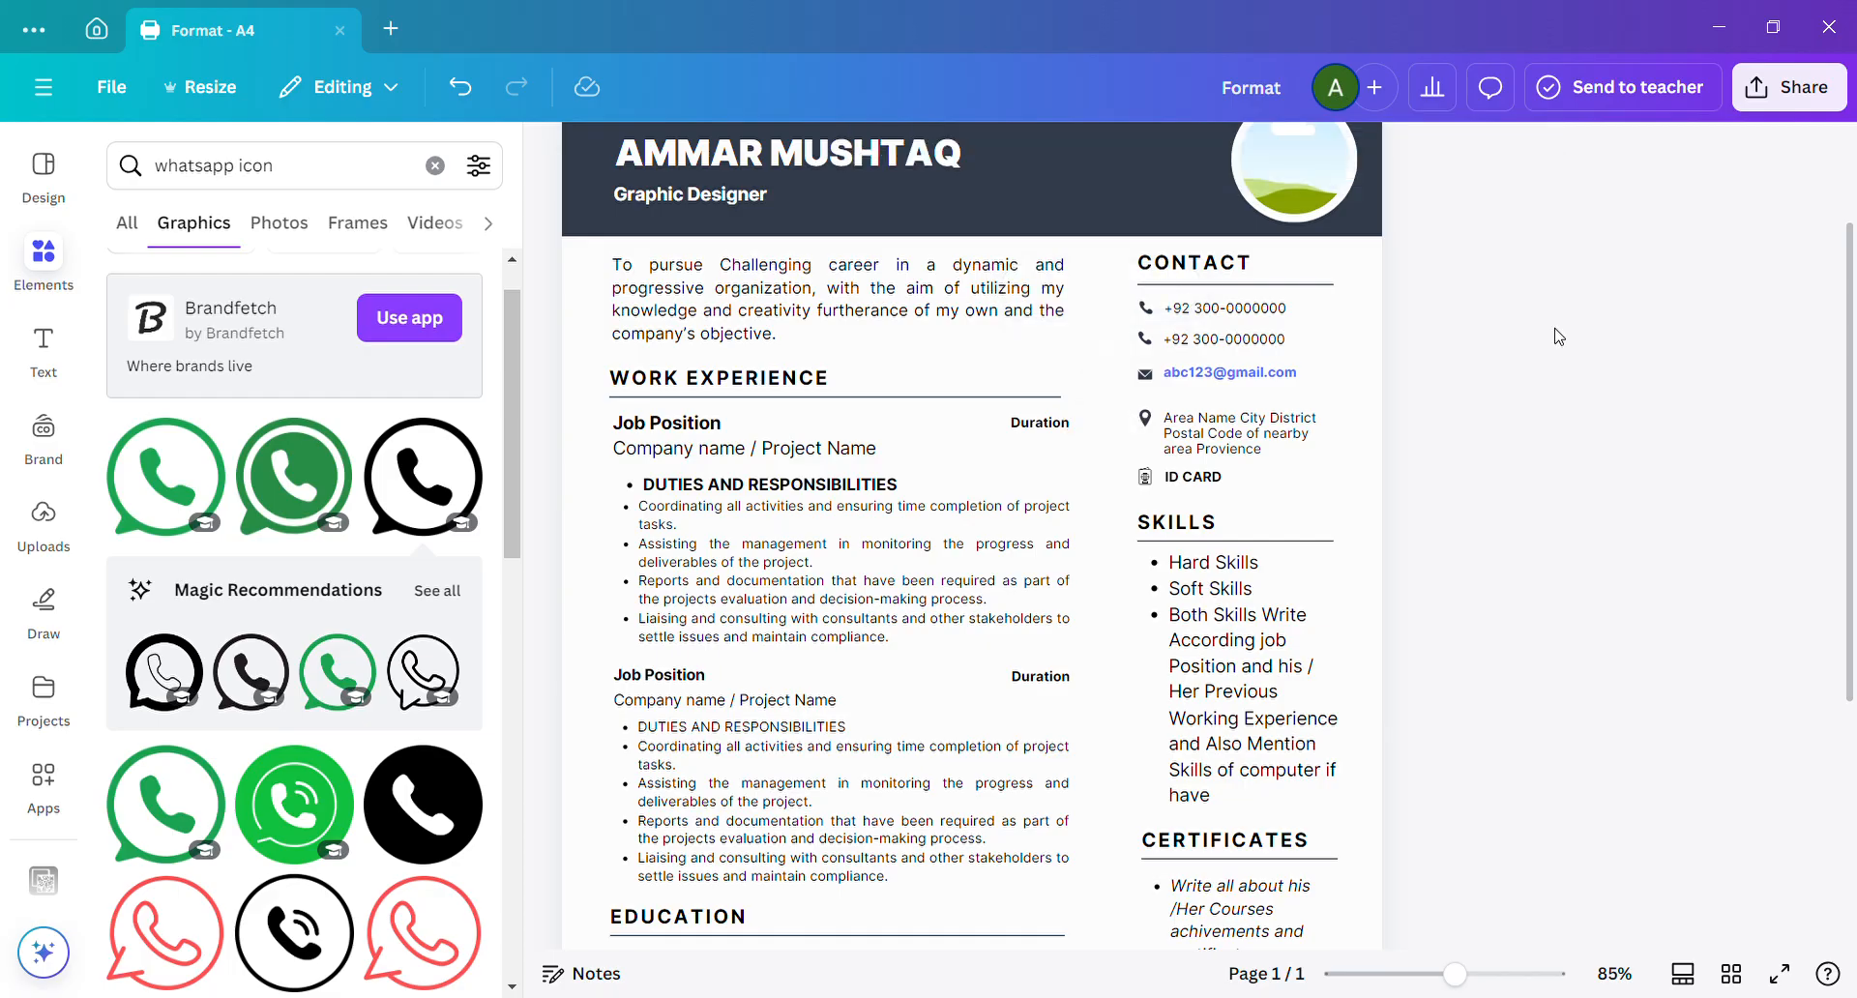
Recolor the small WhatsApp icon beside the contact details to black #000000.
click(1103, 351)
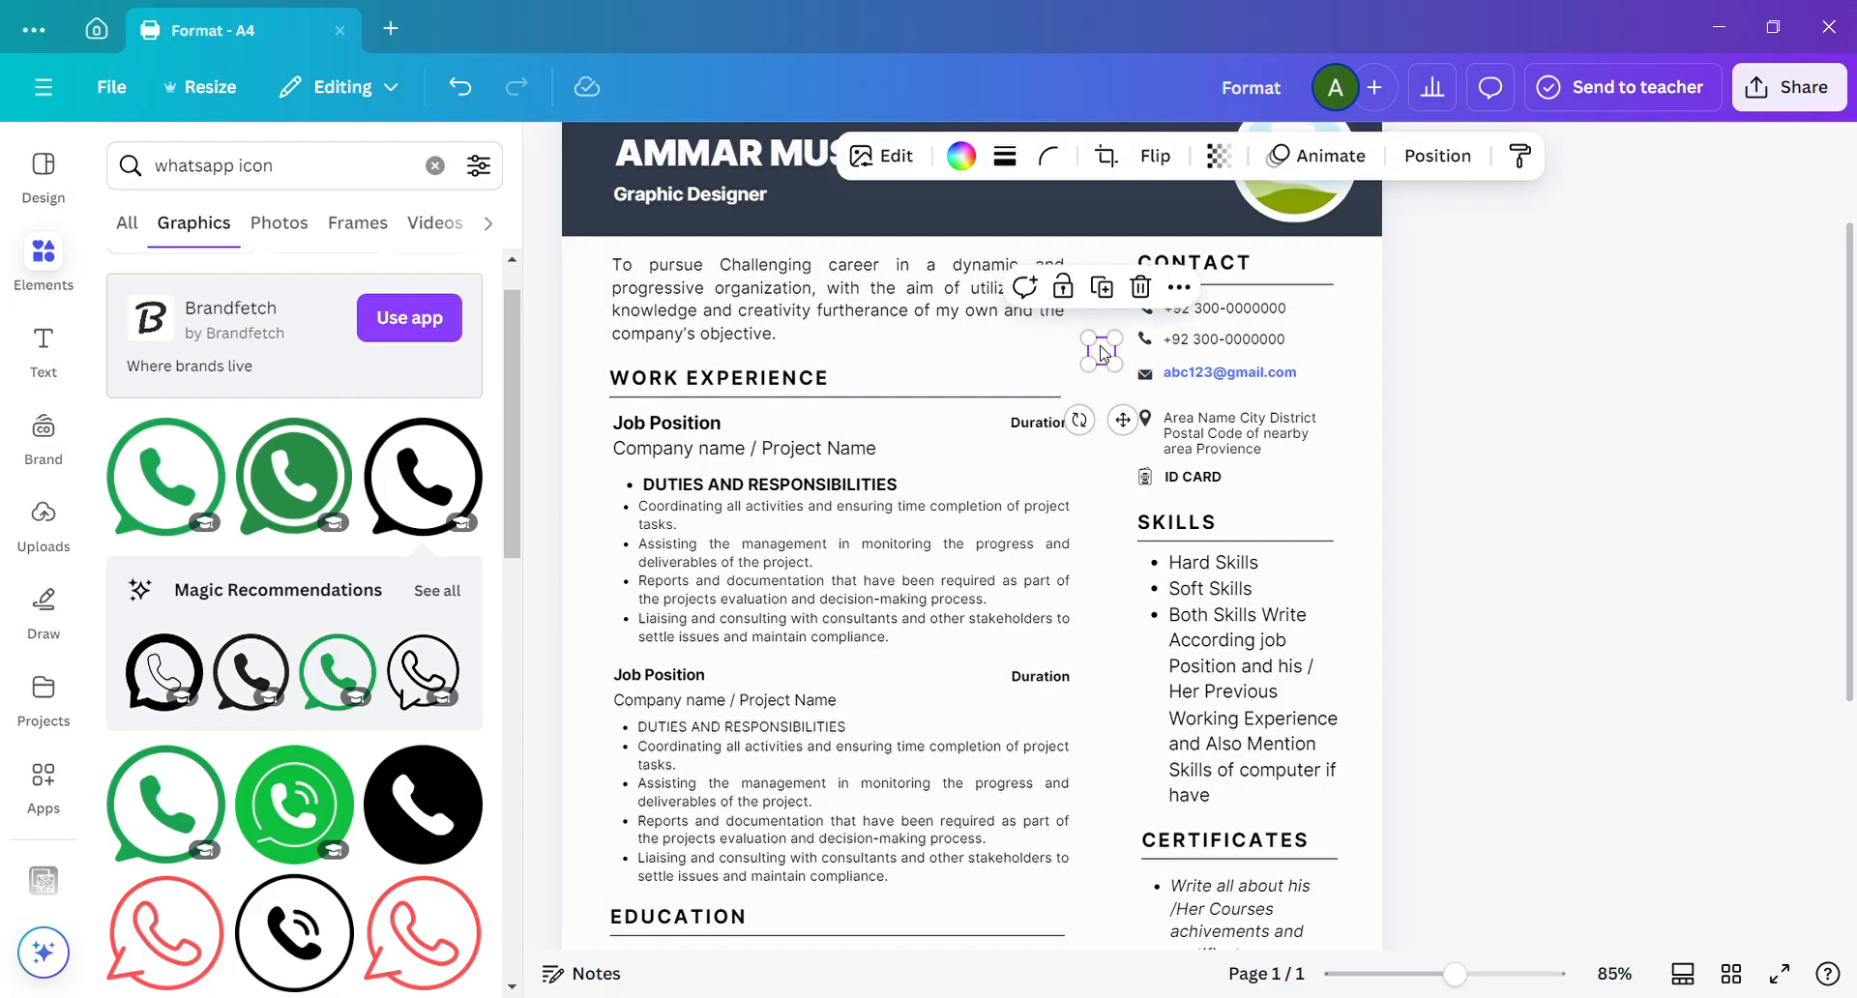
click(966, 162)
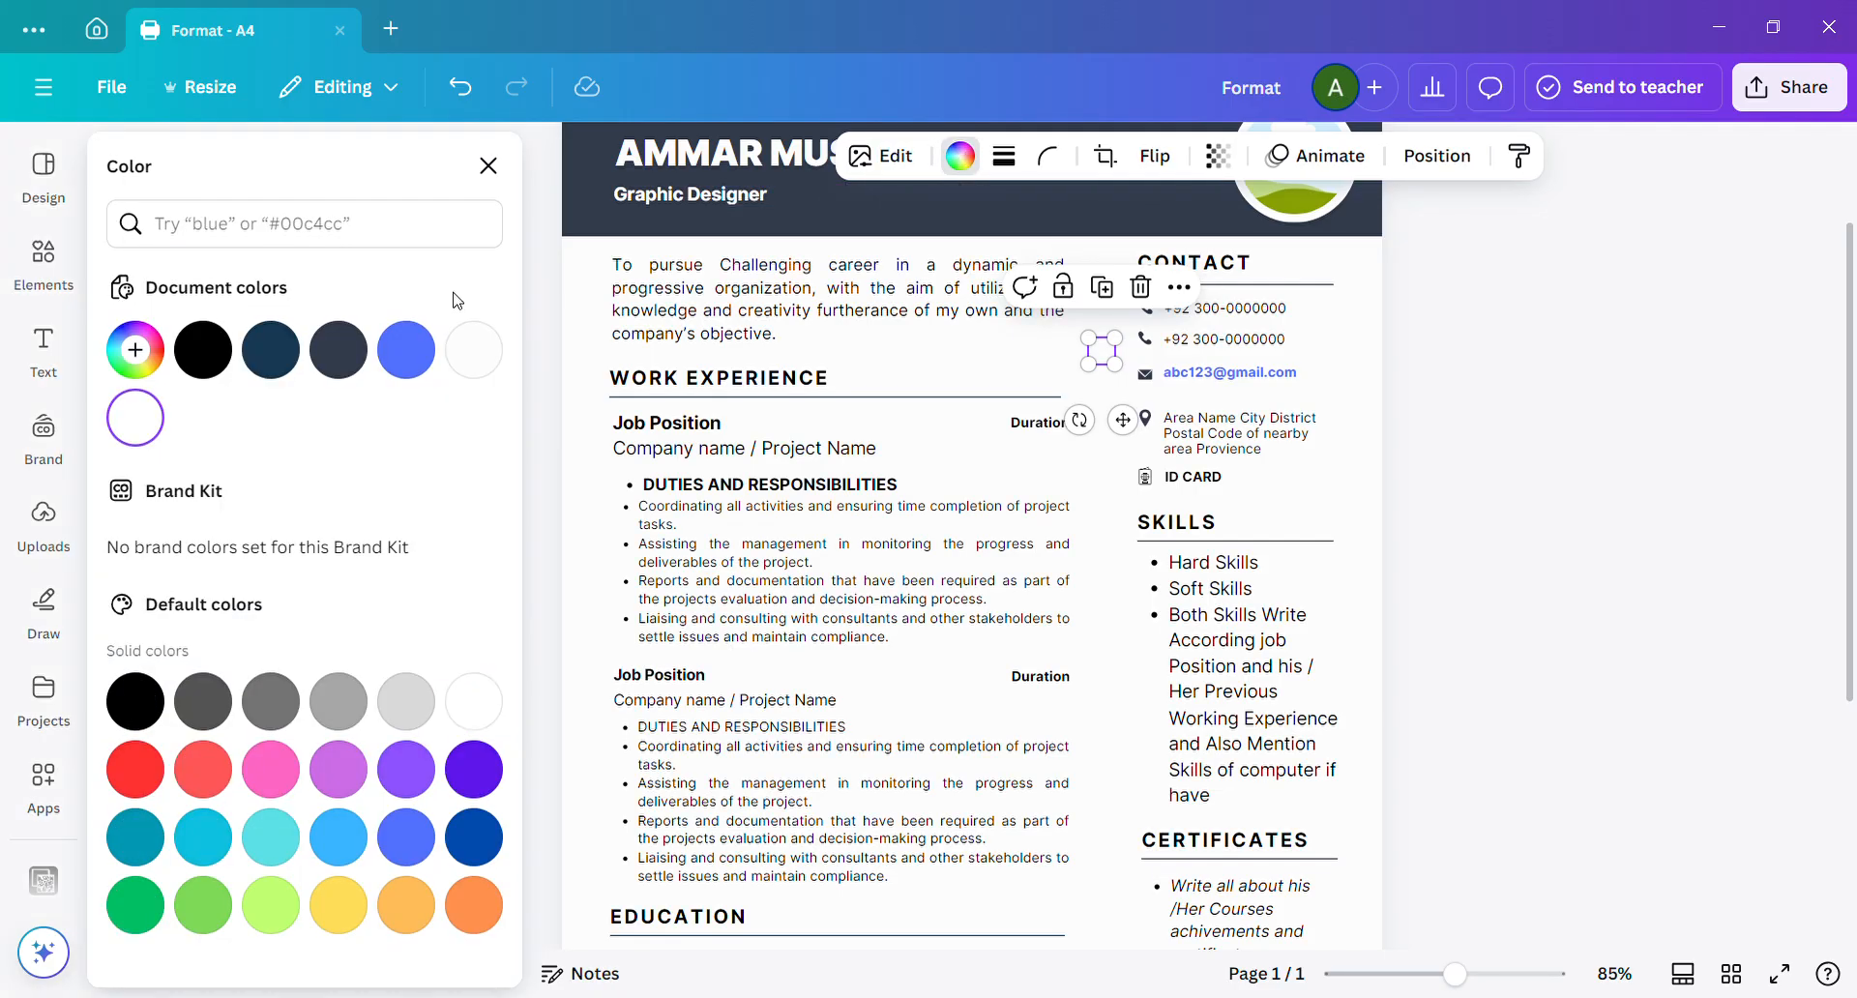
click(203, 354)
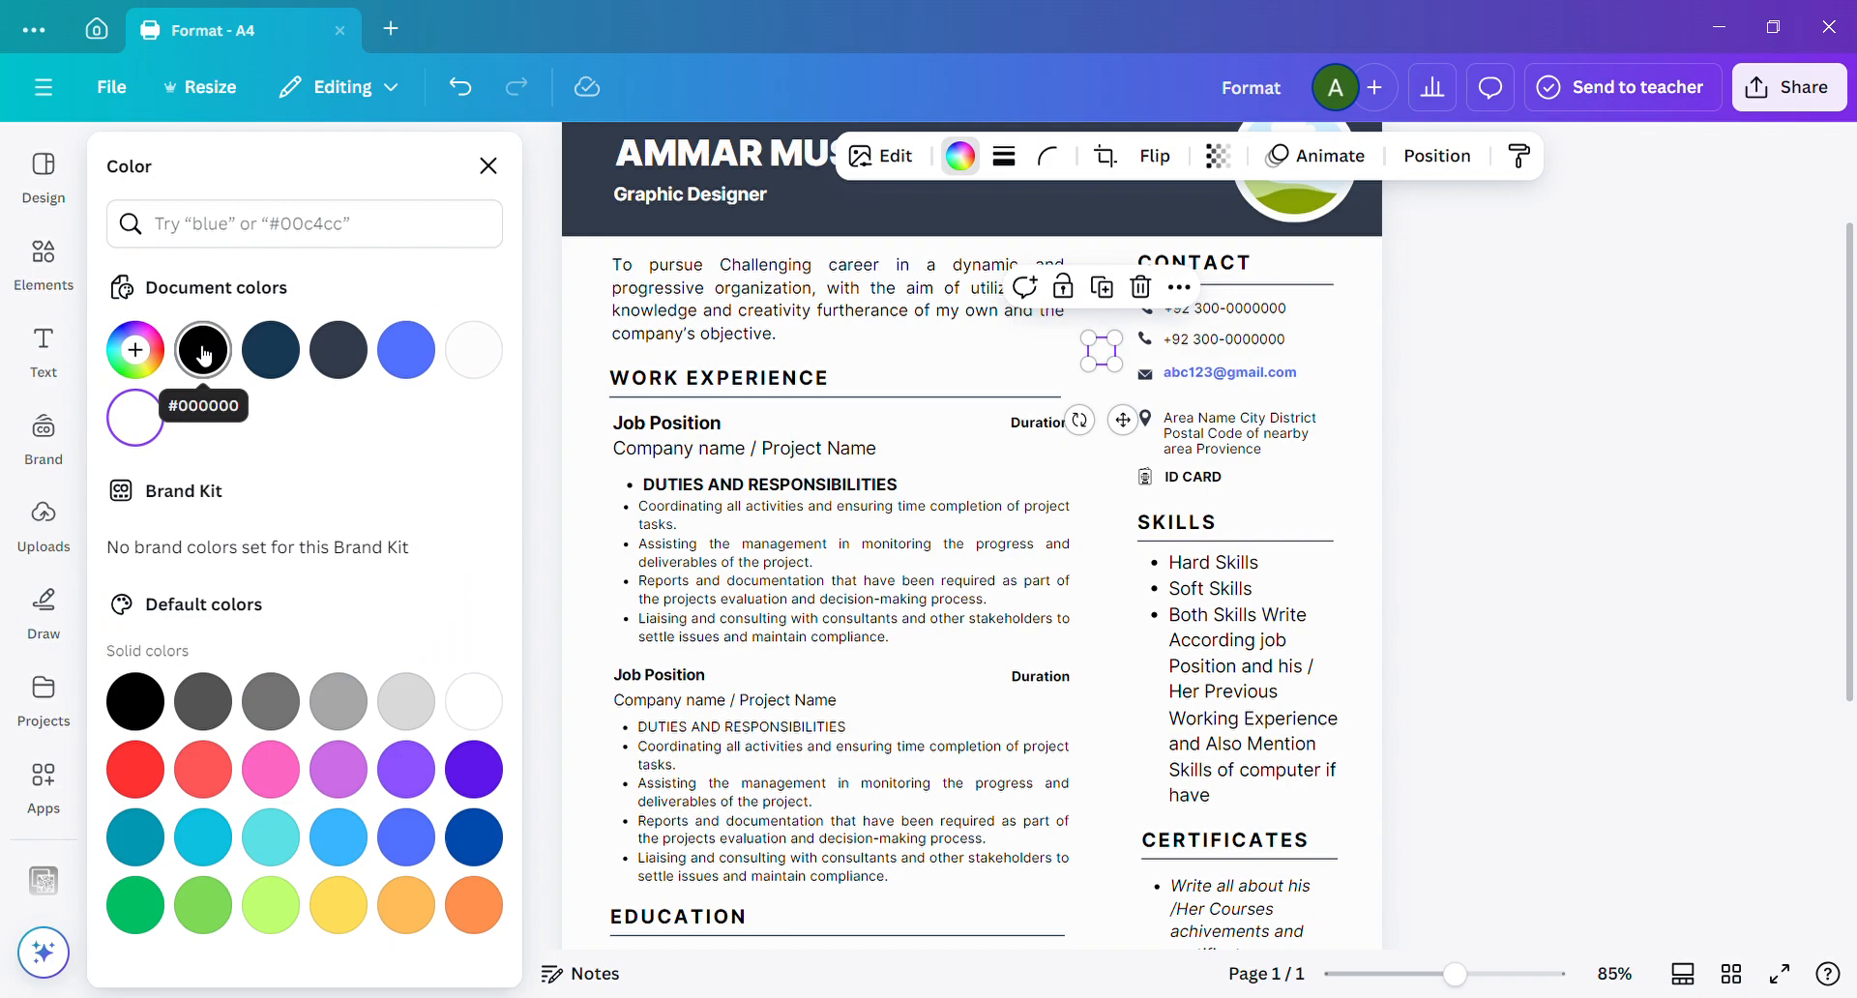
click(203, 354)
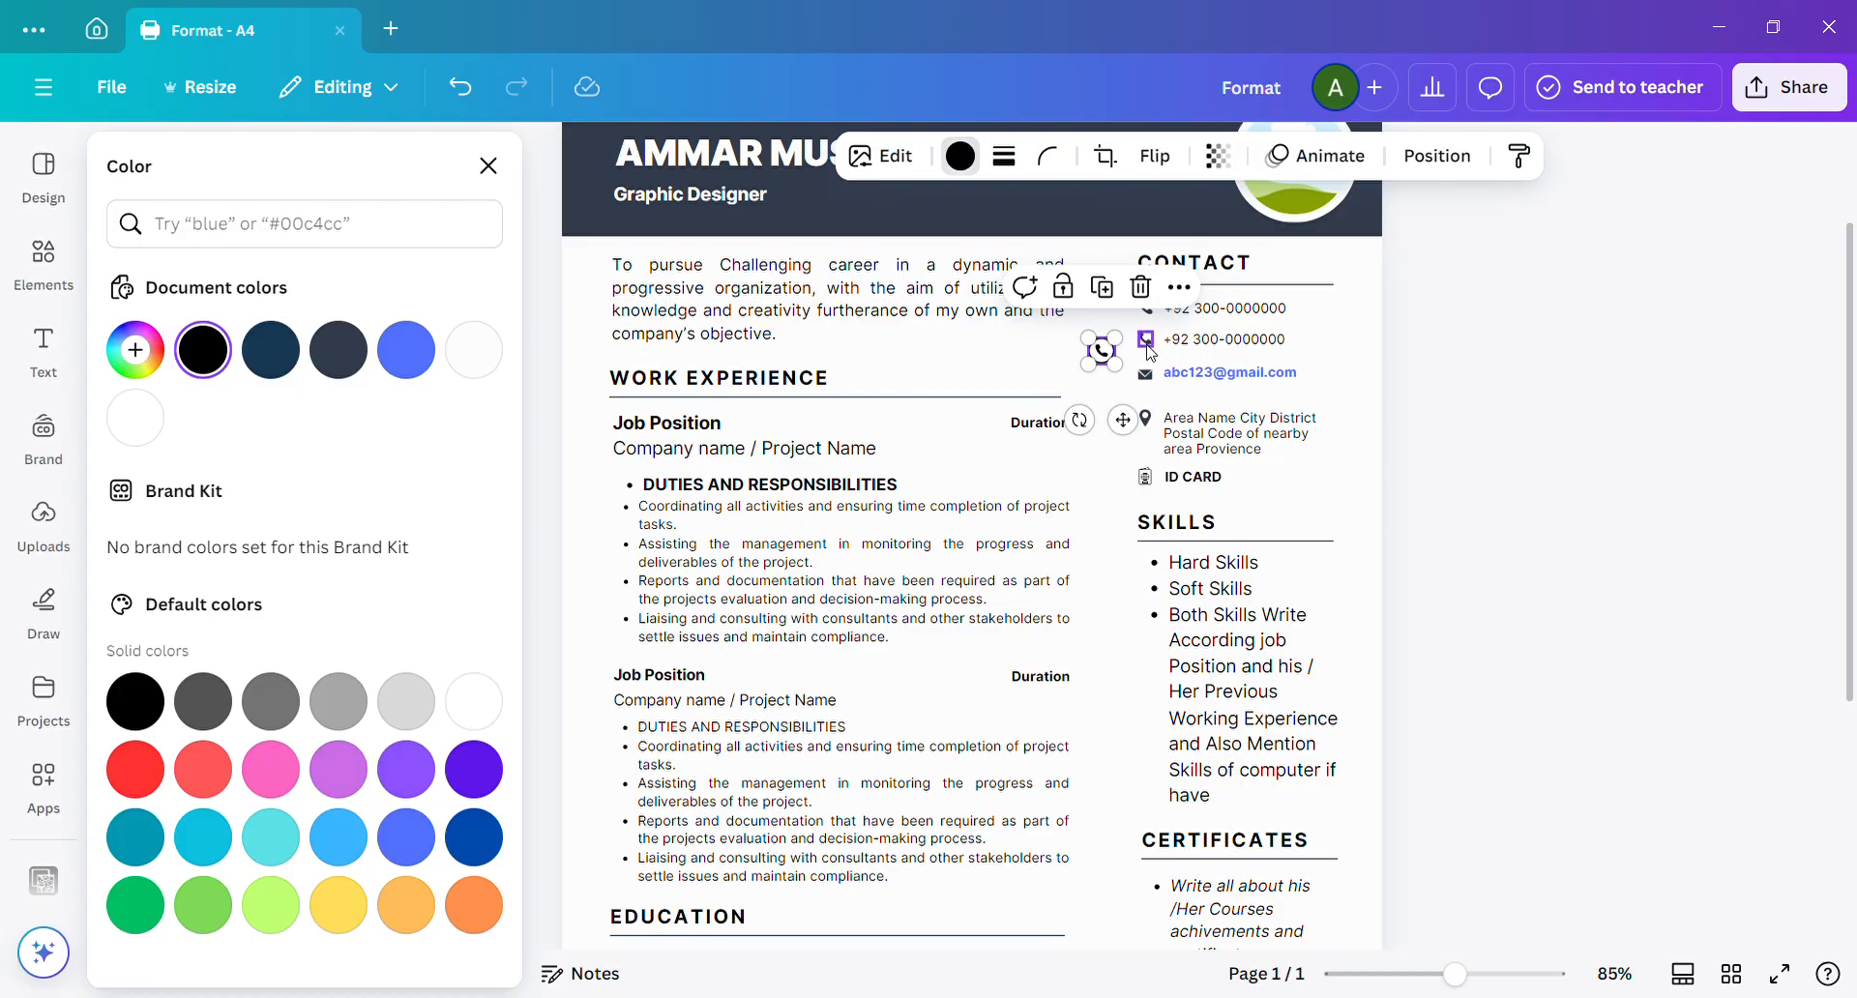
Replace the second contact number's phone icon with the WhatsApp icon, resized to match the neighbouring contact icons.
click(1154, 351)
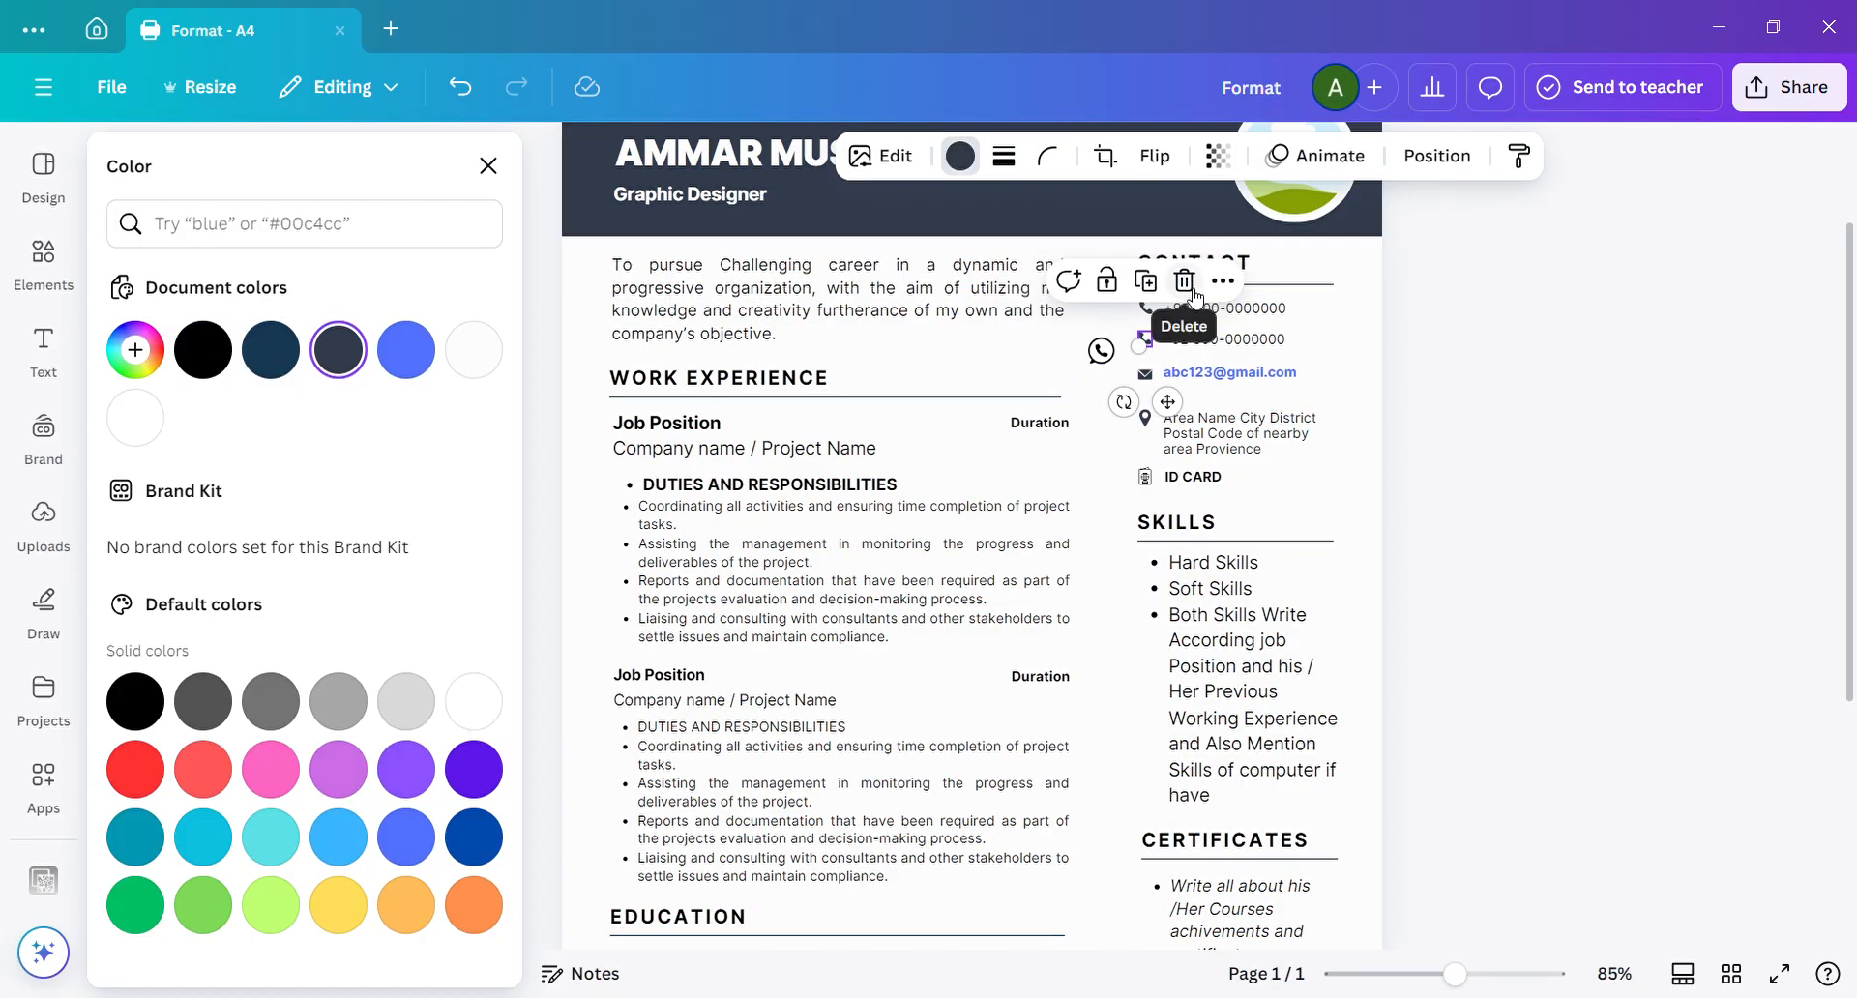
click(1095, 362)
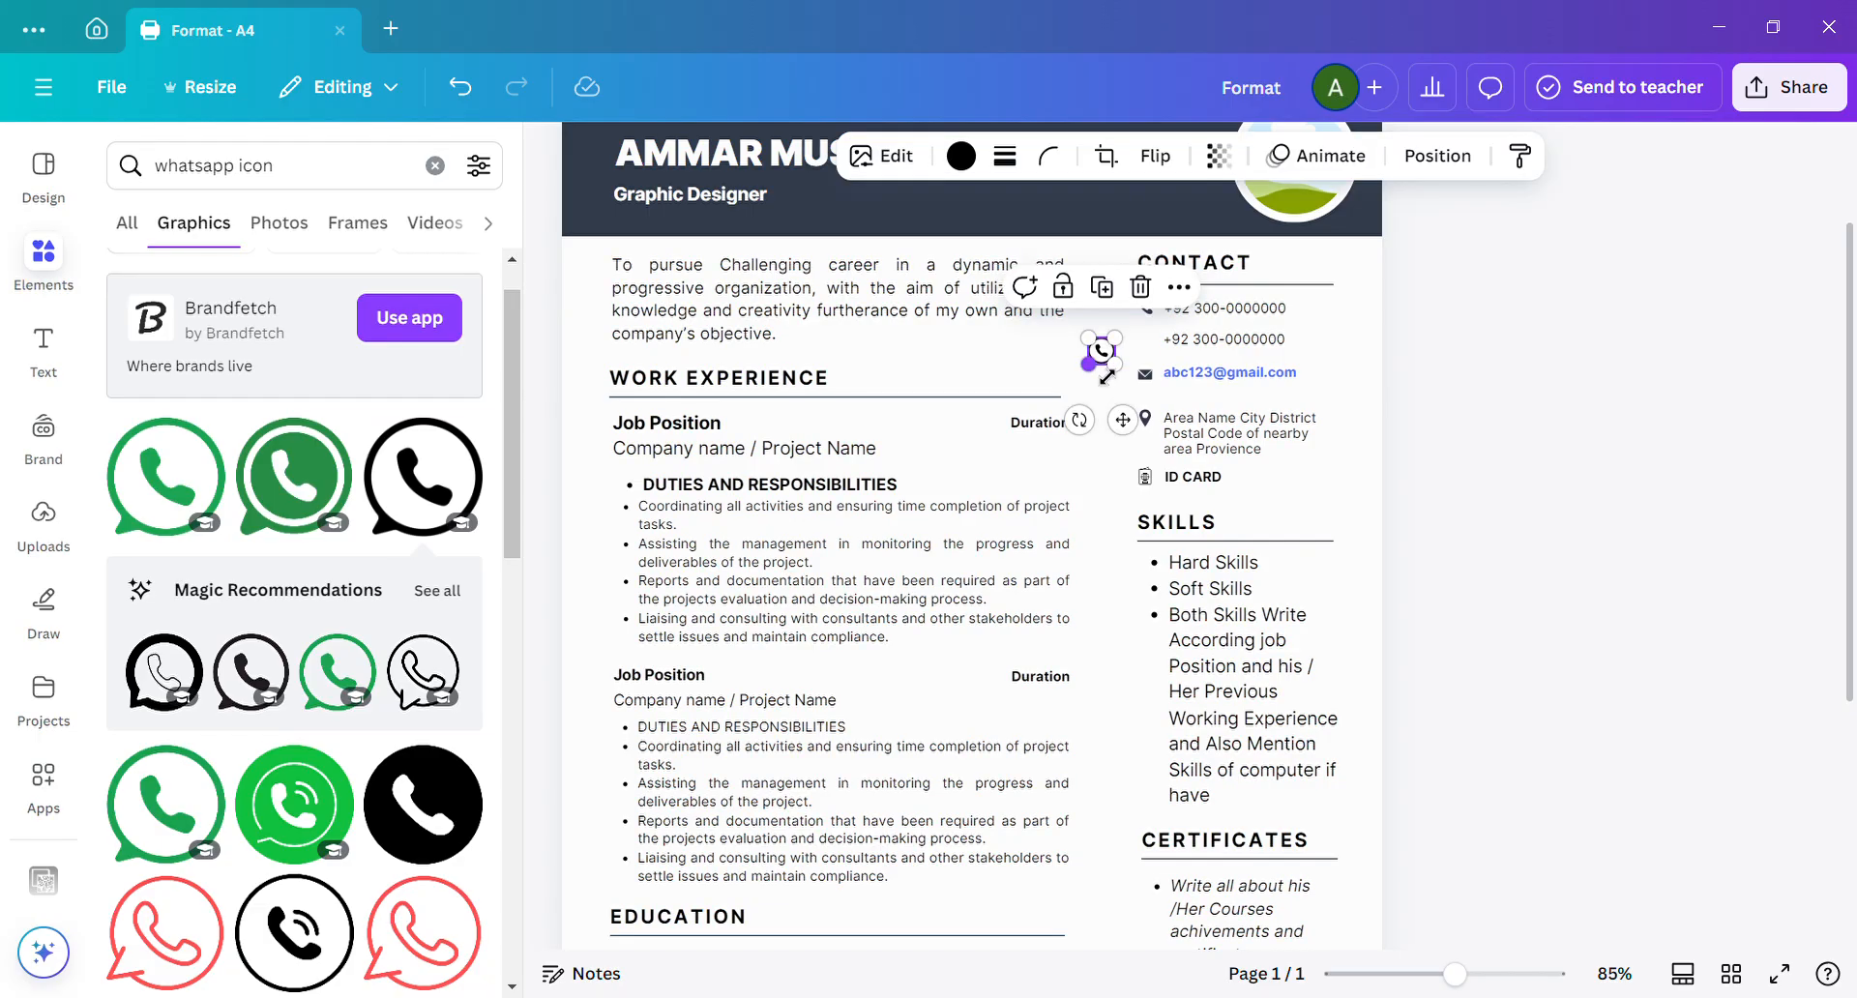
drag(1105, 380, 1181, 418)
click(1074, 355)
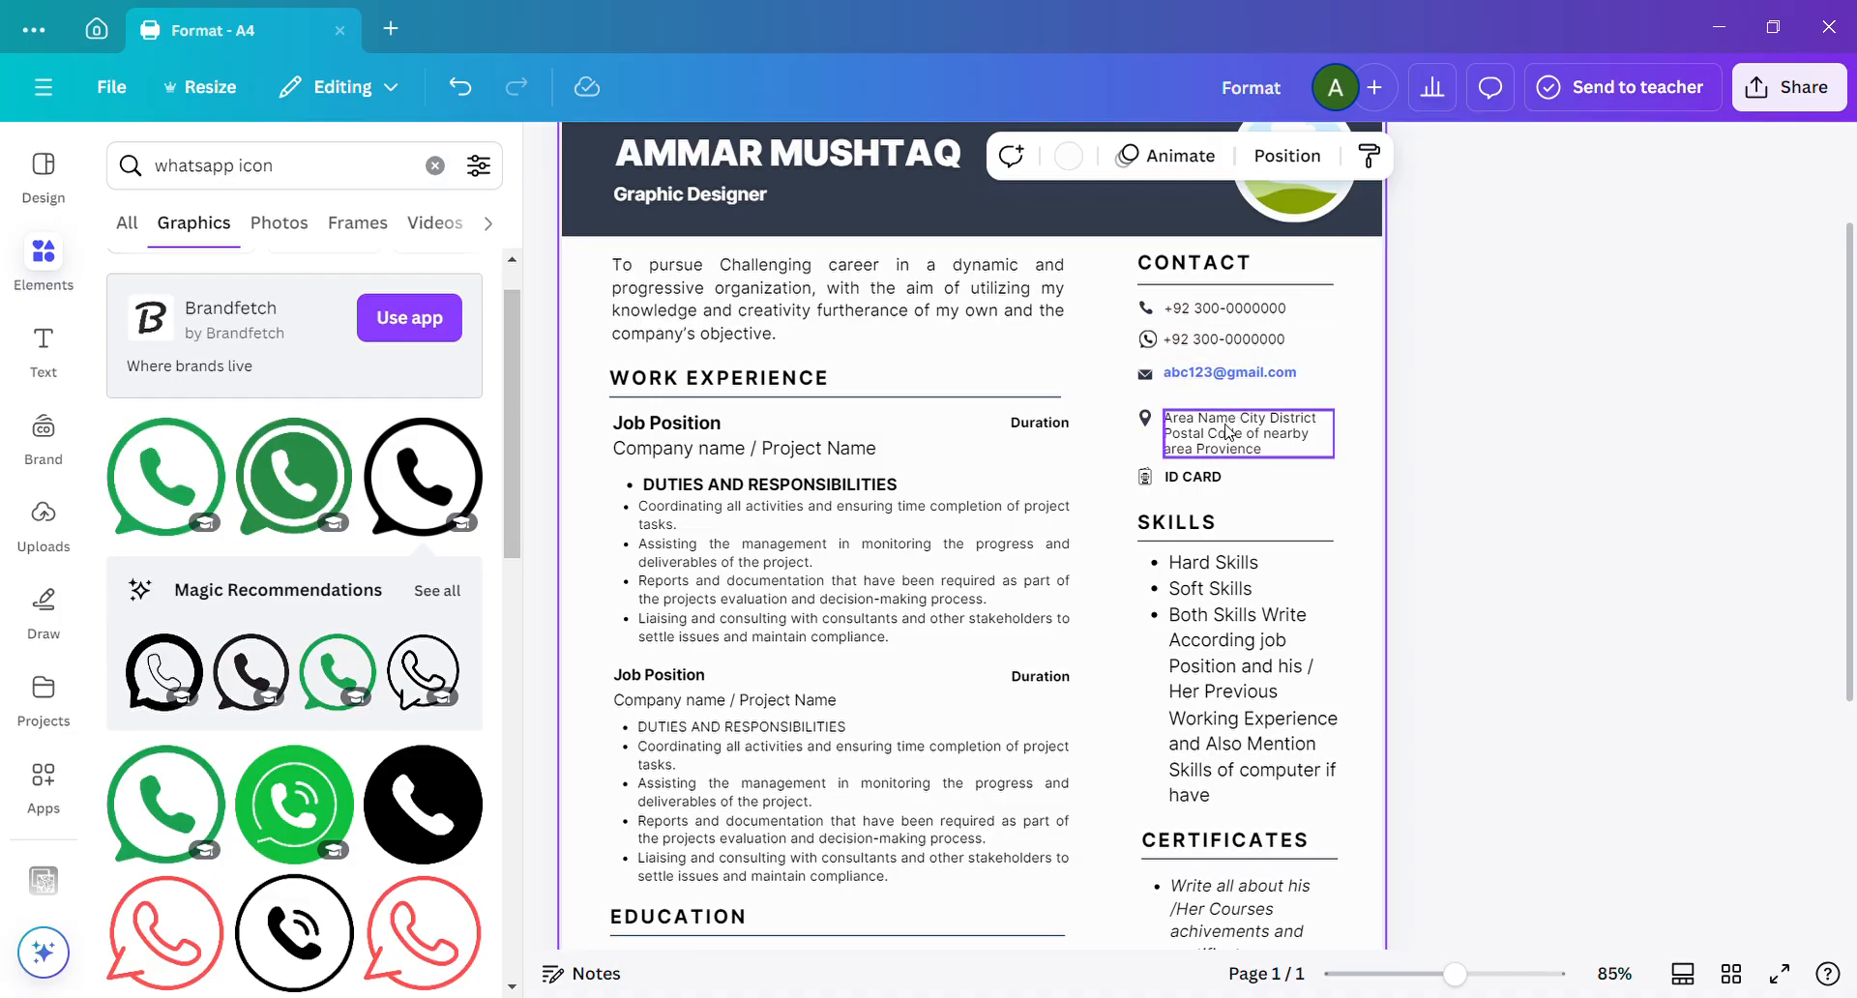
Nudge the location icon and address text up together, closer to the e-mail line in the contact section.
drag(1129, 395, 1204, 437)
key(Up)
key(Up)
key(Up)
key(Up)
key(Up)
key(Up)
key(Up)
key(Up)
key(Up)
key(Up)
key(Up)
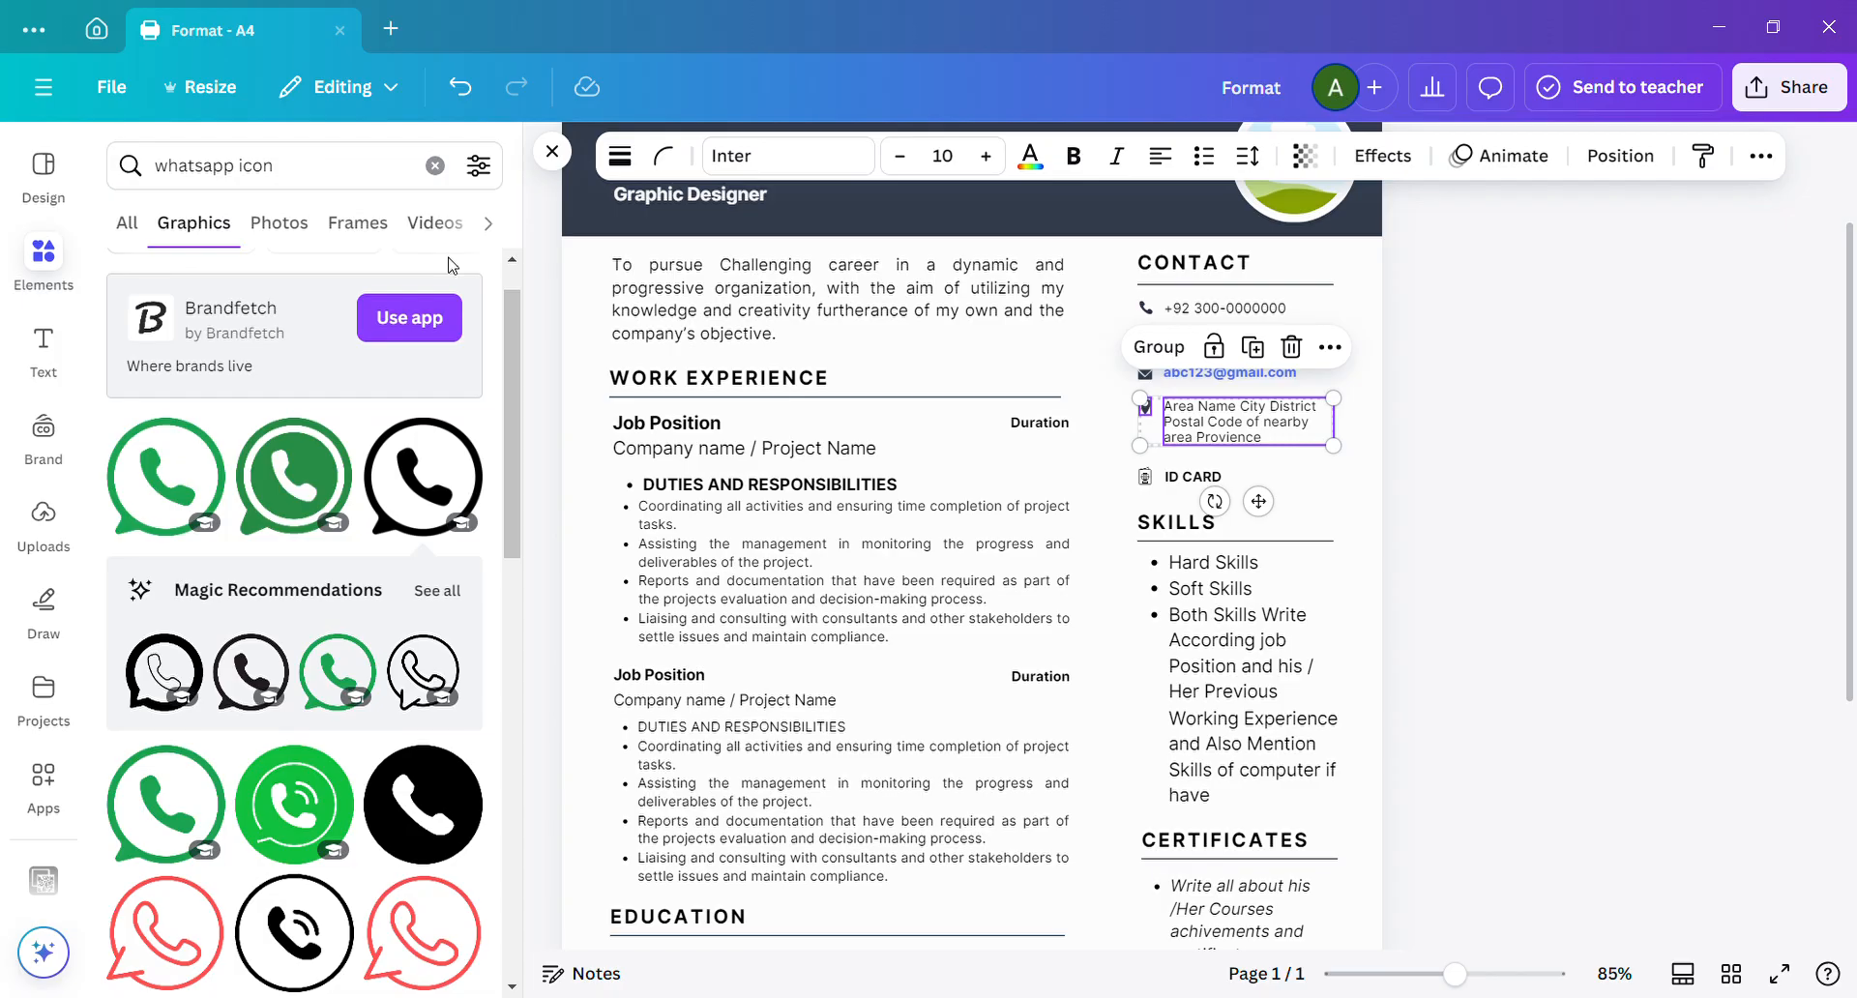
click(1457, 474)
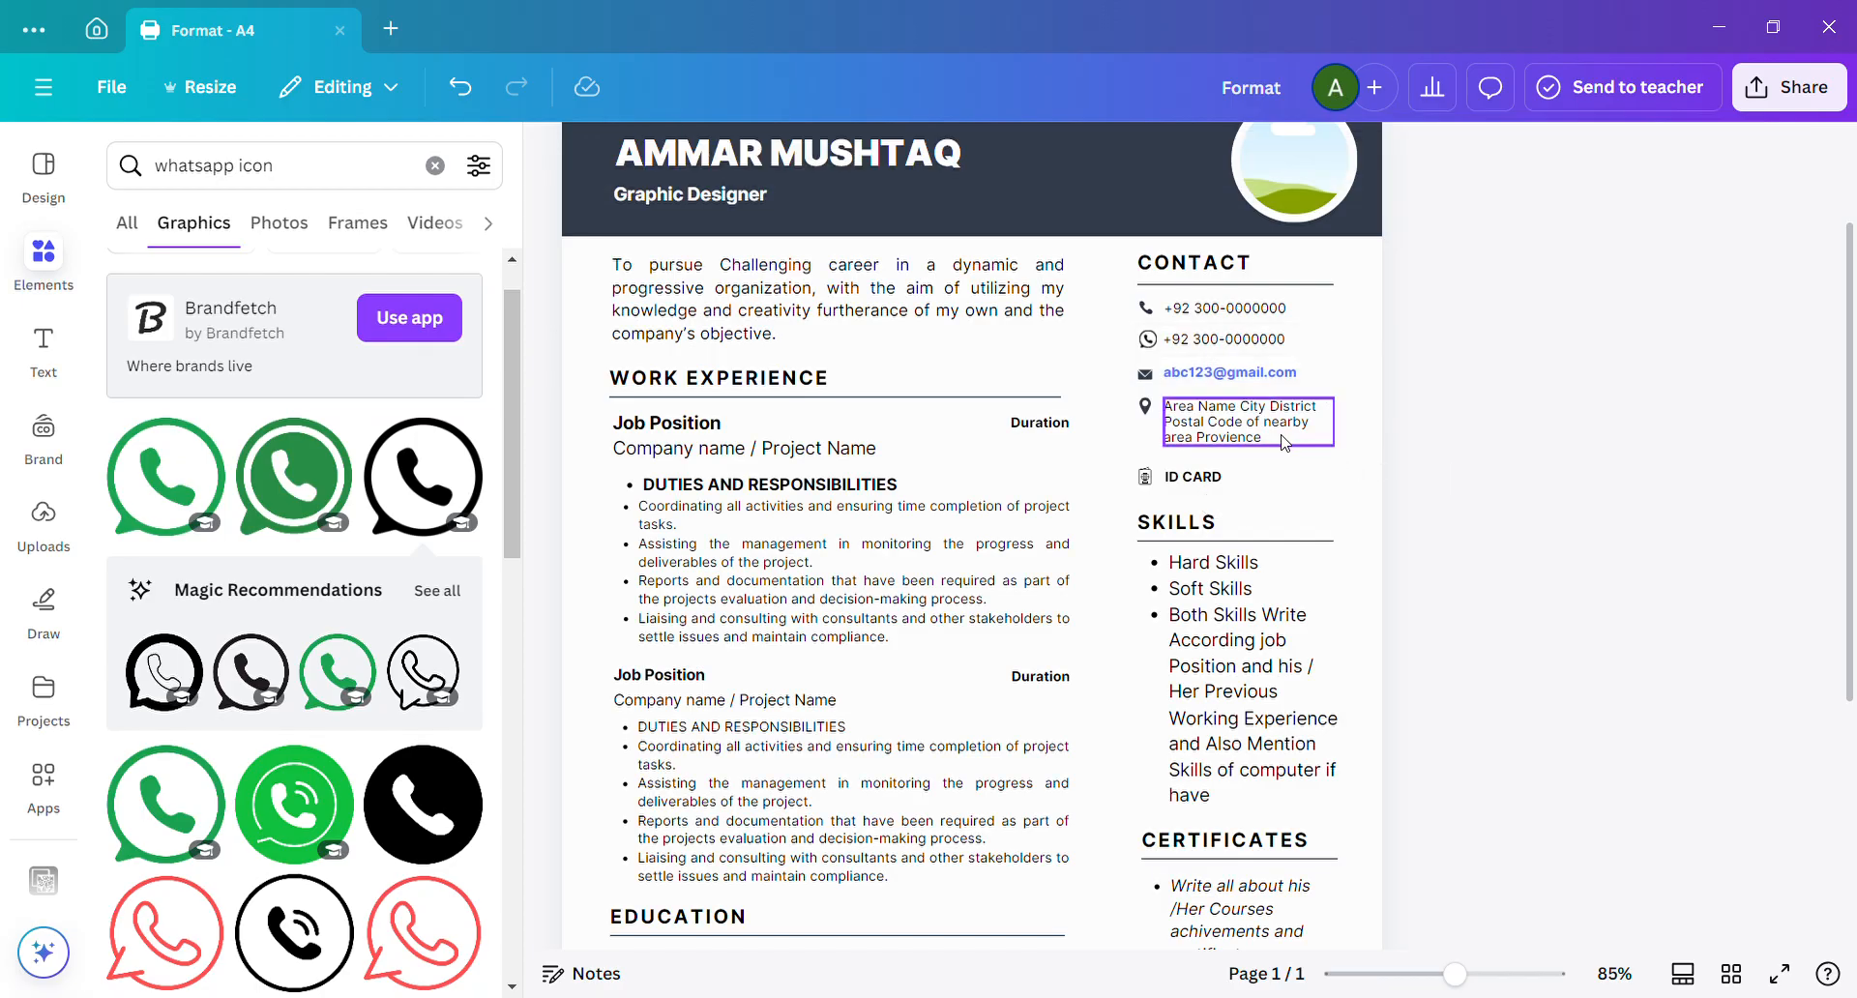
Replace the placeholder address in the contact section with "Area Name St. P/O Postal Code".
double_click(1283, 443)
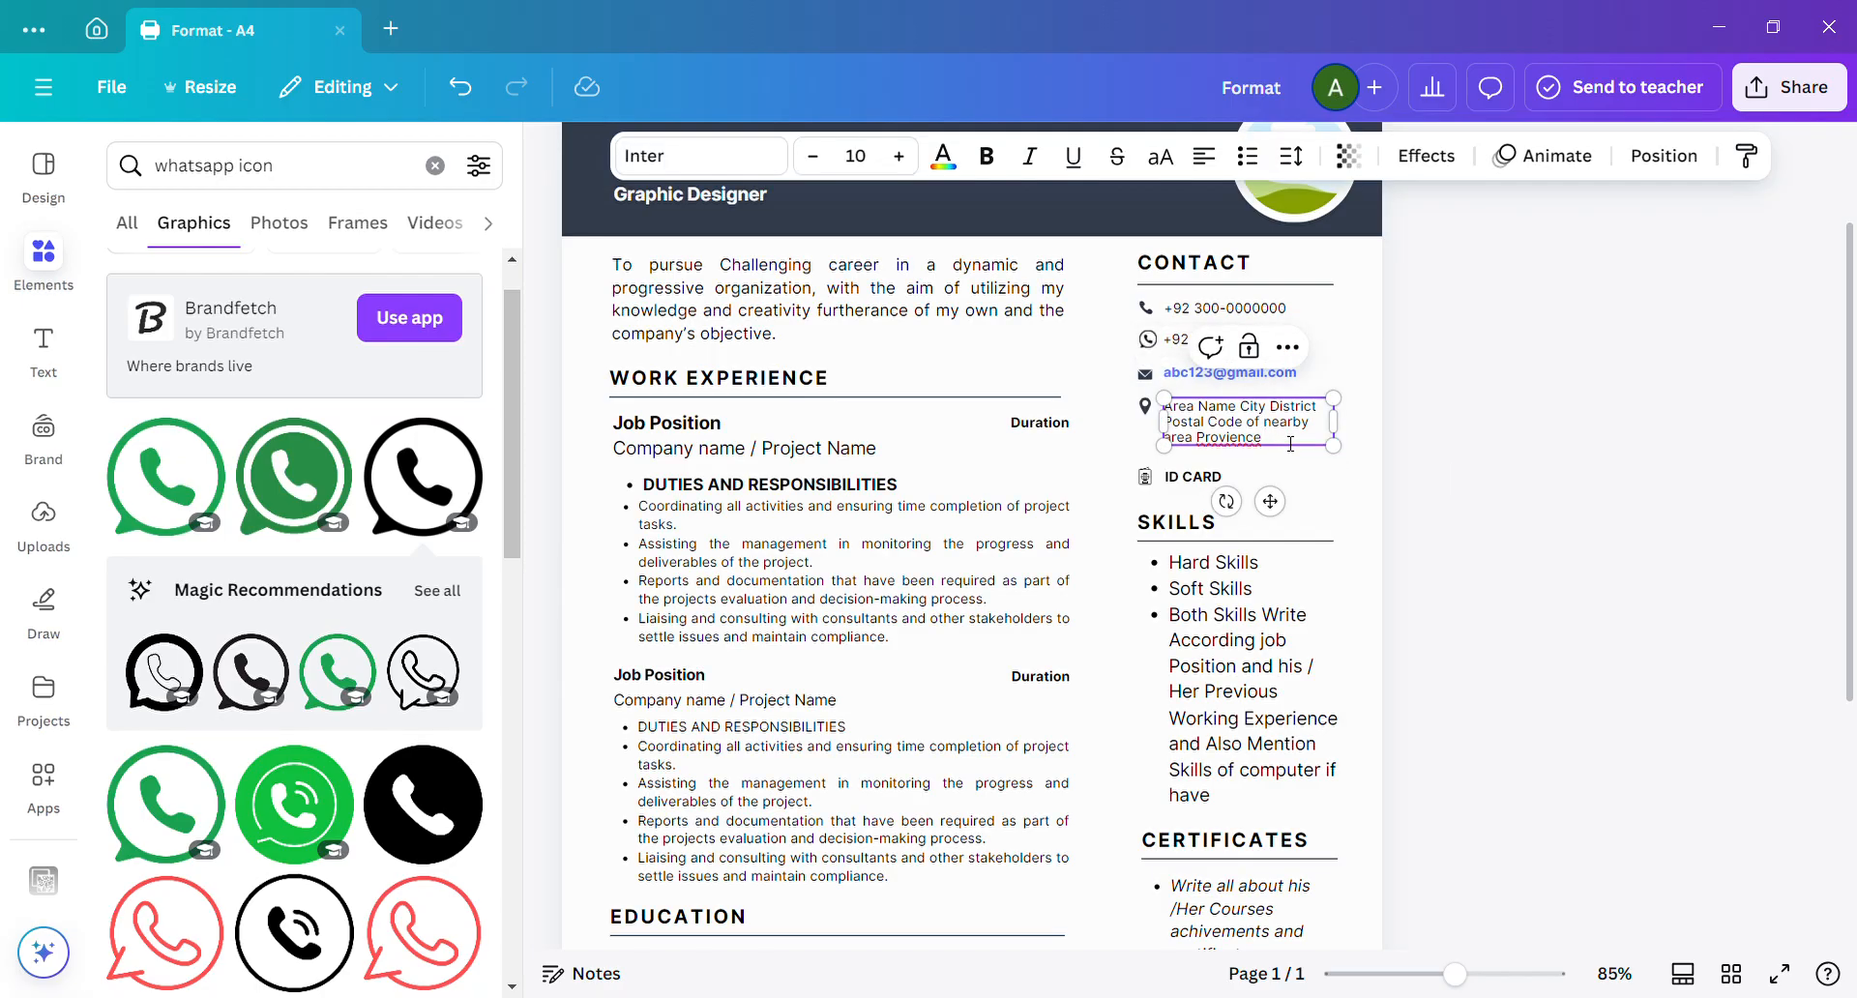
key(ctrl+a)
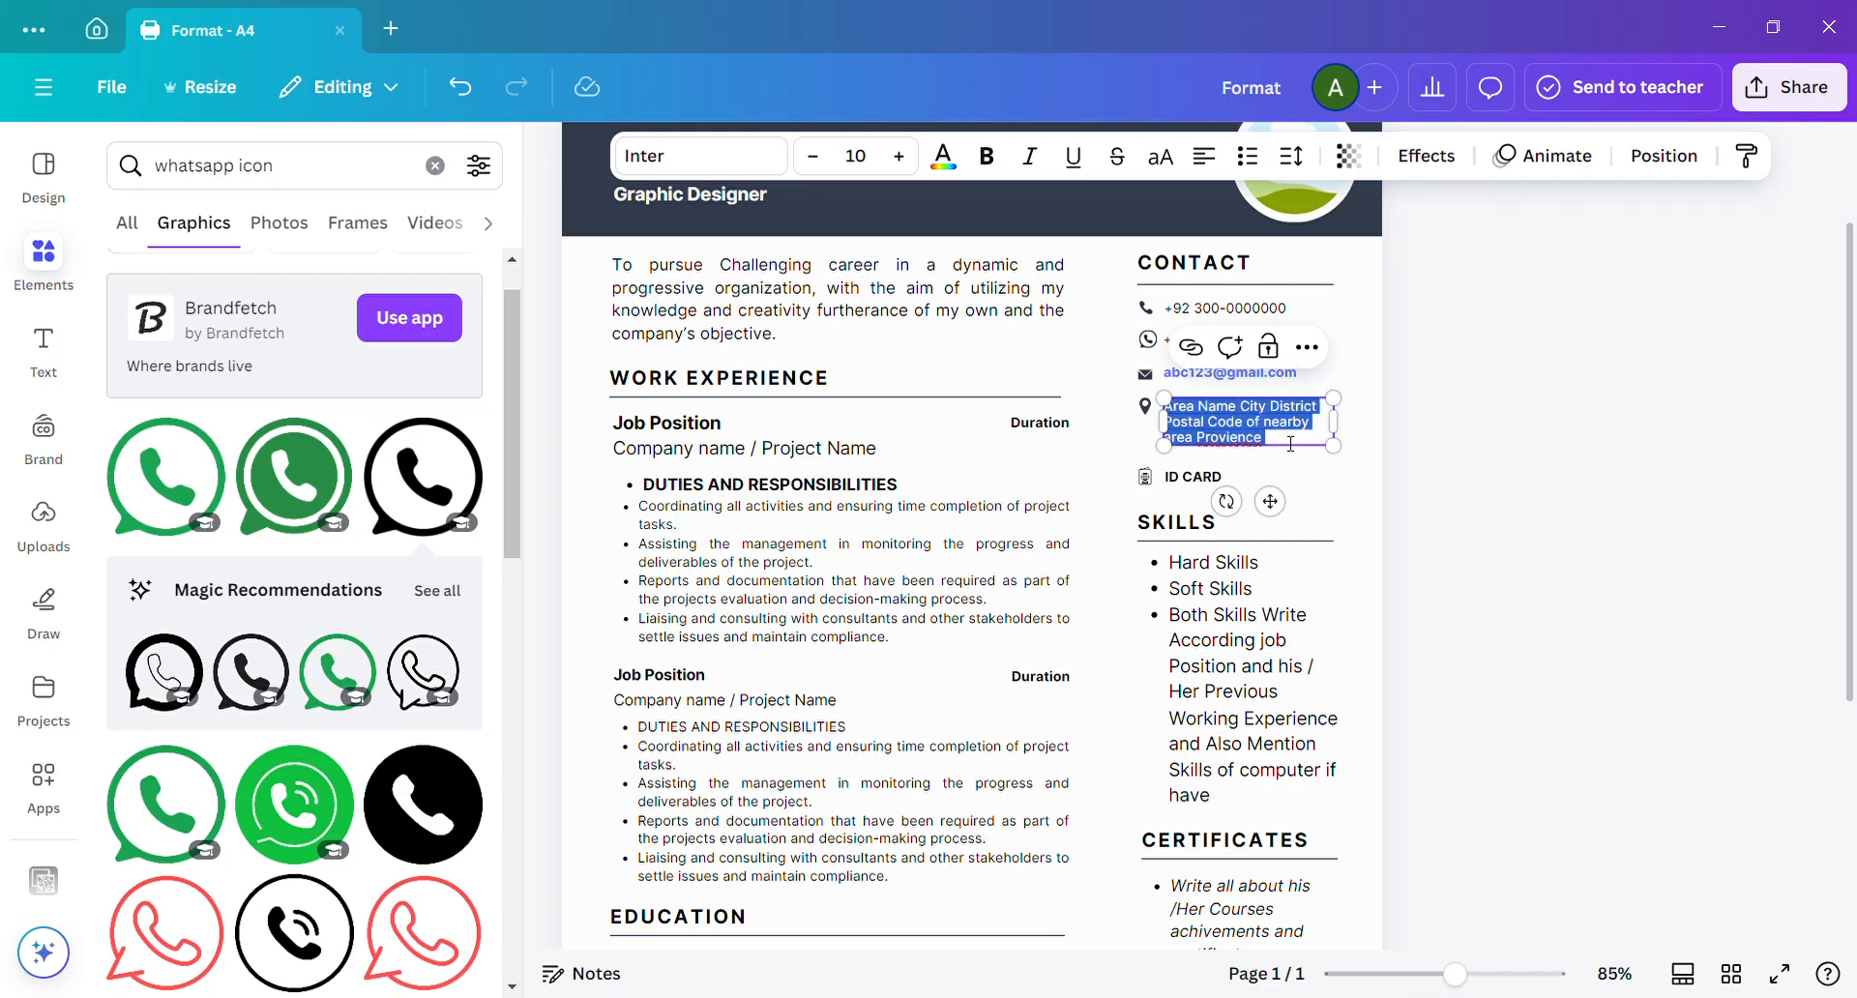
text(Area)
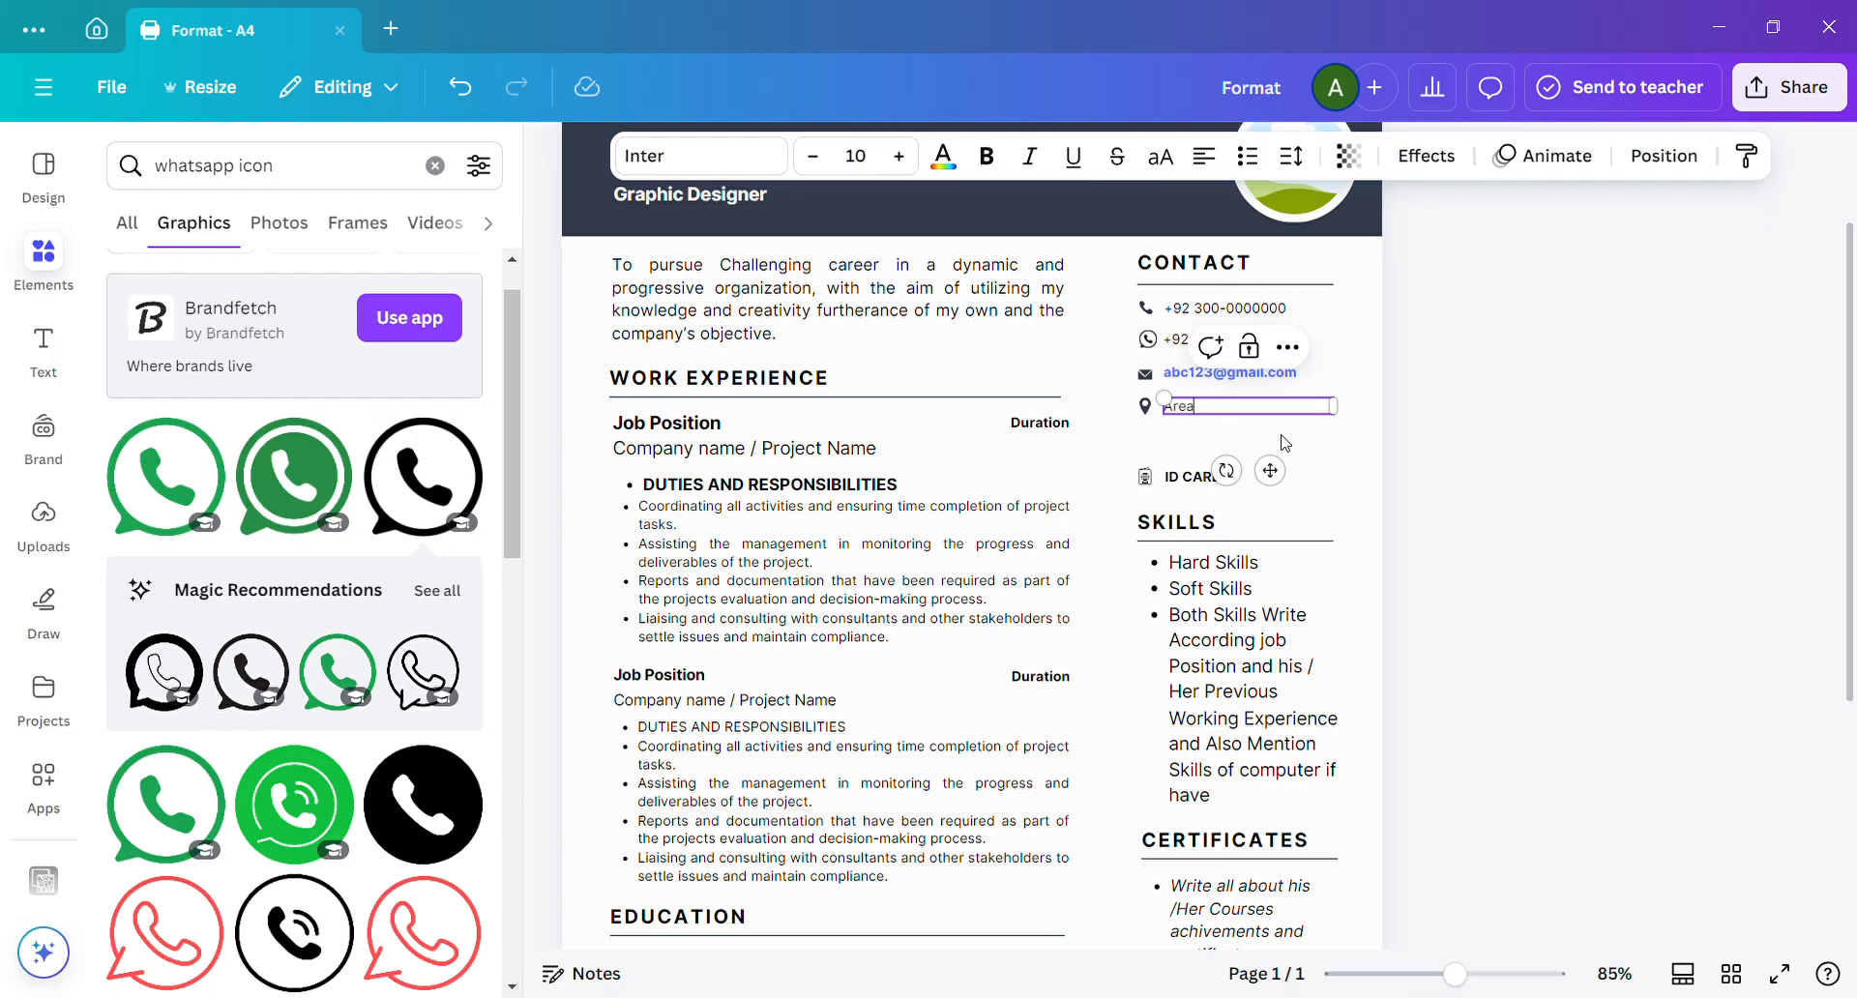
text( Name St.)
text(/)
key(BackSpace)
text(P/O)
text(Postal Code)
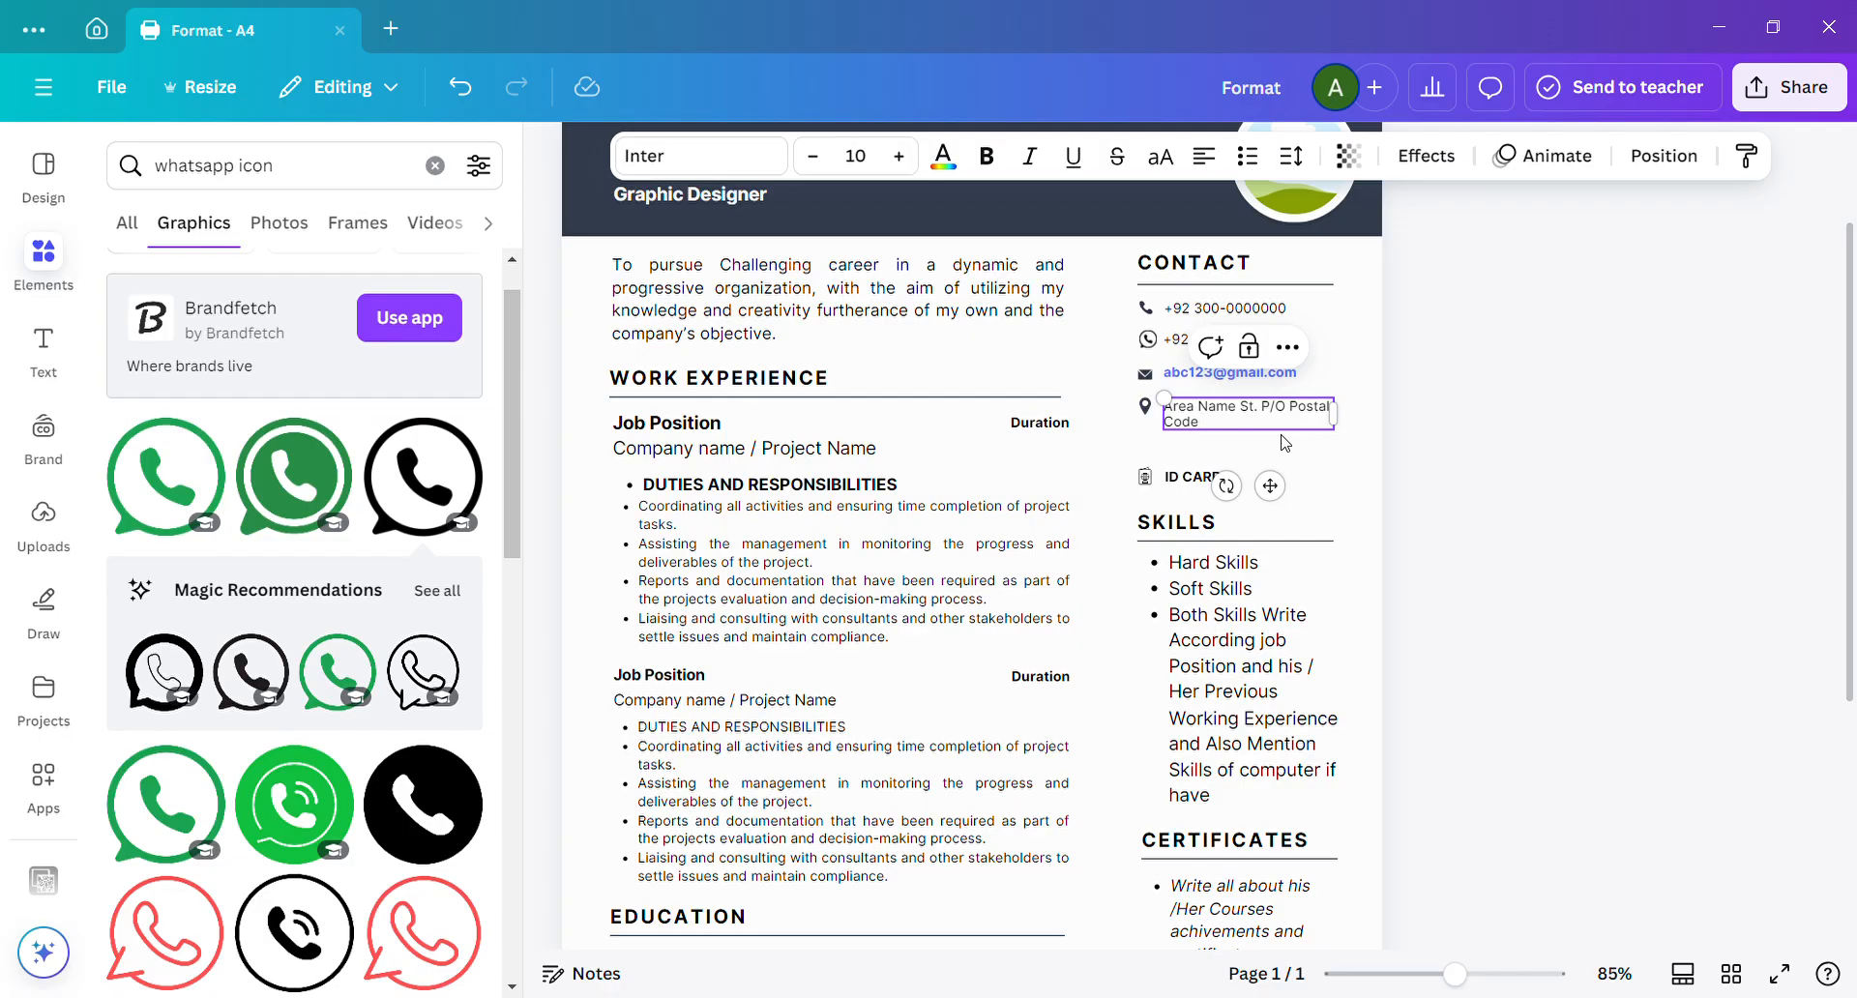
text( Nearby Ares)
Extend the contact address placeholder with "Nearby Area or City or P/O".
key(BackSpace)
text(a or City or)
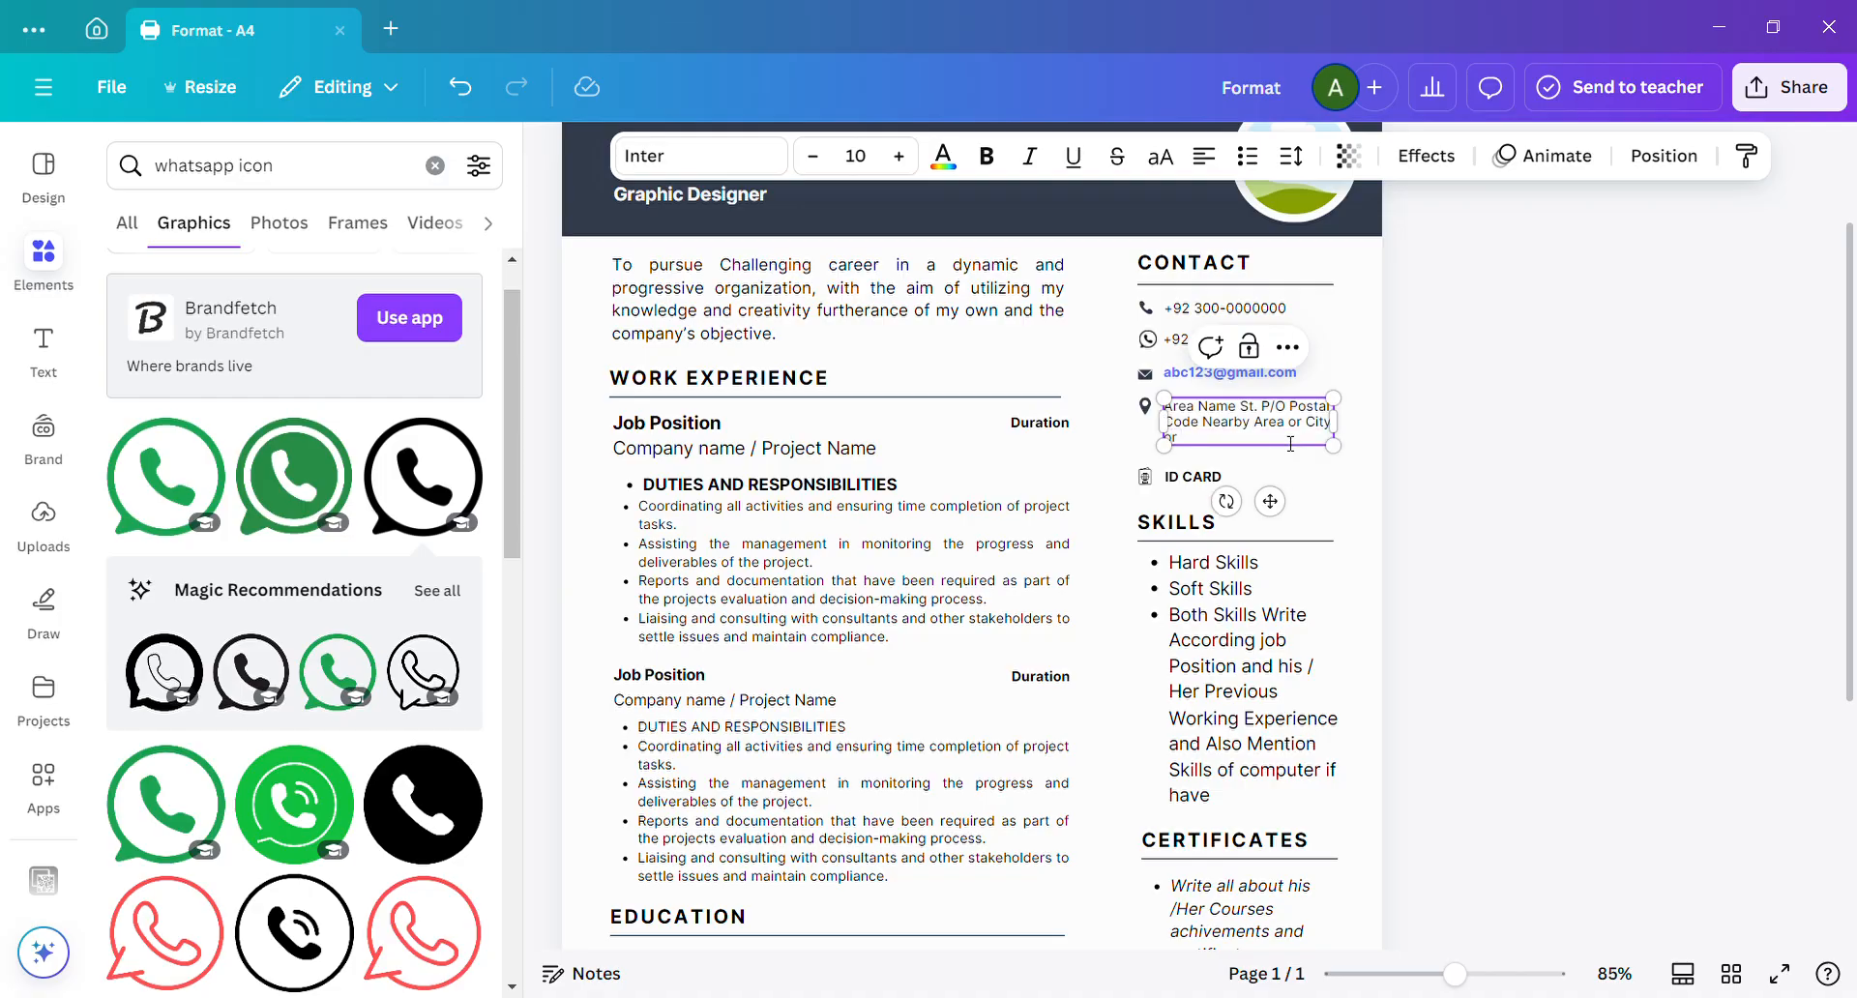
text( P/O)
click(1398, 461)
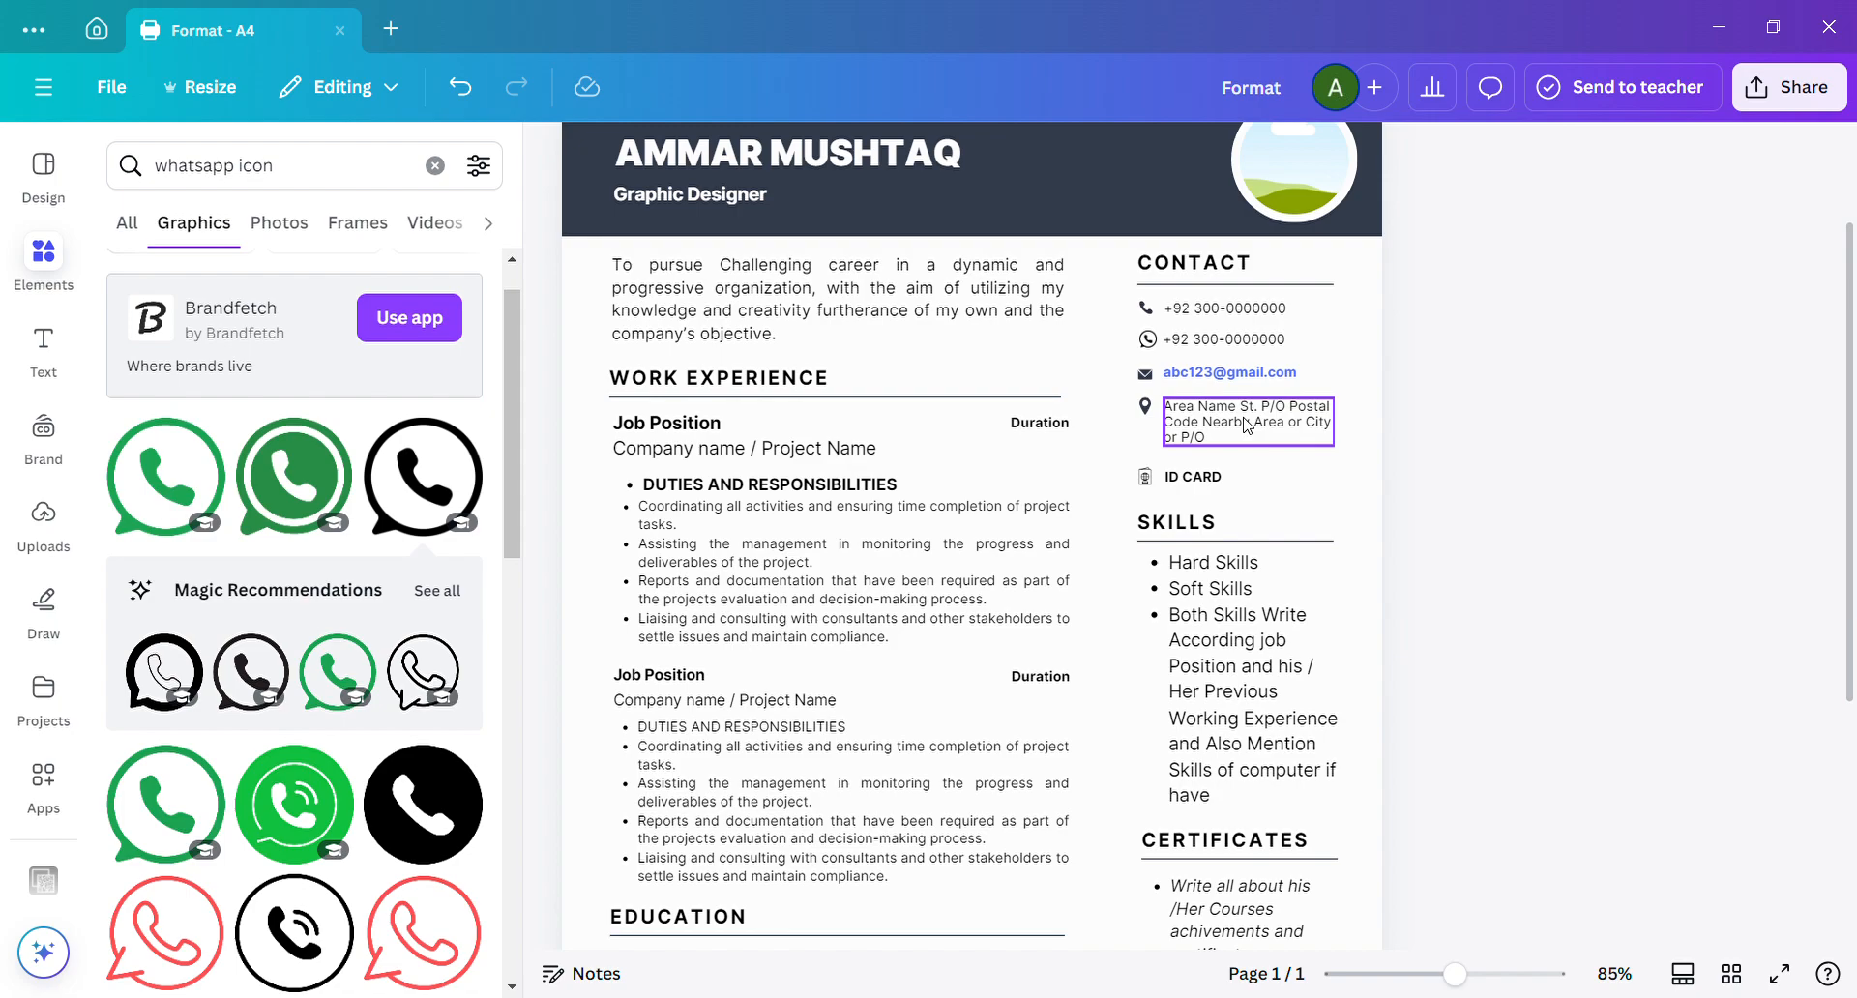
Replace the "ID CARD" label in the contact section with "Passport Number".
double_click(1190, 484)
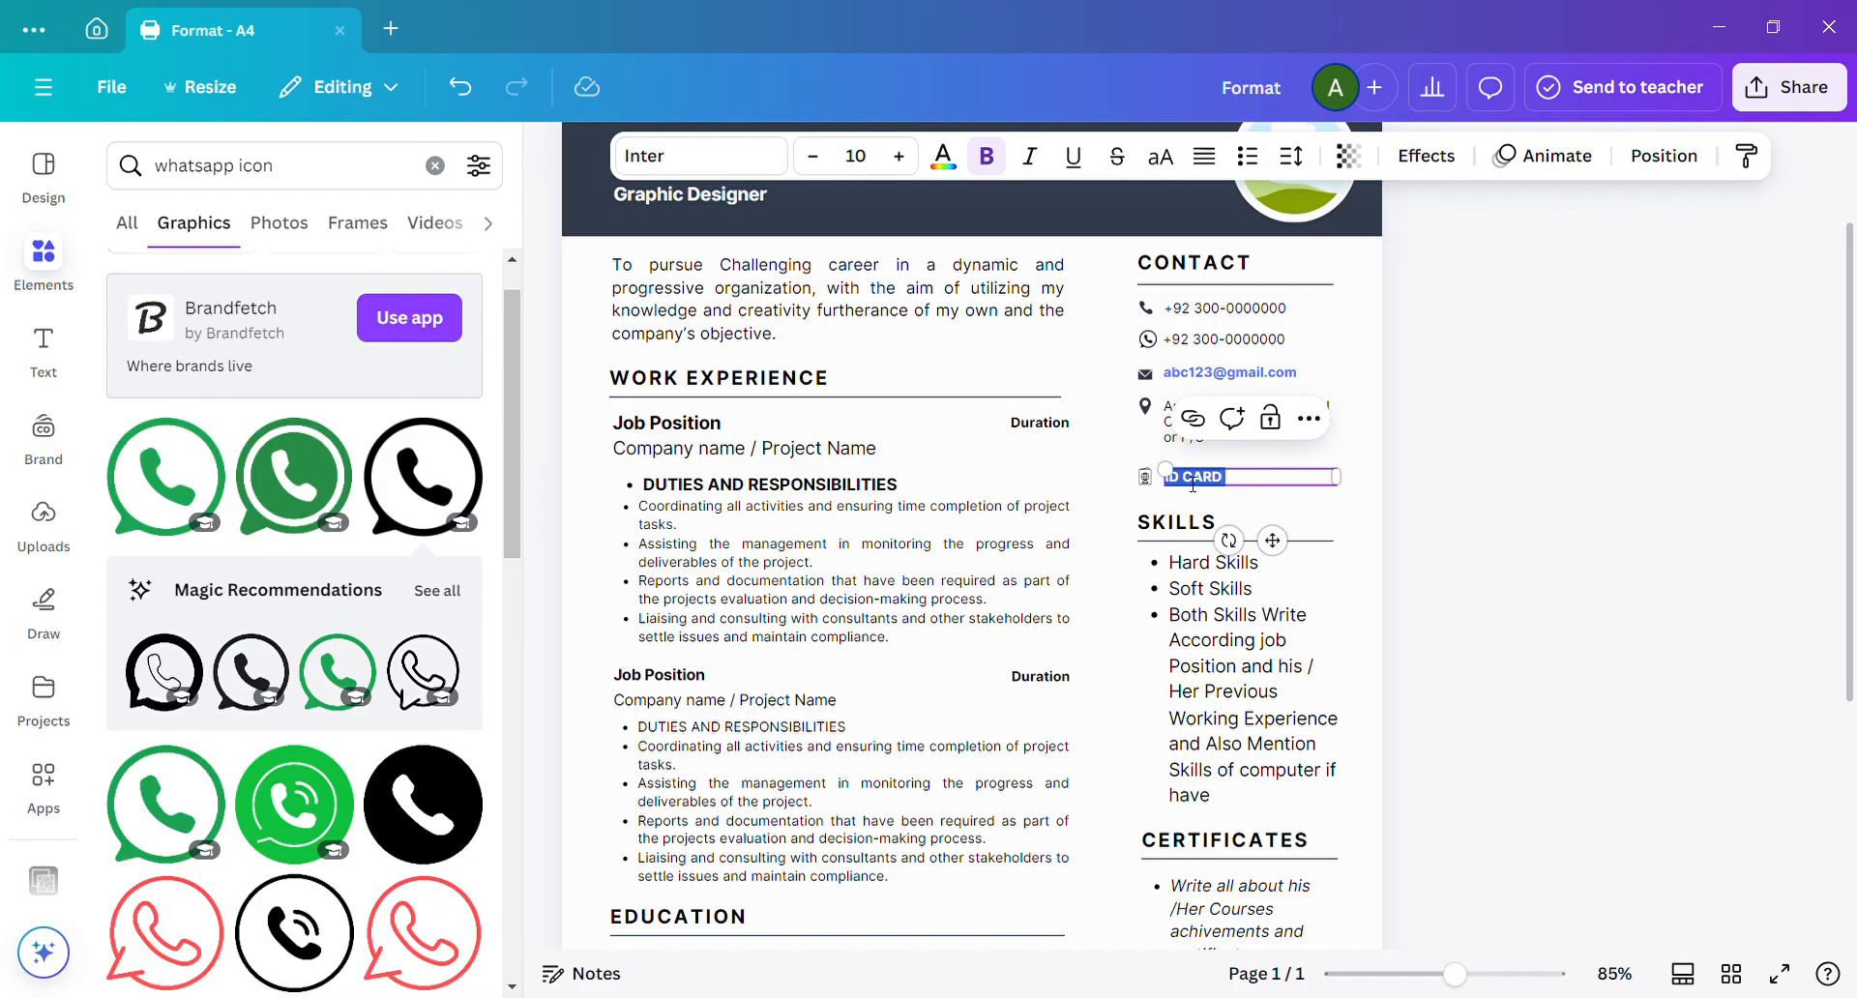
text(Pass)
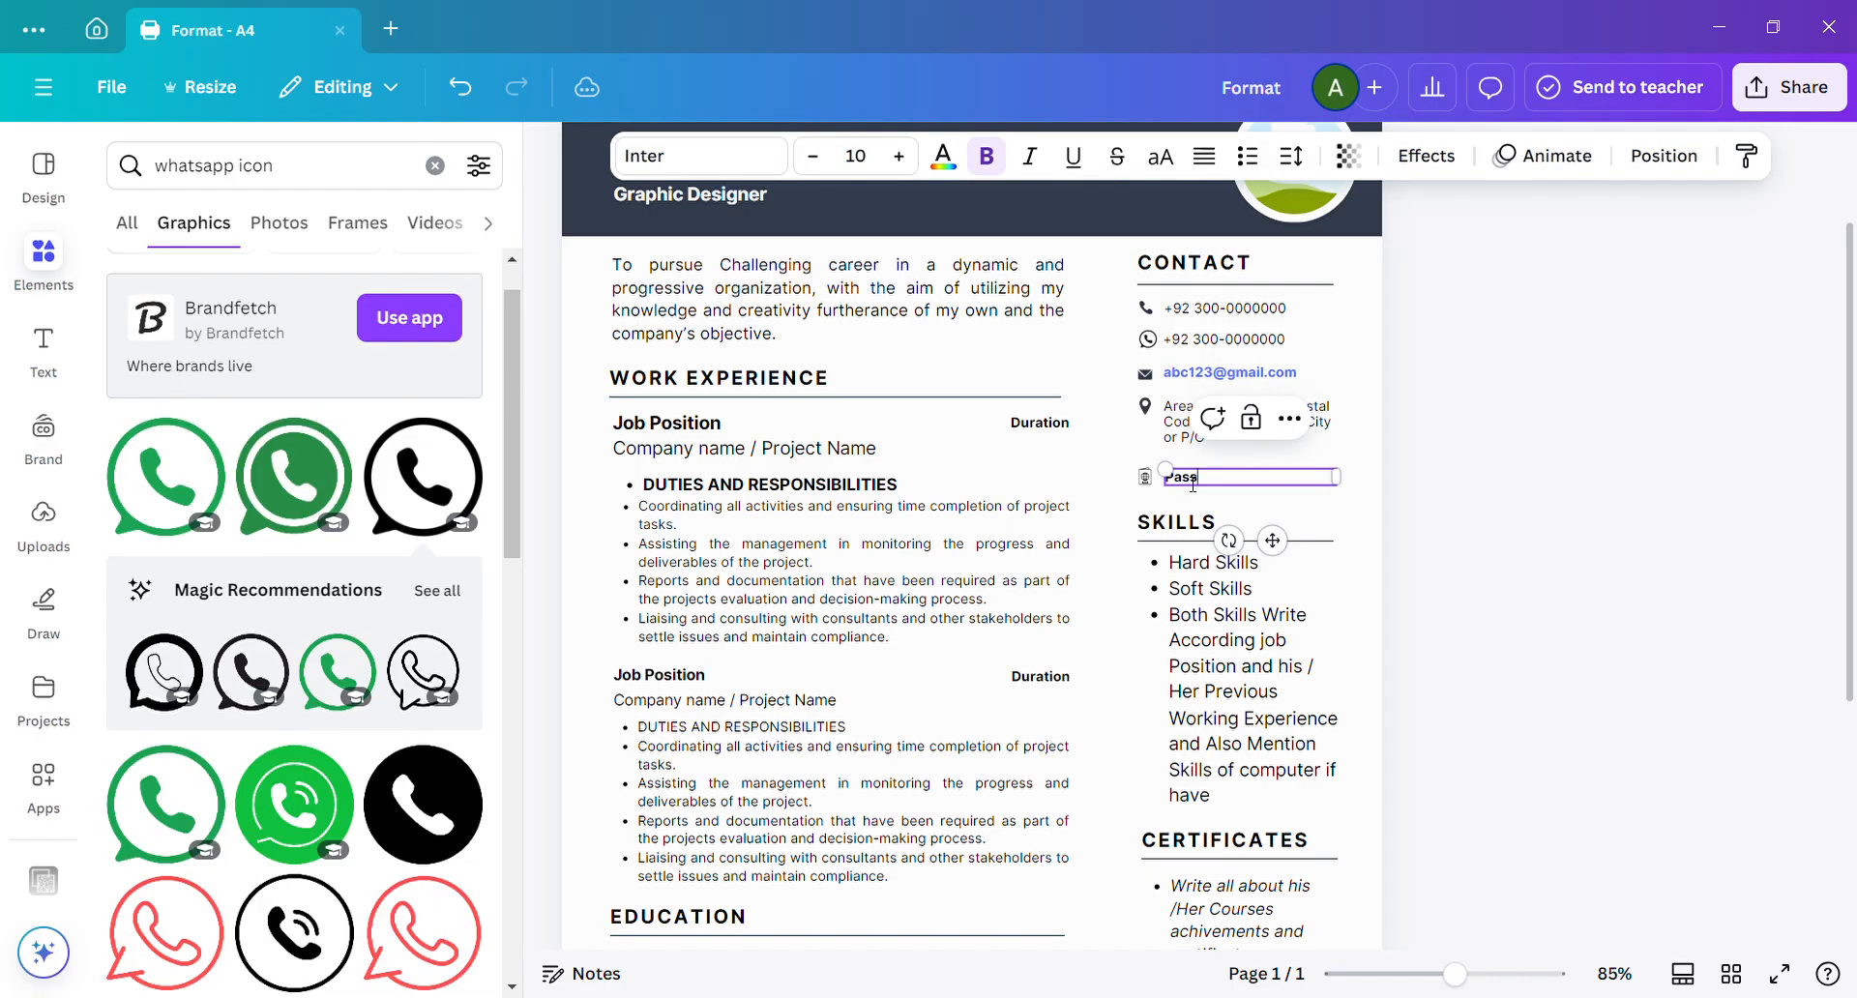
text(port Number)
click(1404, 494)
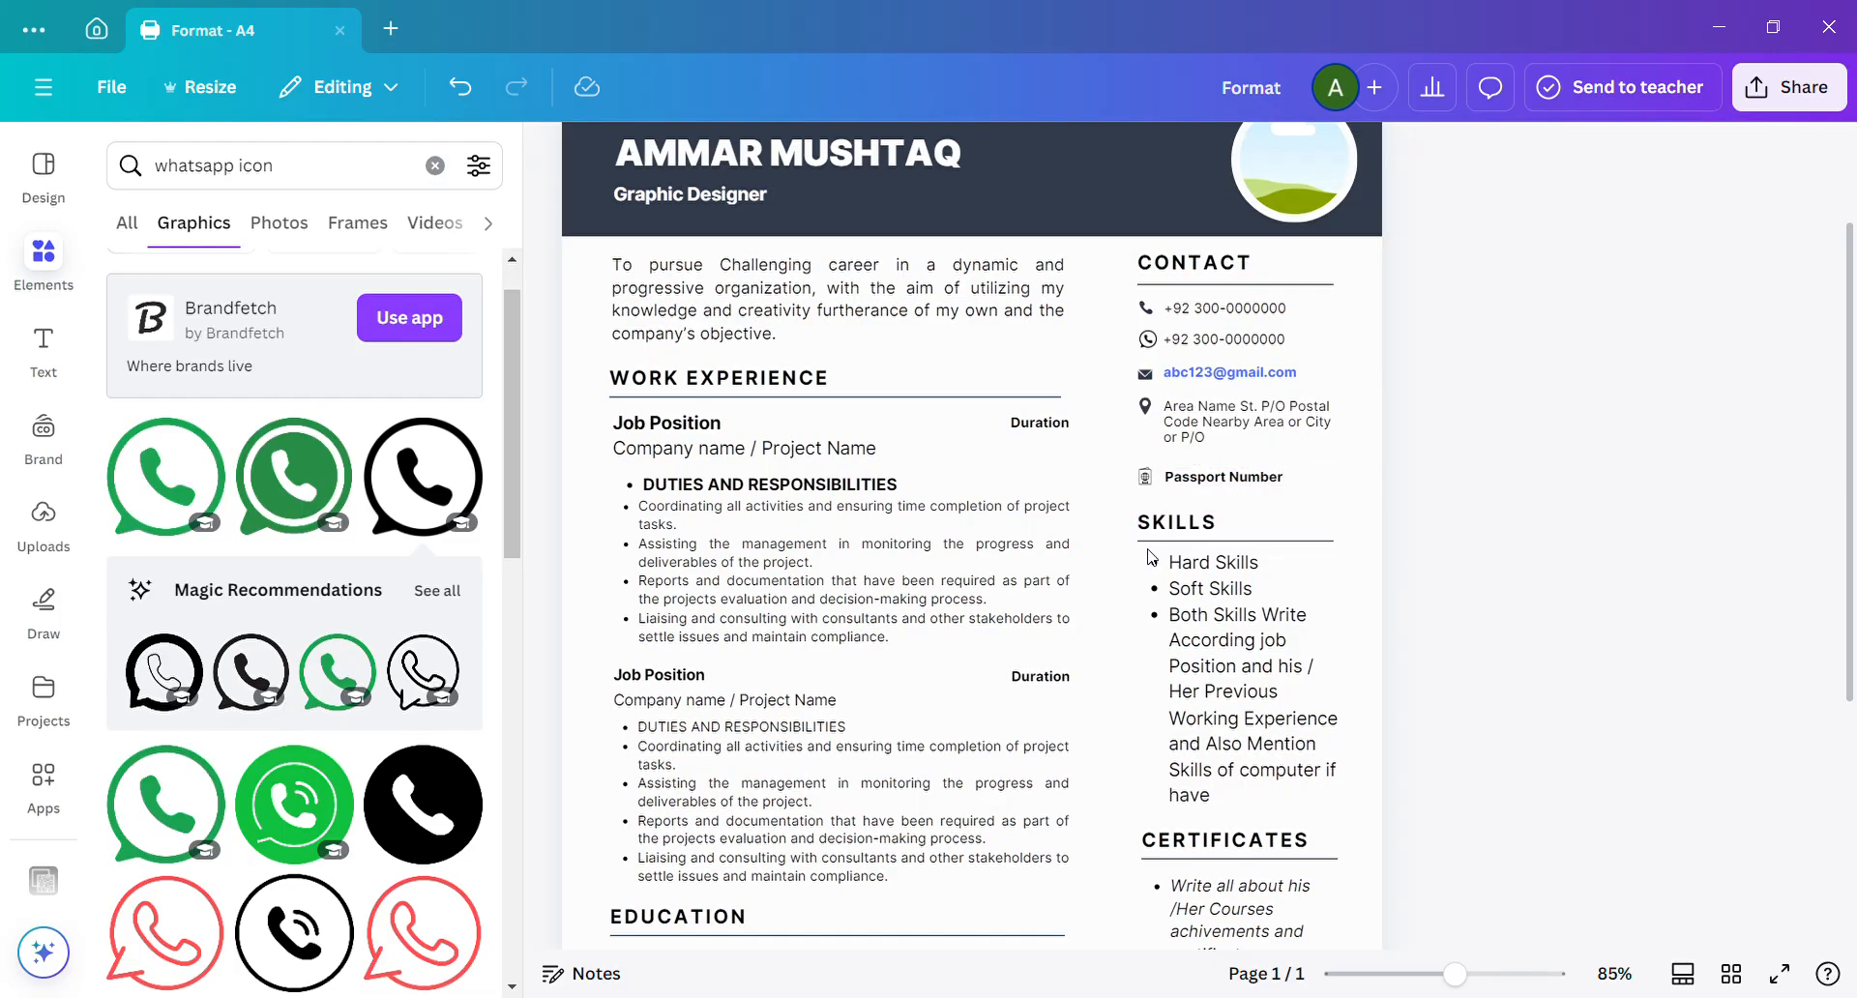
Change the "WORK EXPERIENCE" section heading to "PROFESSIONAL WORK EXPERIENCE".
double_click(727, 381)
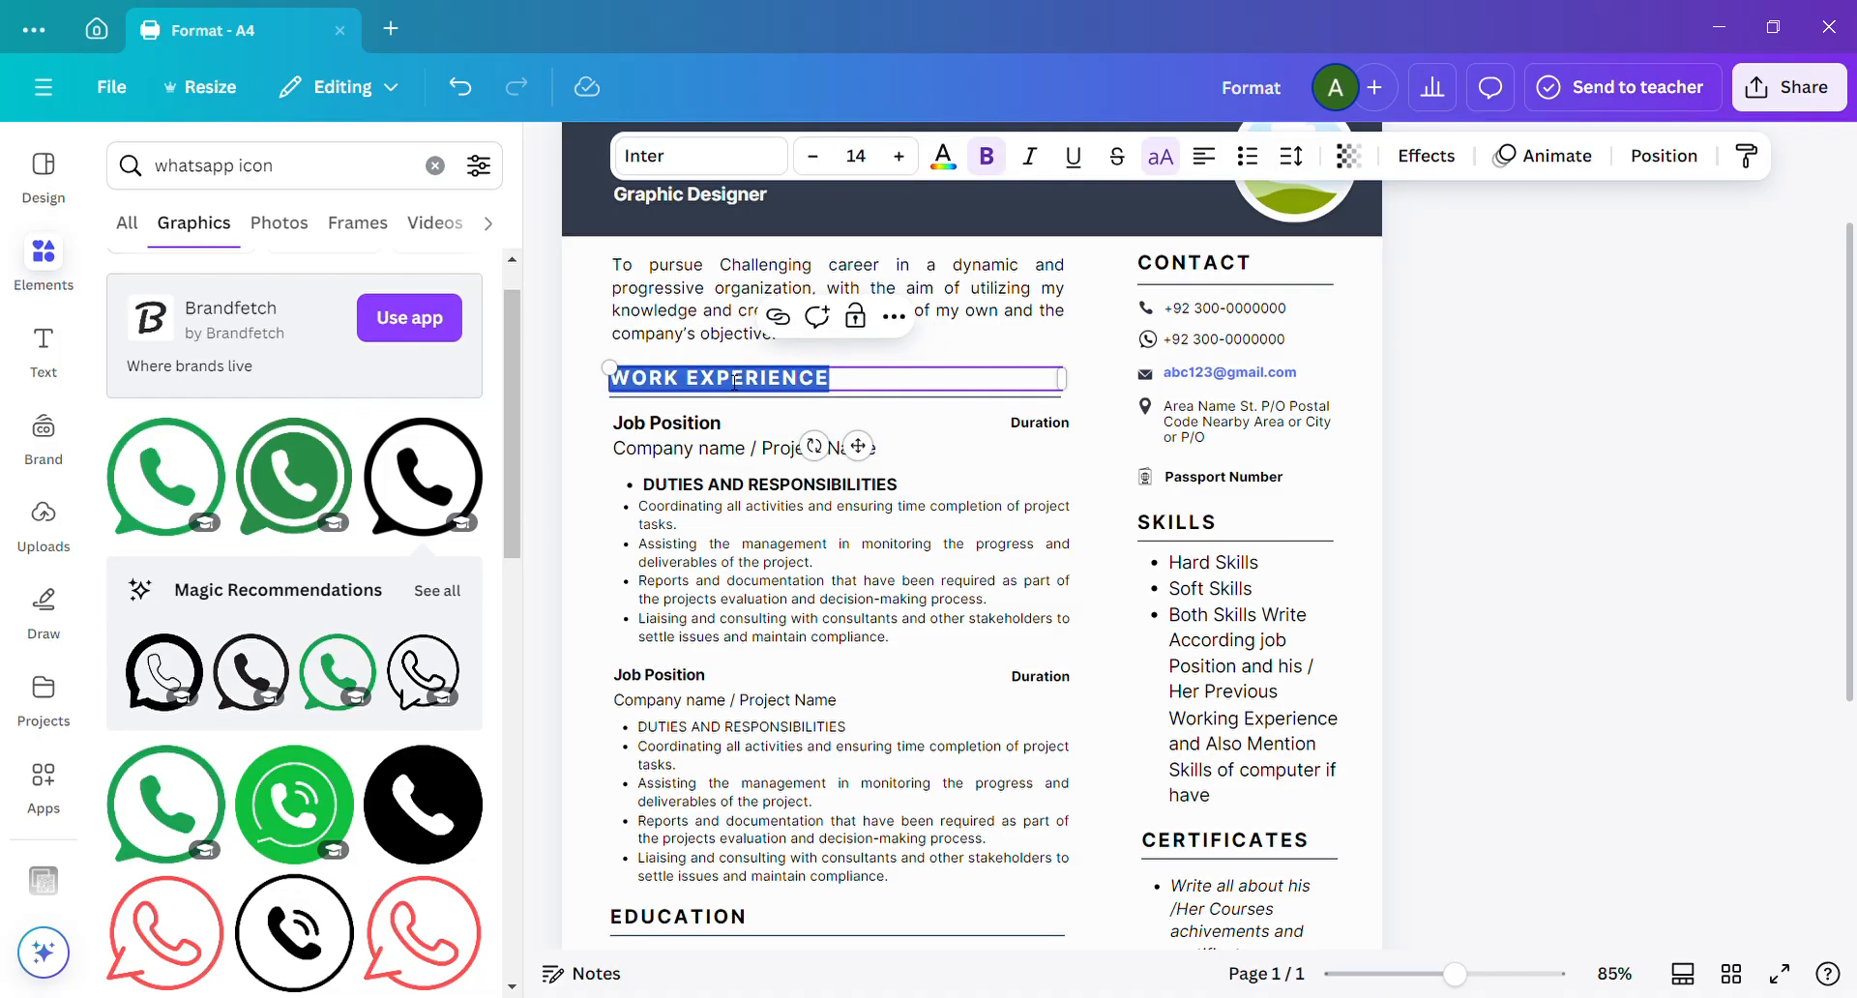
text(P)
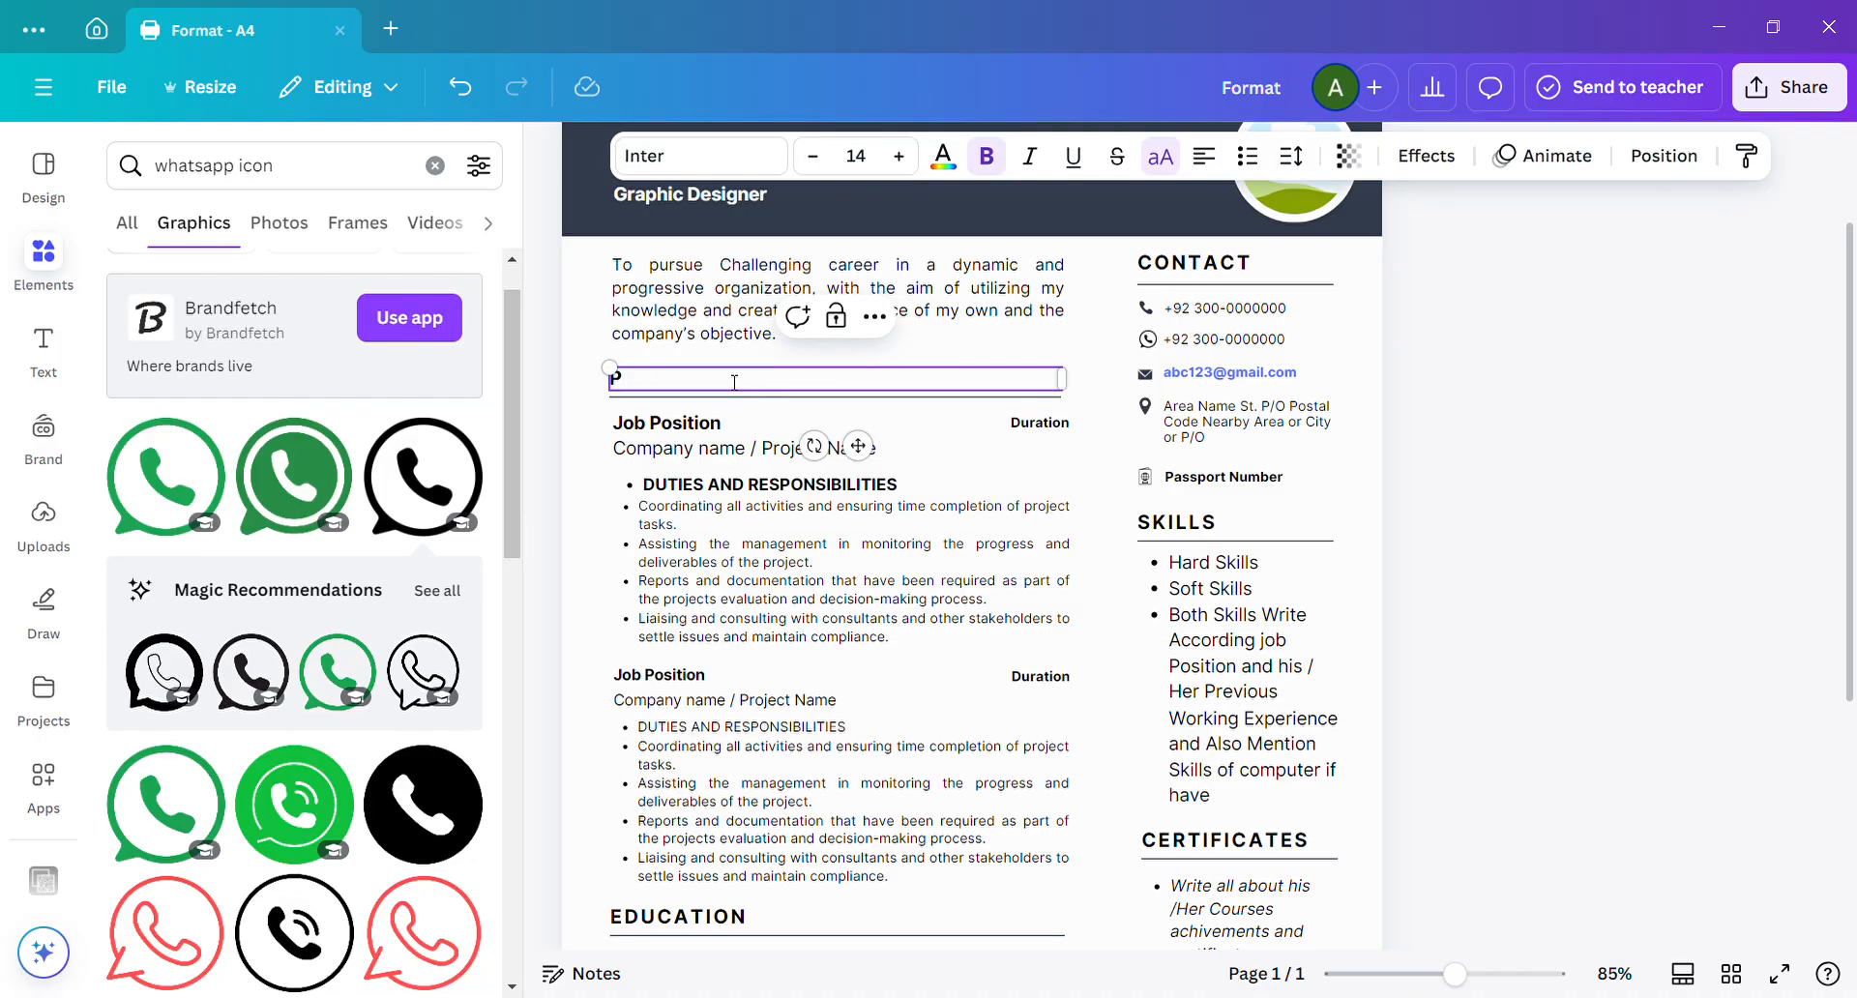
text(ROFESSIONAL W)
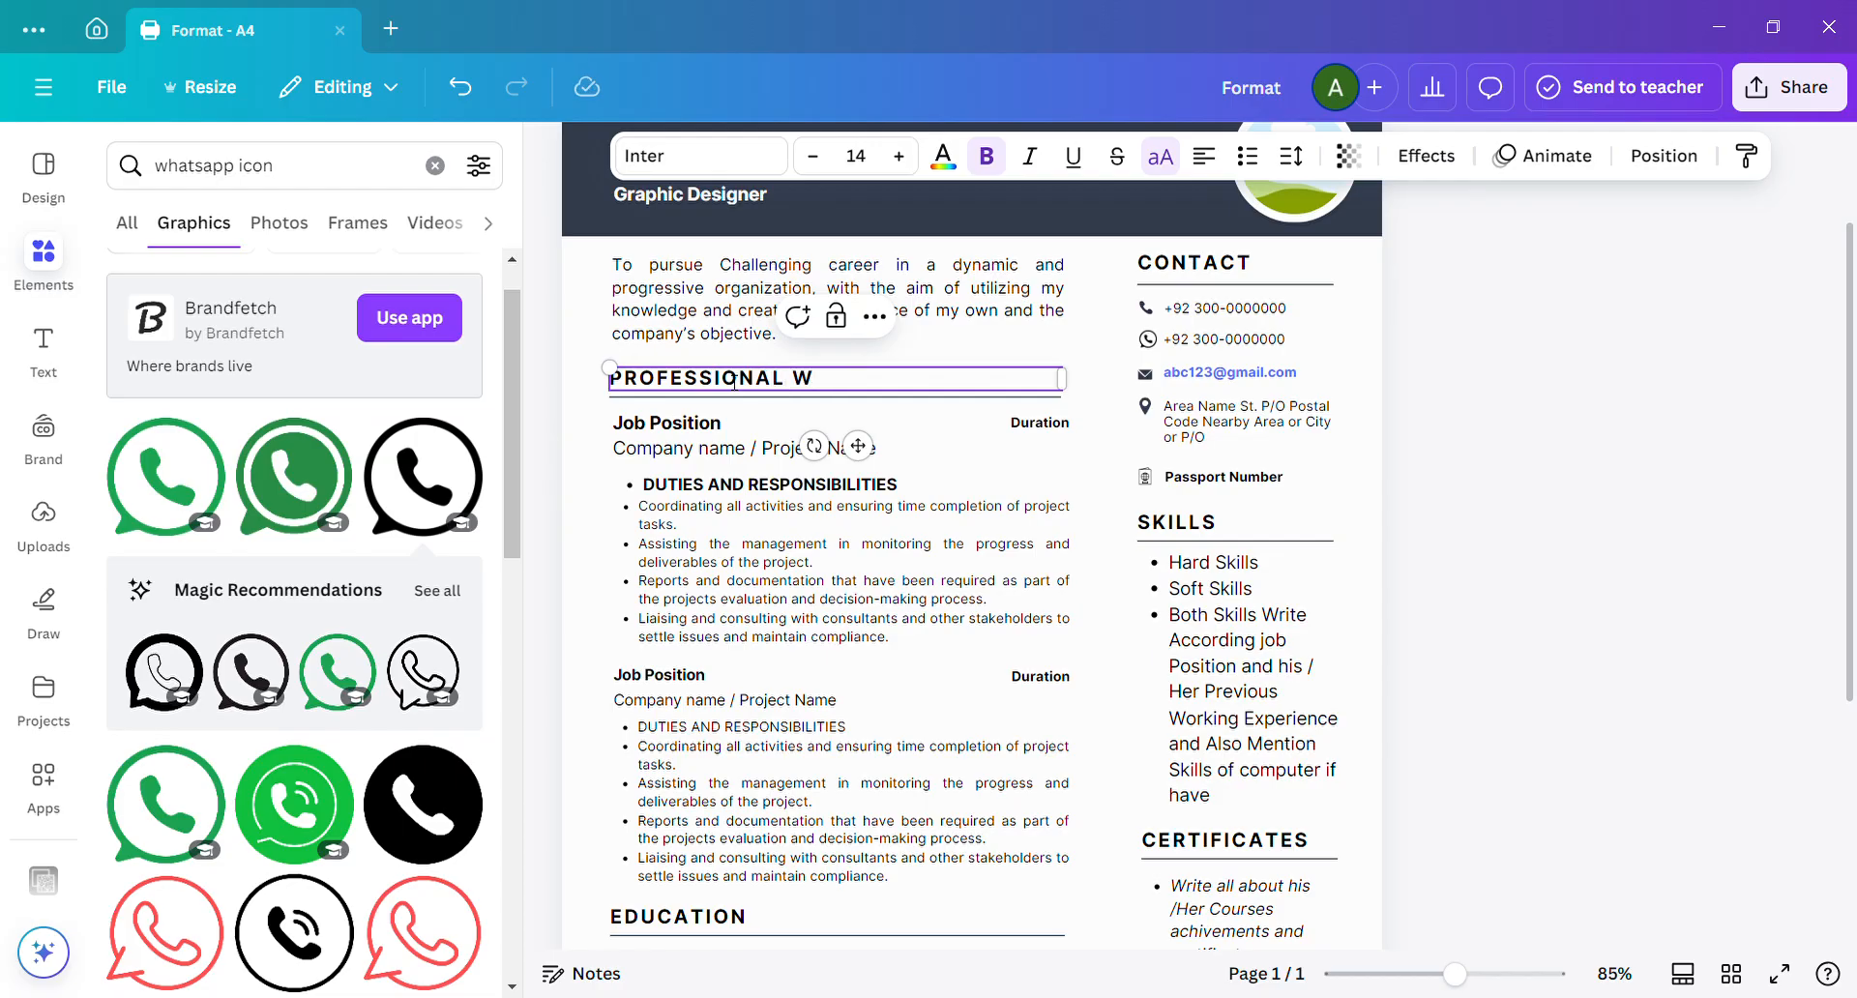
text(ORK EXPERIENCE)
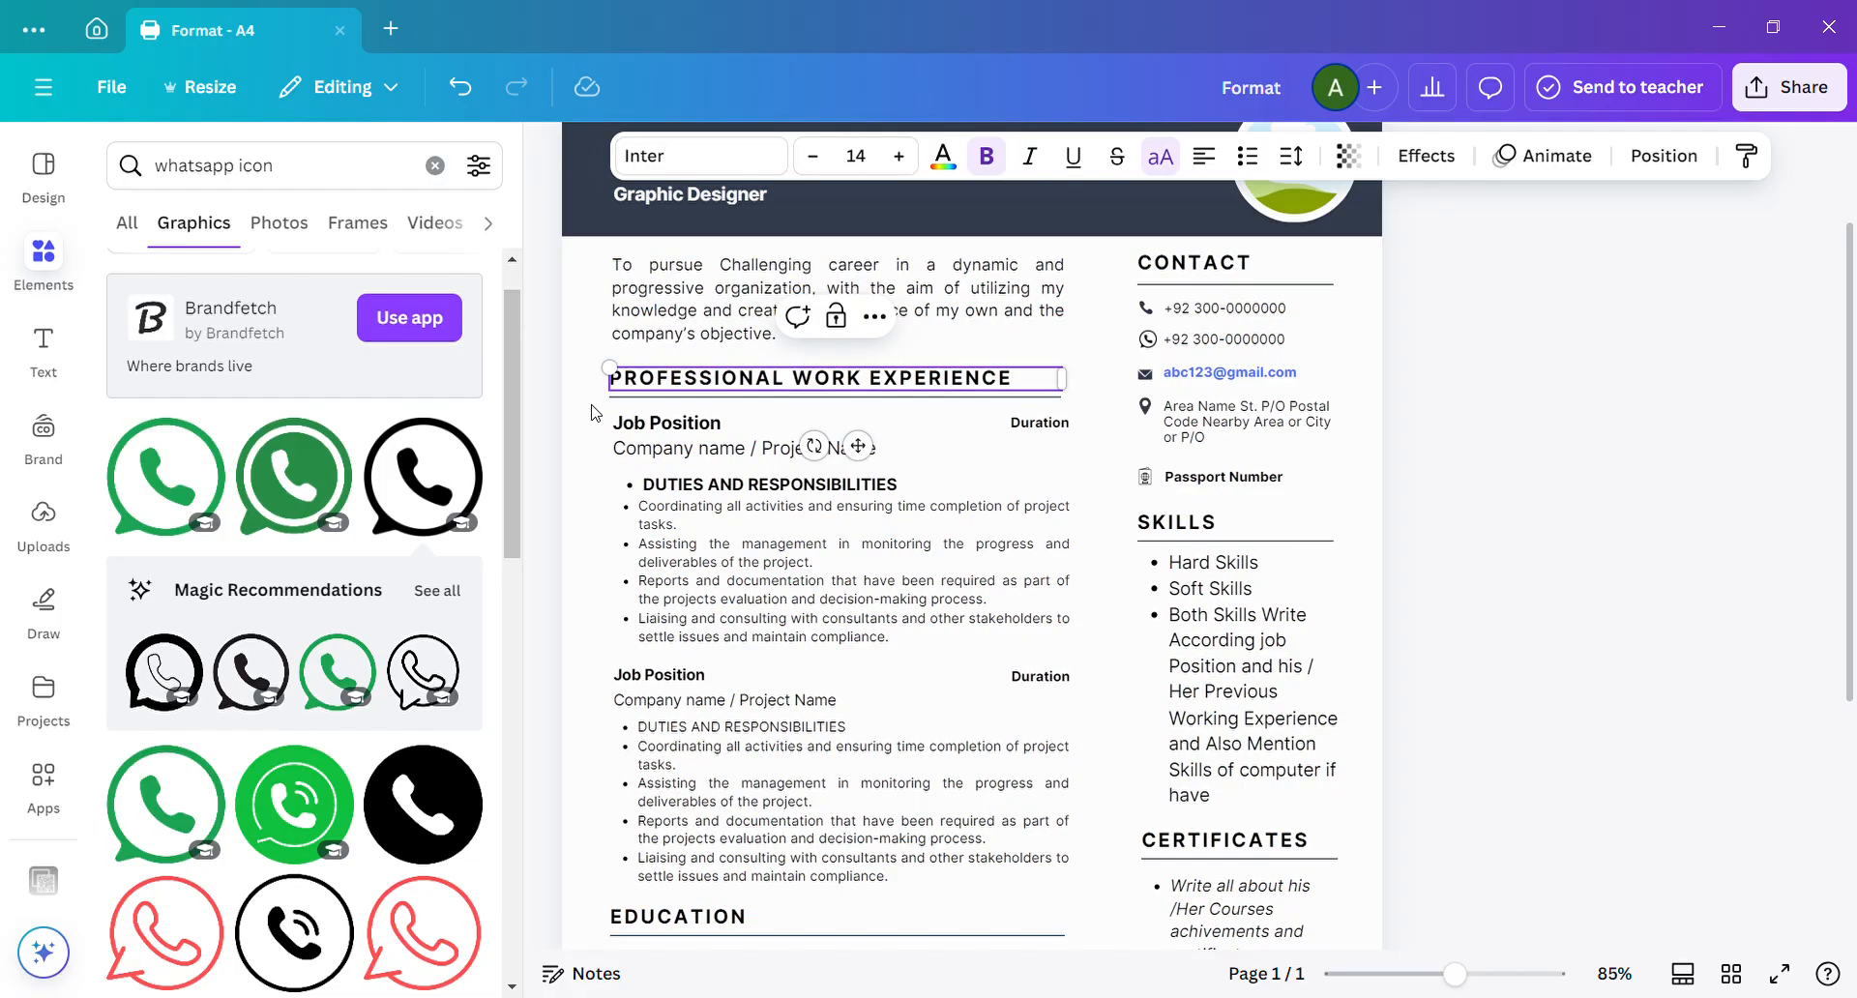
Turn off uppercase formatting for the professional work experience heading.
click(645, 401)
click(645, 391)
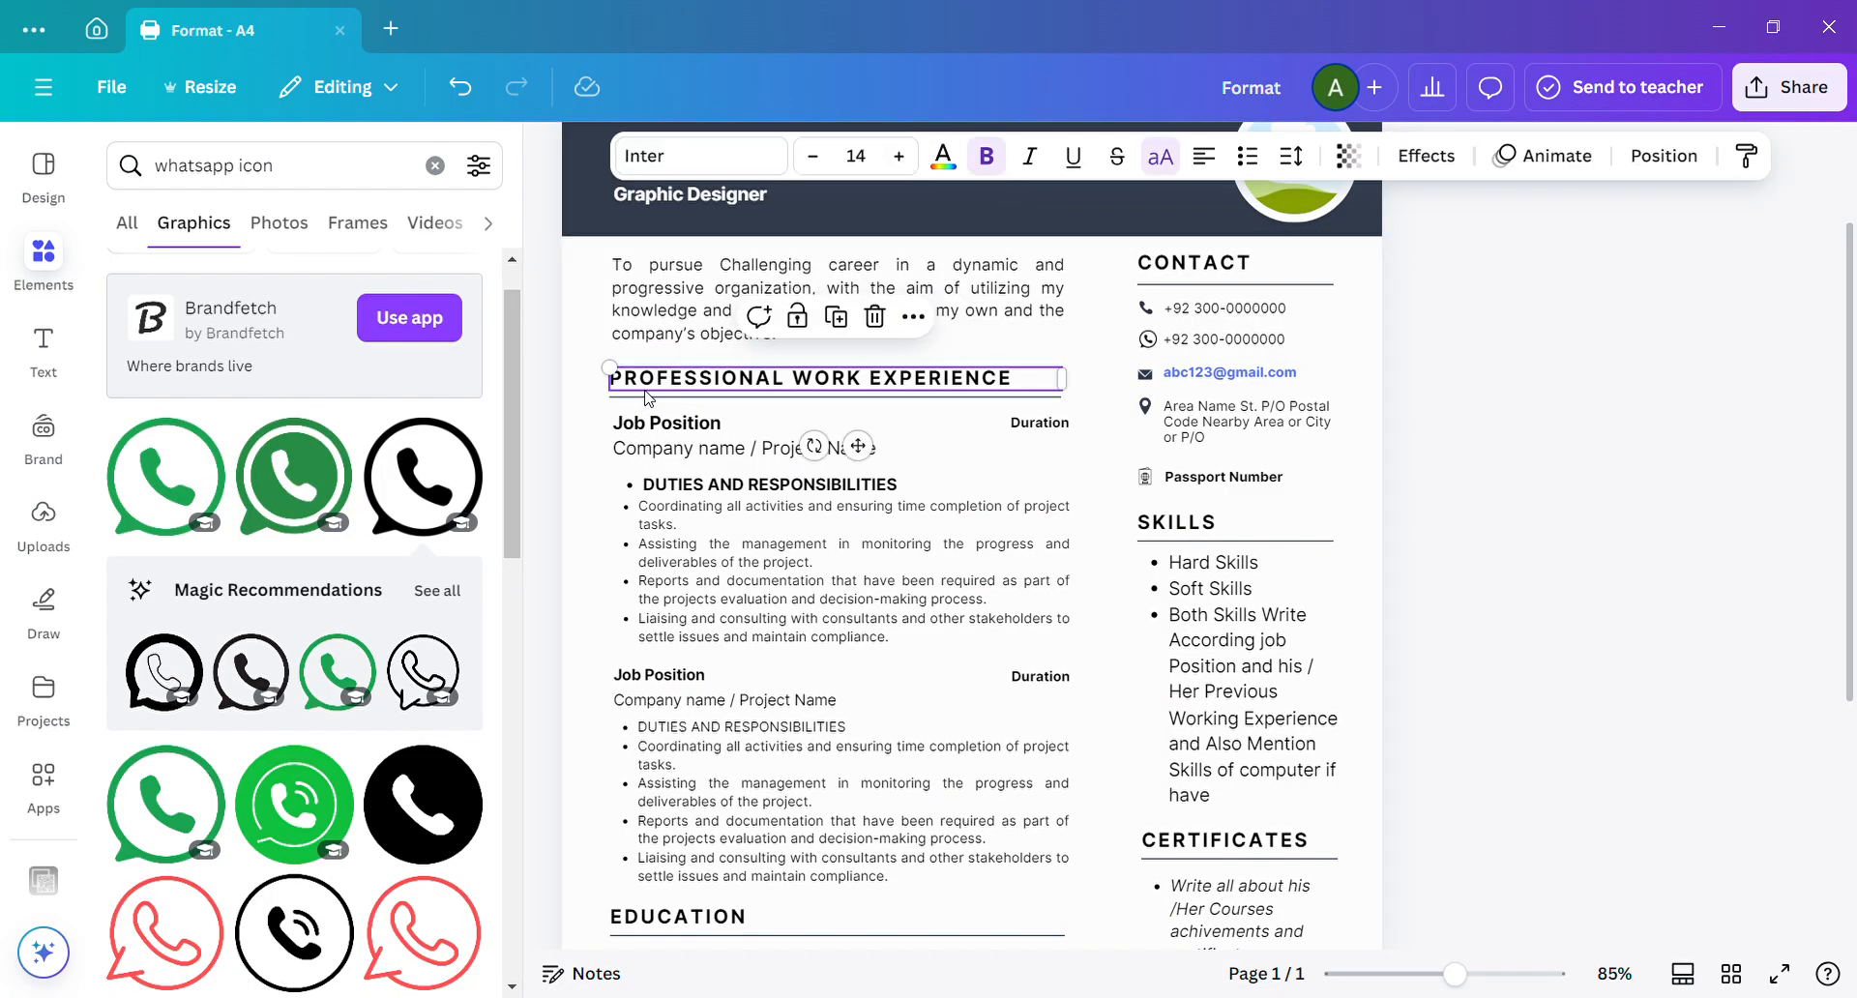
click(1159, 160)
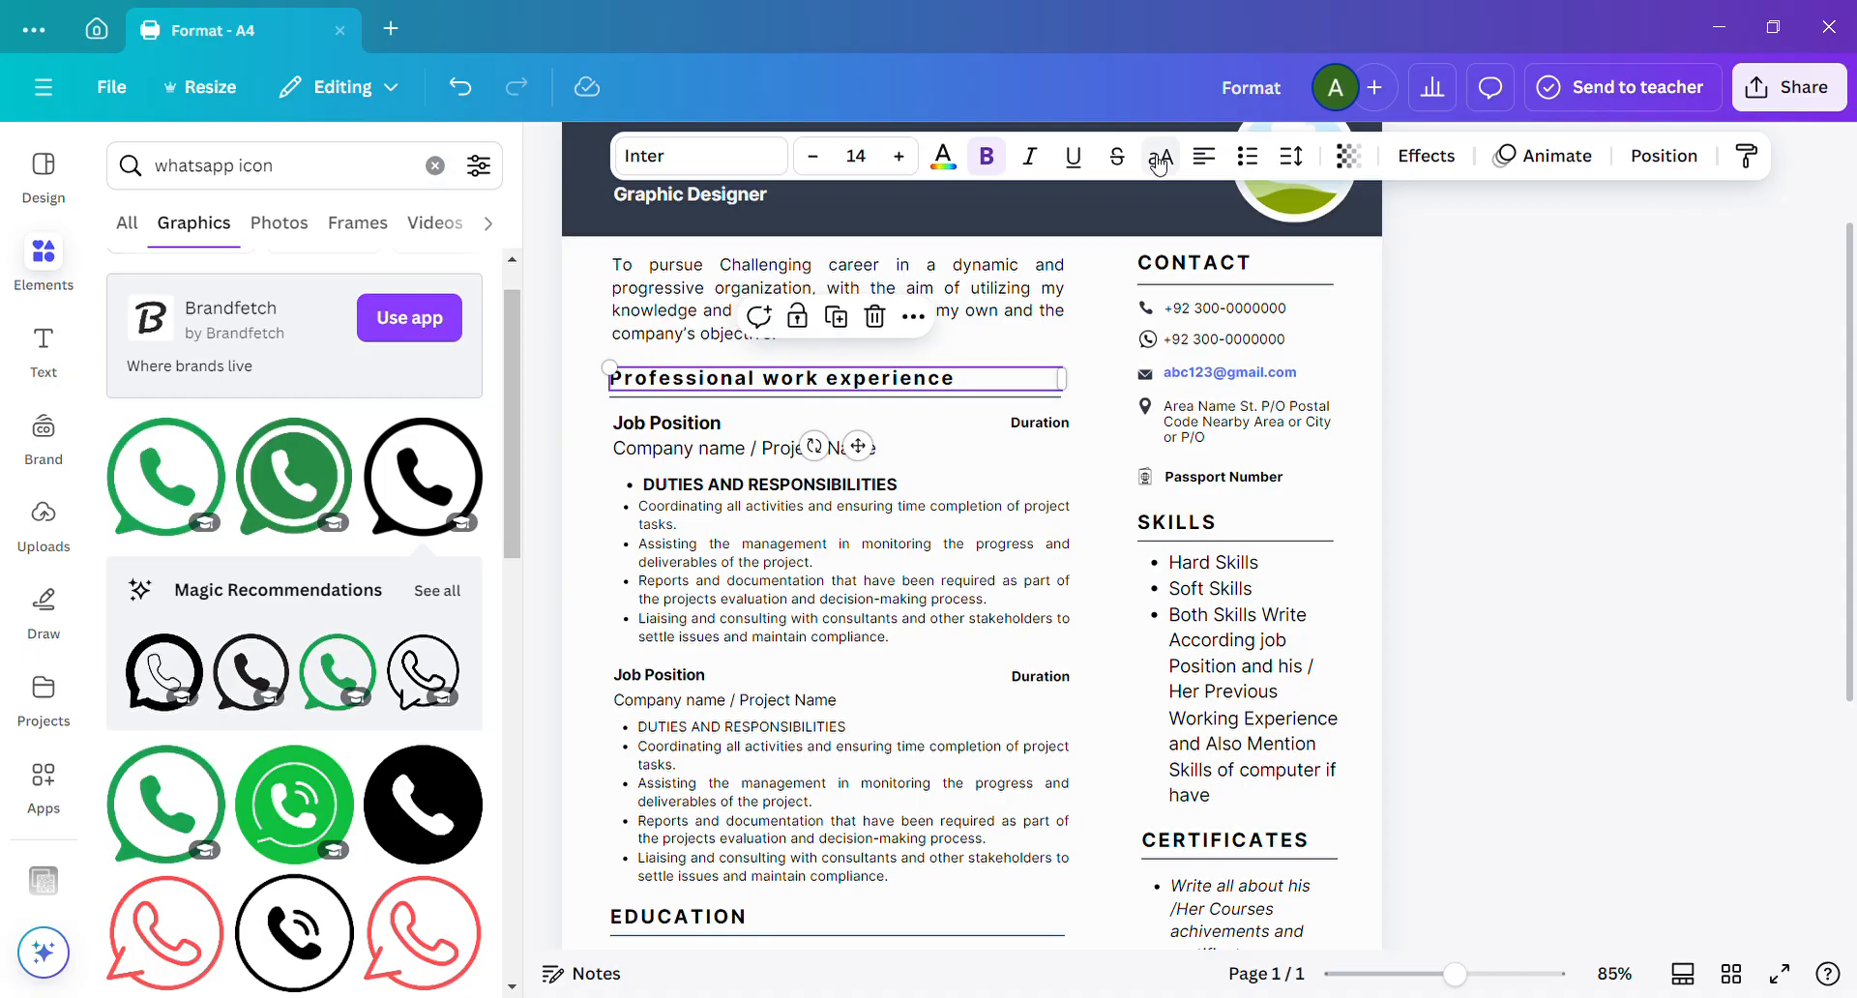
Turn uppercase formatting back on for the professional work experience heading.
click(1160, 157)
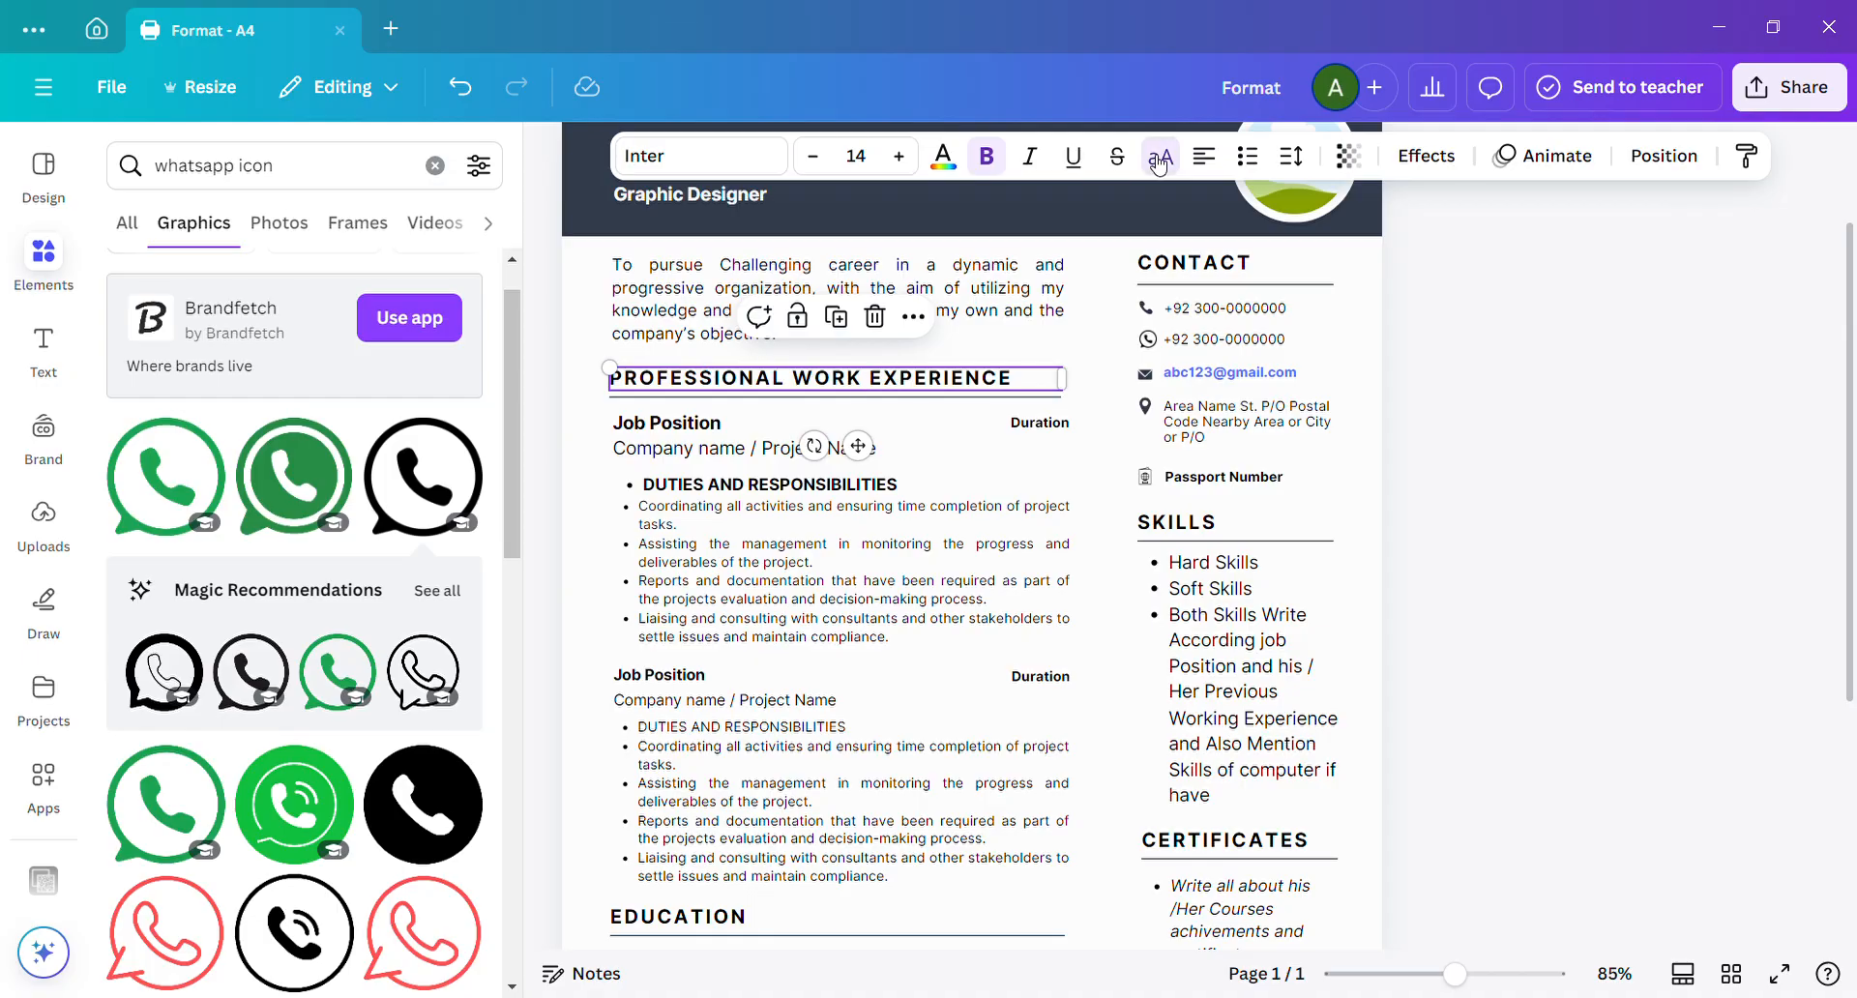
Try the professional work experience heading without bold, with underline and with strikethrough, reverting each change.
click(993, 159)
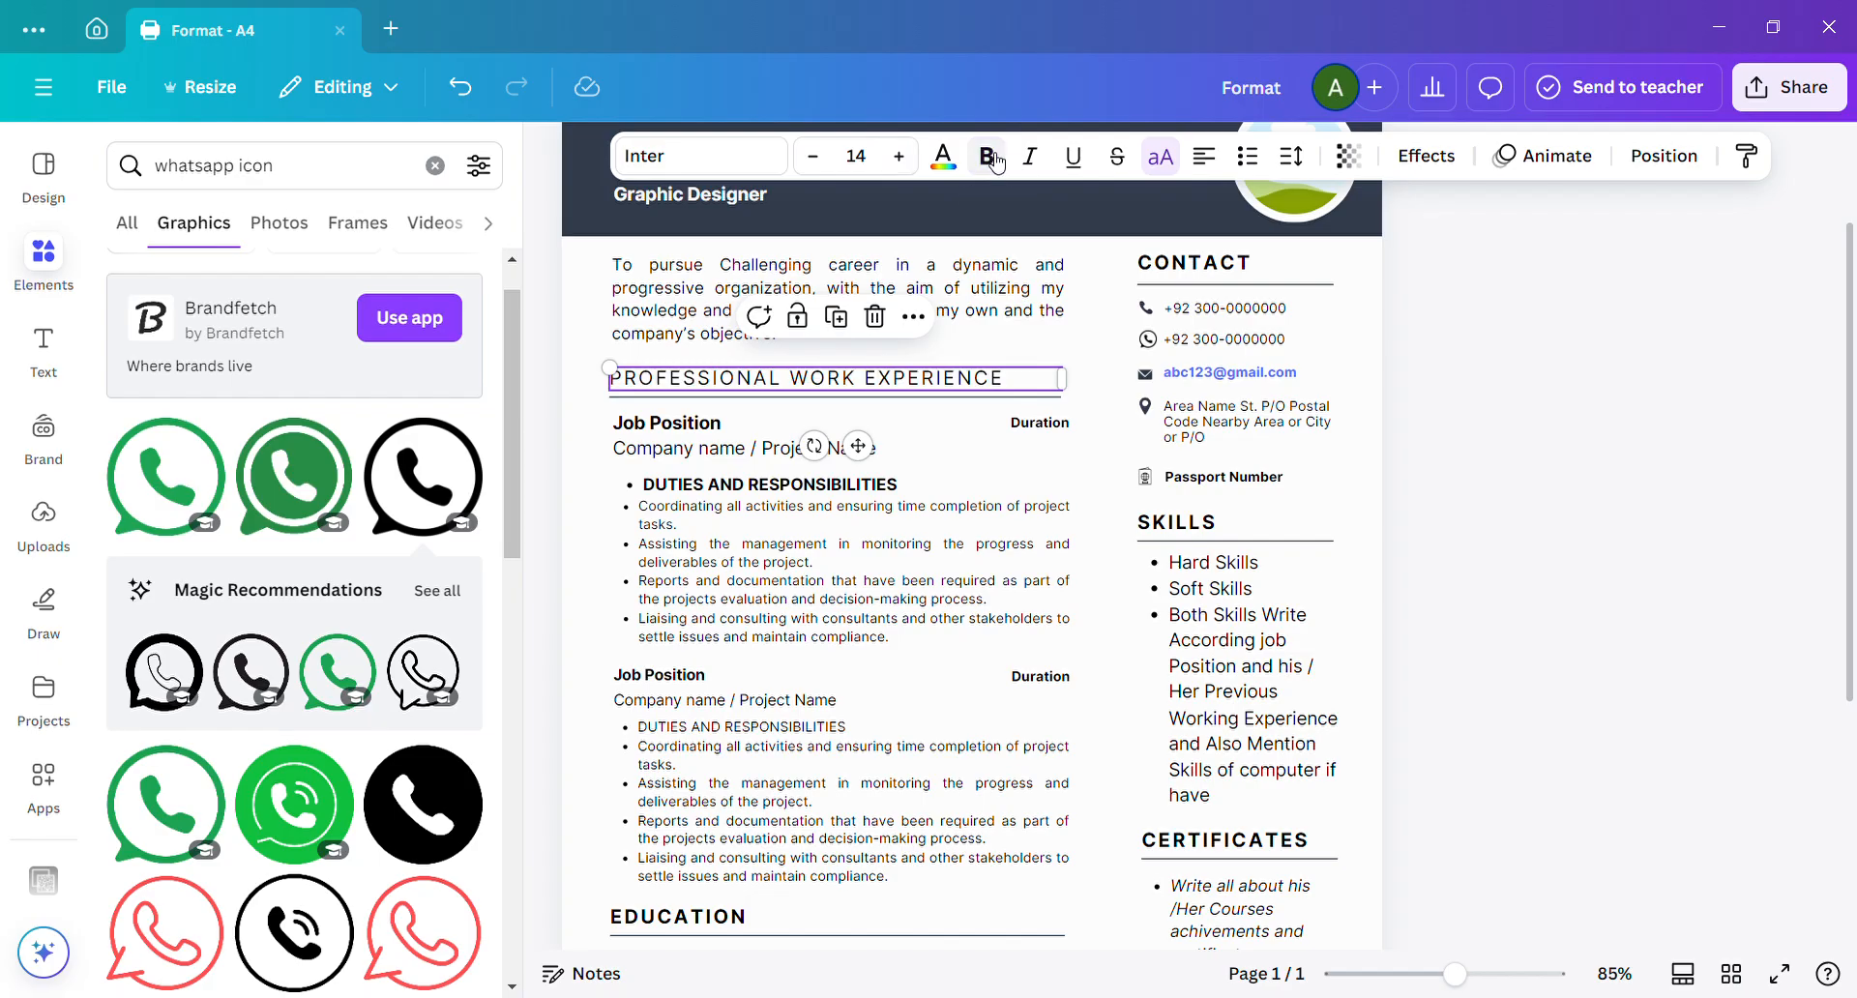
click(993, 159)
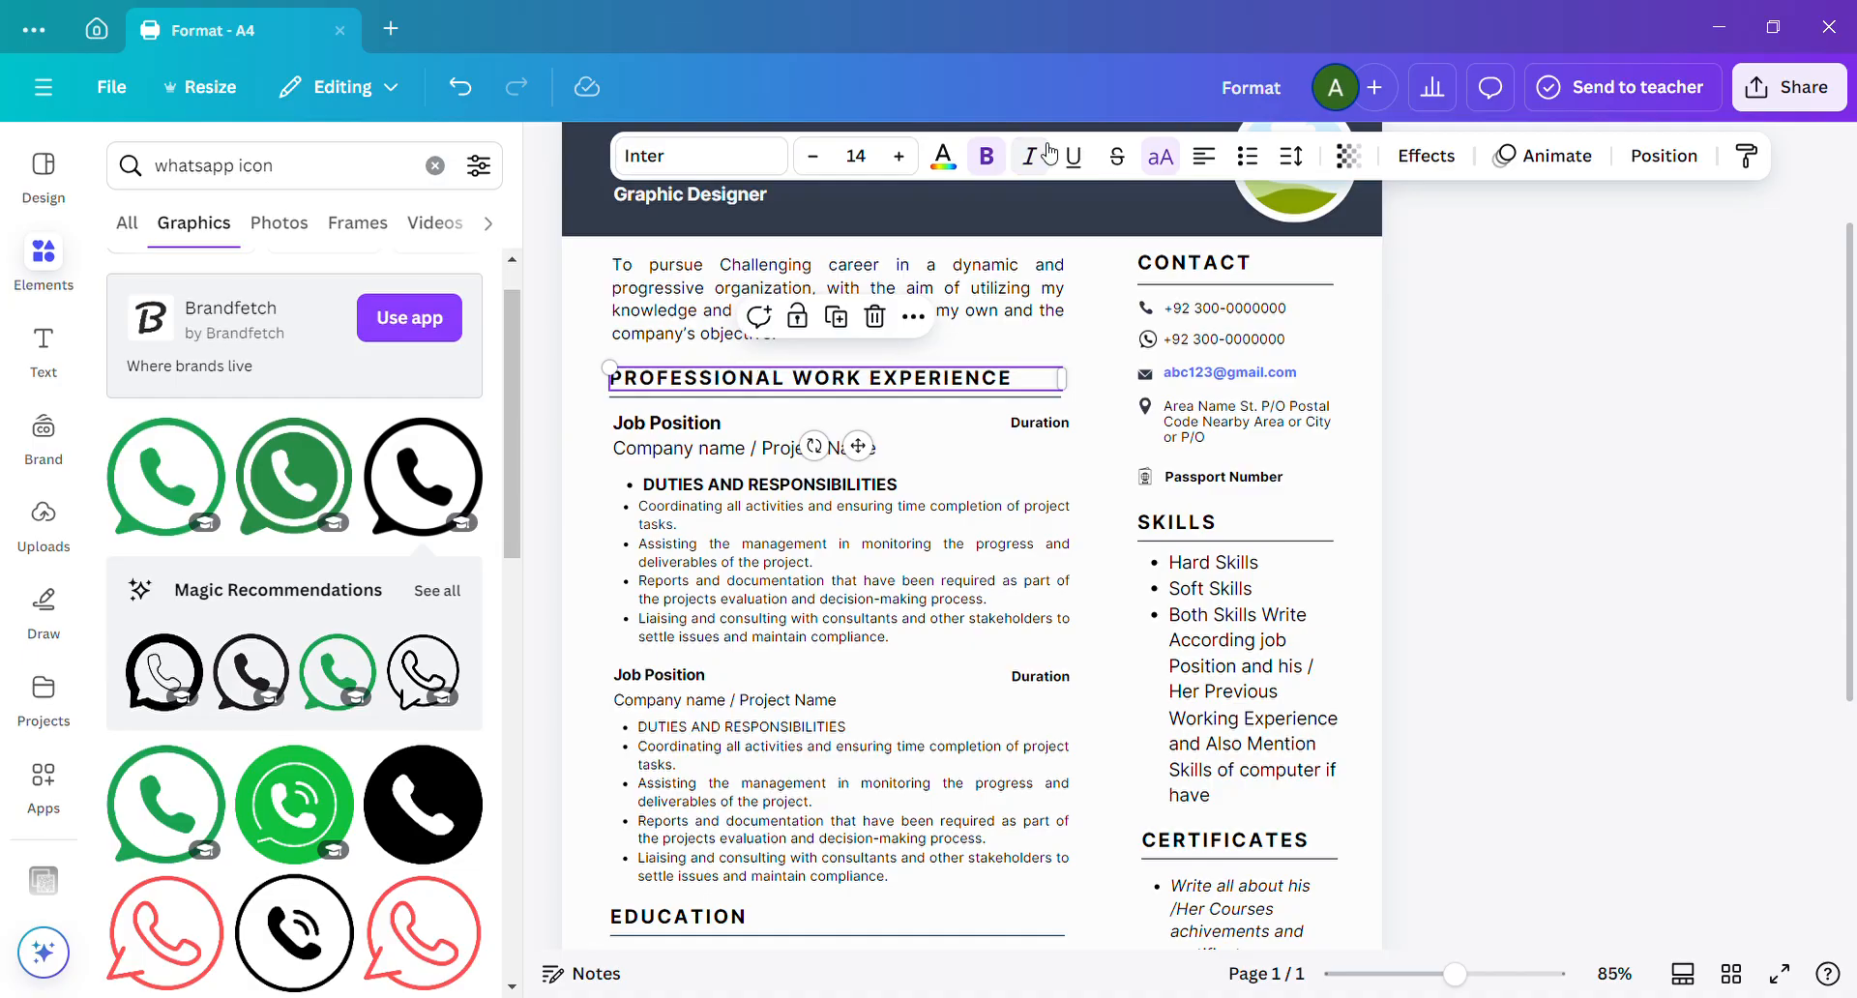
click(1081, 161)
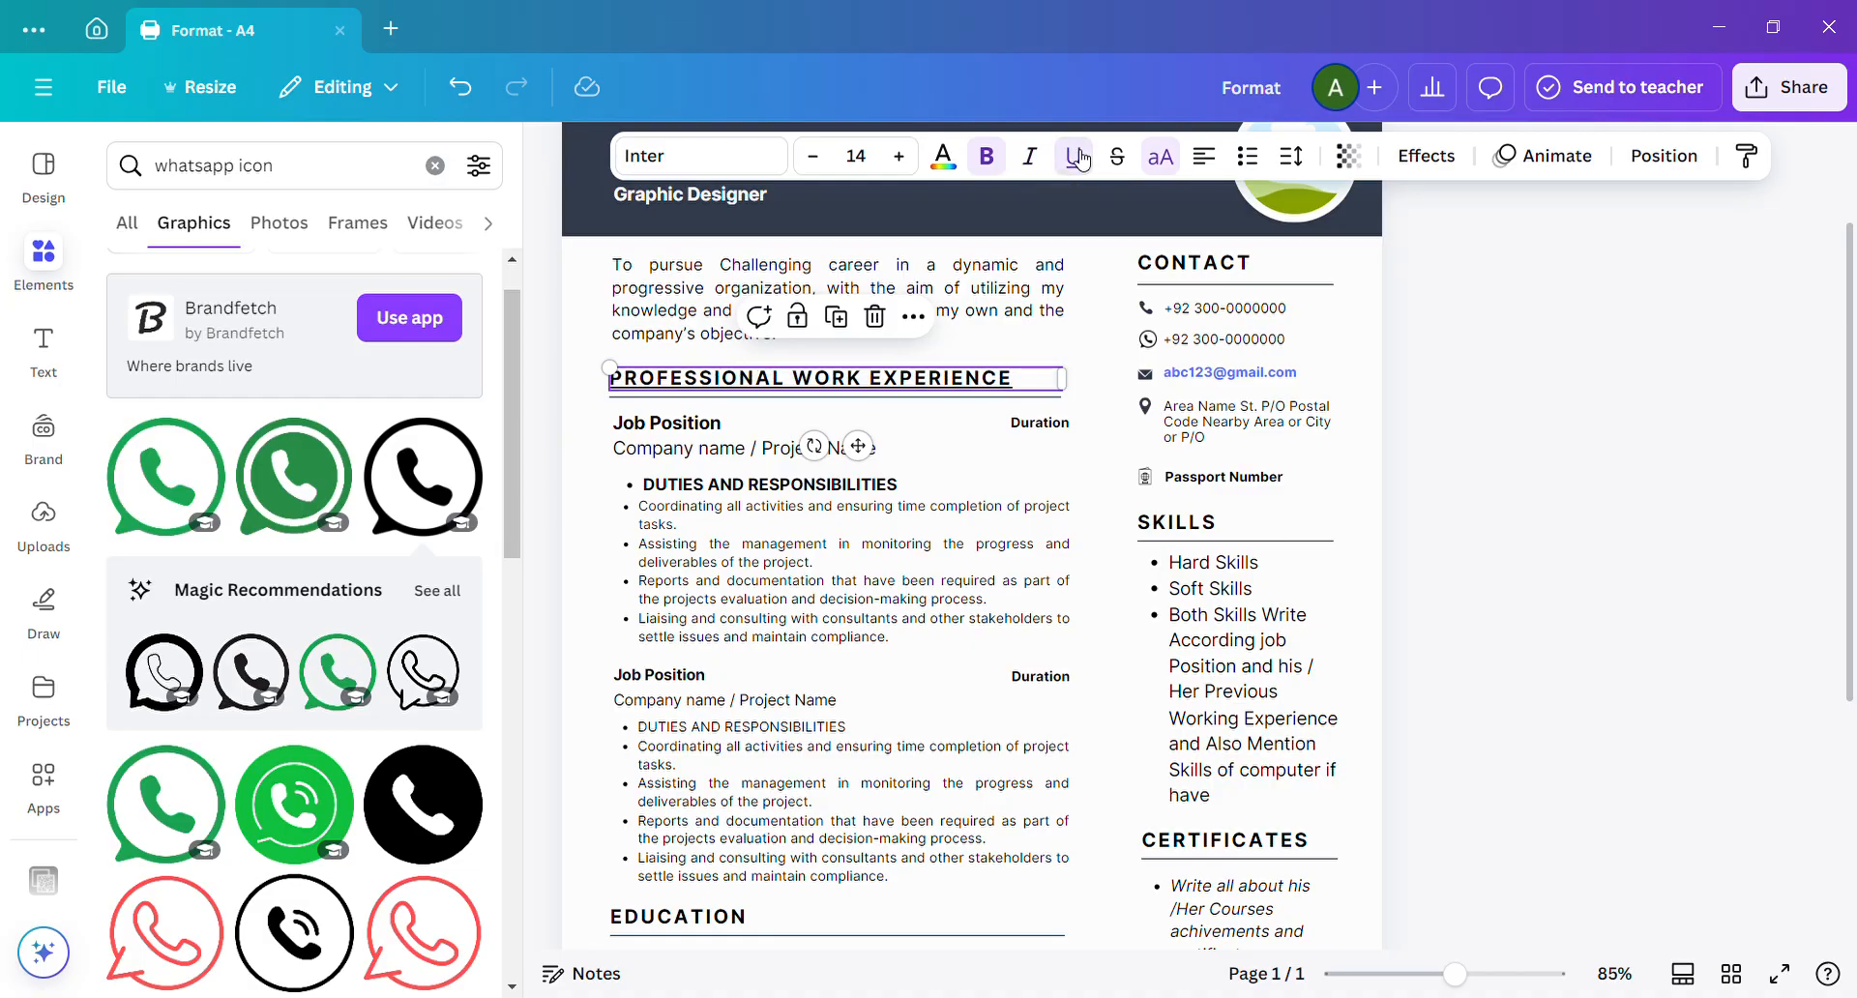
click(1081, 161)
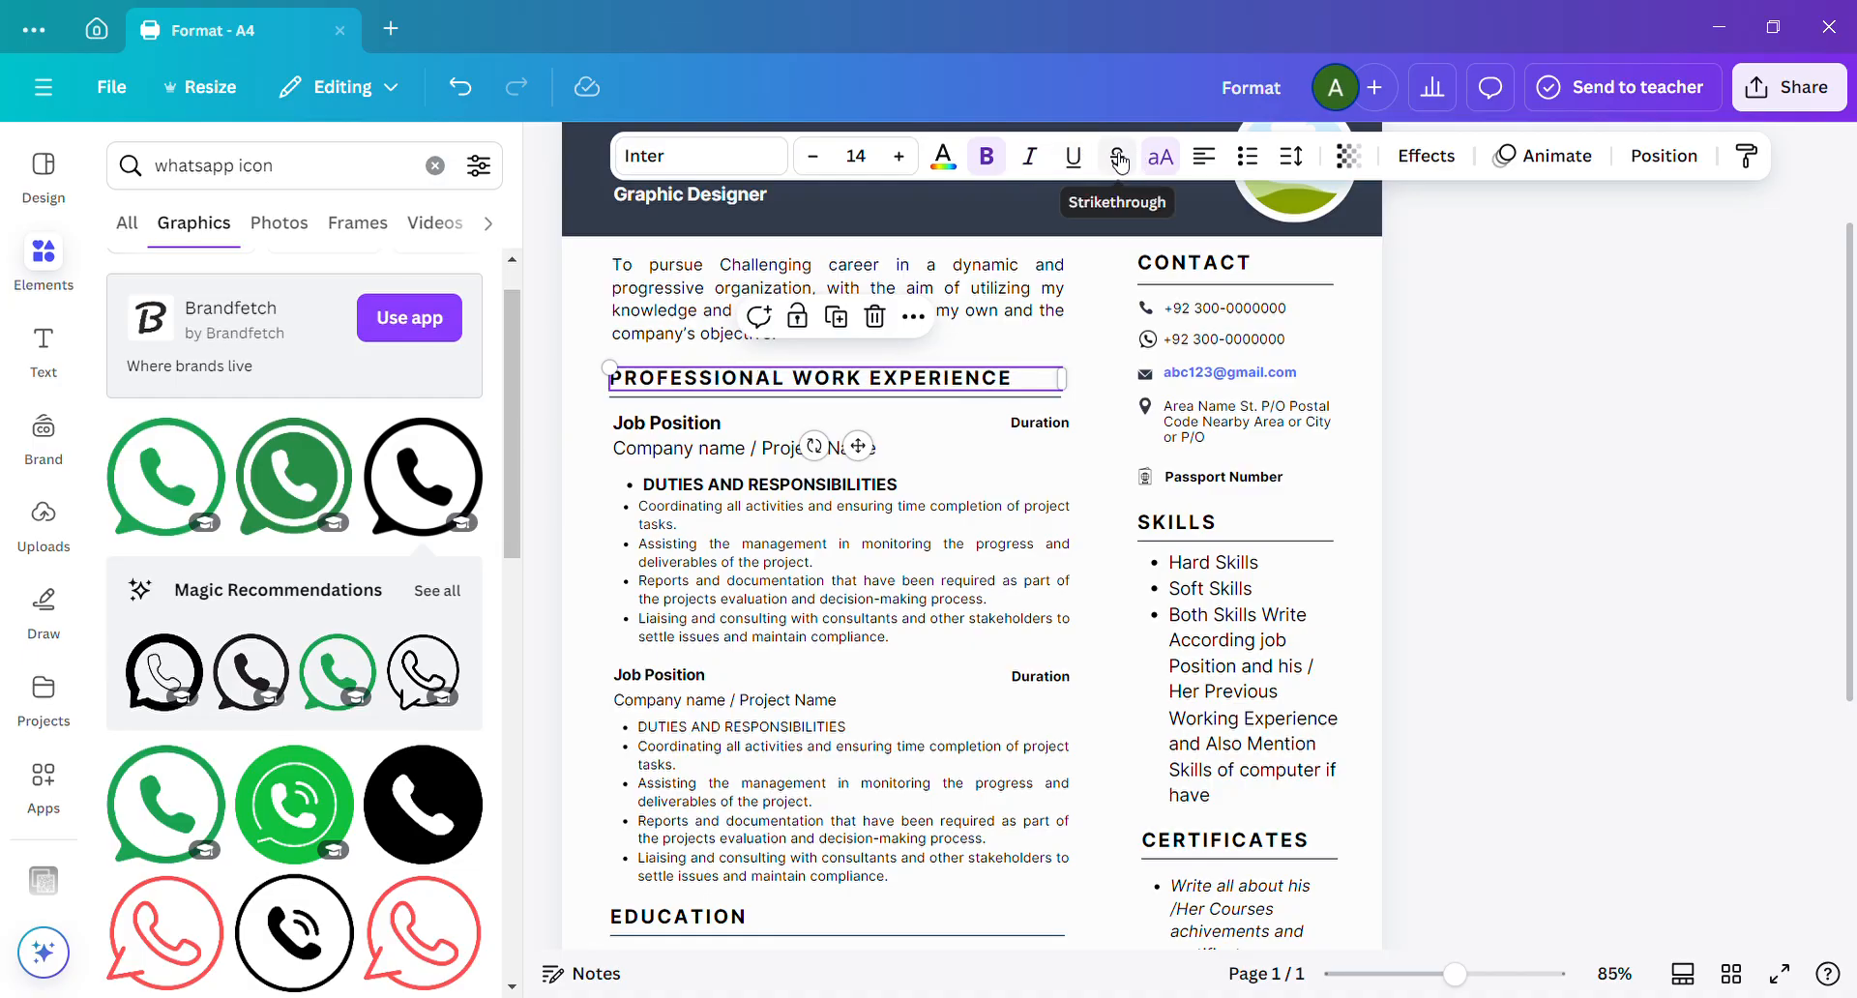
click(1120, 162)
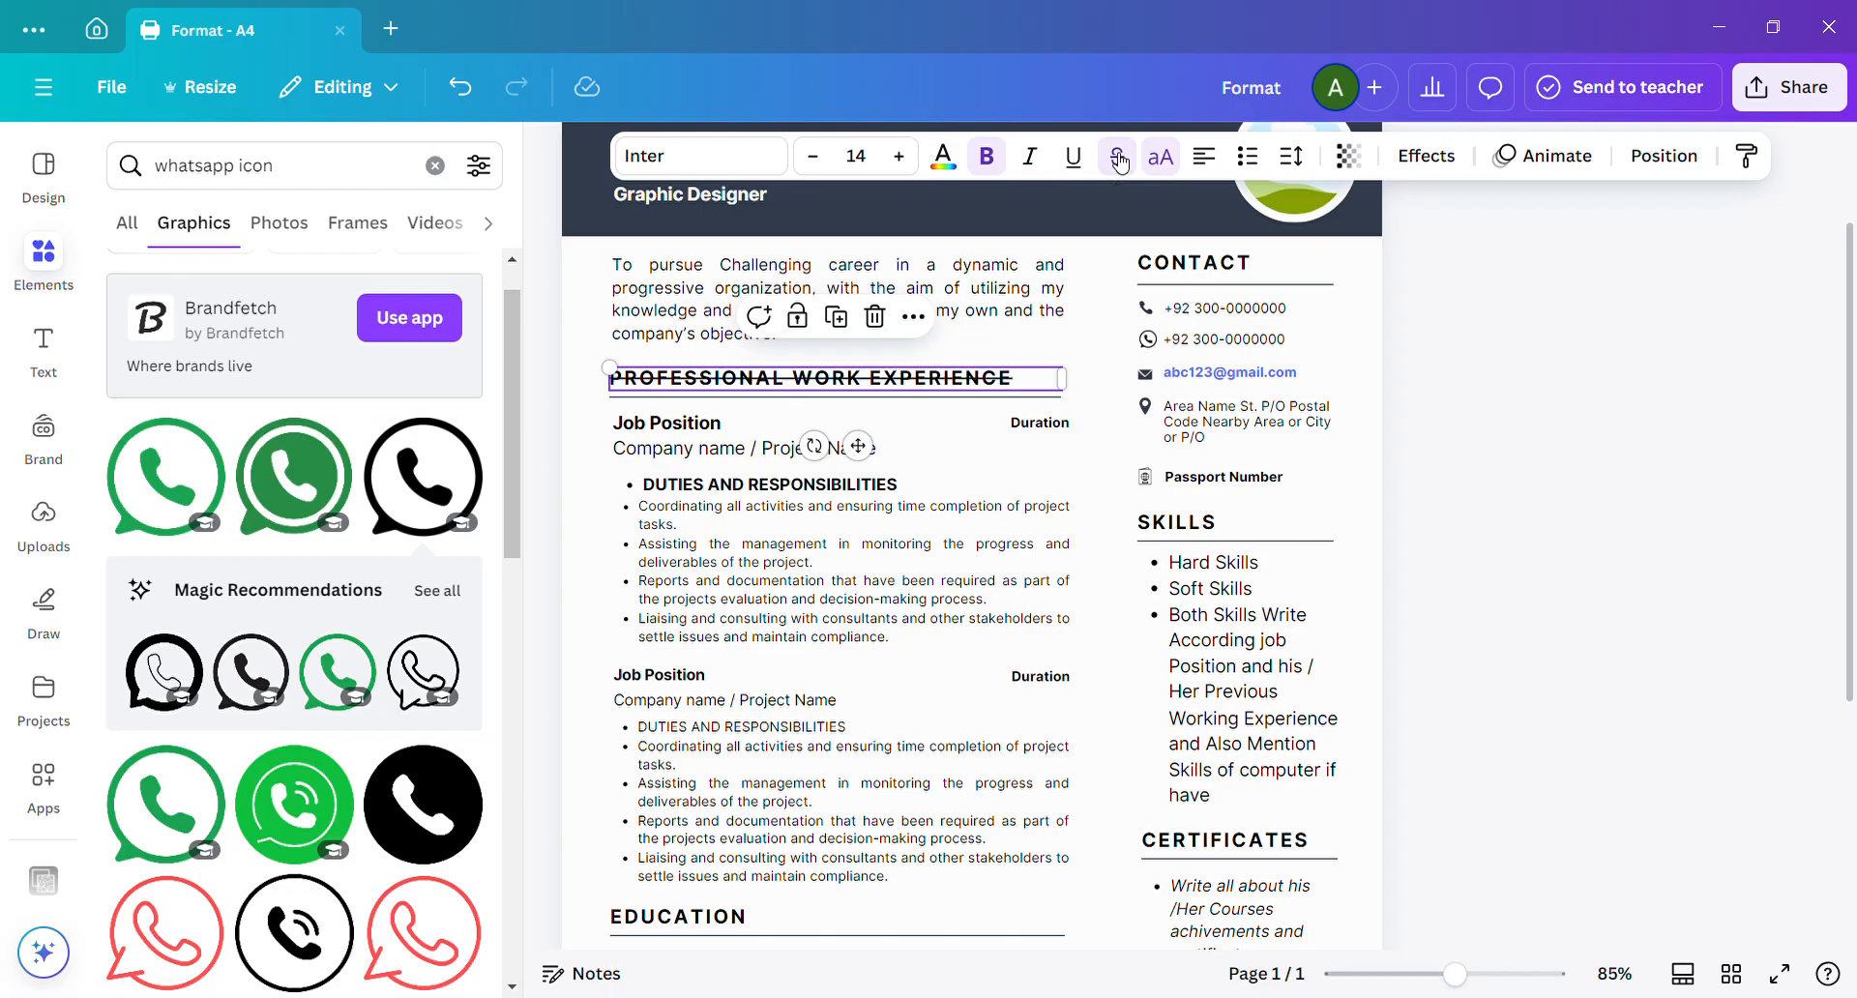
click(1120, 162)
Examine the fonts available for the professional work experience heading, including document, recommended, uploaded and popular fonts.
click(767, 165)
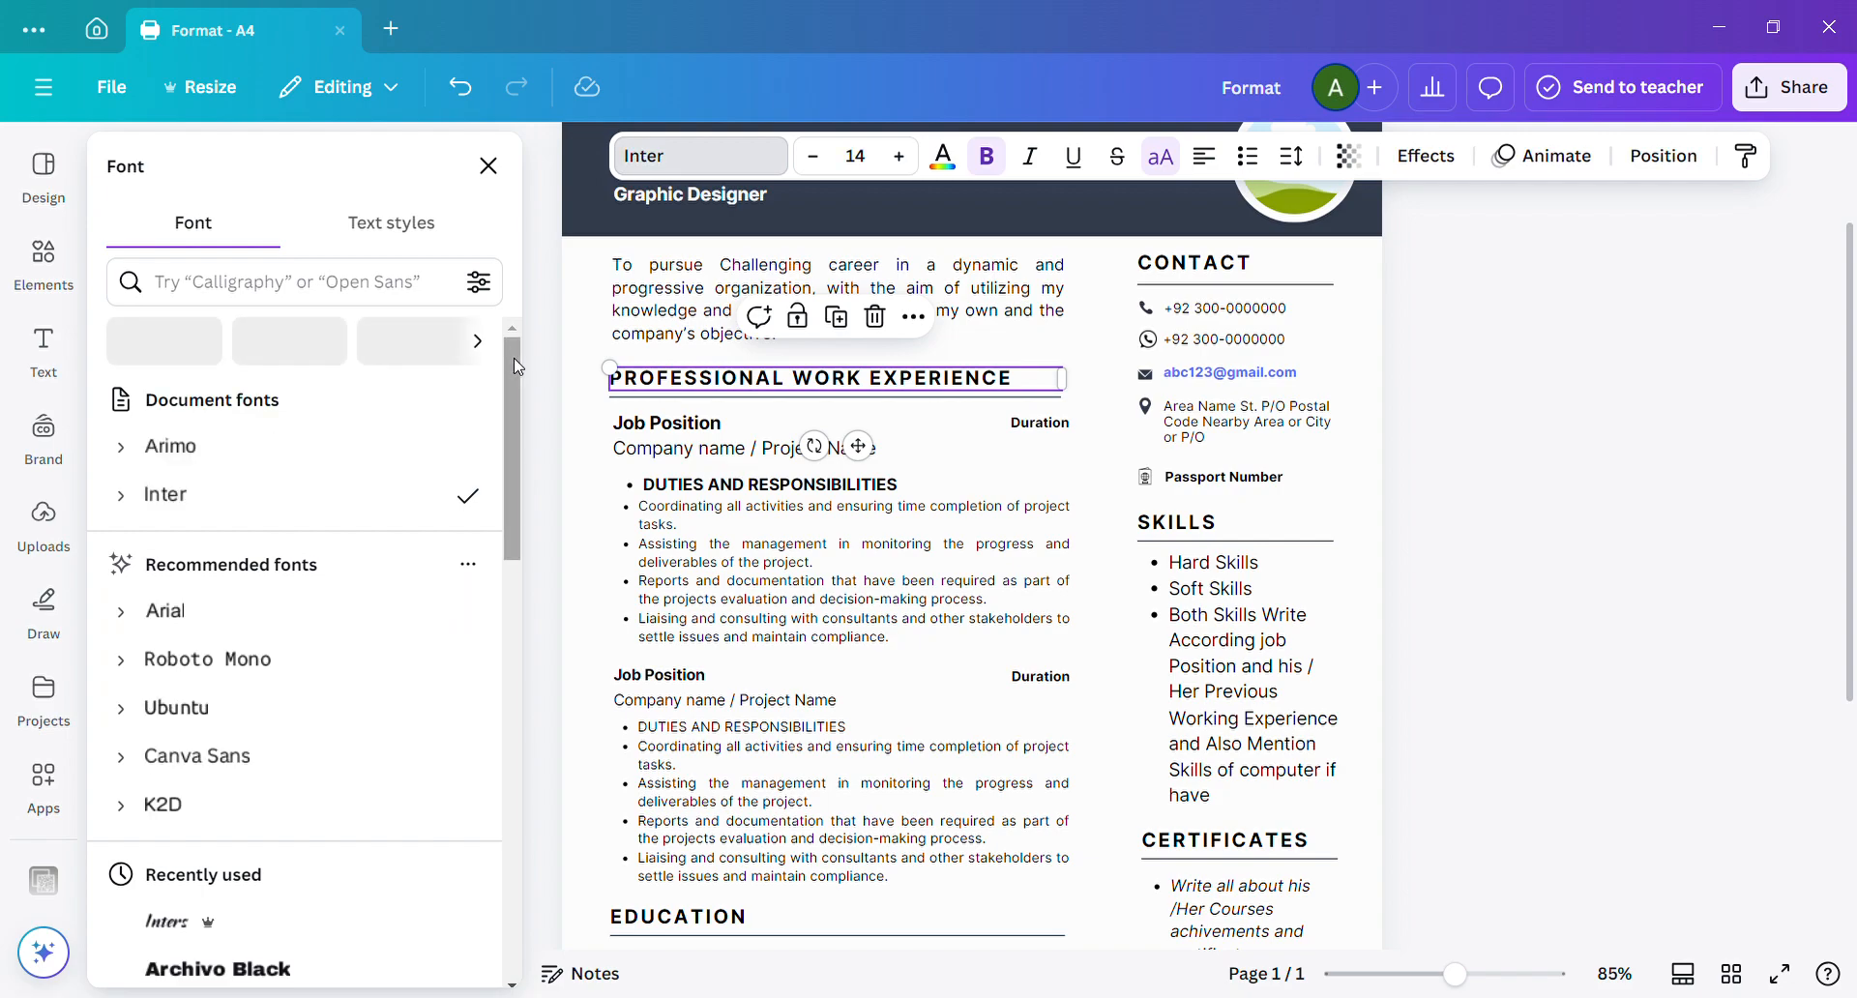
scroll(509, 390, down, 1)
drag(507, 507, 508, 514)
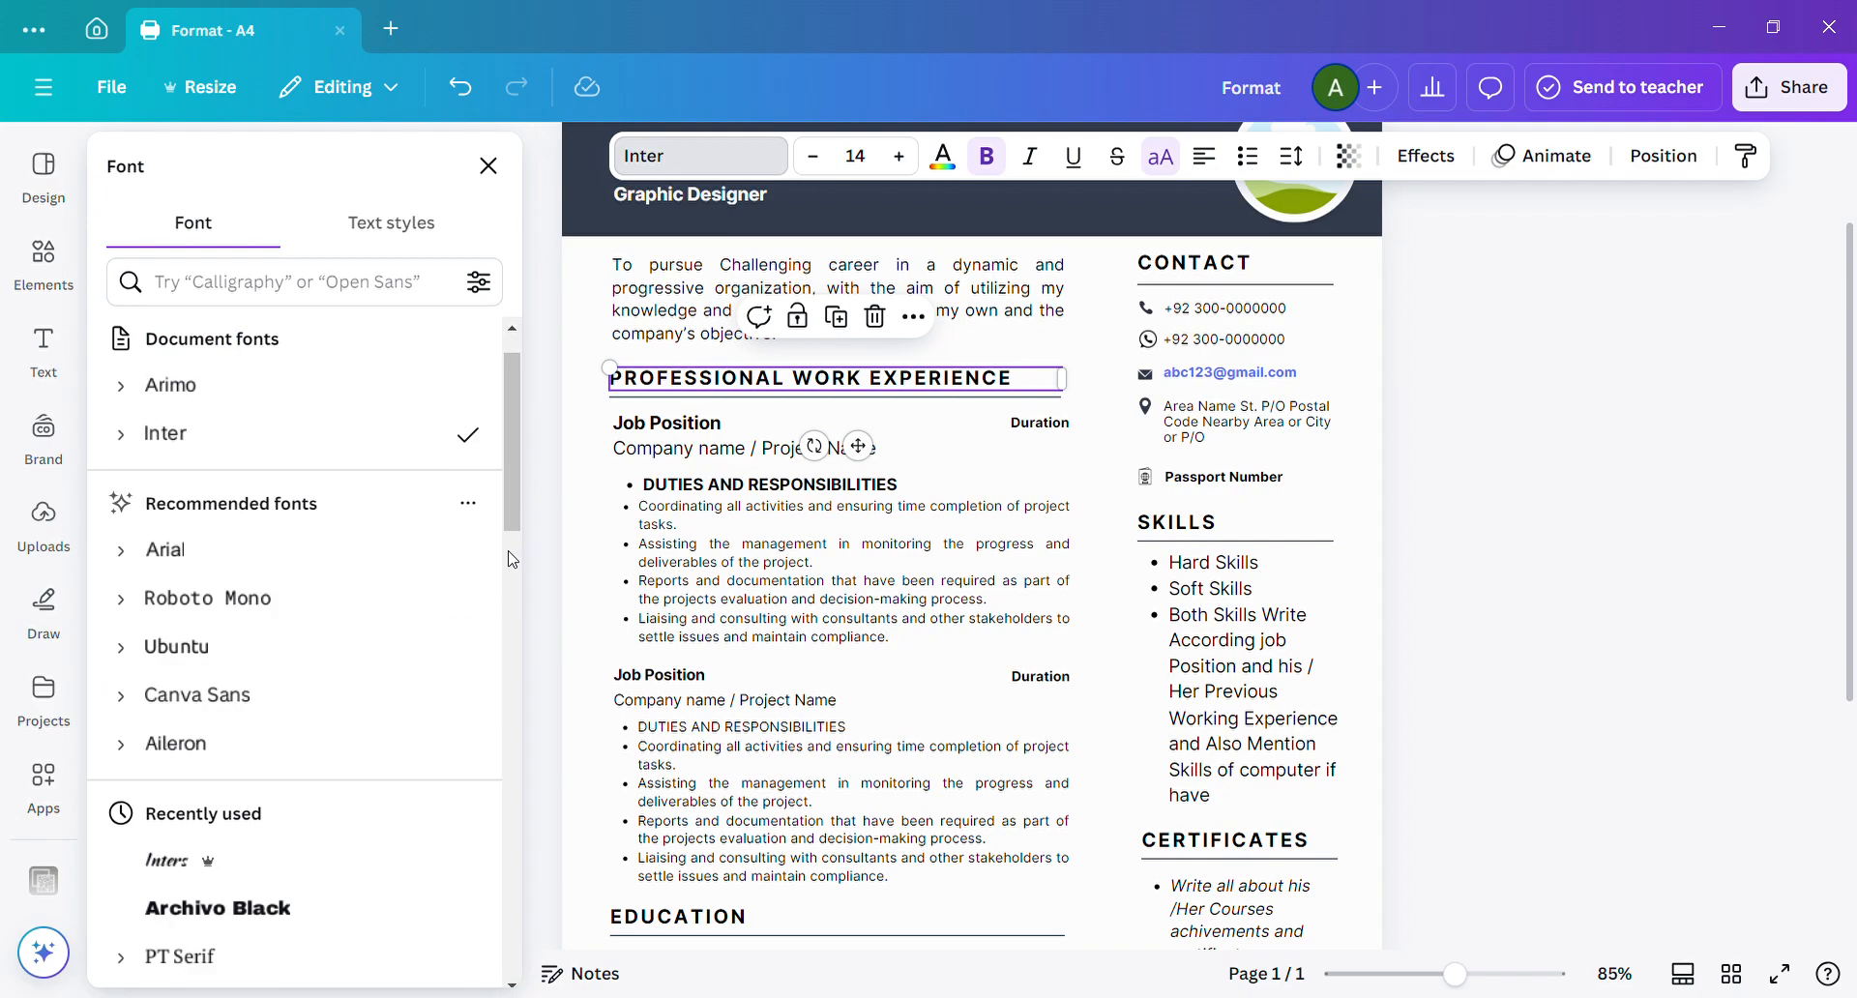
scroll(512, 576, down, 1)
scroll(507, 578, down, 6)
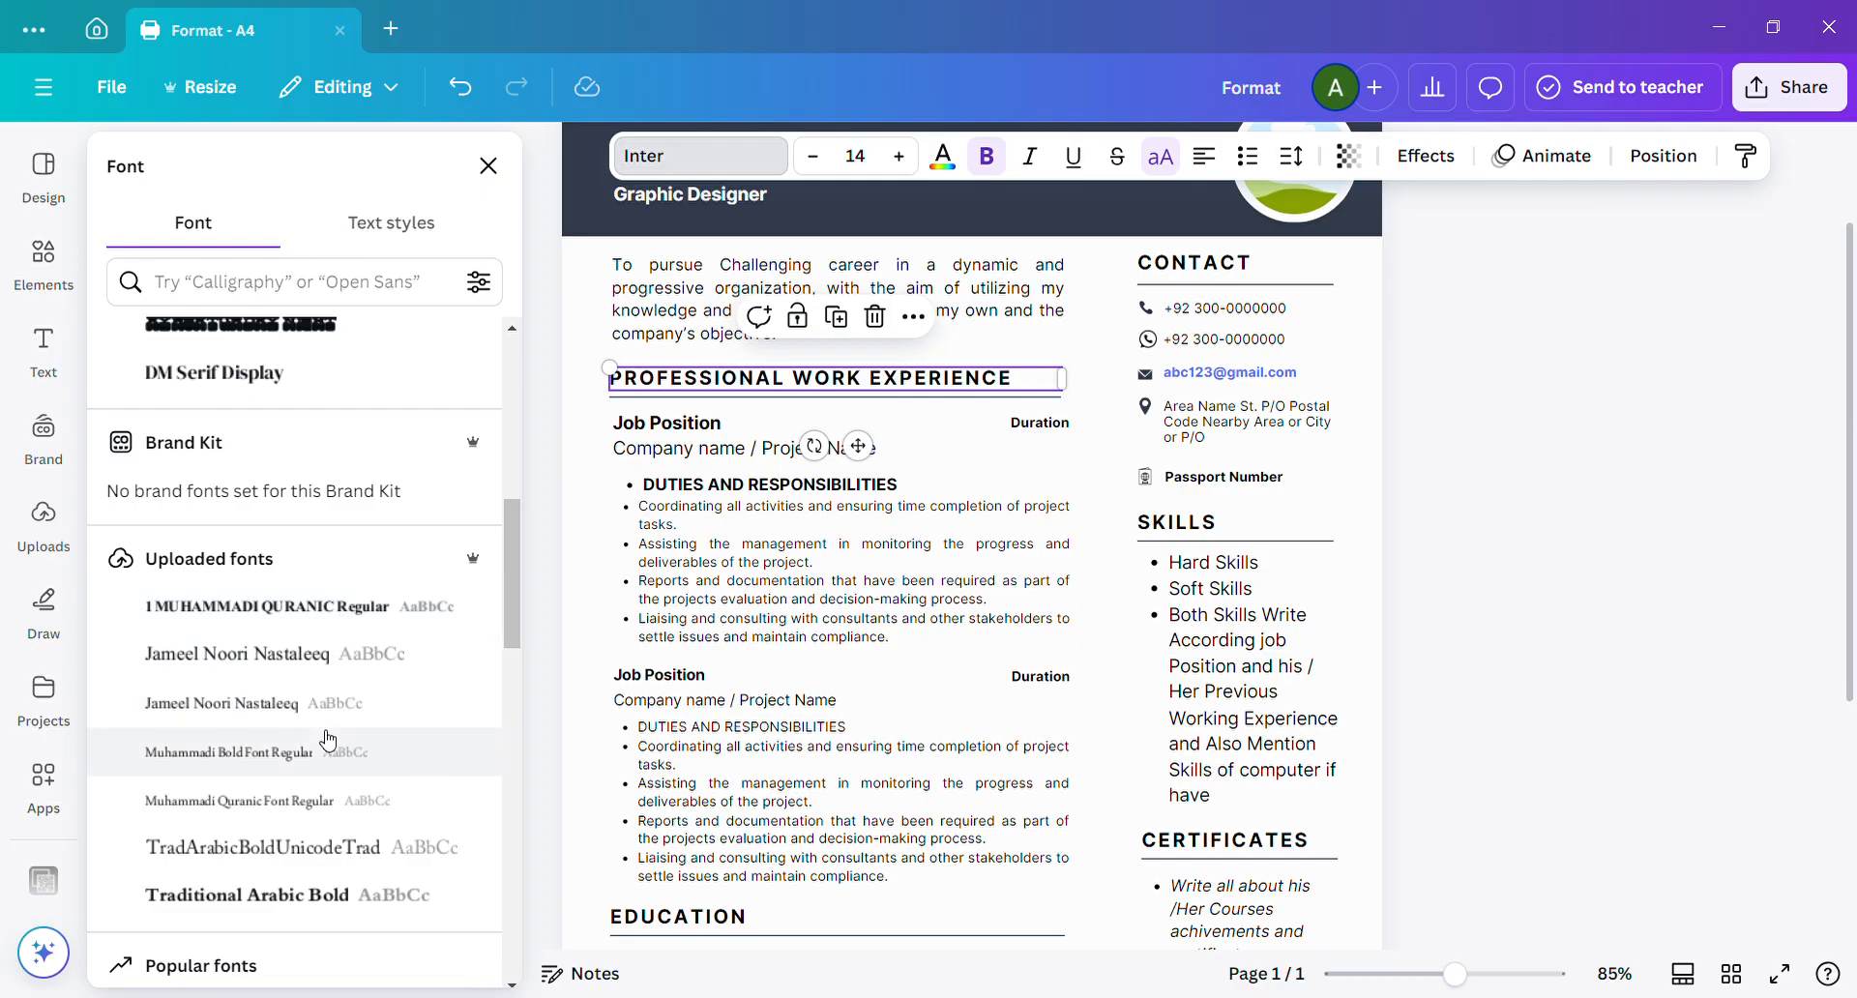
scroll(507, 607, down, 3)
scroll(507, 607, down, 5)
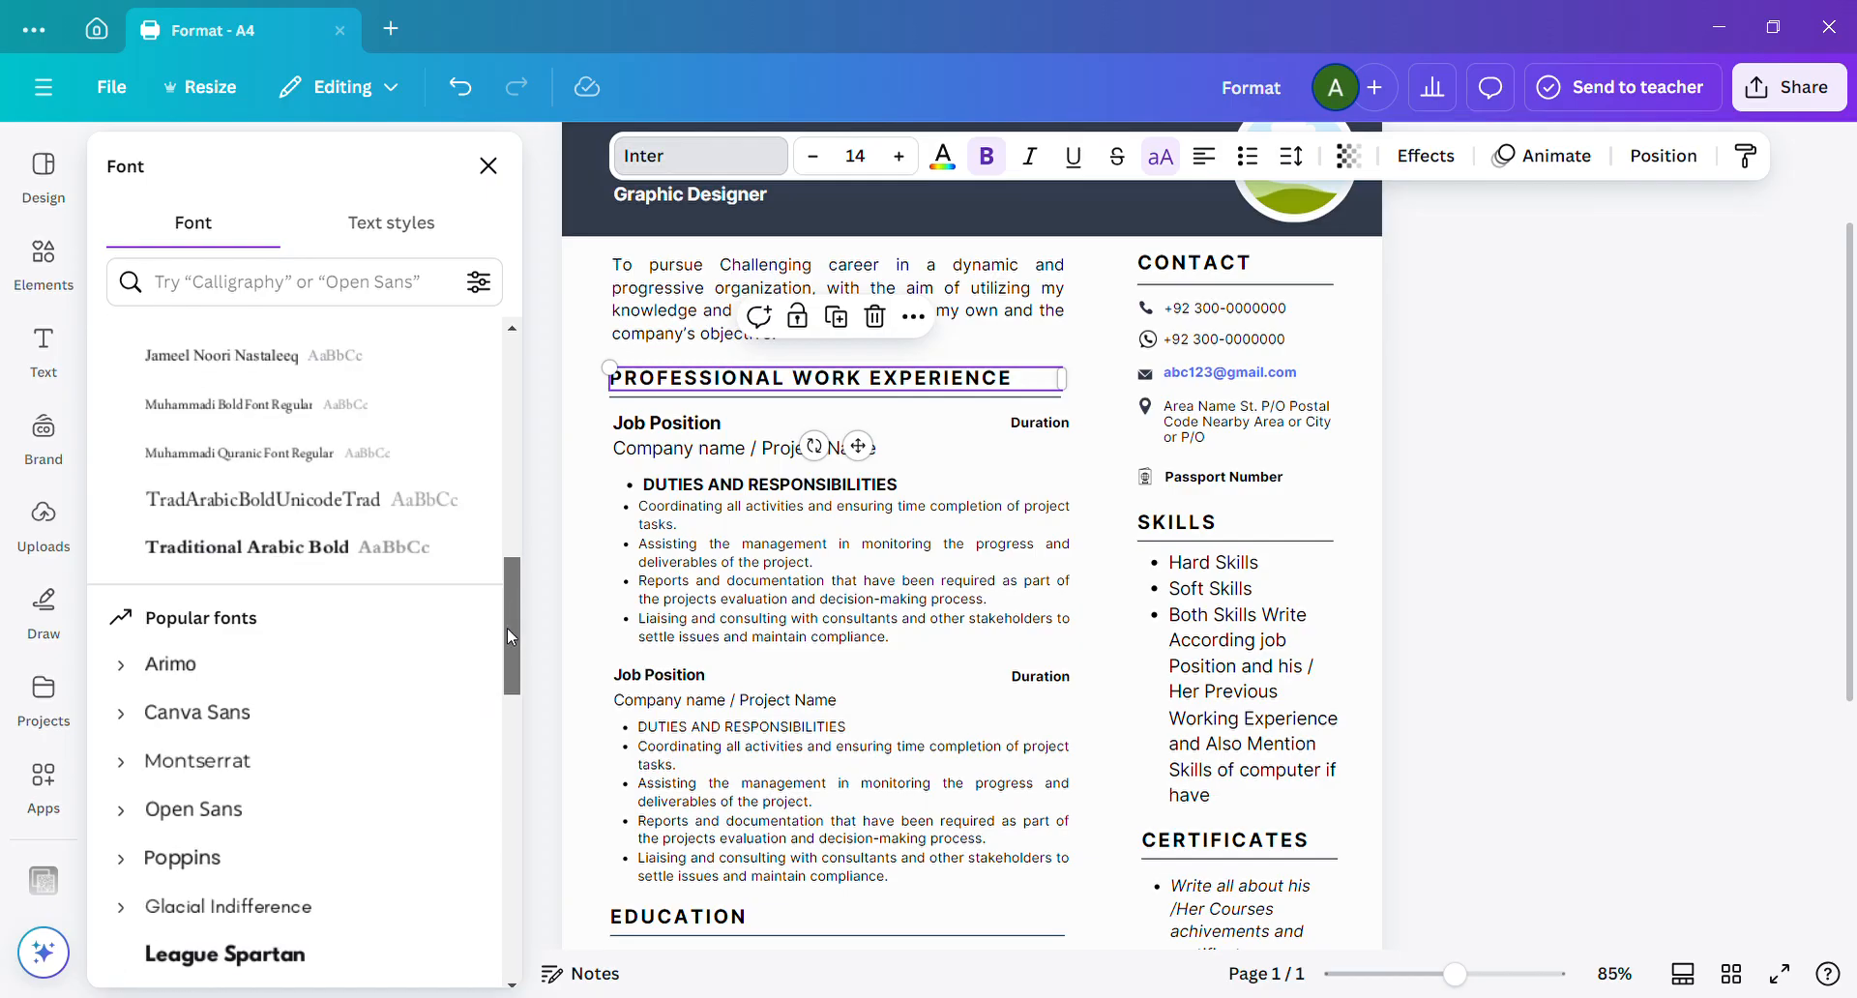
drag(507, 680, 503, 708)
scroll(499, 703, down, 4)
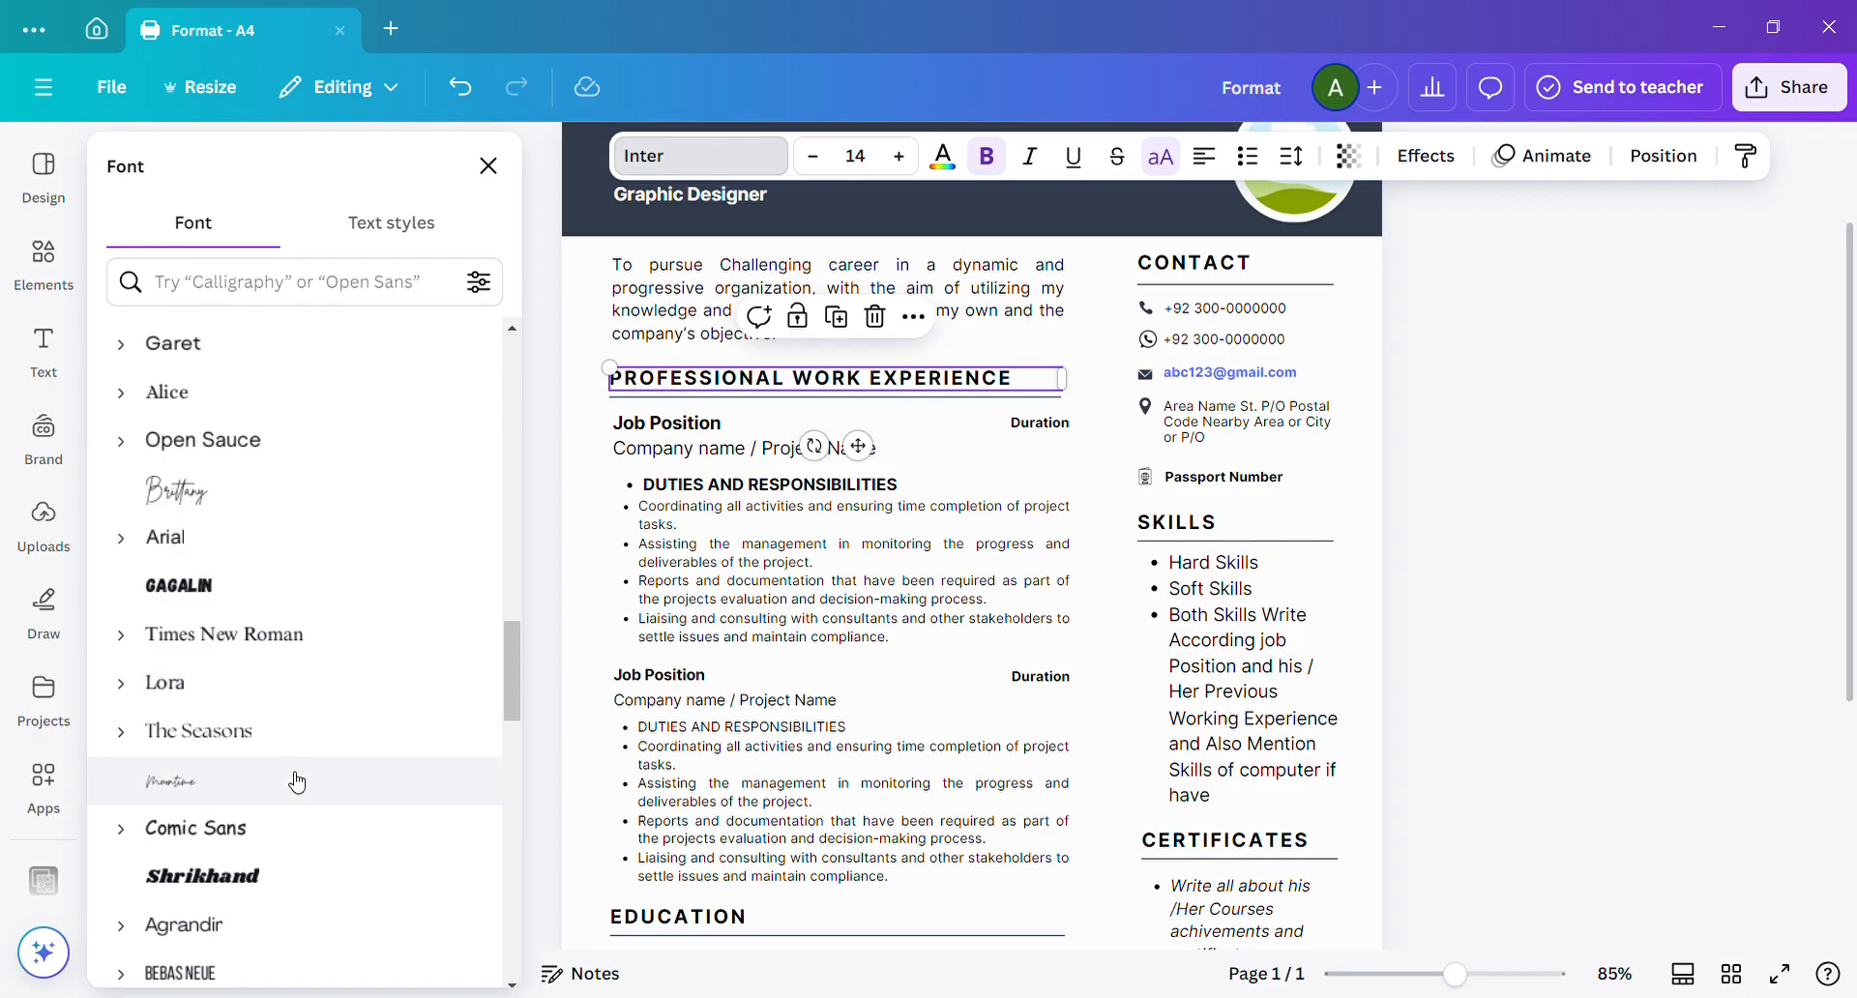
scroll(510, 685, down, 1)
scroll(507, 762, down, 8)
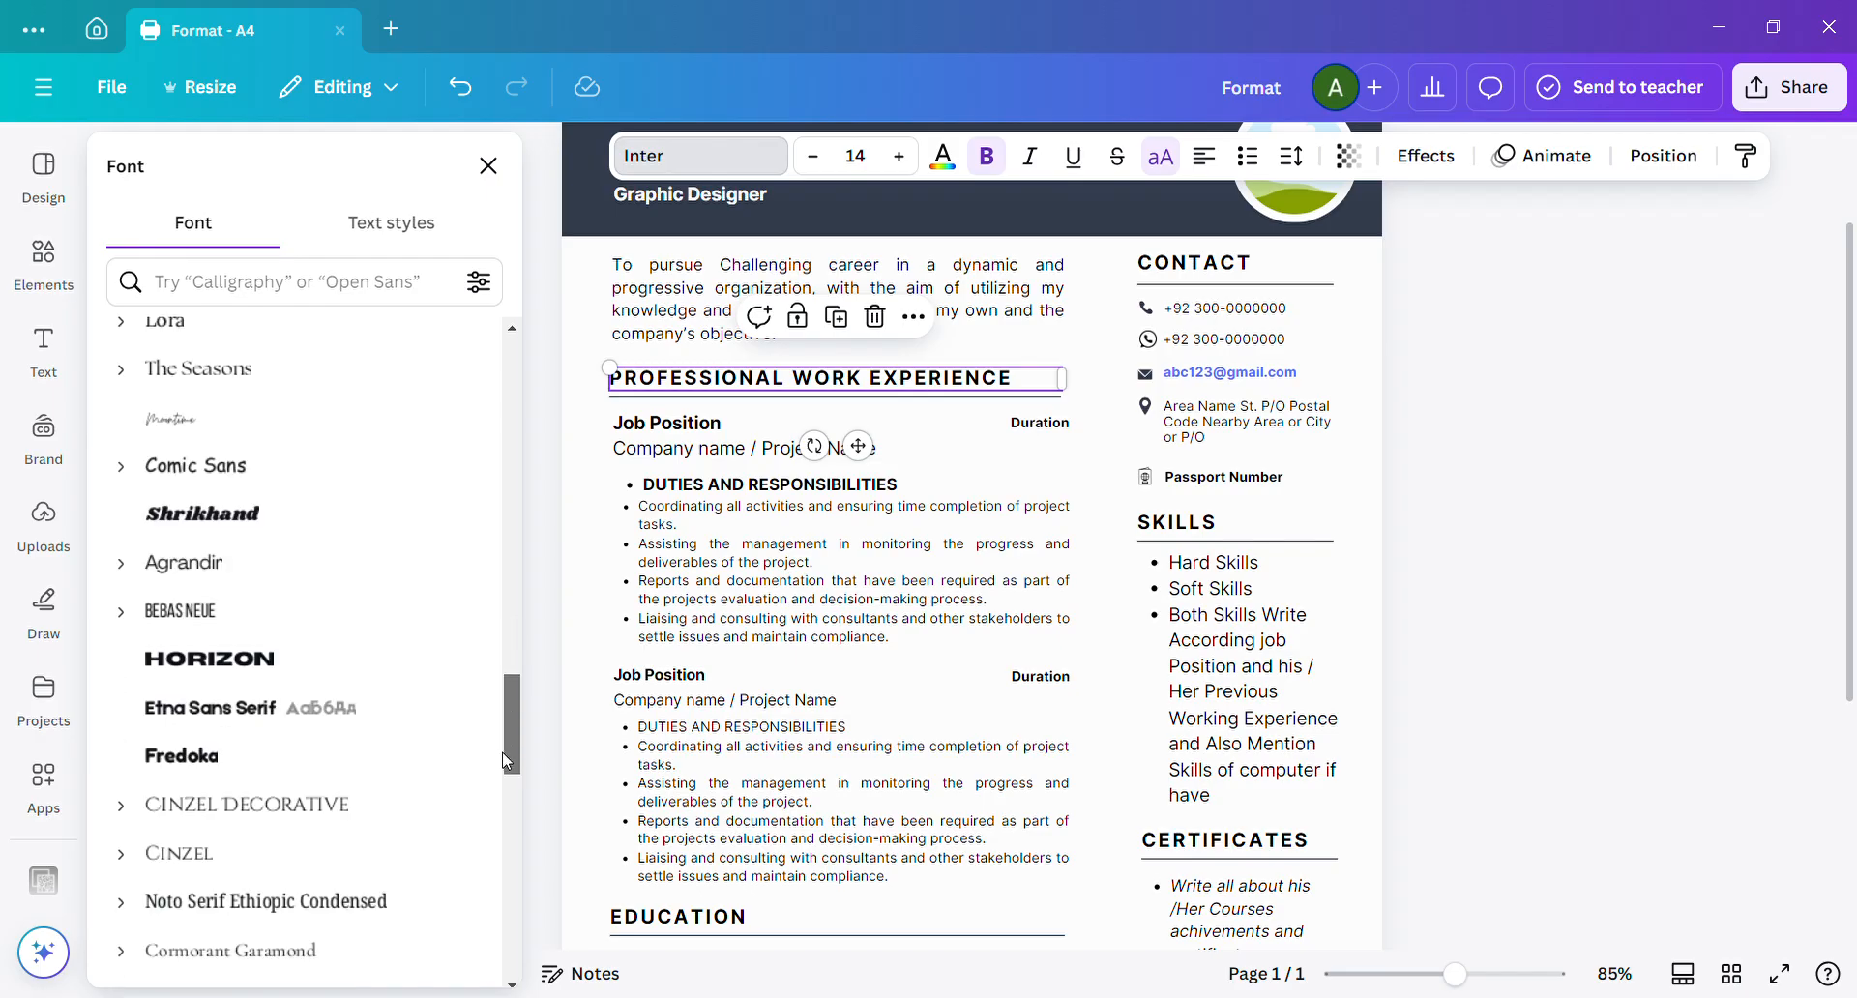
scroll(497, 822, down, 5)
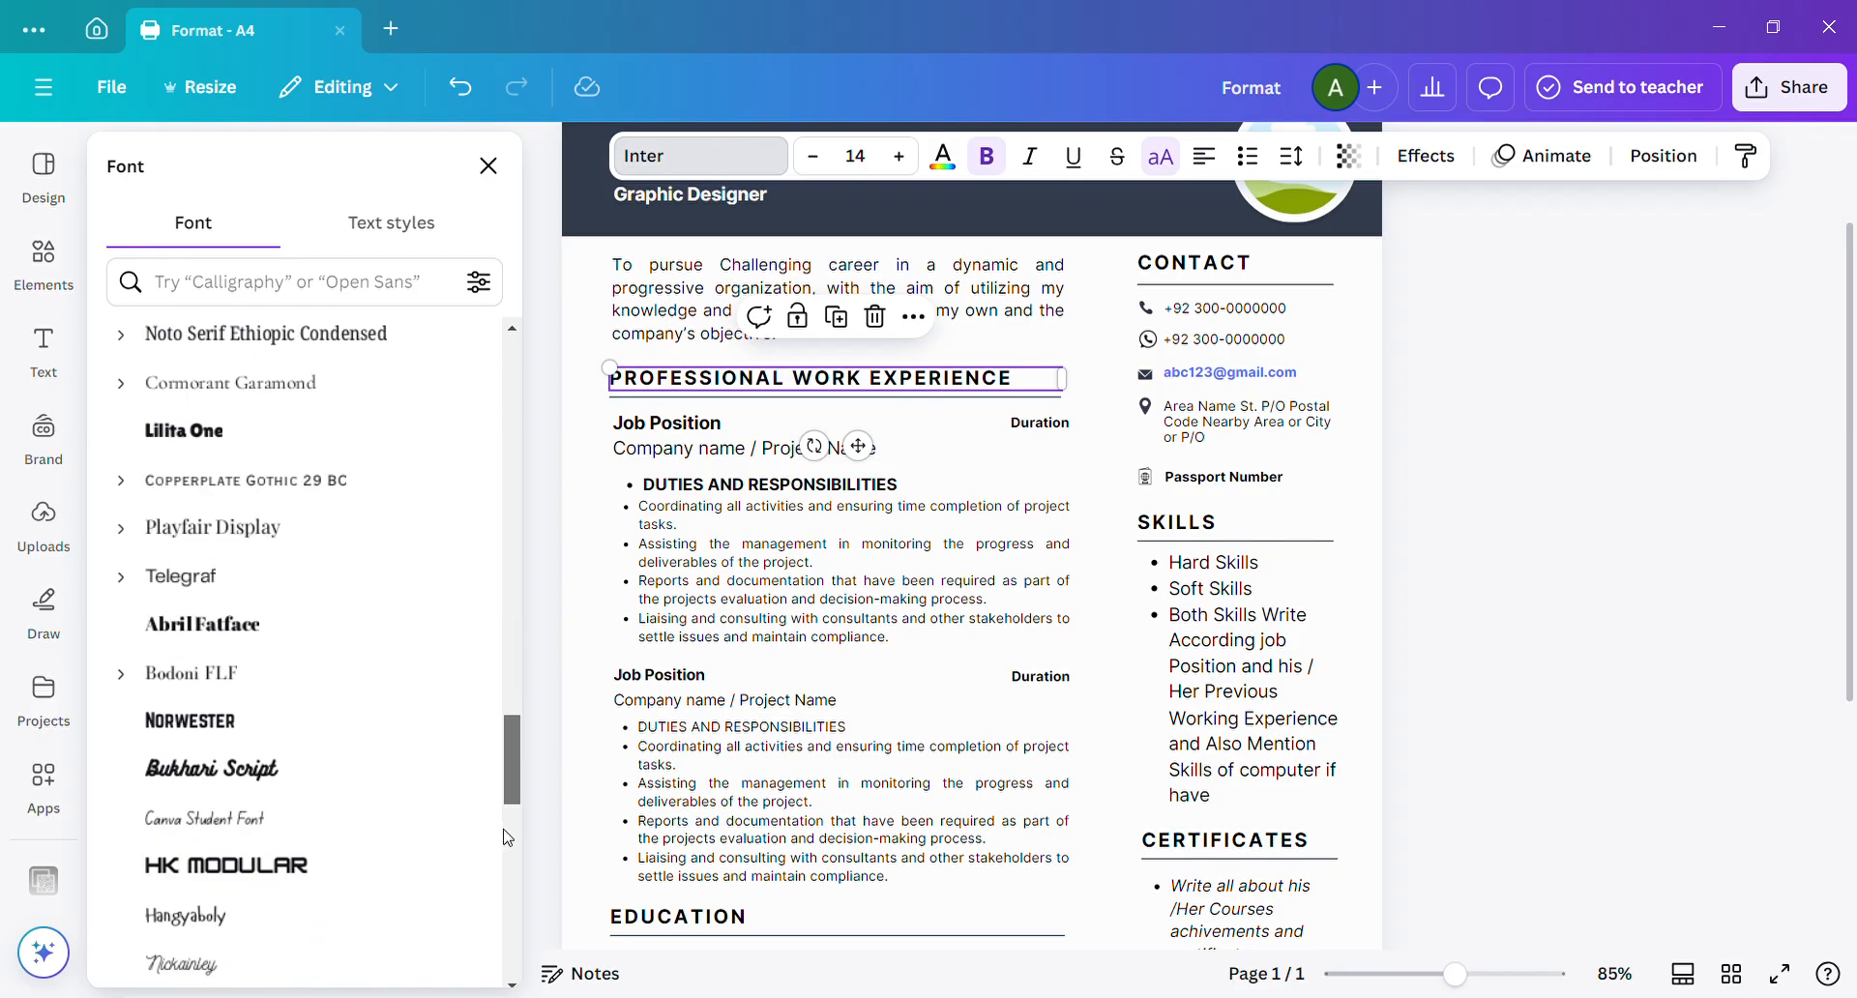
scroll(503, 882, down, 4)
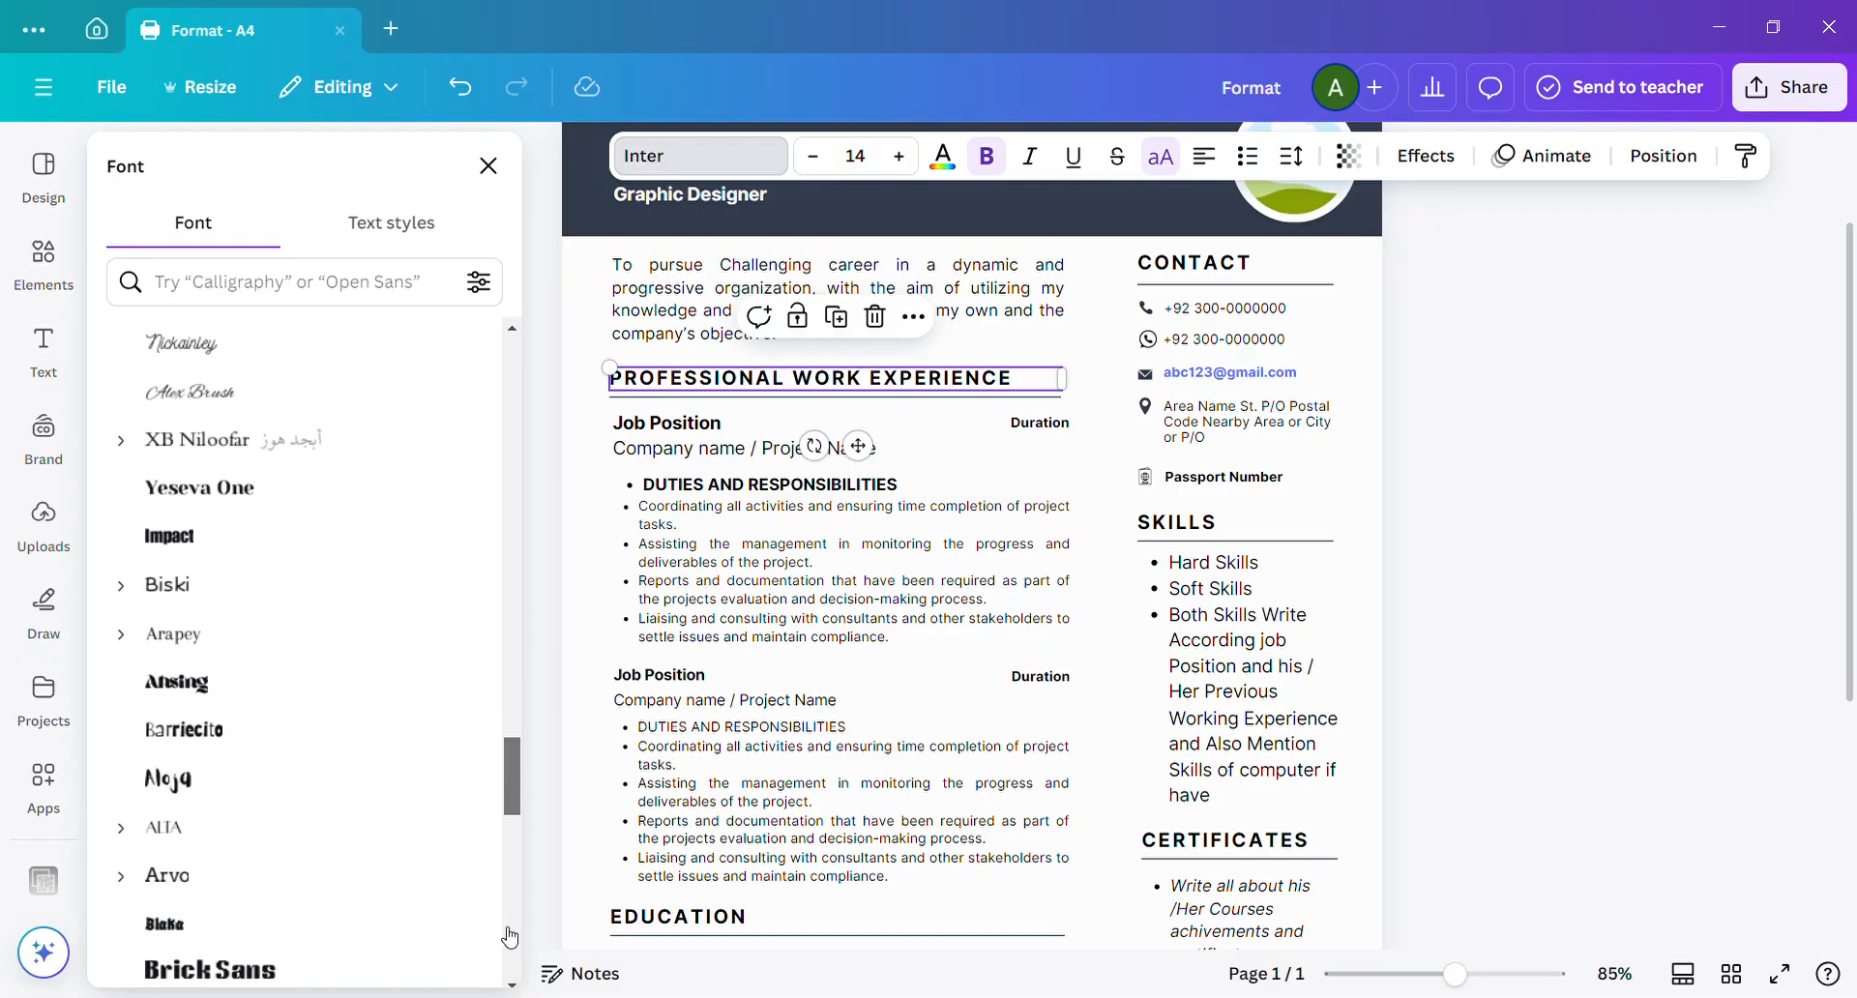
scroll(513, 788, down, 4)
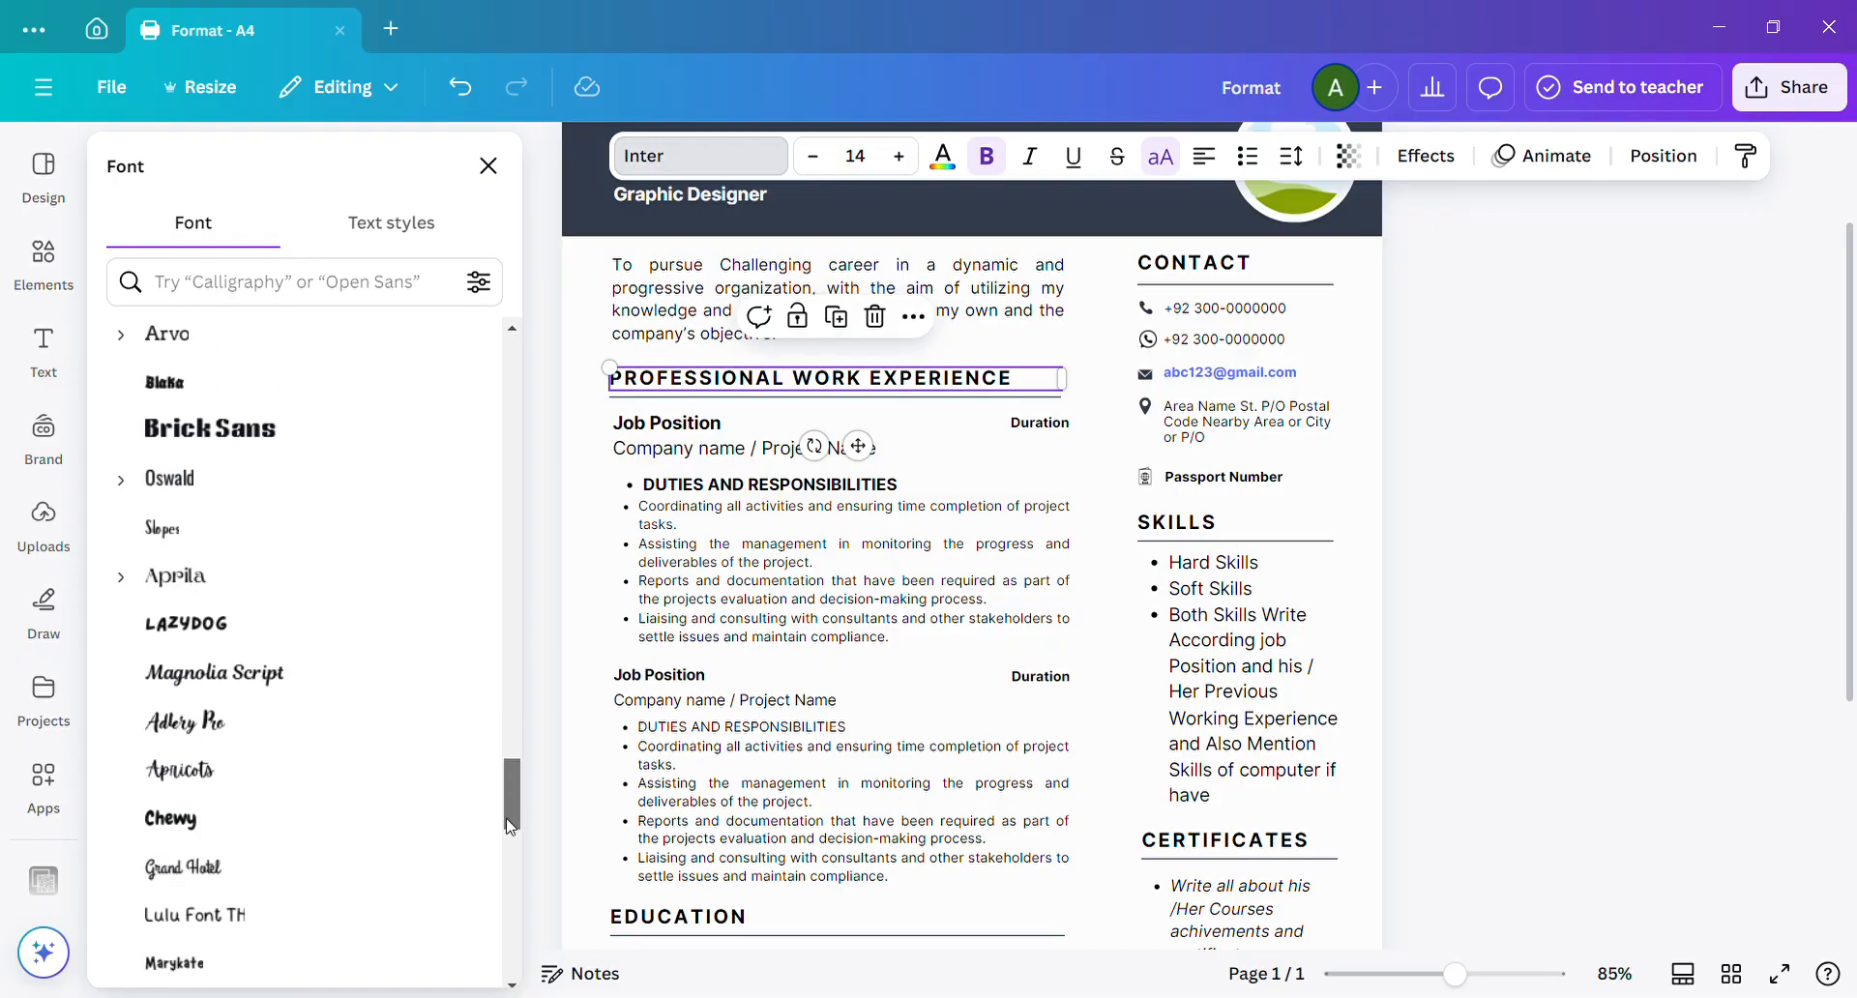
drag(514, 801, 514, 378)
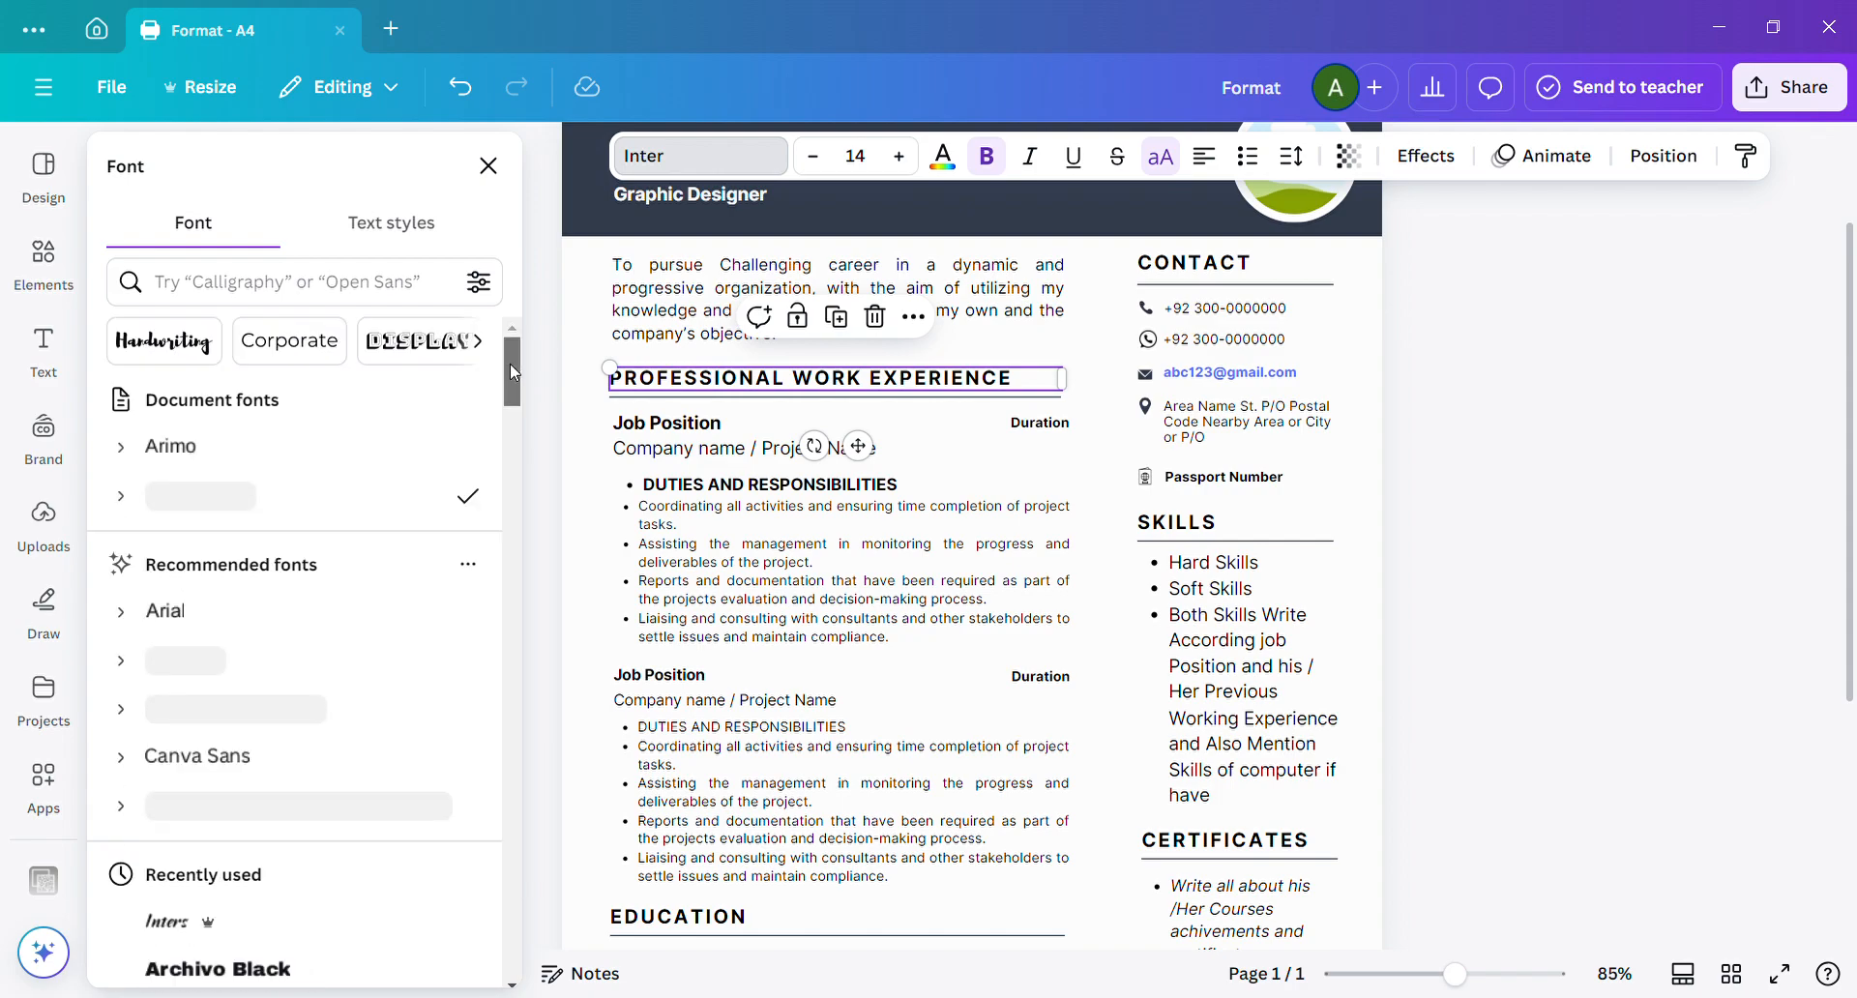
click(335, 303)
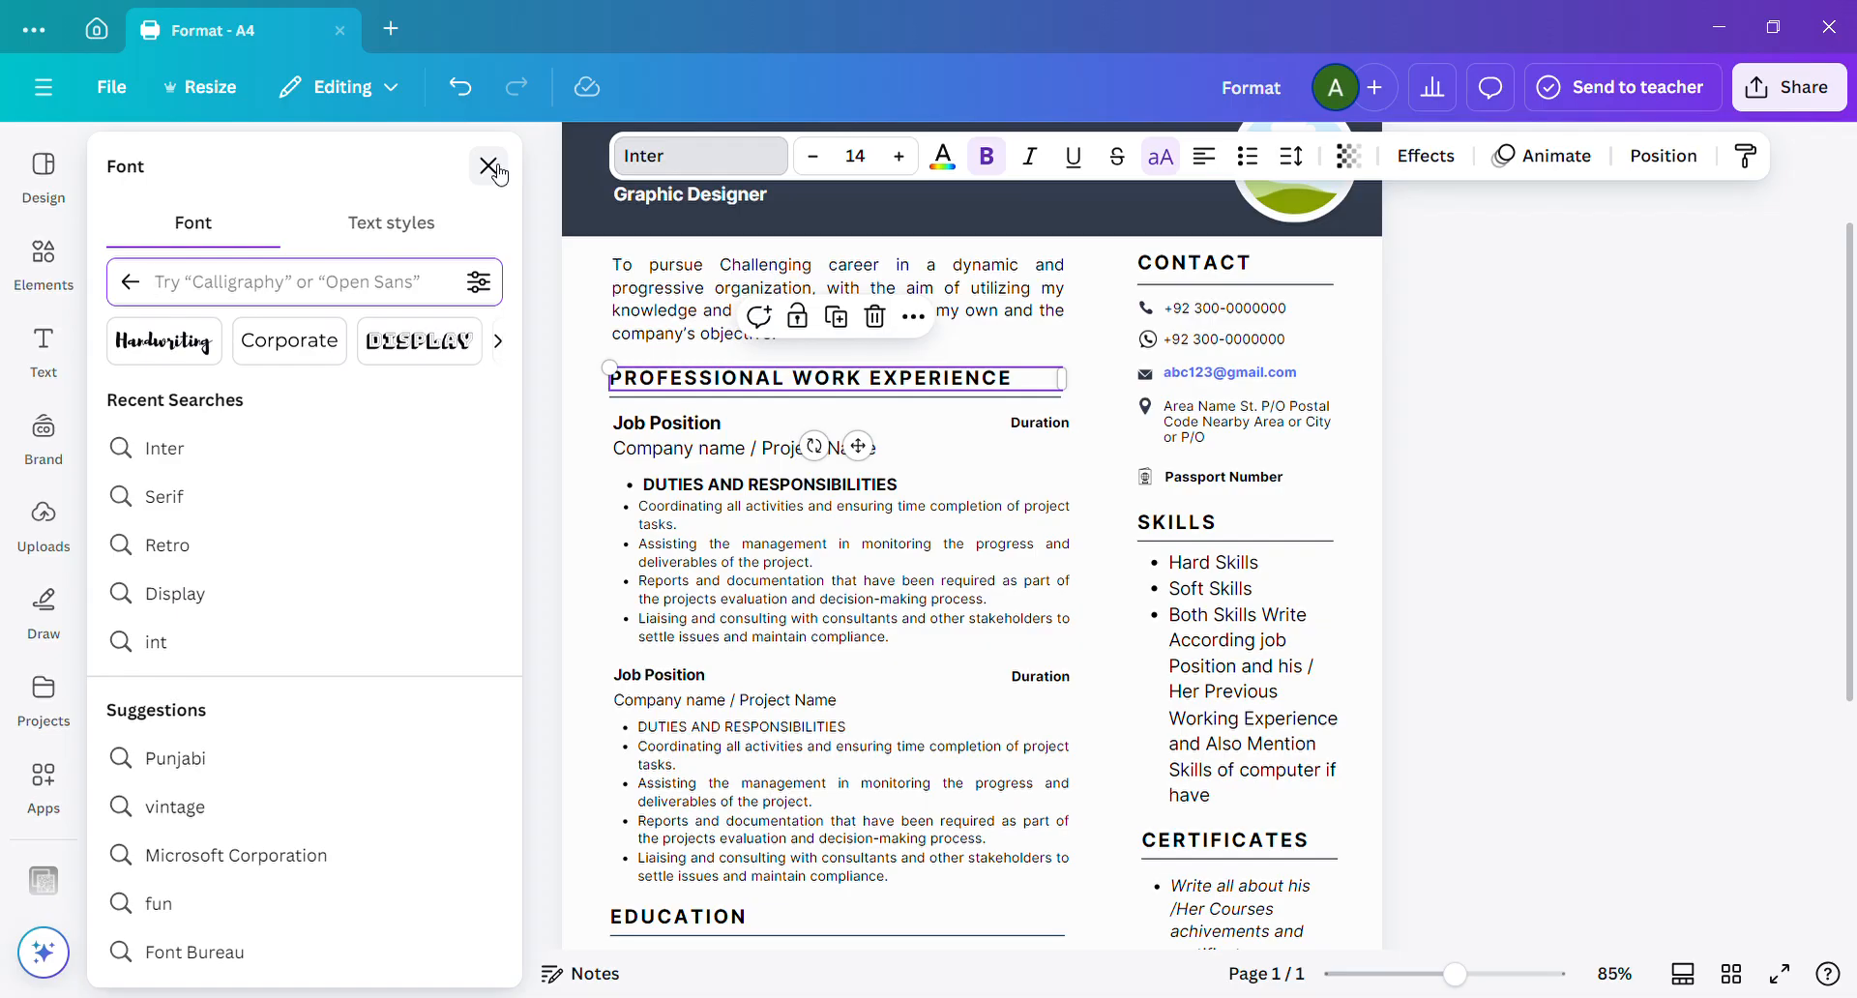
click(132, 282)
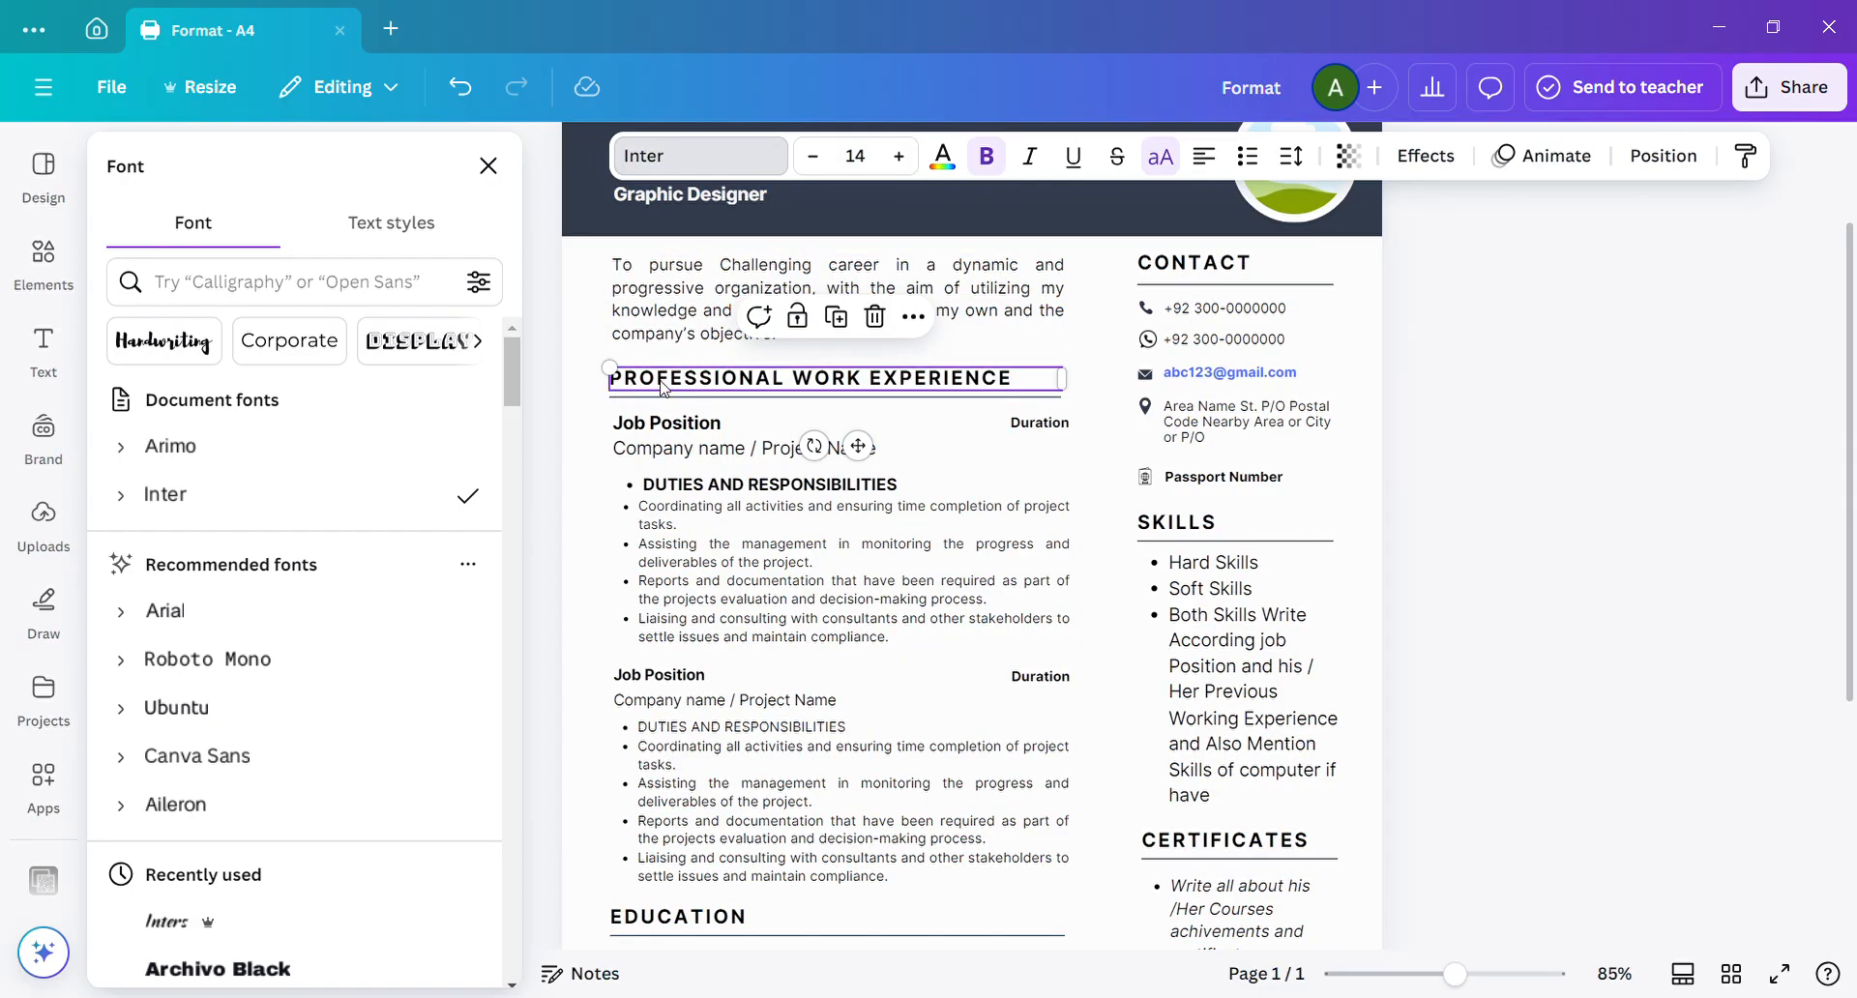
key(Escape)
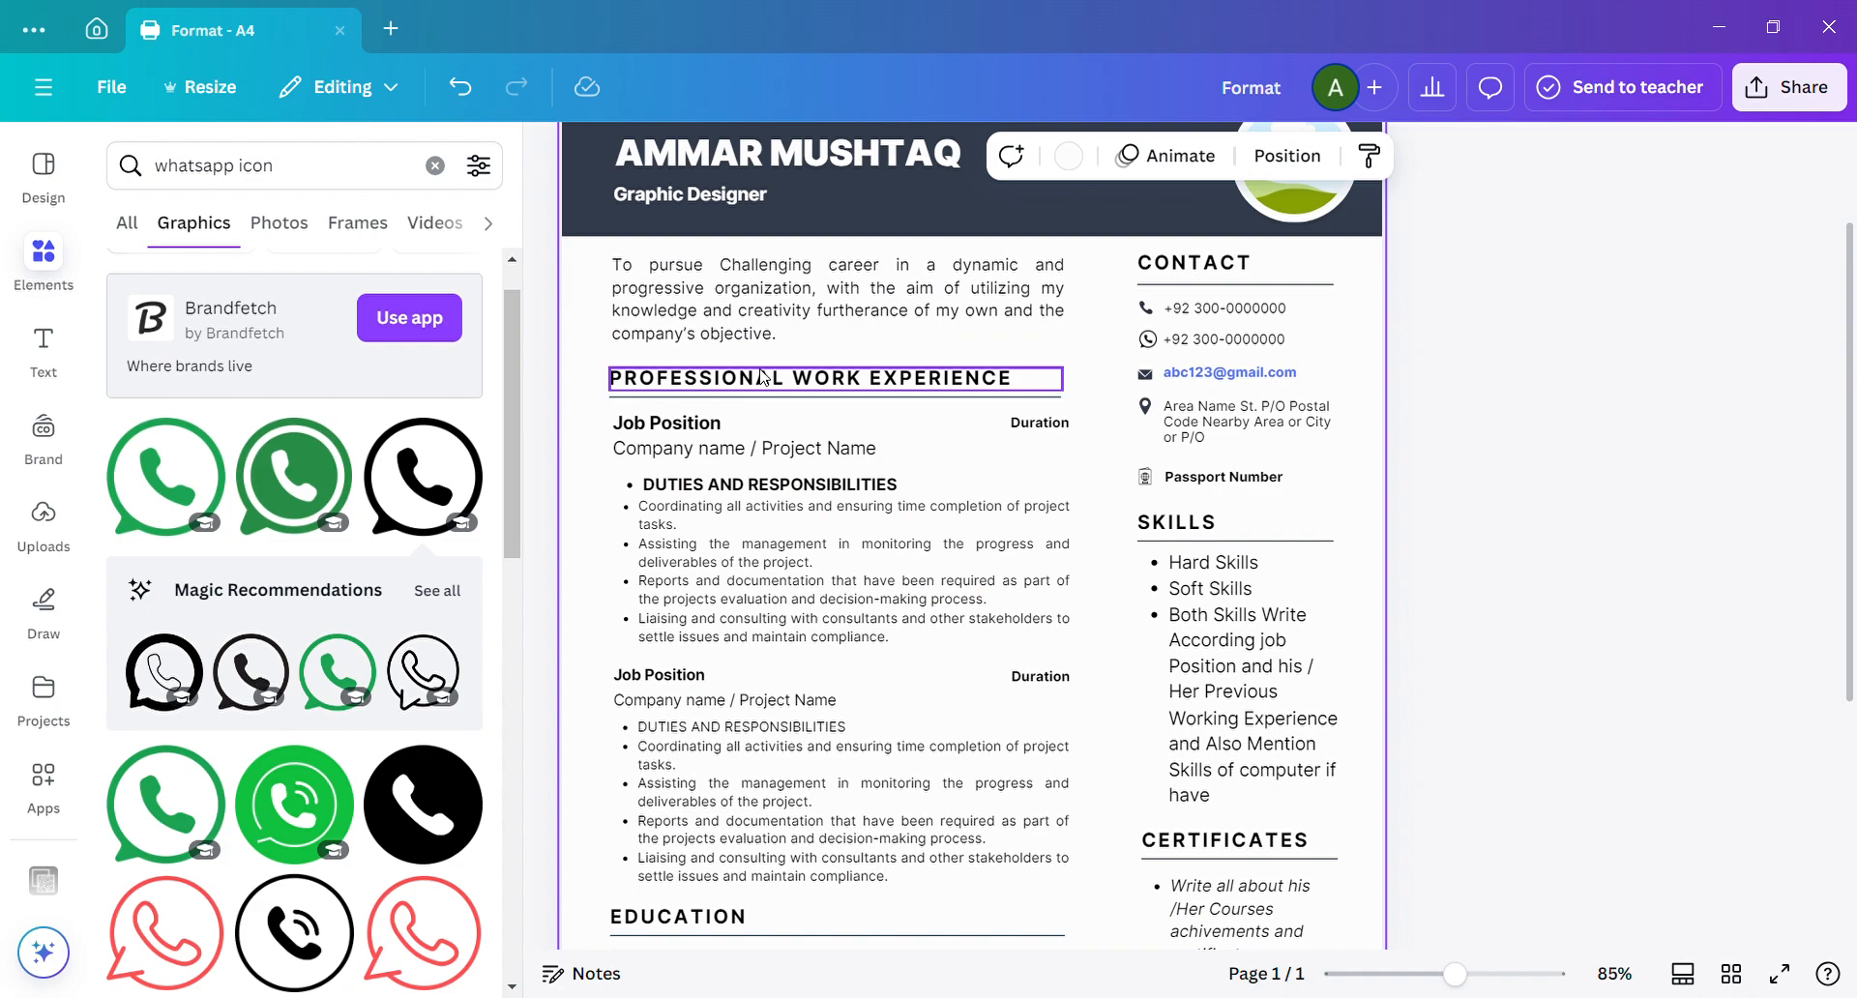
Try font sizes 10 and 16 on the professional work experience heading, and return it to 14.
click(763, 378)
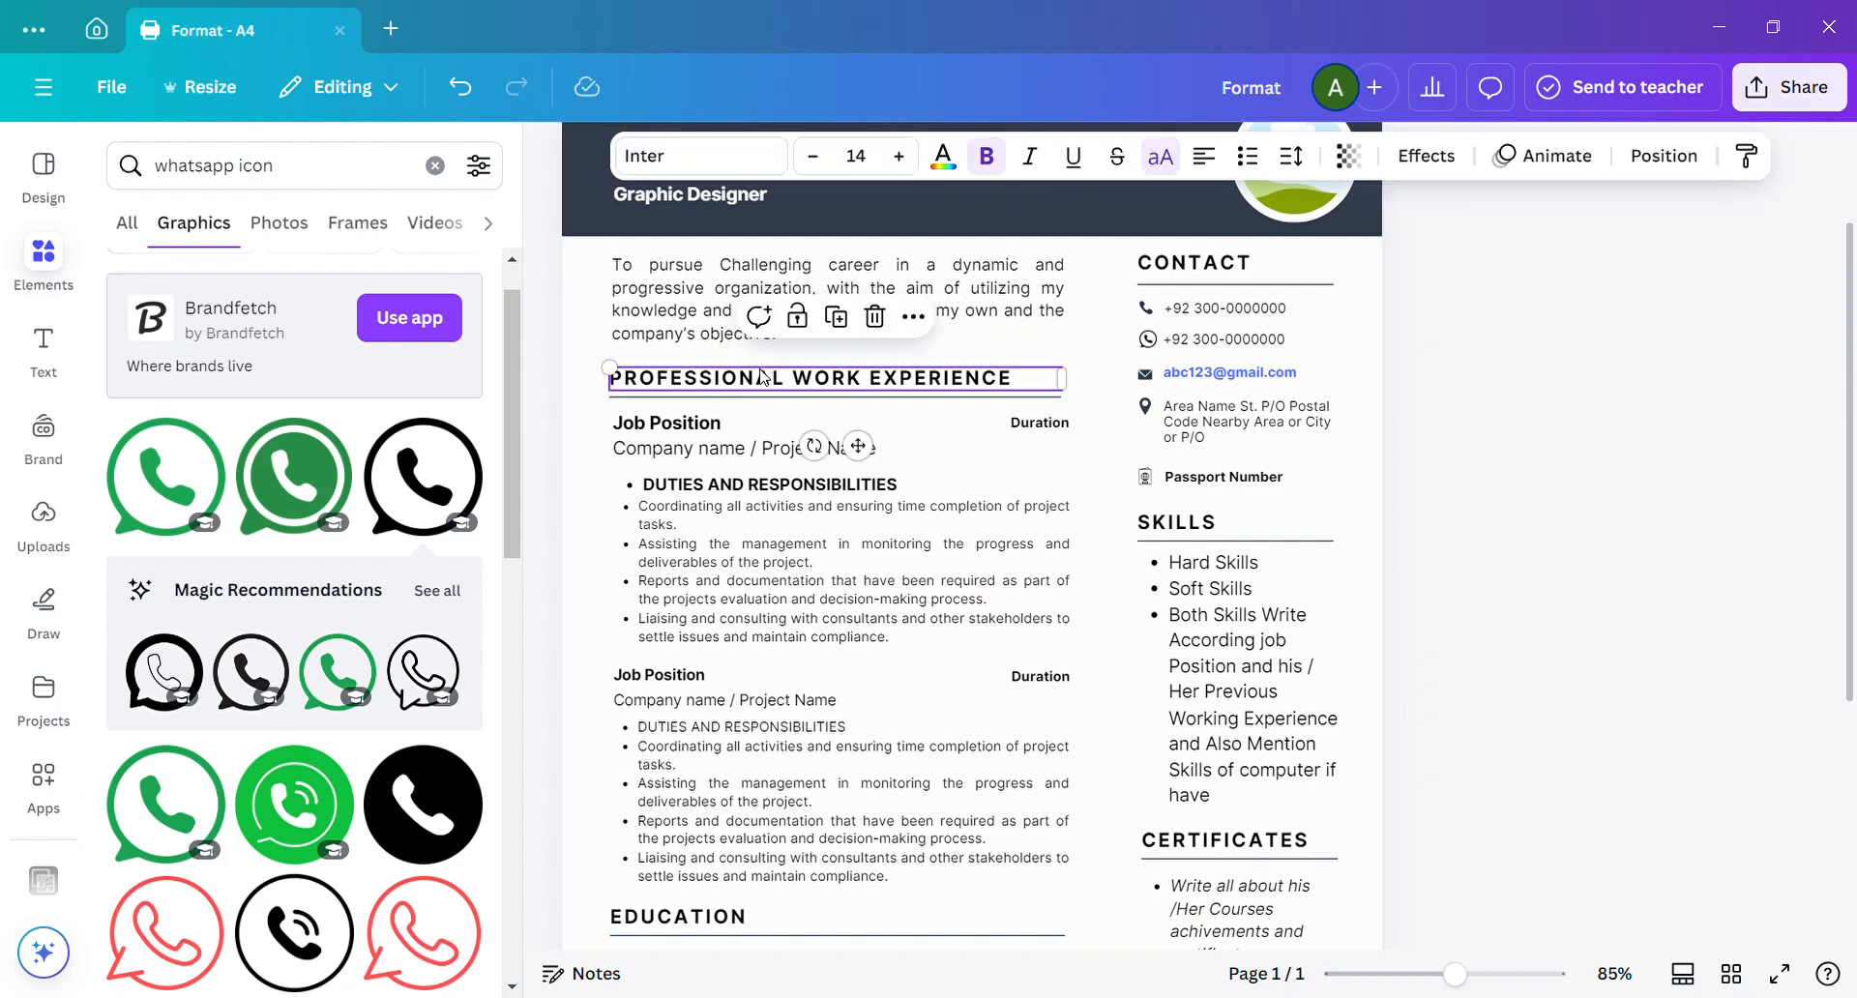
click(814, 157)
click(813, 157)
click(814, 157)
click(813, 157)
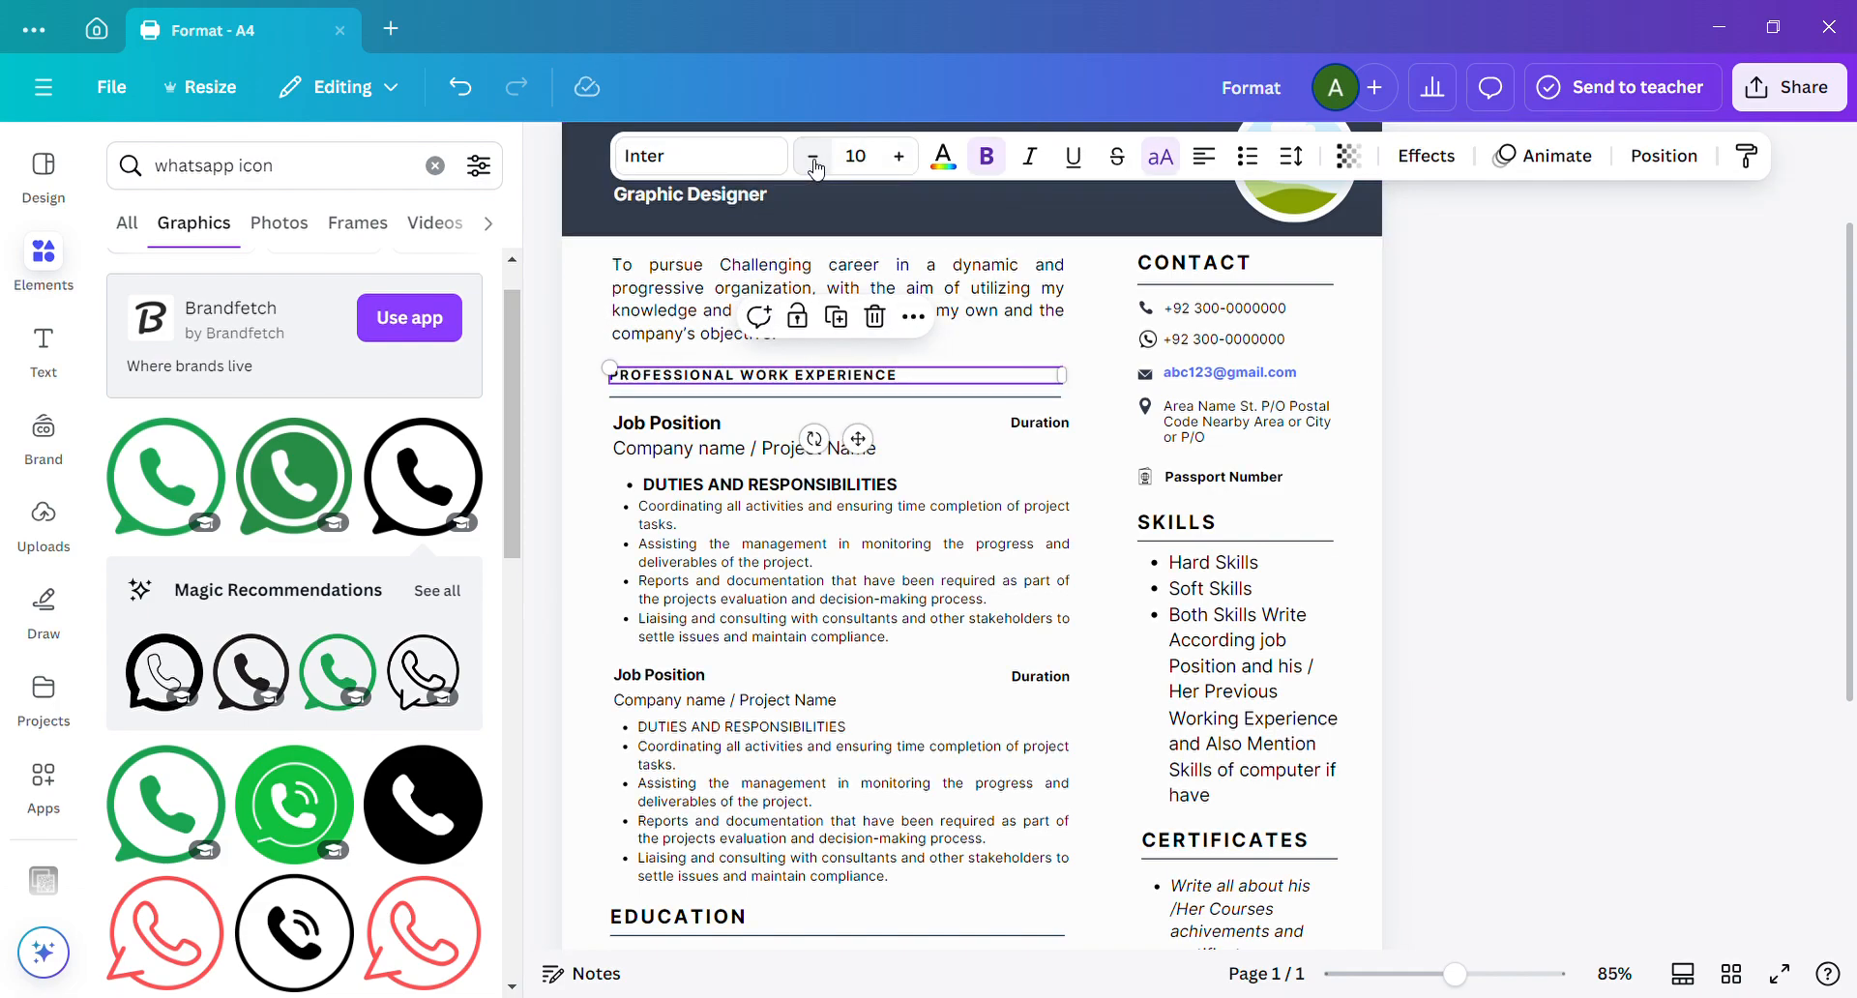
click(900, 157)
click(899, 157)
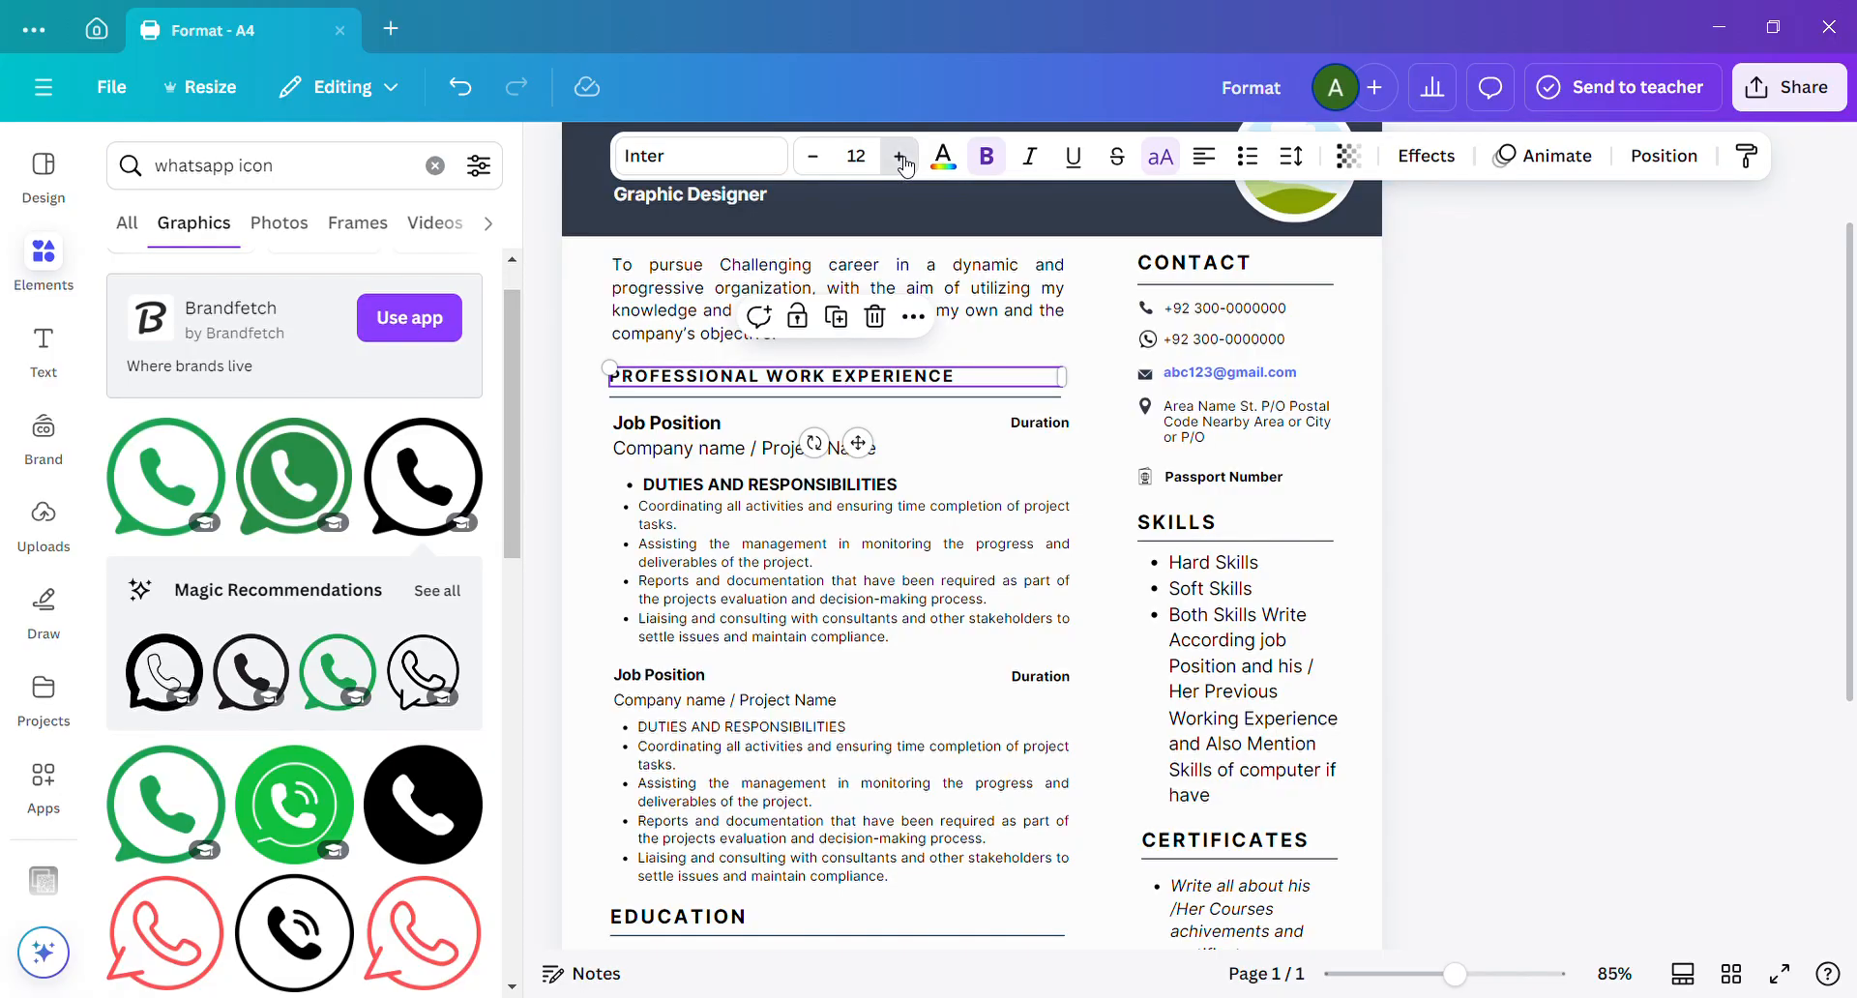
click(899, 156)
click(900, 157)
click(899, 157)
click(899, 157)
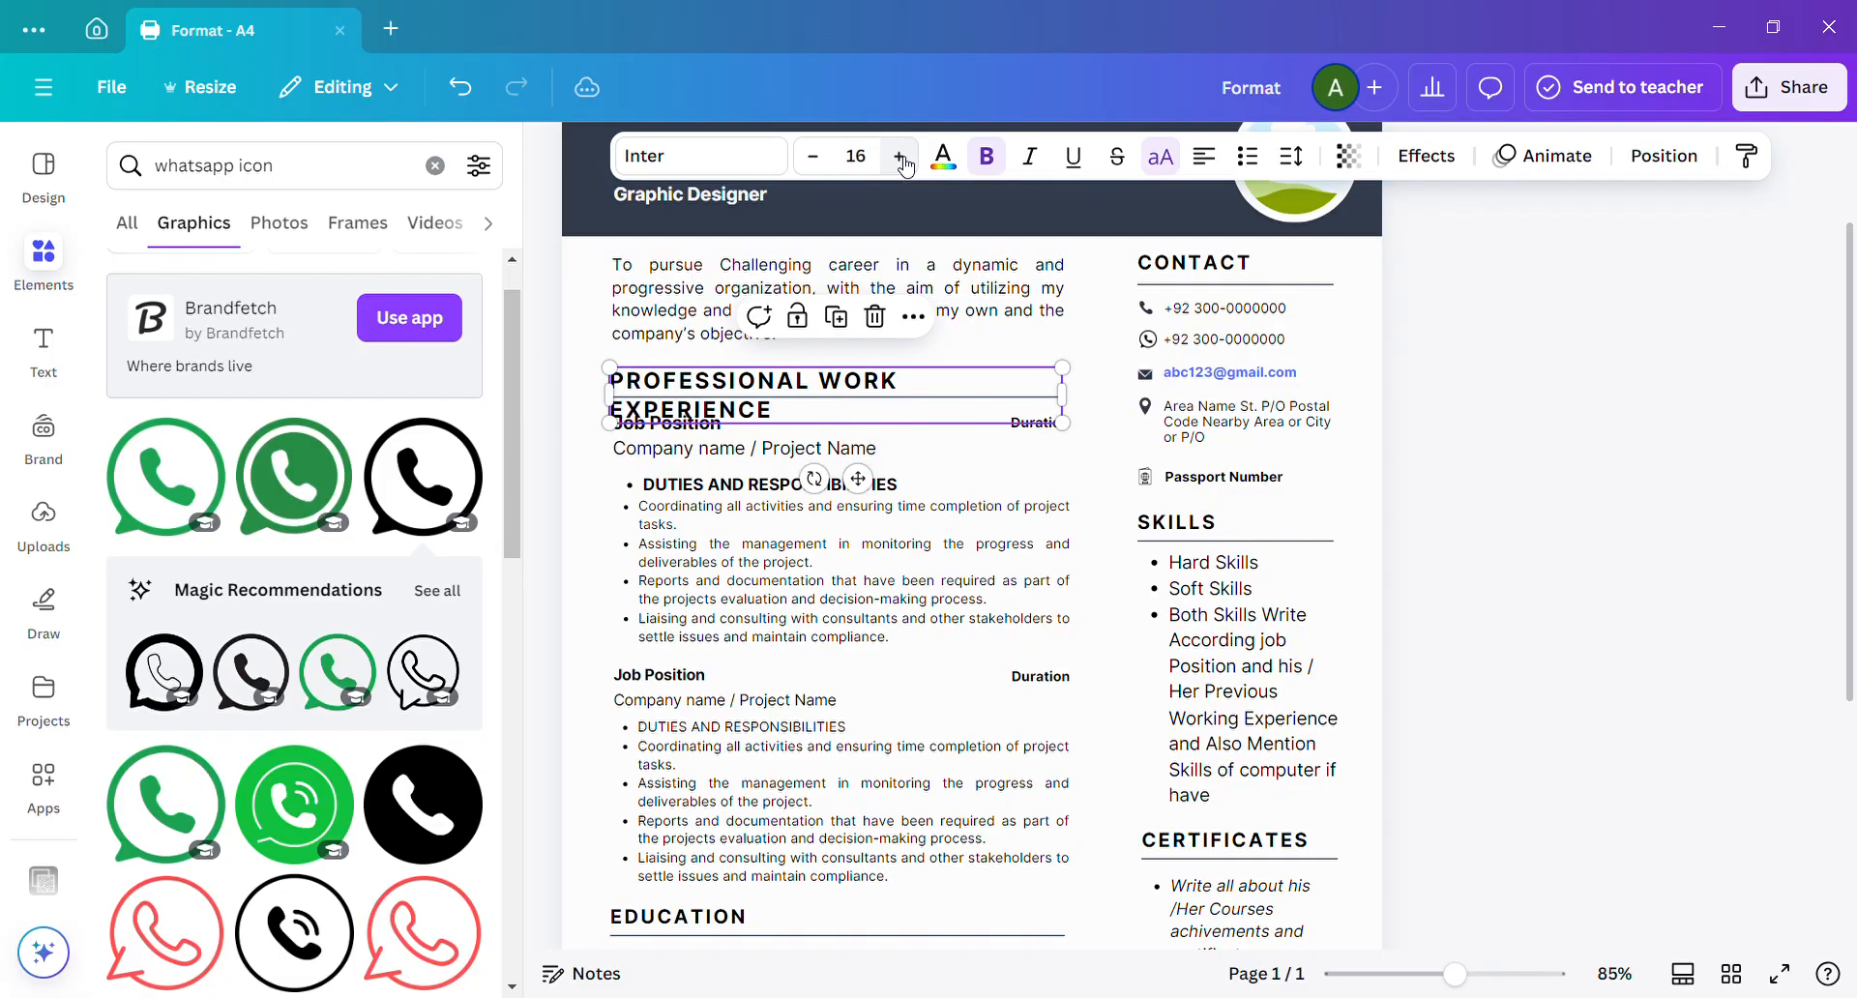
click(814, 157)
click(813, 157)
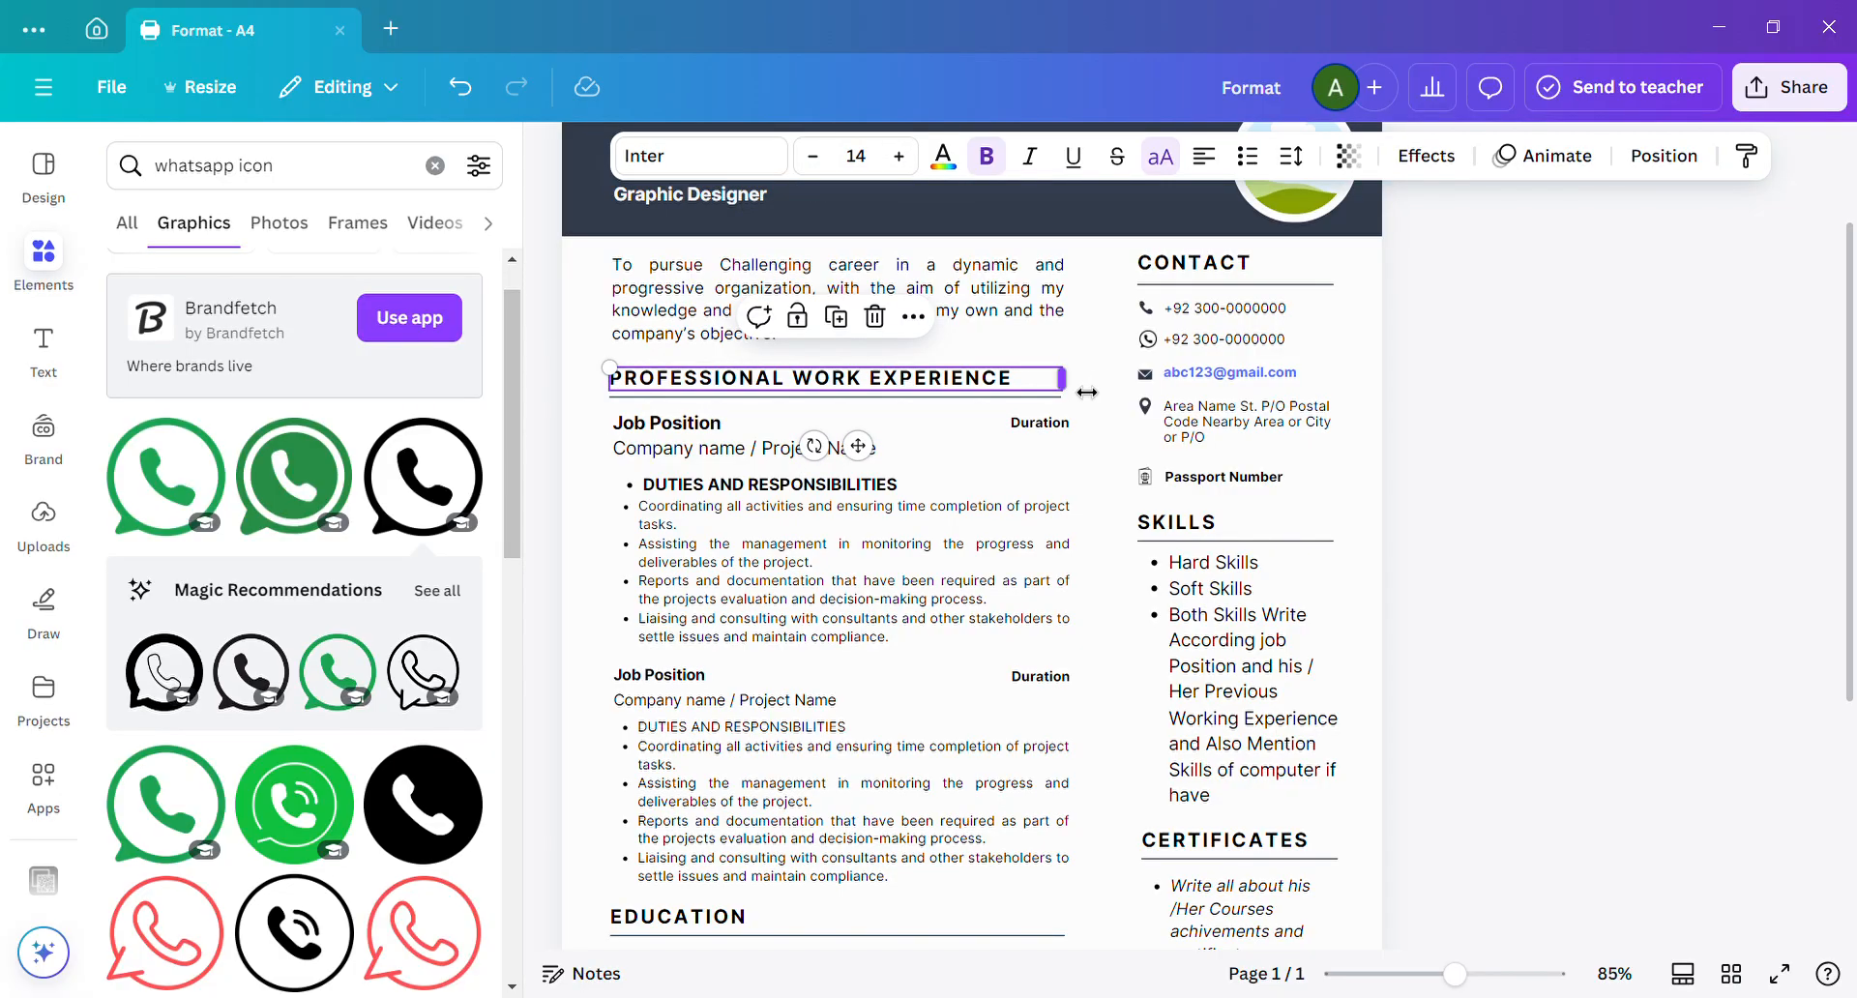
Narrow the text box of the professional work experience heading to fit closely around its text.
mouse_move(1064, 381)
mouse_down()
mouse_move(955, 388)
mouse_move(1059, 380)
mouse_up()
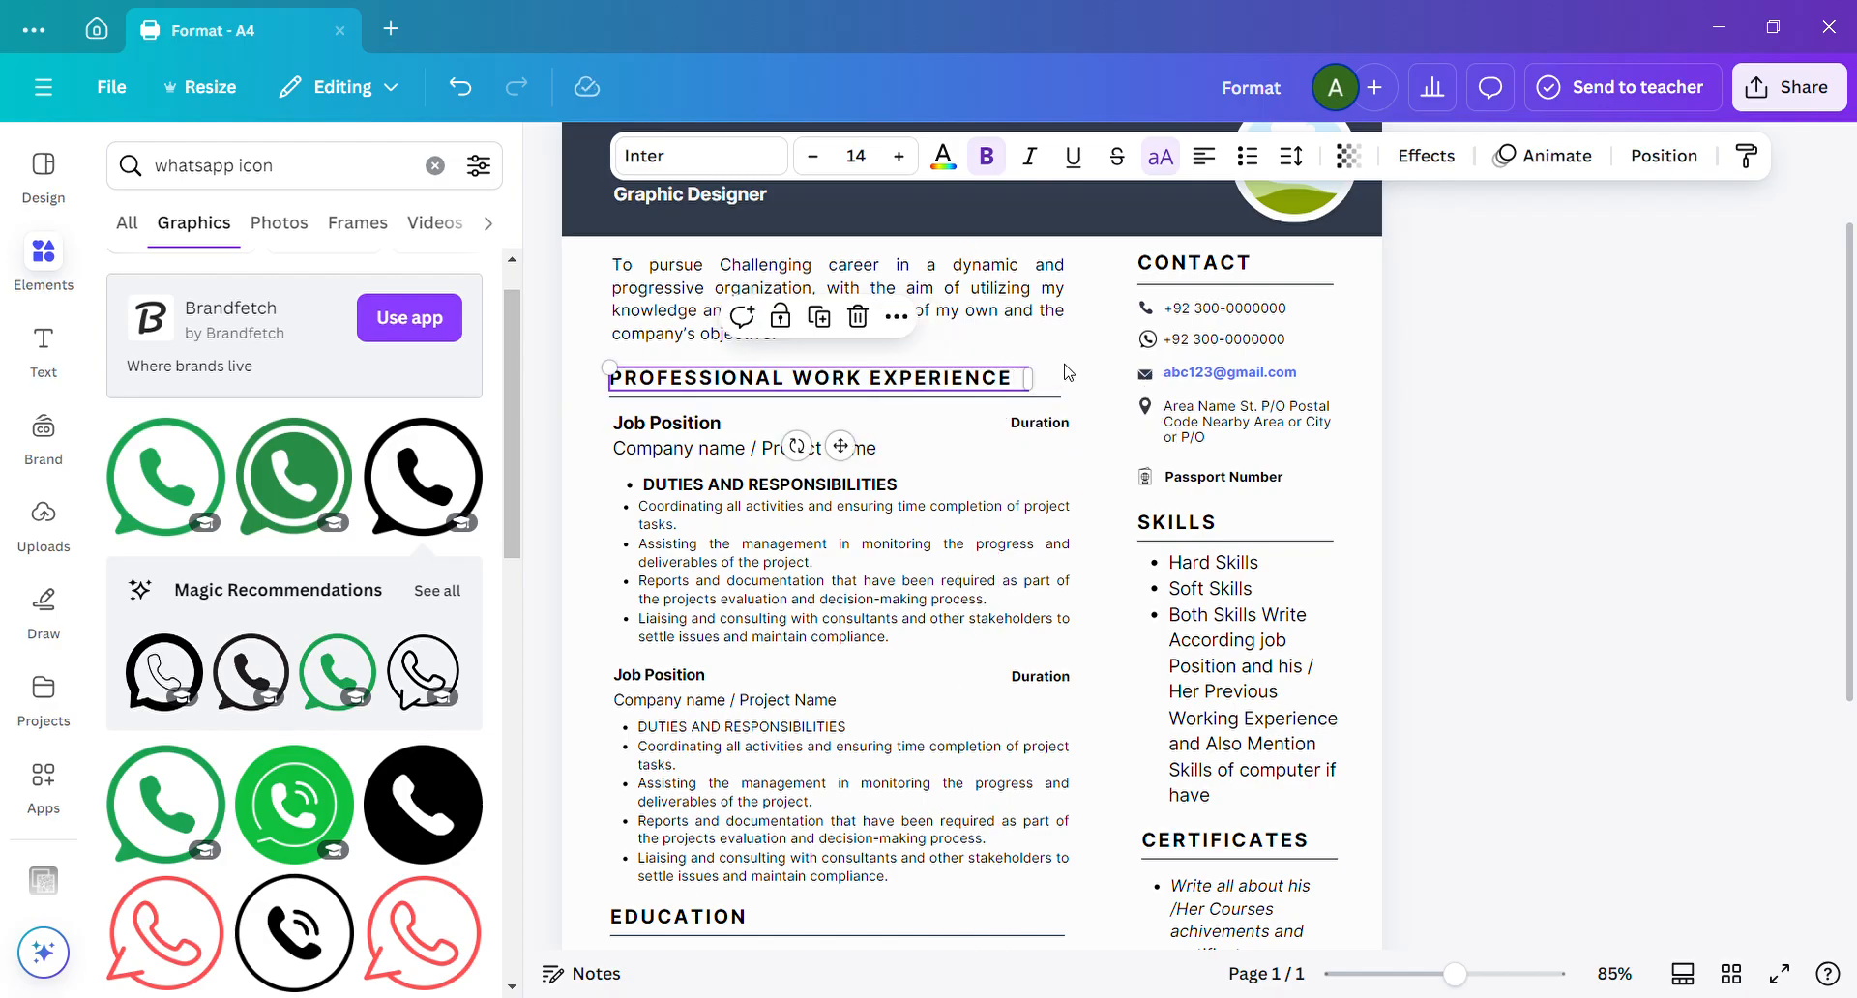
click(1065, 358)
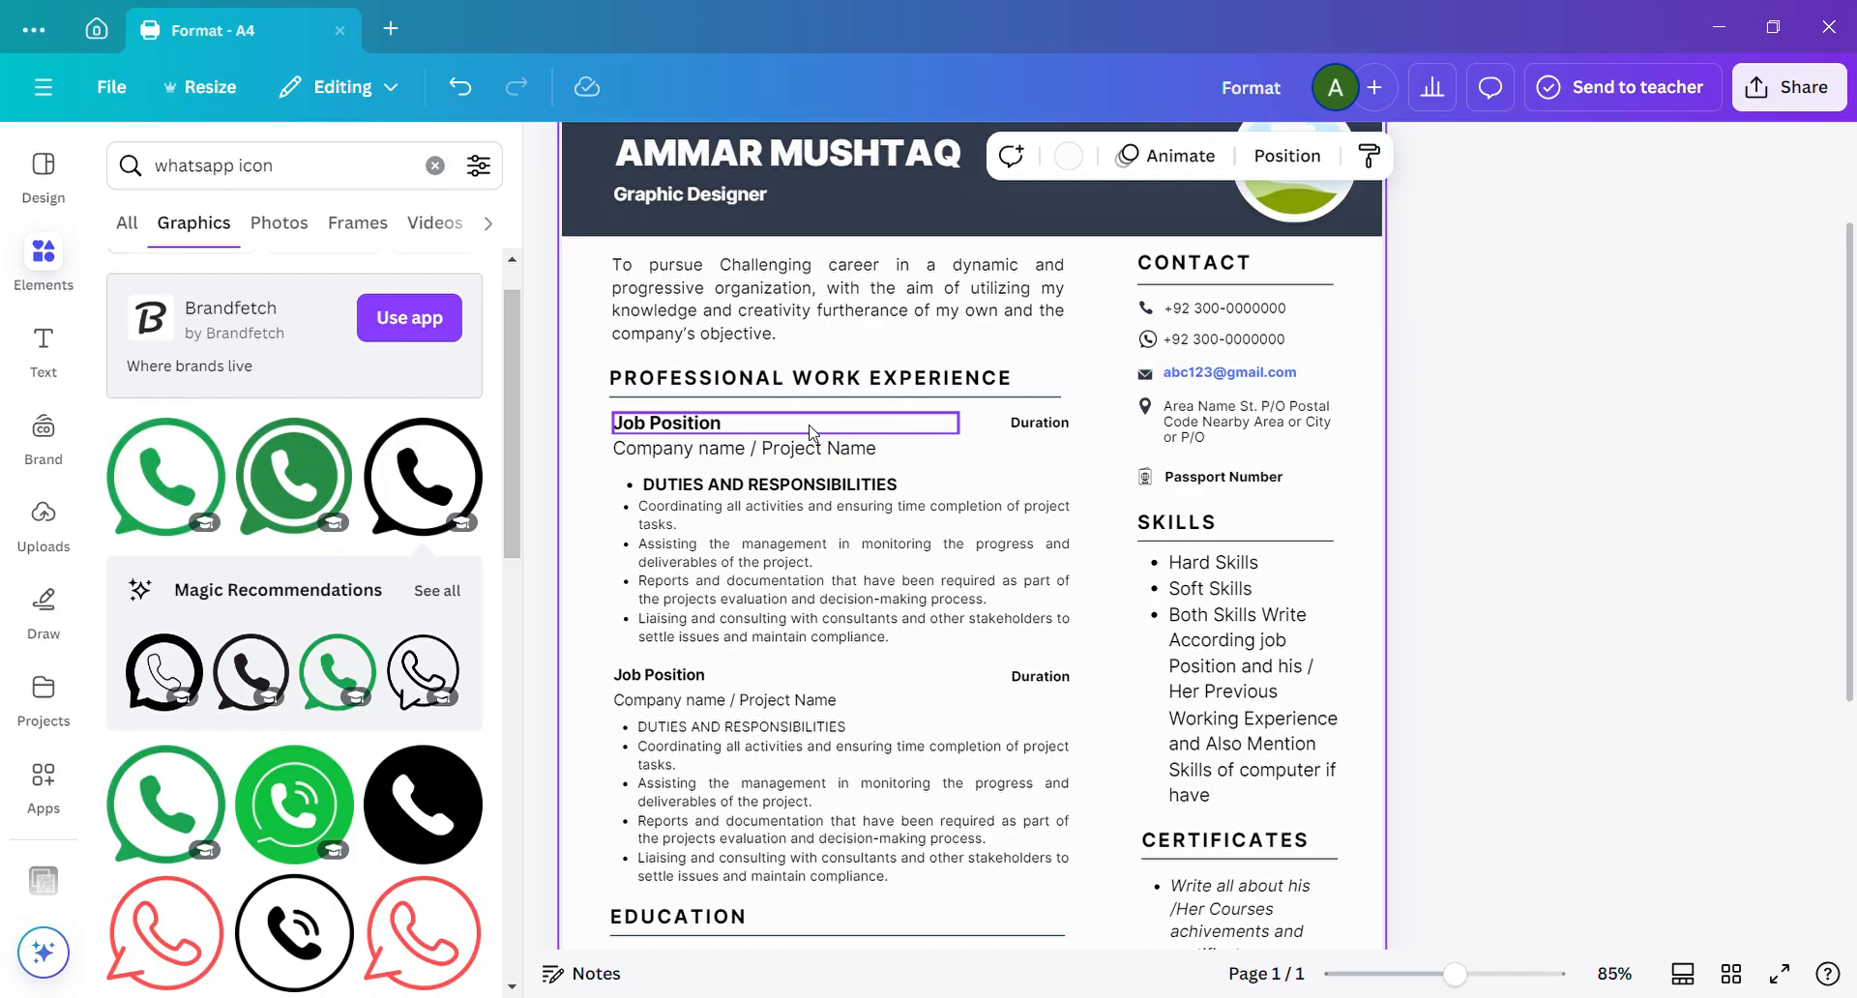
Replace the first "Job Position" placeholder under the work experience heading with "Graphic Designer".
click(732, 431)
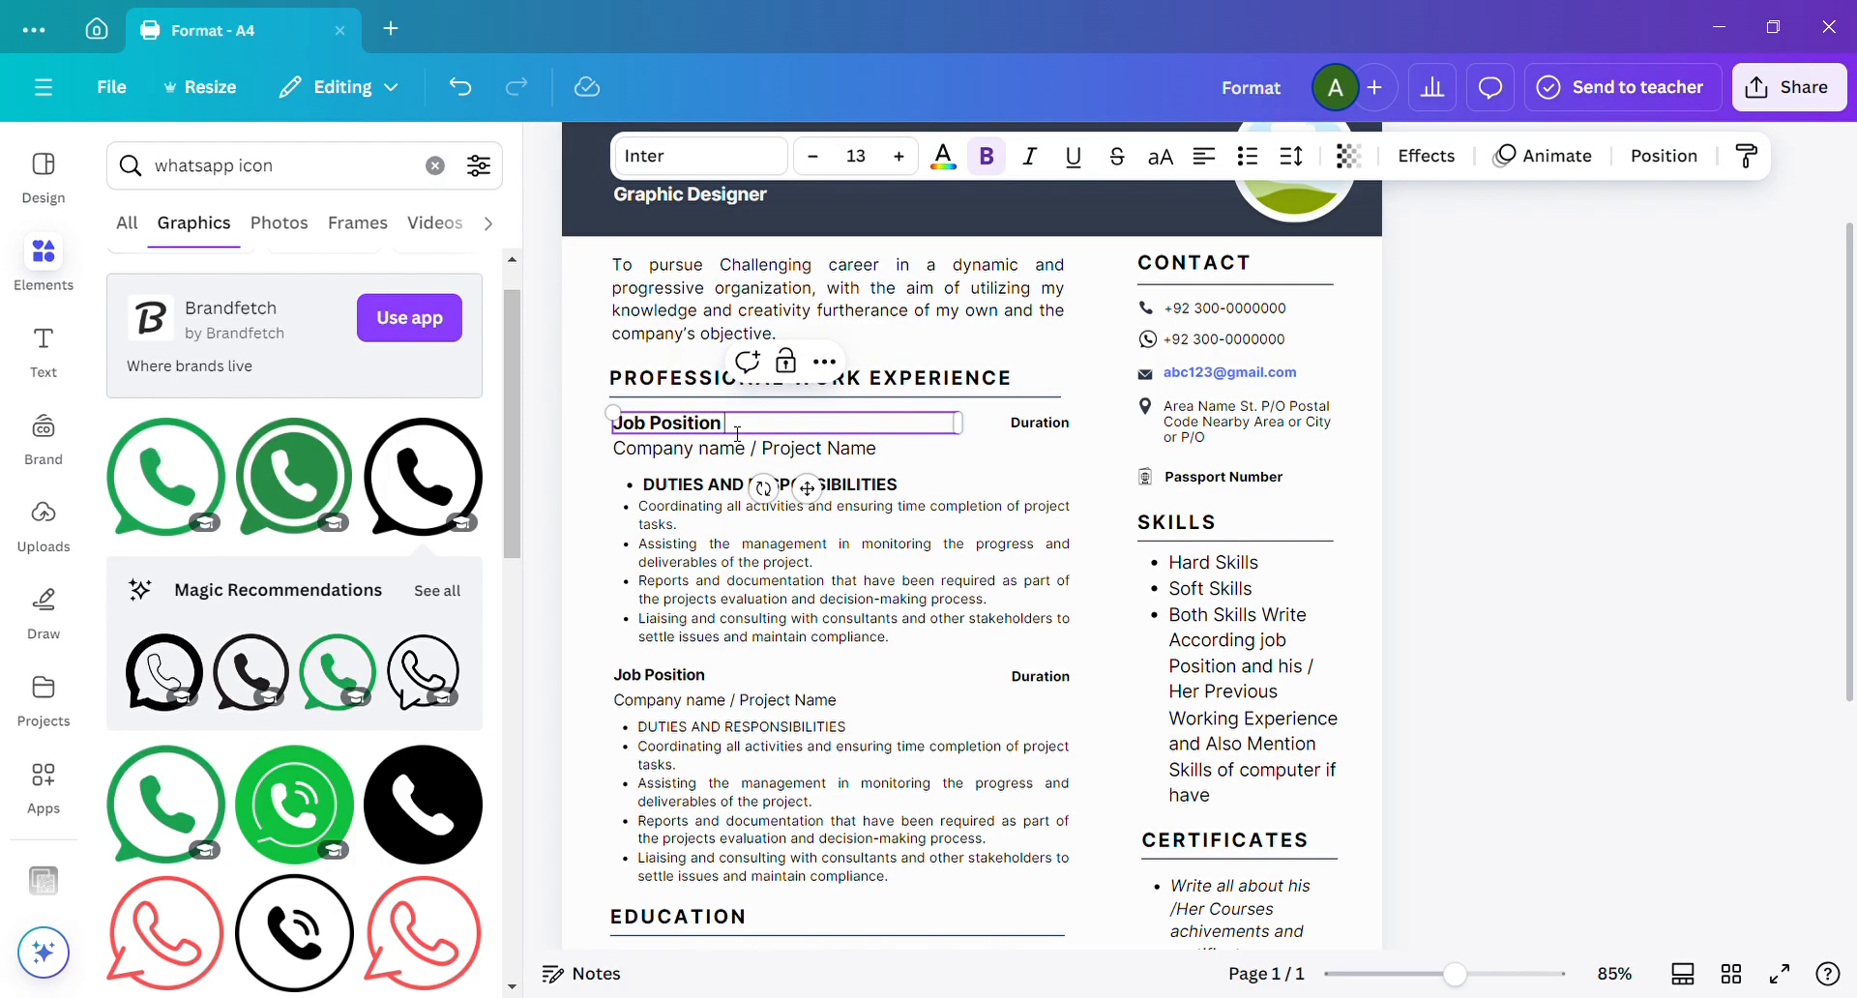
key(ctrl+a)
text(Graphic Designer)
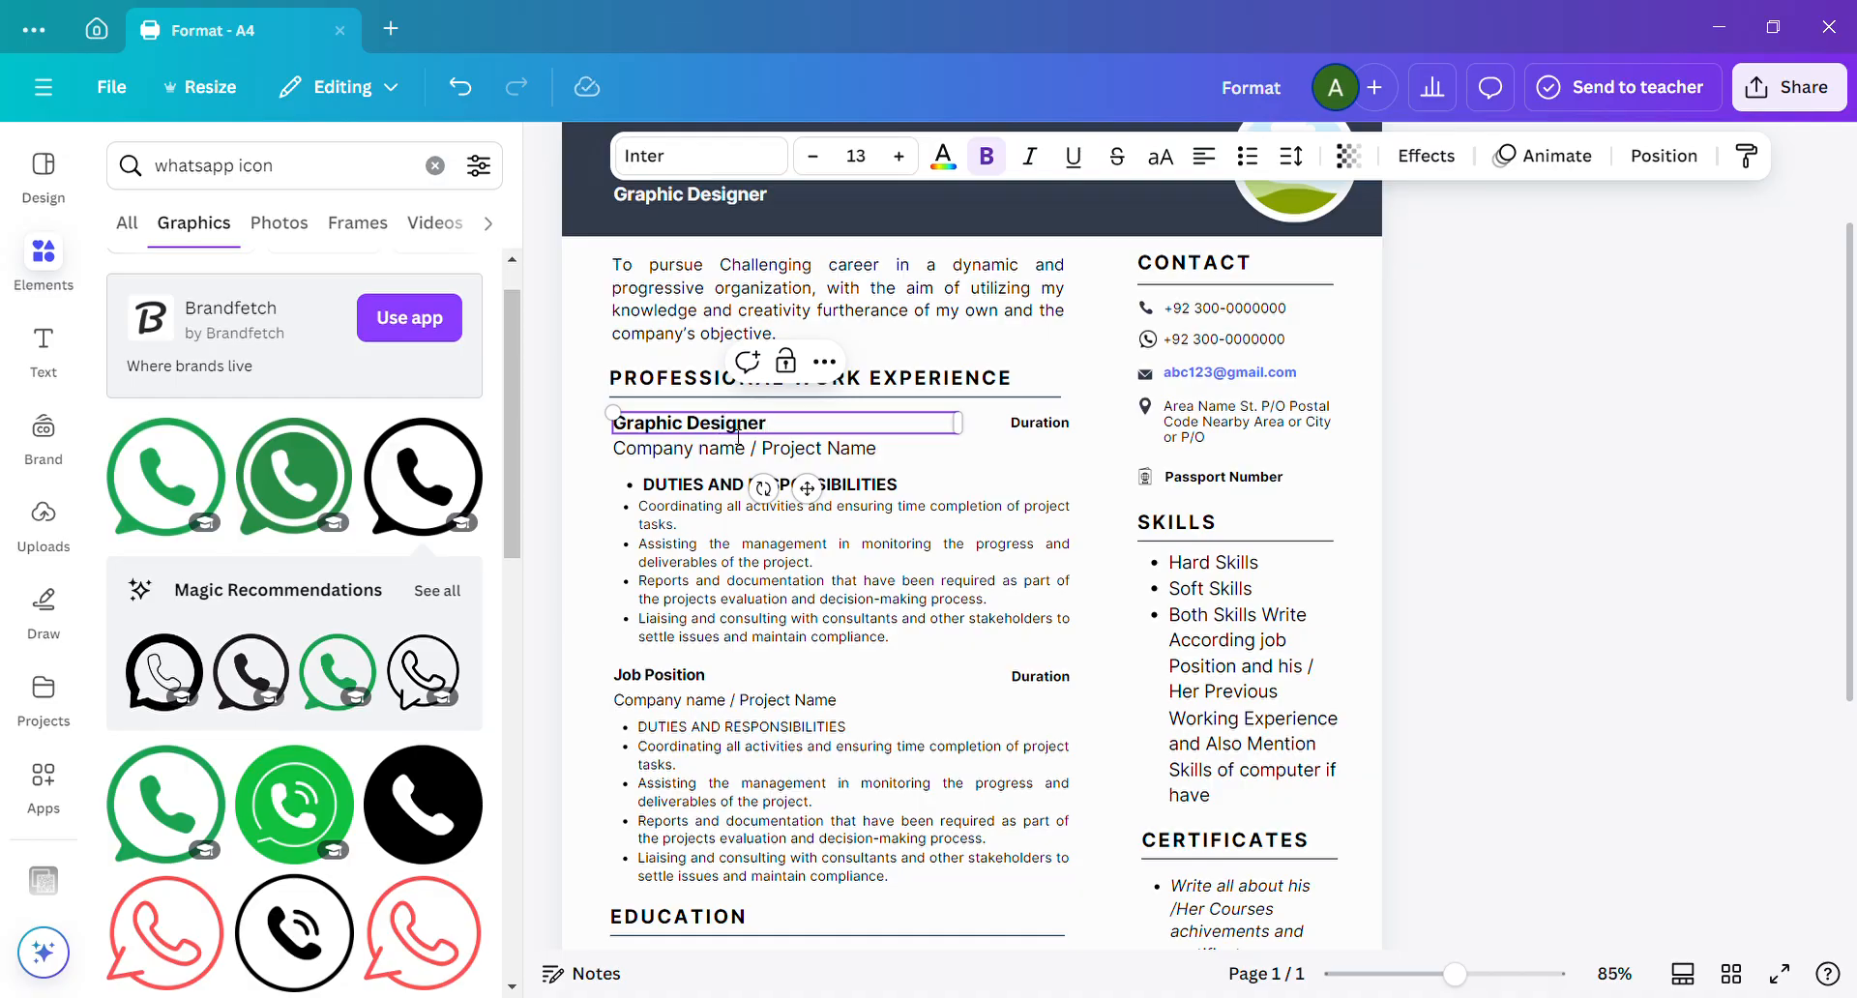
Replace the first job entry's "Company name / Project Name" placeholder with "Freelancer".
double_click(806, 451)
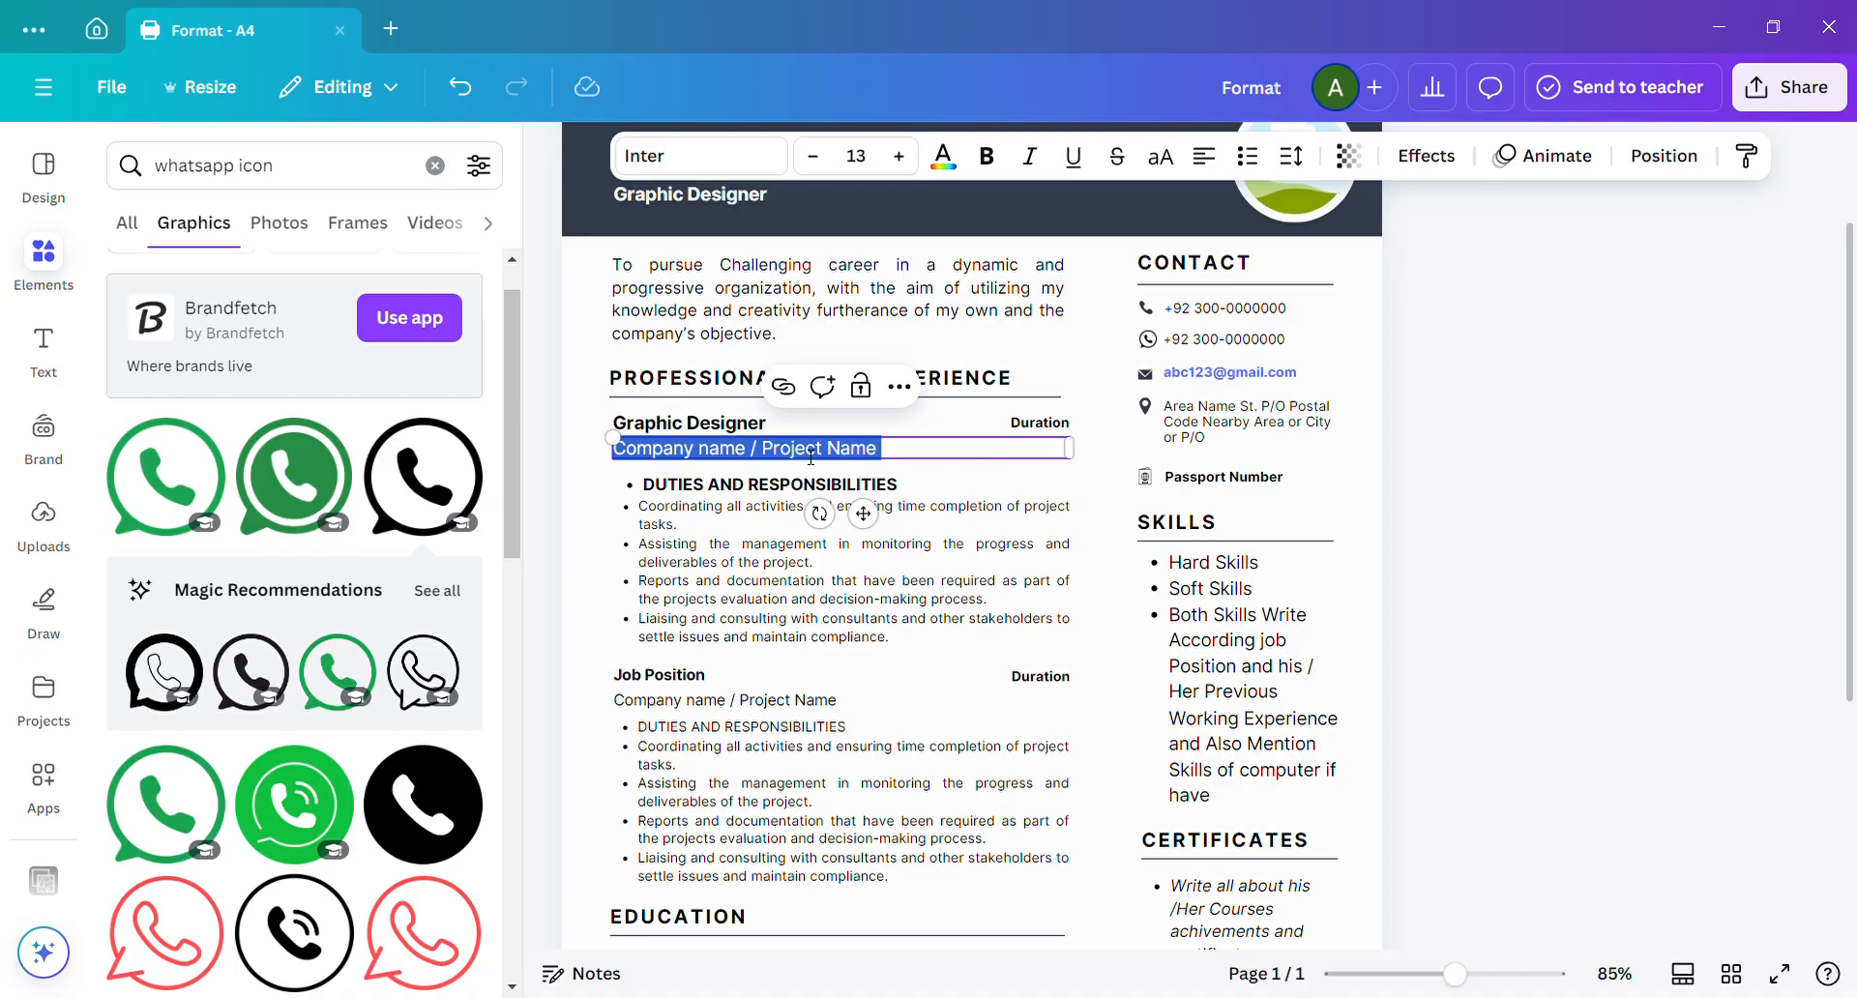
text(Freela)
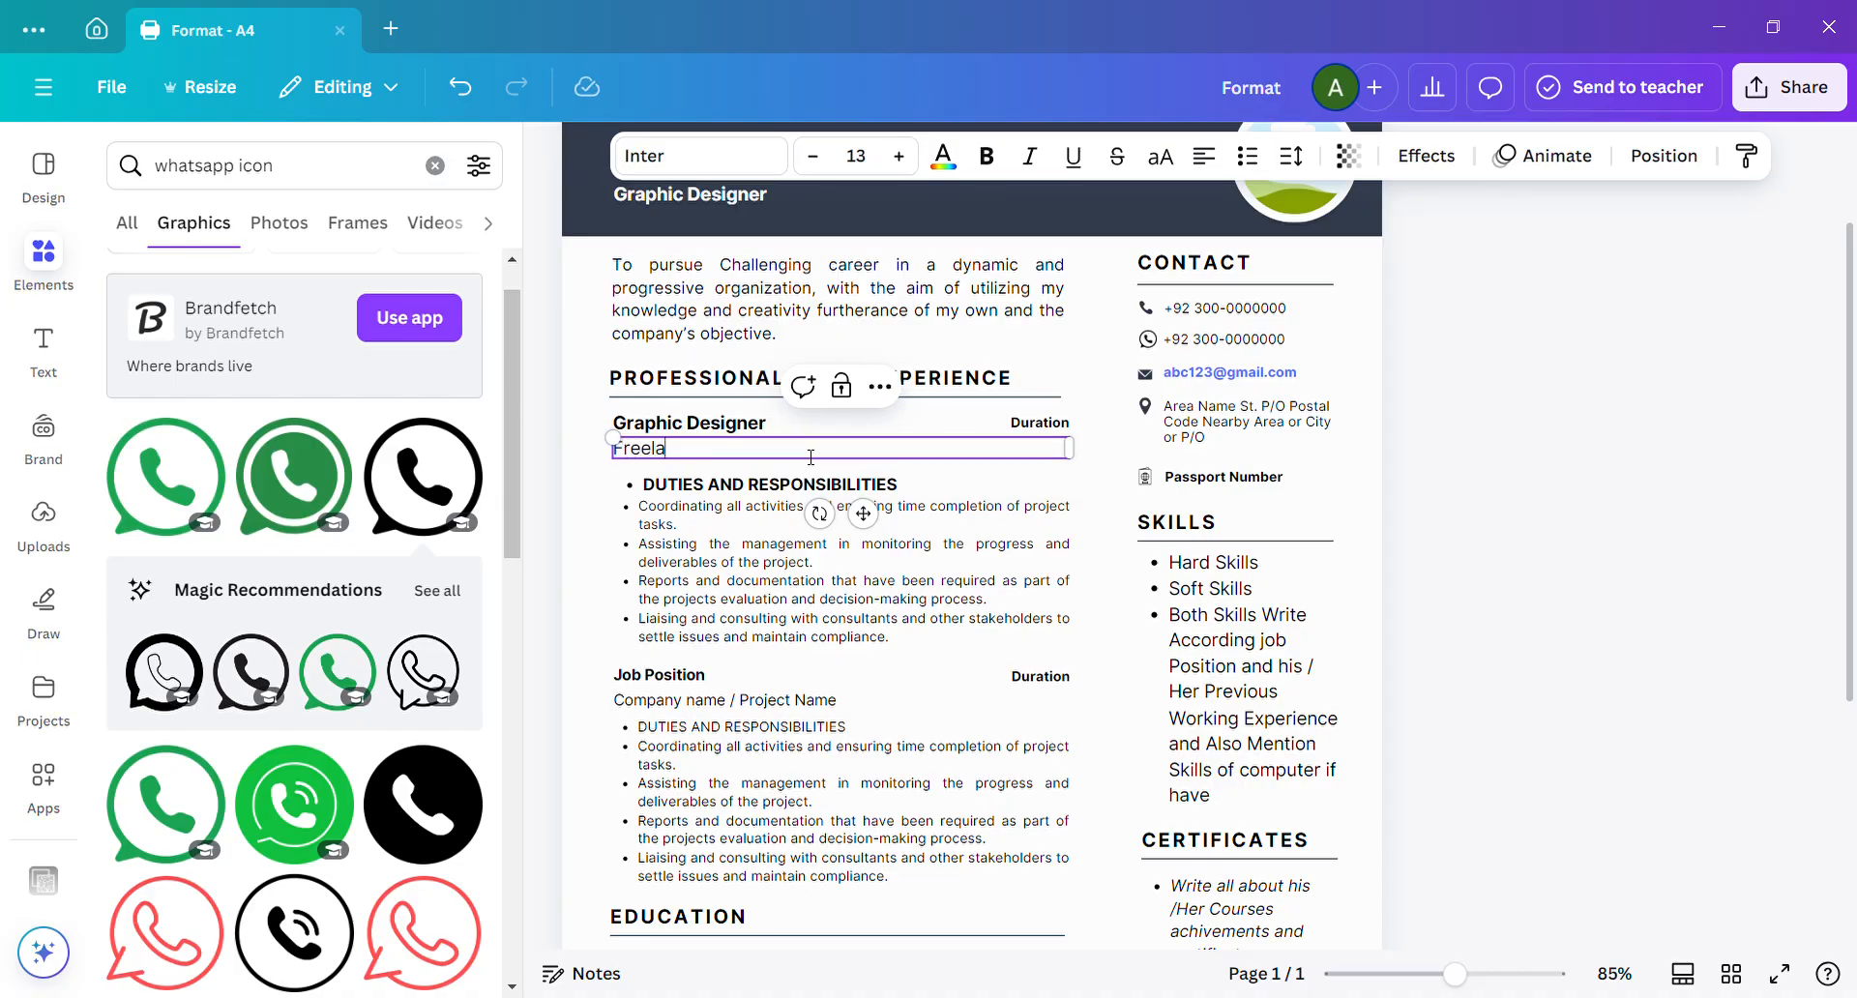
text(ncer)
click(771, 489)
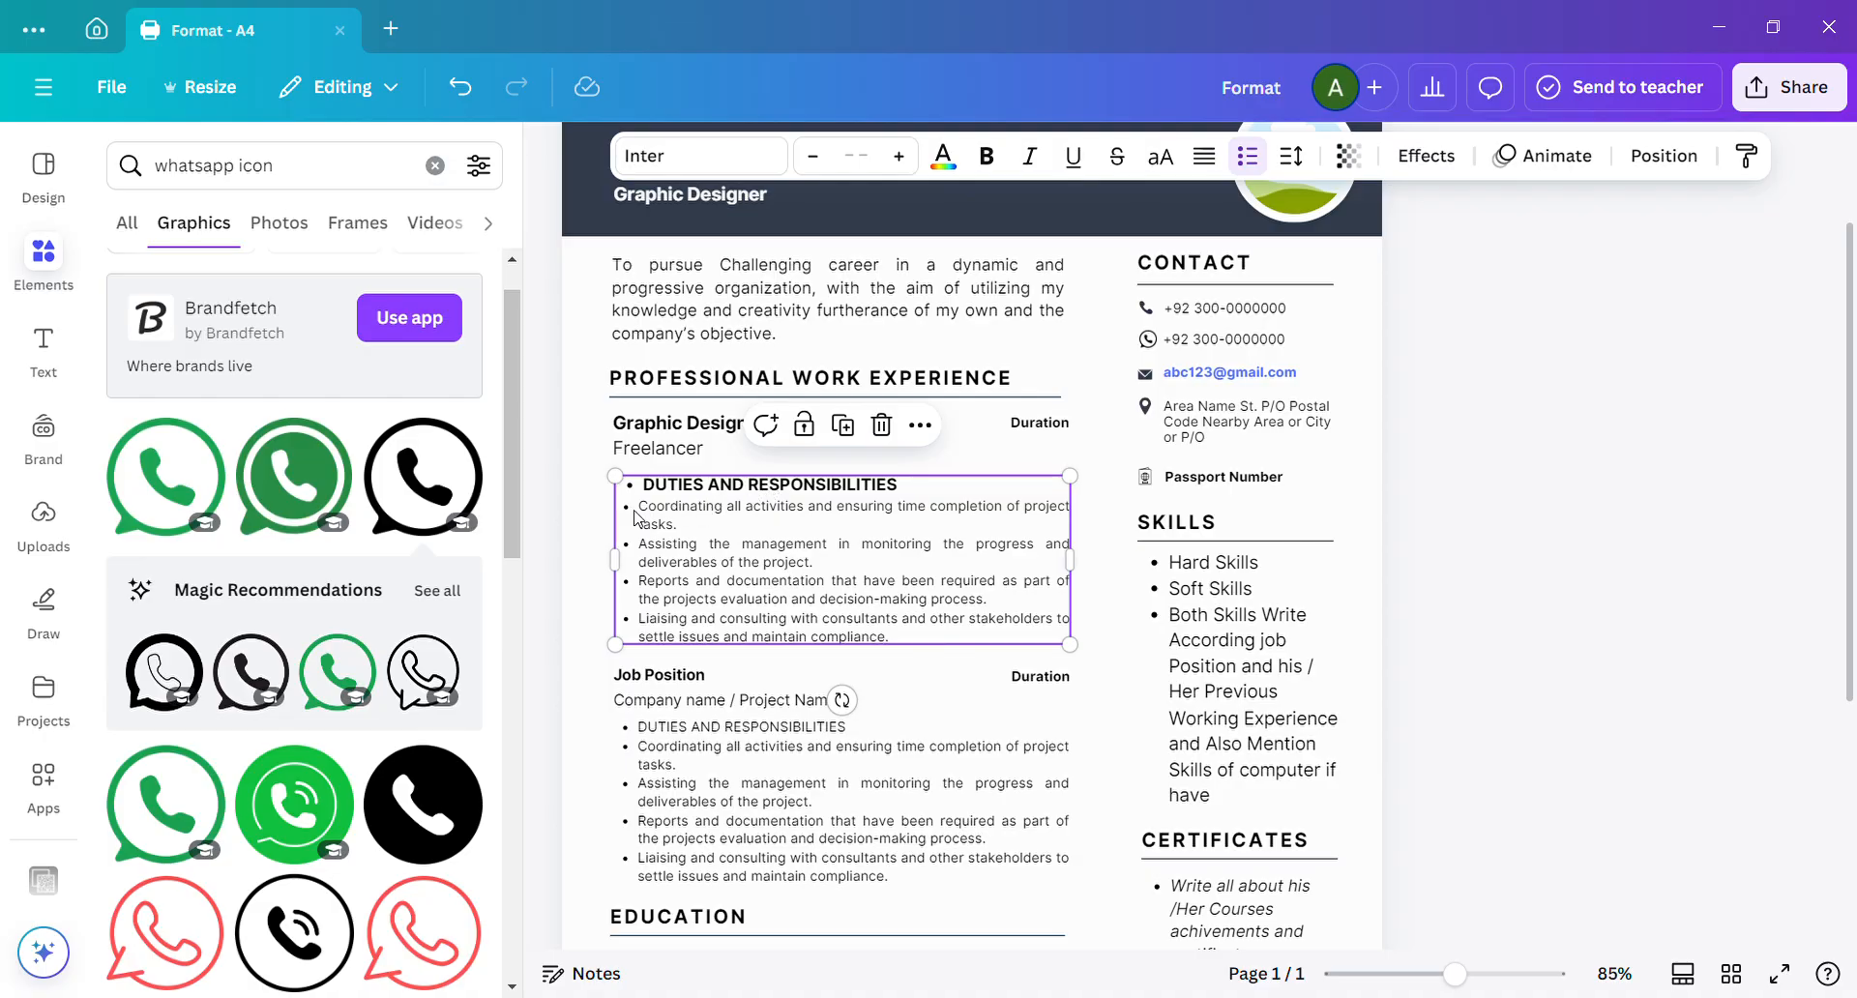
Replace the first job entry's "Duration" placeholder with "2023-Continue".
click(1042, 430)
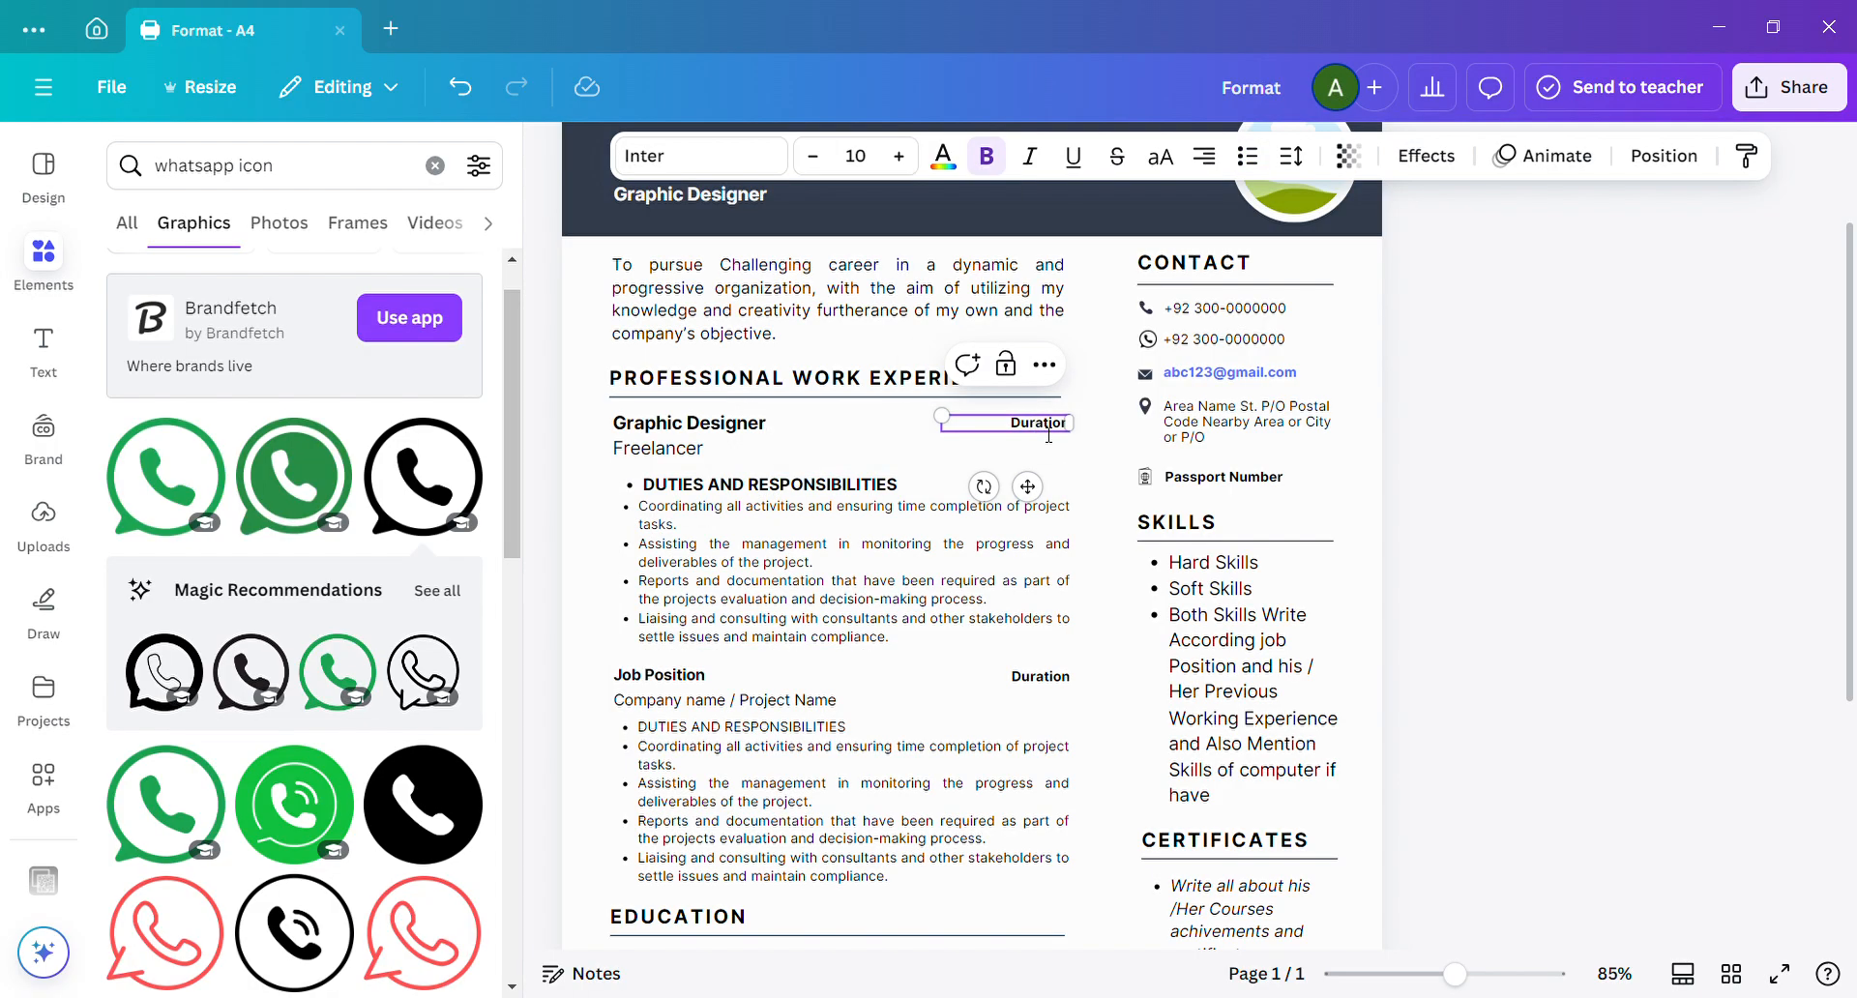
double_click(1048, 435)
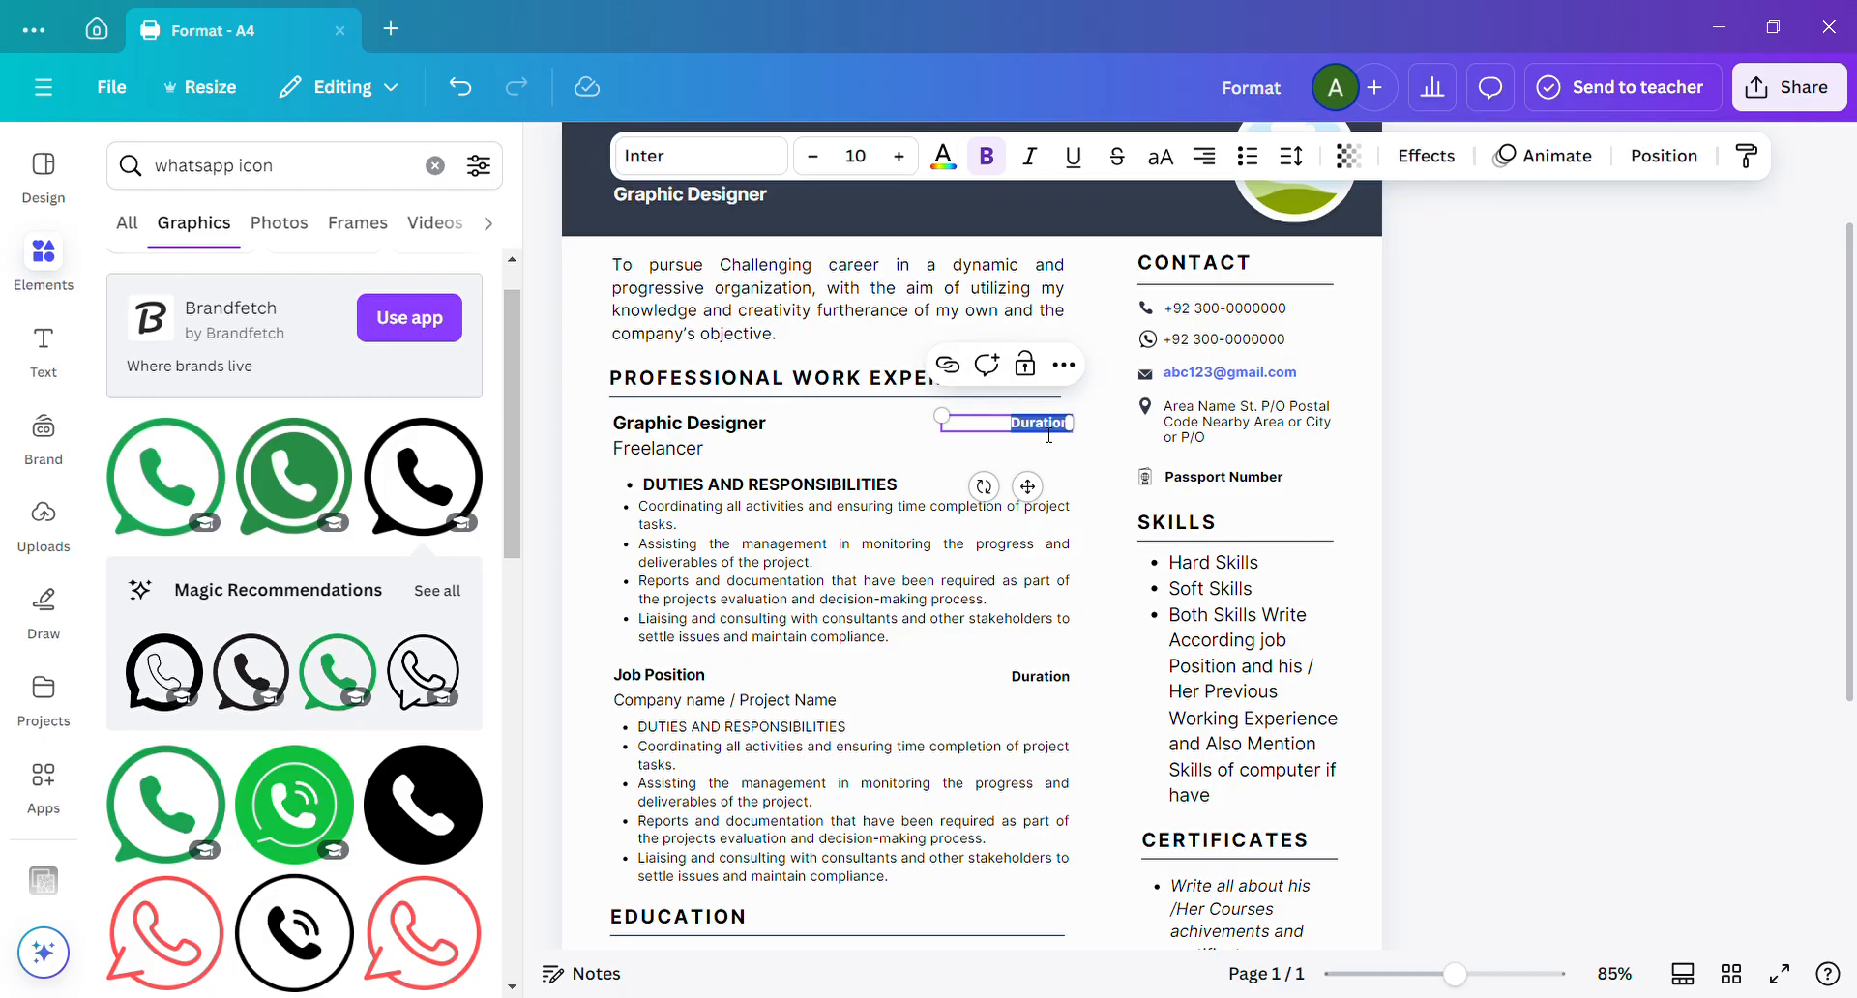
text(2023)
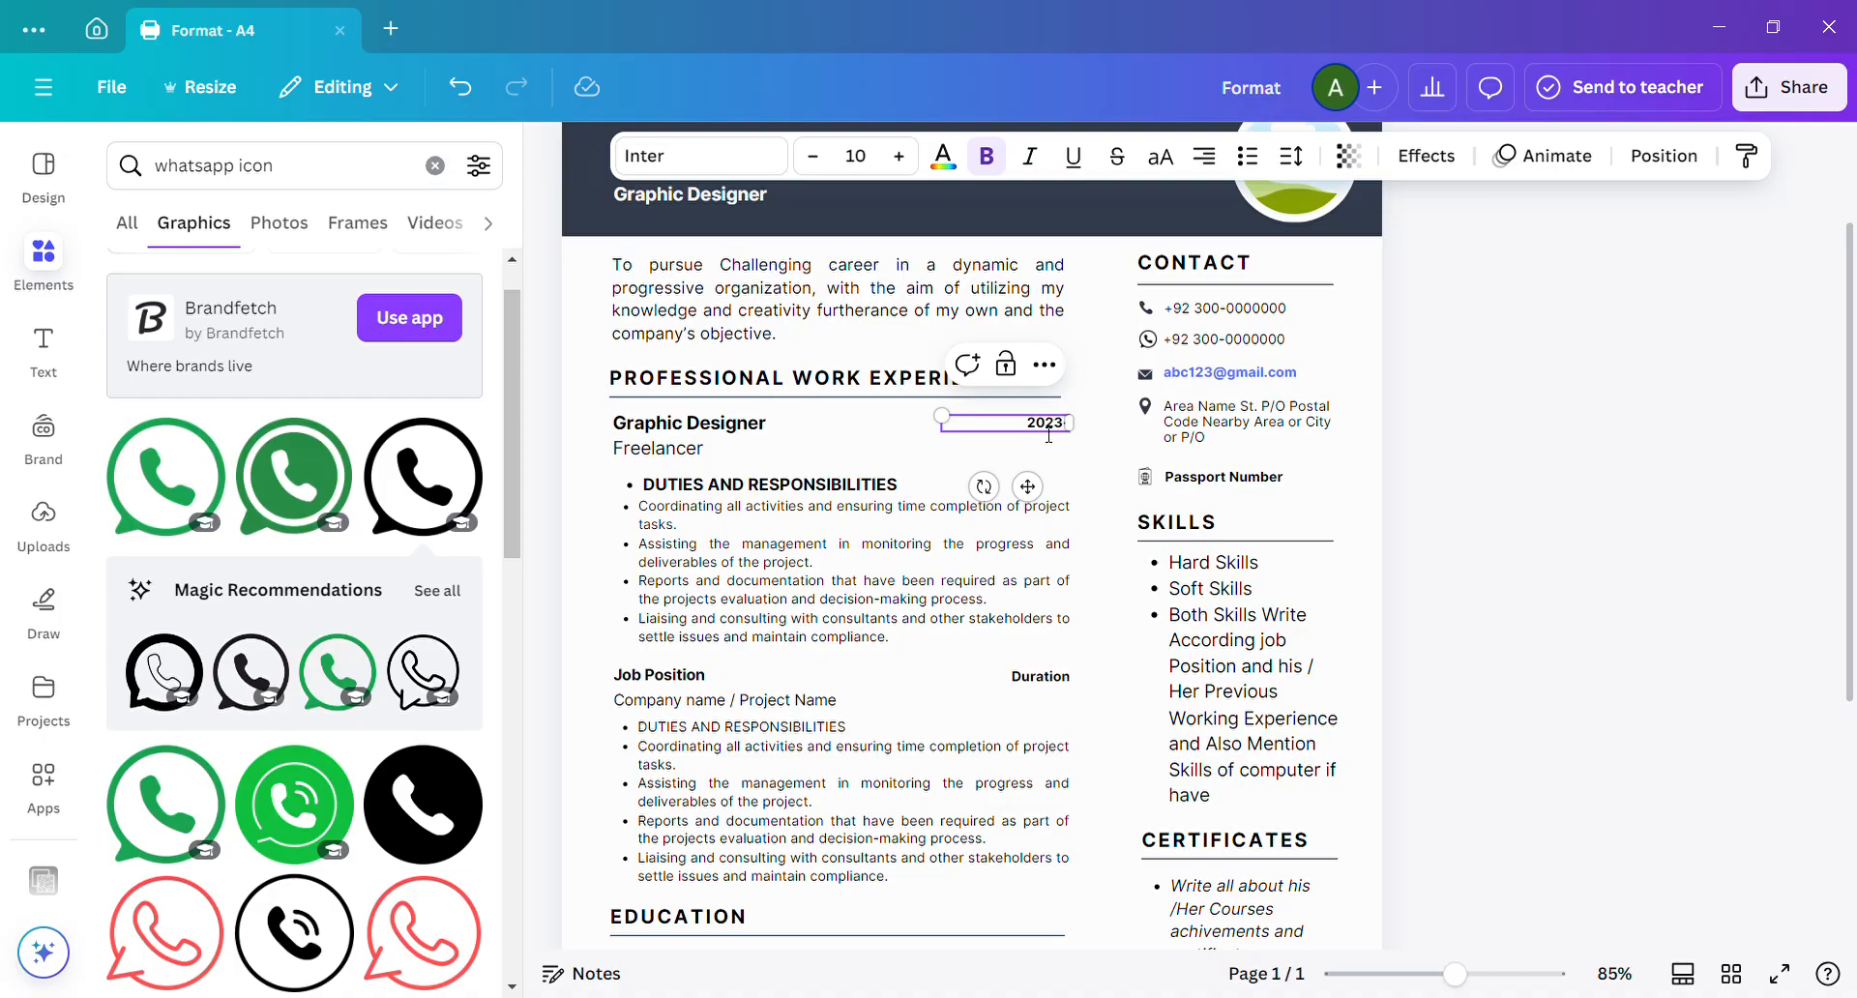
text(-Continue)
click(1093, 460)
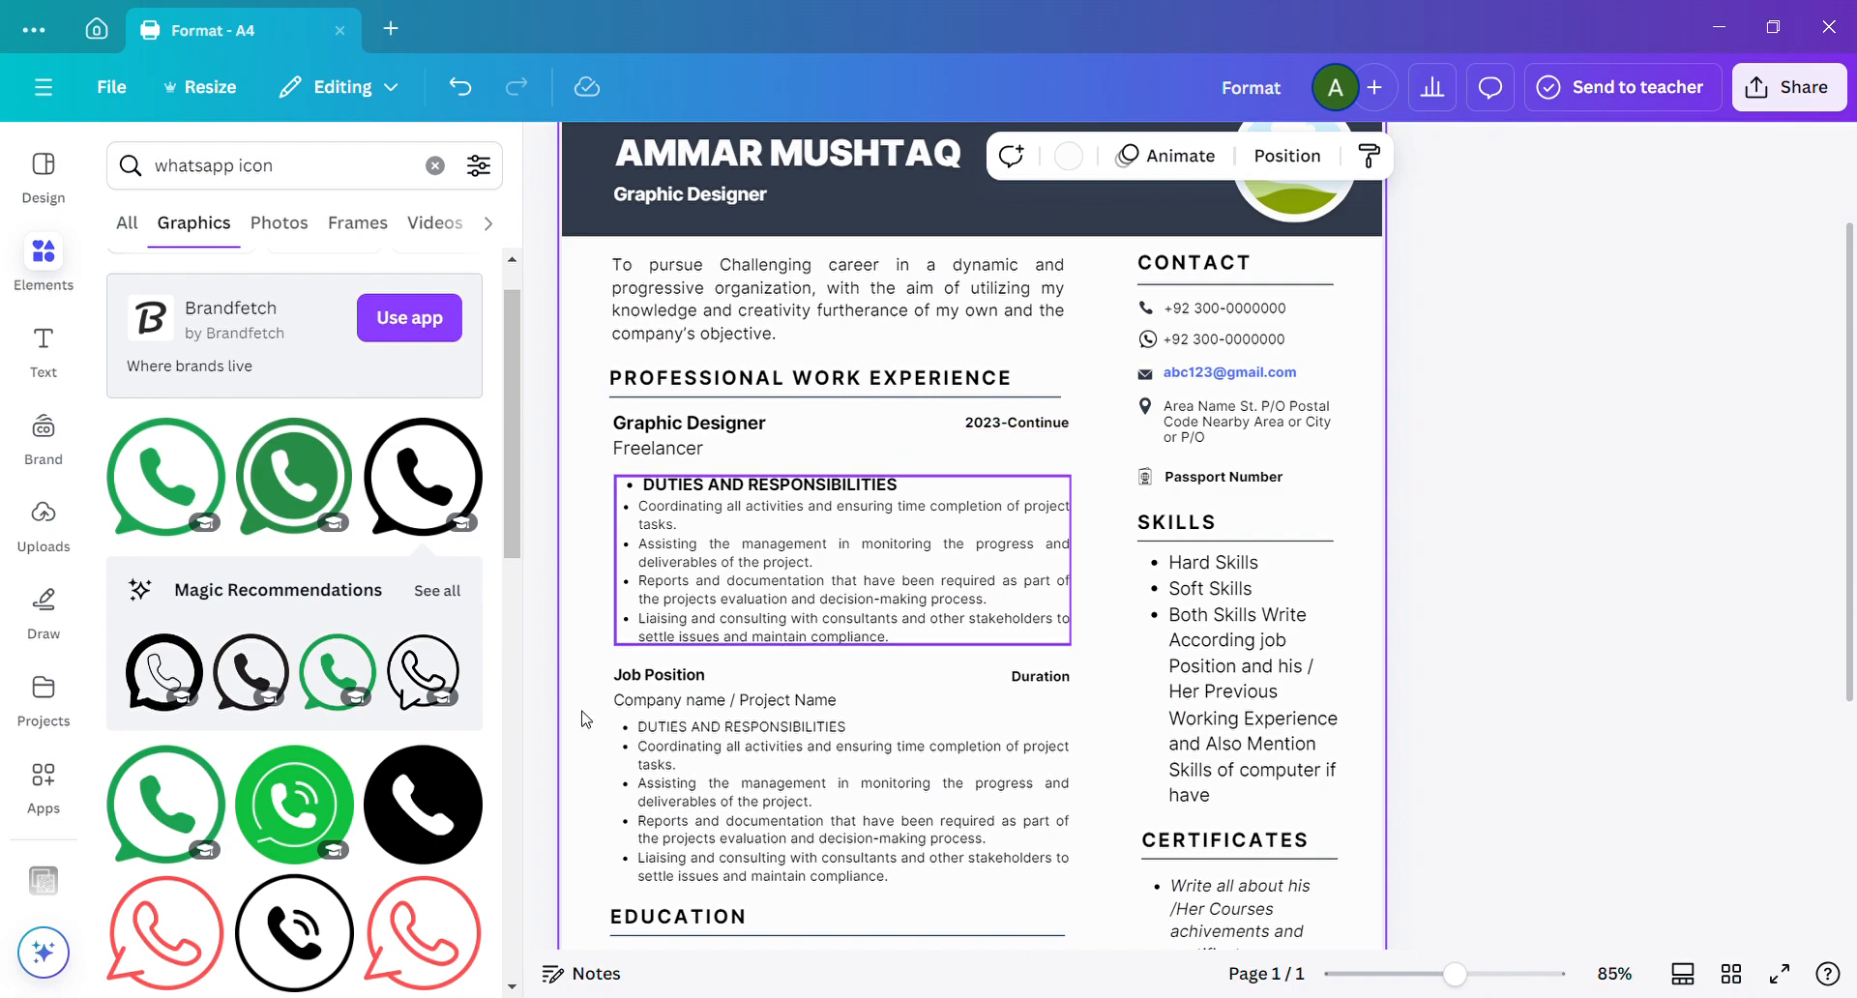
Replace the second job entry's "Job Position" placeholder with "As Assistant Manager".
double_click(709, 685)
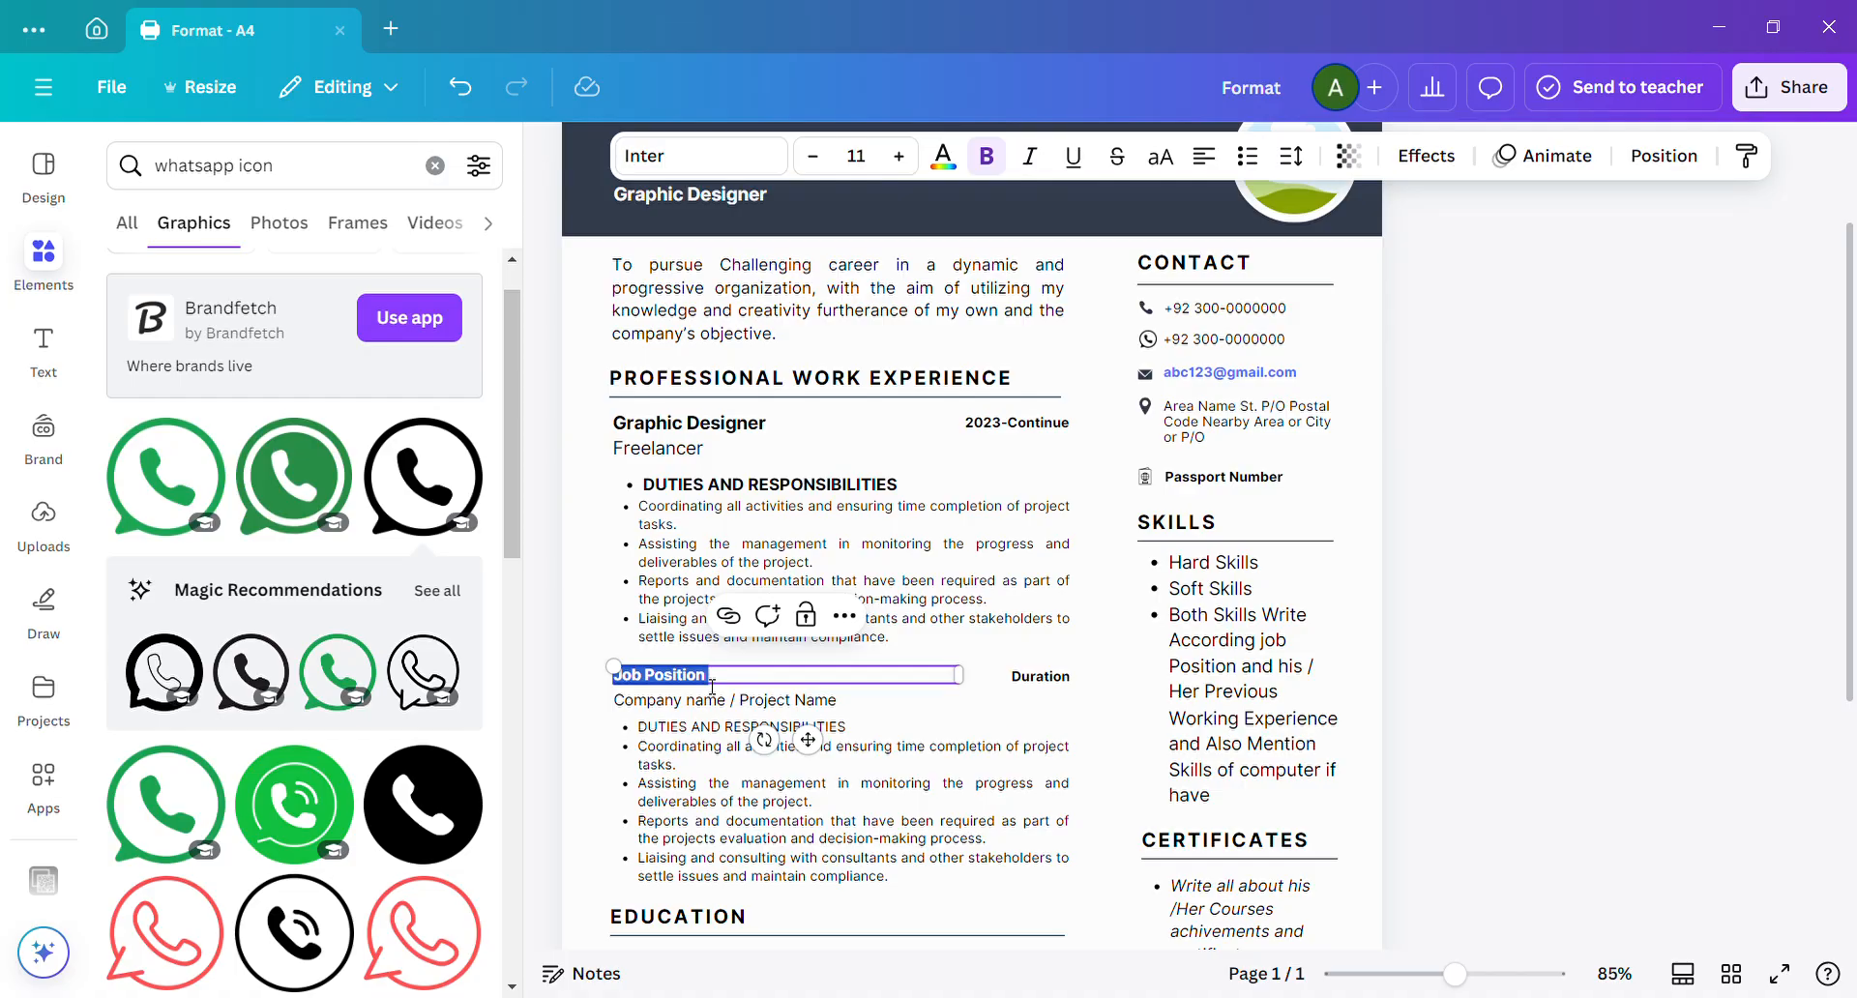
text(As)
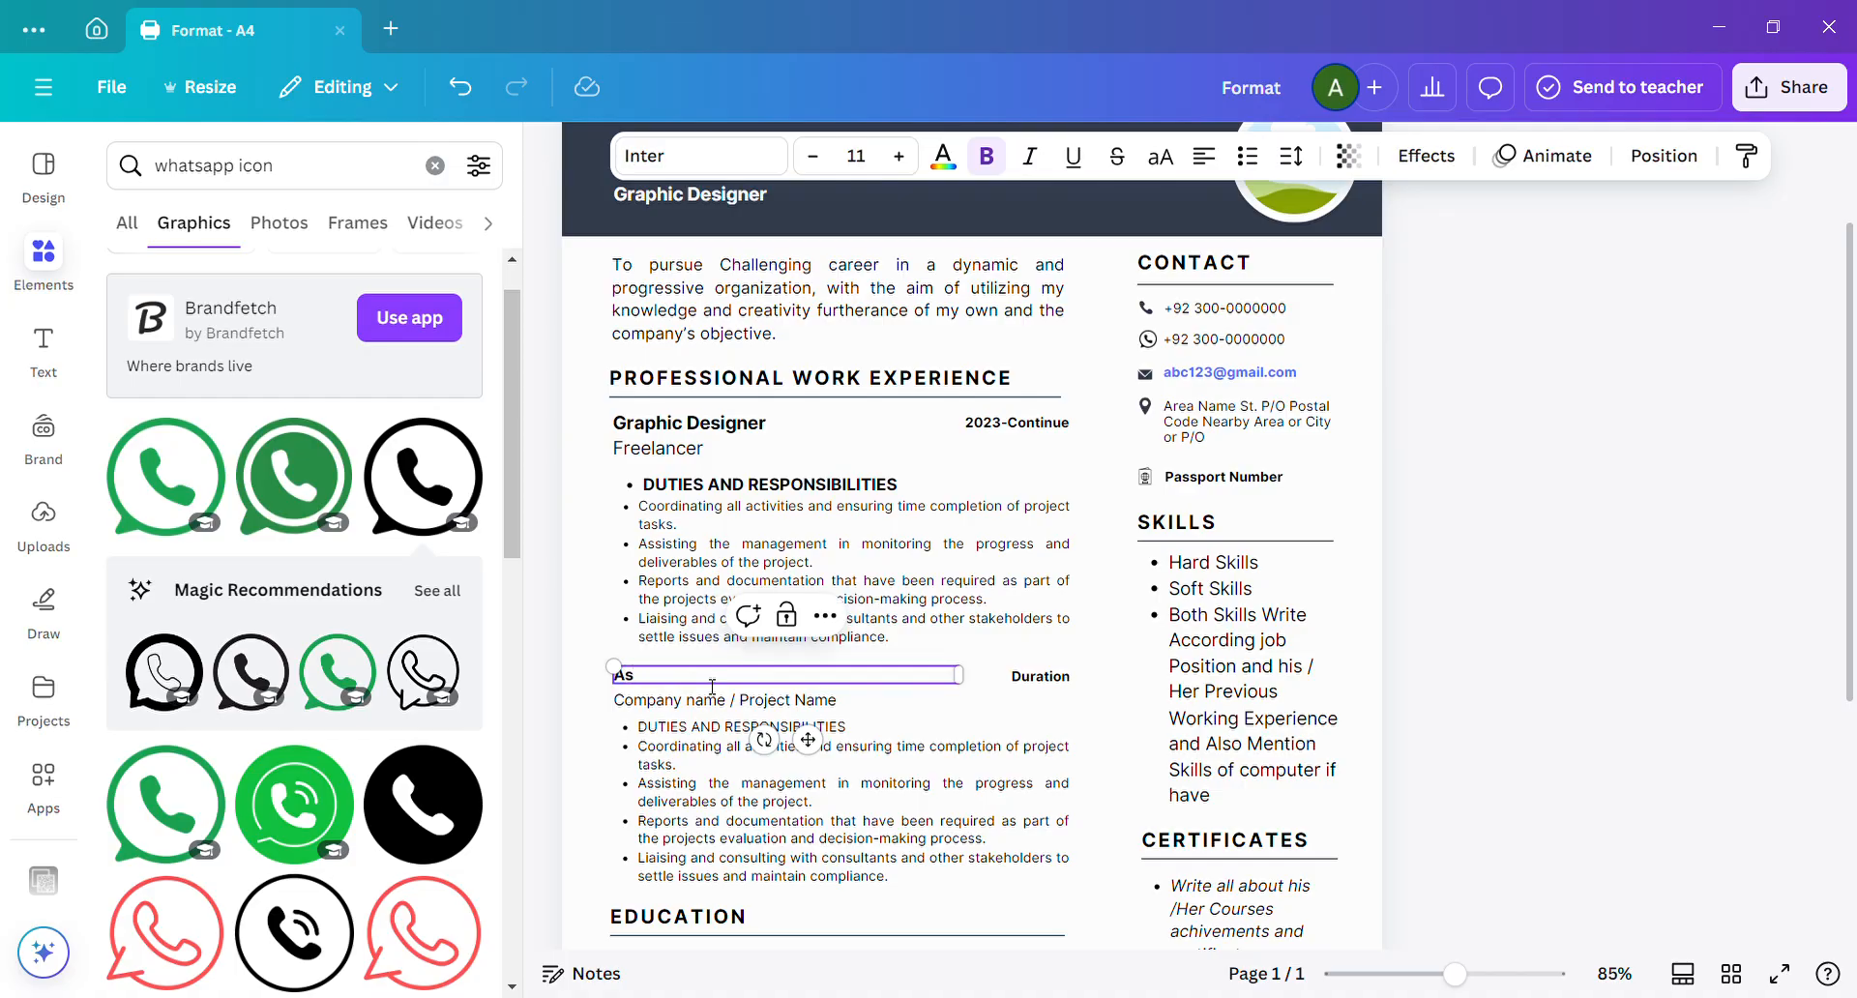
text( Assistant Manageer)
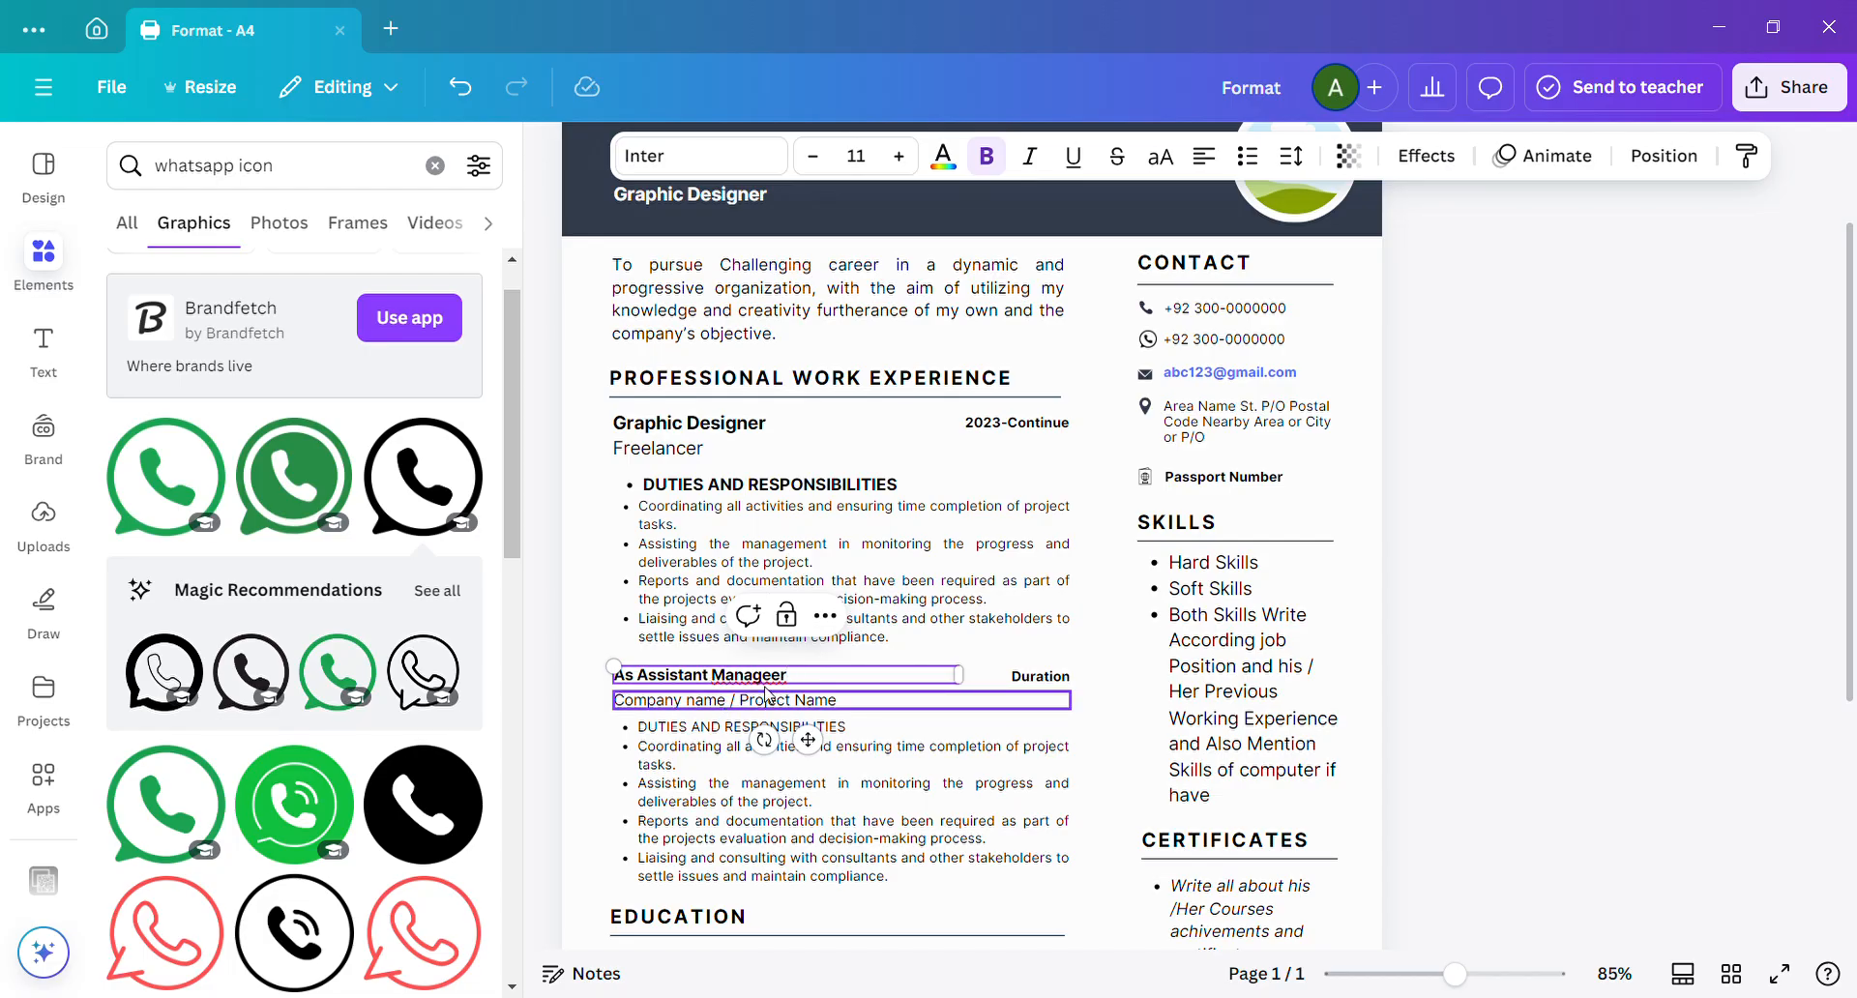
key(BackSpace)
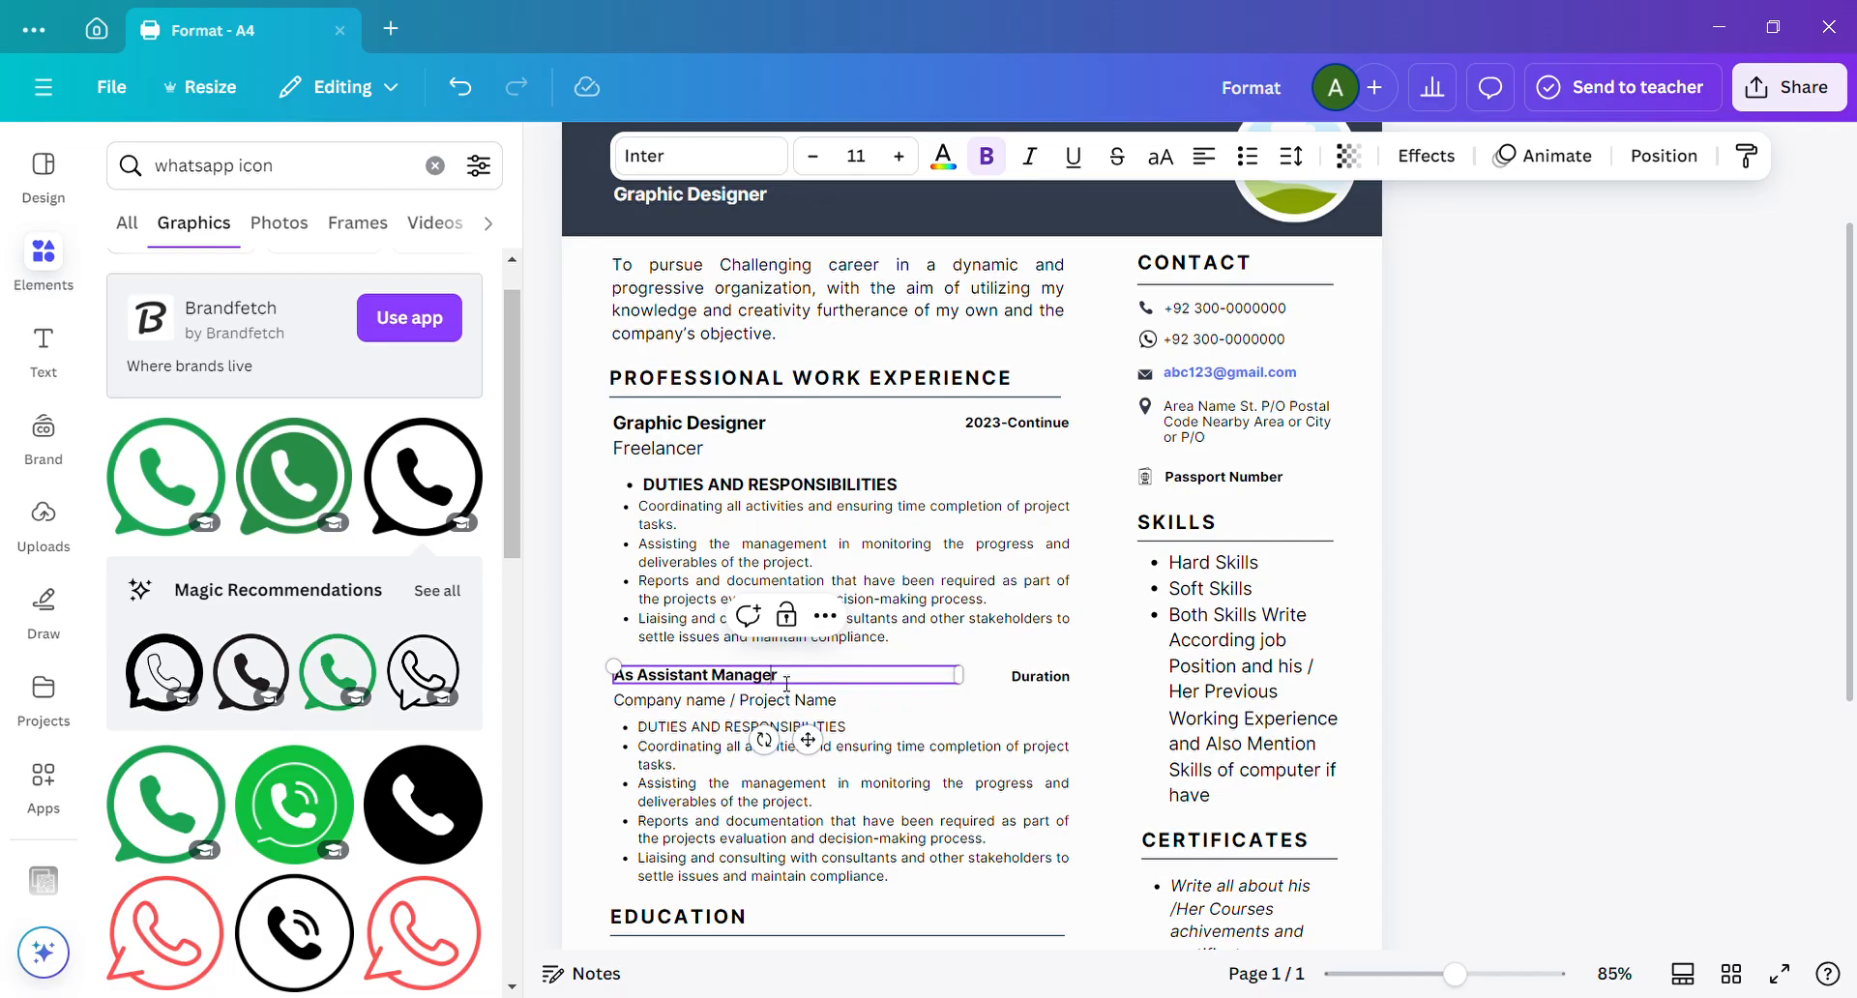
Replace the second job entry's "Duration" placeholder with "1 Year".
double_click(998, 683)
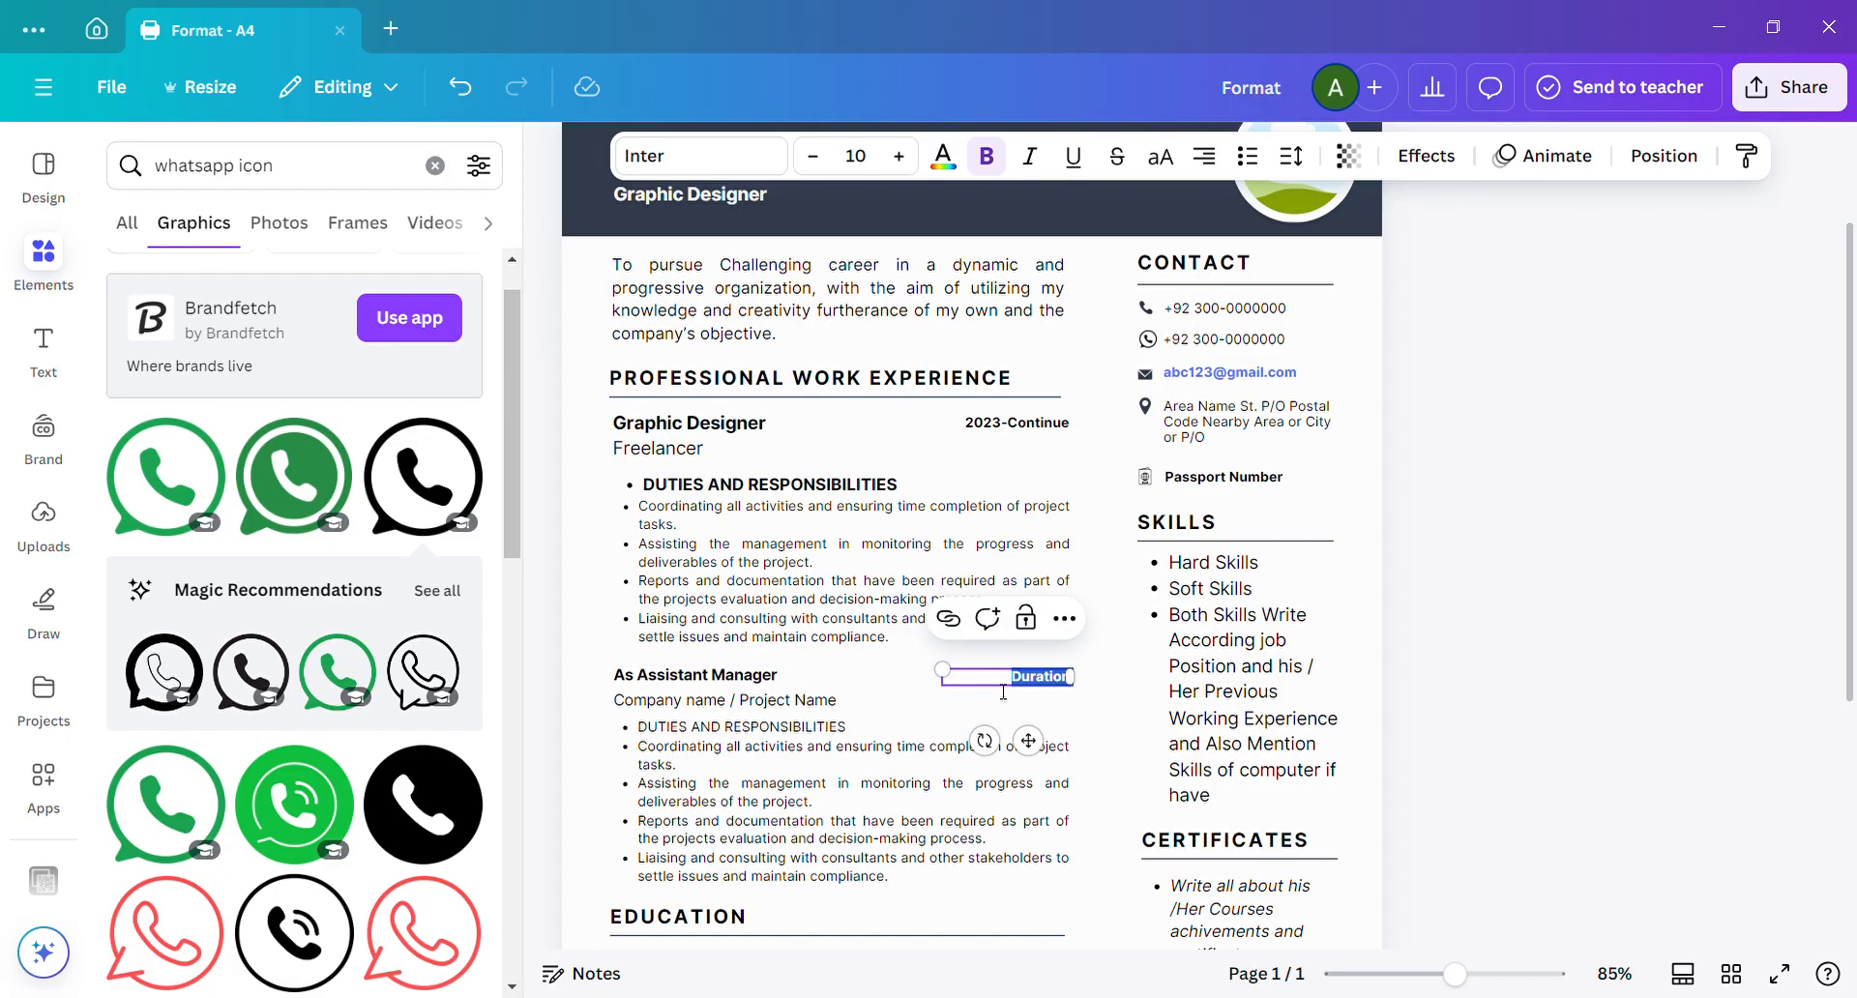
key(BackSpace)
text(1 Year)
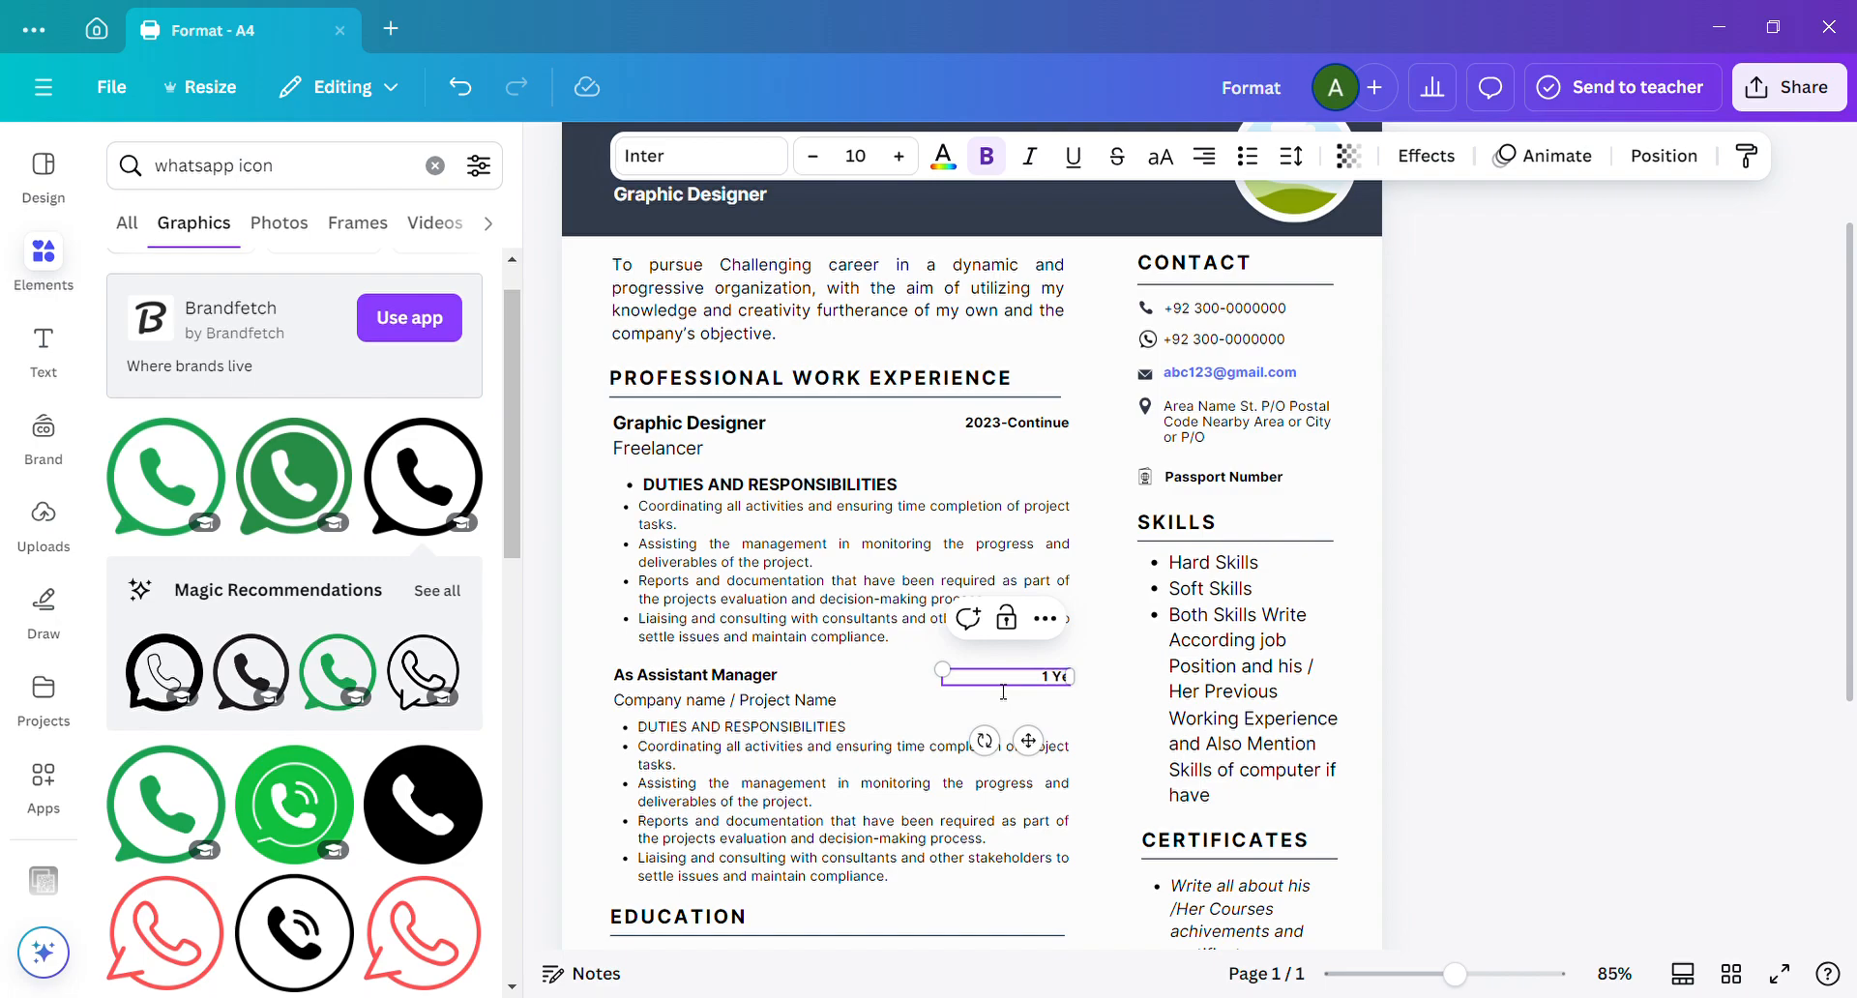
click(900, 702)
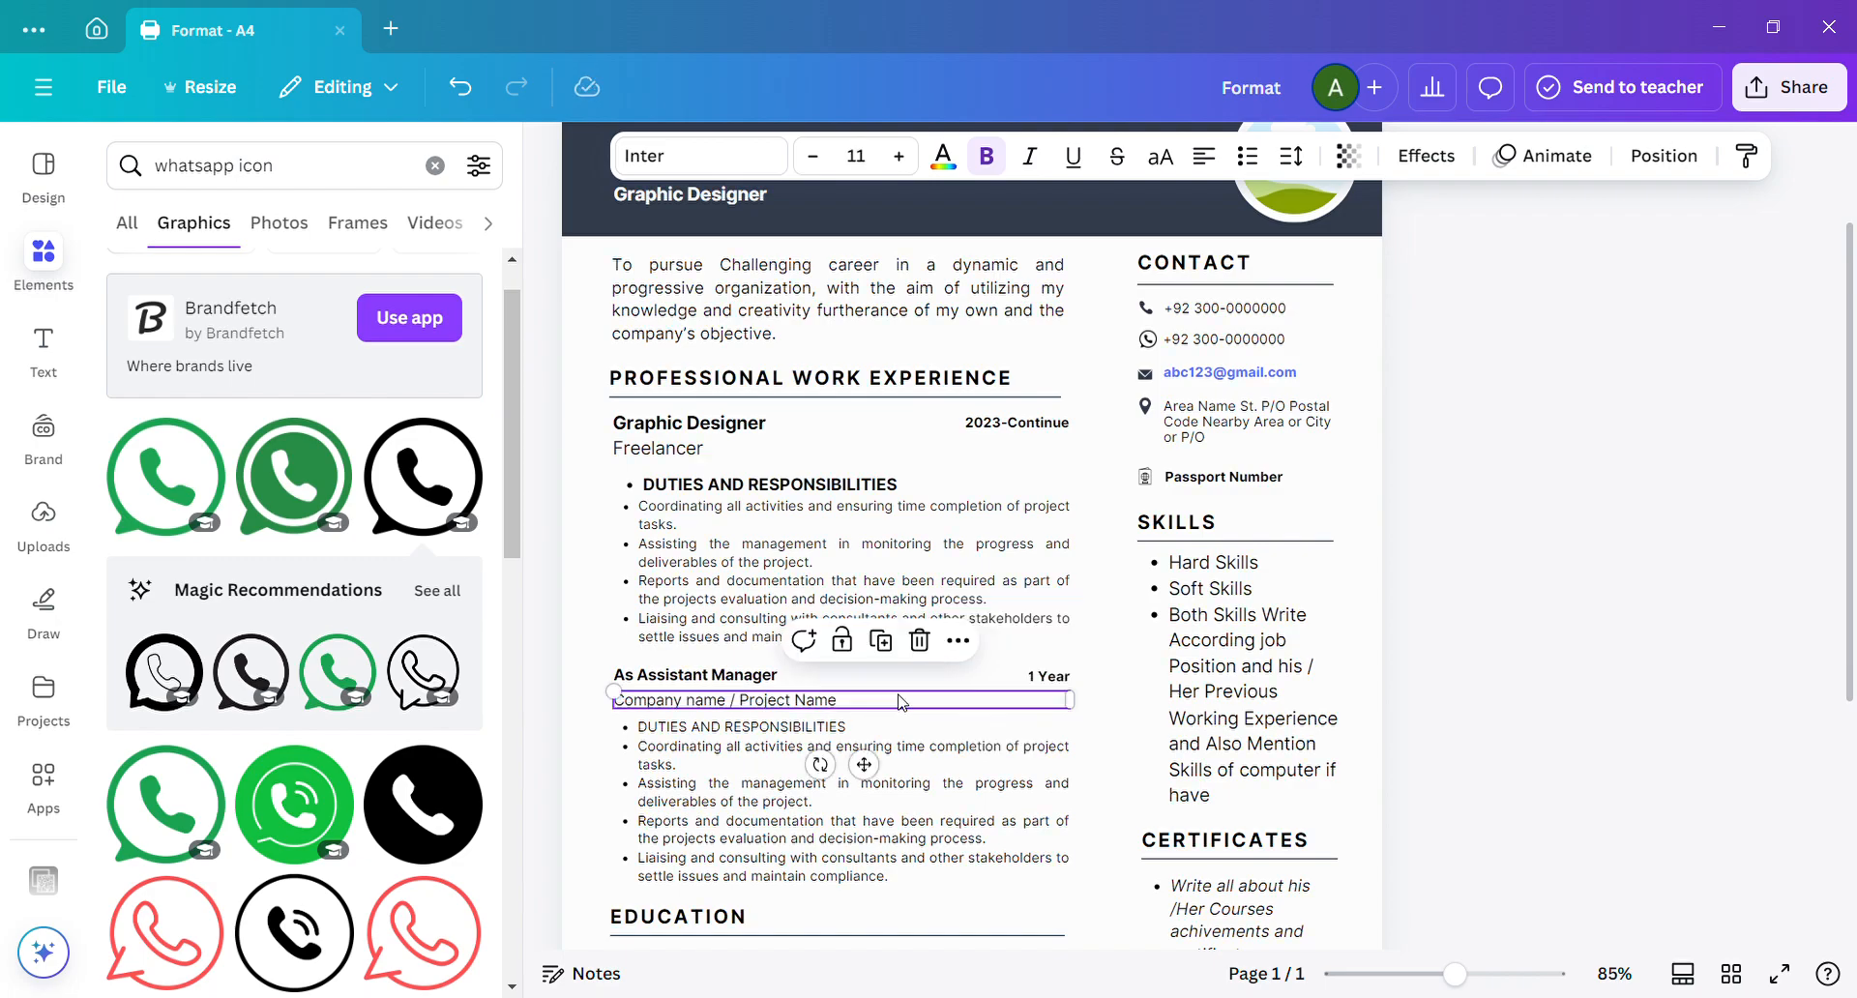
click(907, 703)
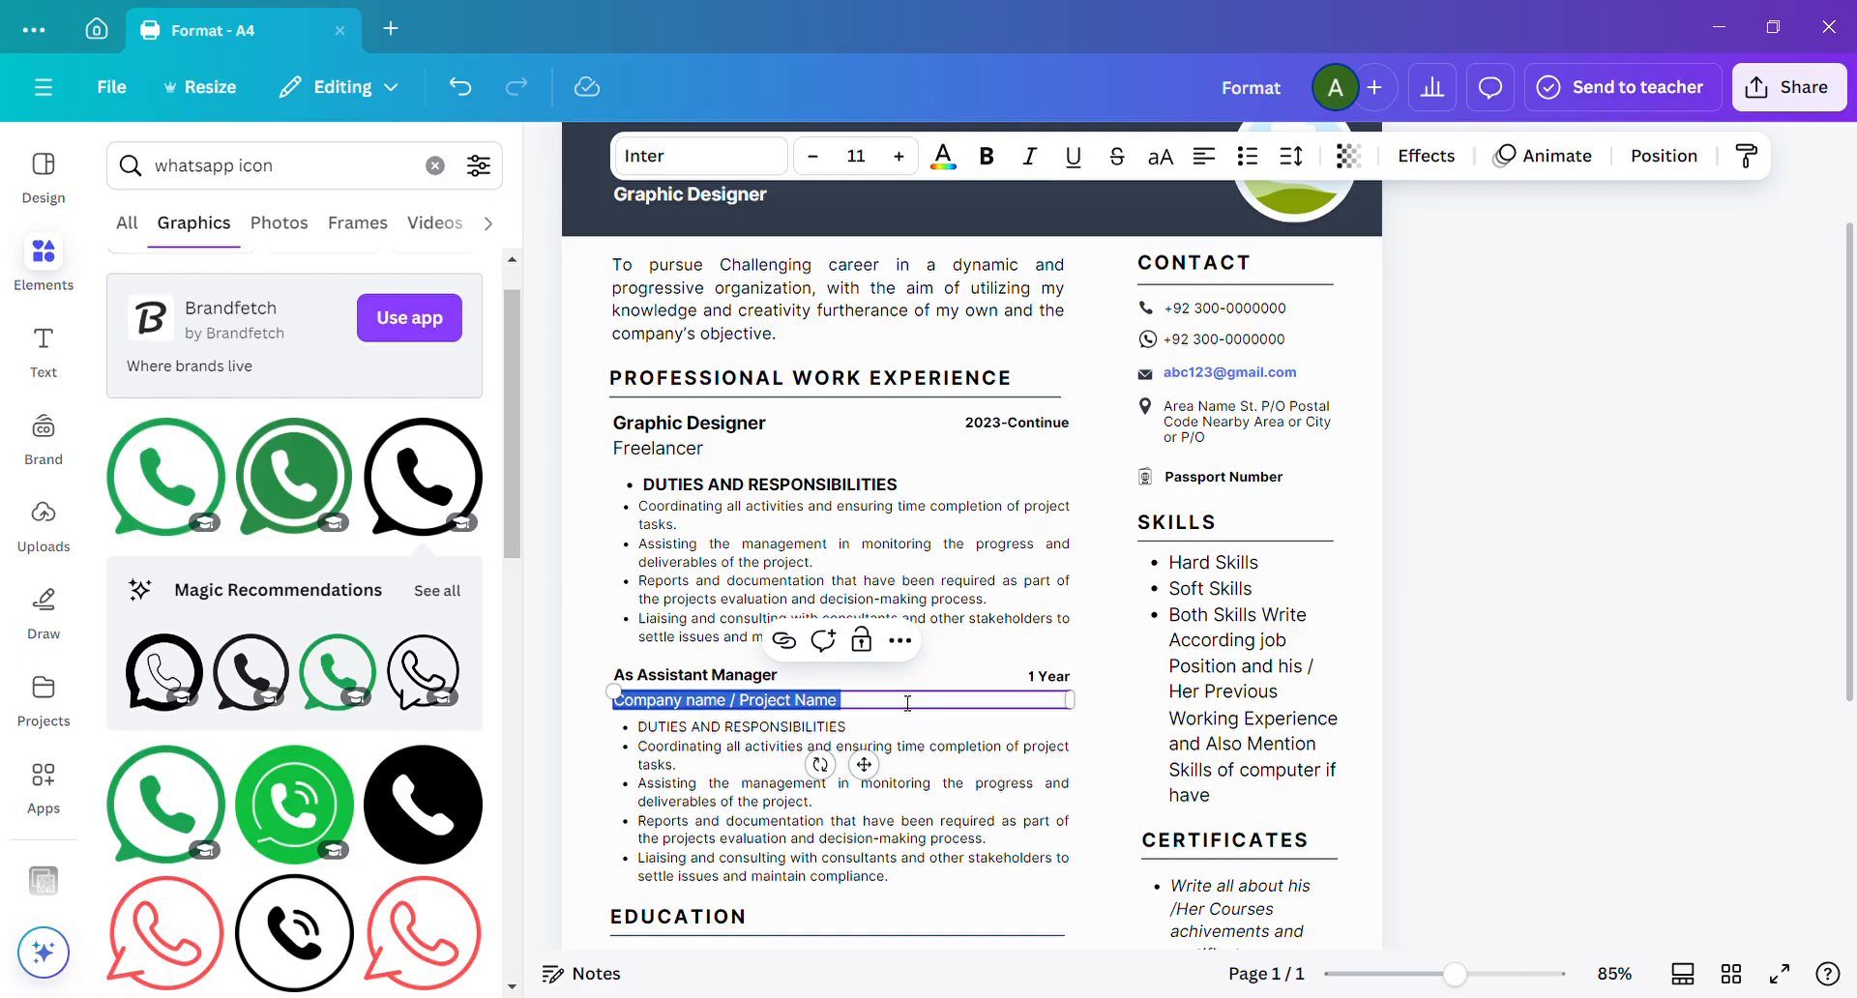
click(719, 658)
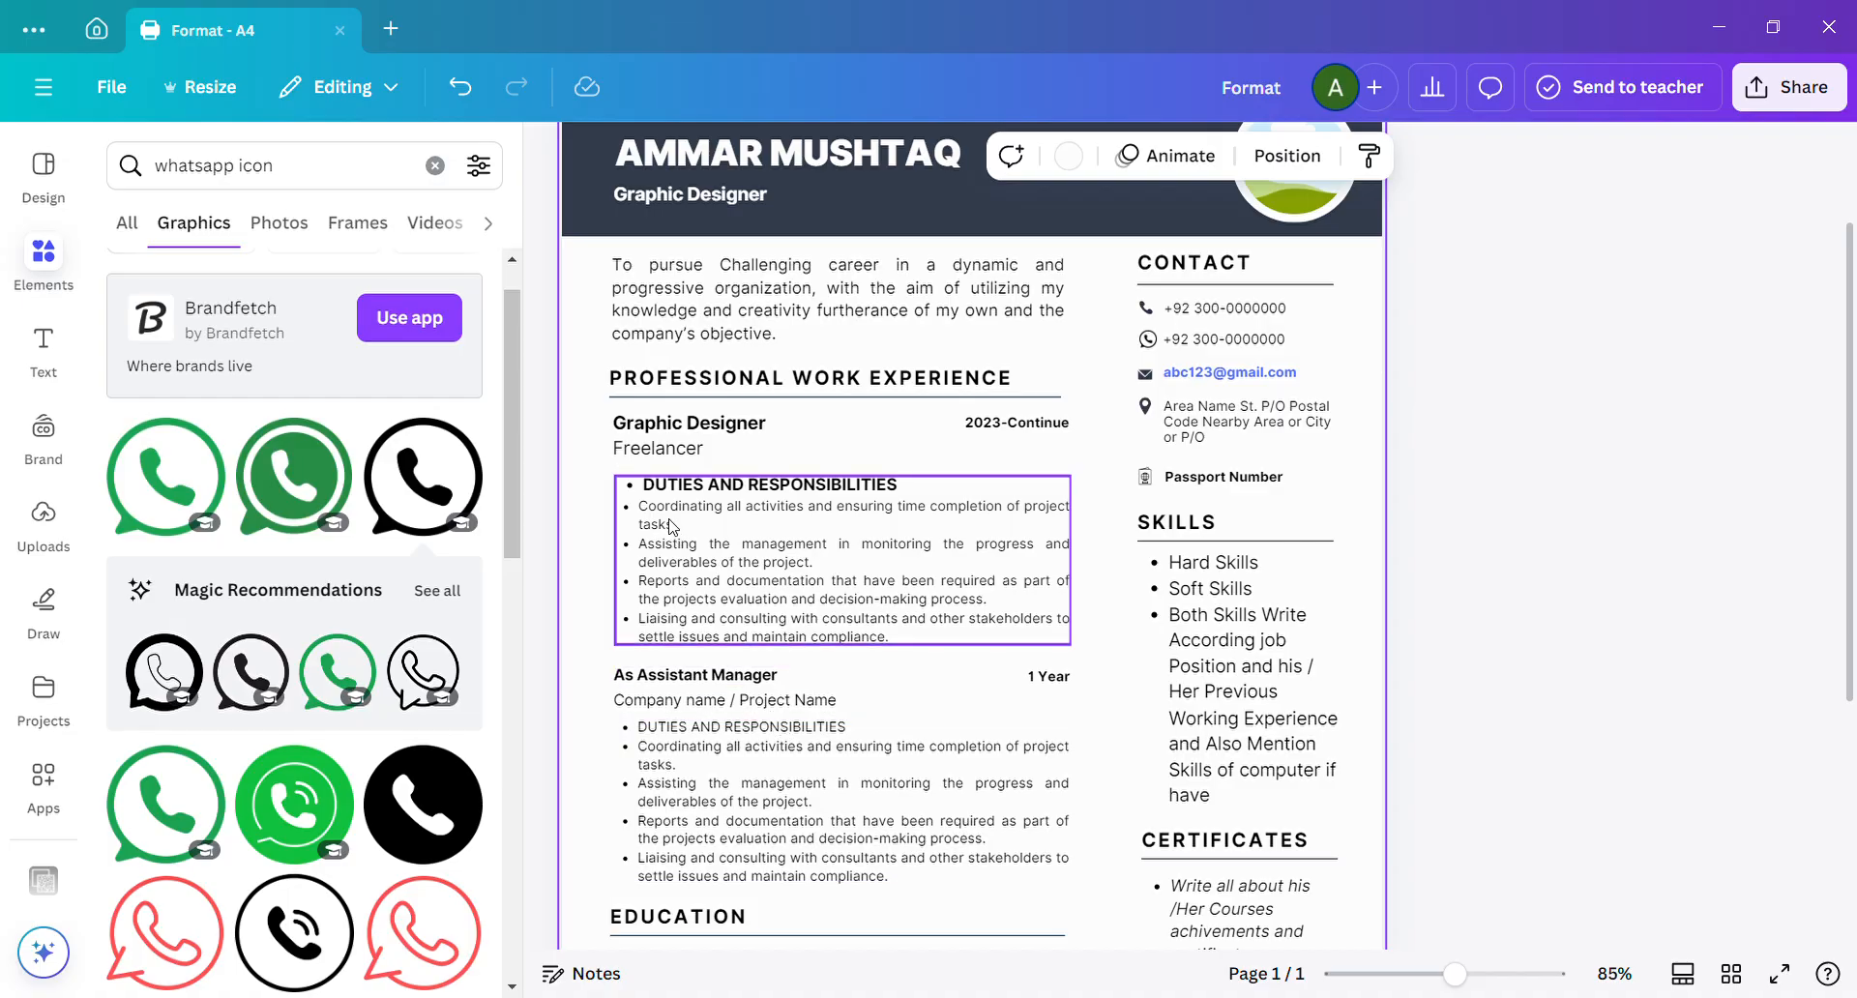
Move the first job's duties list and the second job's position and company lines slightly upward to tighten the spacing.
drag(675, 539, 677, 535)
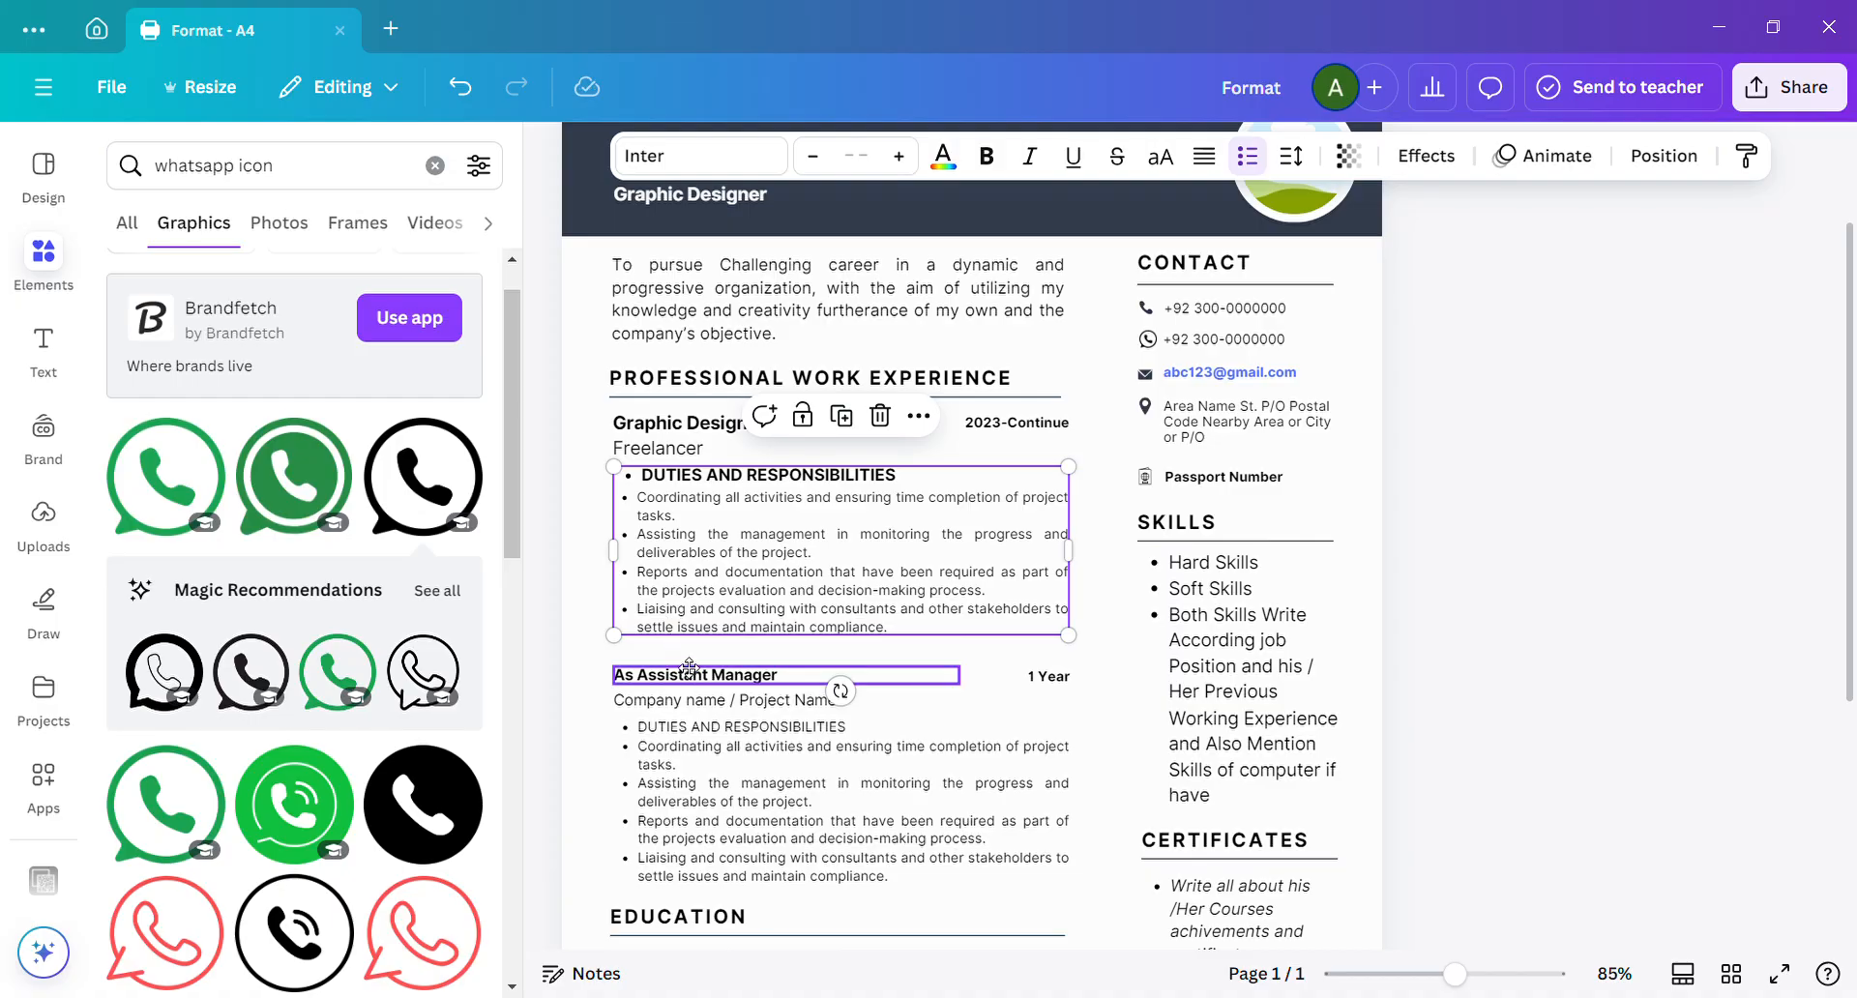
drag(680, 677, 682, 654)
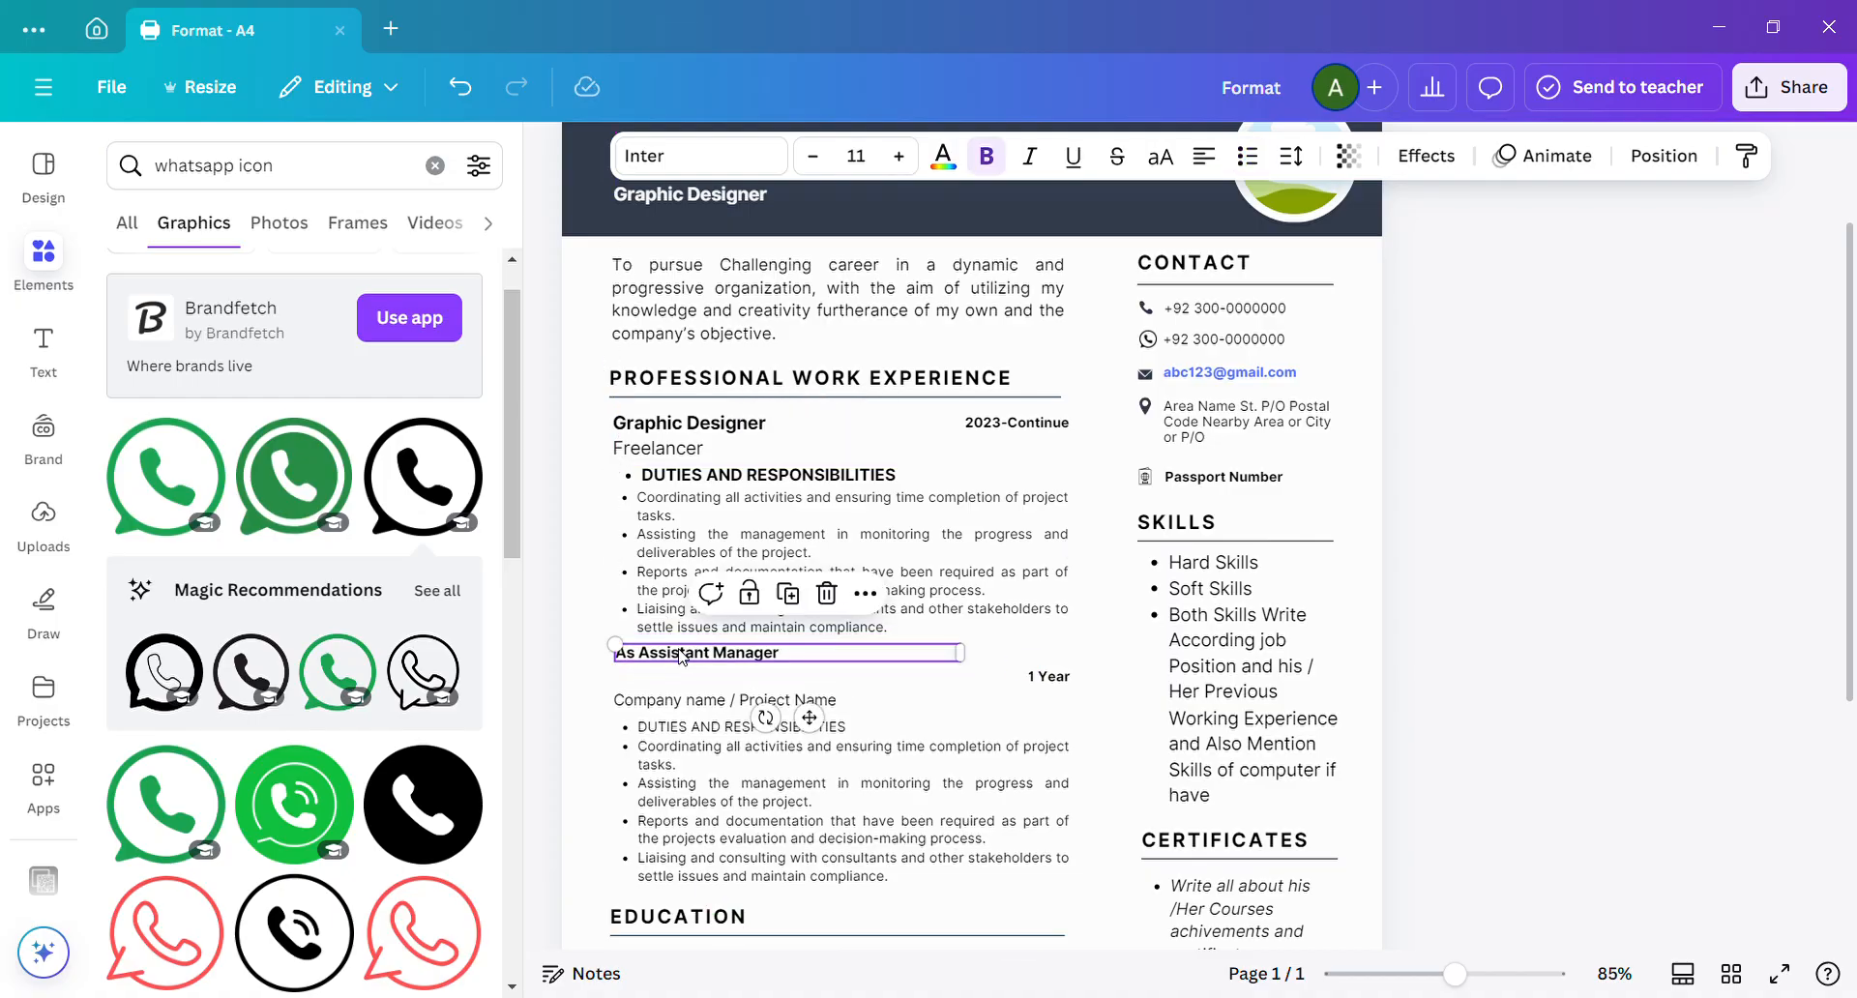
click(777, 713)
drag(745, 695, 738, 690)
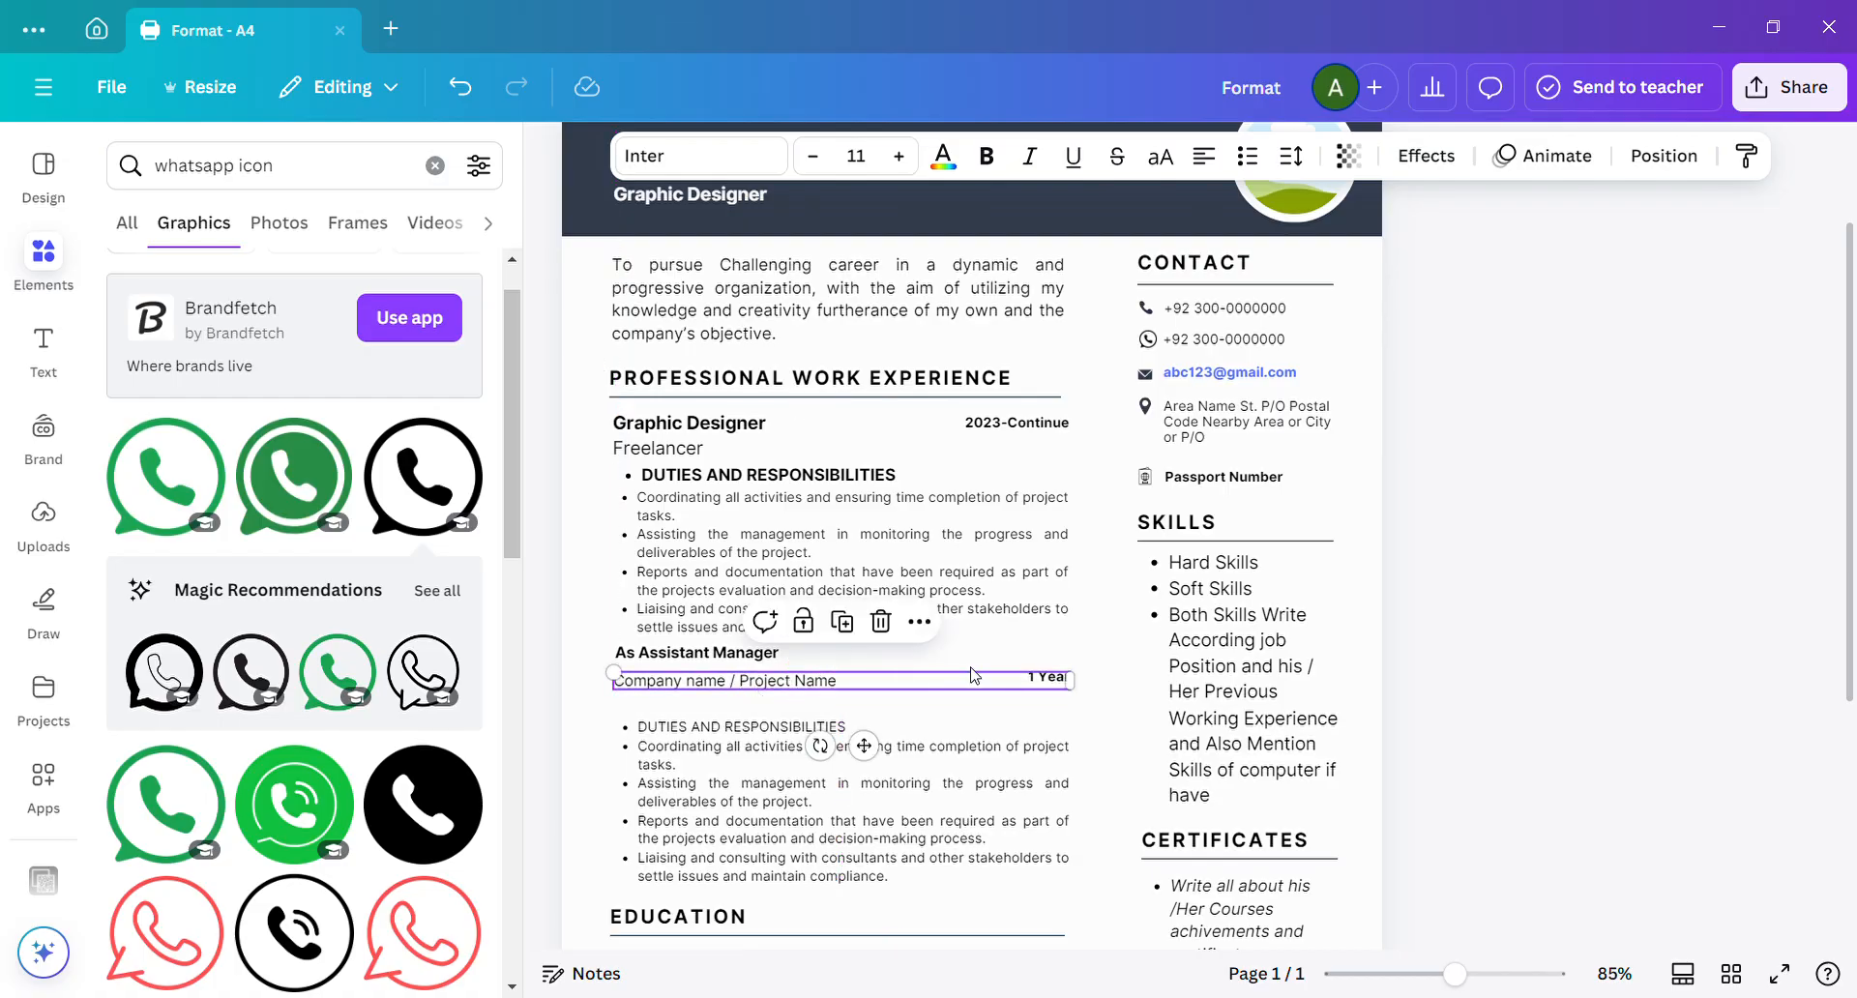
Replace the second job entry's "Company name / Project Name" placeholder with "Restaurant".
double_click(868, 689)
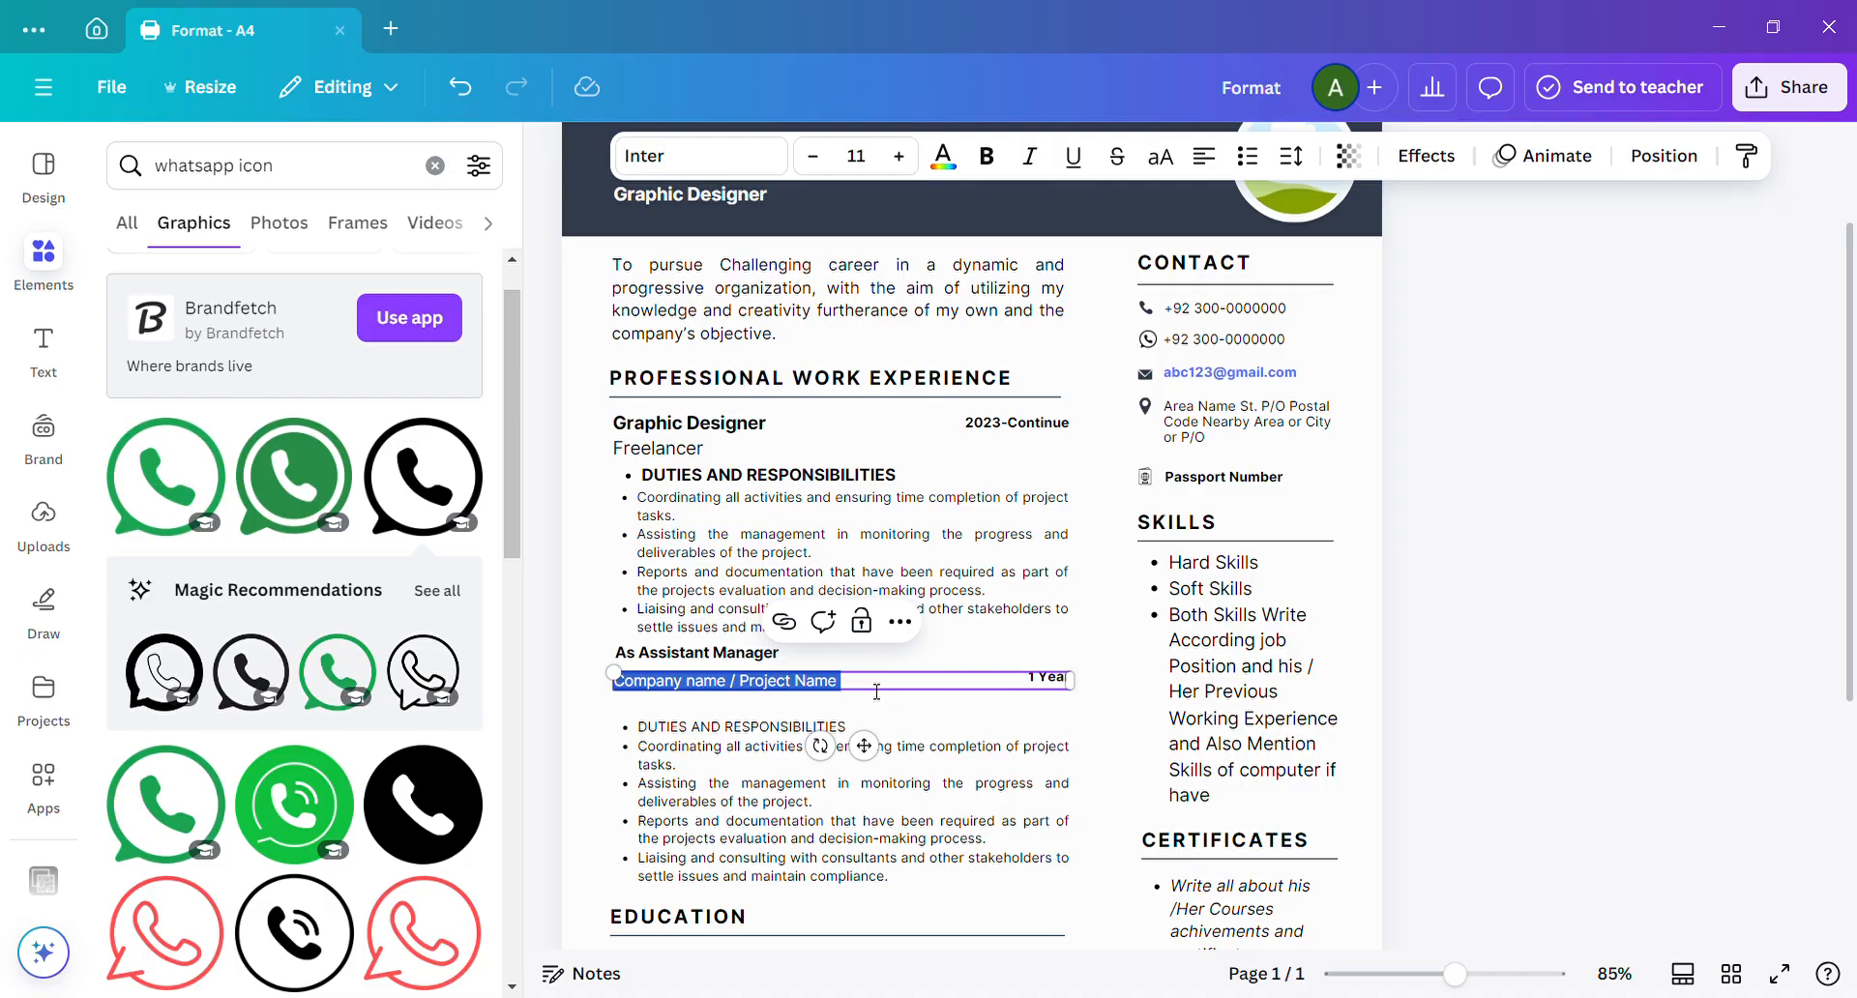
text(Res)
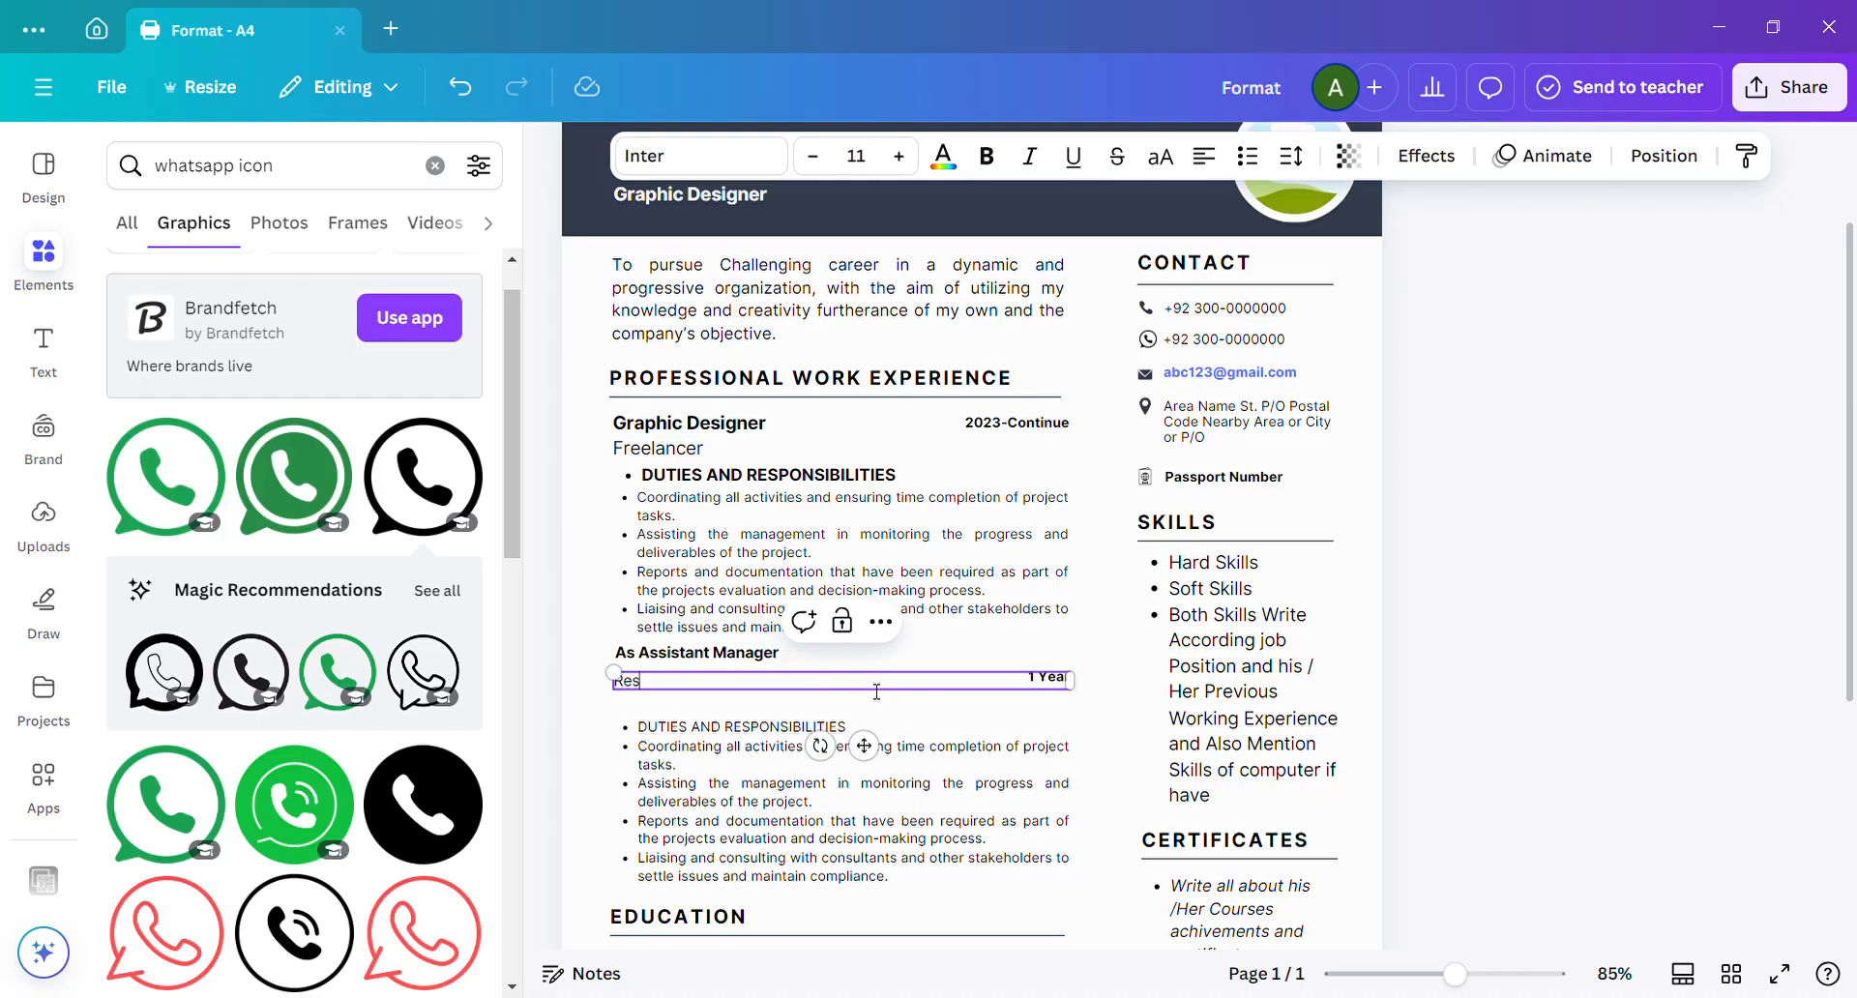
text(taurant)
key(Return)
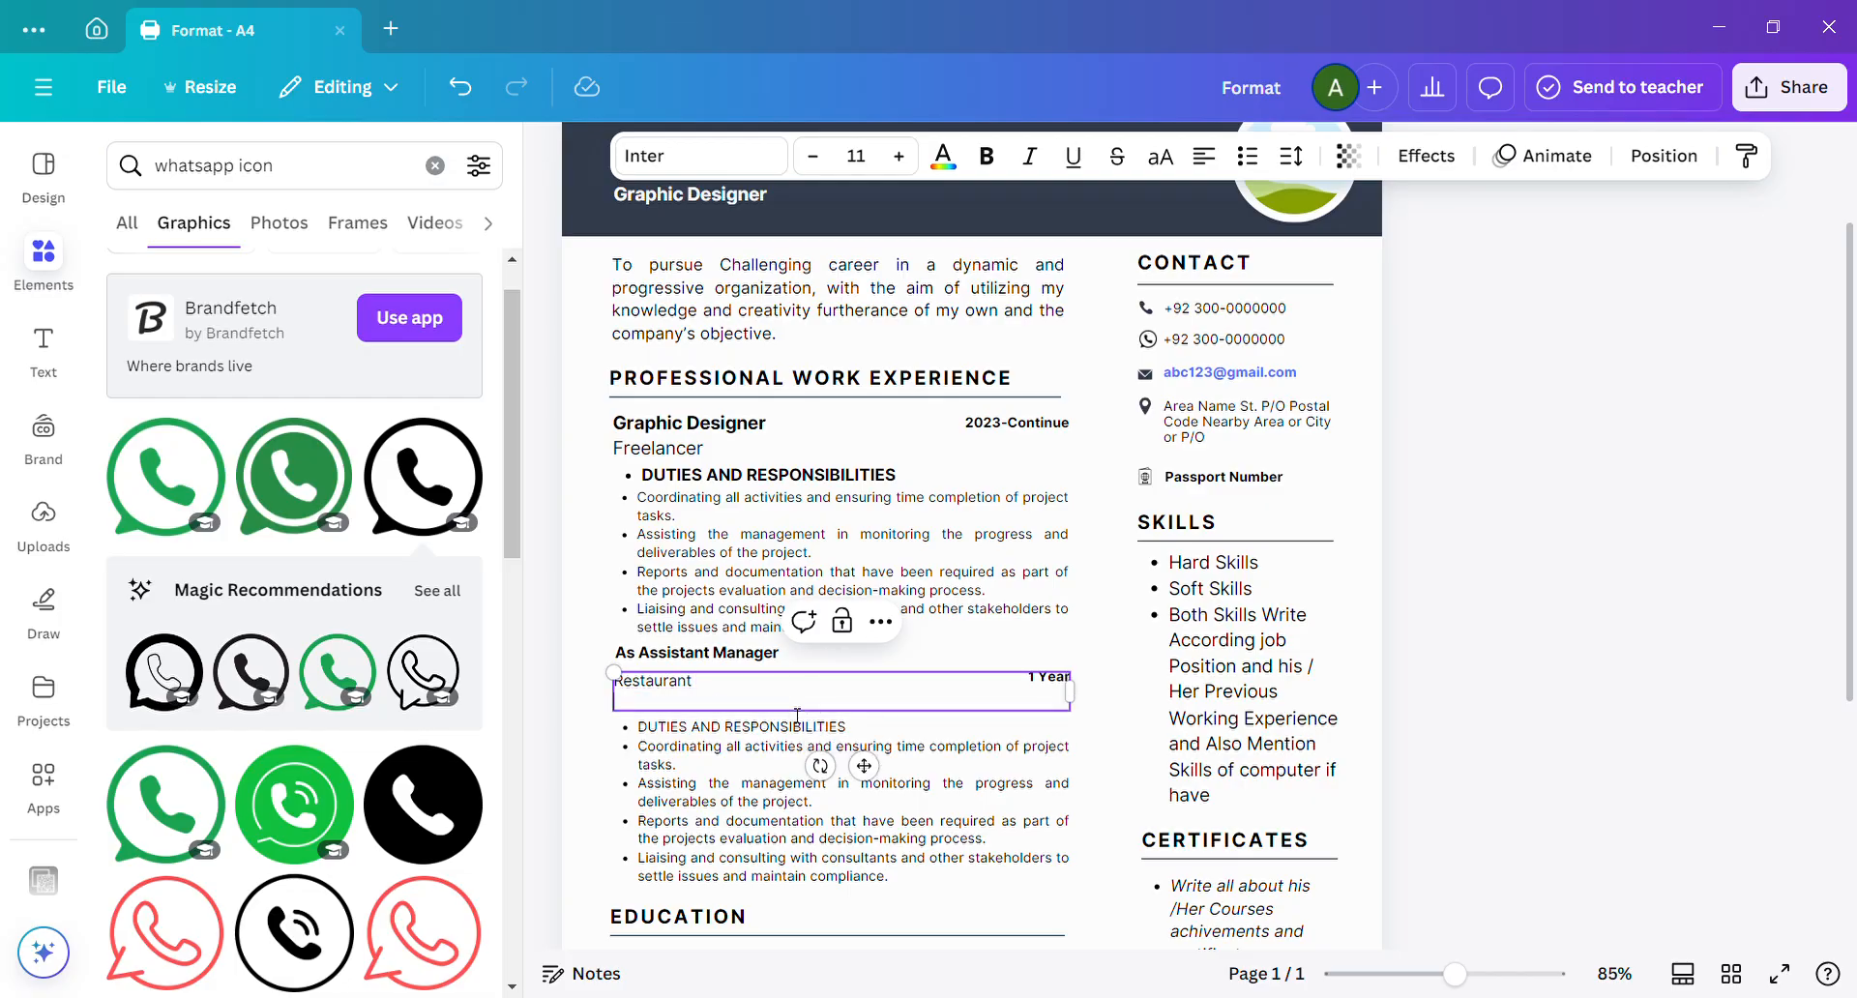
key(BackSpace)
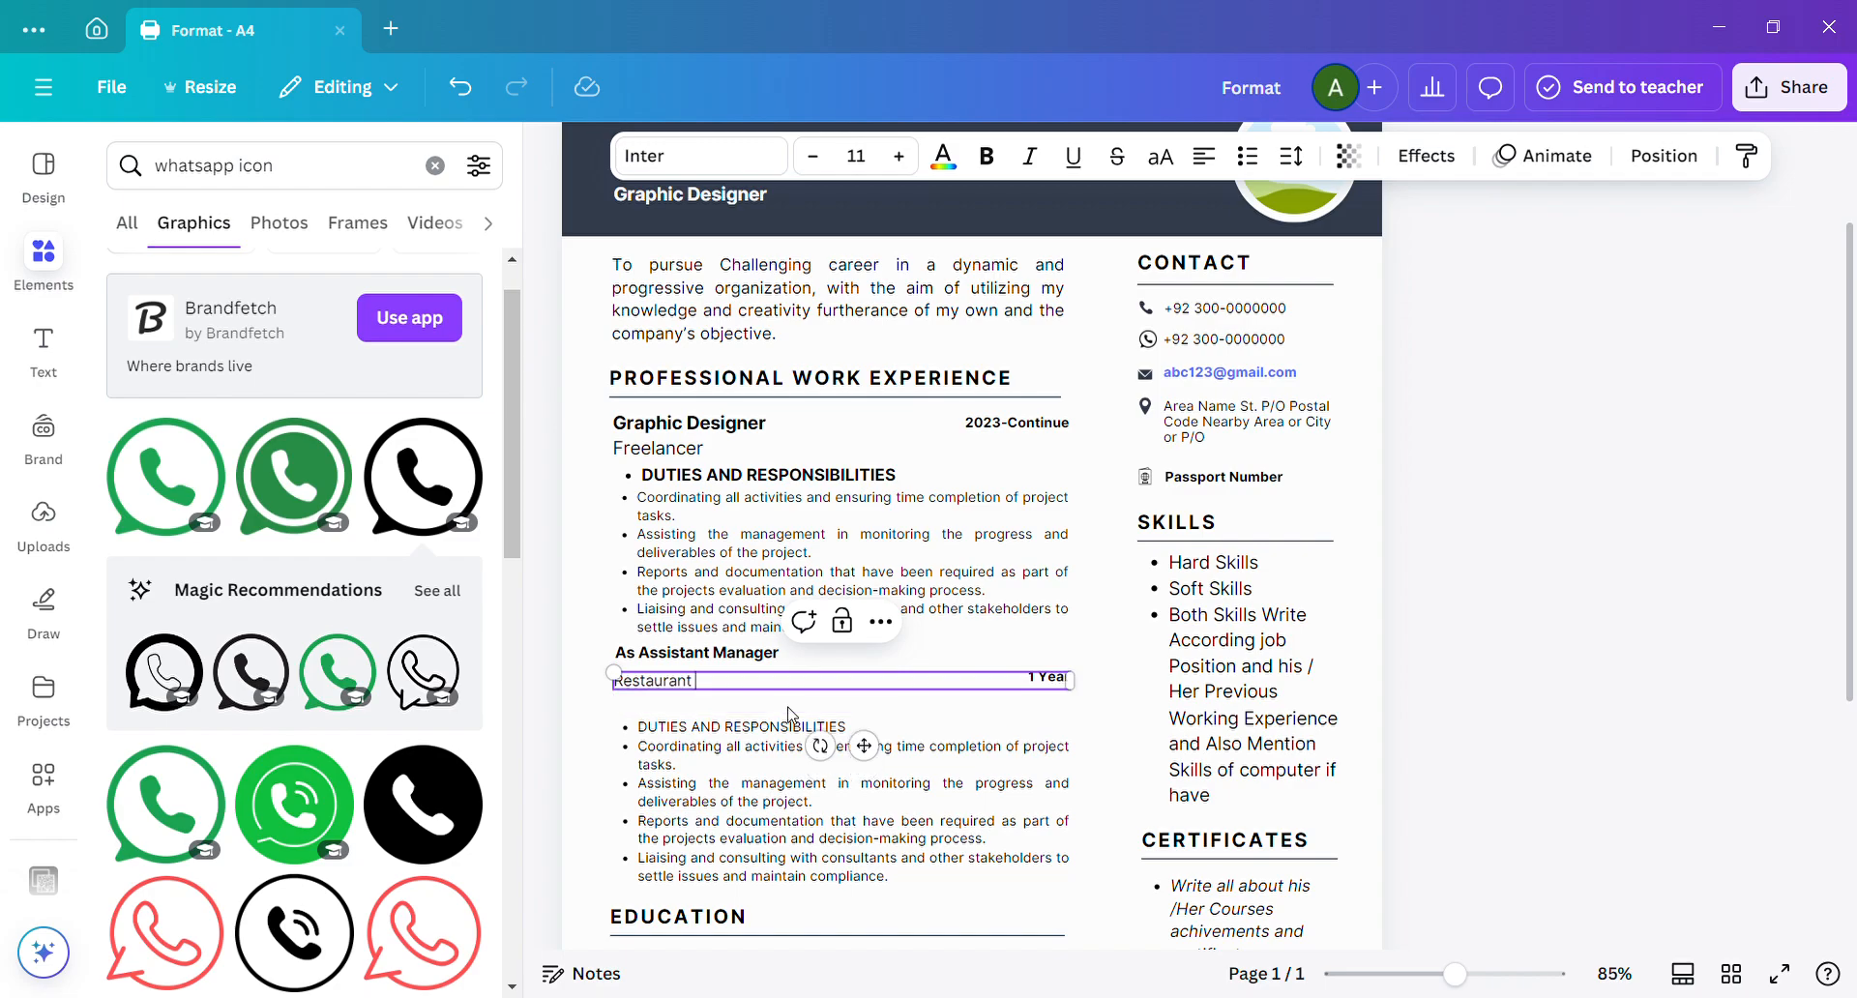
click(715, 715)
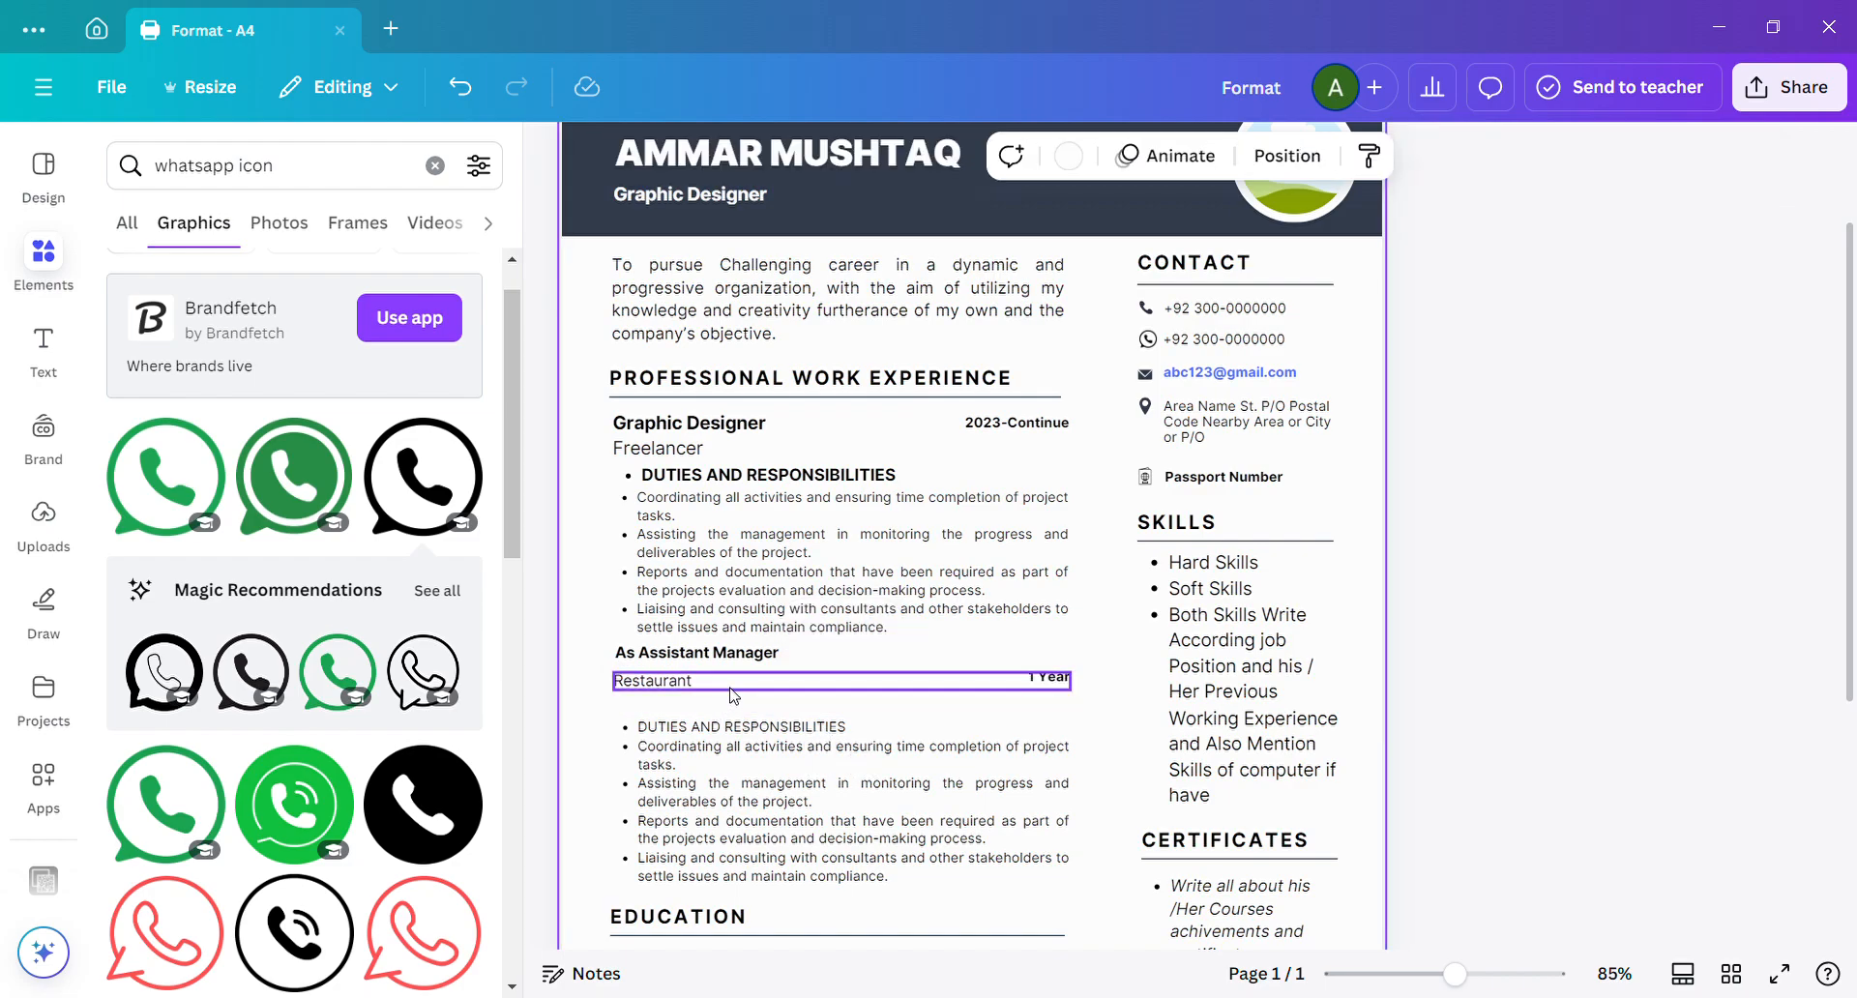
Duplicate the "Restaurant" line directly beneath it, try a different text in the copy, and clear it.
click(732, 691)
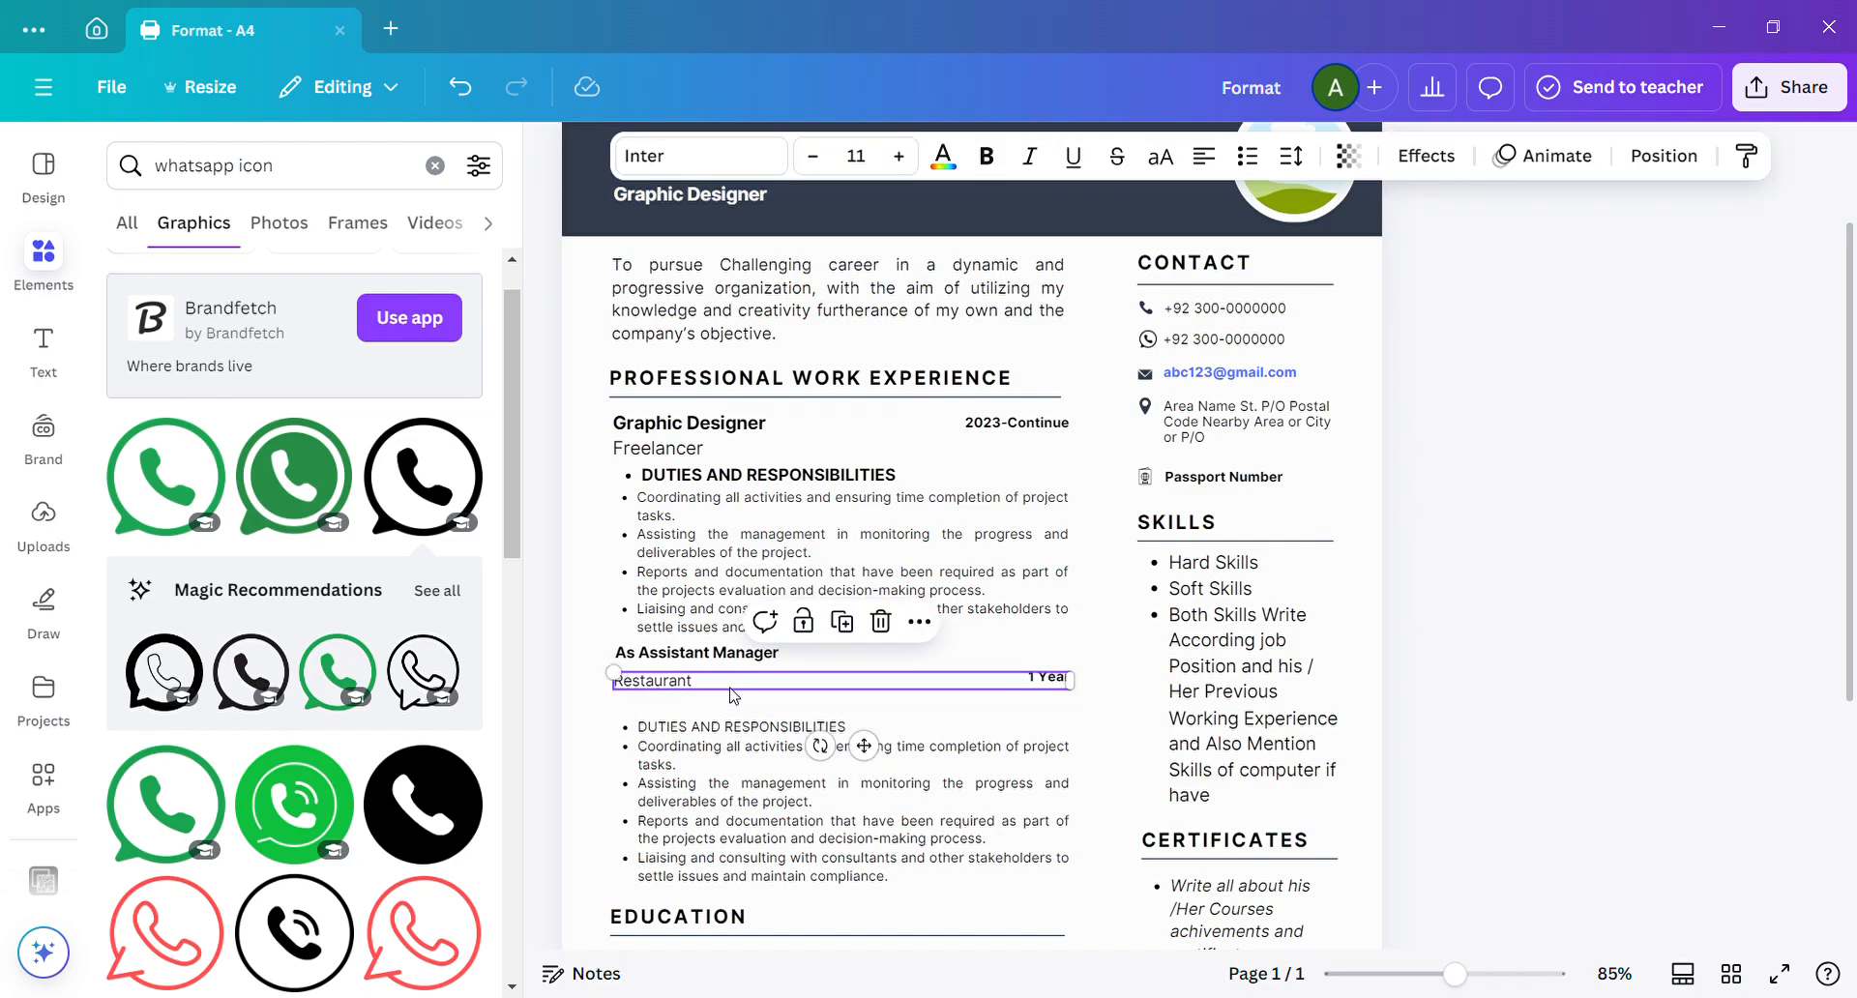
click(858, 627)
drag(880, 764, 875, 779)
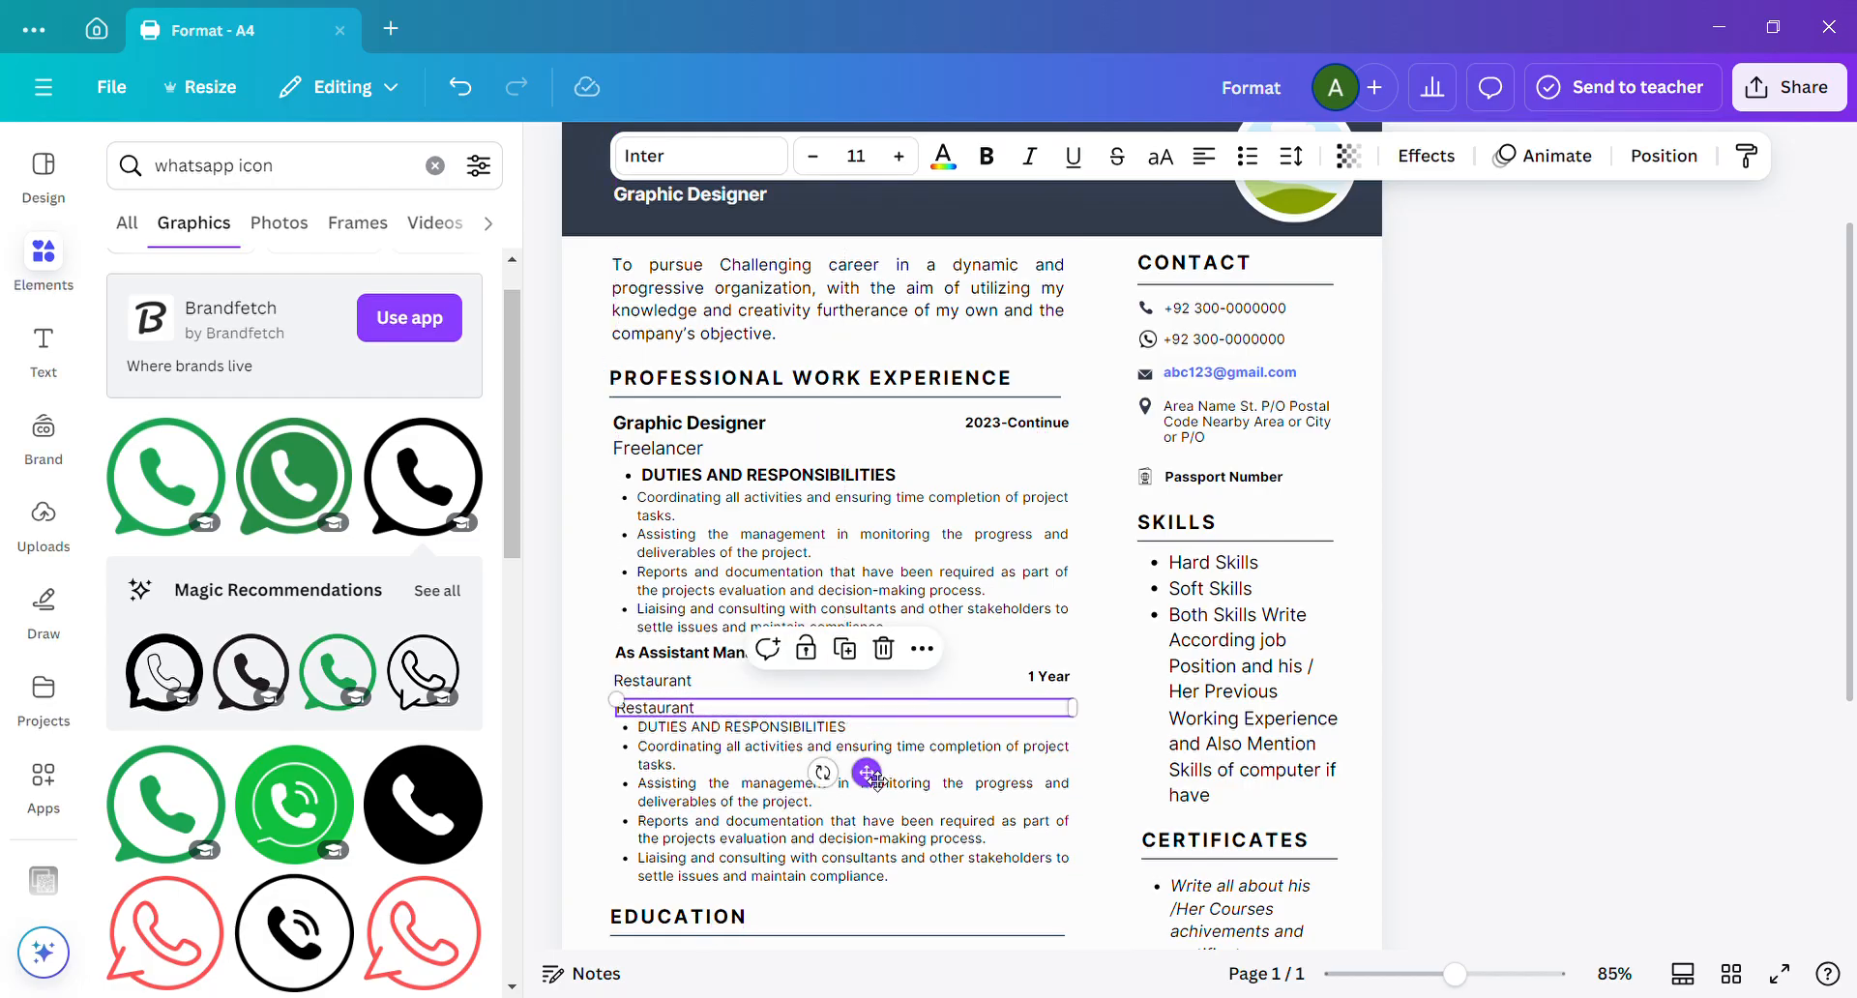
double_click(784, 709)
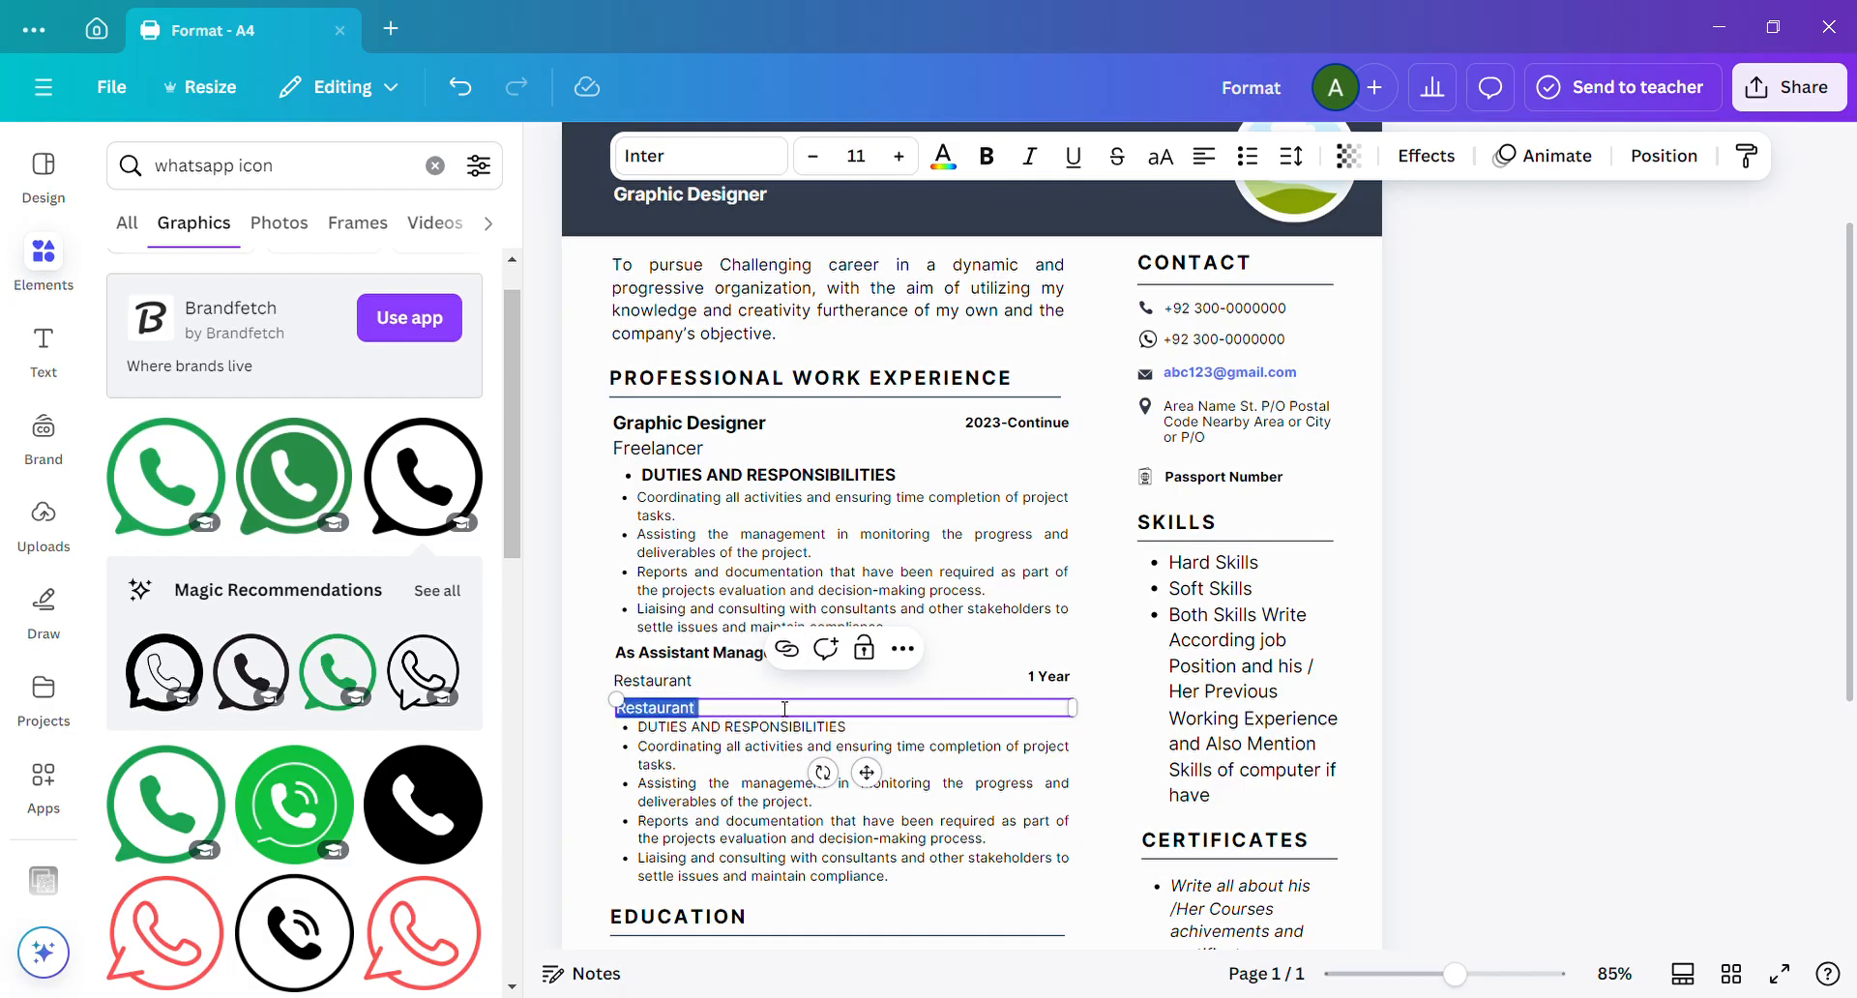
text(Brac)
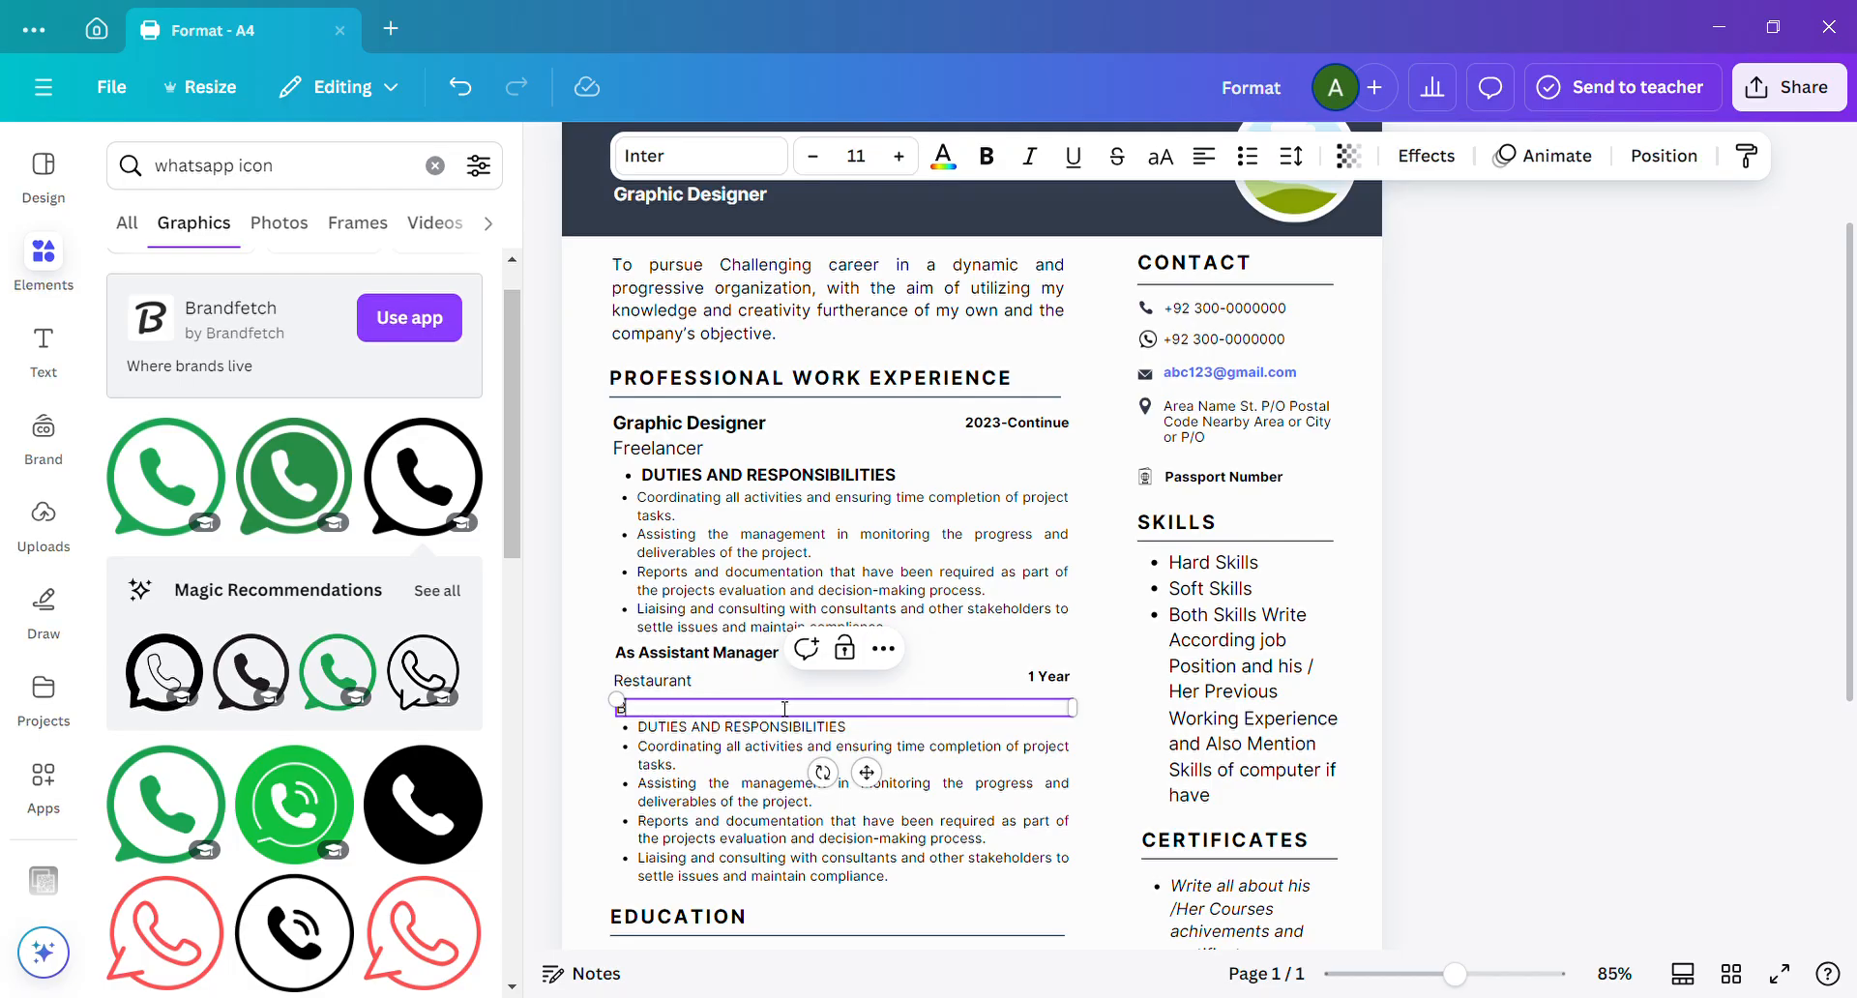
key(BackSpace)
key(BackSpace)
key(BackSpace)
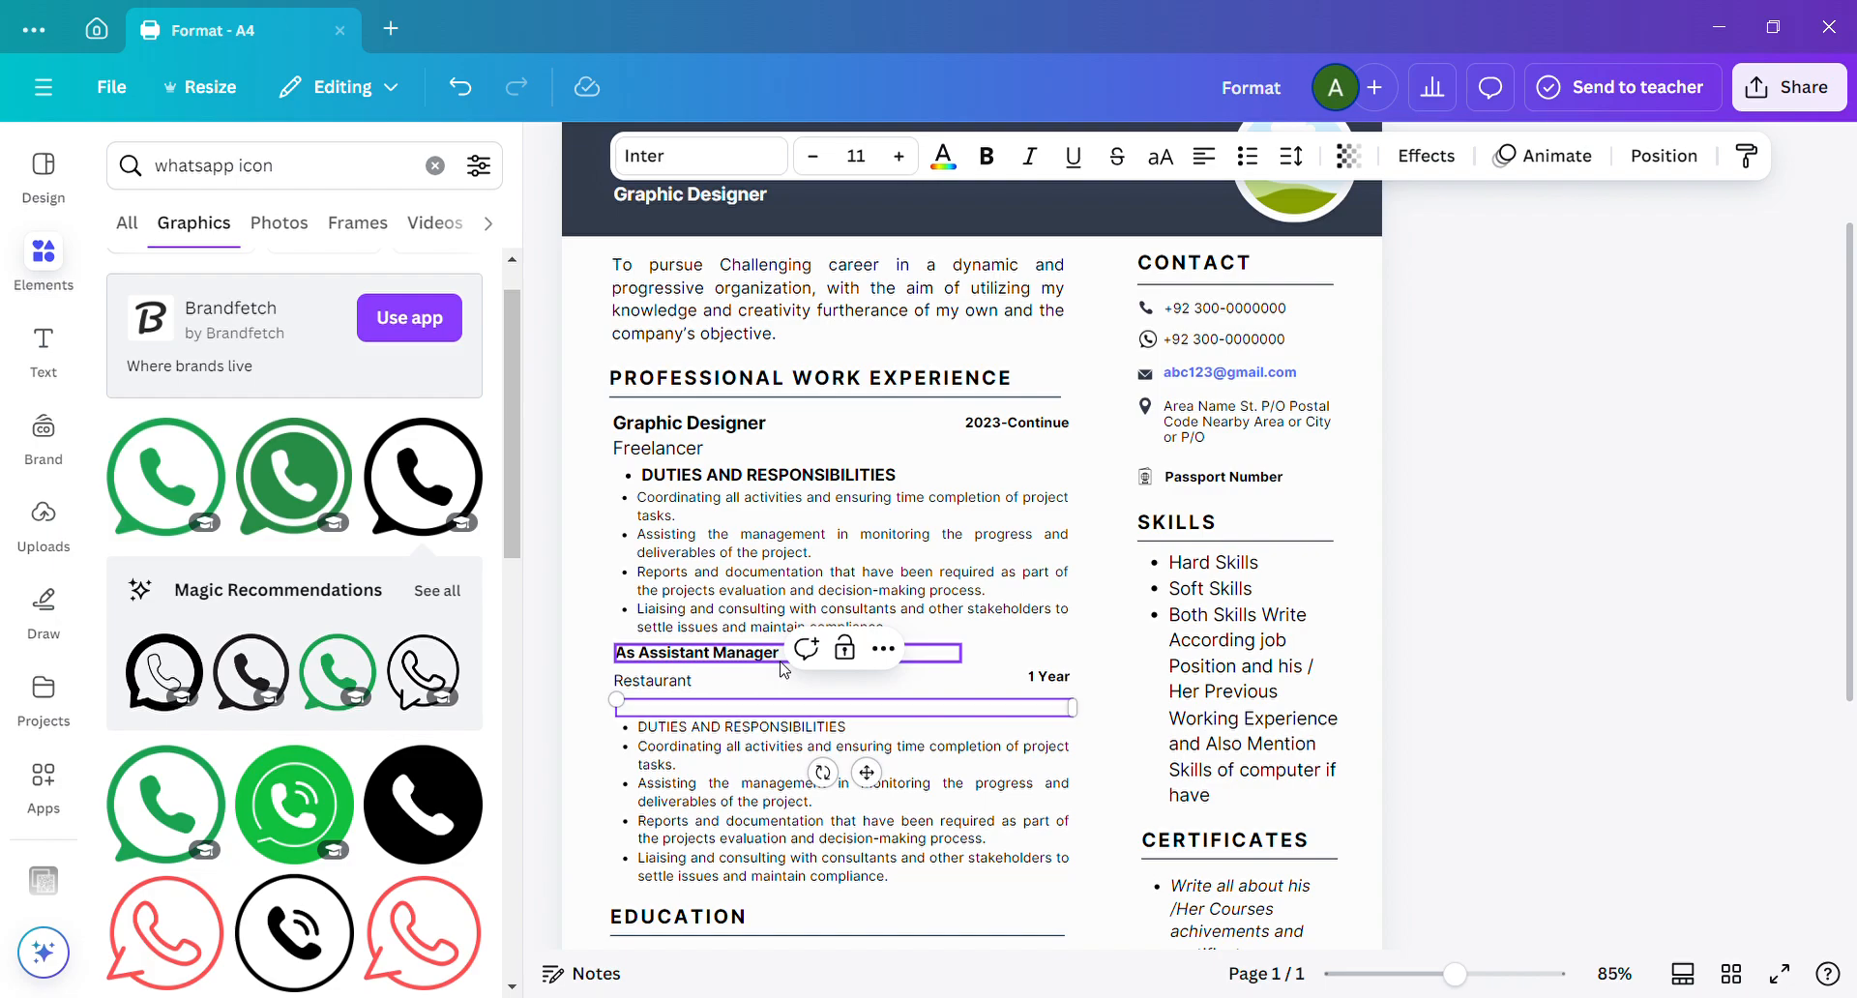
Try adding "| ETC" after "As Assistant Manager" in the second job entry, and remove the addition.
click(787, 667)
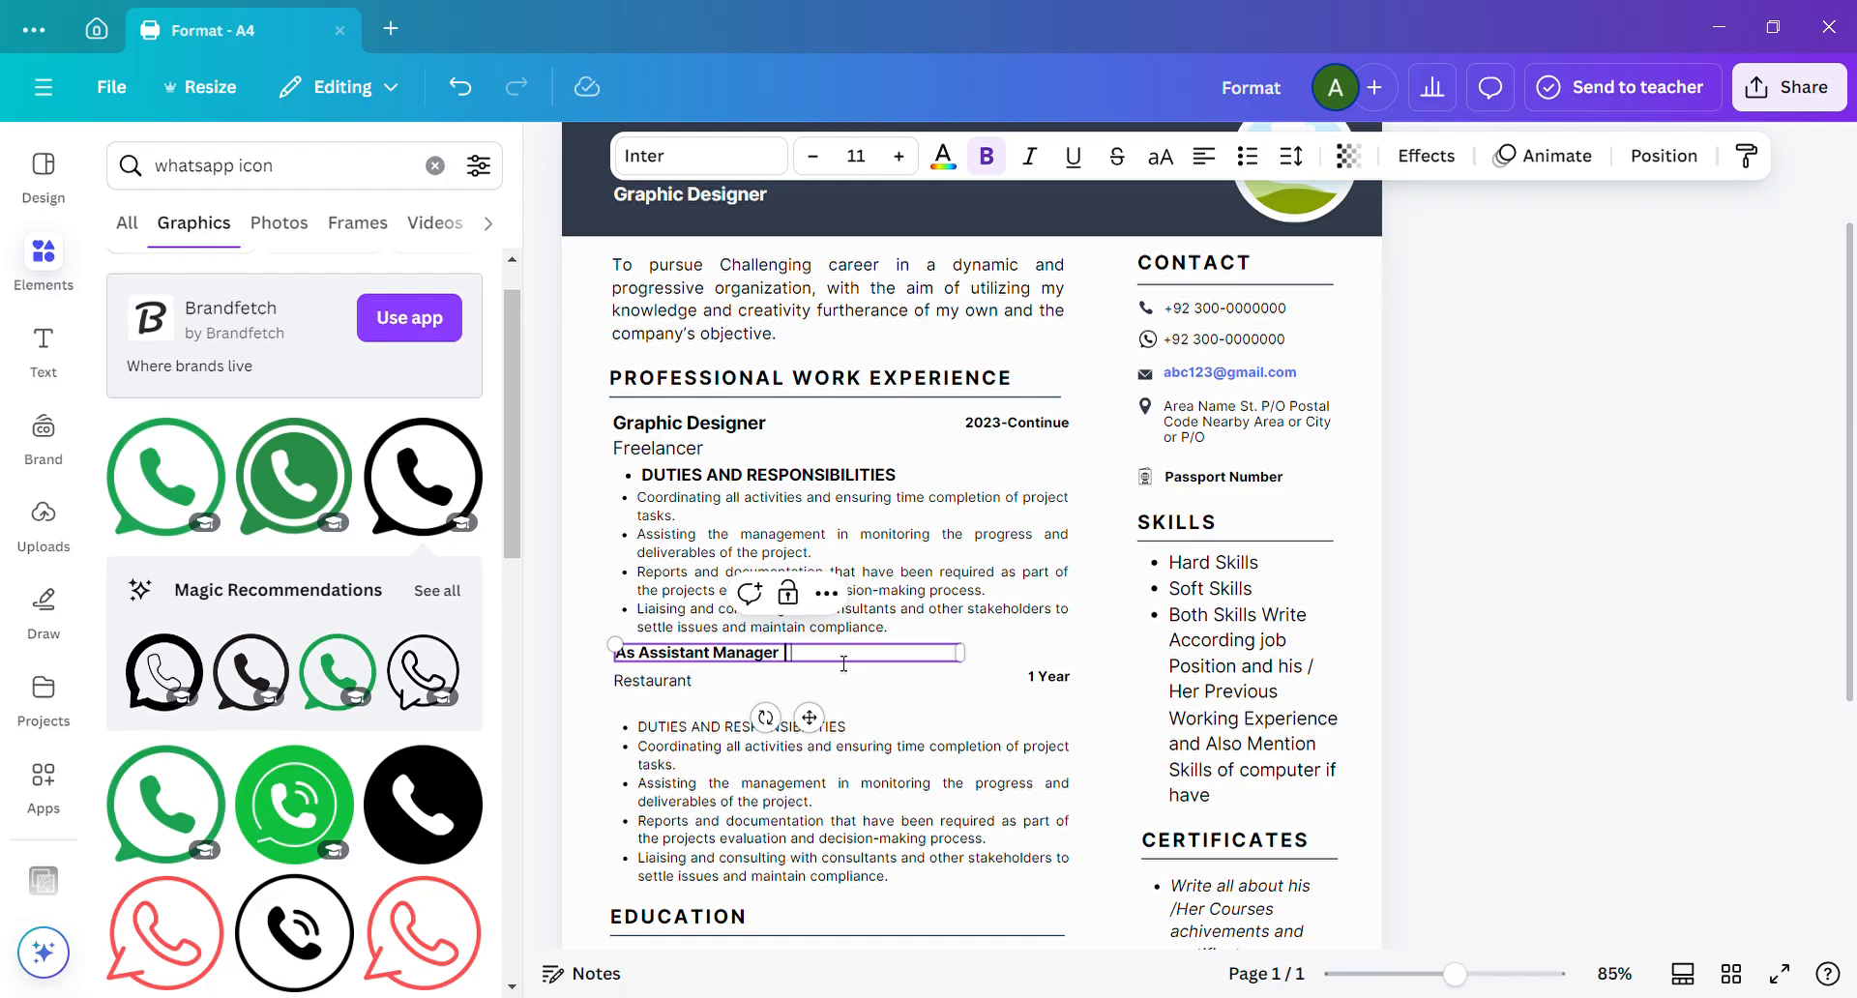
text(| ETC)
key(ctrl+shift+Left)
key(BackSpace)
key(BackSpace)
key(BackSpace)
Nudge the second job entry's duties list upward, closer to the "Restaurant" line.
click(735, 757)
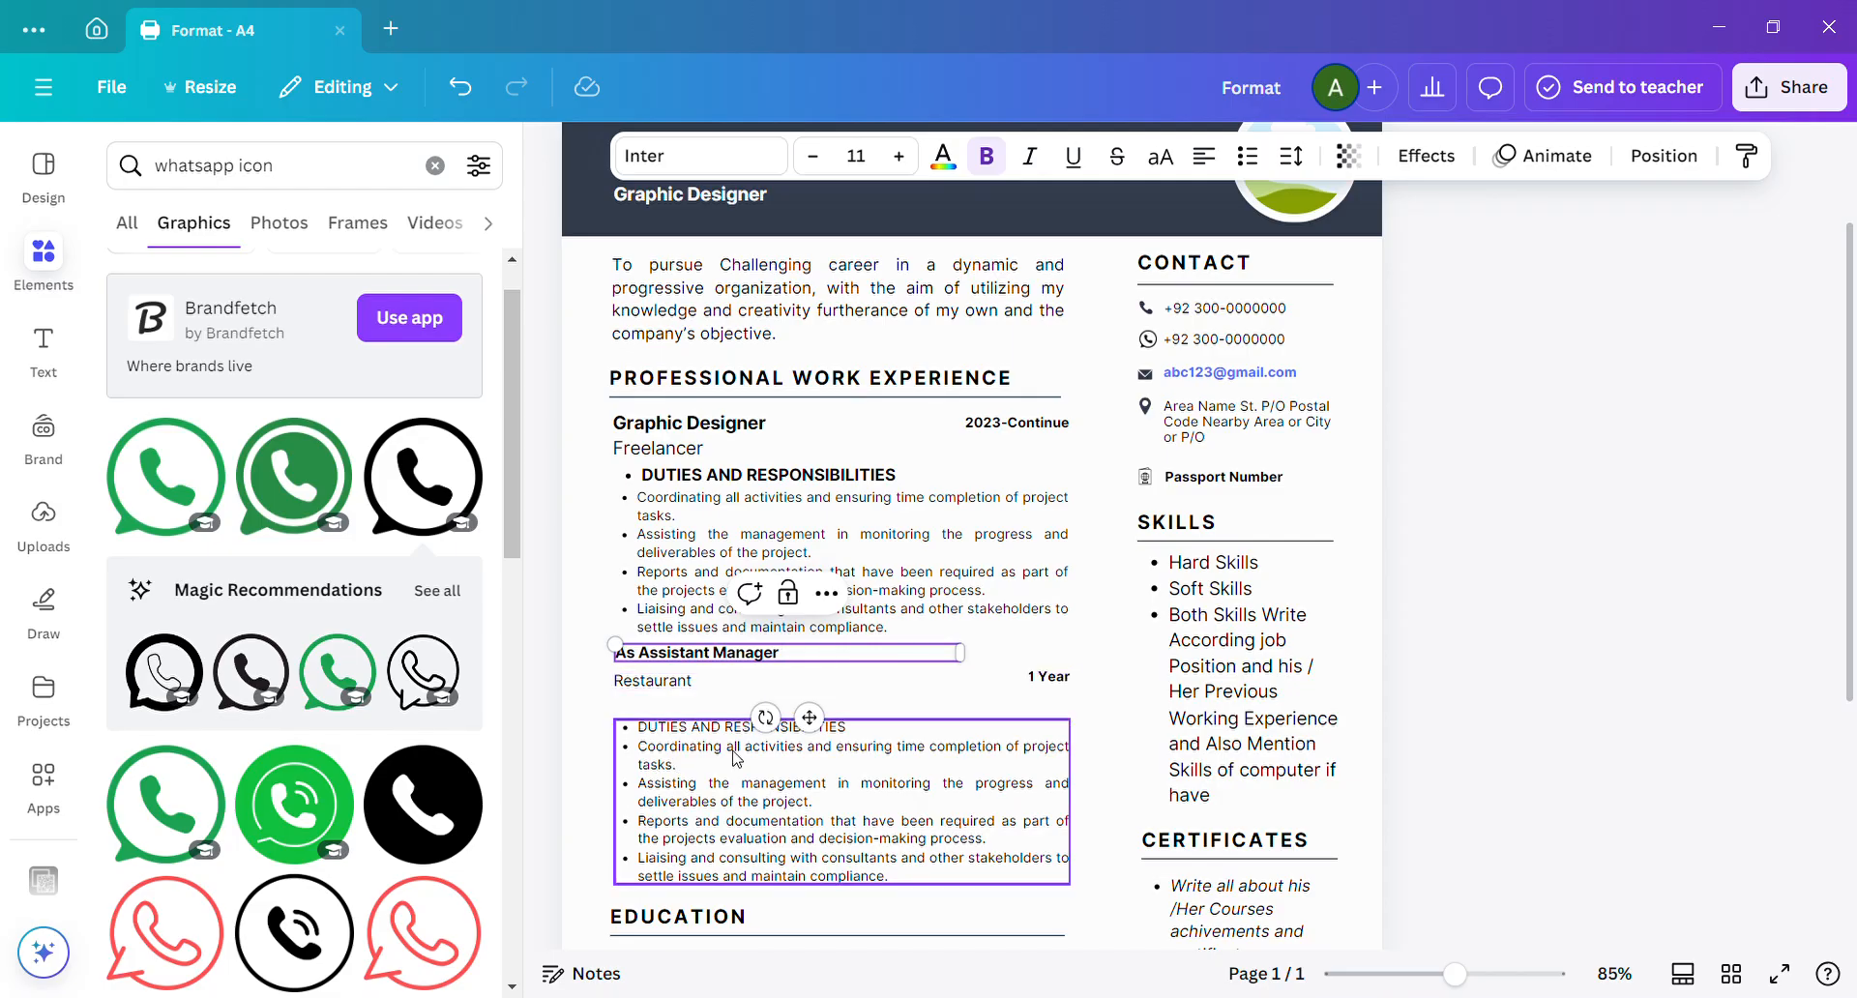
key(Up)
key(Up)
key(Up)
key(Up)
key(Up)
key(Up)
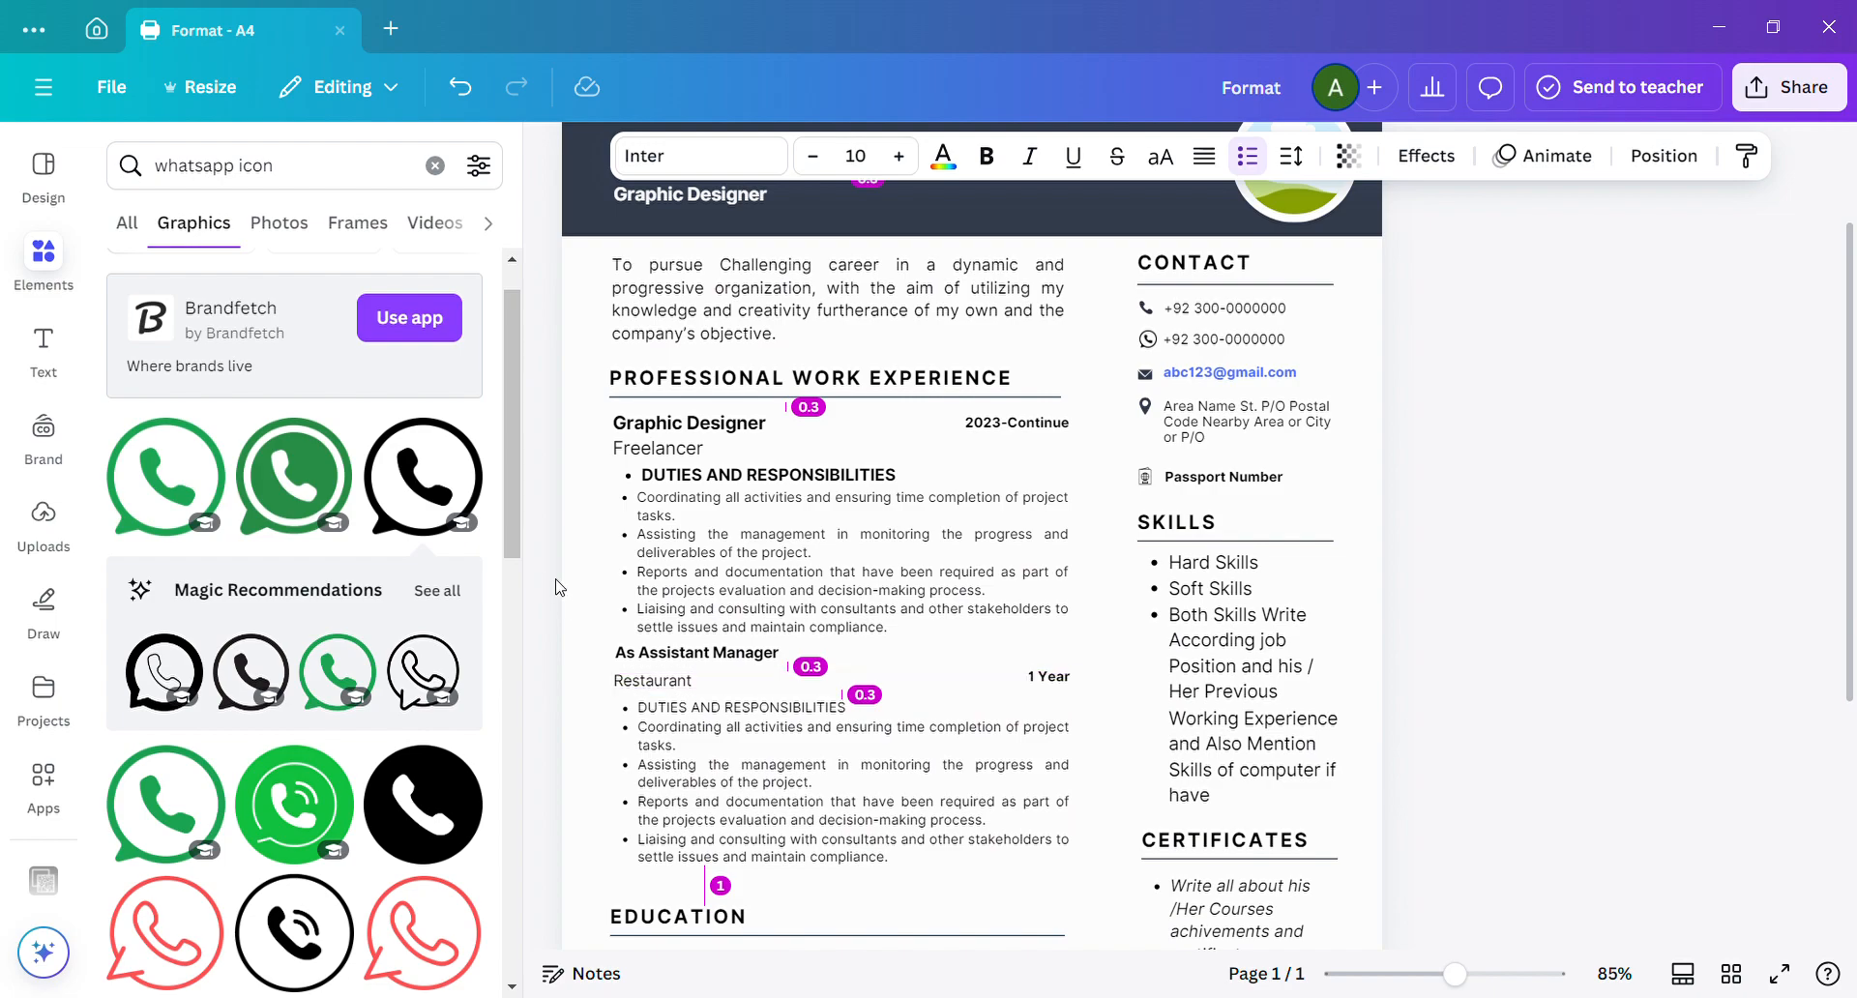
key(Down)
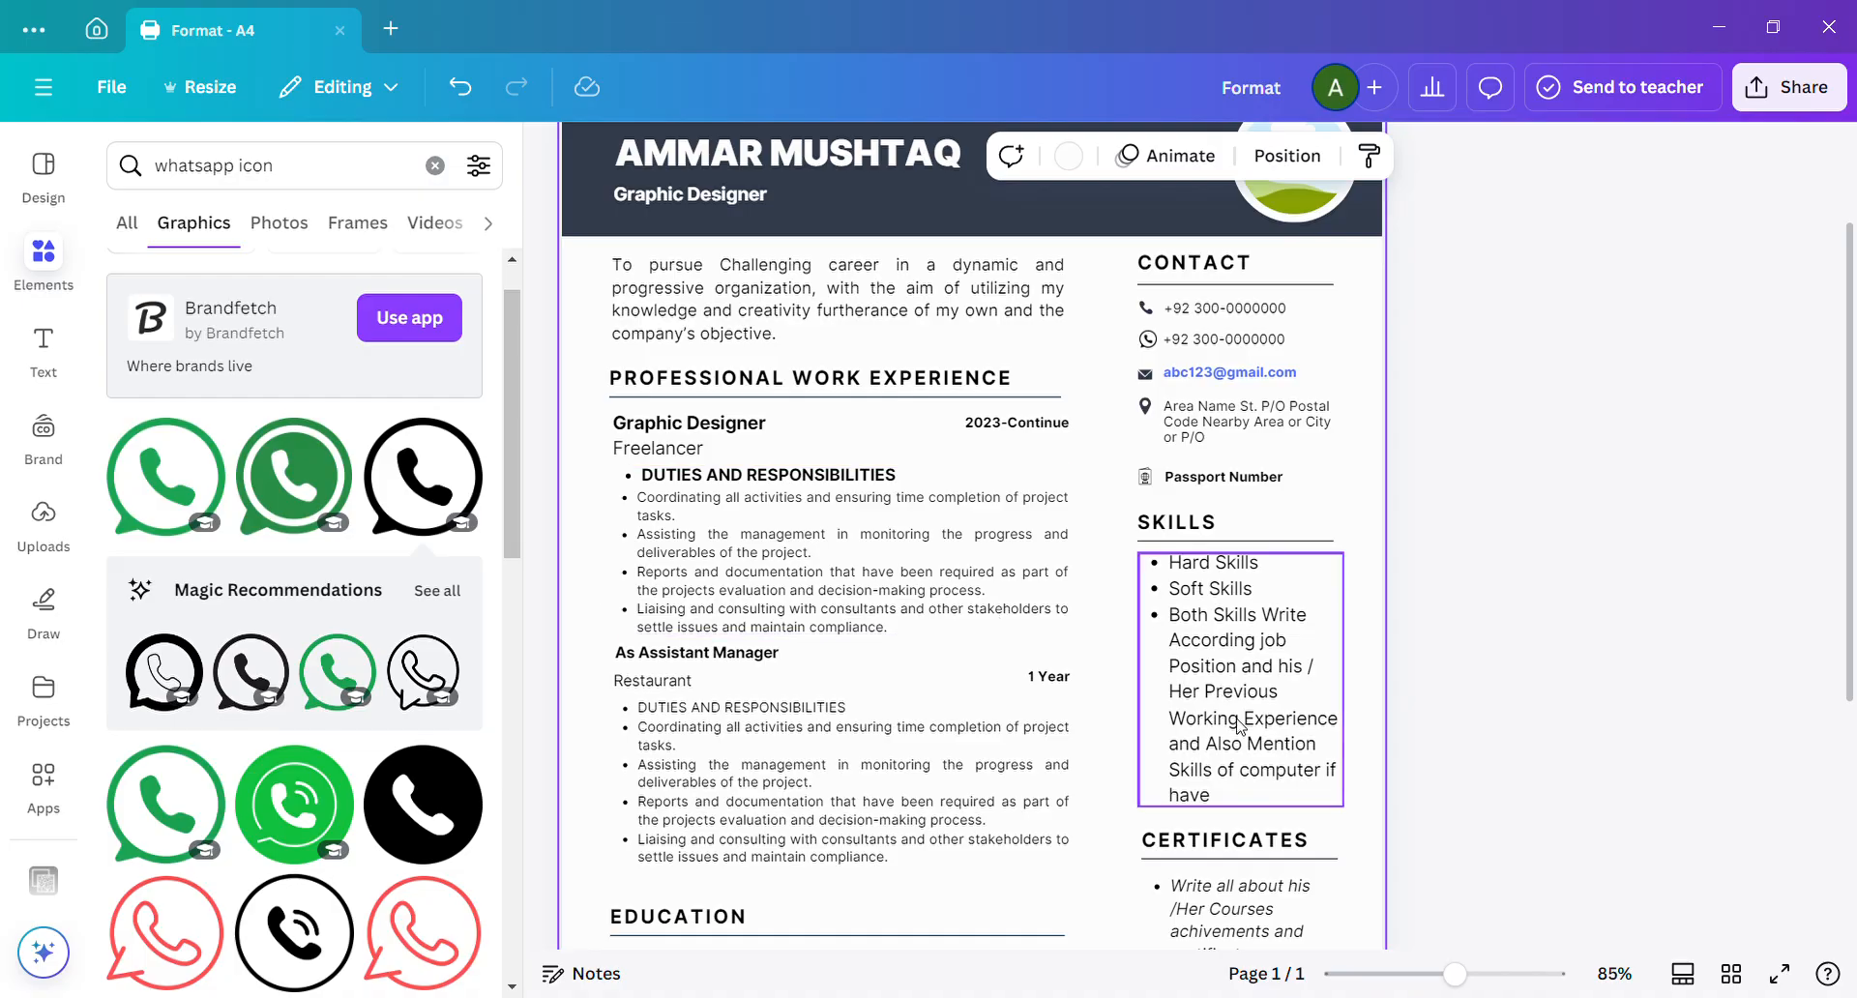
click(1782, 448)
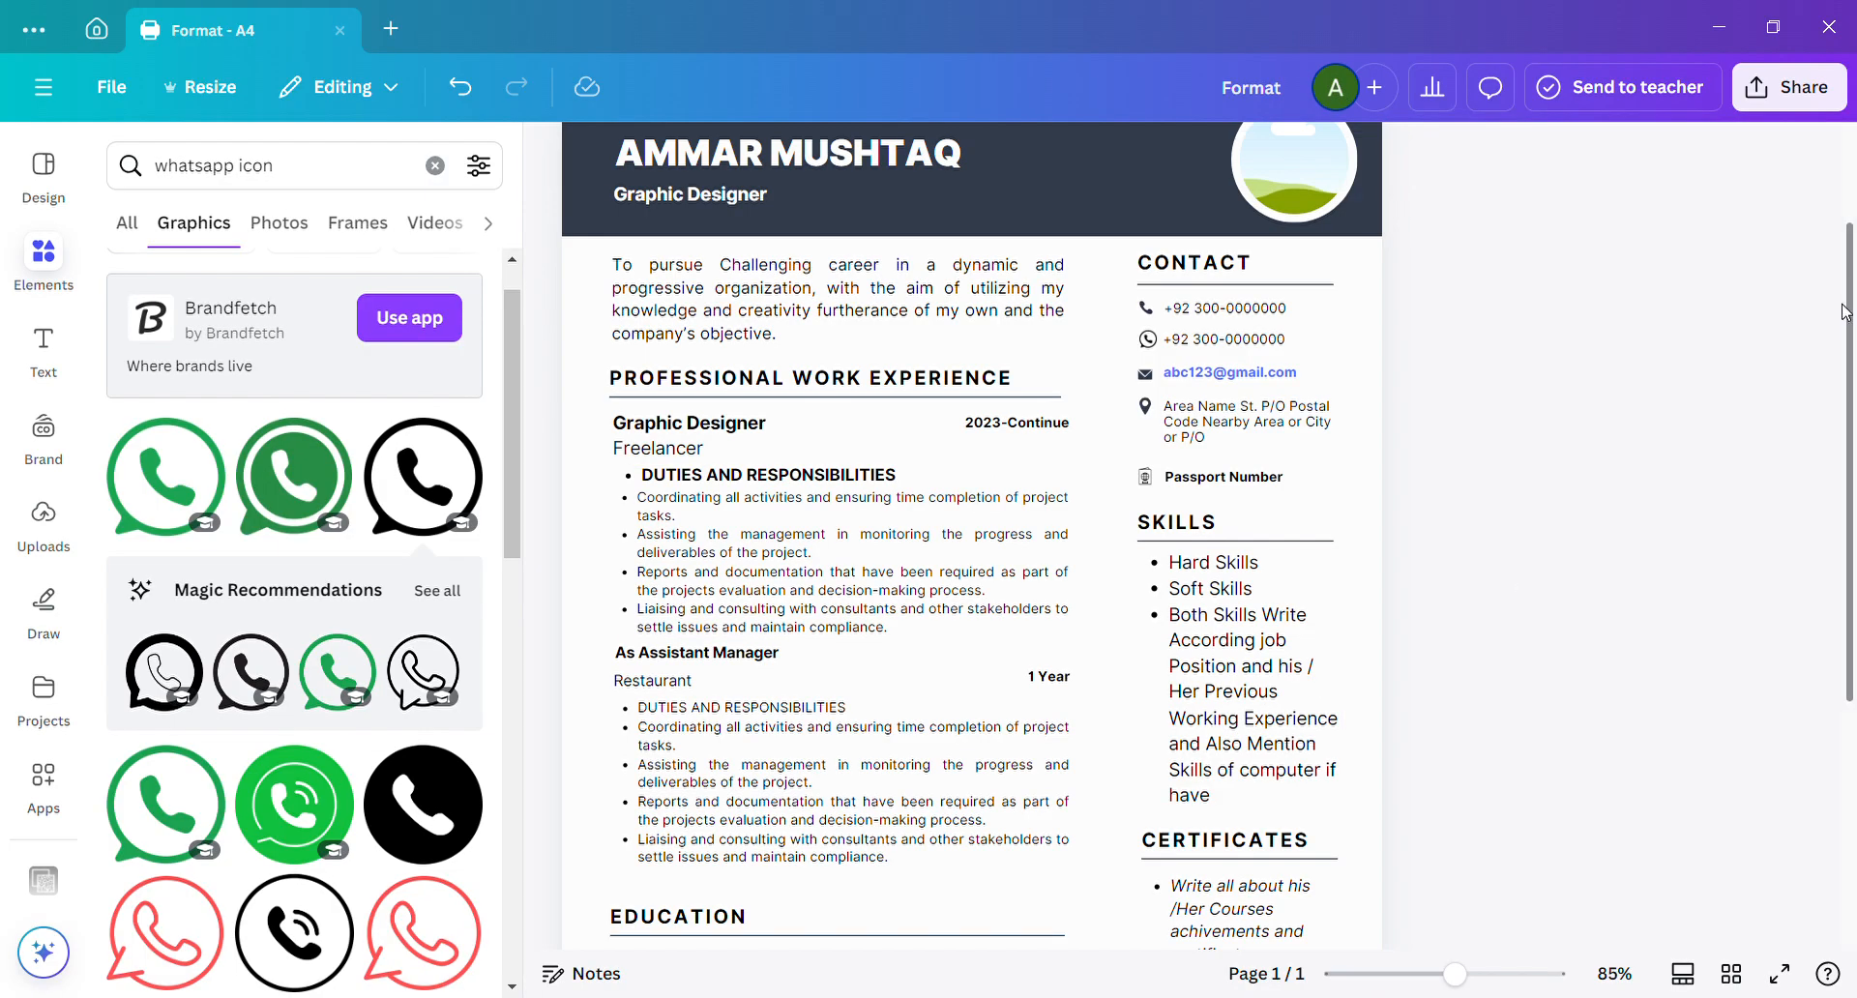
Replace the "CERTIFICATES" section heading with "COURSES".
drag(1848, 367, 1846, 474)
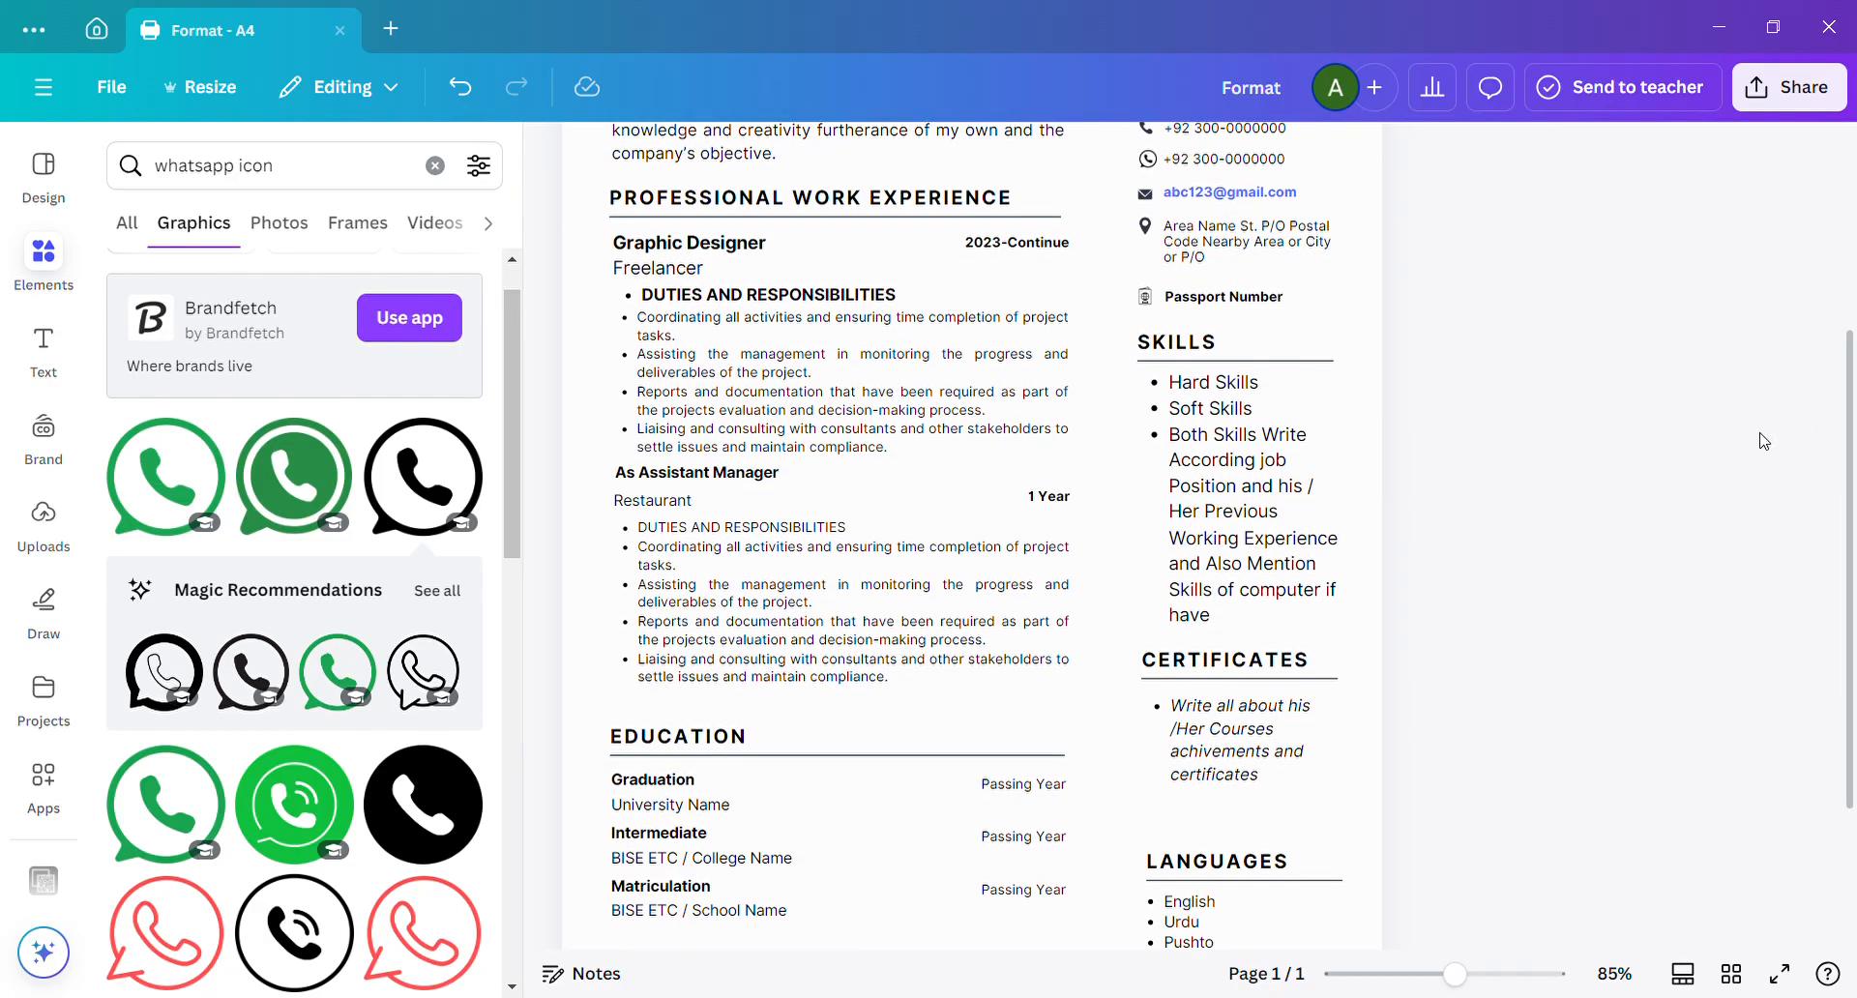
click(1228, 430)
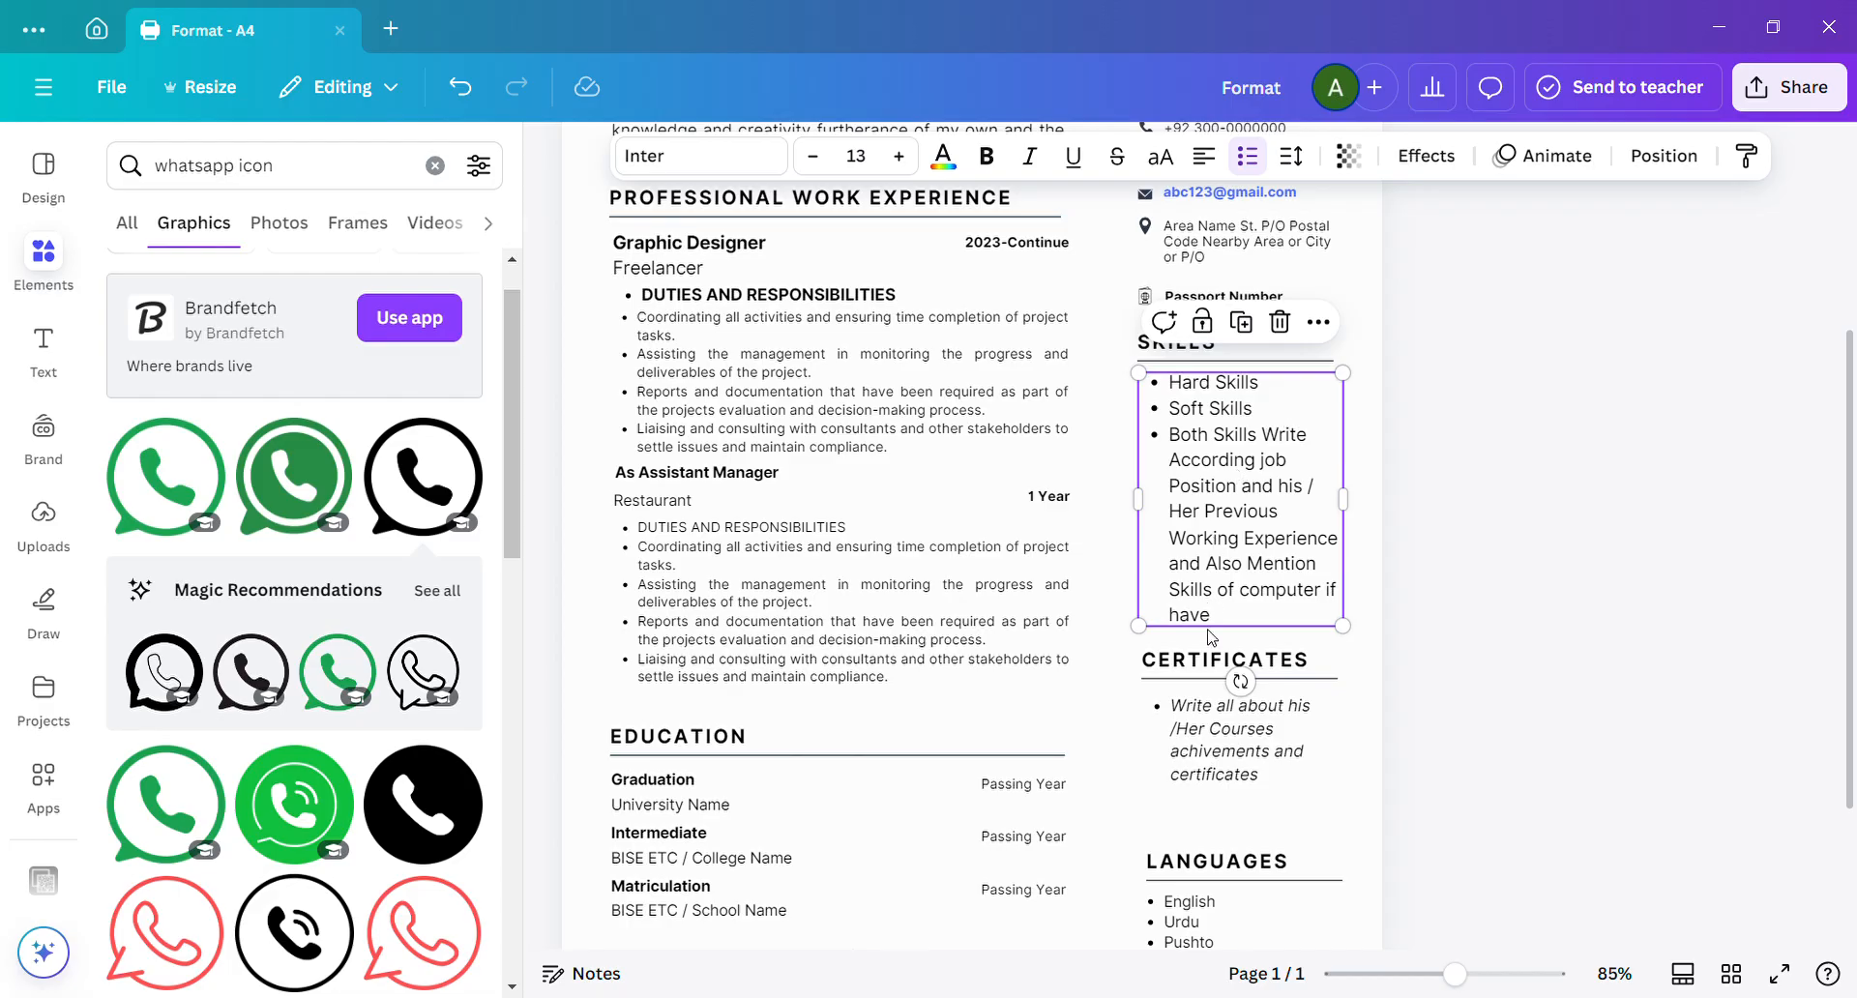
click(1168, 668)
double_click(1176, 670)
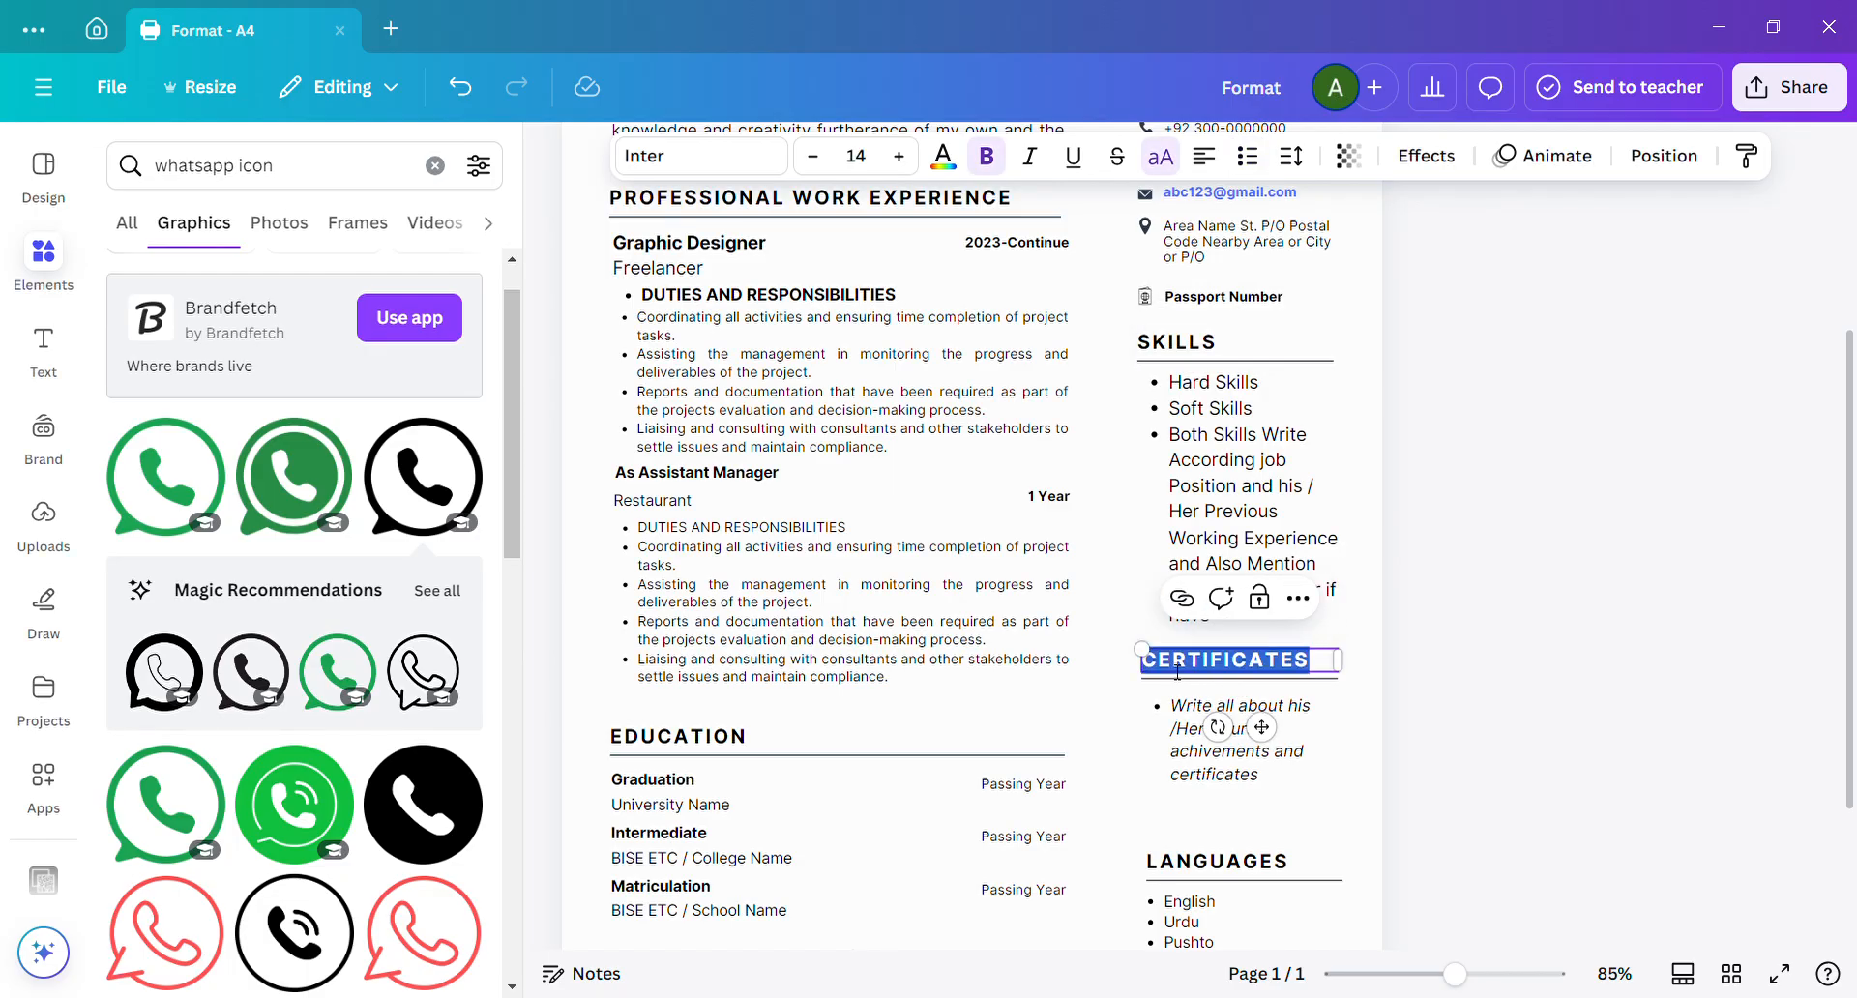
text(COURSES)
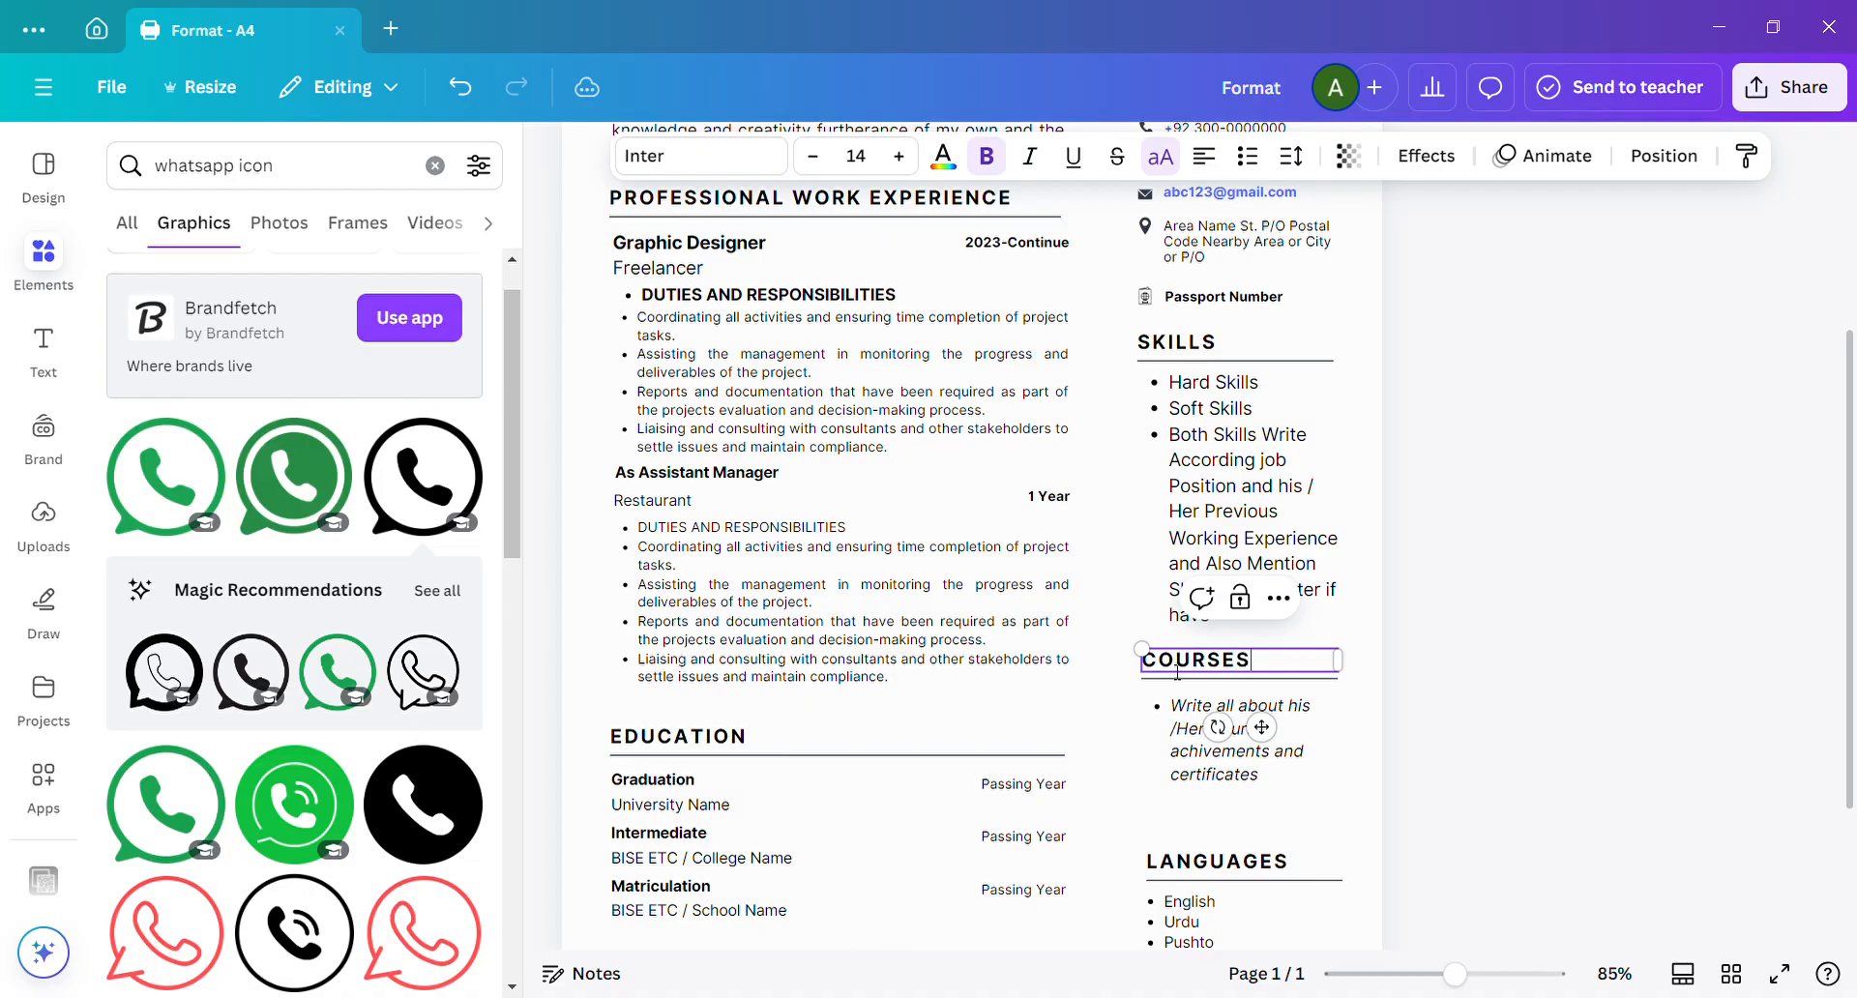
Replace the "COURSES" section heading with "ACHIVEMENTS".
double_click(1177, 669)
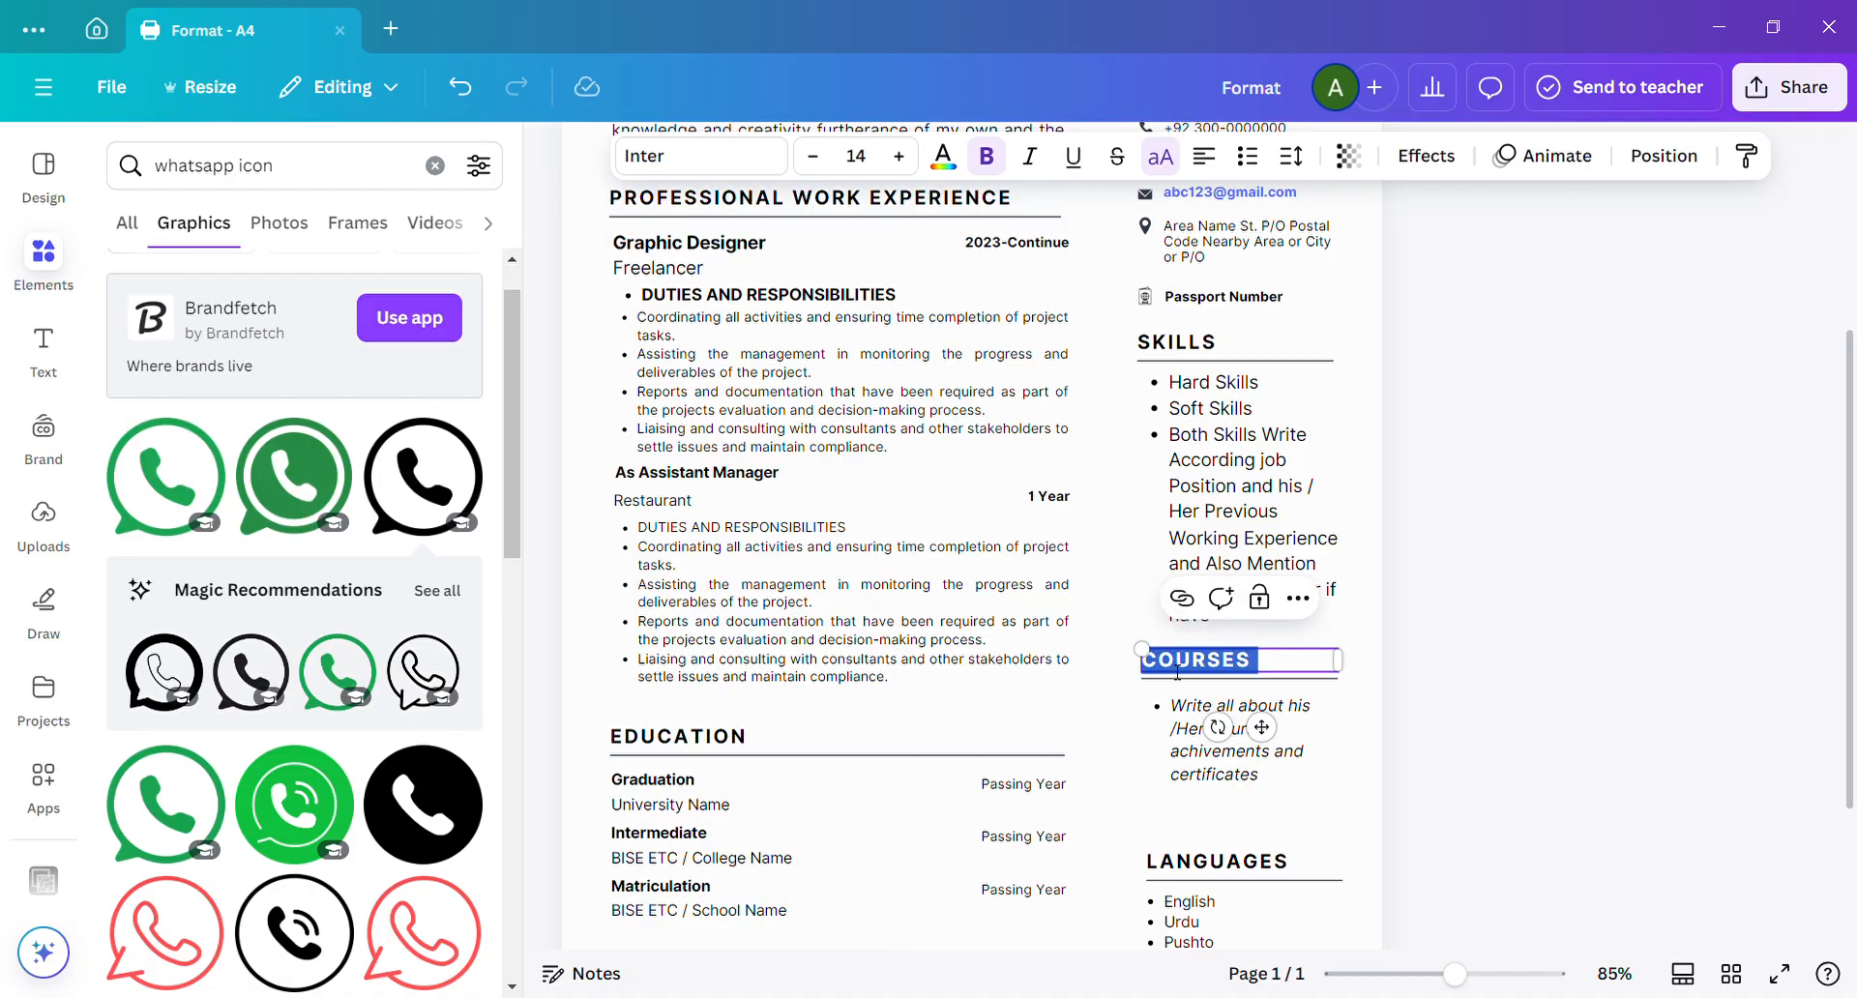
text(AC)
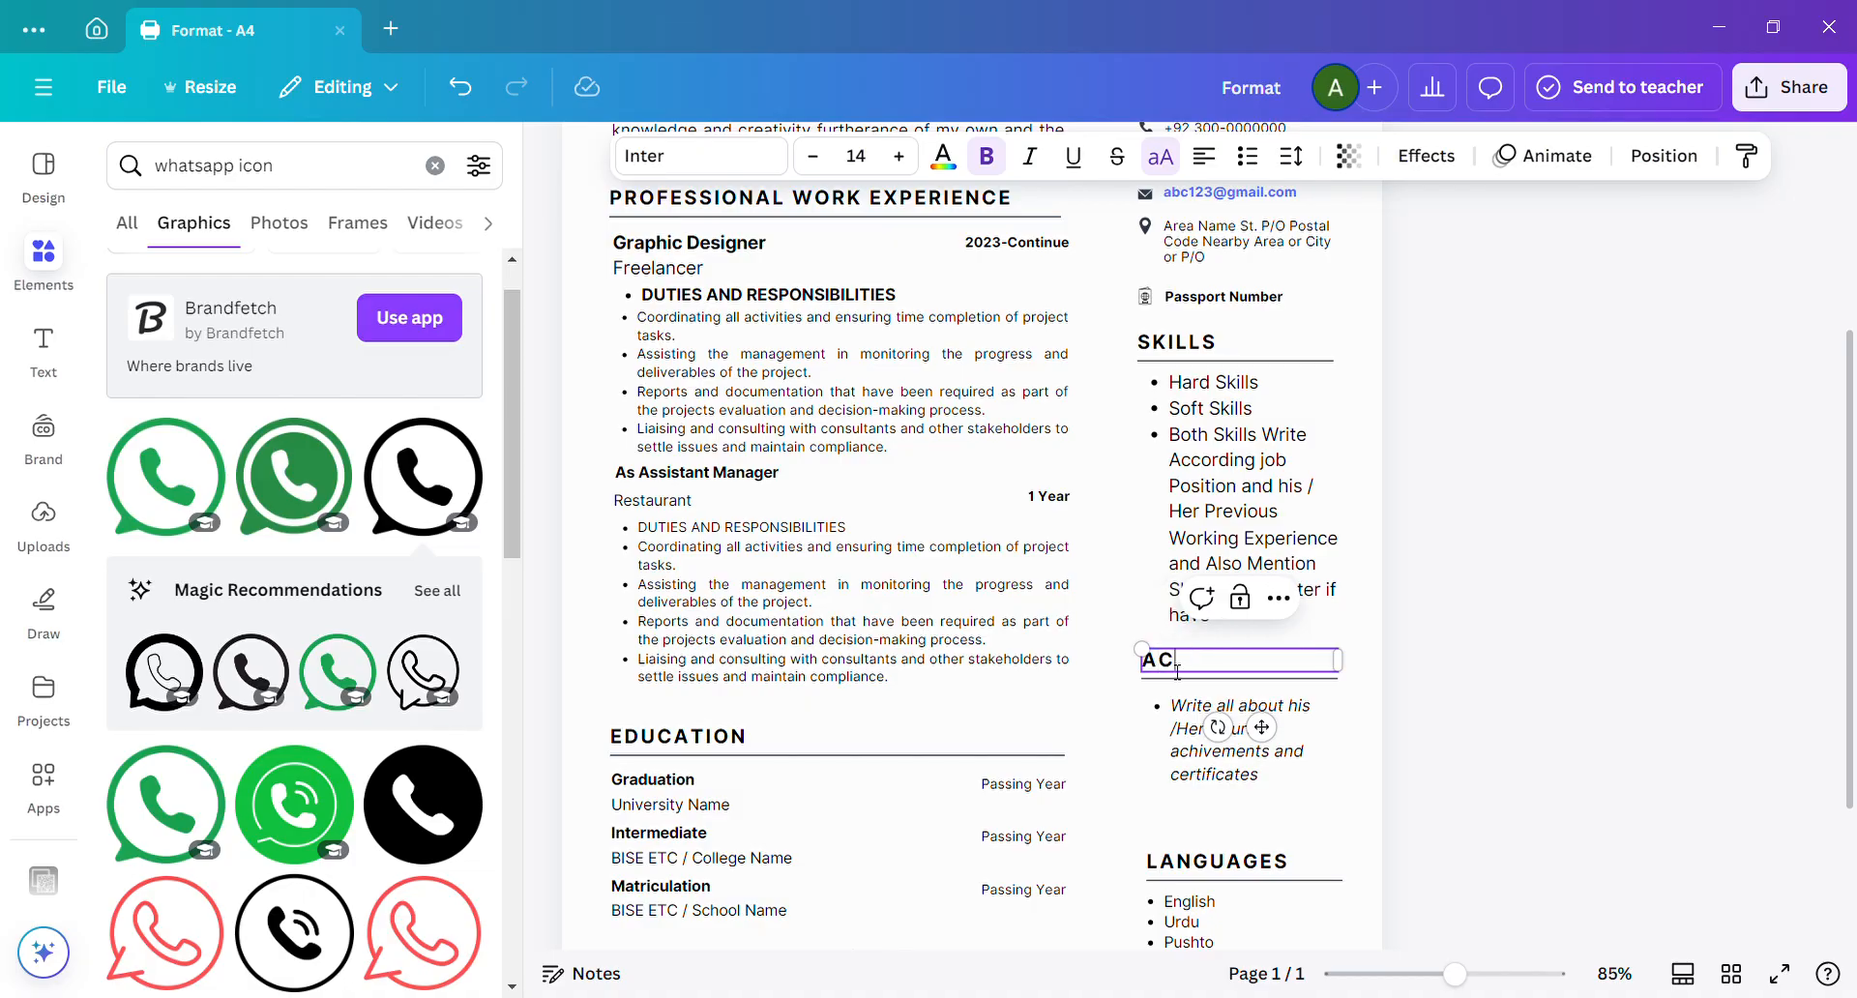
text(HIVEMENTS)
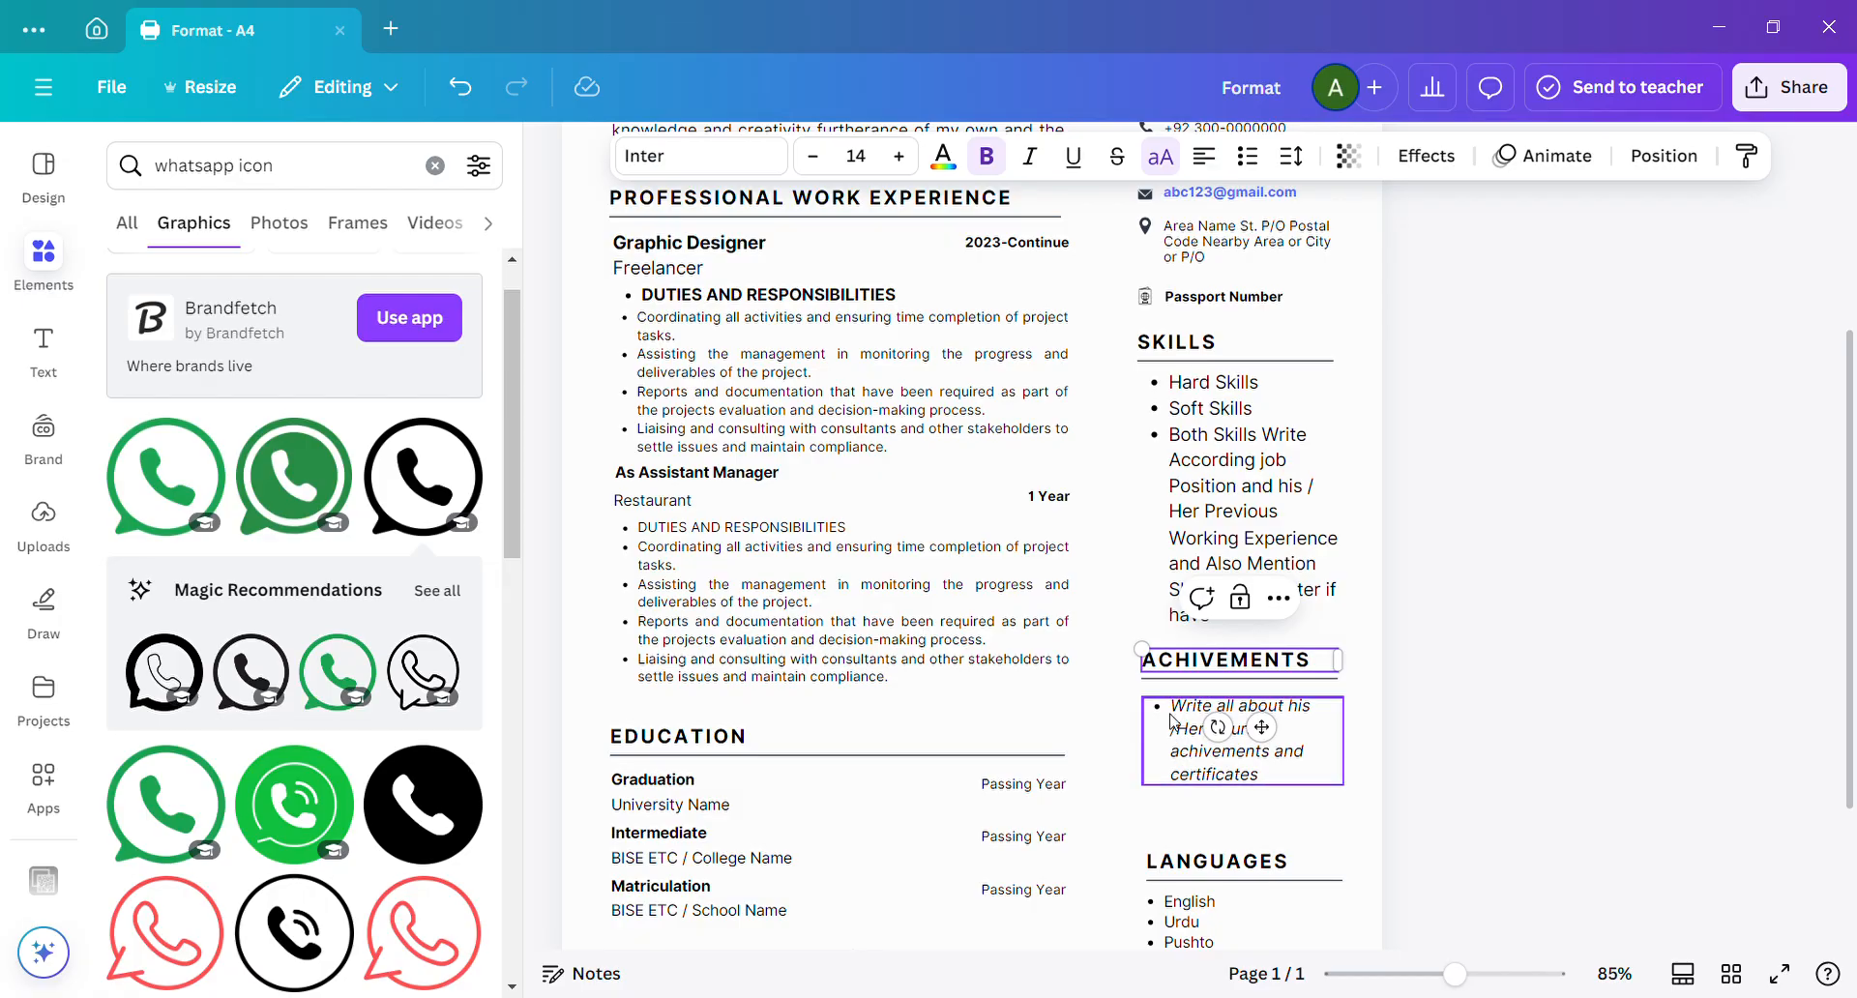
Split the italic placeholder text under the "ACHIVEMENTS" heading so "achivements and" and "certificates" become separate bullets.
click(1173, 720)
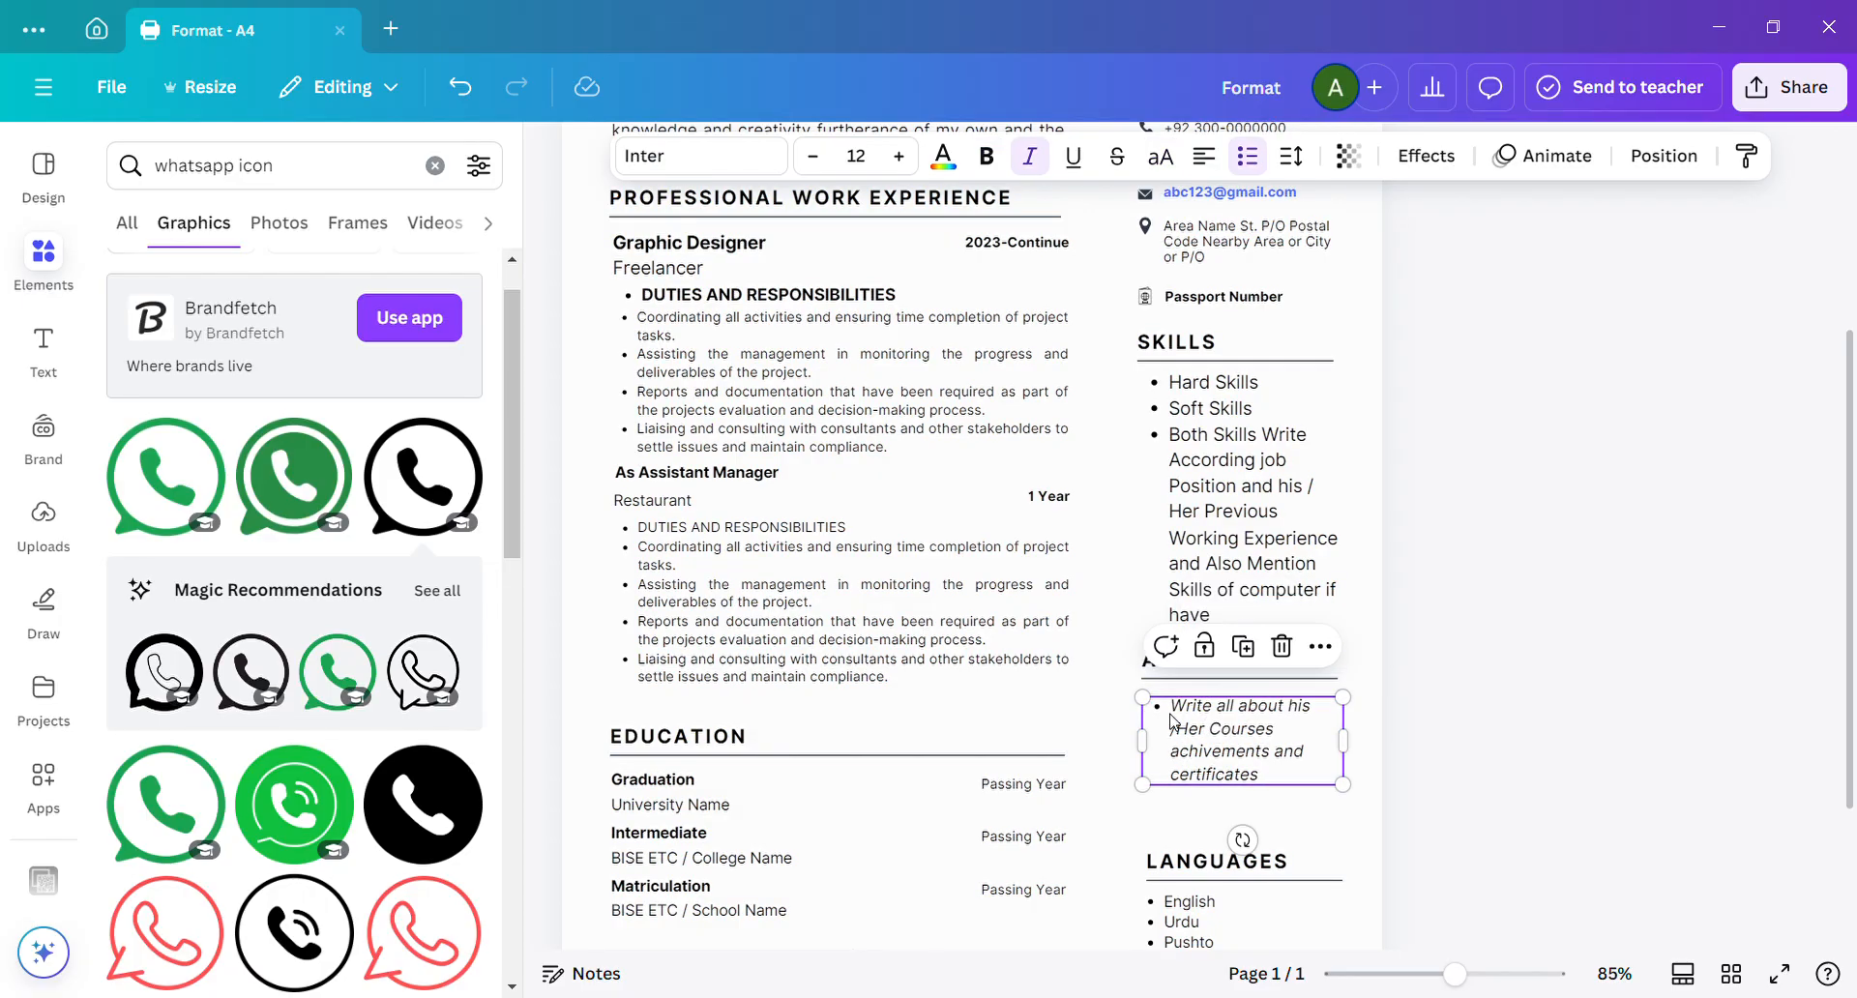
click(1303, 734)
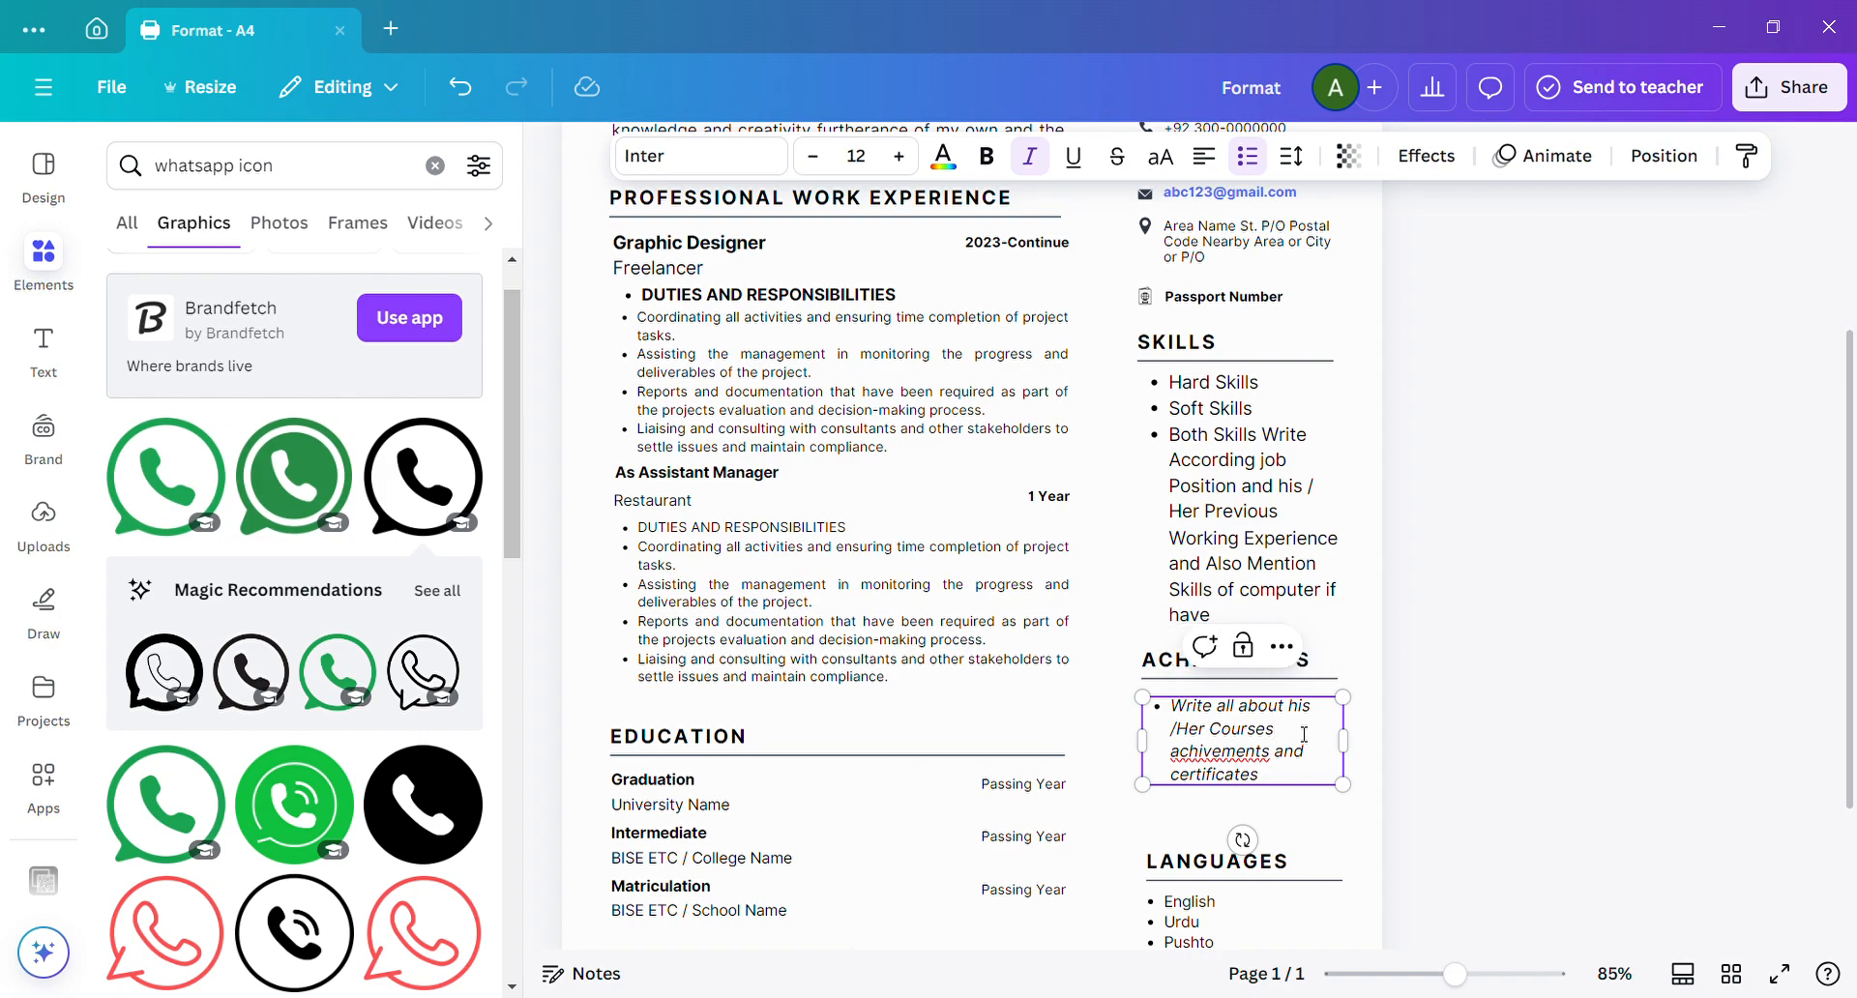
key(Return)
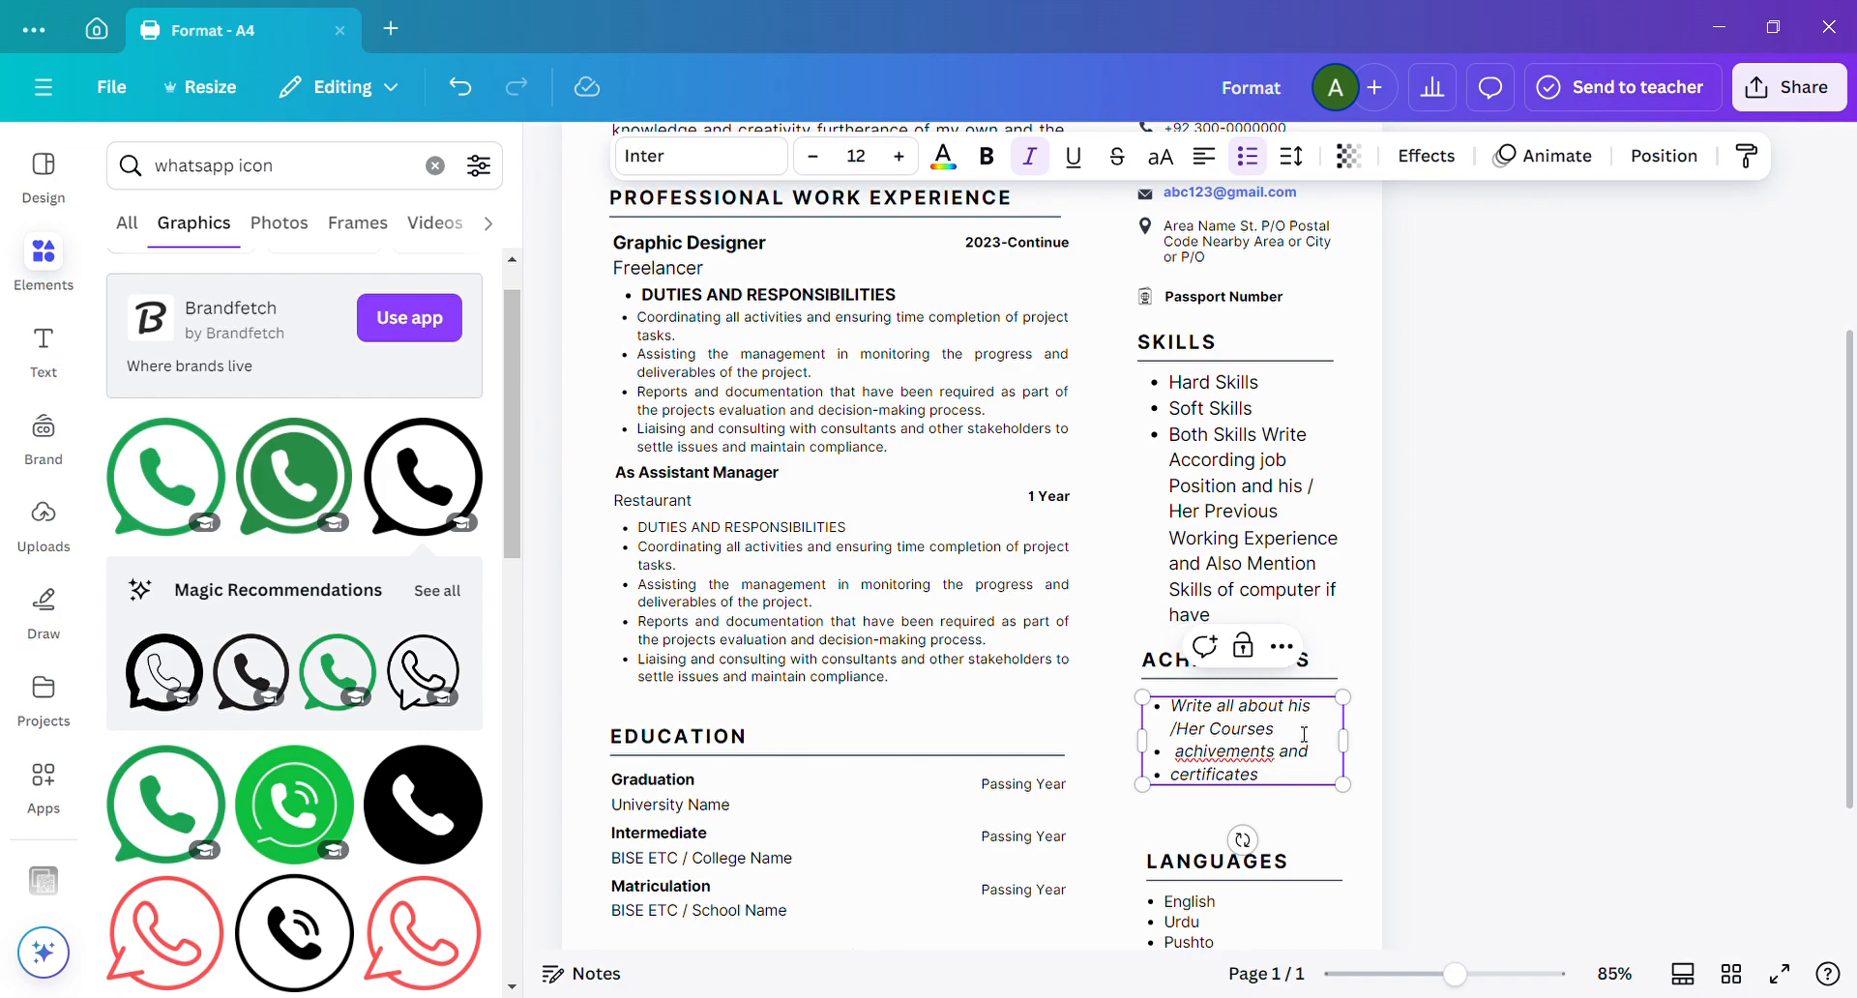
click(1513, 746)
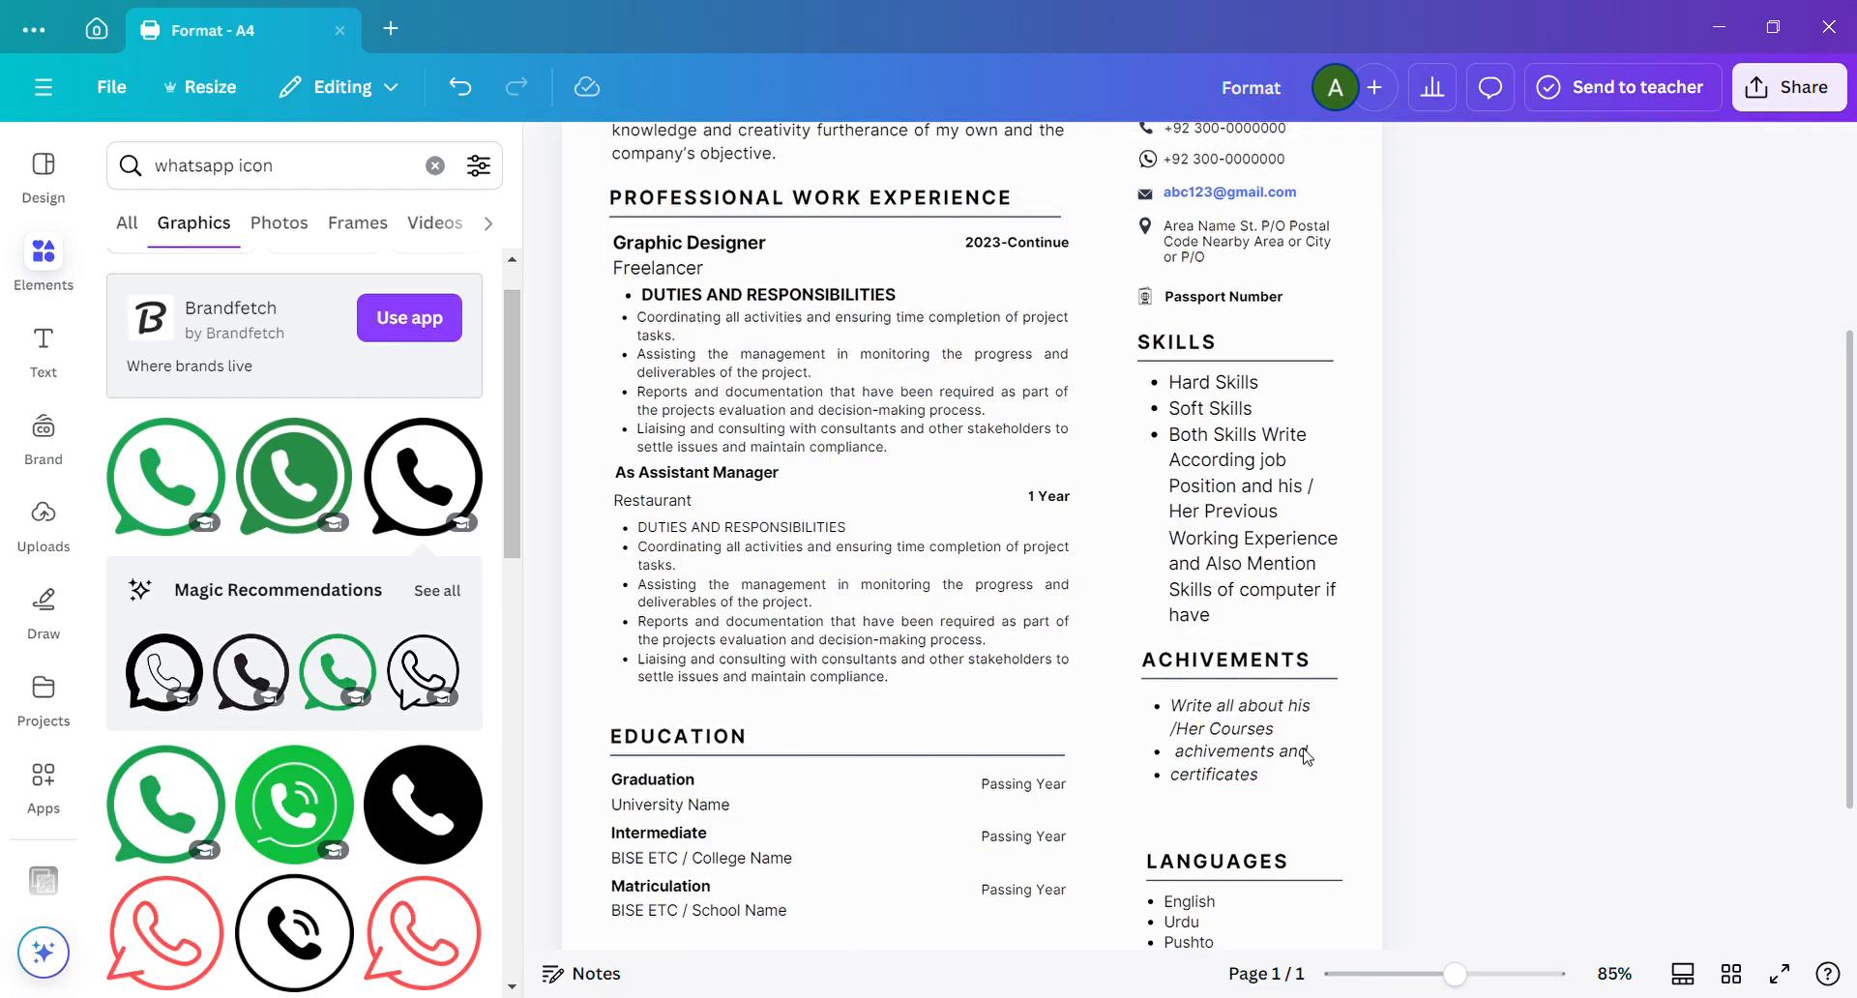
Move the "LANGUAGES" heading, its divider line and the language list together upward, closer beneath the "certificates" bullet.
scroll(1741, 581, down, 3)
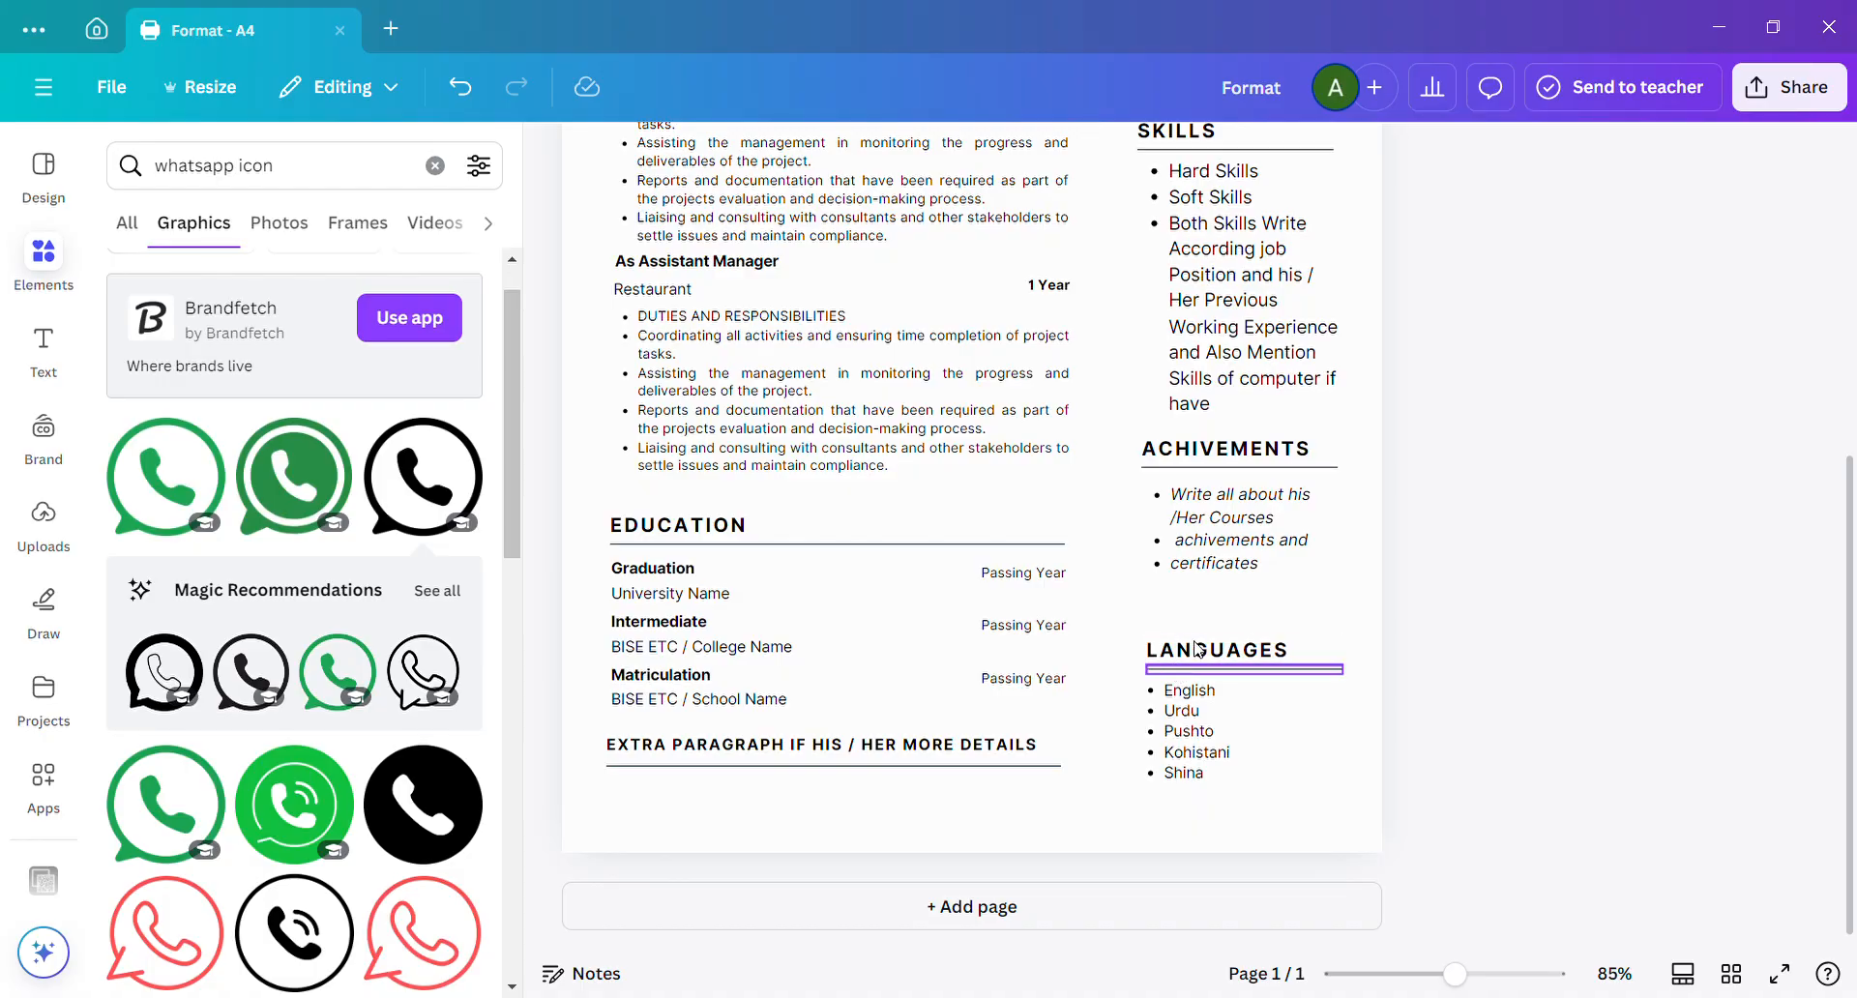
click(1199, 707)
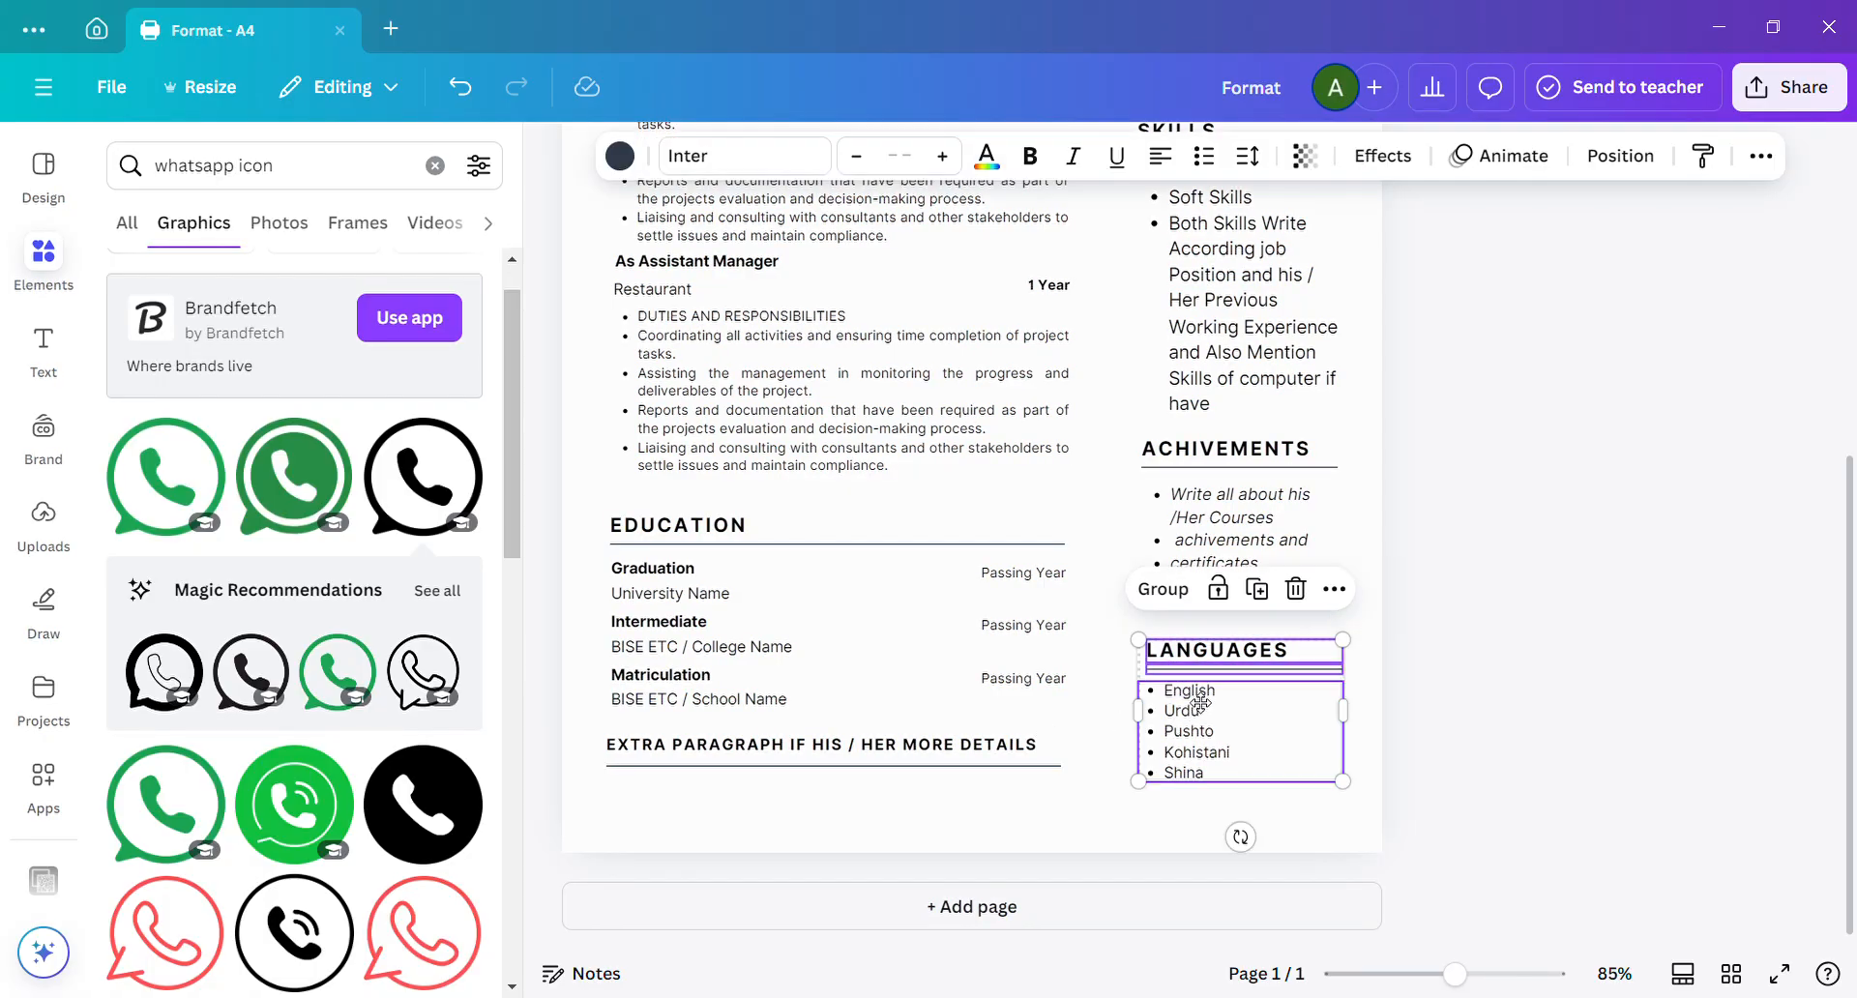
drag(1199, 703, 1205, 666)
click(1199, 774)
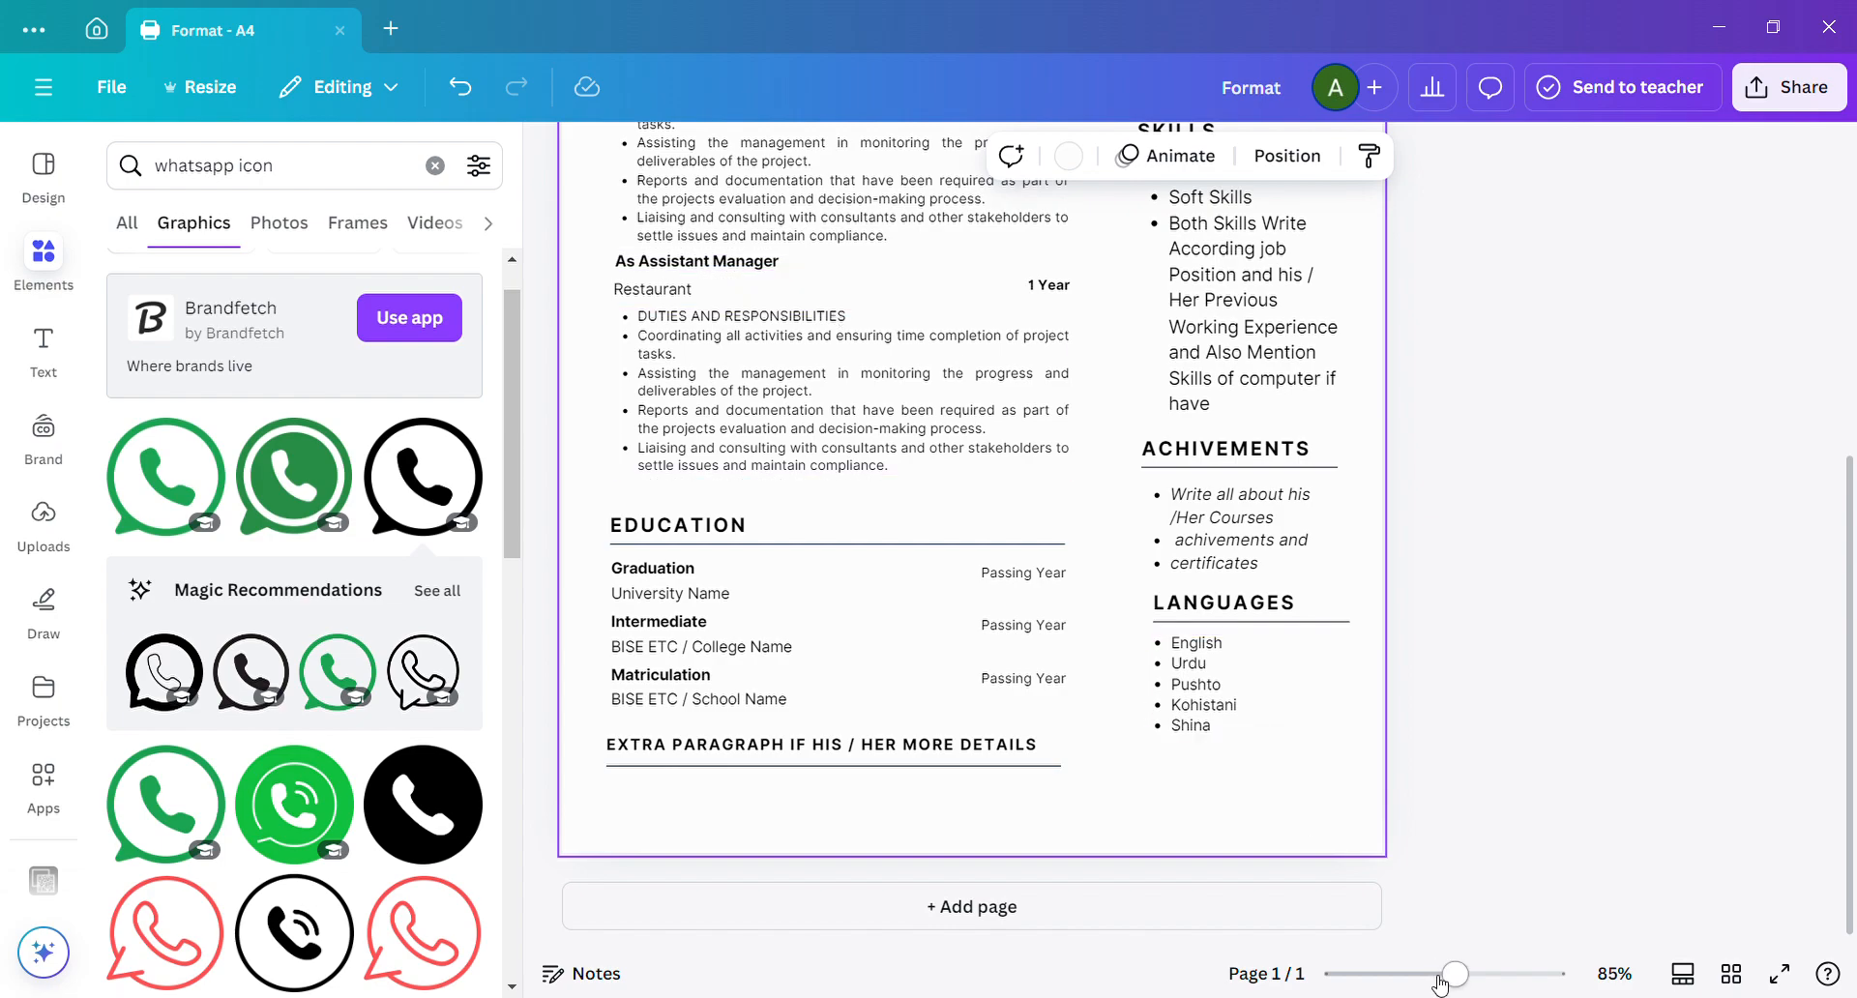
Close the Format resume and open the teal resume PDF from the recent designs in the full editor.
drag(1443, 977, 1430, 974)
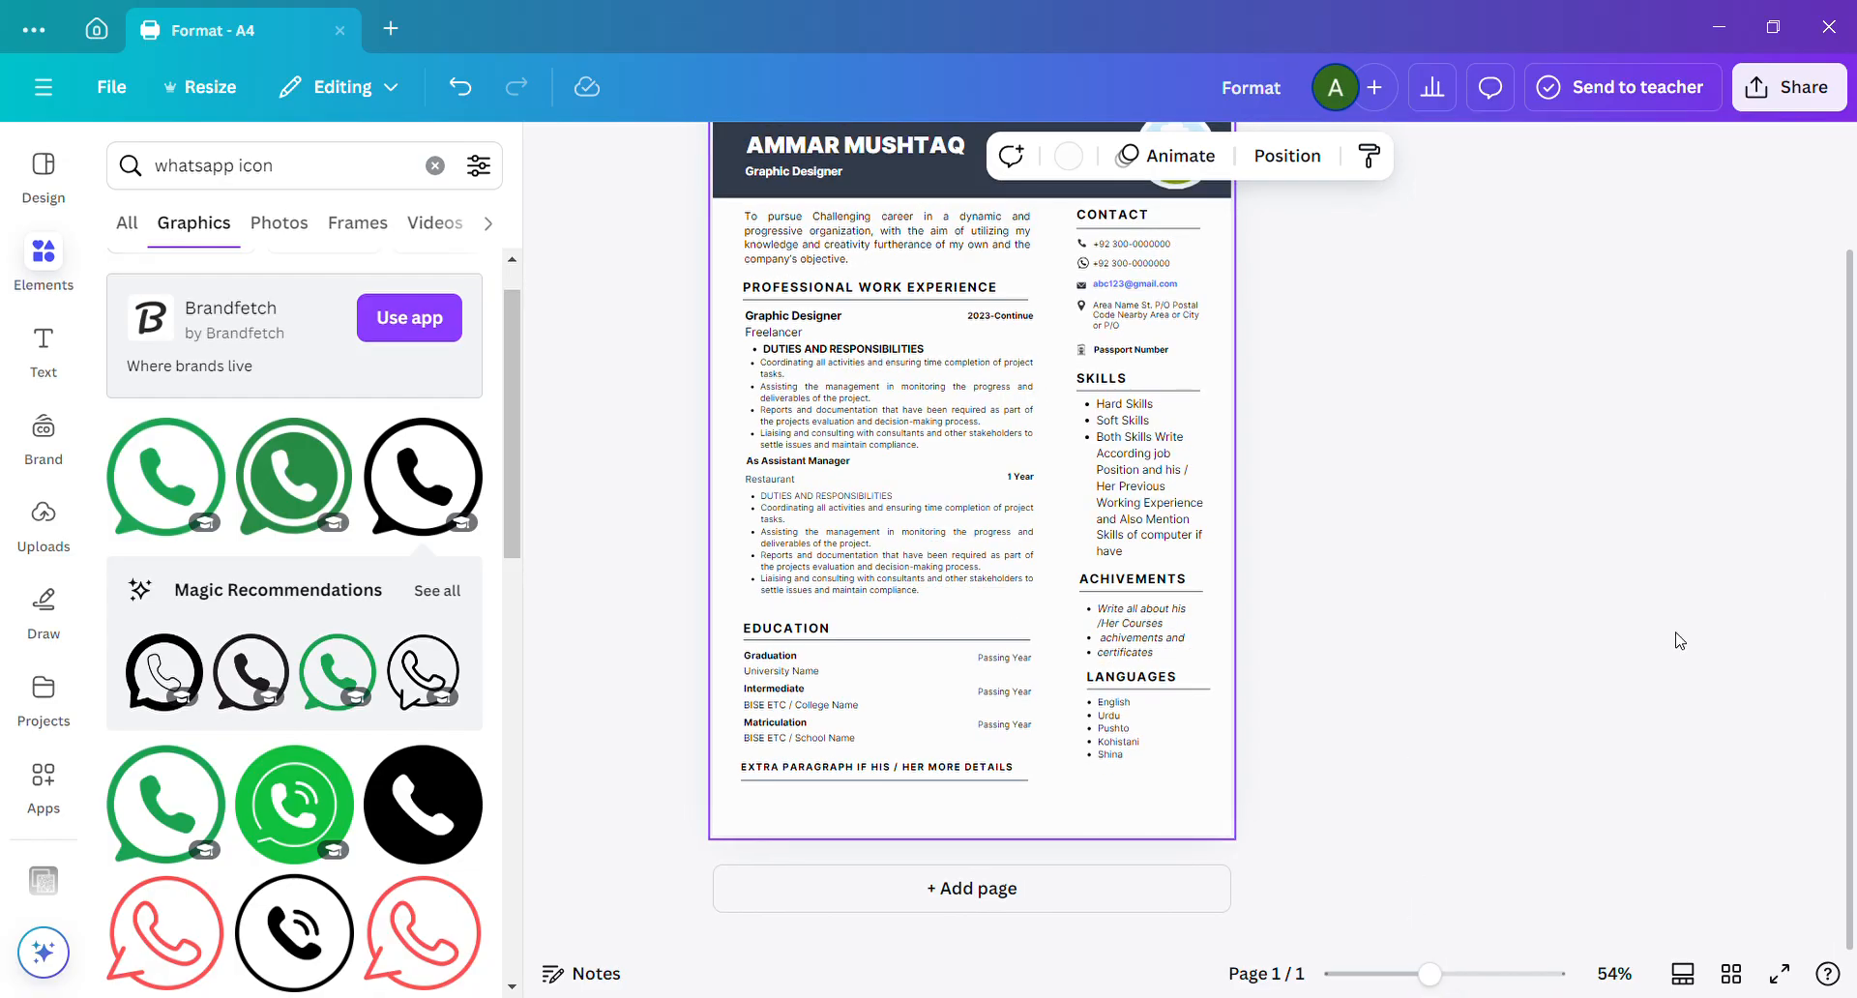
drag(1852, 614, 1851, 542)
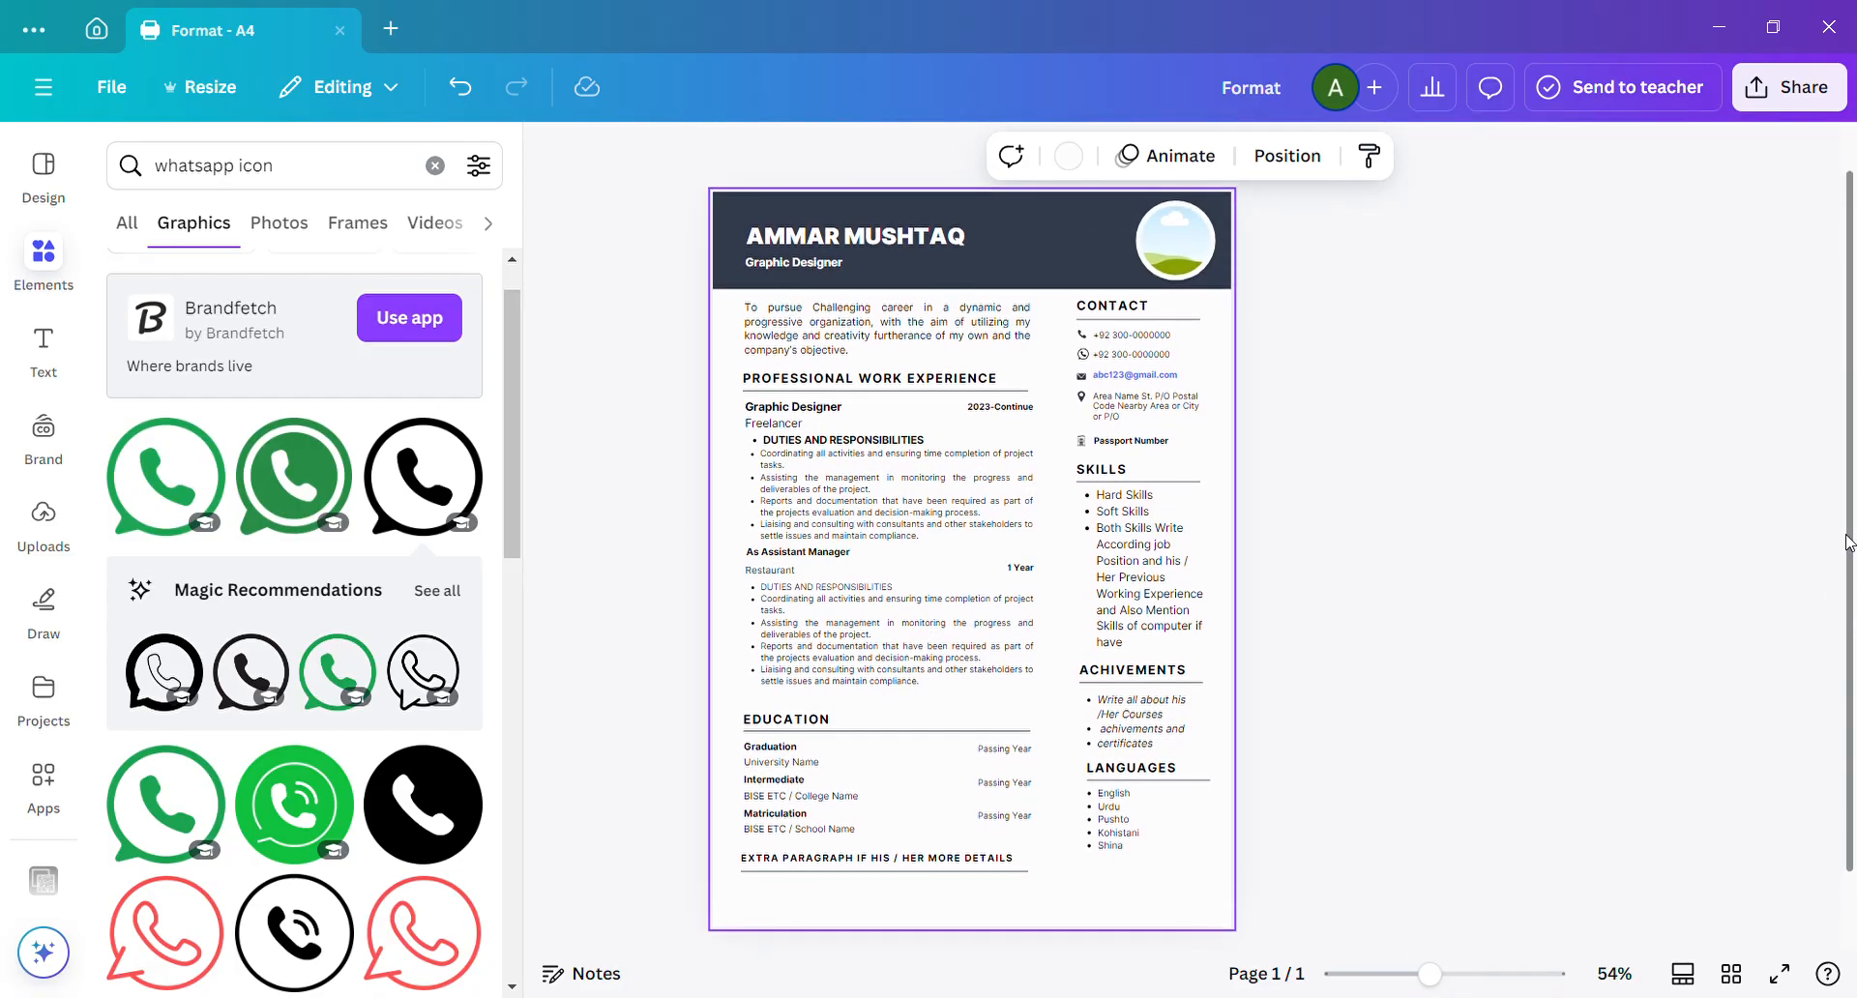
click(1650, 666)
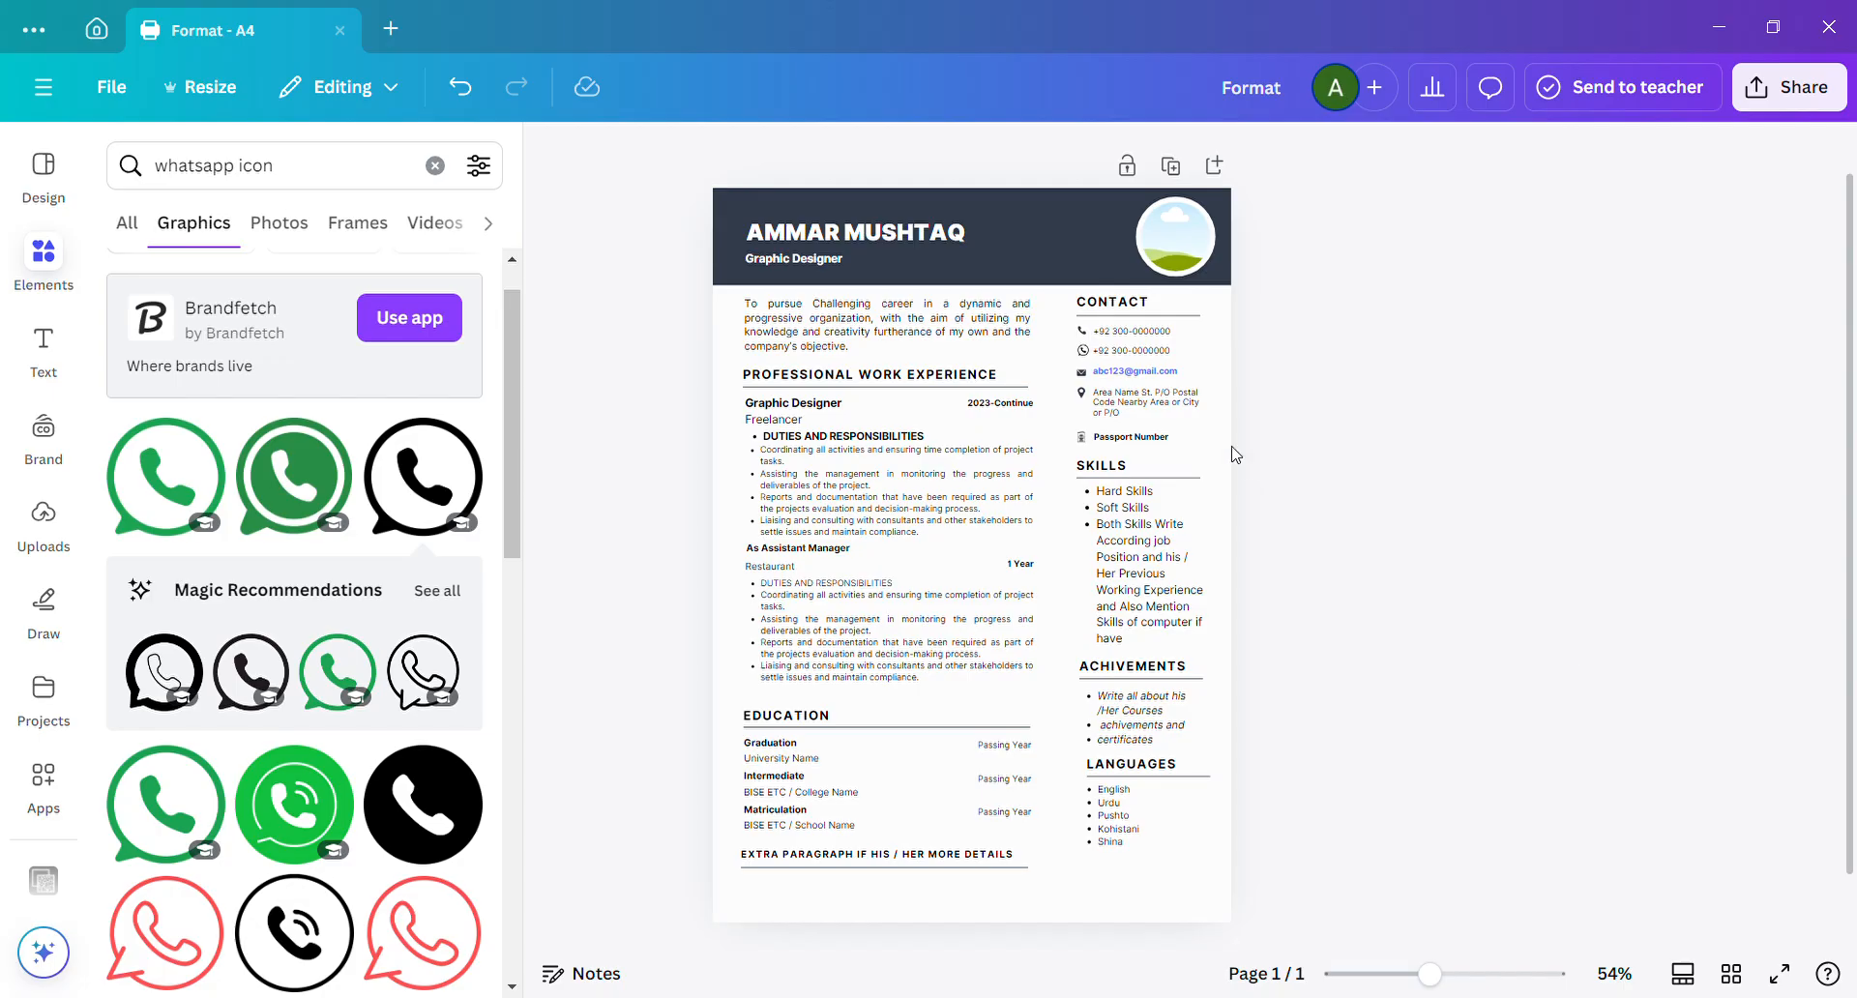
click(340, 32)
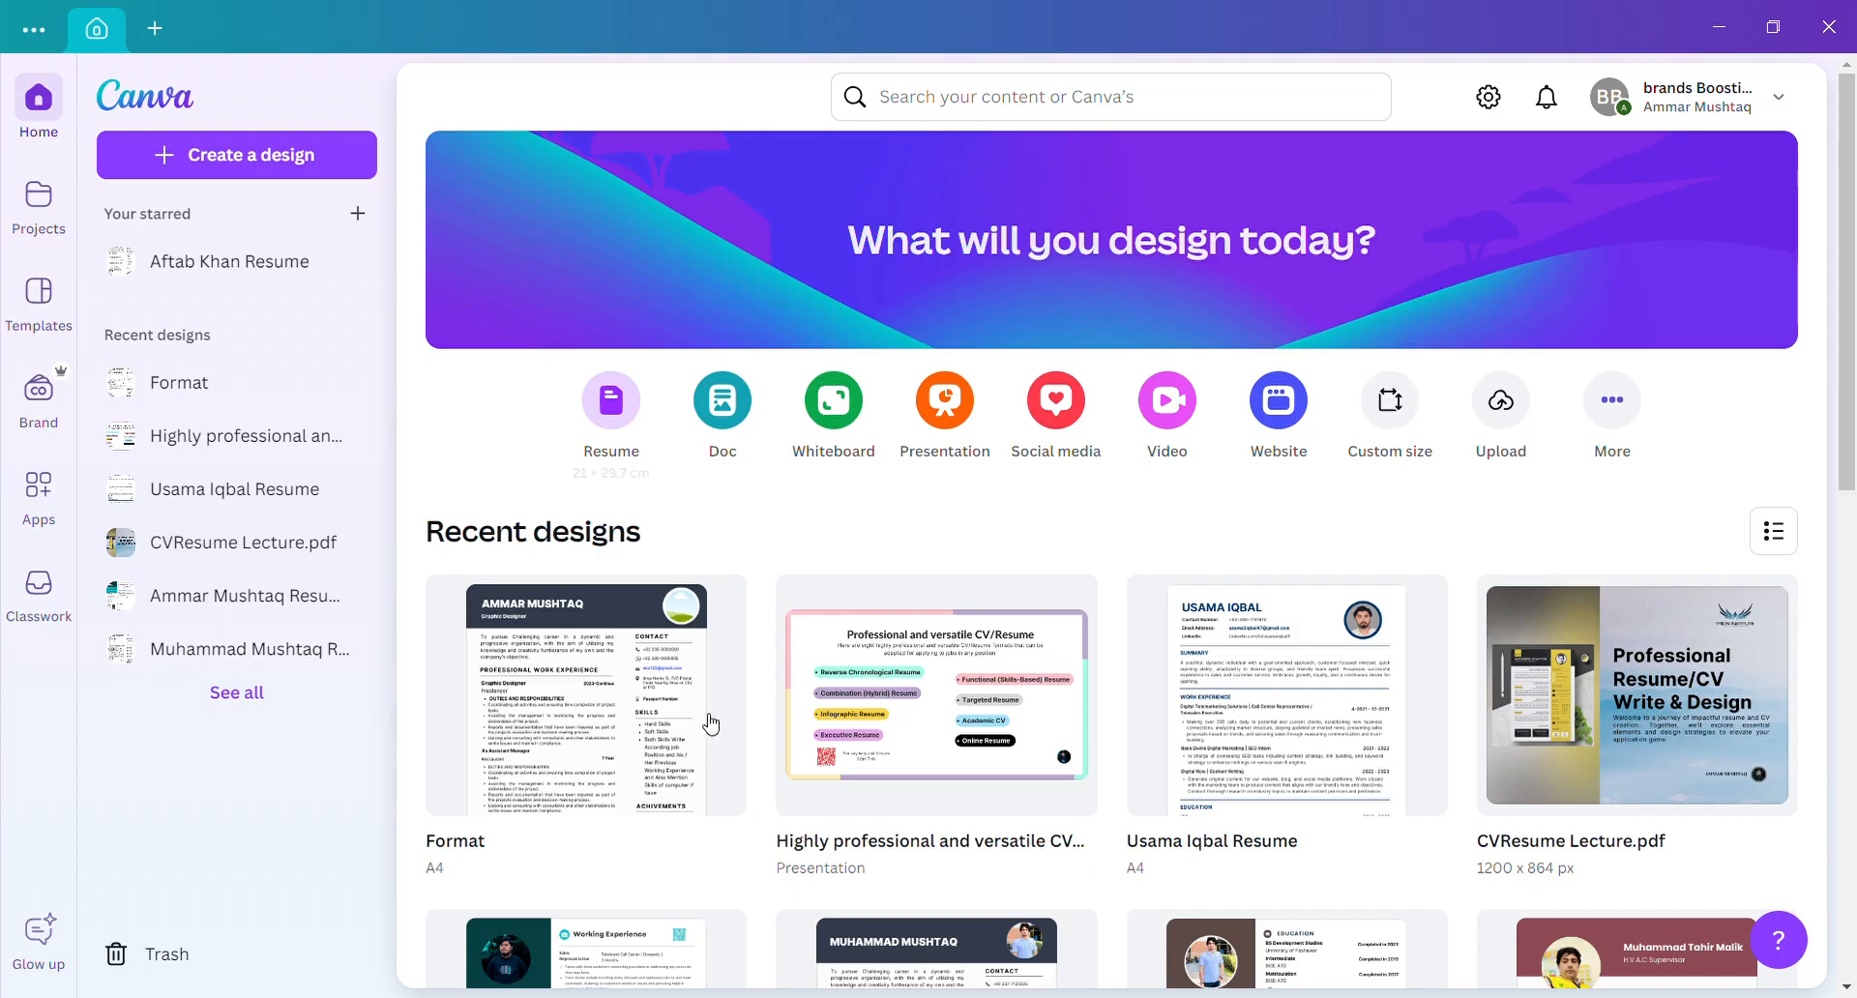
click(617, 946)
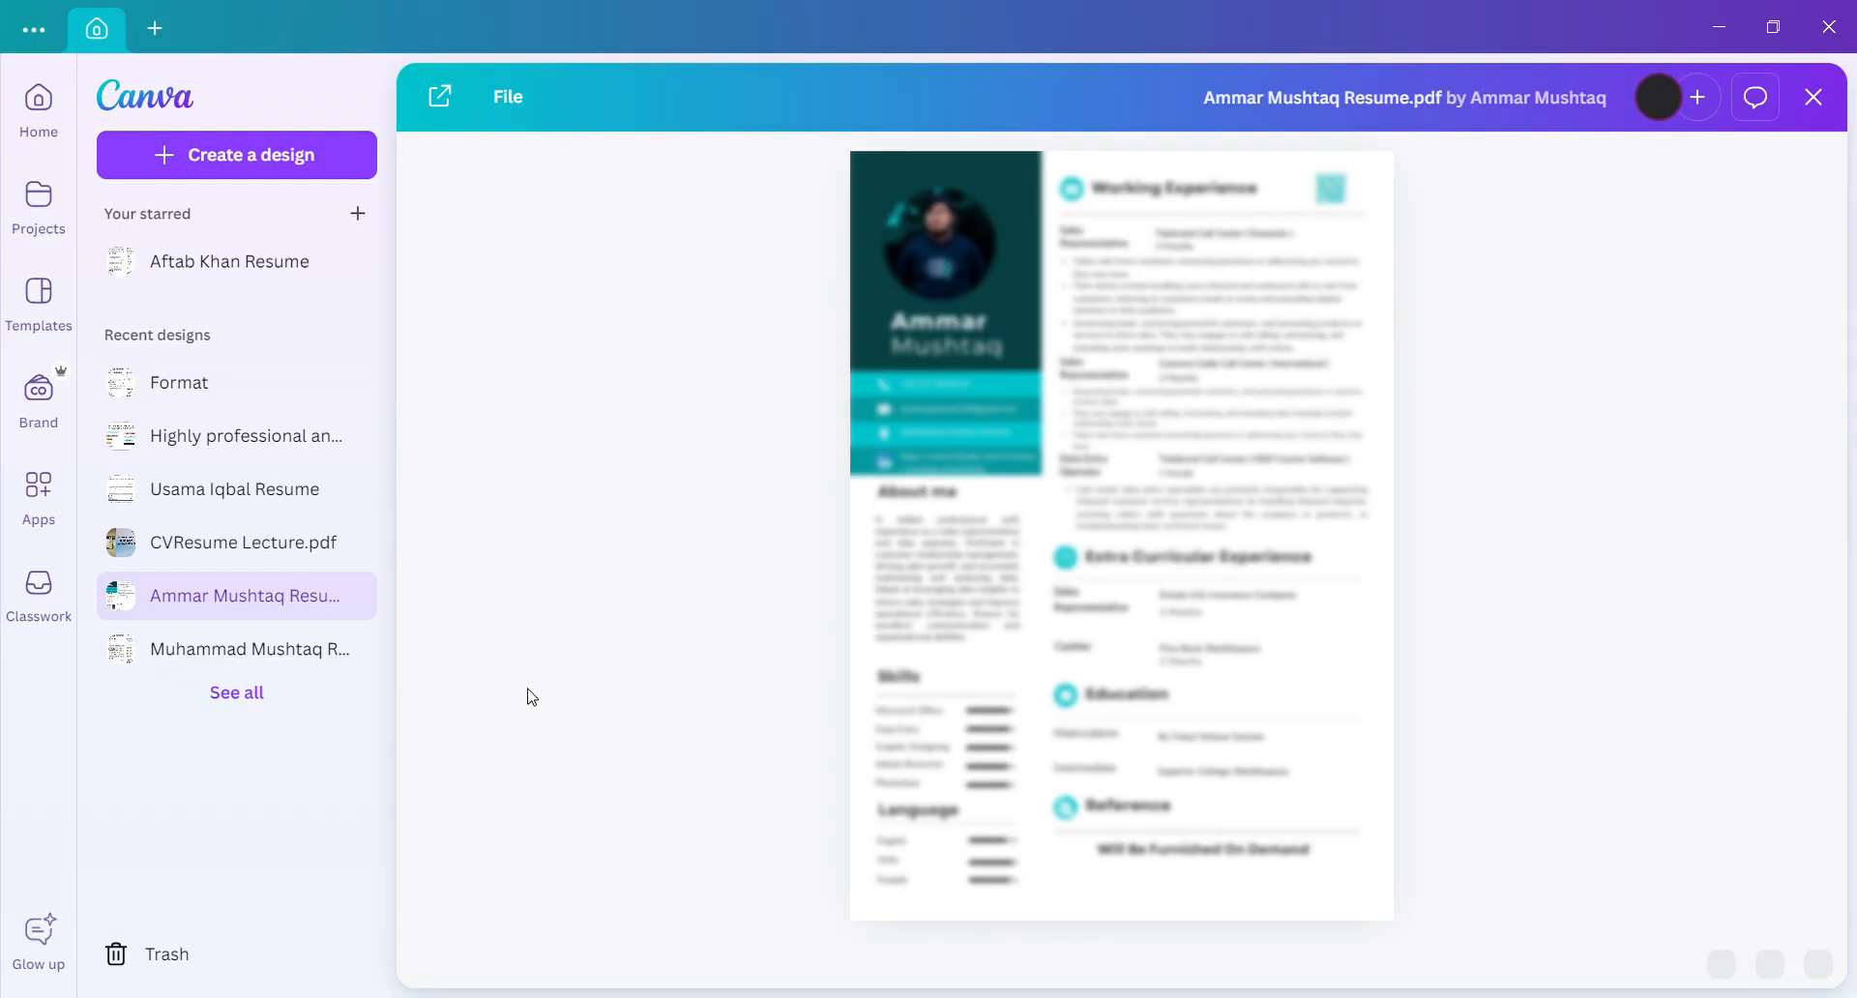
click(440, 94)
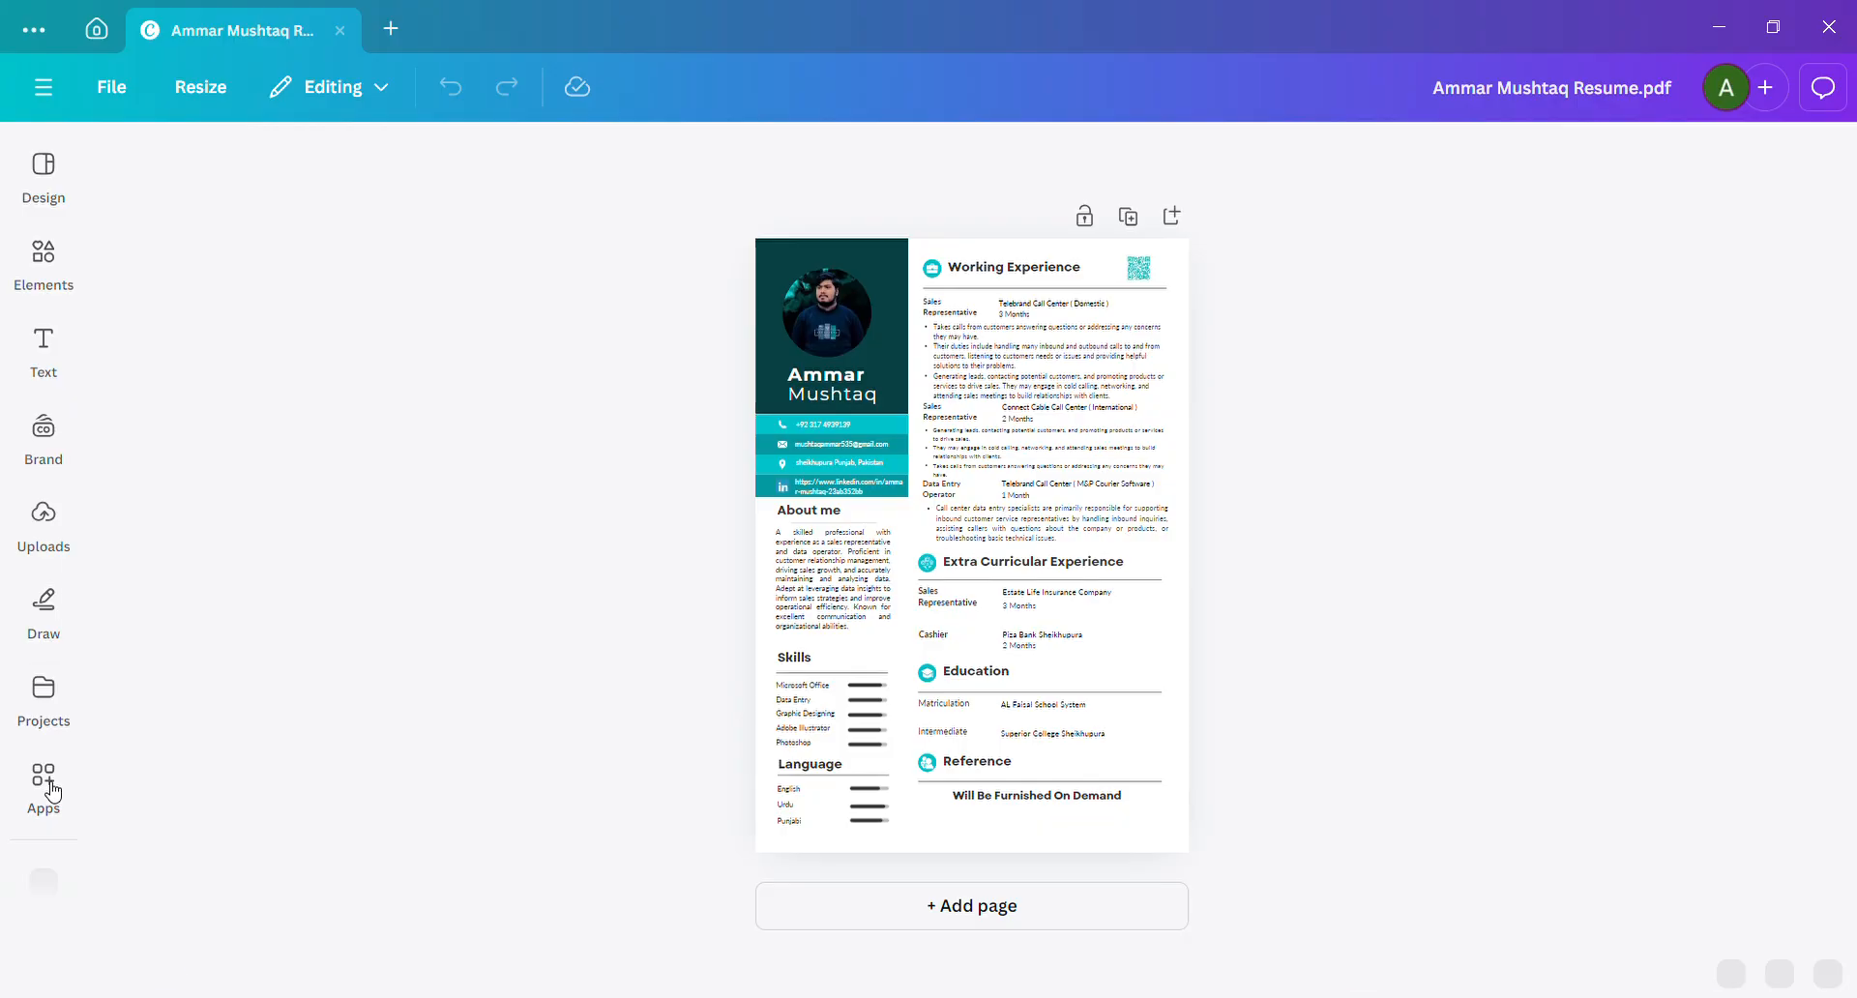
Search the Canva apps for "QR Code".
click(48, 788)
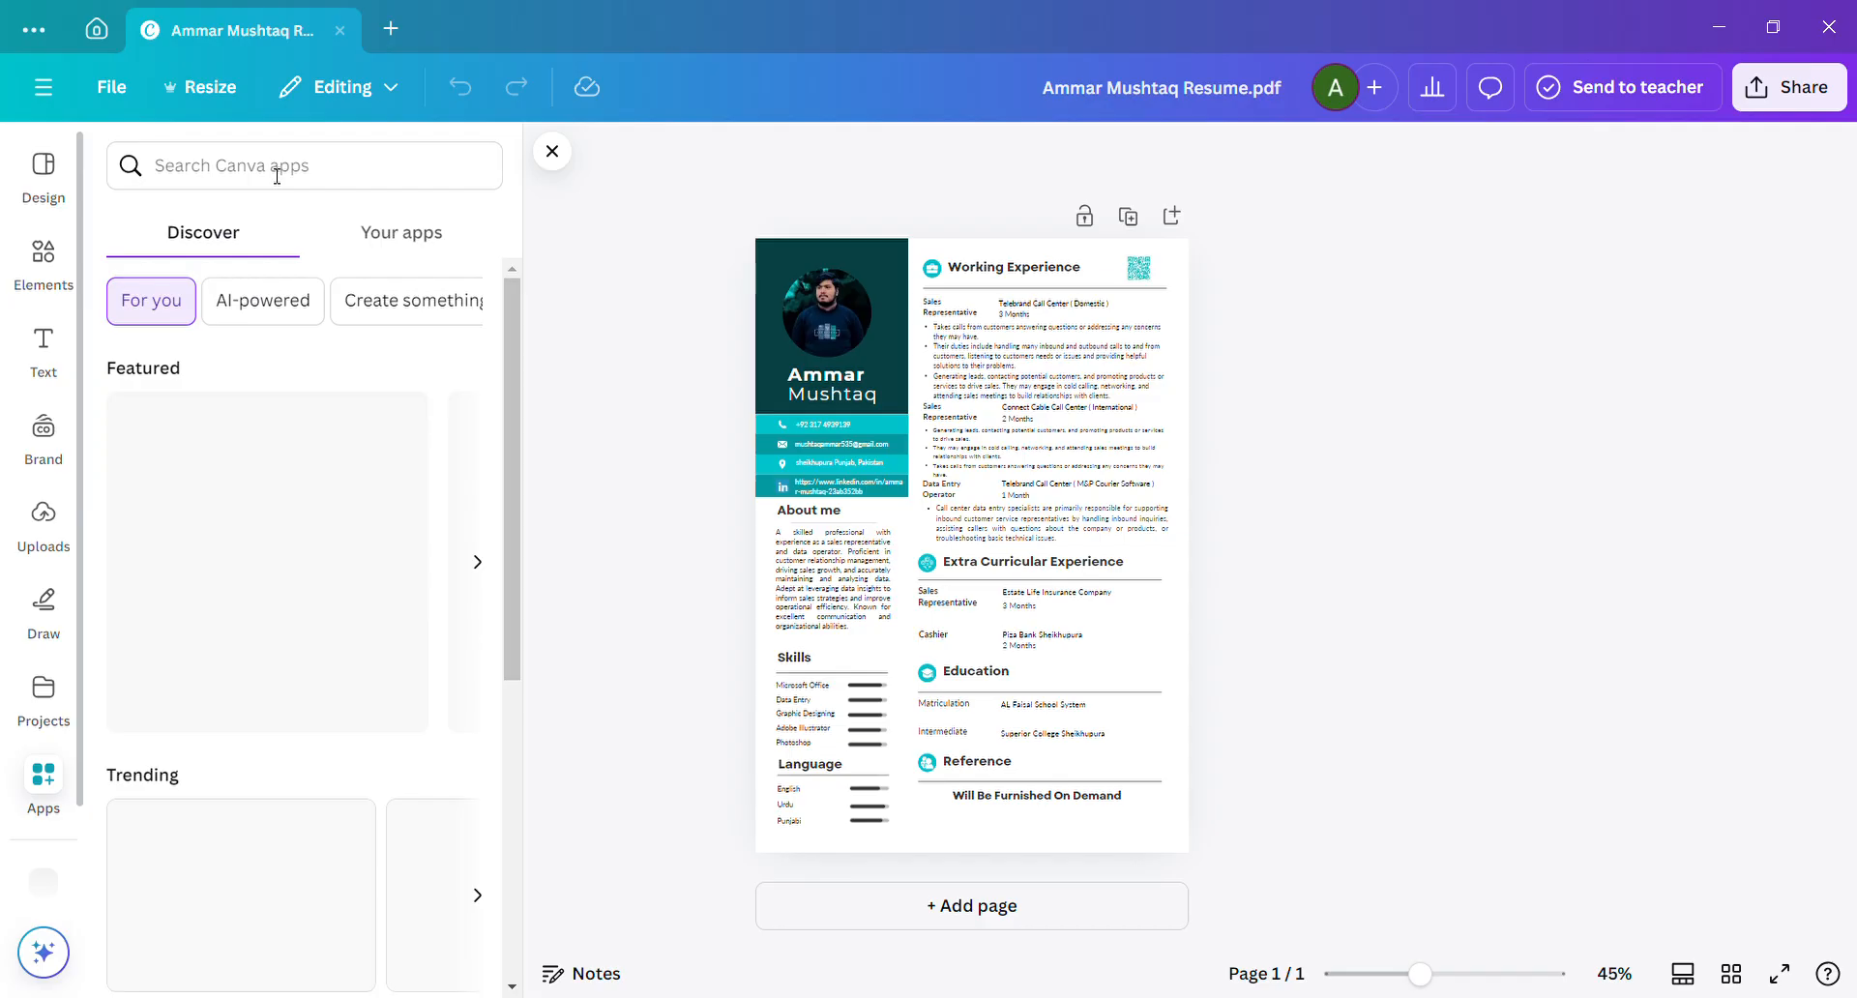
click(276, 175)
text(QR)
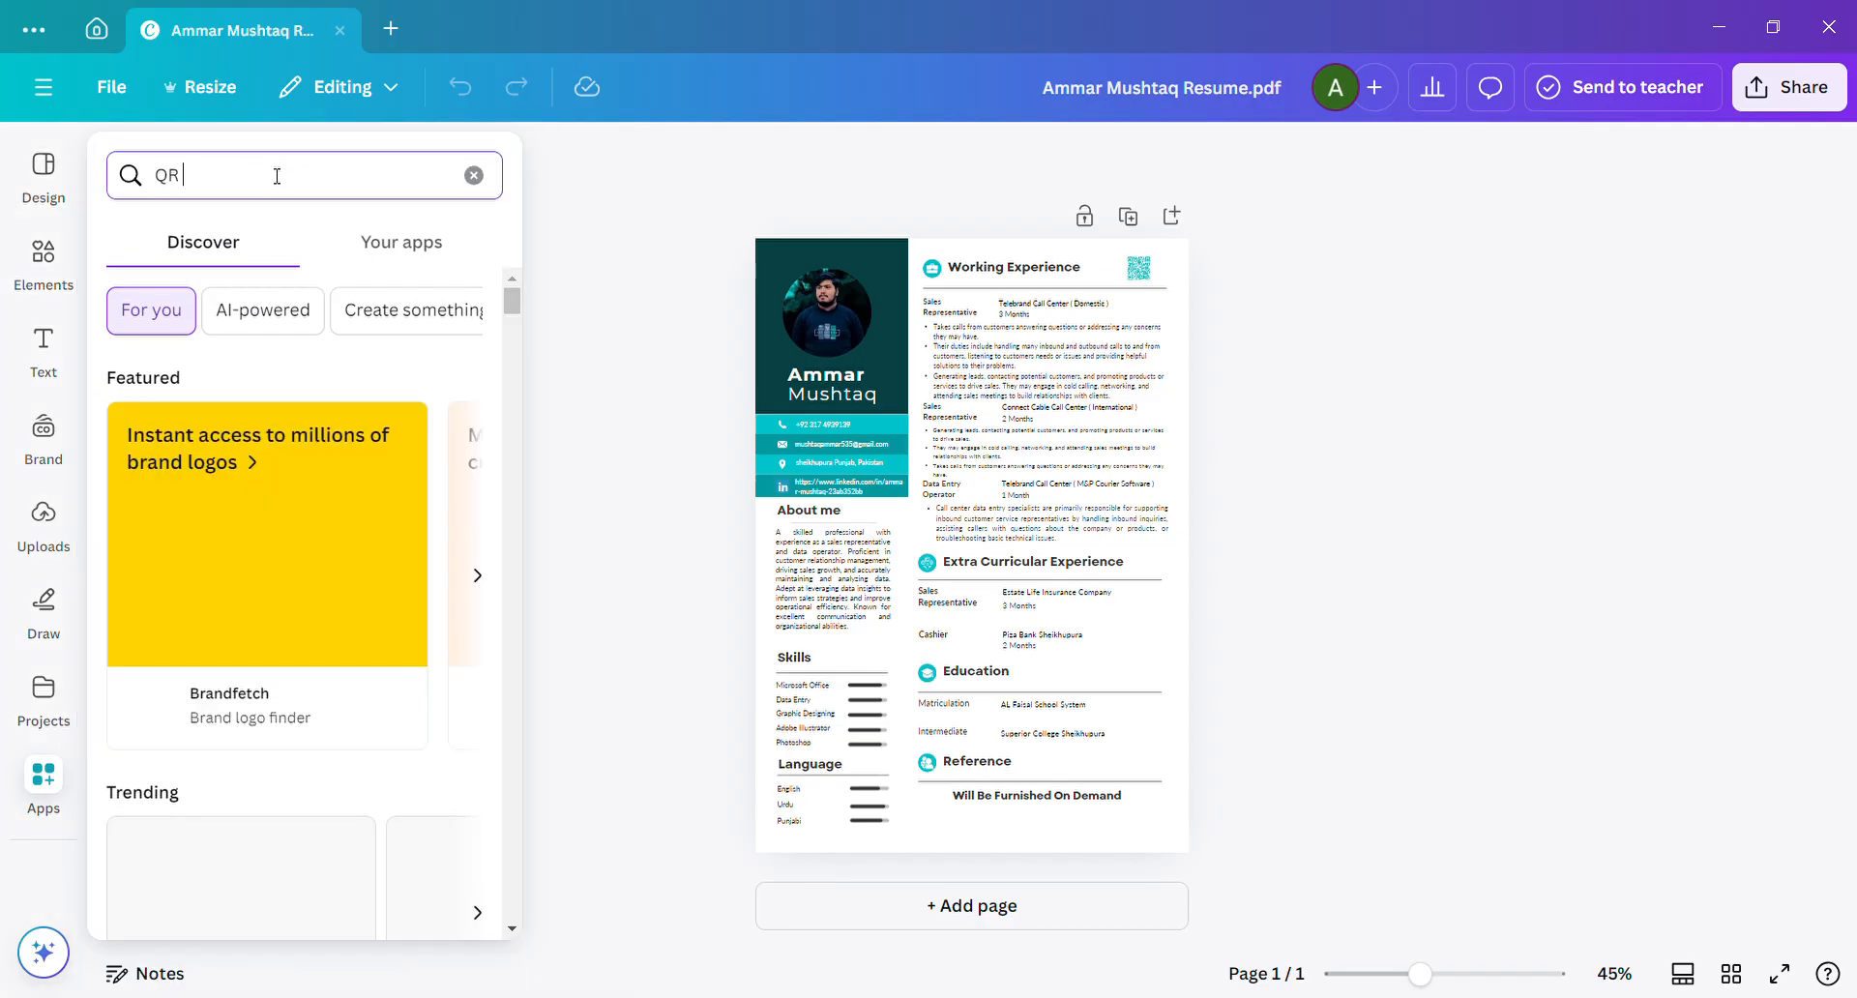
text( Code)
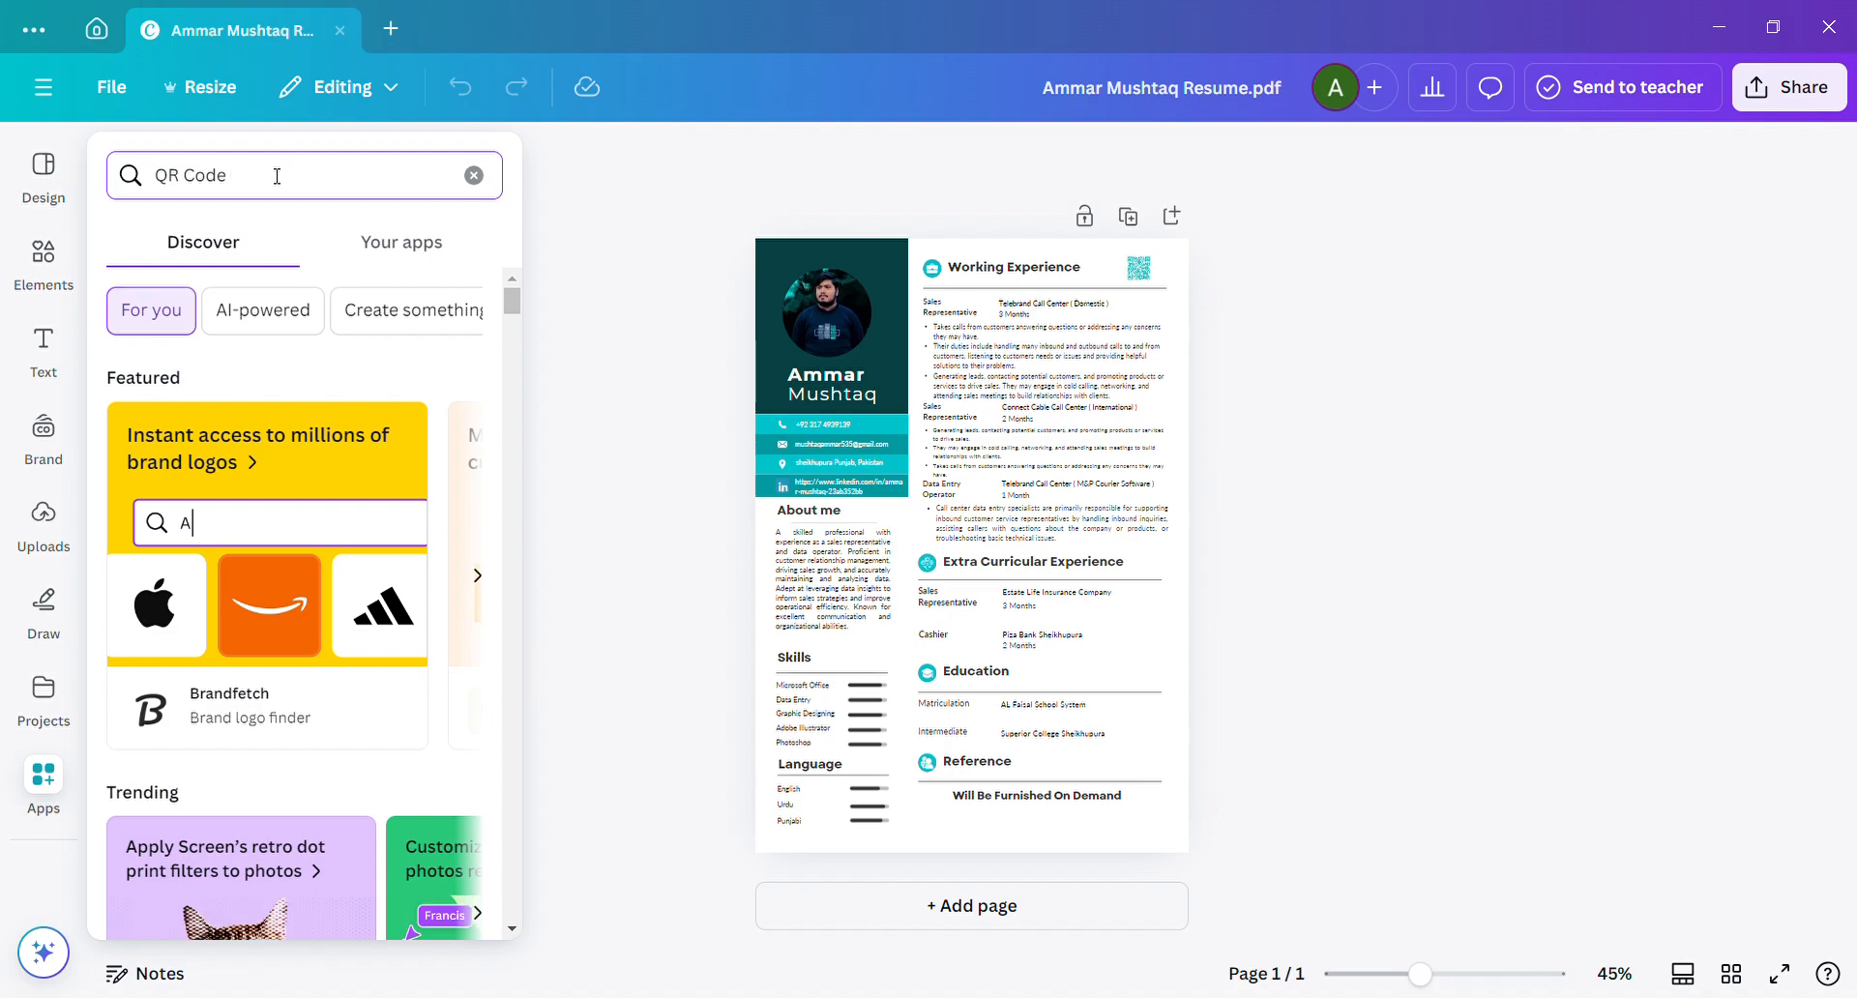
key(Return)
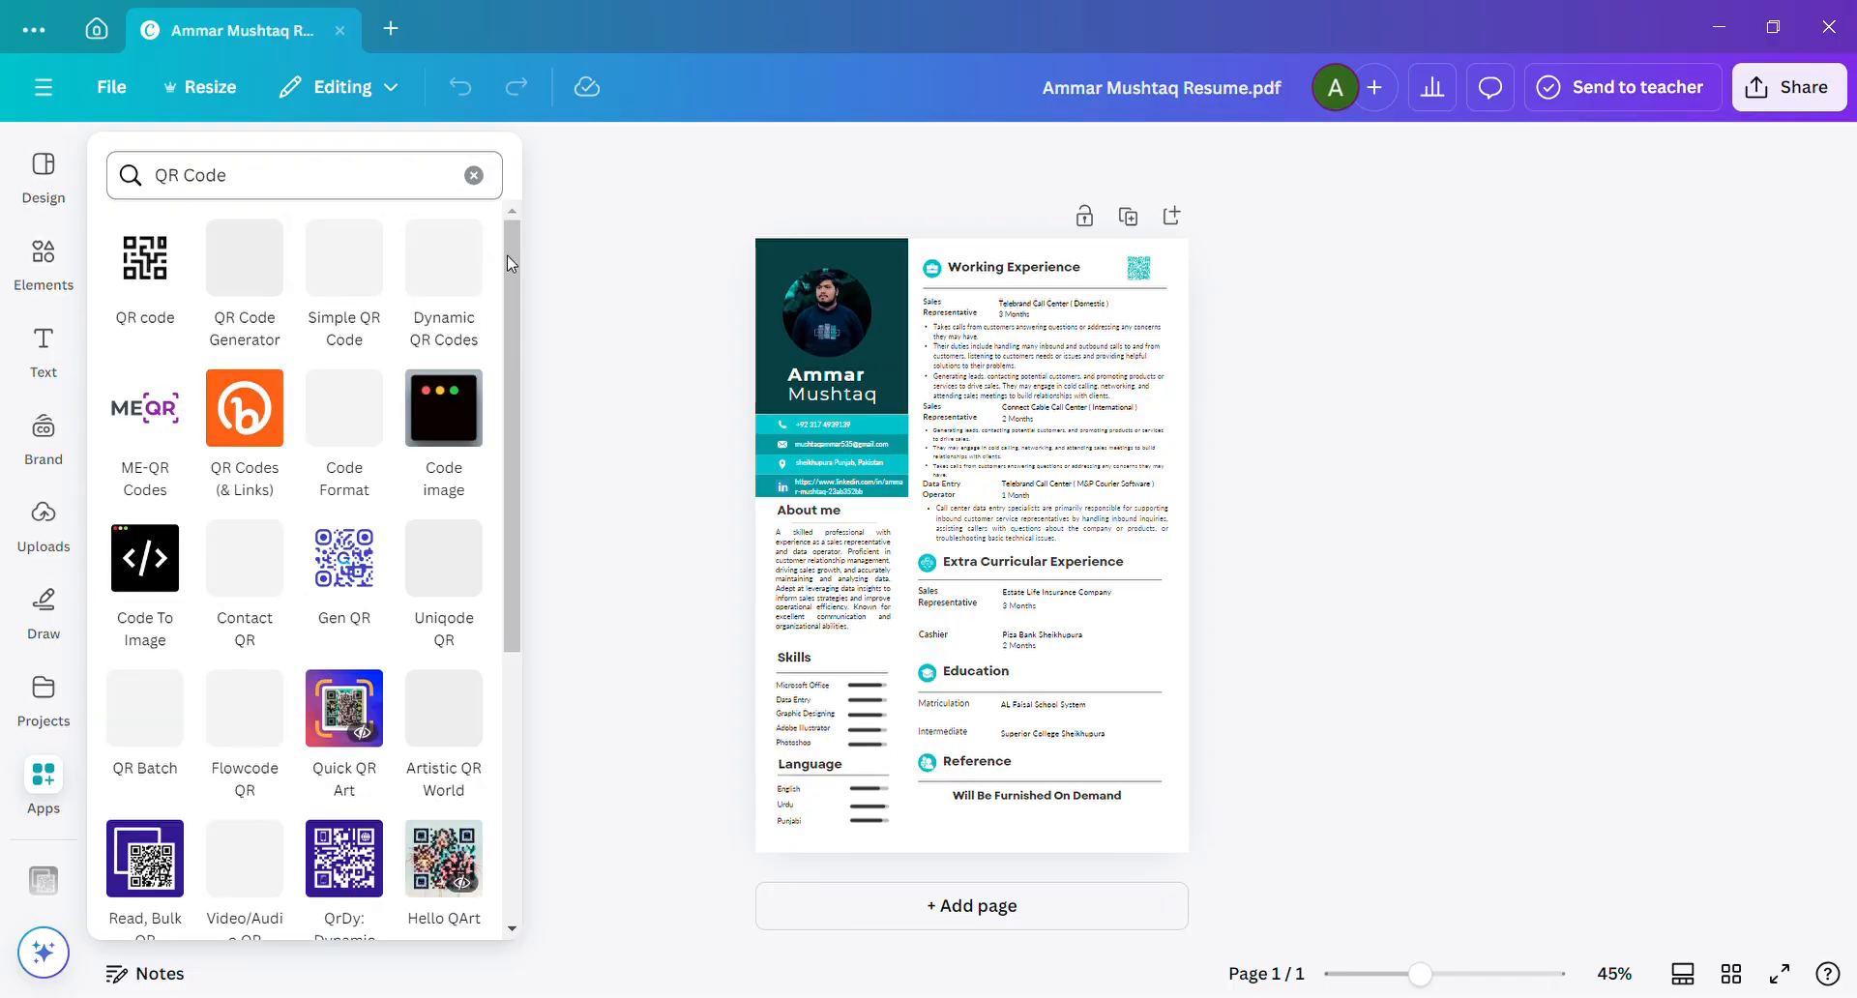
Browse the QR code apps, open "Read, Bulk QR" and start an entry in its URL, email, phone or text field.
scroll(509, 316, down, 1)
scroll(505, 466, down, 3)
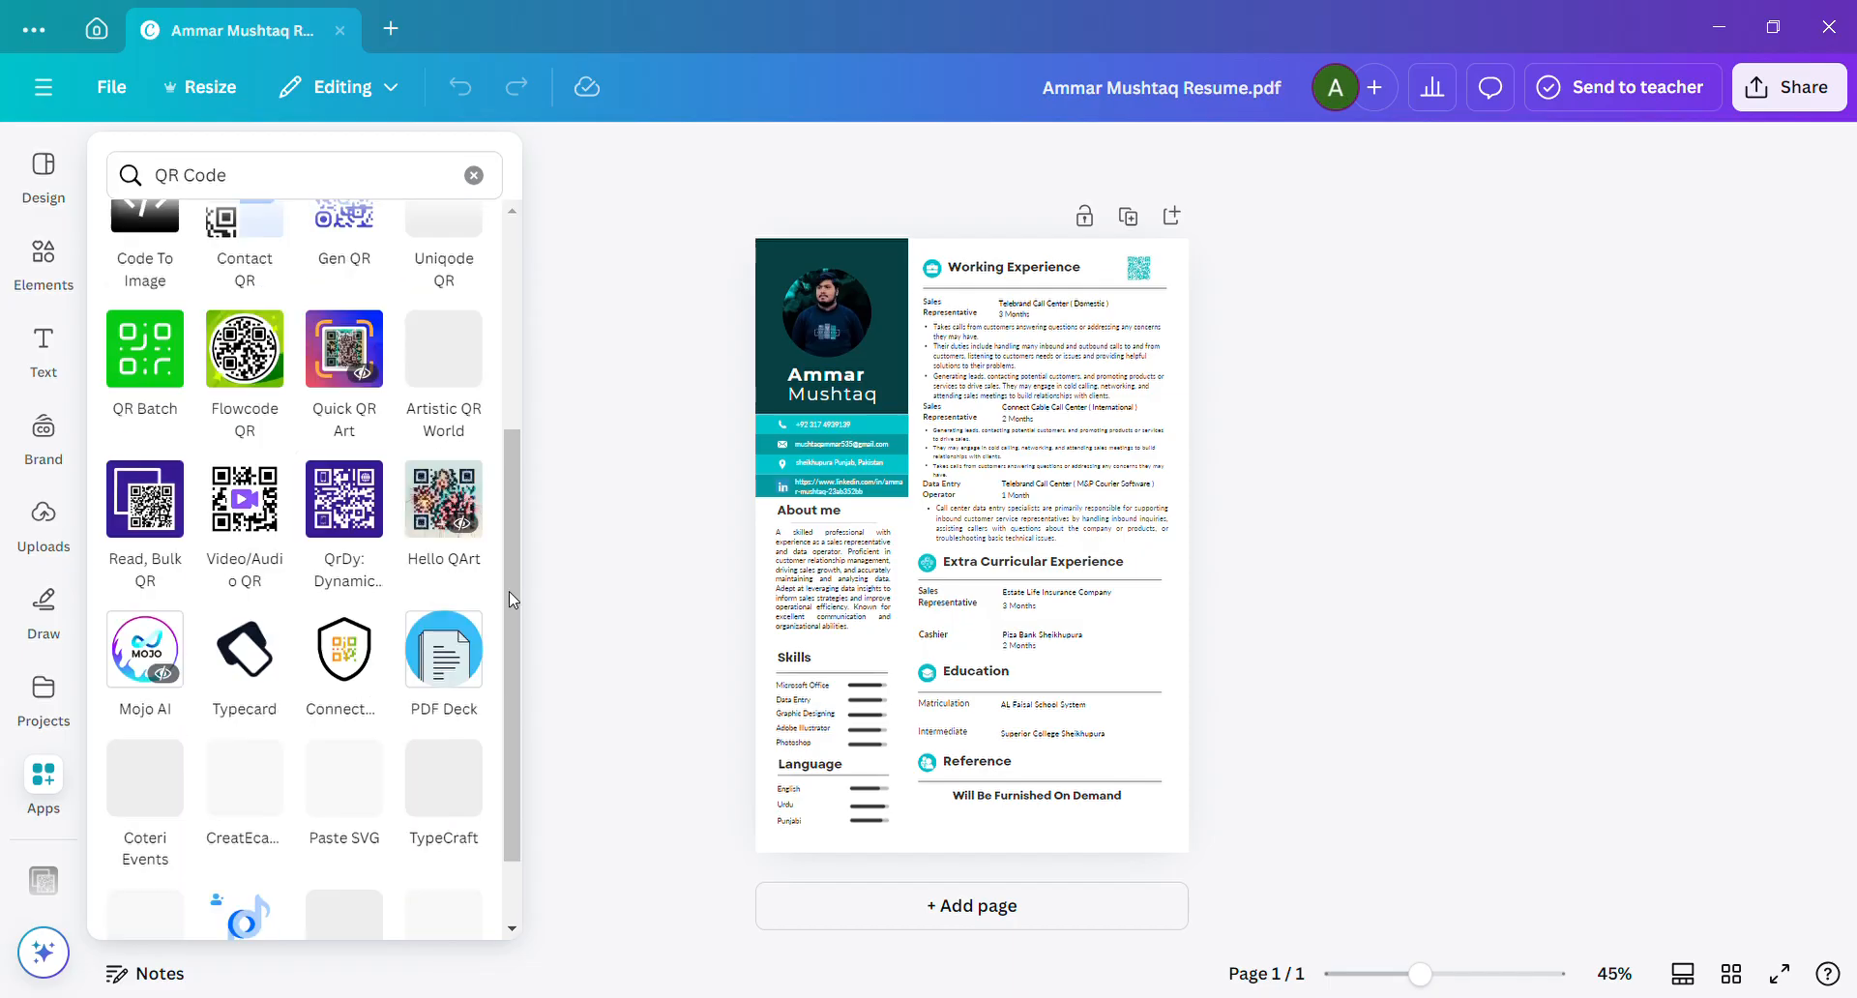
scroll(508, 575, down, 1)
scroll(511, 435, up, 2)
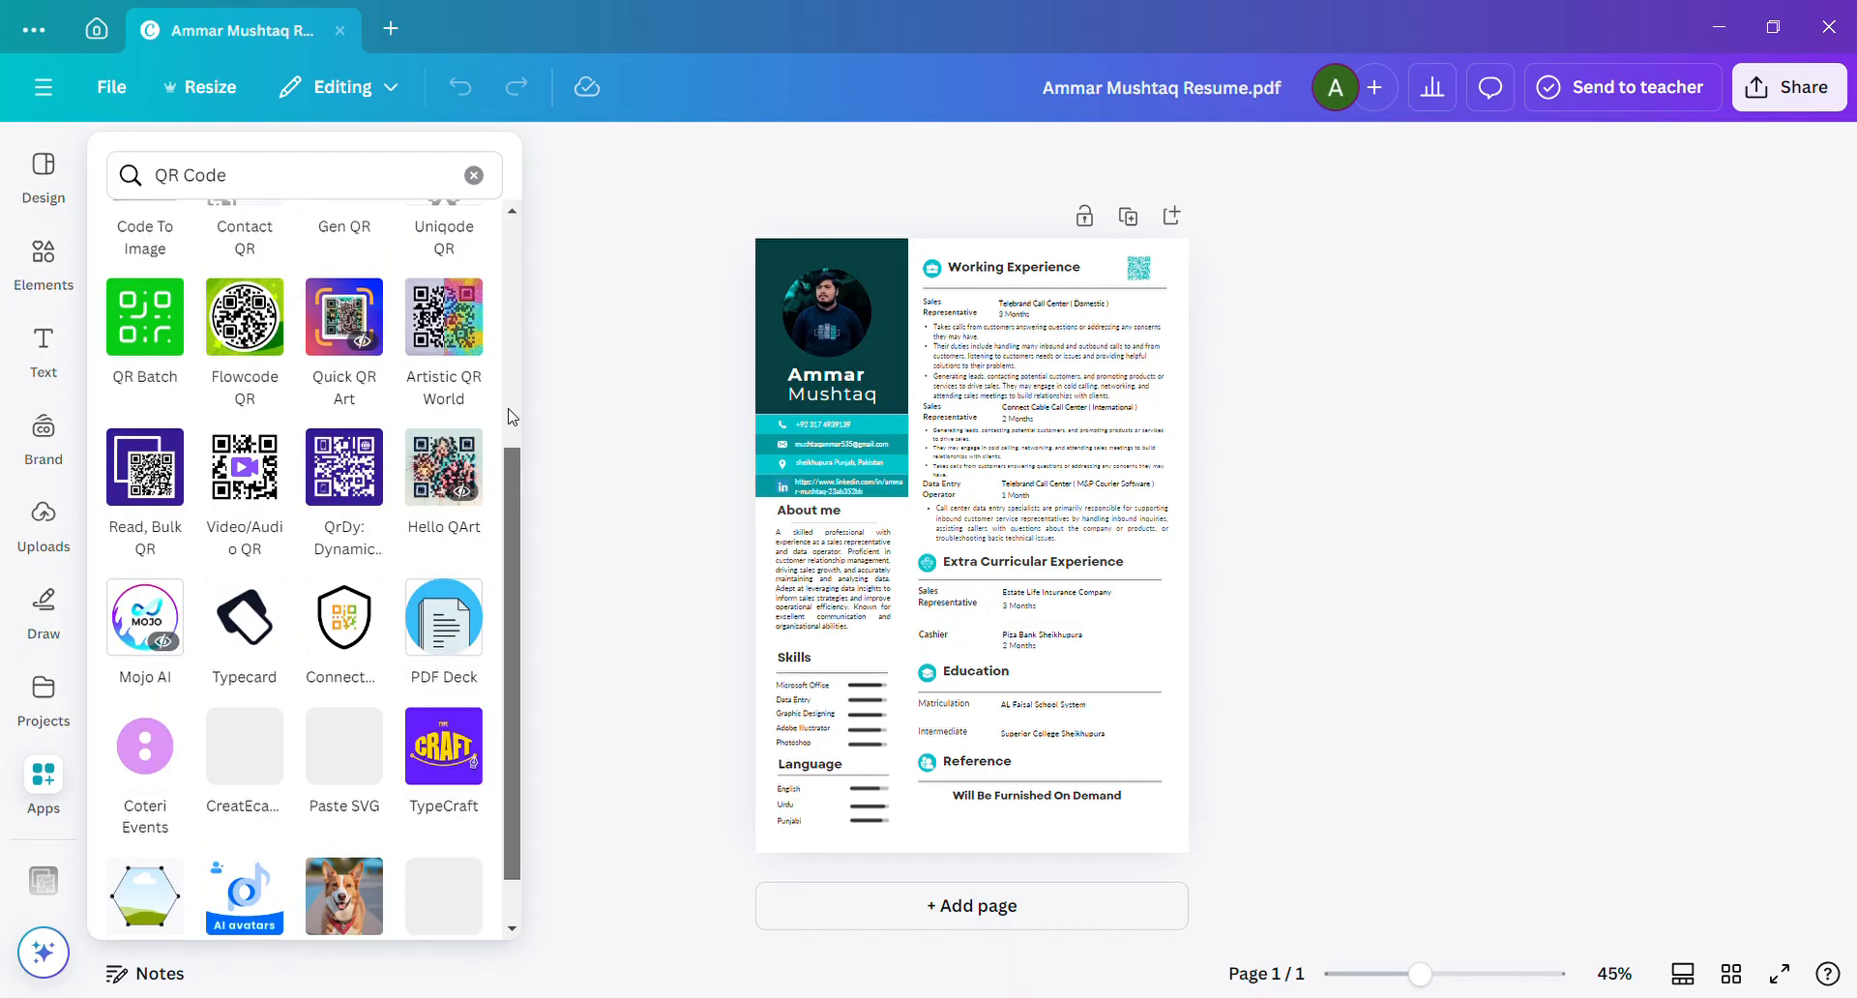
scroll(513, 383, up, 2)
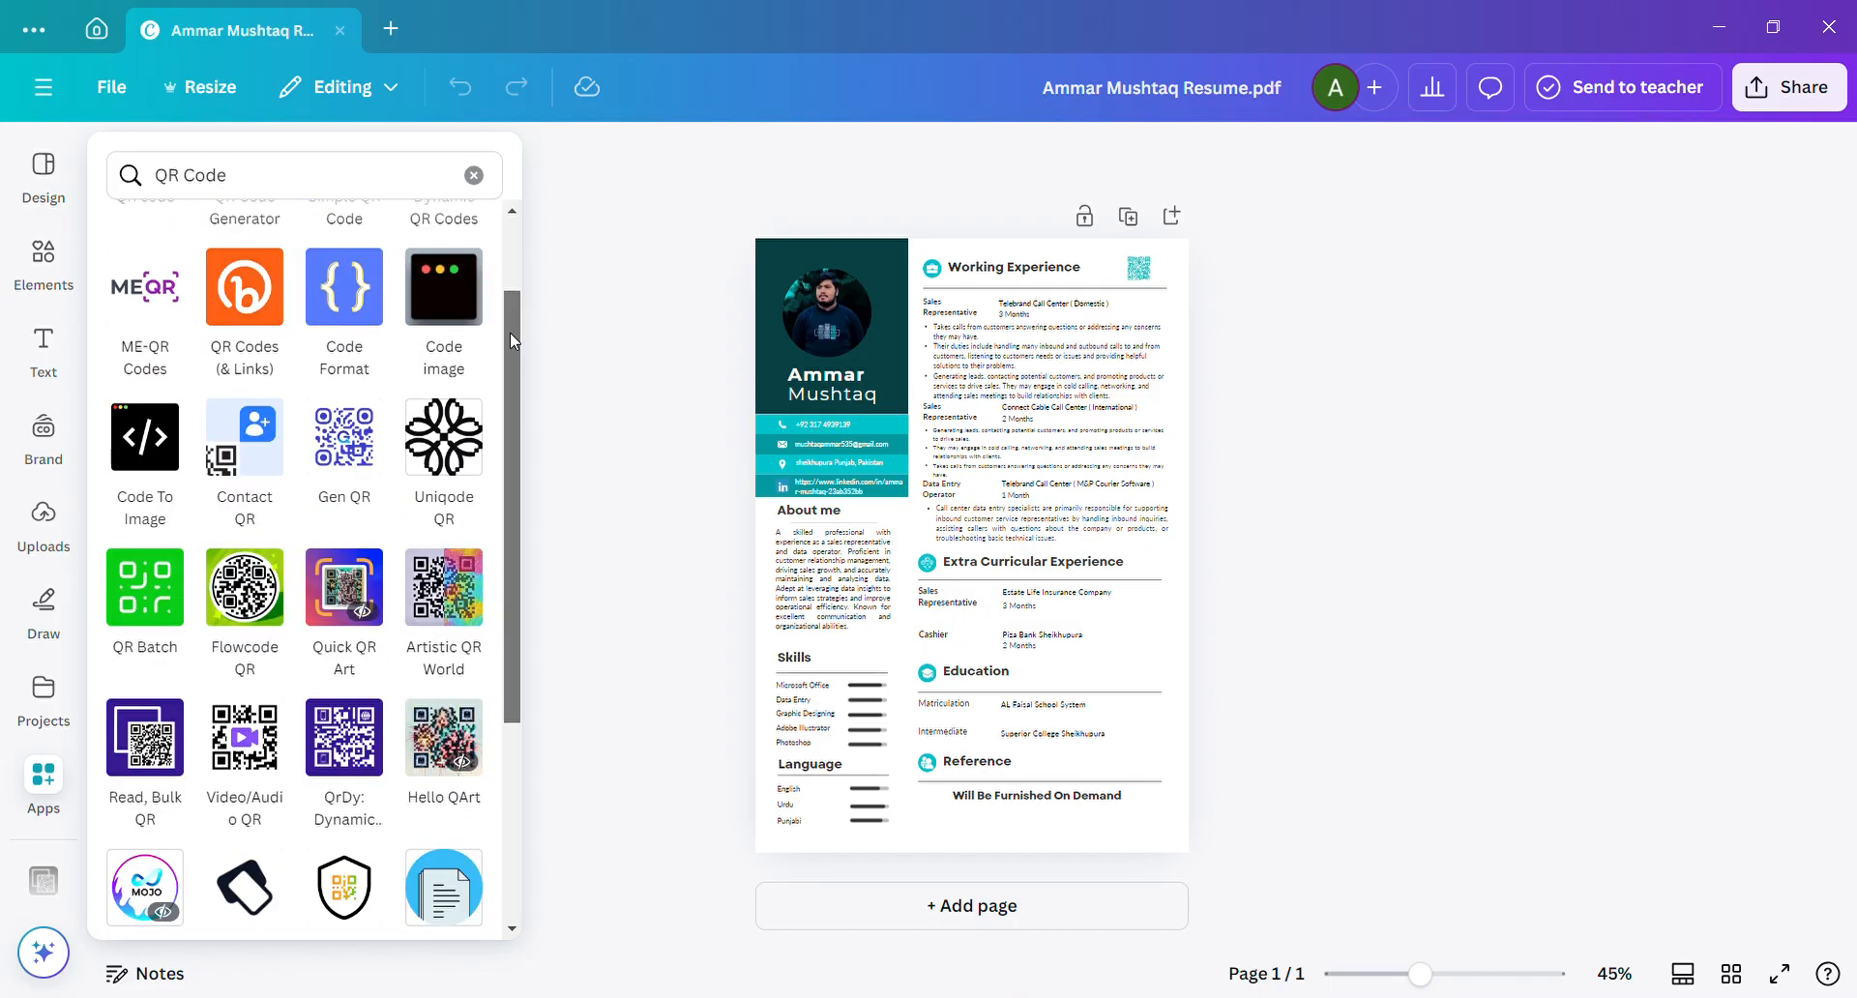
scroll(516, 385, down, 1)
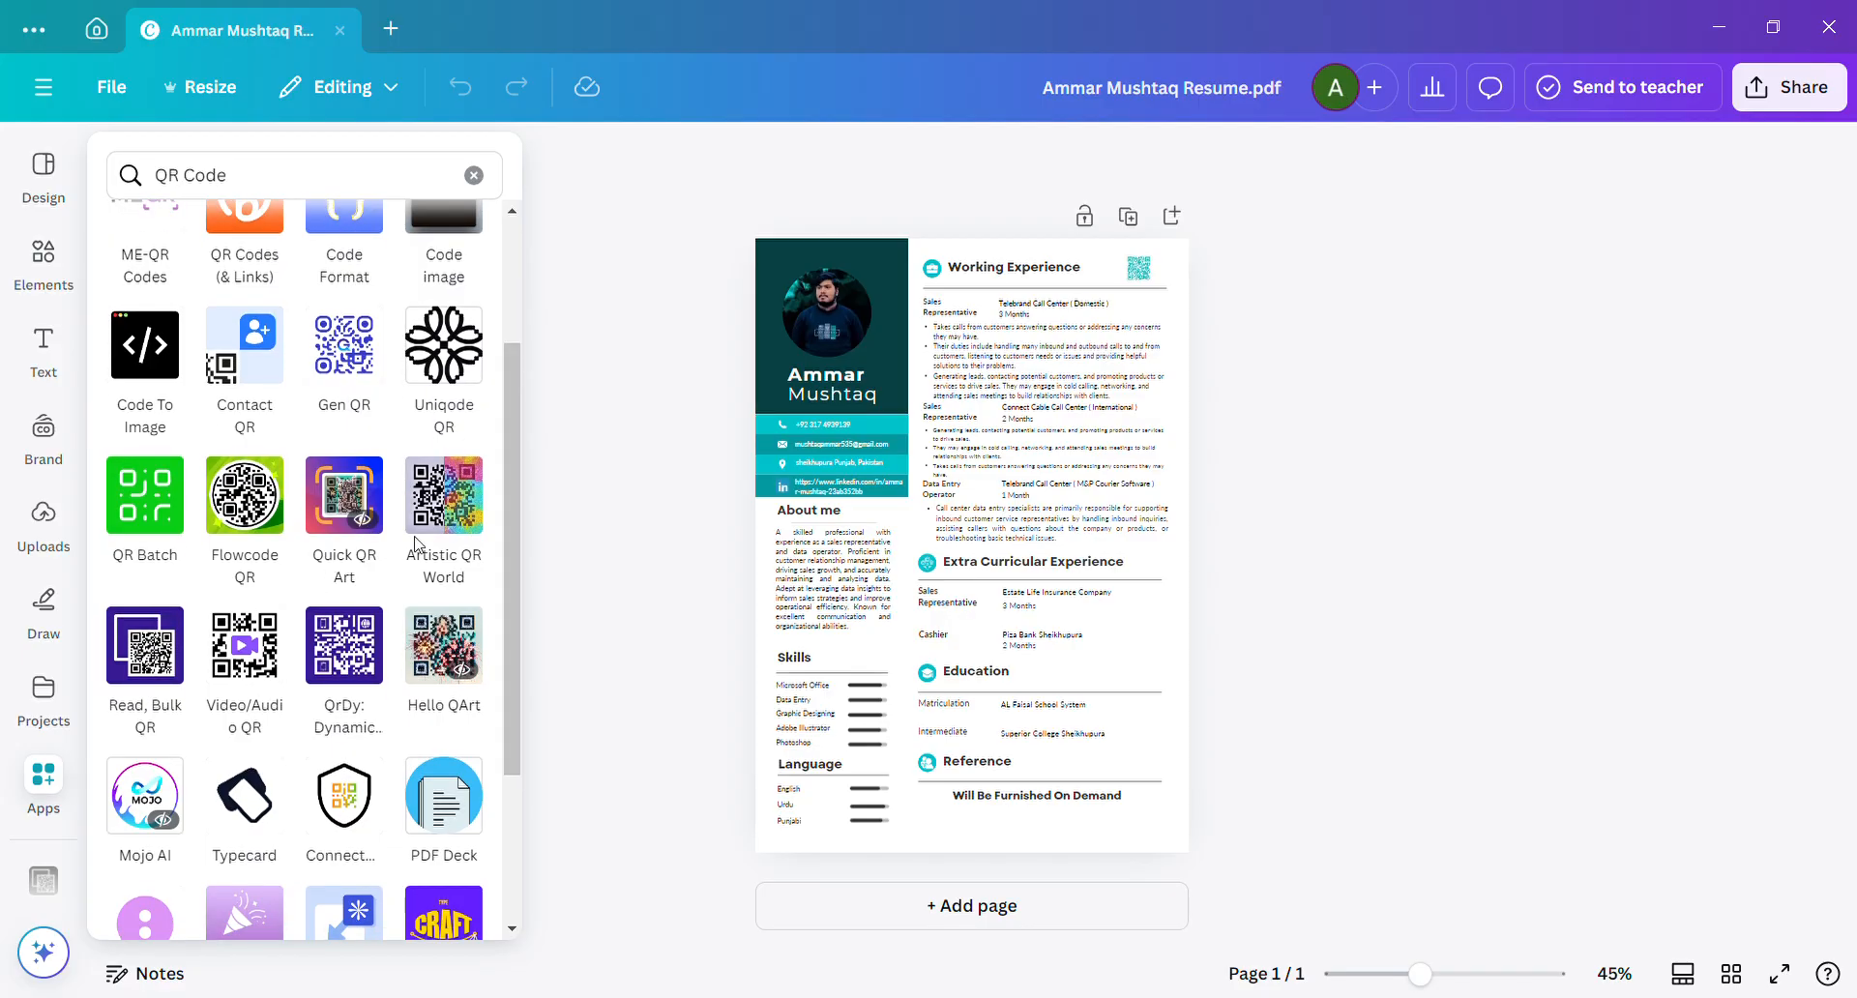
scroll(507, 413, up, 1)
scroll(508, 410, up, 3)
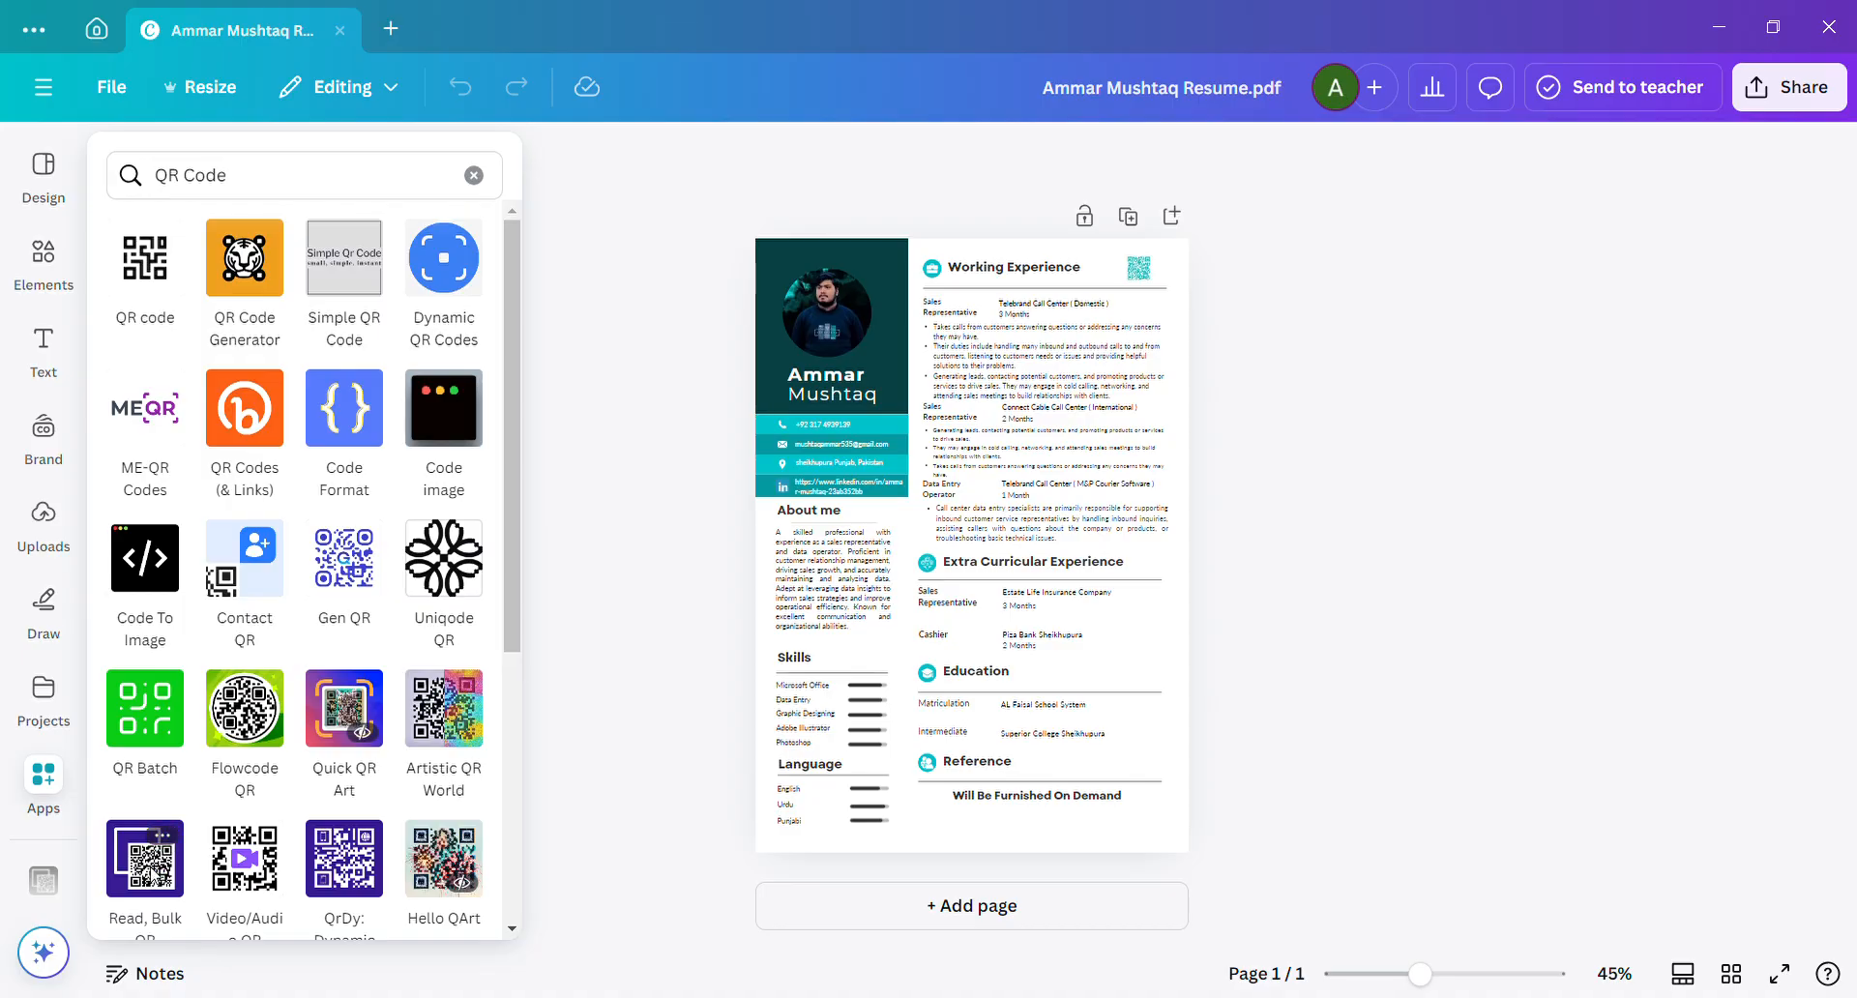
click(152, 873)
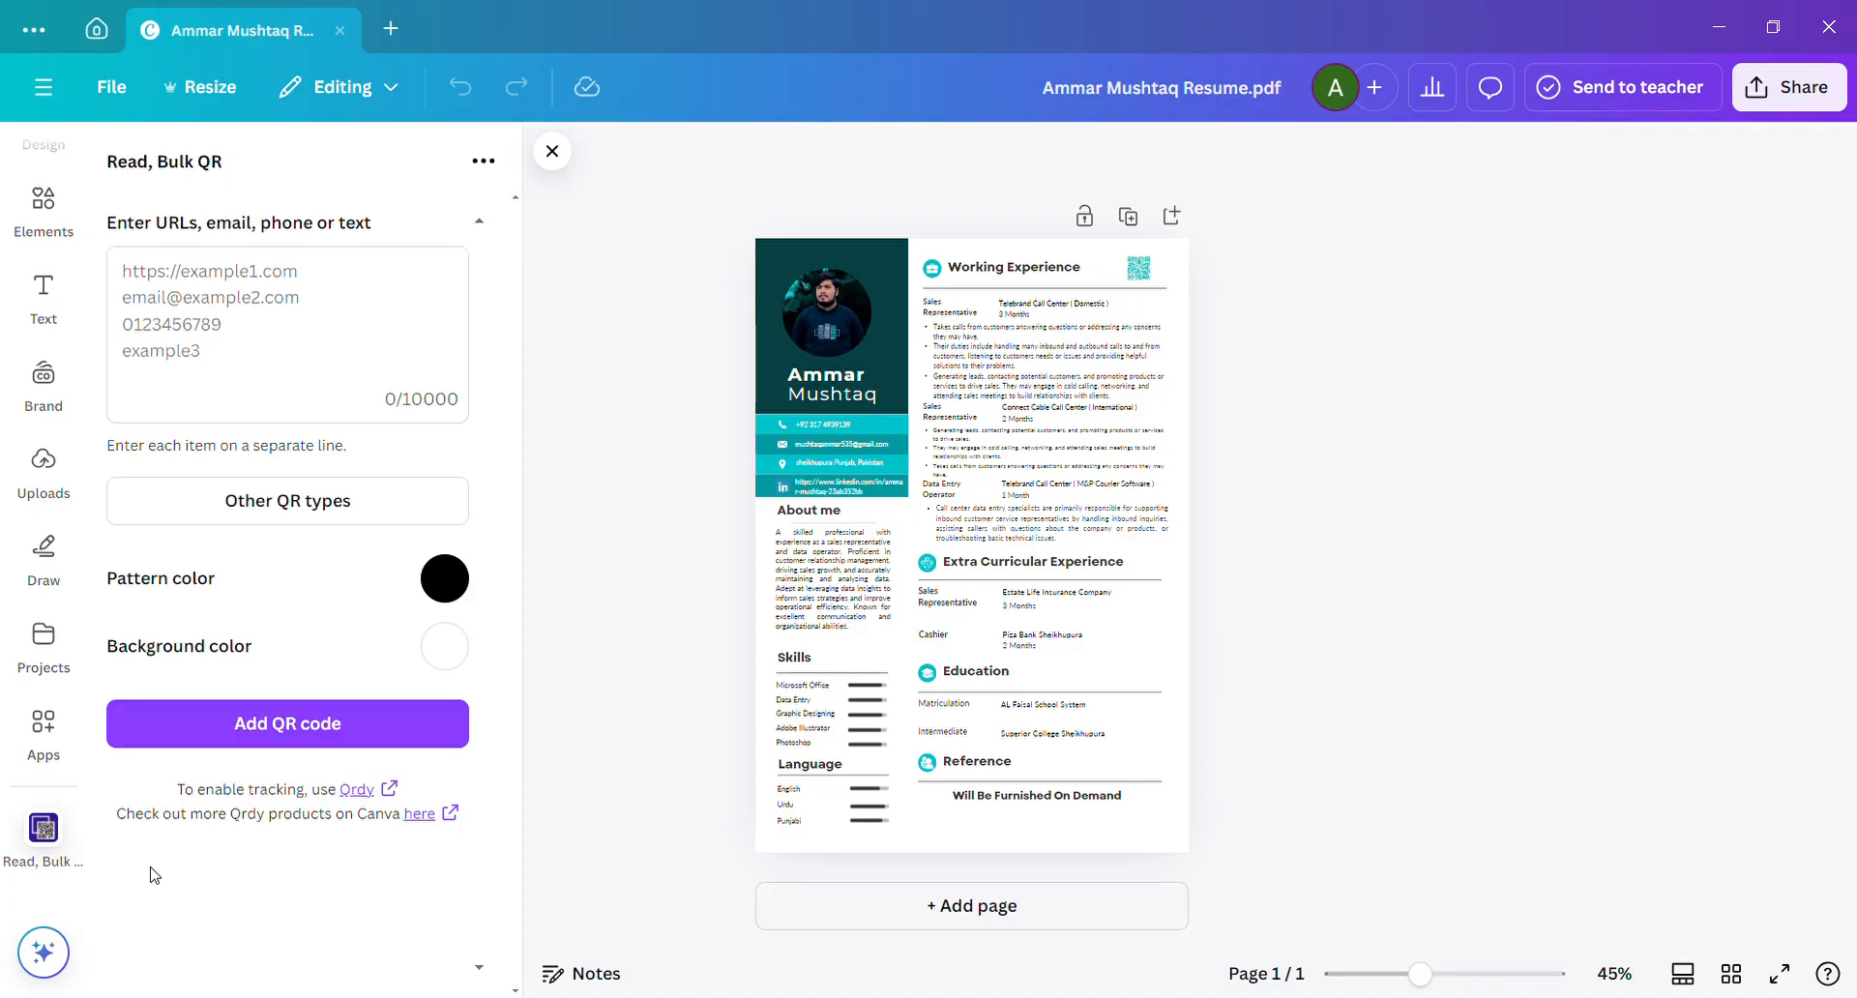
click(200, 352)
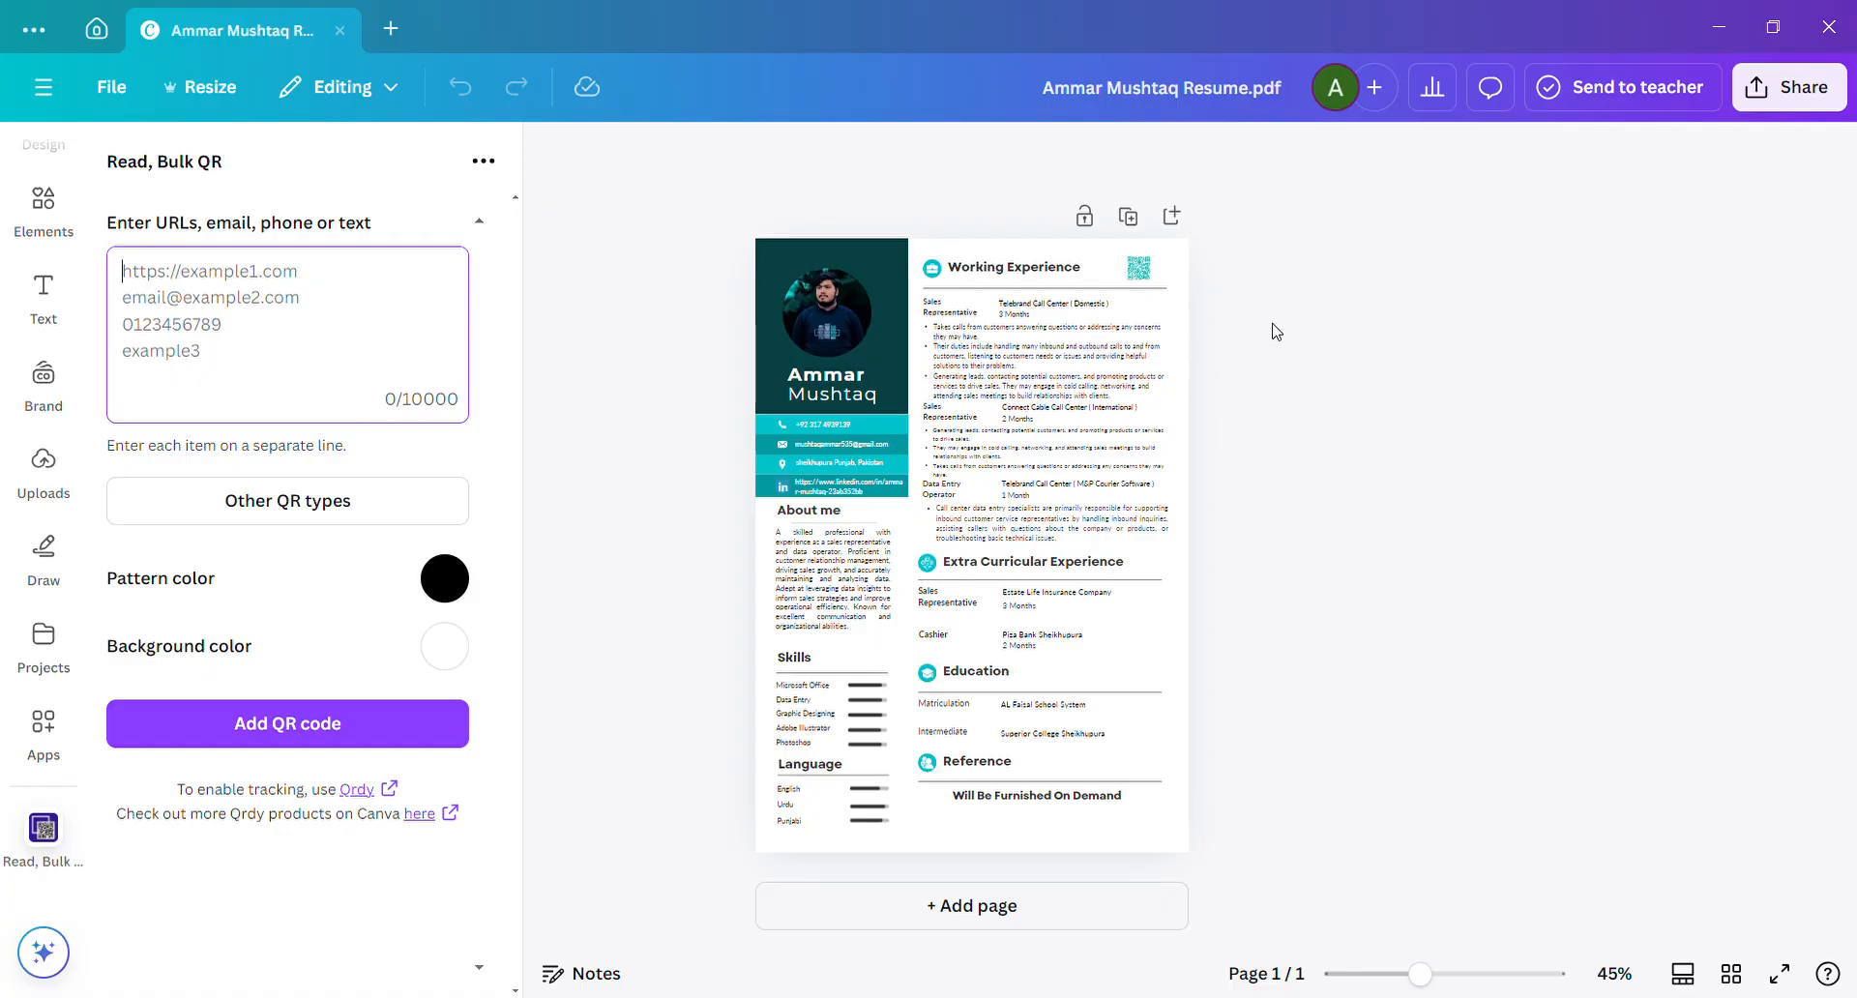
Inspect the existing teal QR code beside the "Working Experience" heading.
click(1140, 265)
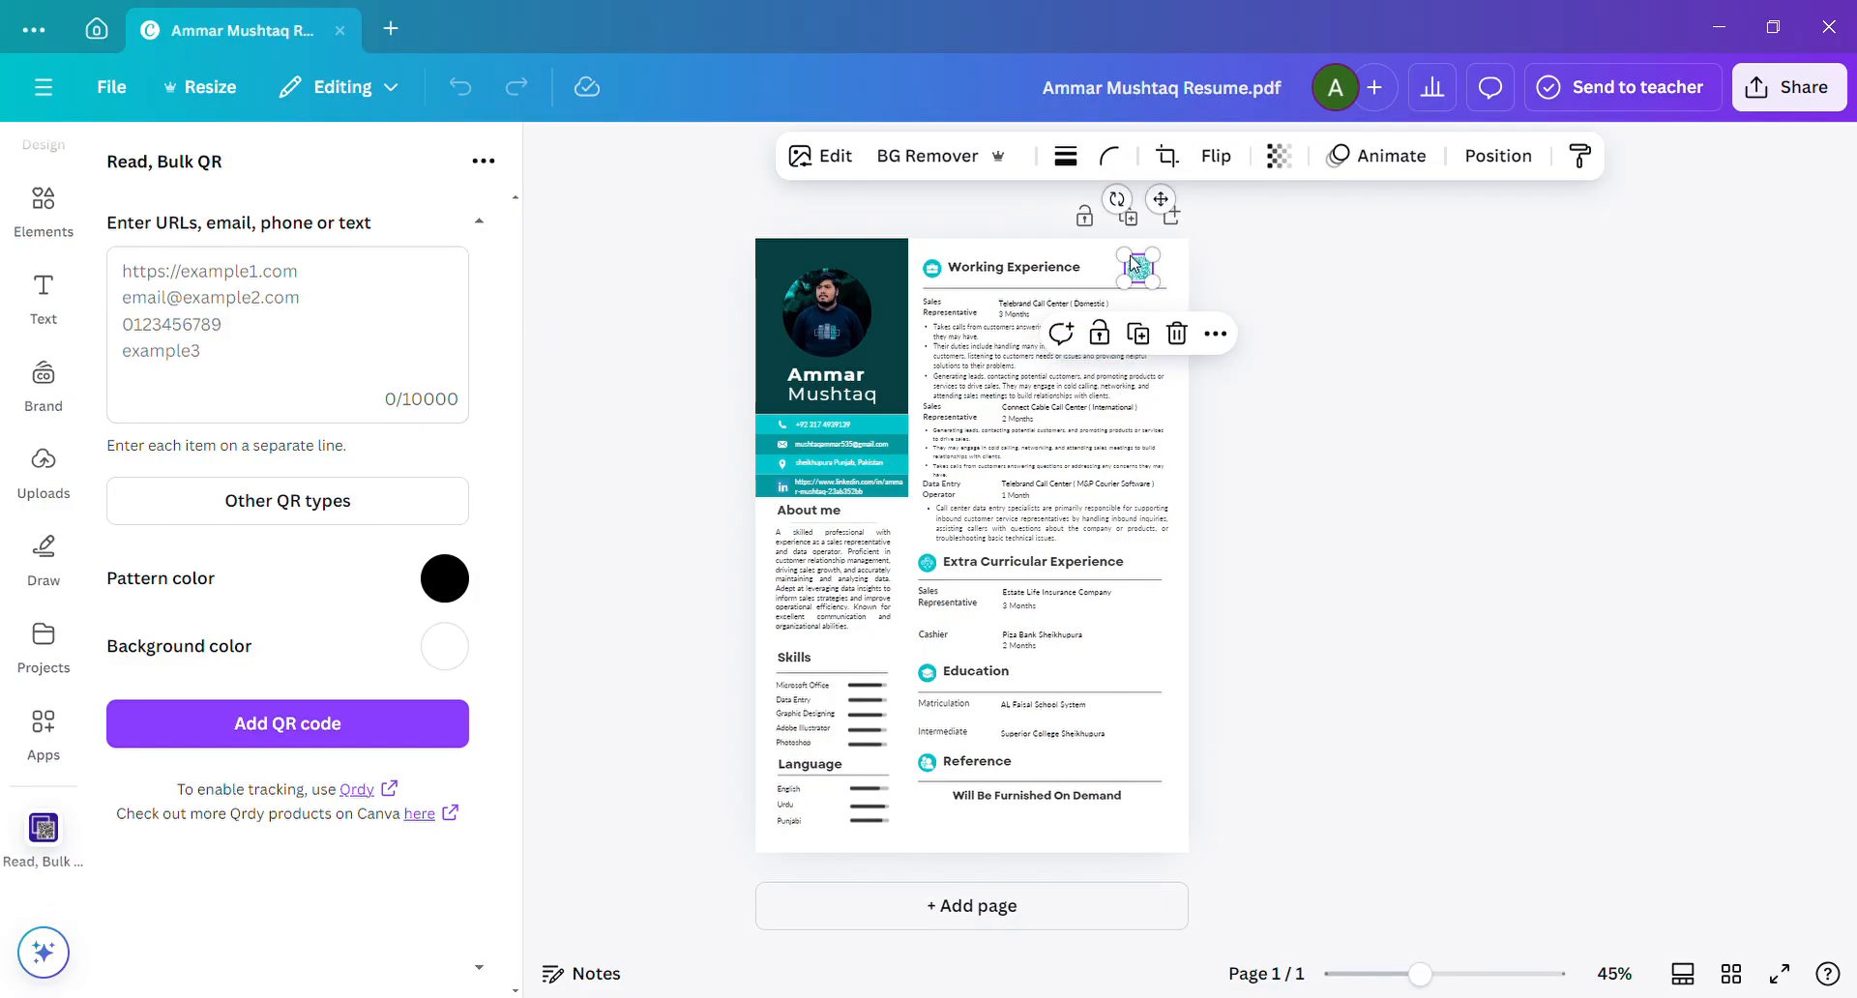
click(953, 220)
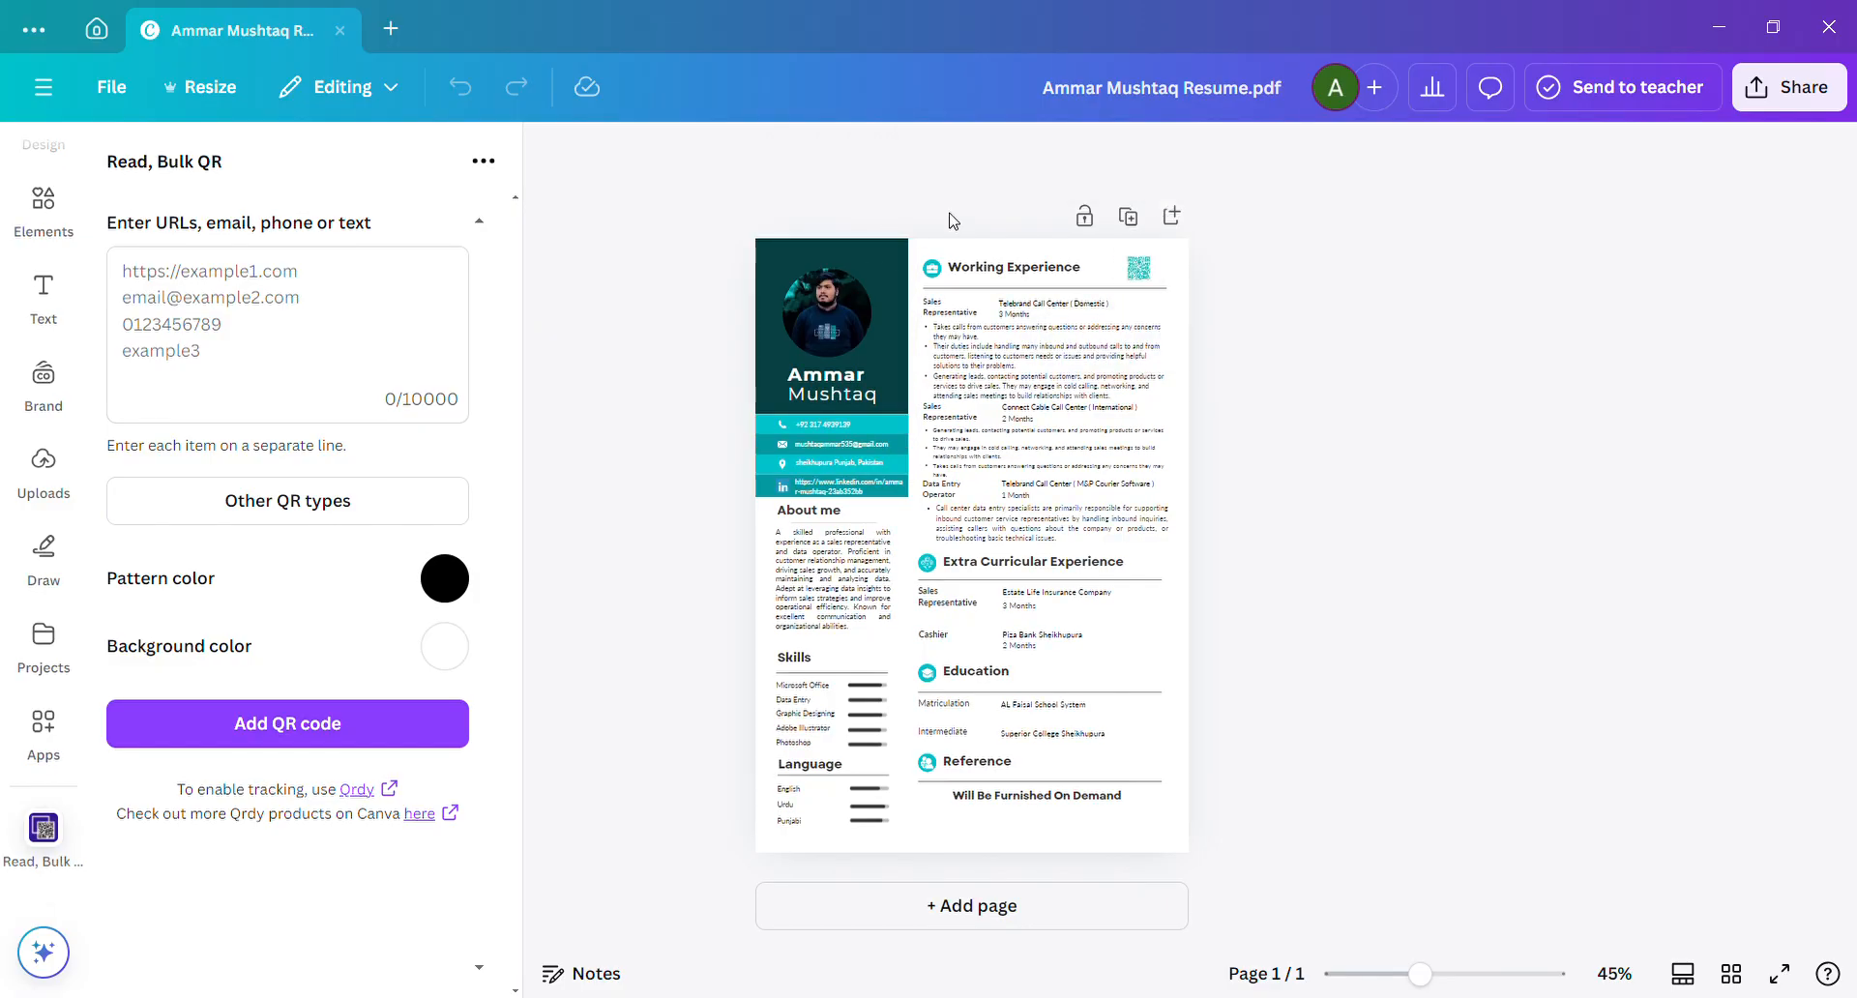
click(1153, 282)
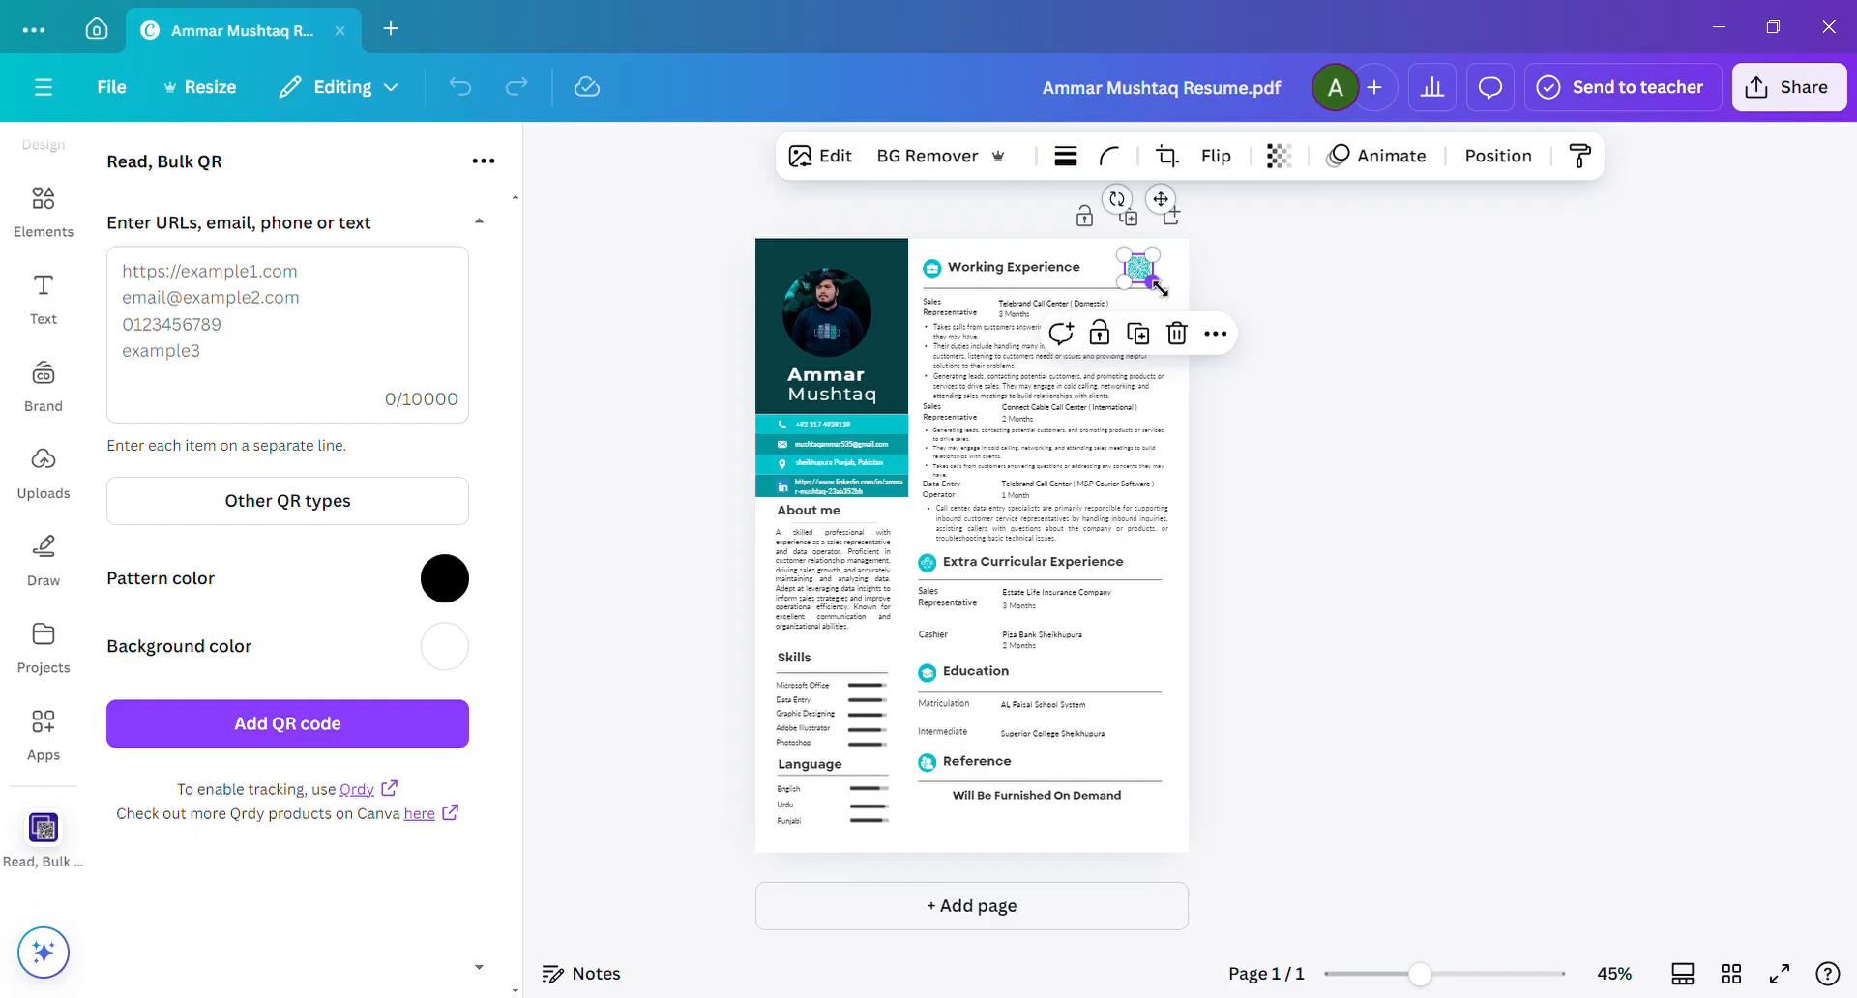
Copy the LinkedIn profile URL from the contact block into the QR content and add the generated QR codes to the page.
click(864, 489)
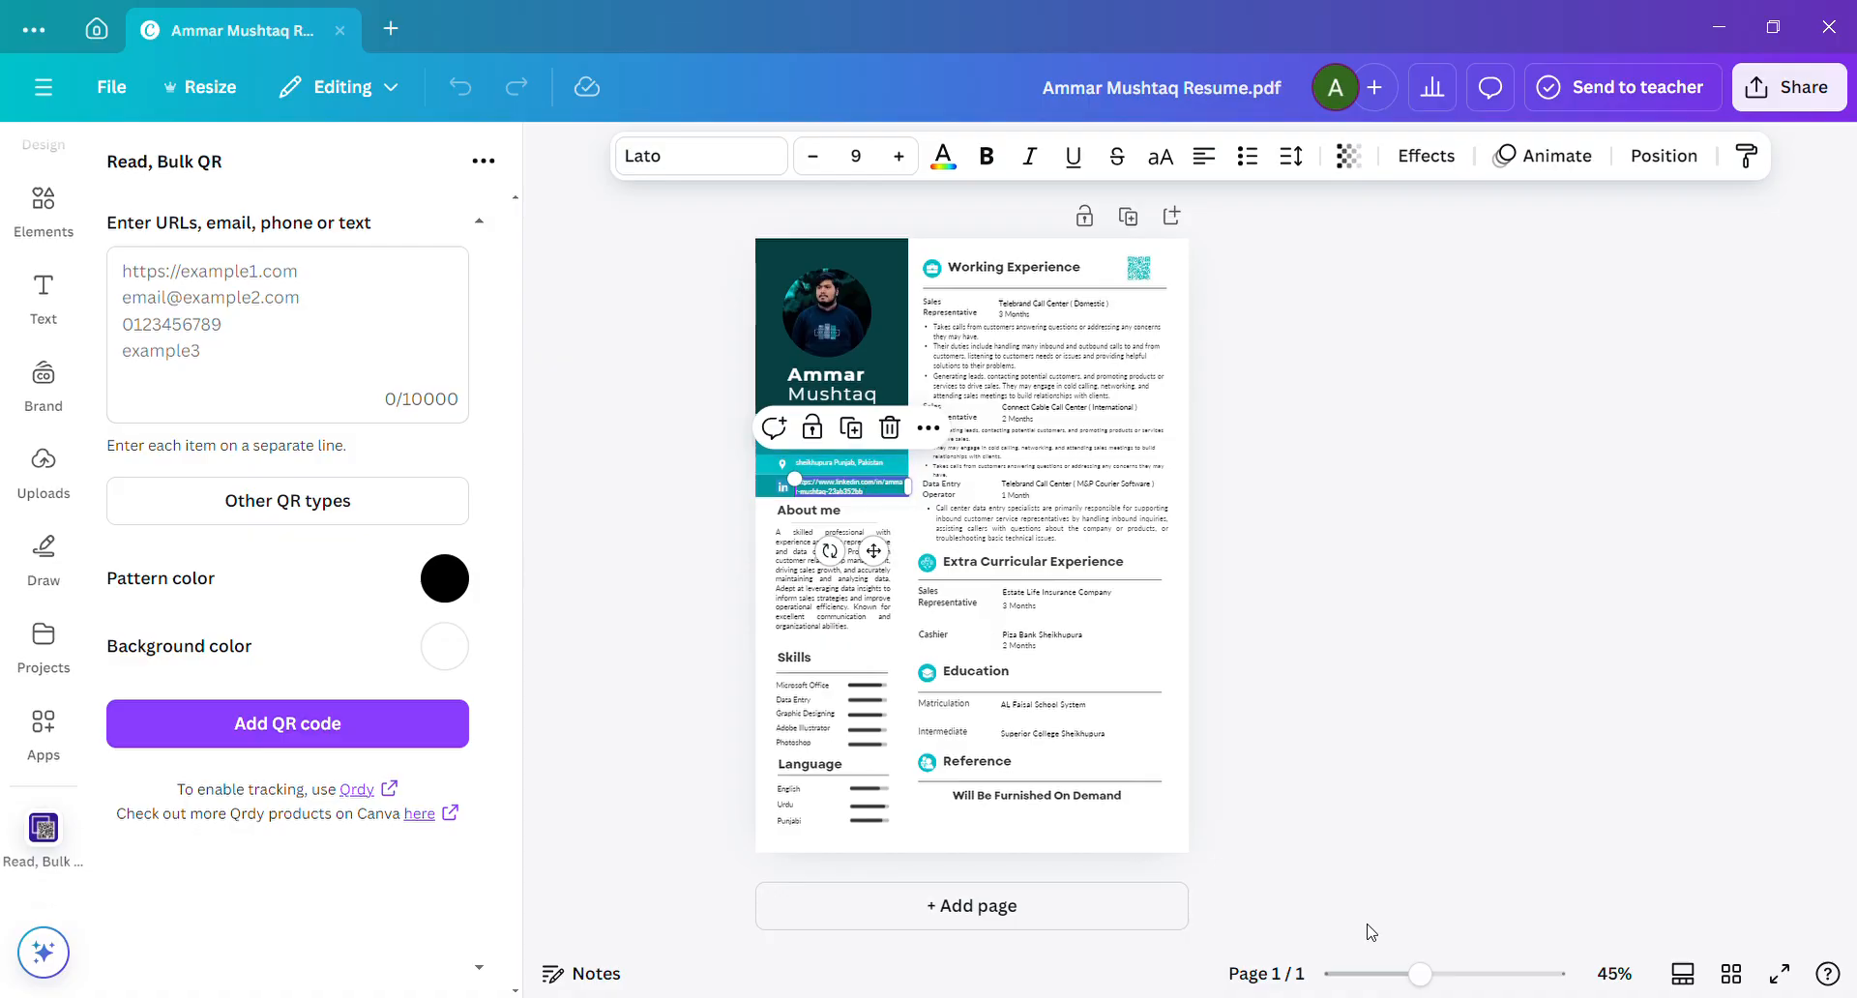
drag(1432, 979, 1454, 983)
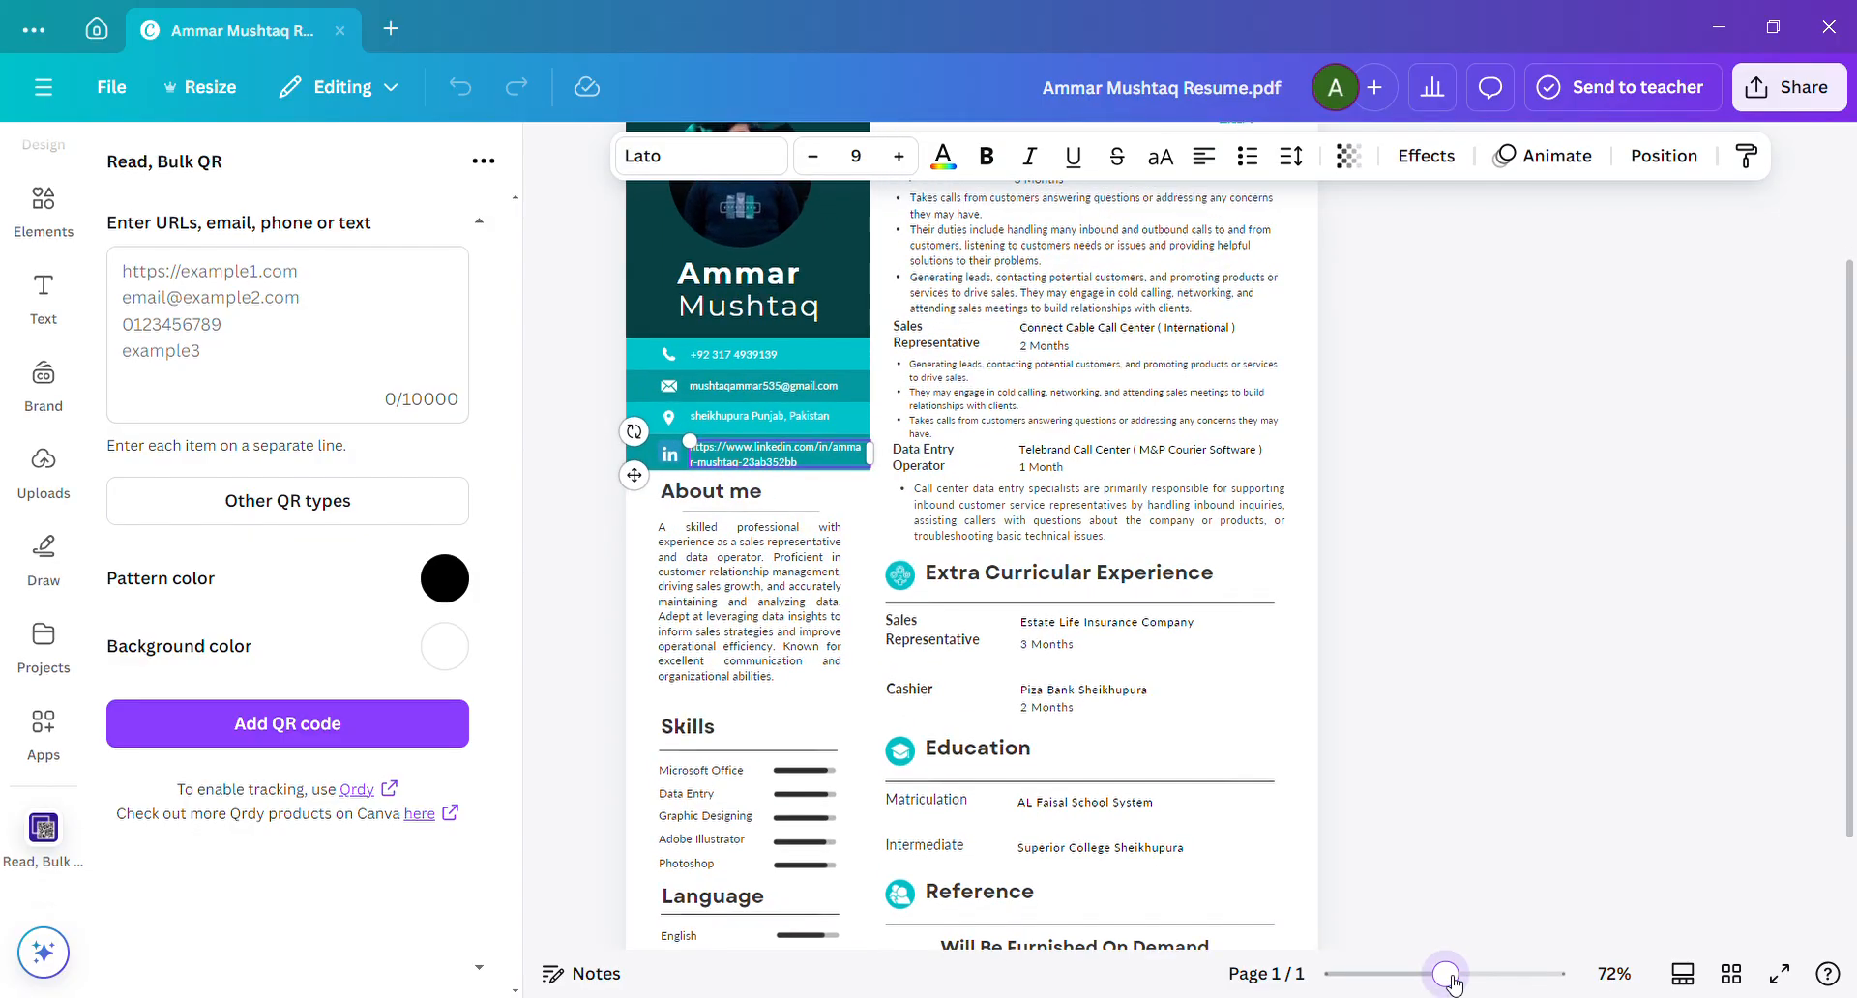
double_click(812, 473)
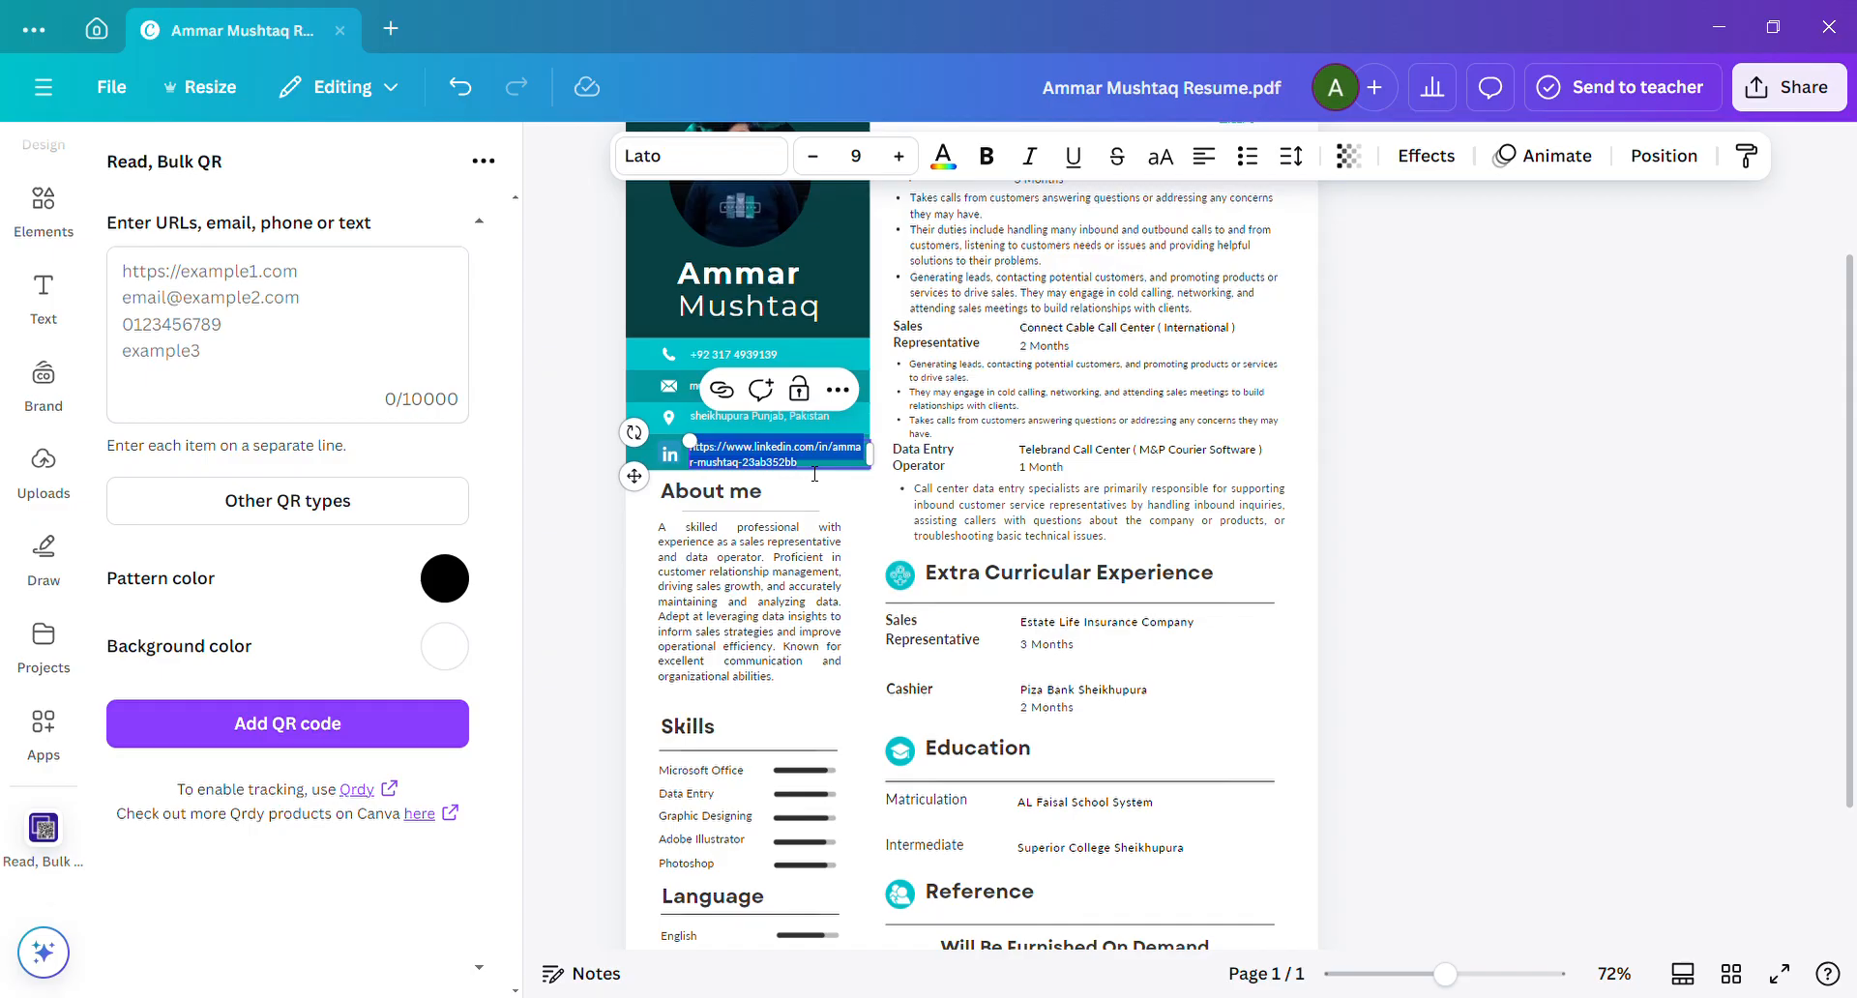
click(221, 344)
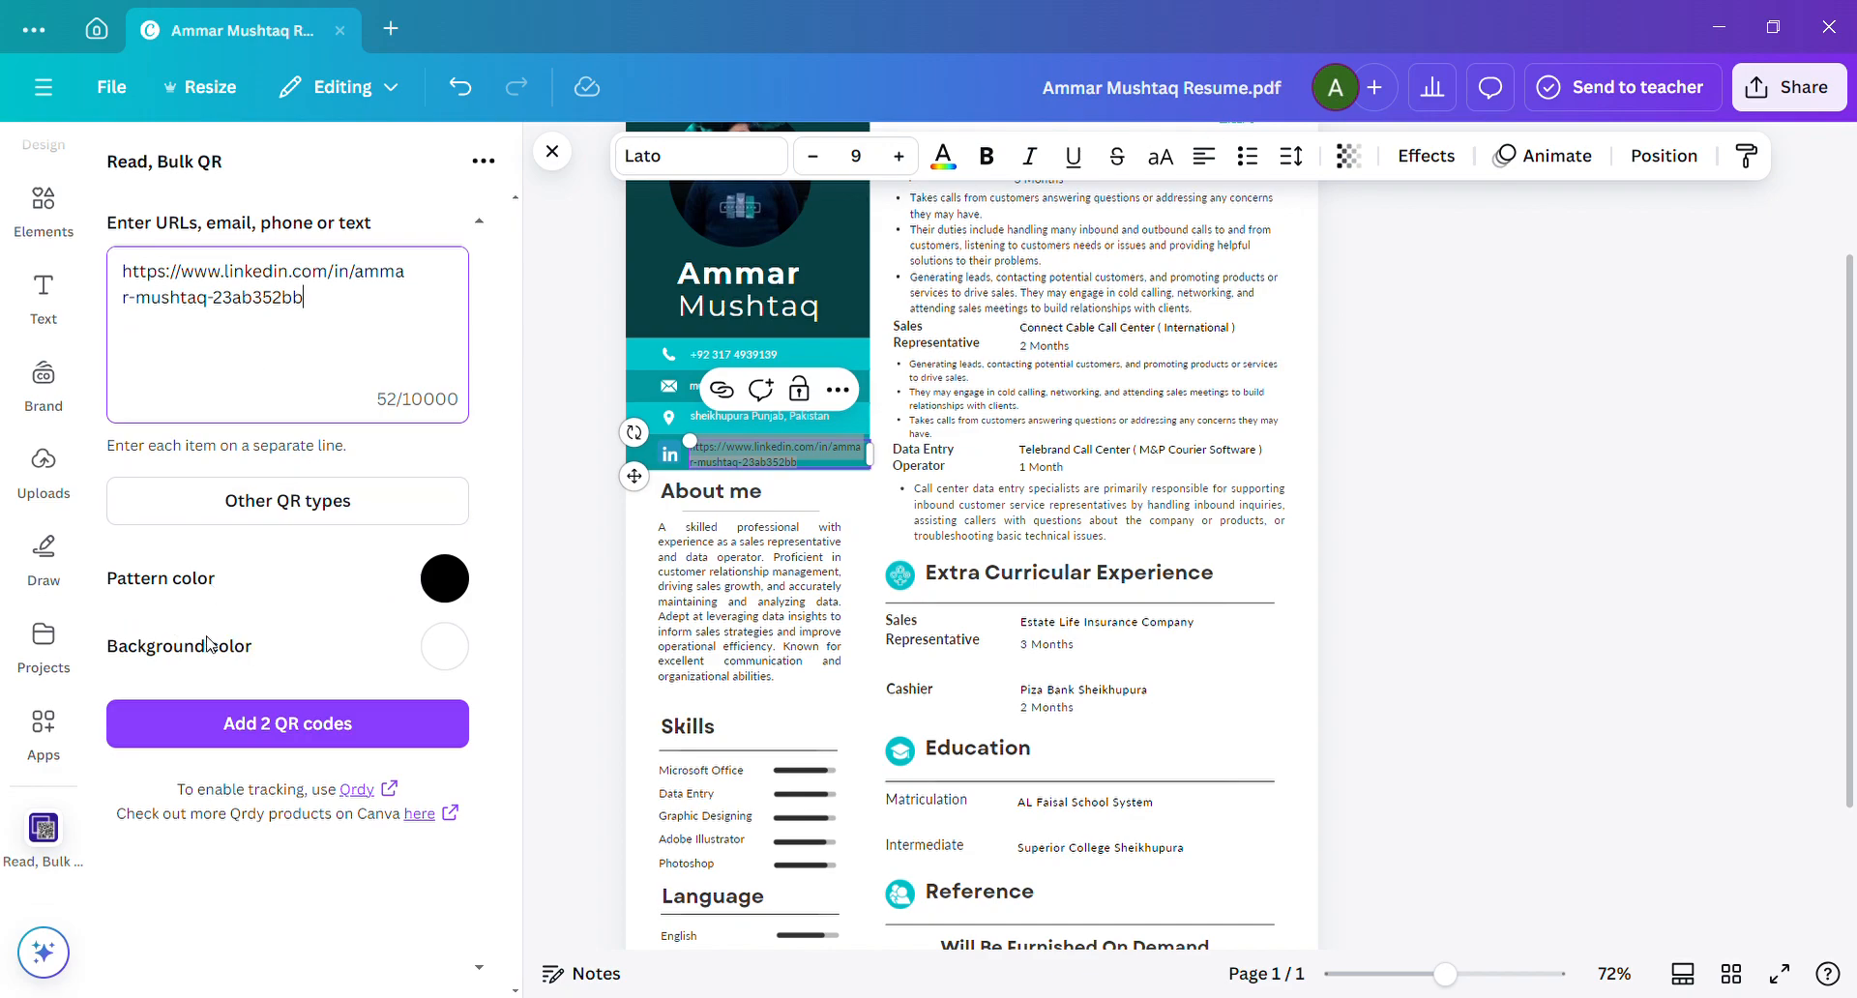
click(320, 722)
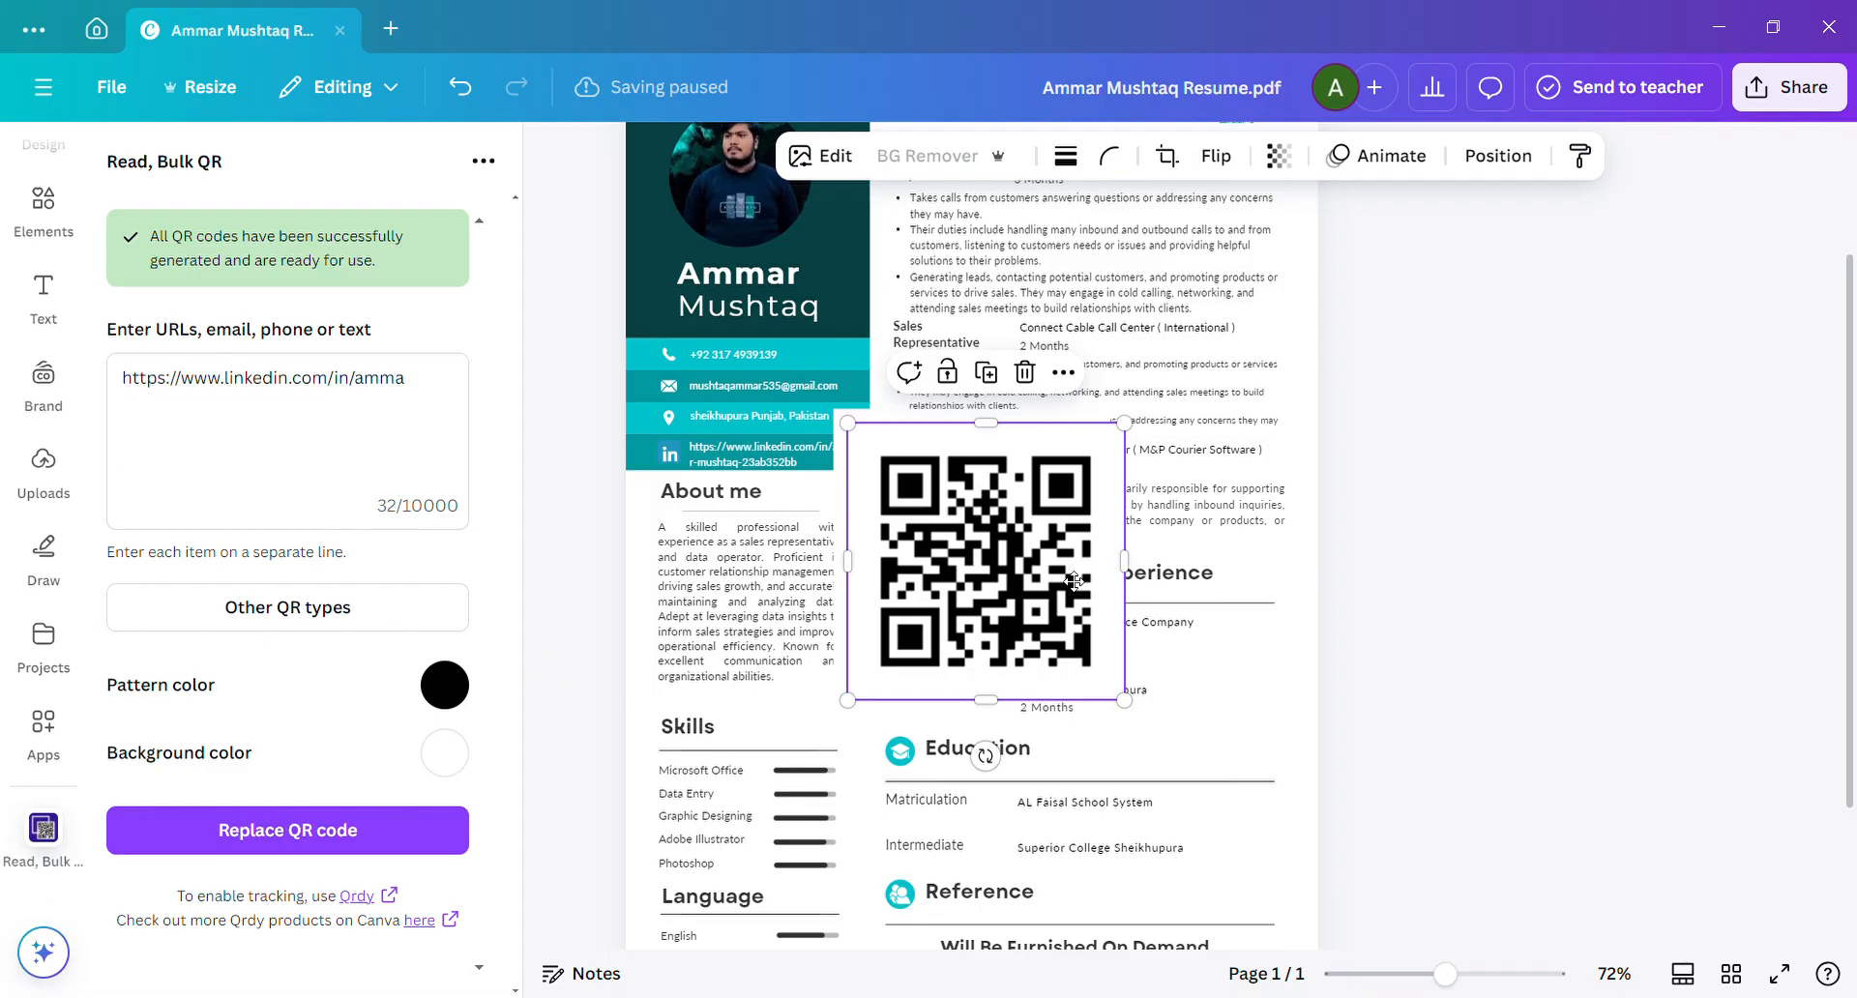
Move the QR code made from the URL's second line aside and delete it.
drag(975, 560, 1149, 602)
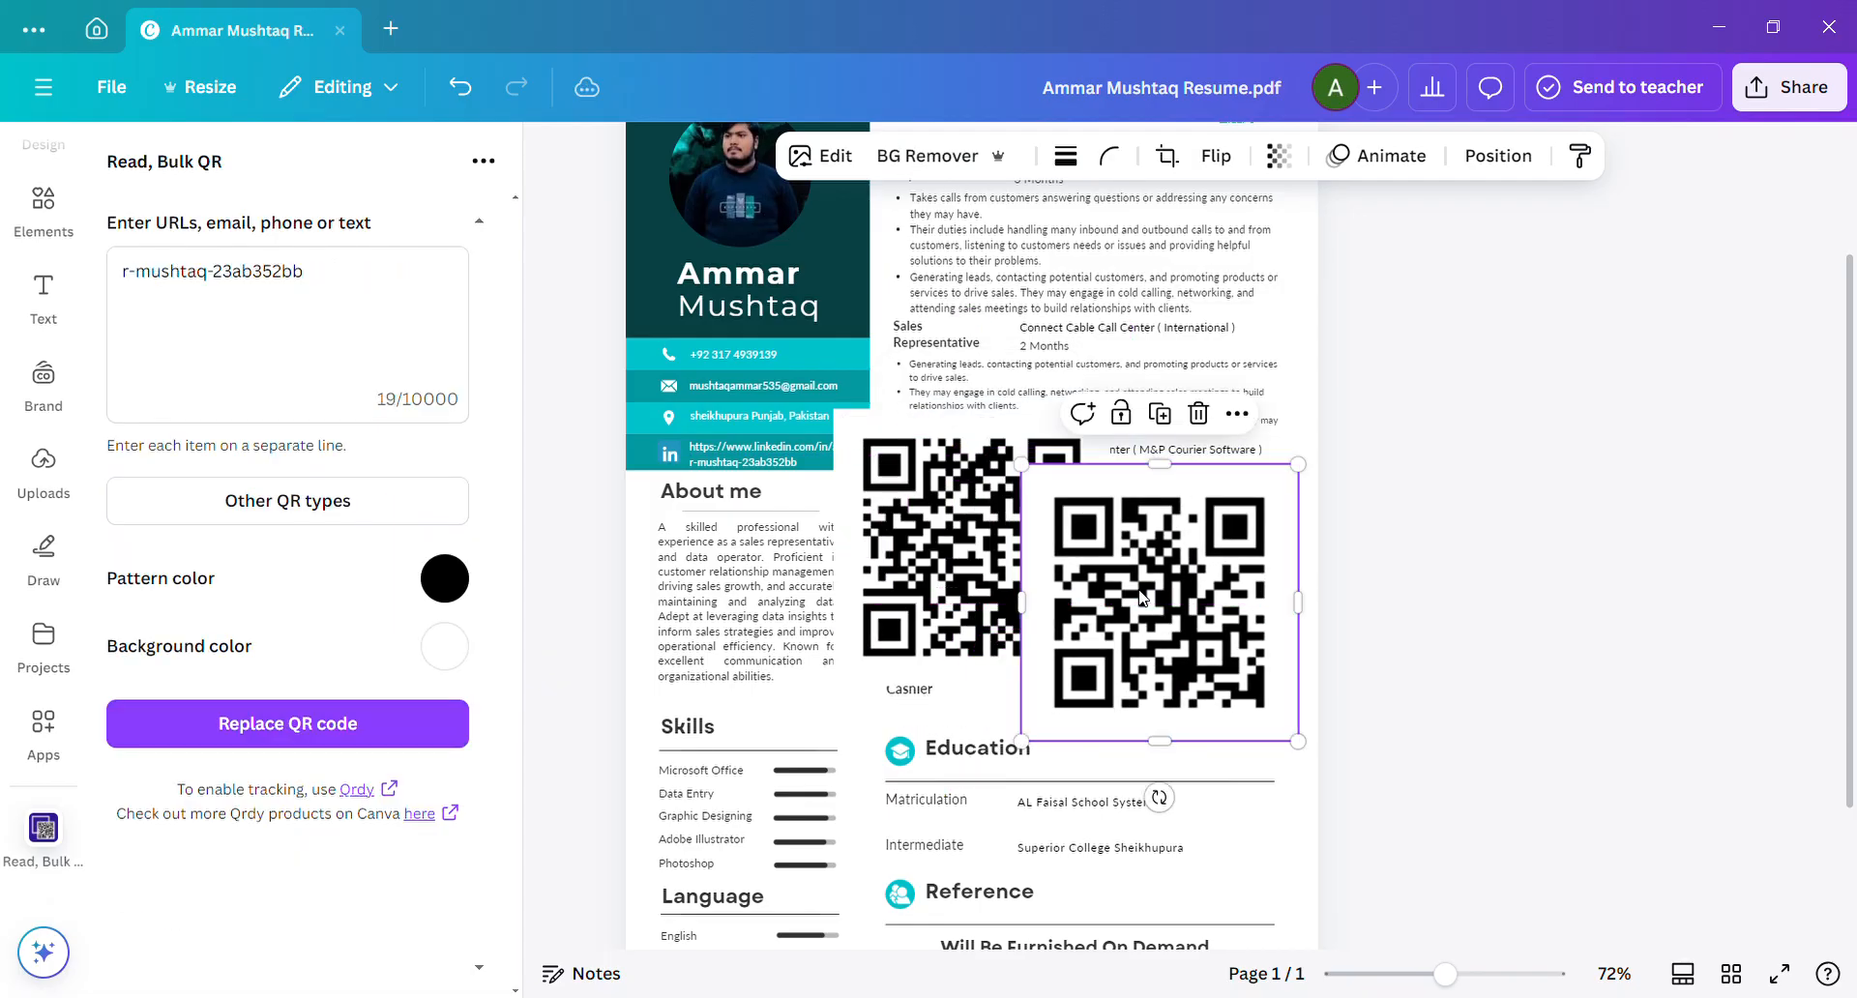
click(1199, 413)
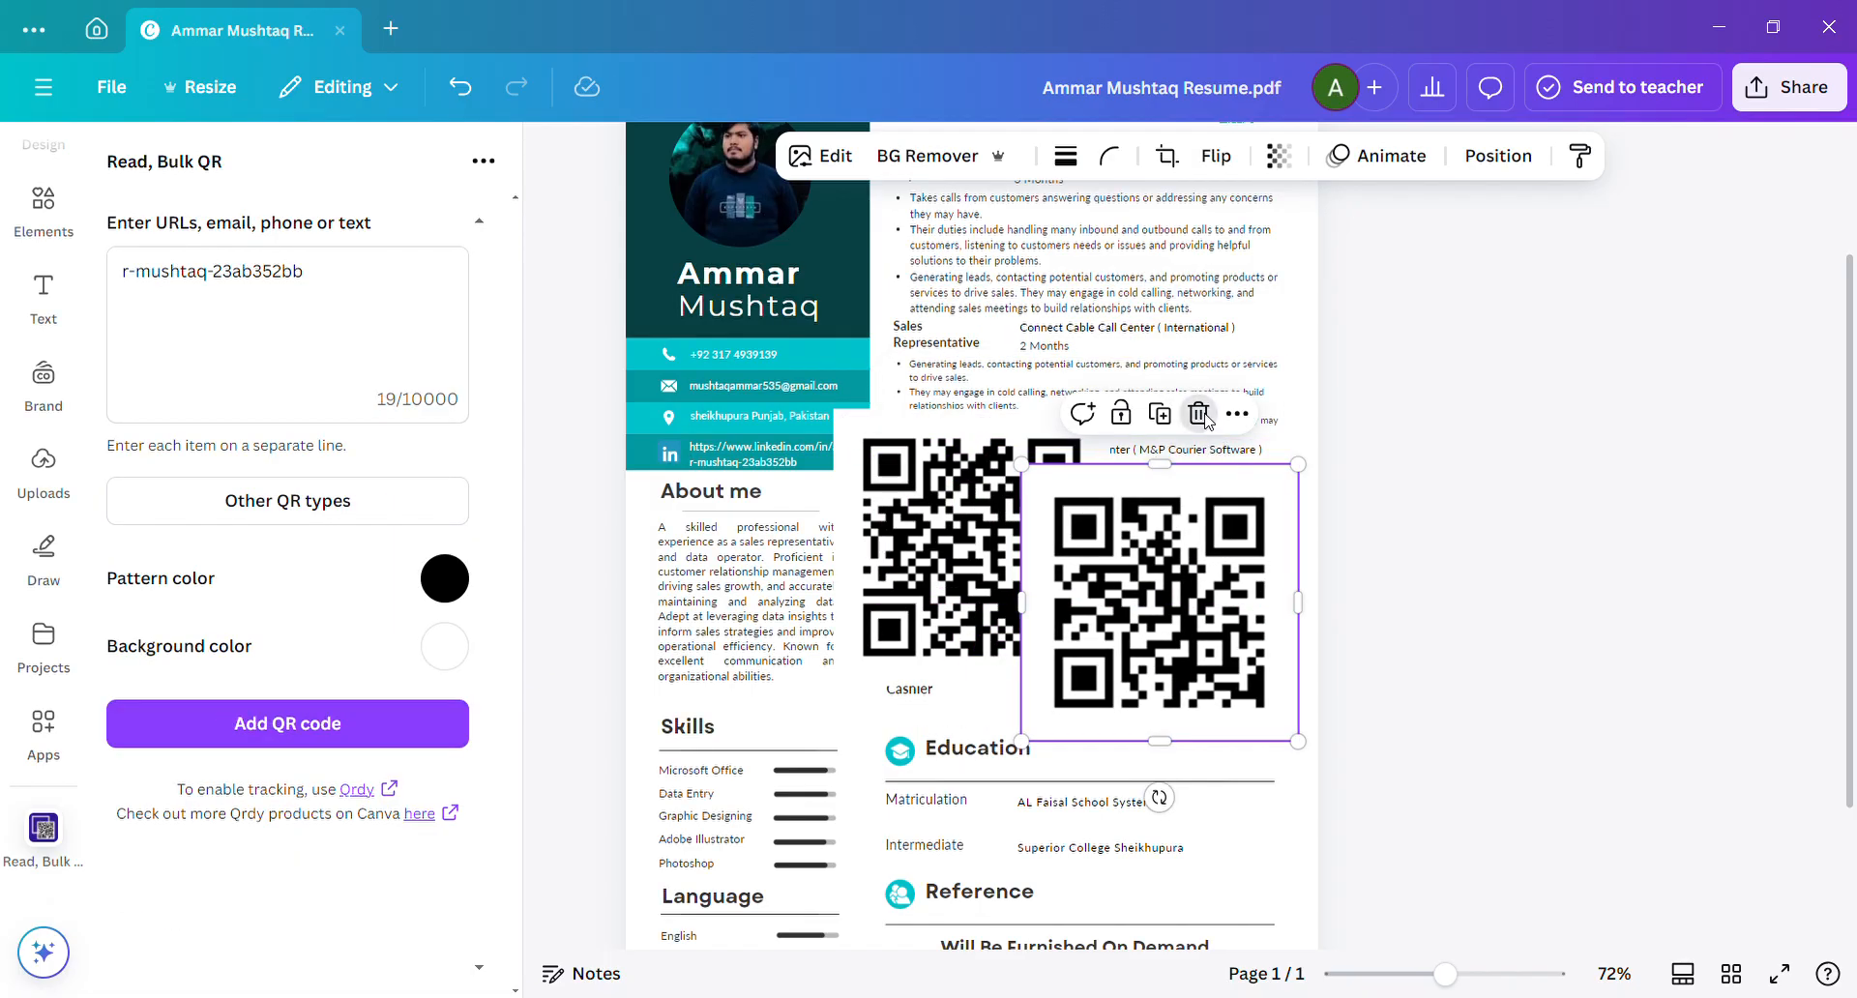
Resize the remaining black QR code to a small square over the work experience text.
click(1024, 511)
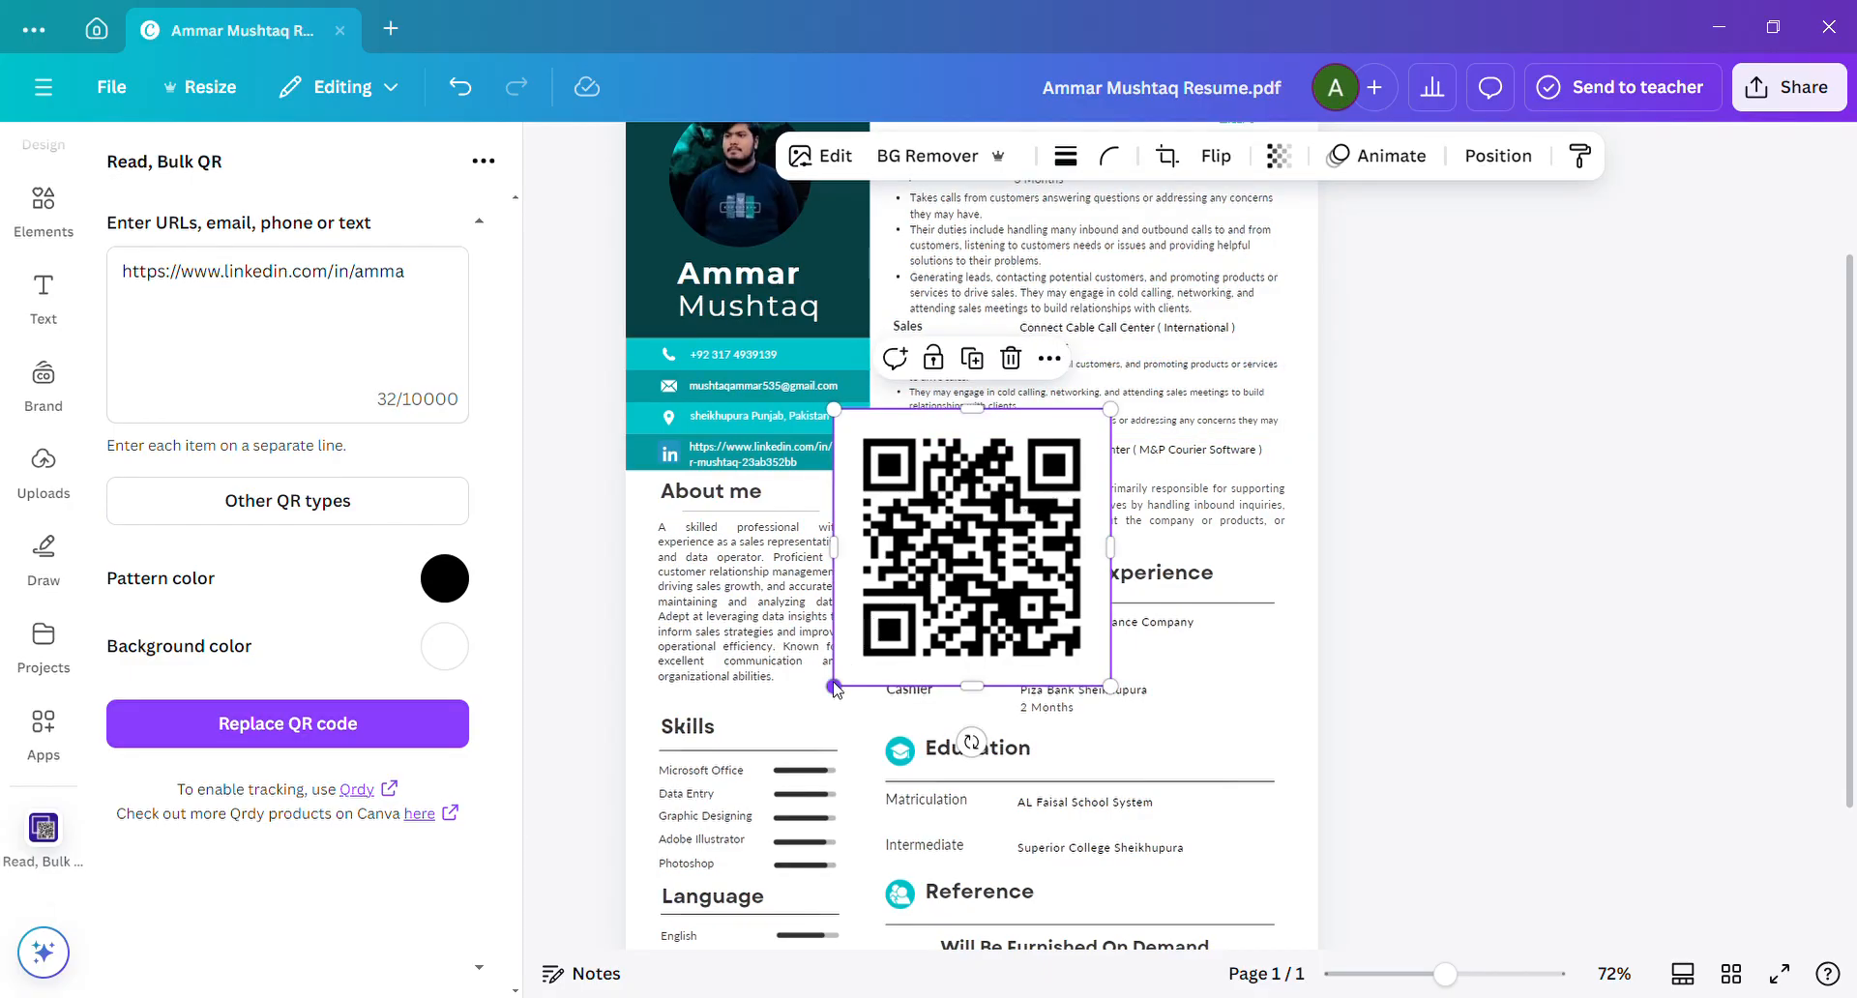
drag(794, 752, 643, 891)
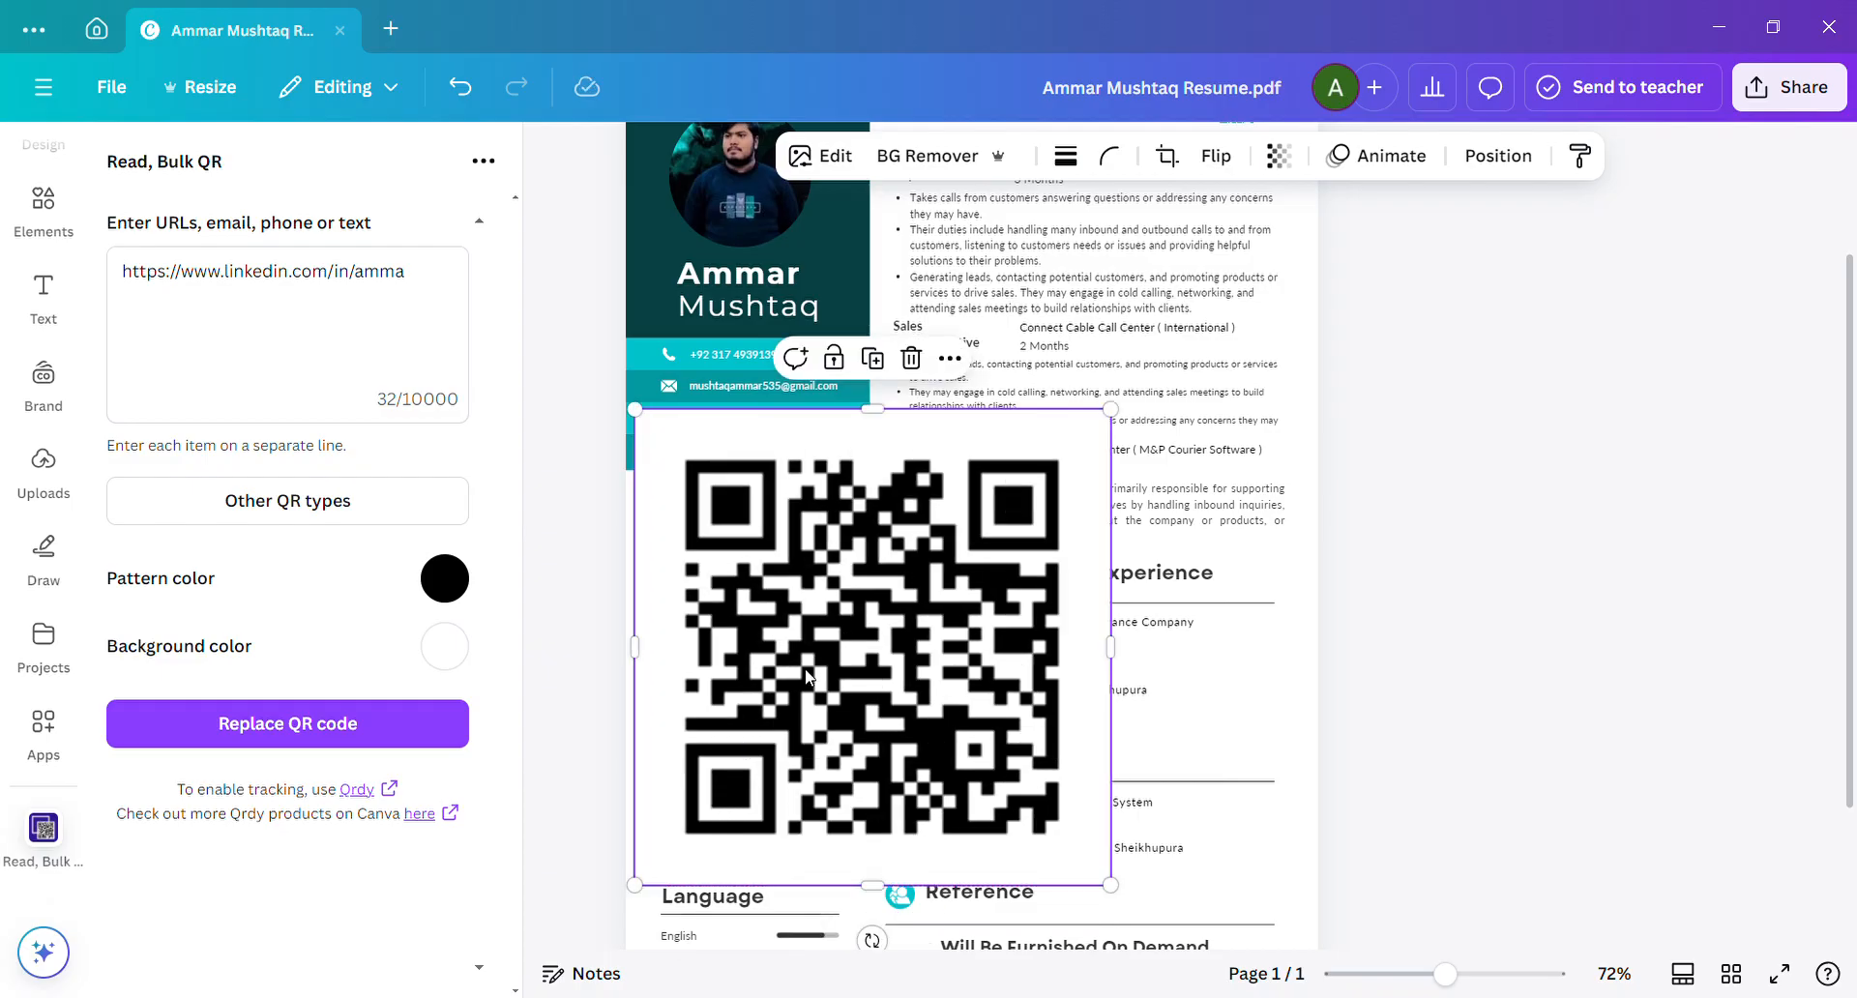
drag(935, 607, 936, 549)
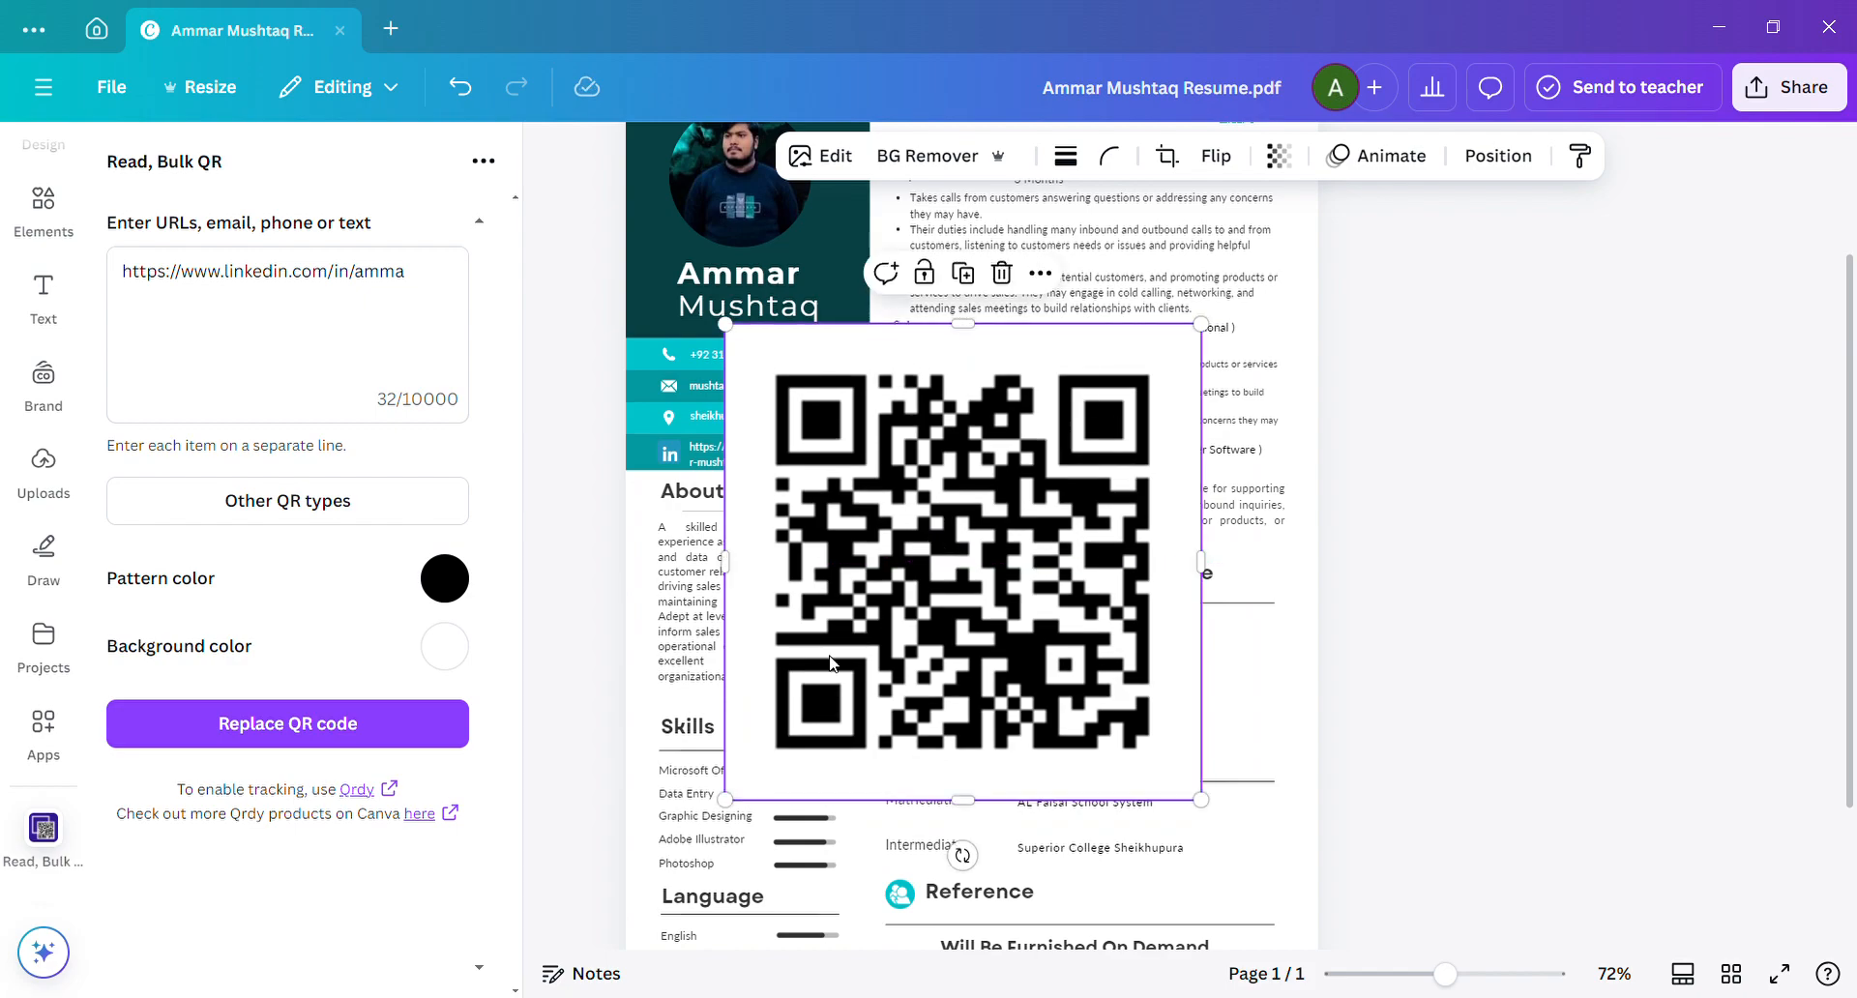
drag(746, 796, 1186, 419)
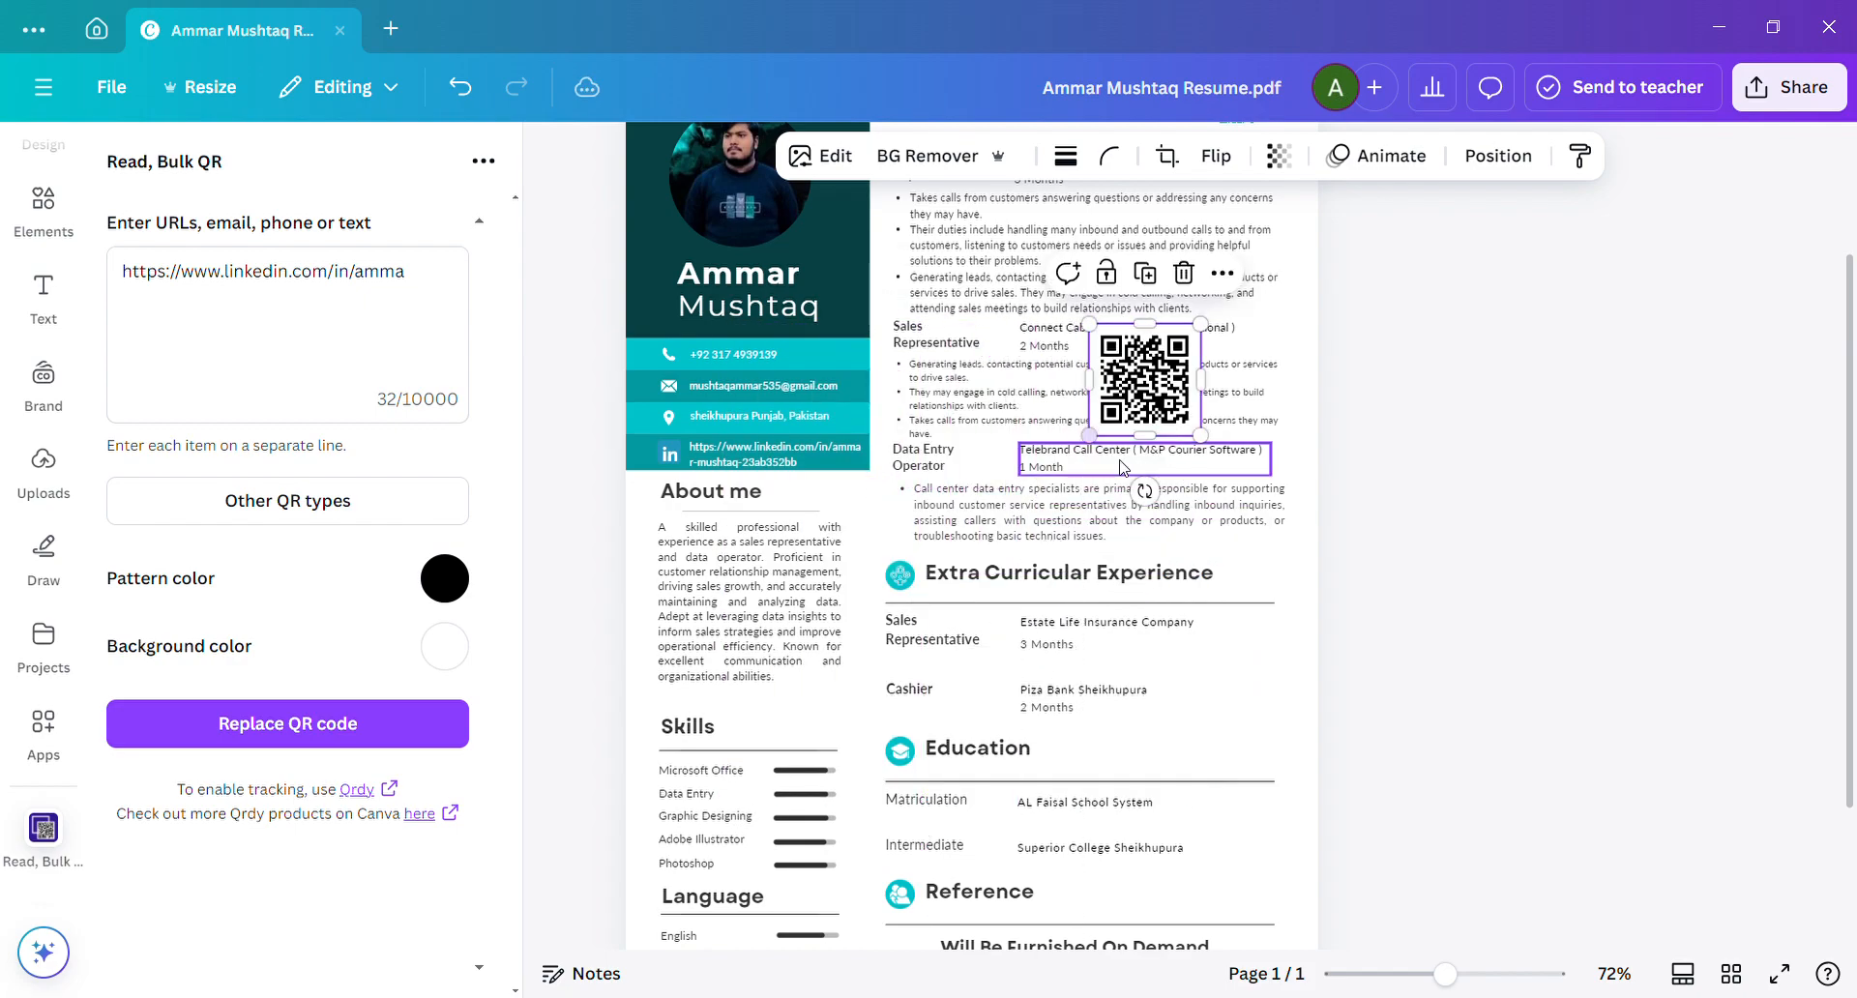
Move the black QR code between the "Working Experience" heading and the teal QR code, shrinking it to about the teal code's size.
click(1848, 237)
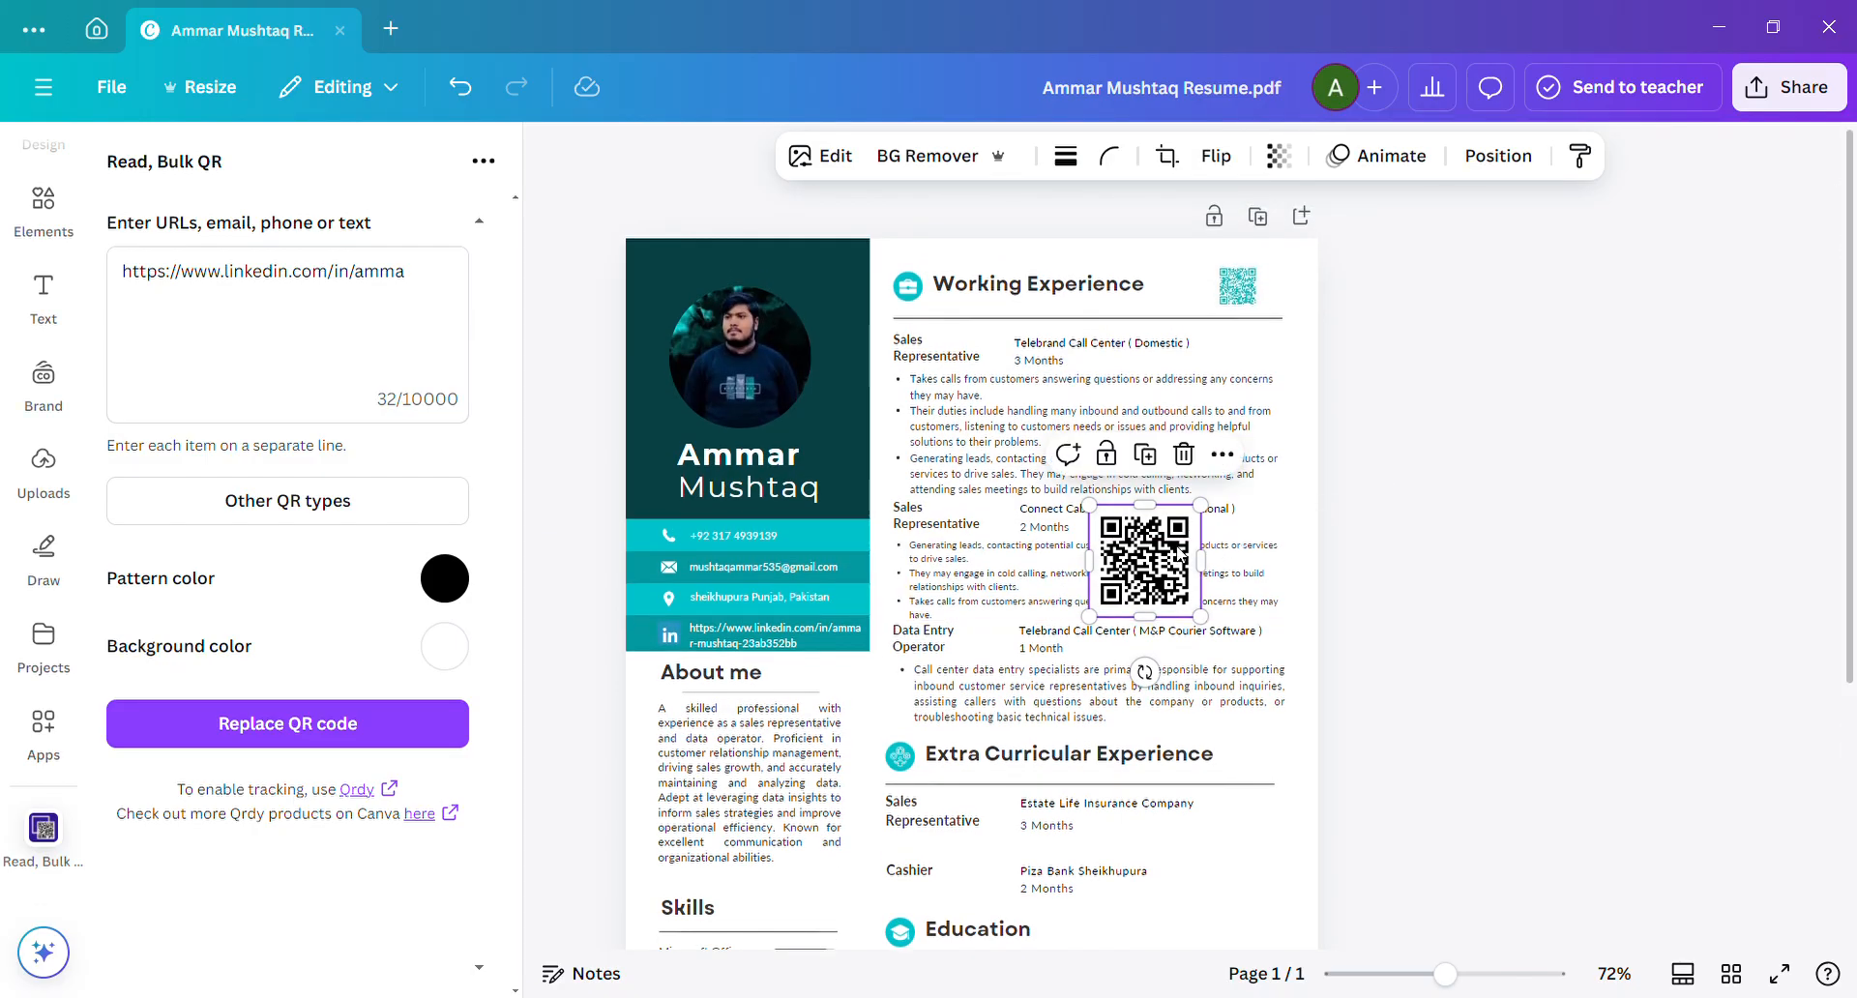
drag(1151, 520, 1184, 296)
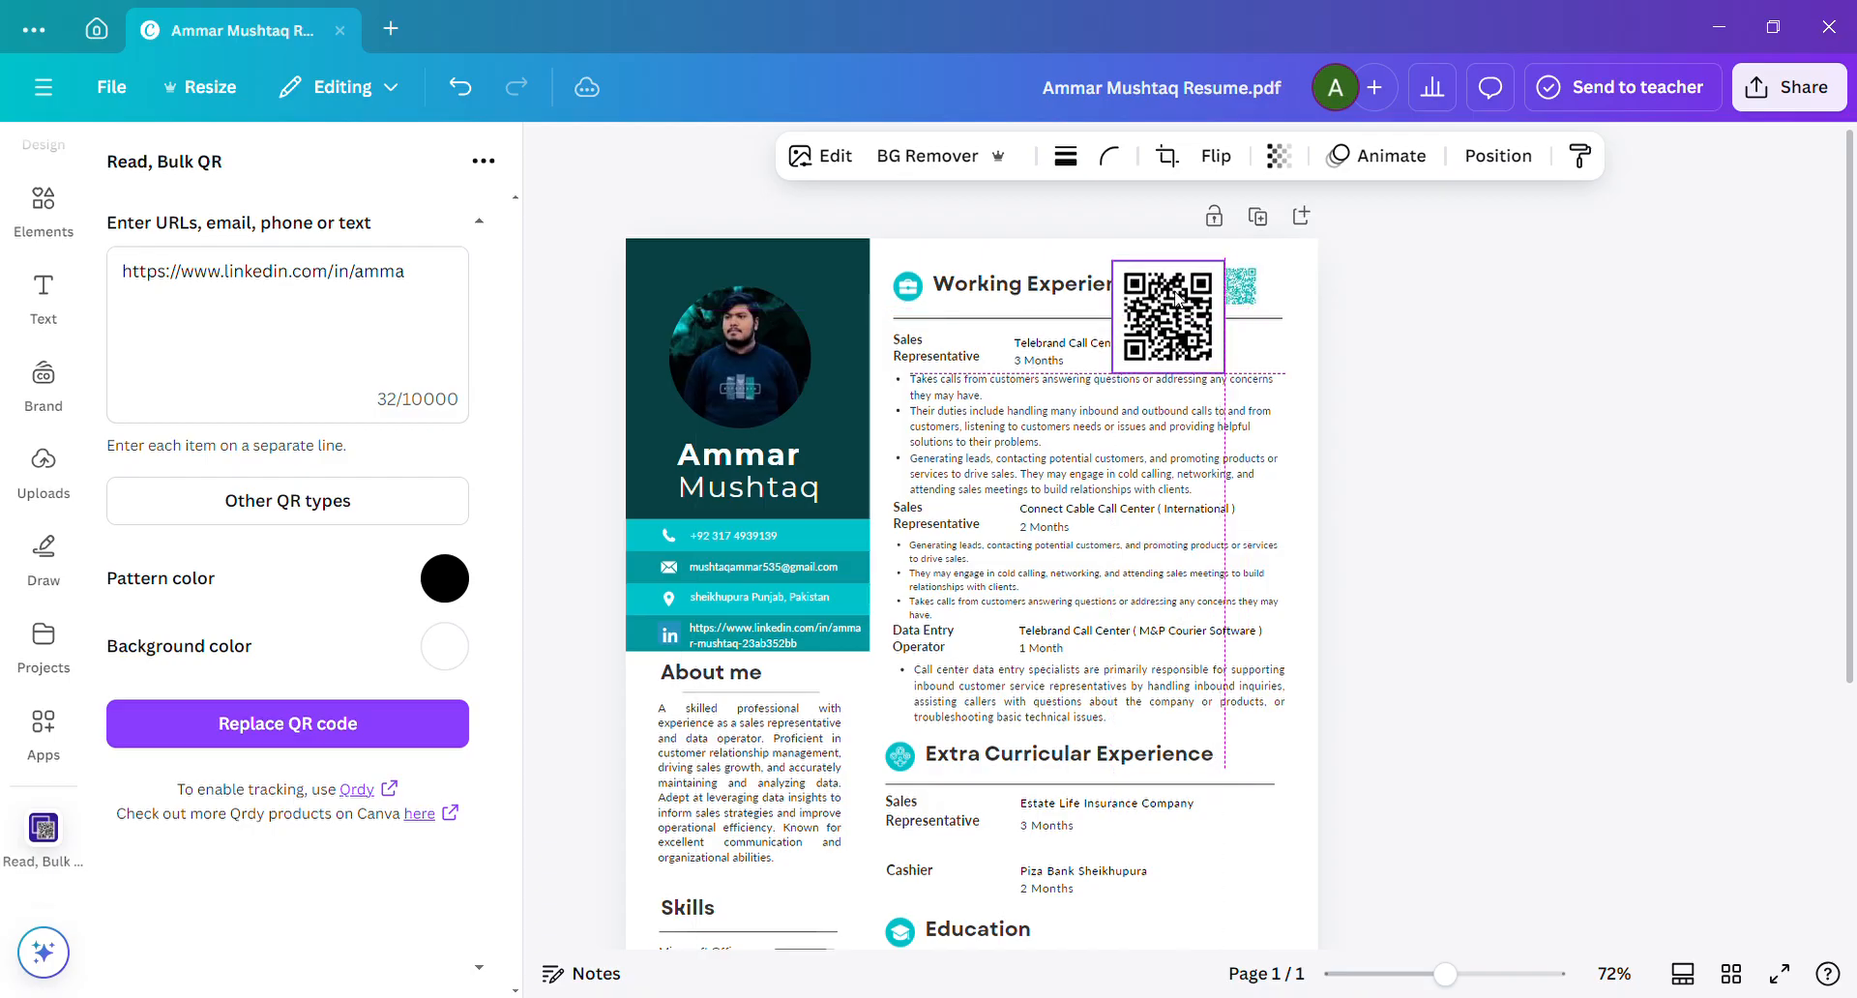
drag(1113, 373, 1202, 306)
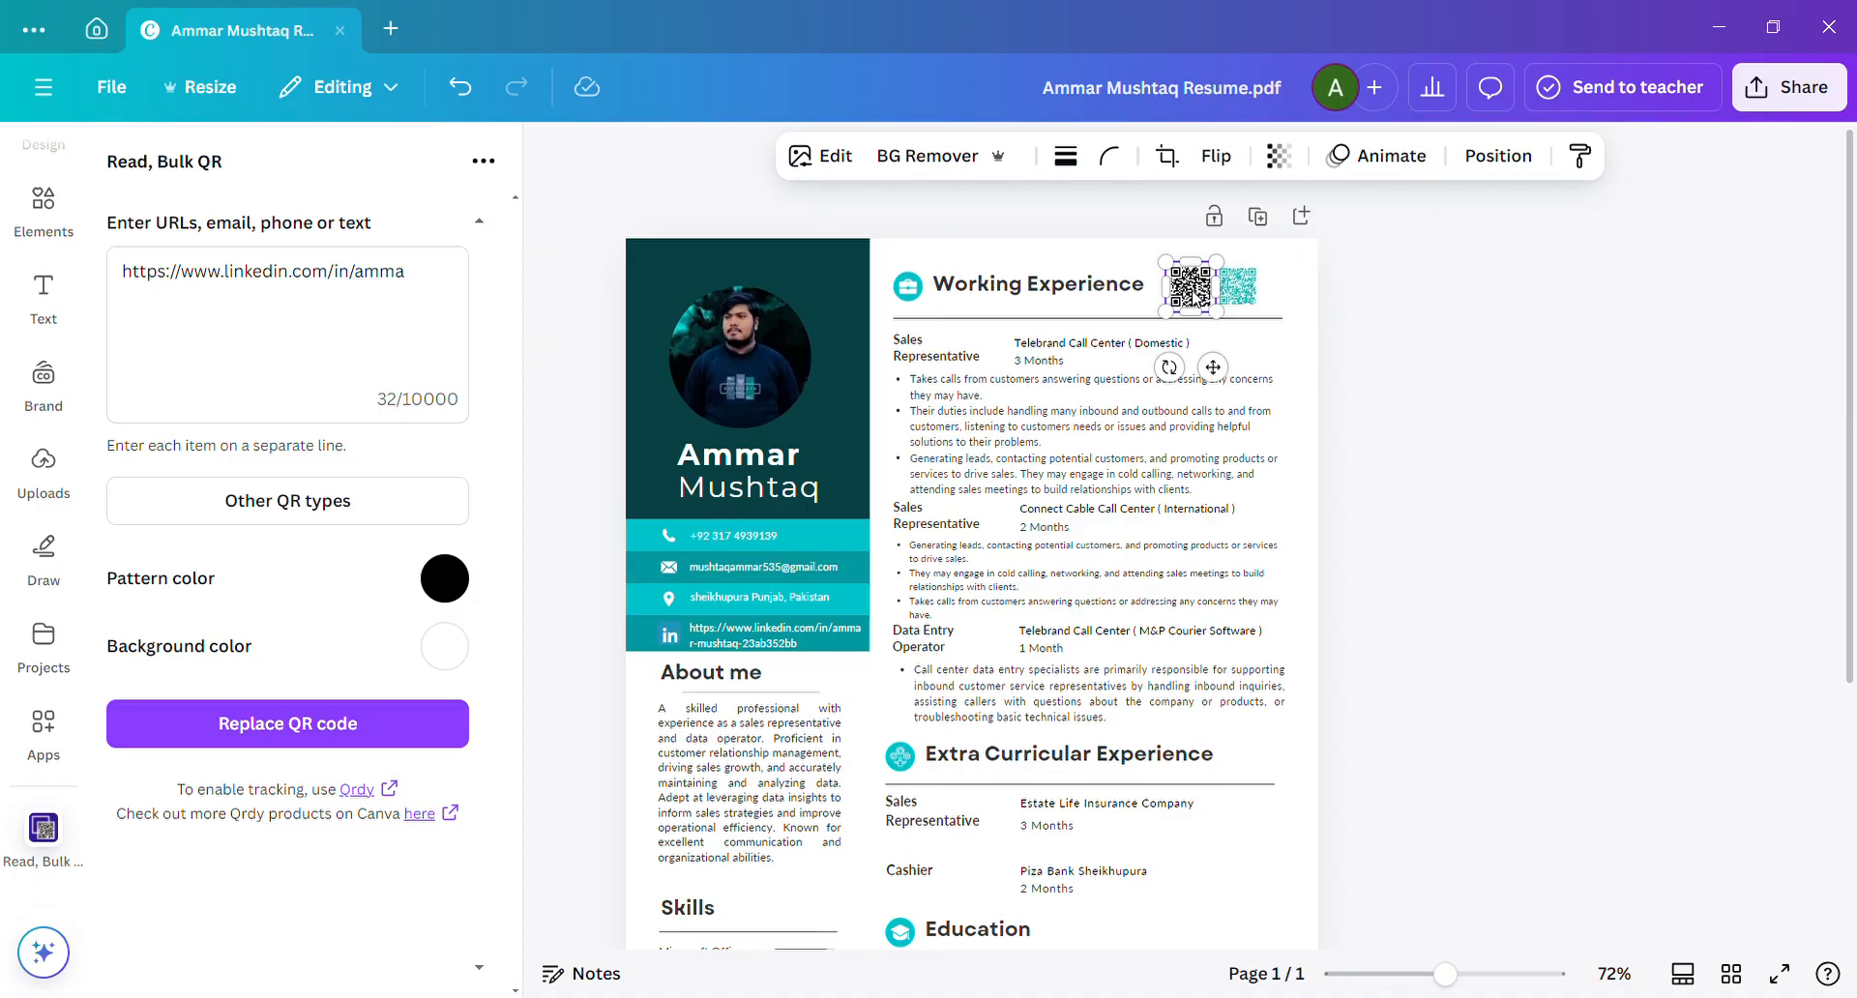
click(1637, 692)
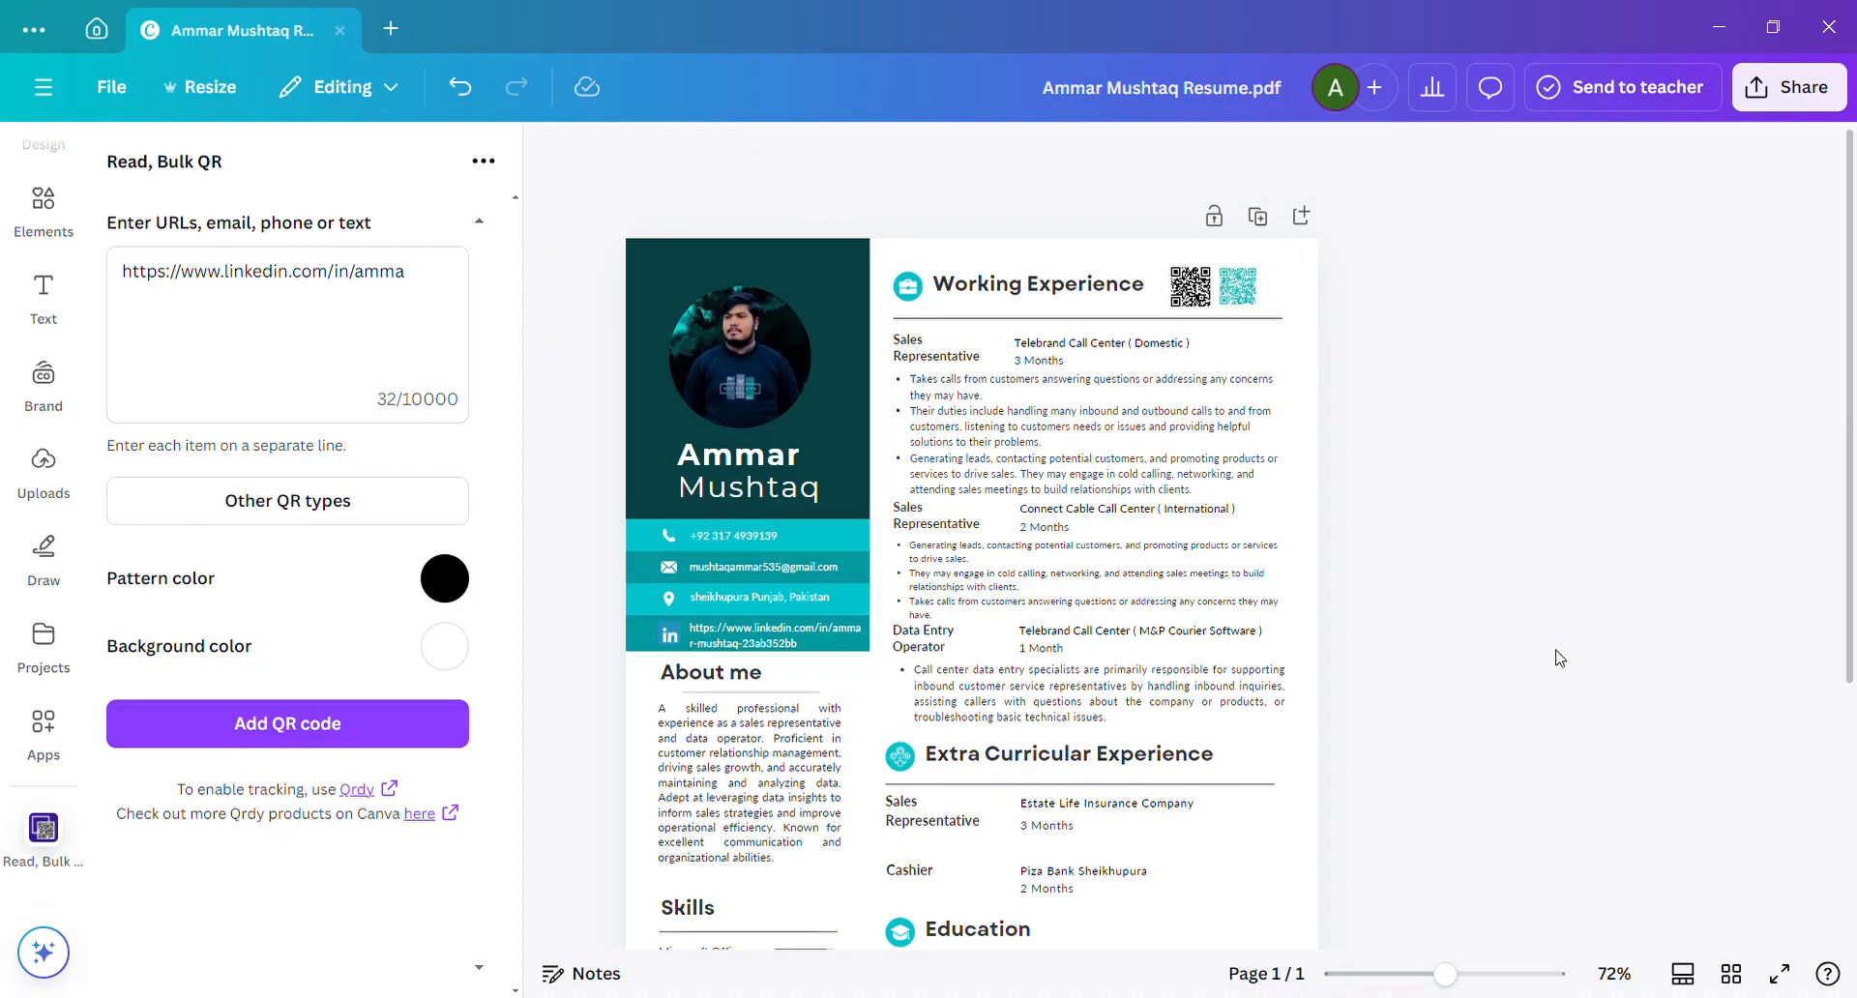
Delete the black QR code beside the teal one next to the "Working Experience" heading.
click(1200, 303)
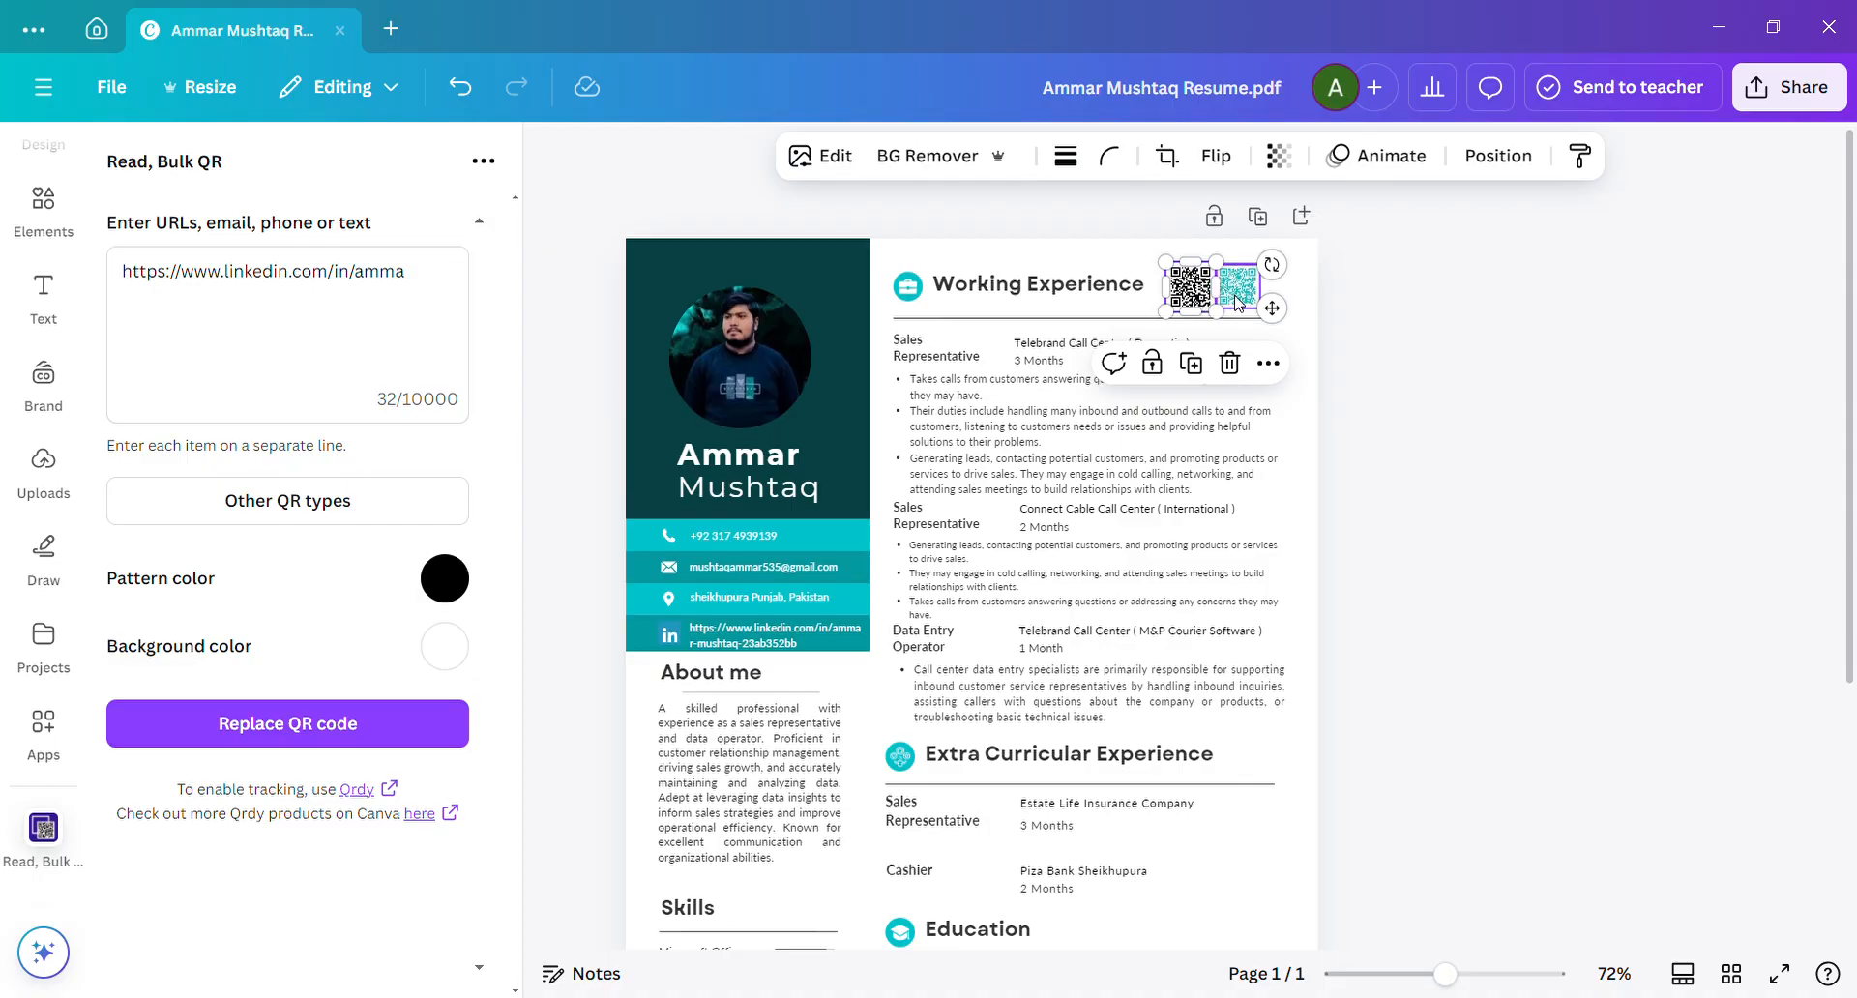
click(1237, 302)
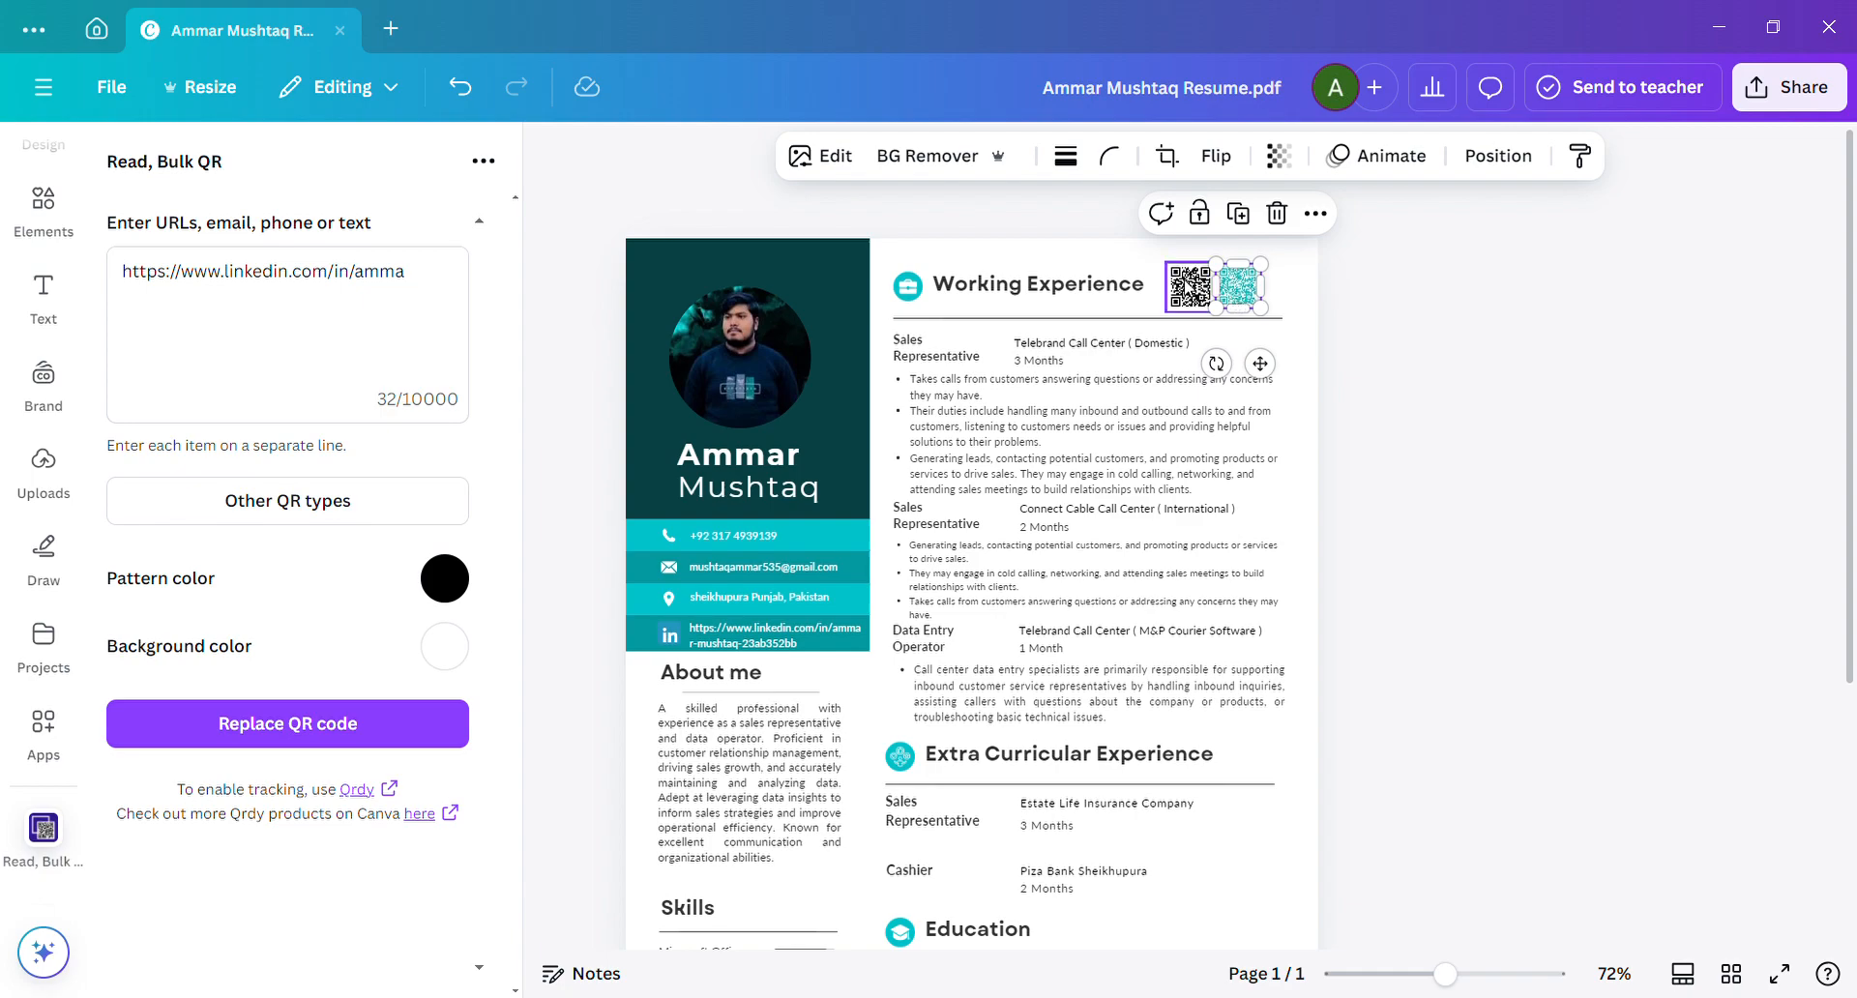
click(1192, 289)
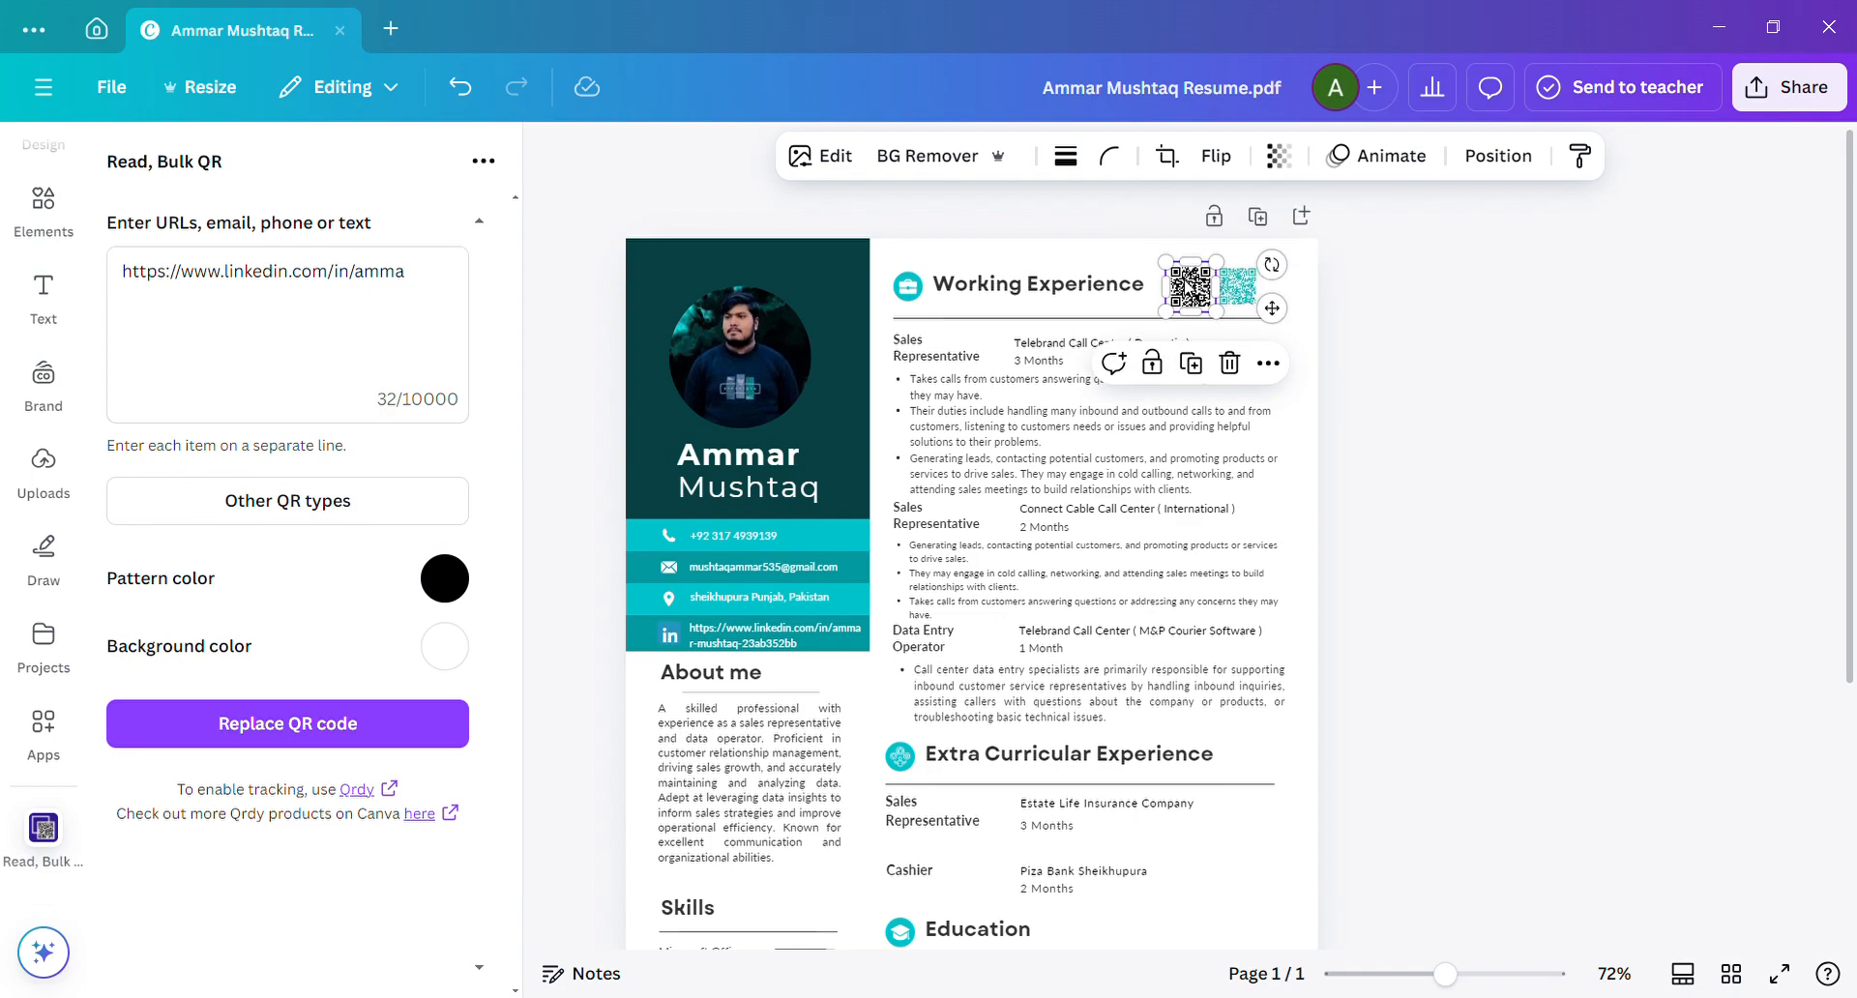
click(1230, 363)
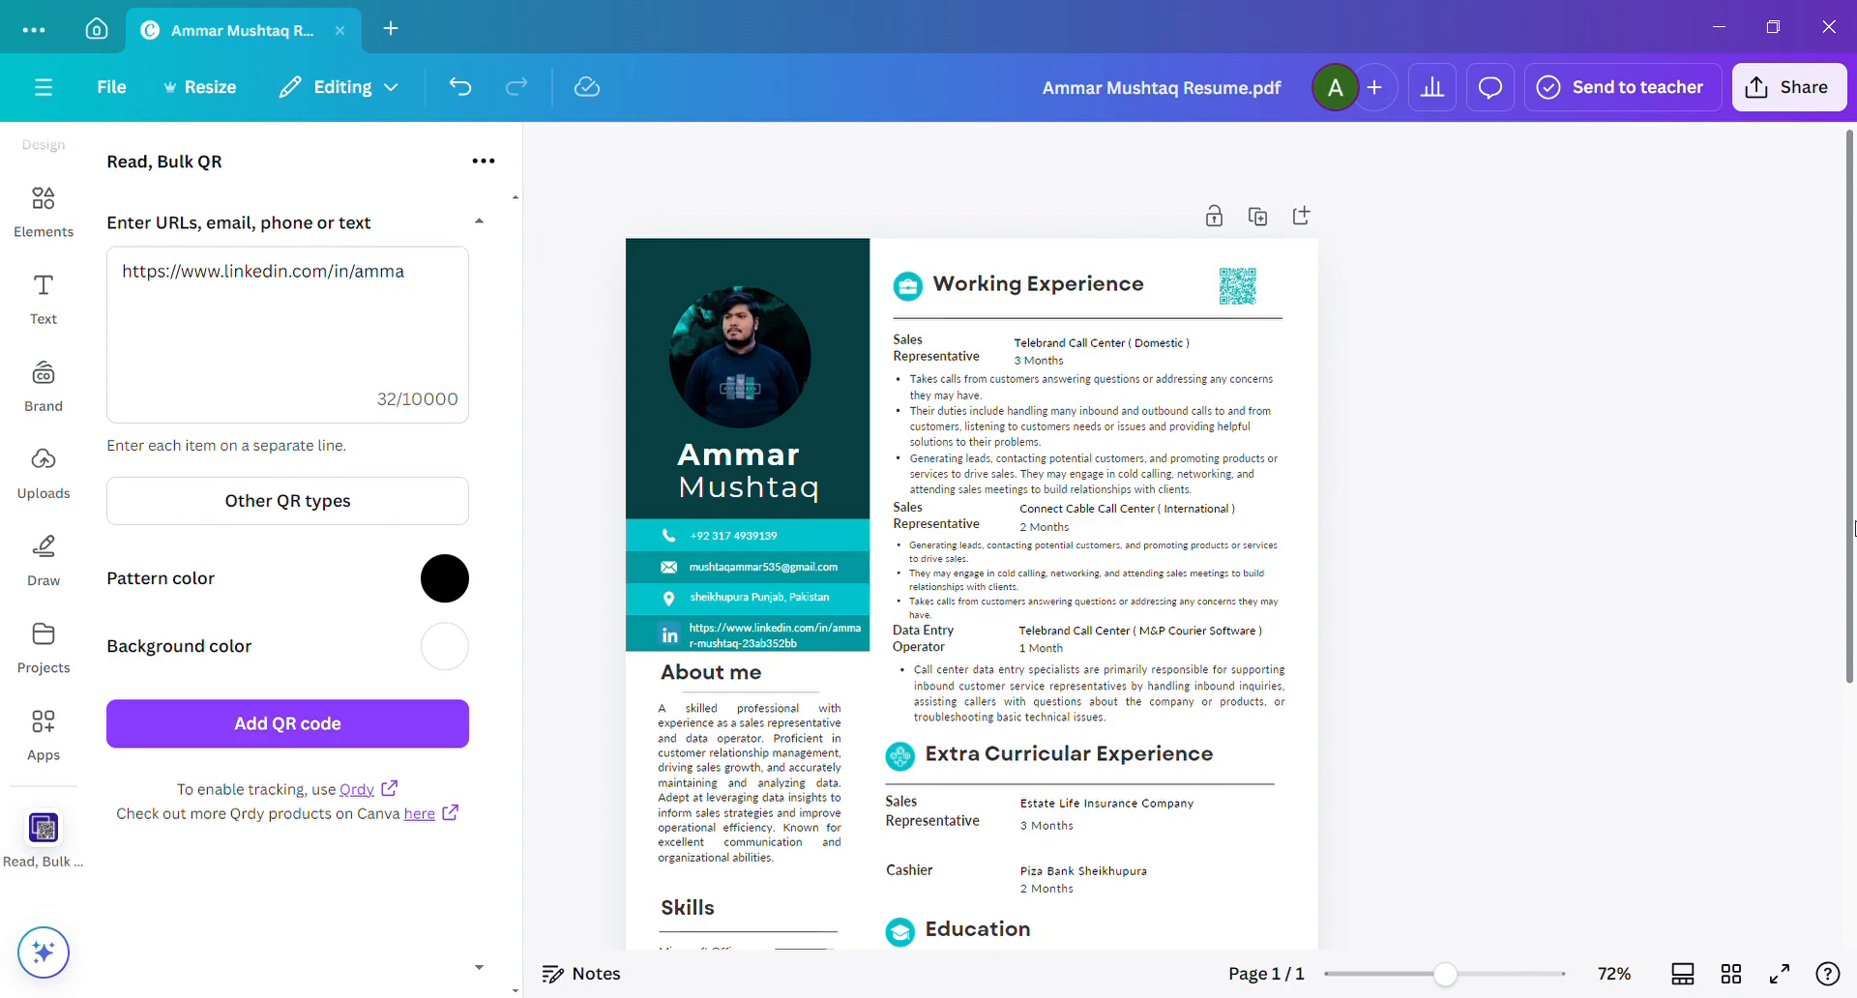
Replace the "About me" heading with "Summary".
scroll(1854, 527, down, 2)
scroll(1853, 621, down, 2)
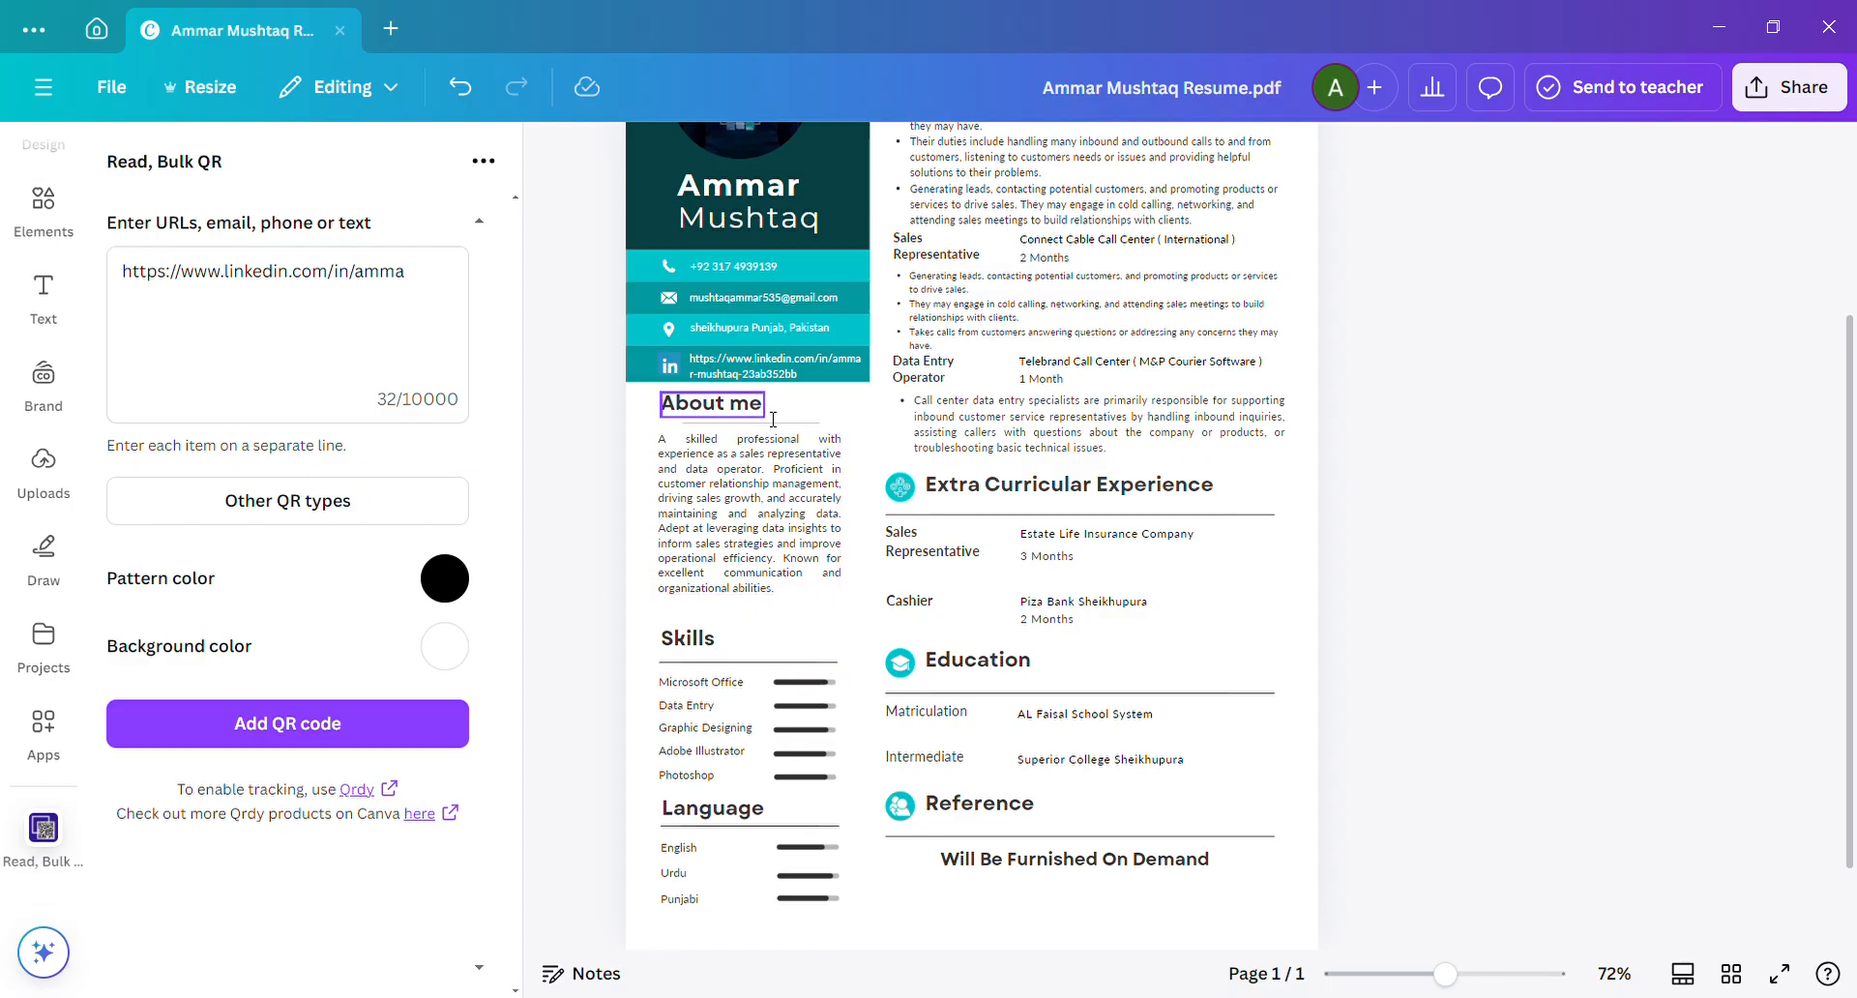
double_click(769, 418)
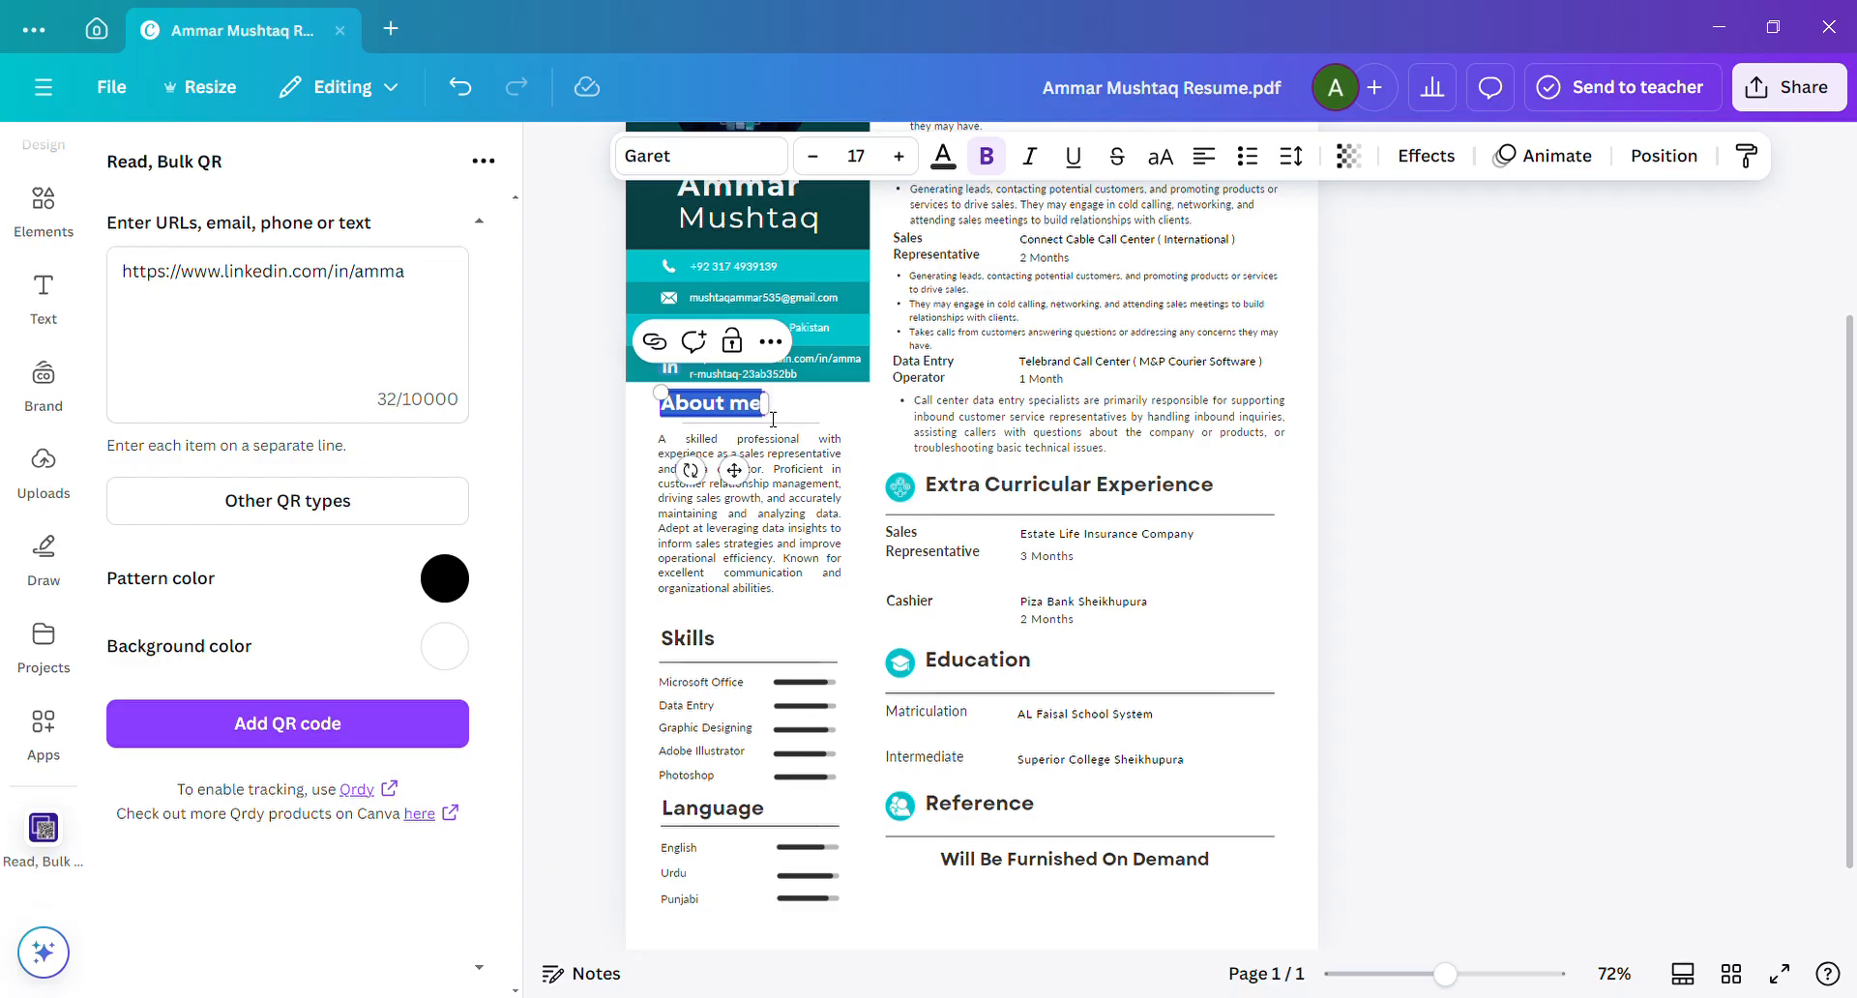
text(Summary)
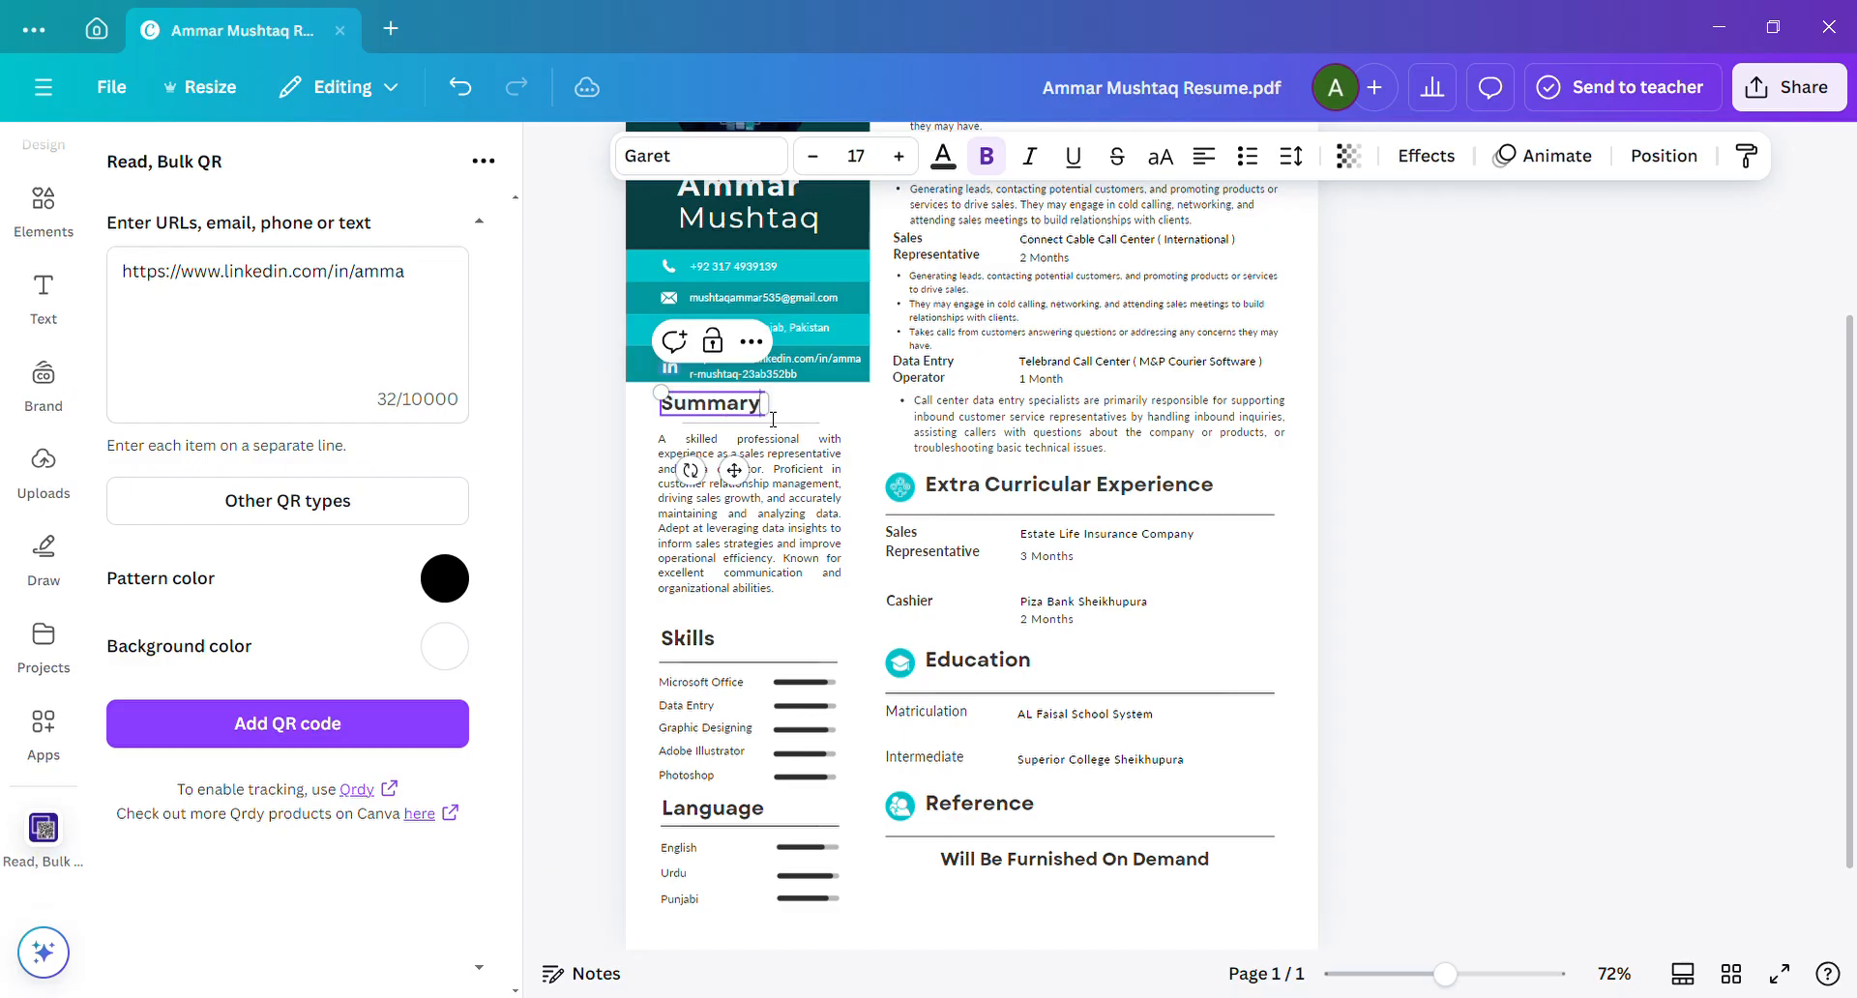
click(779, 483)
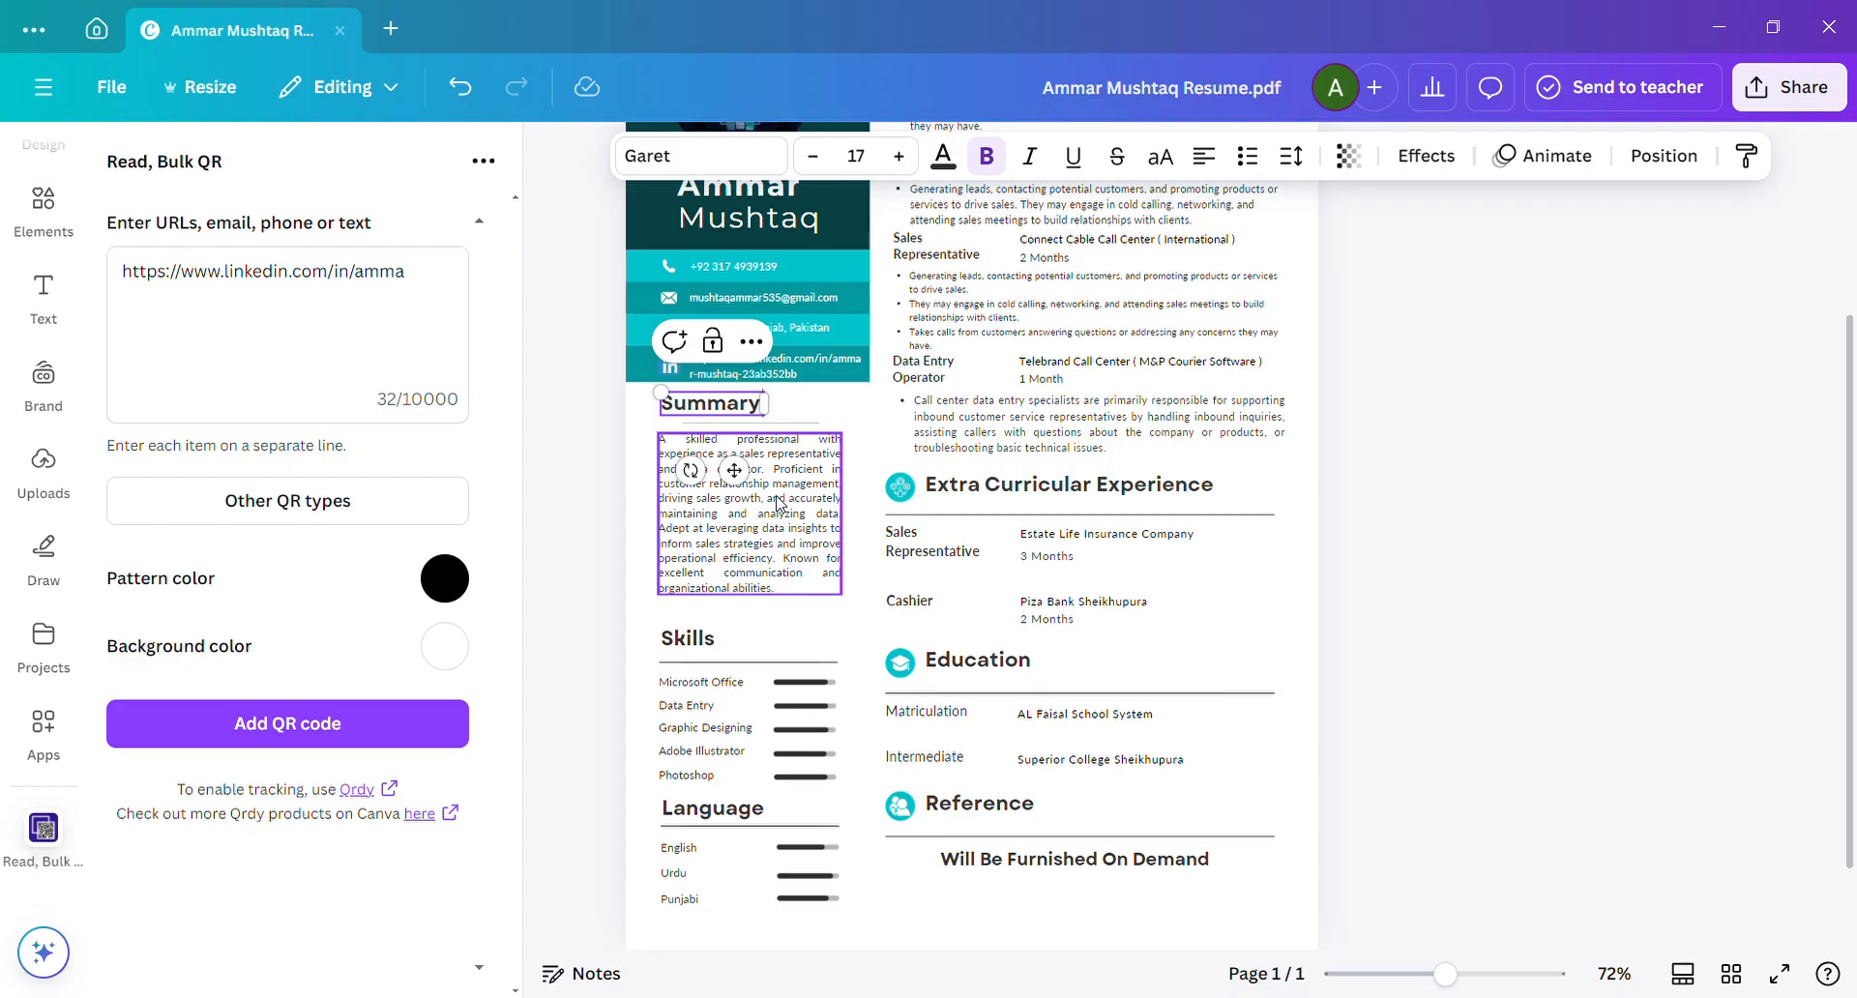
click(569, 457)
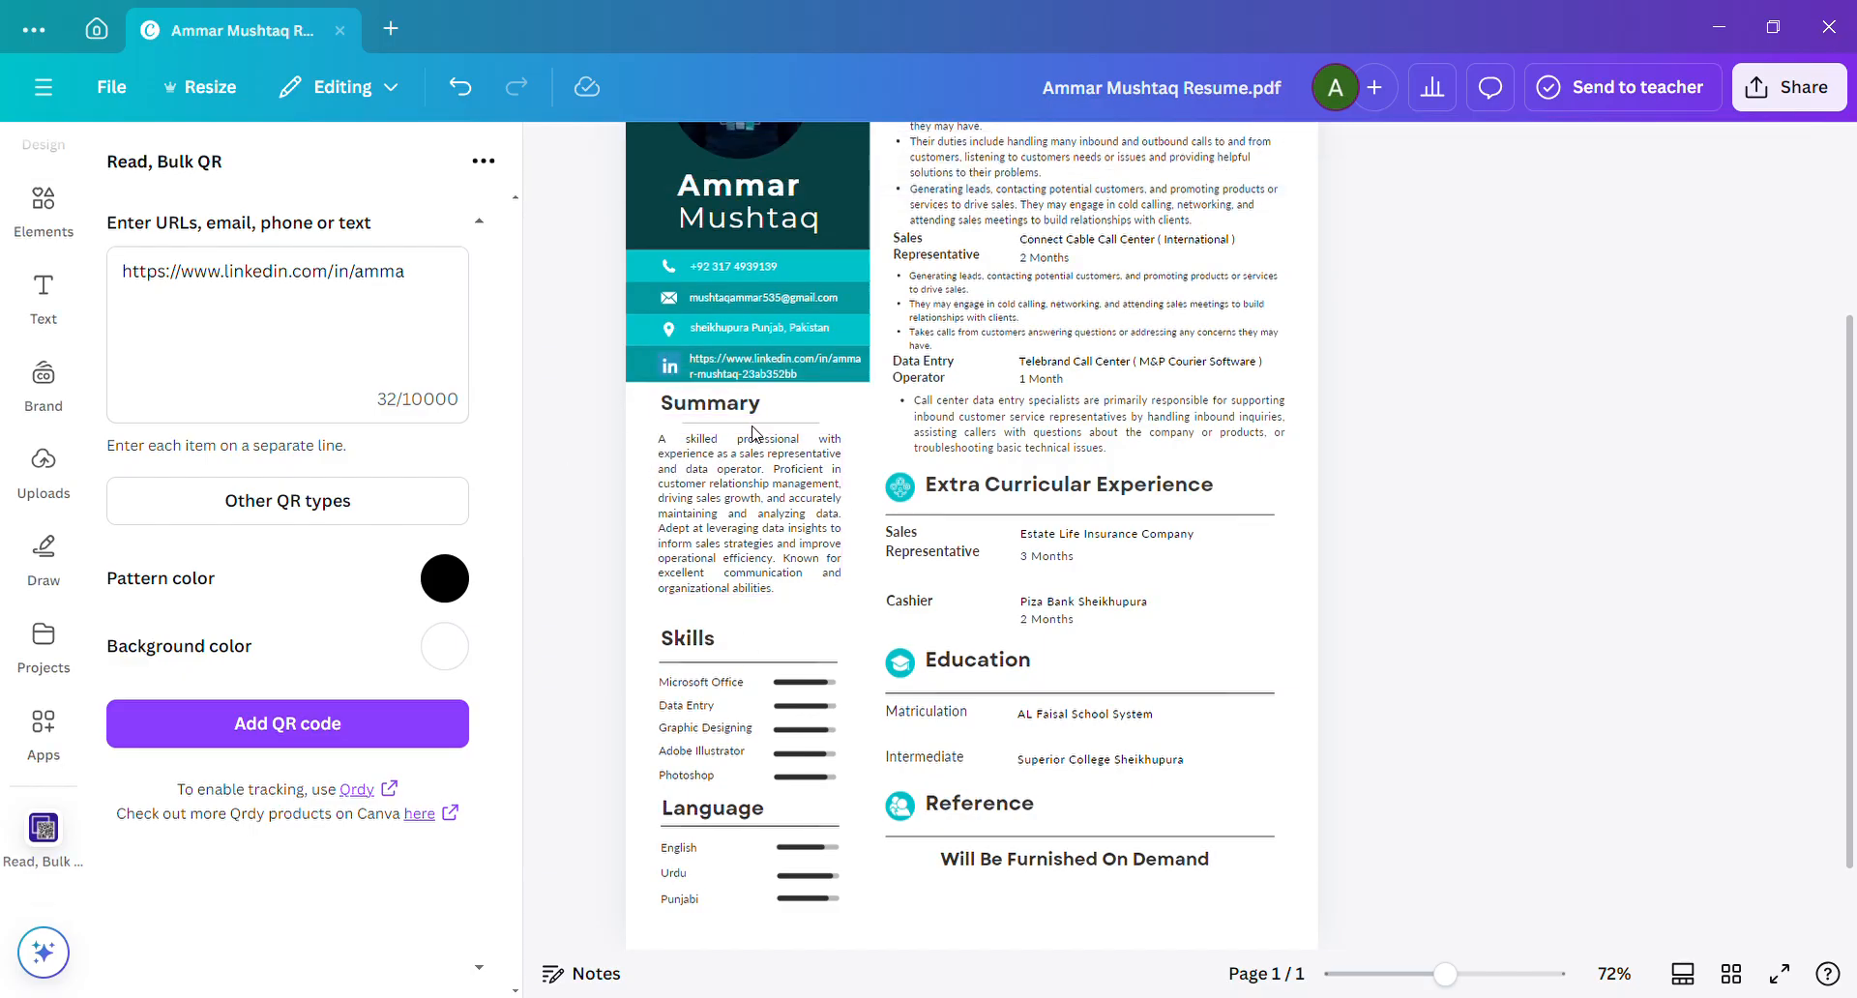
Close the resume design and search the templates for "cover letter".
click(340, 33)
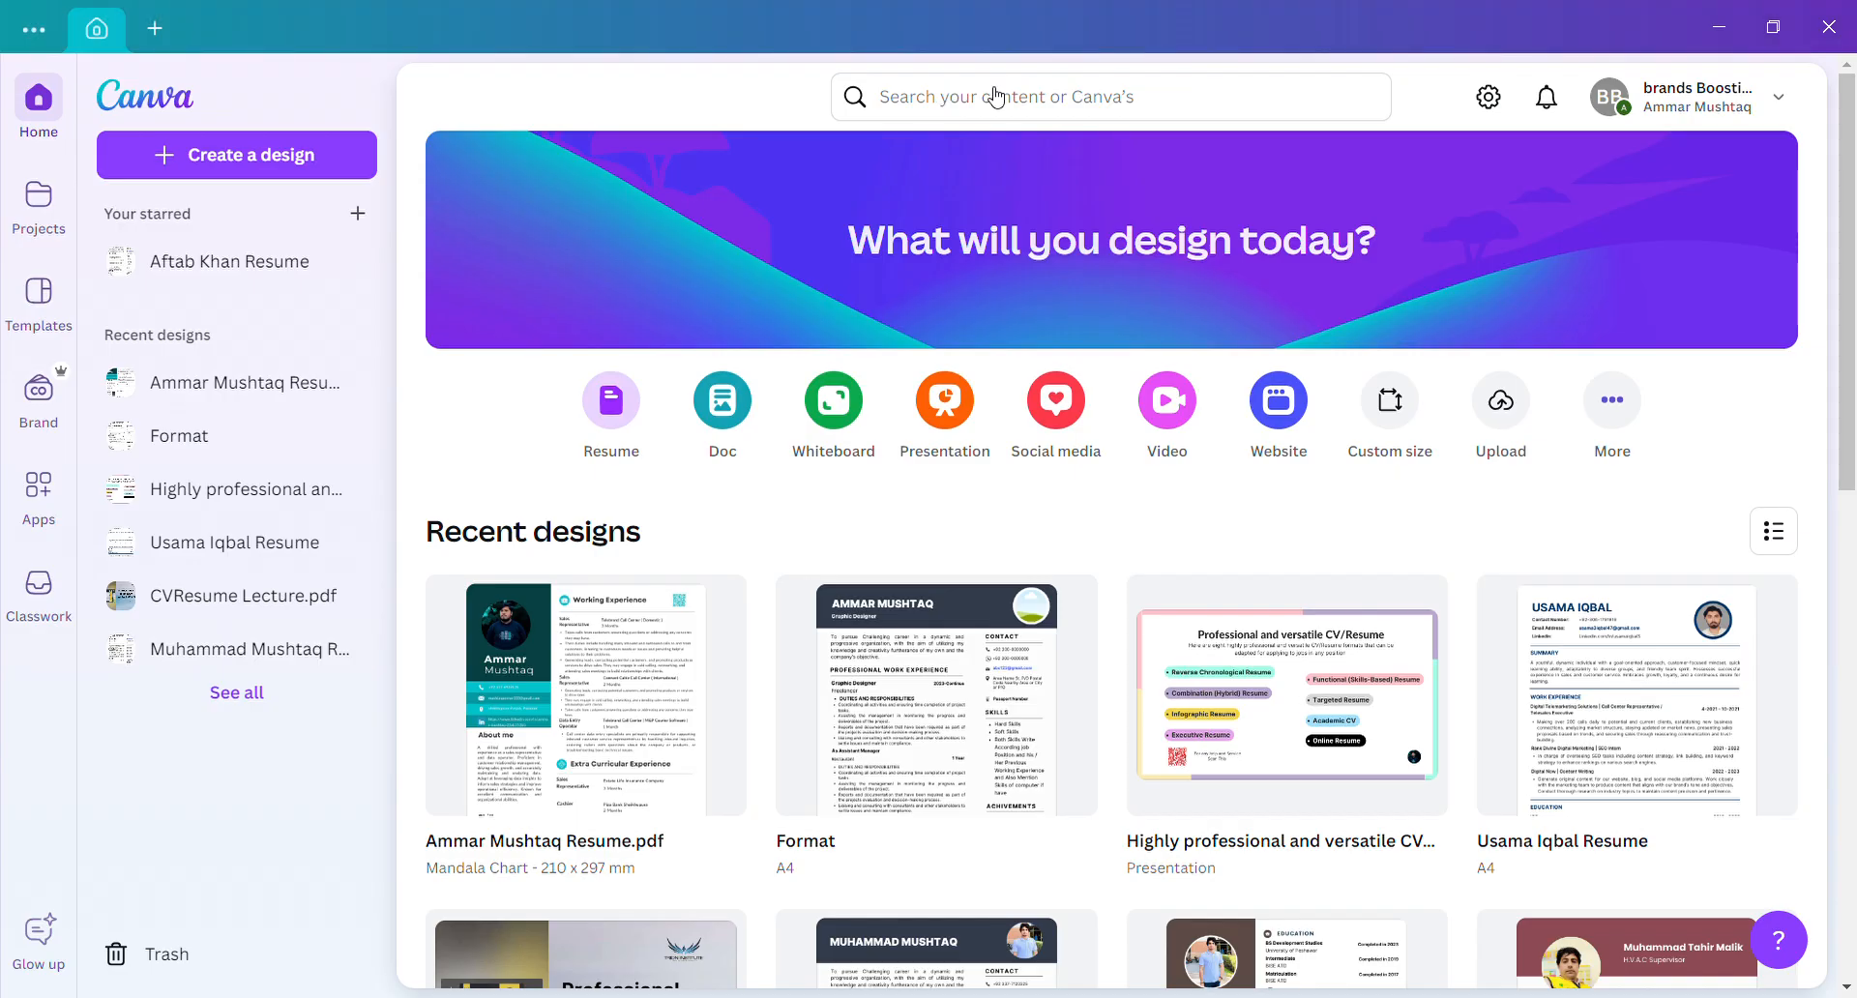
click(1154, 106)
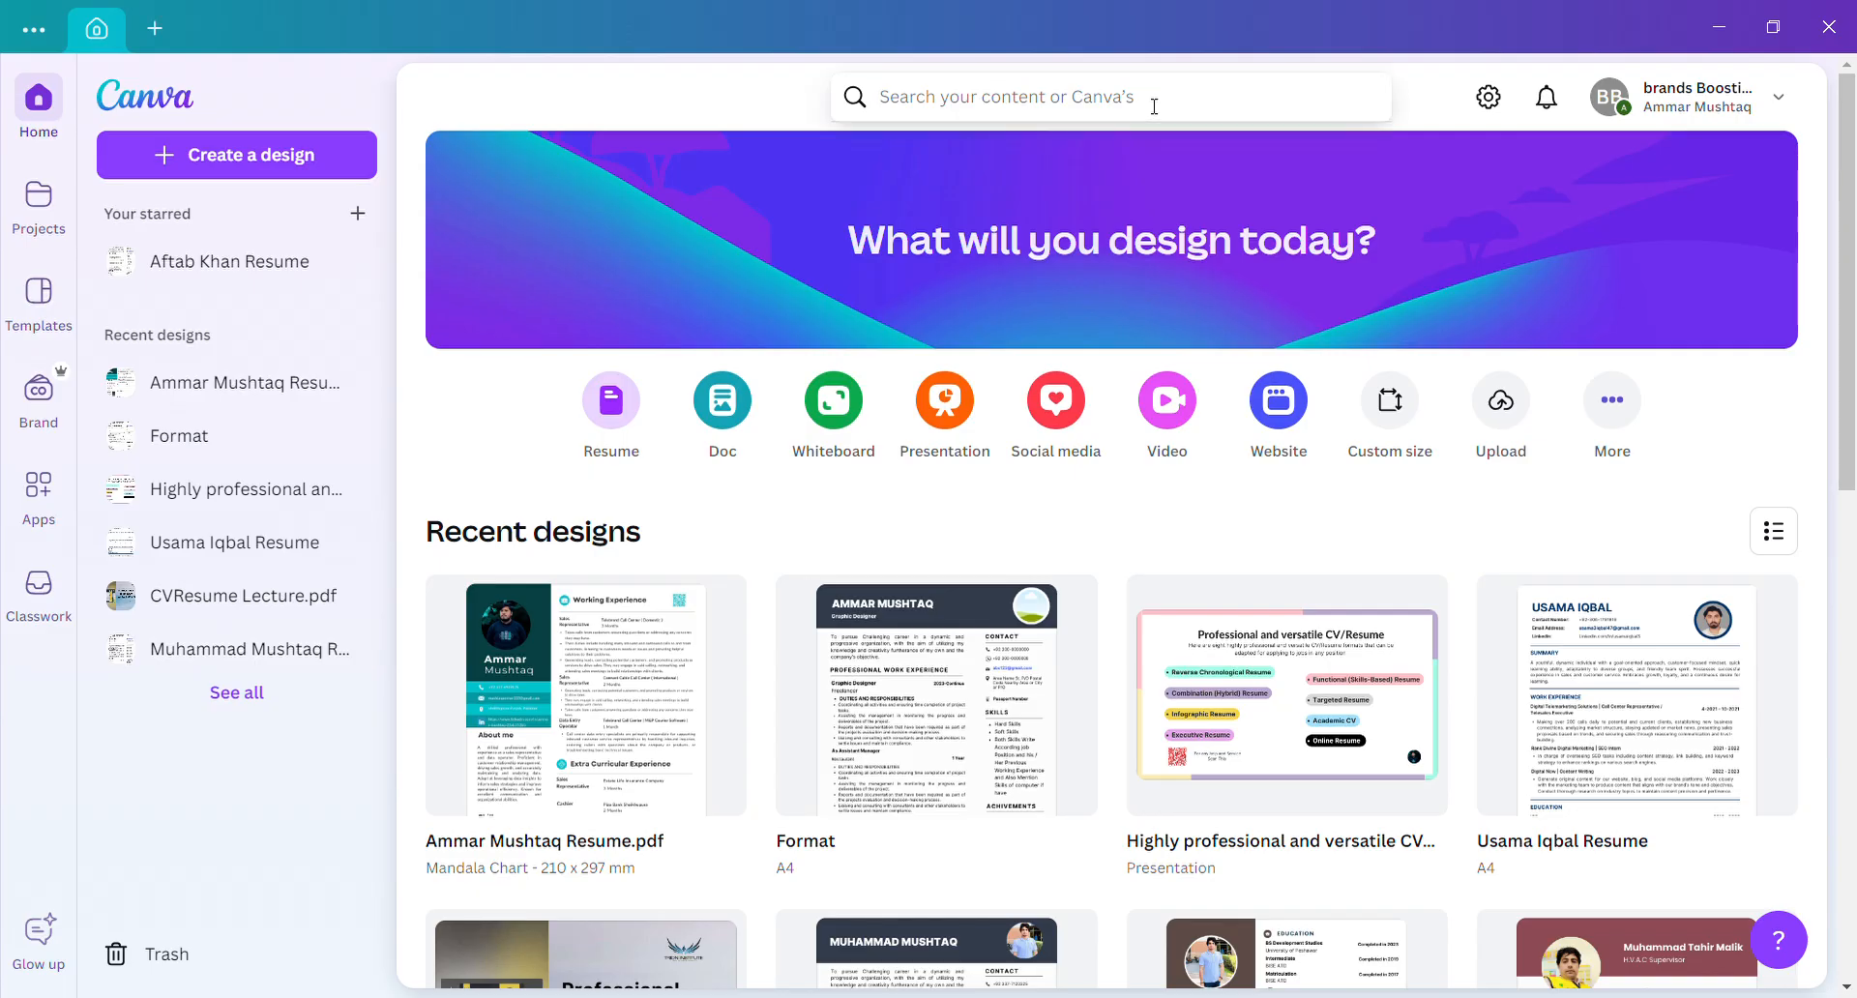
text(Cover )
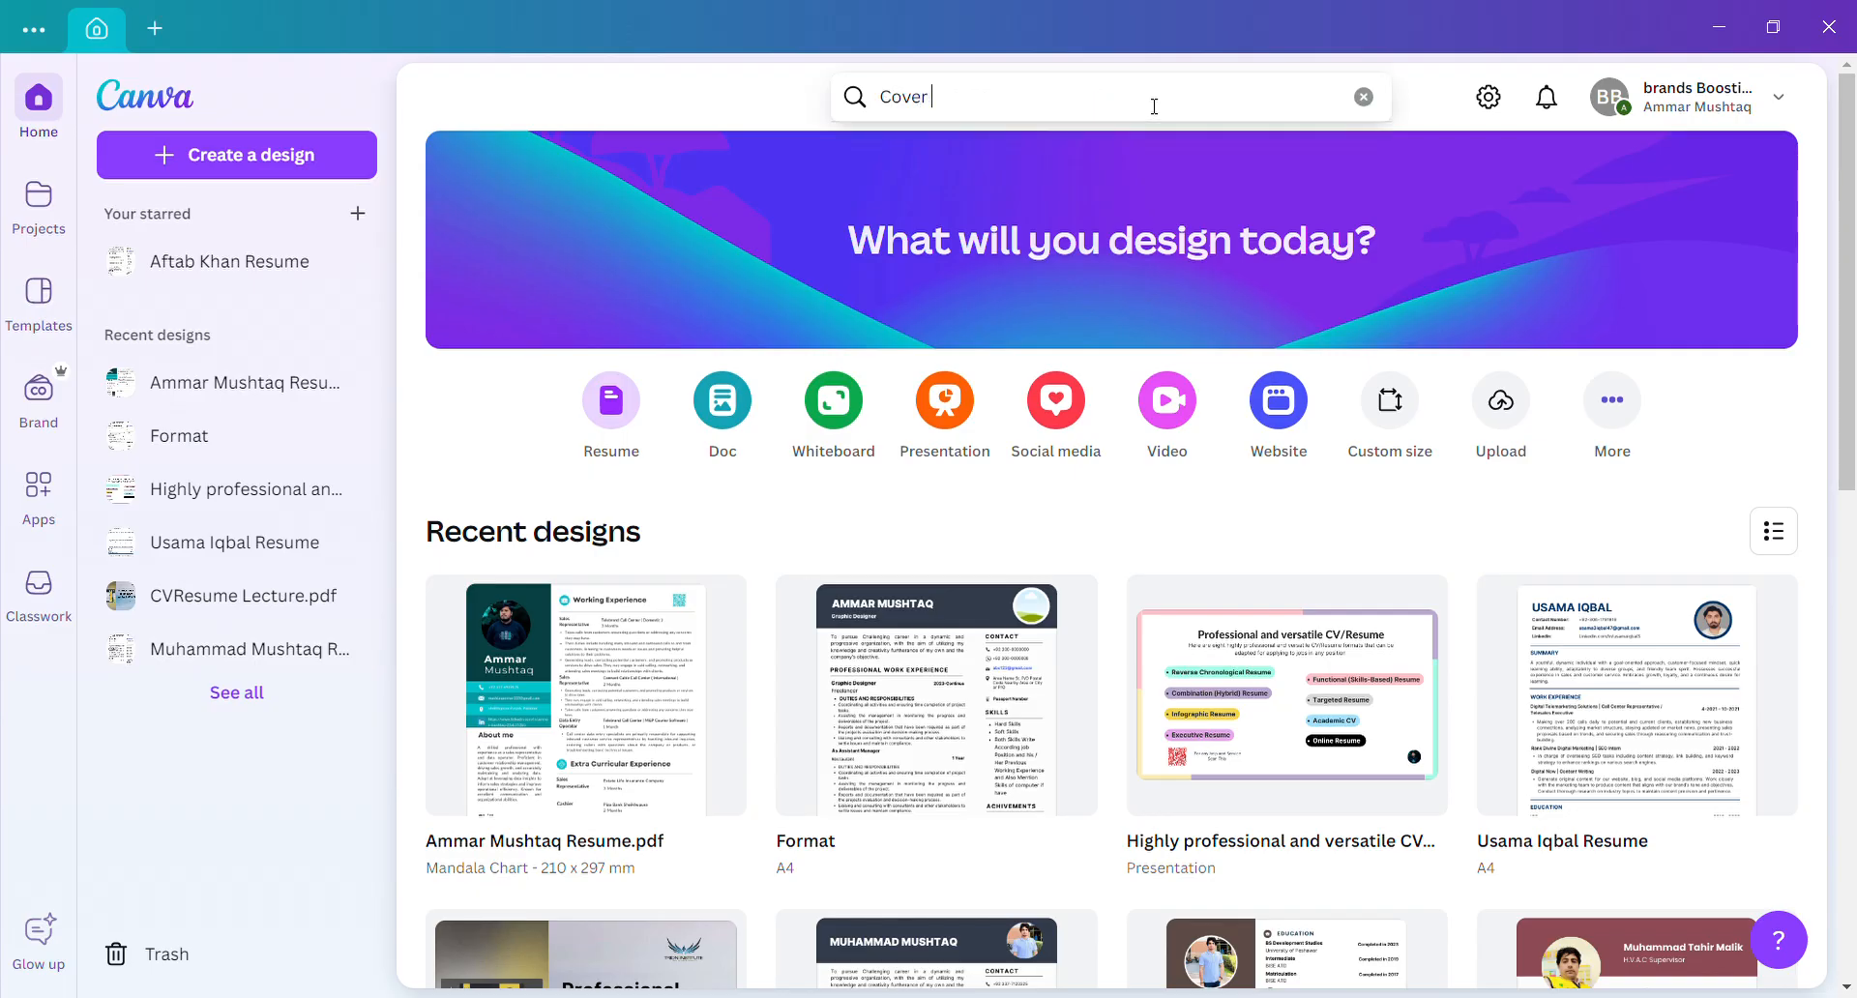
text(l)
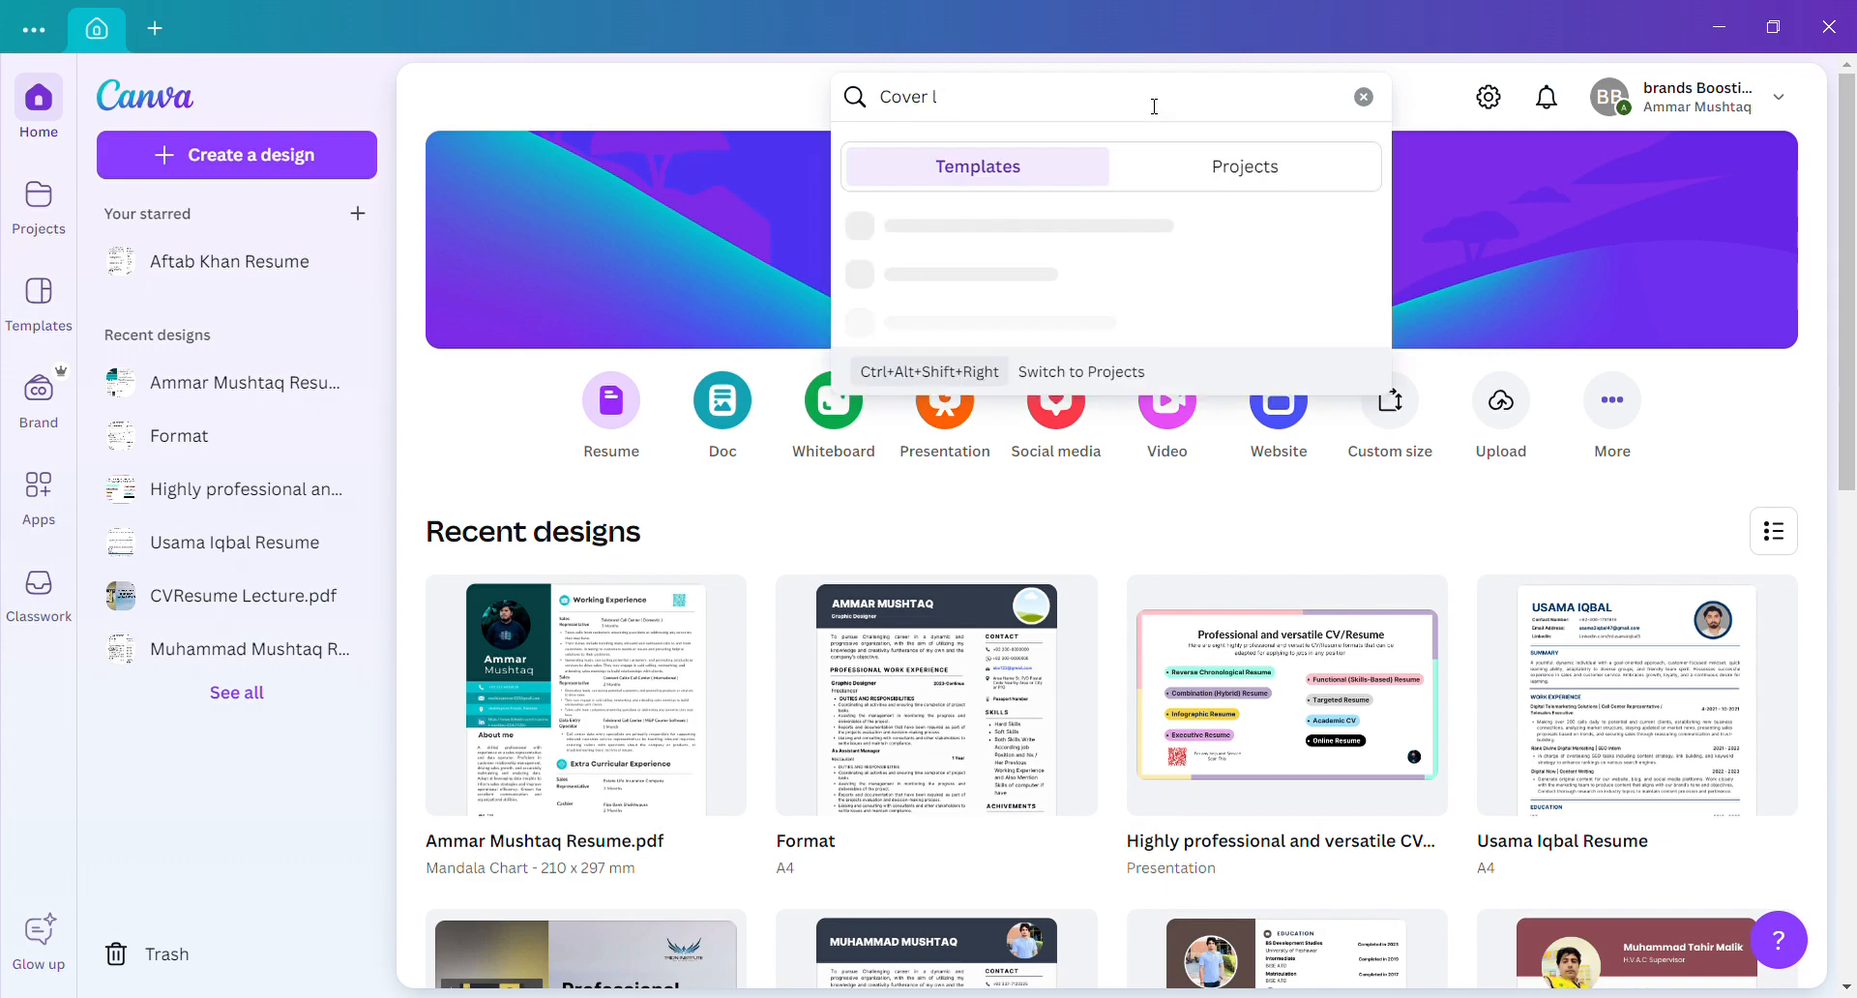
text(etter)
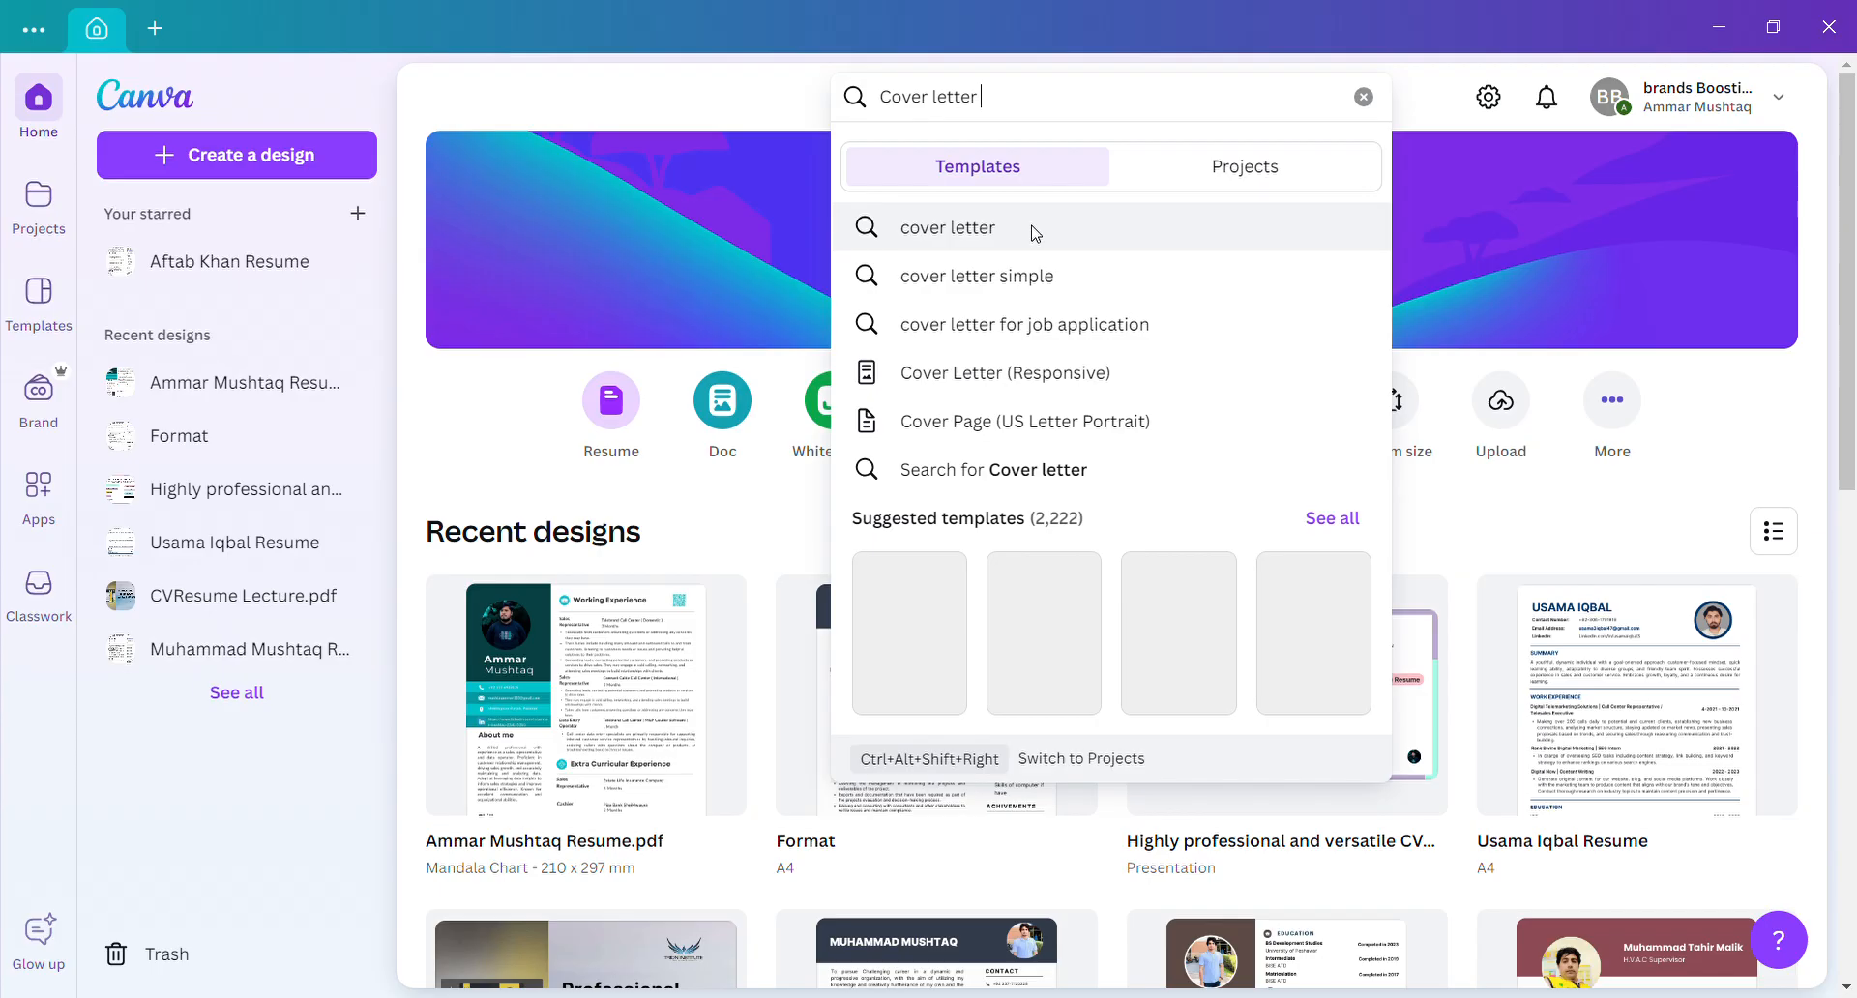
click(1036, 232)
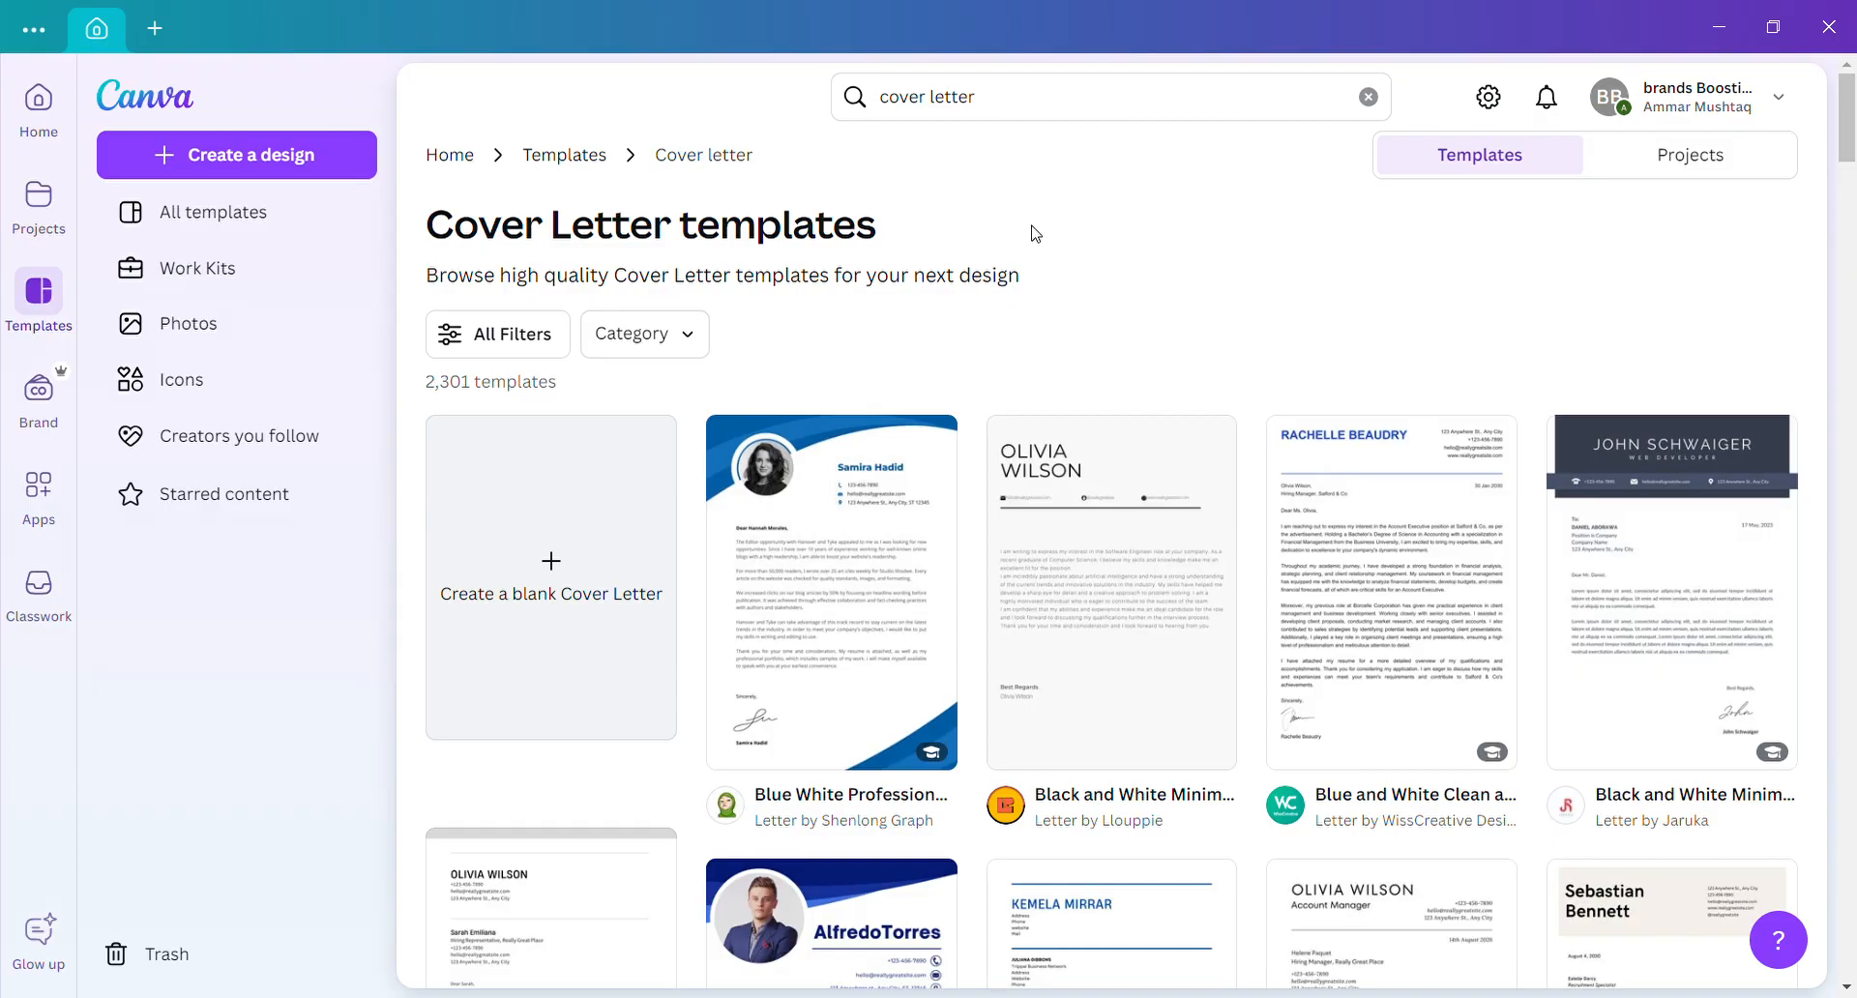
Open the Black and White Minimalist Industrialist Software Engineer Job Application Cover Letter template for customizing.
scroll(1035, 233, down, 3)
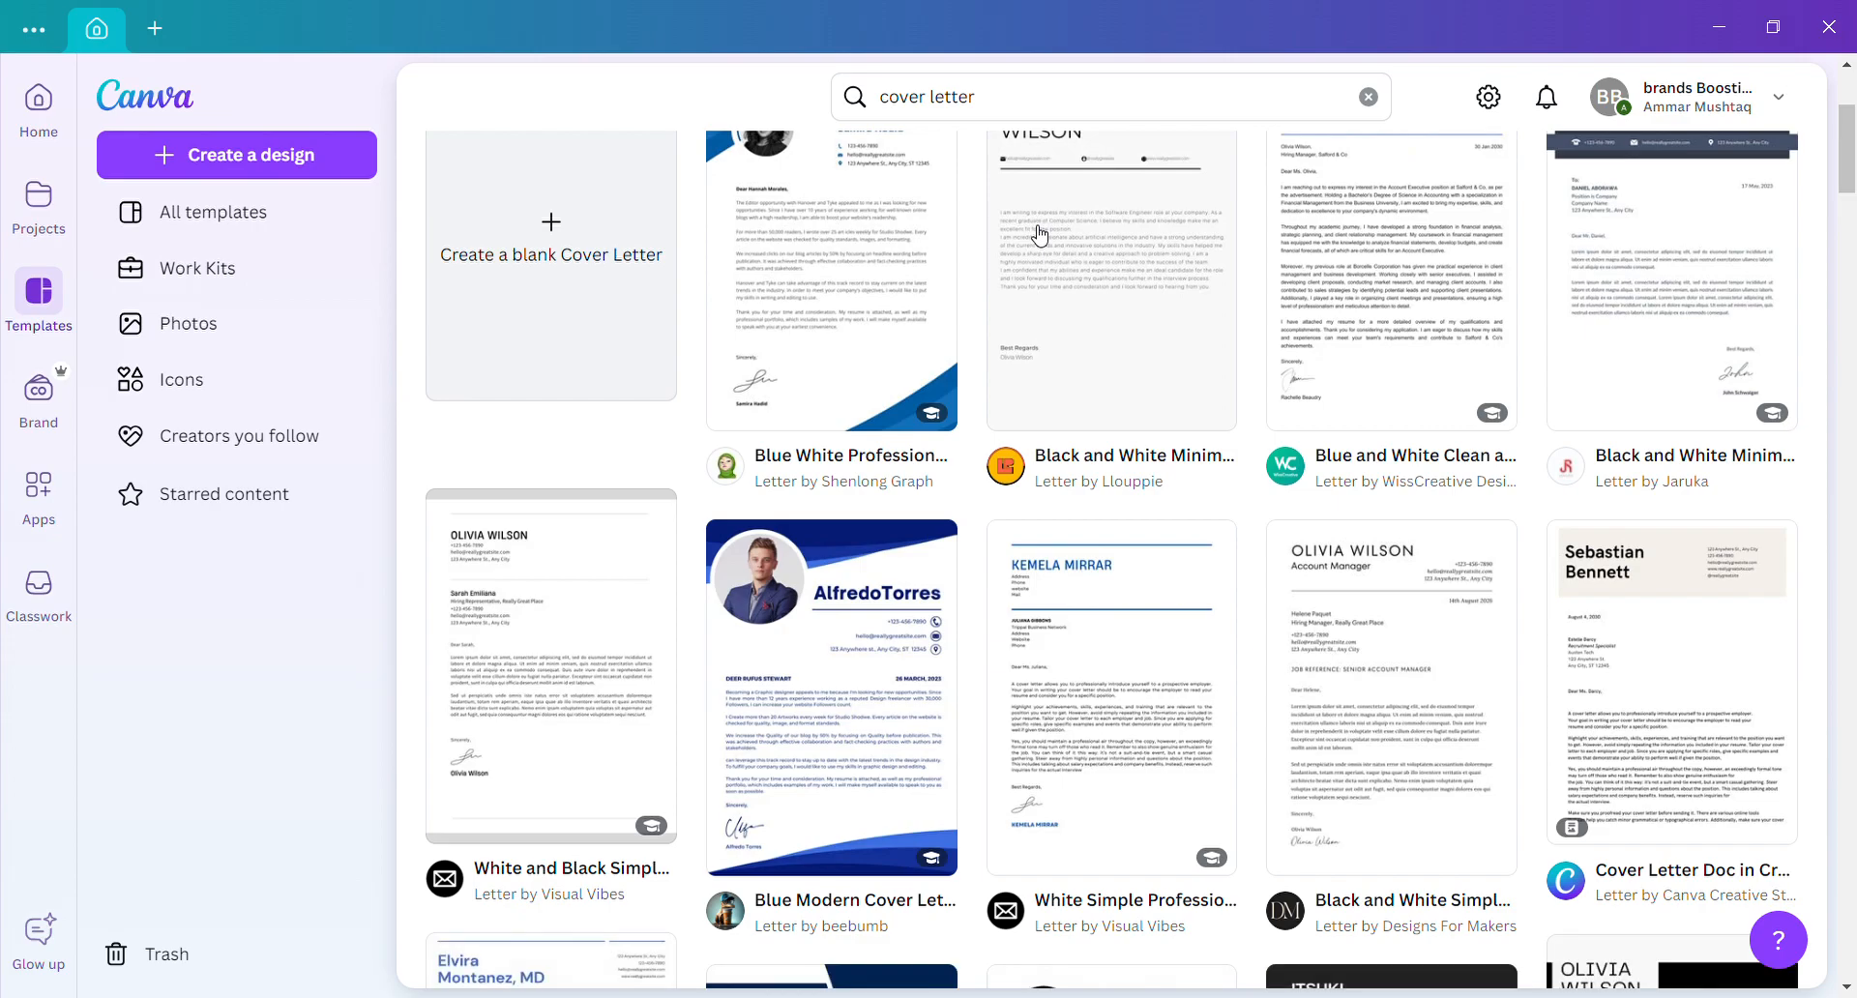
scroll(1039, 235, up, 1)
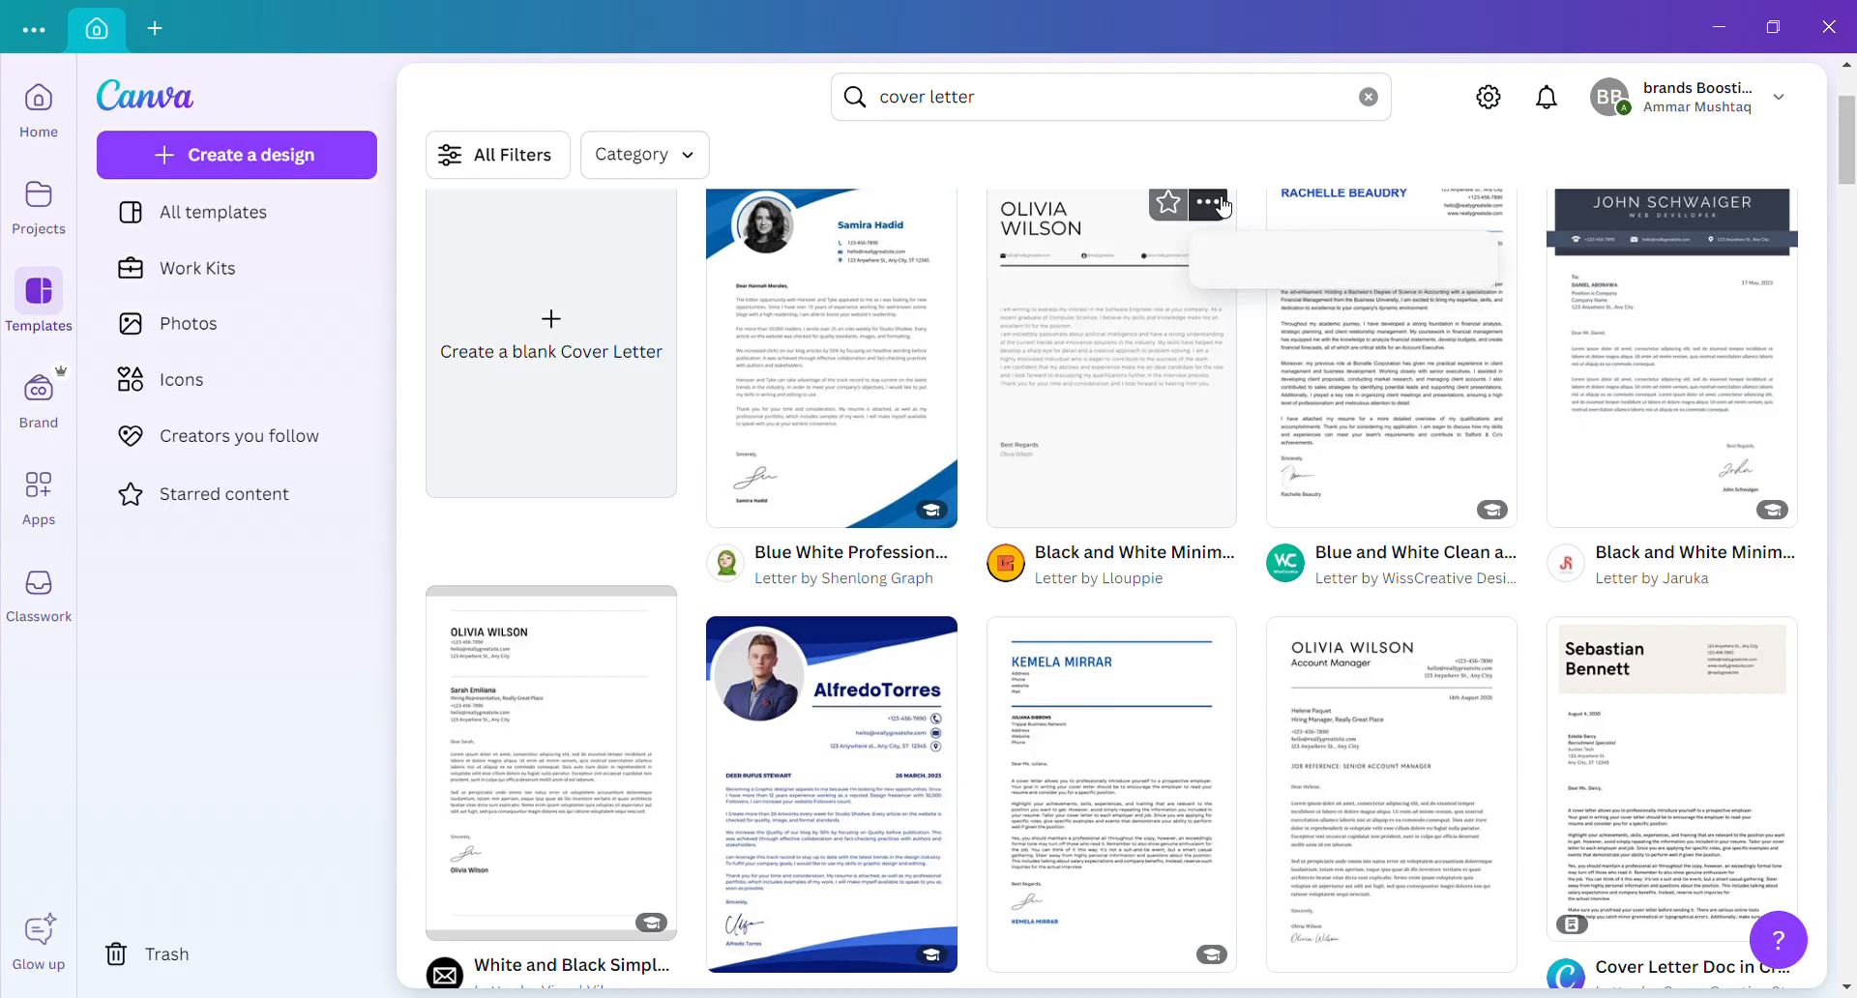
click(1222, 204)
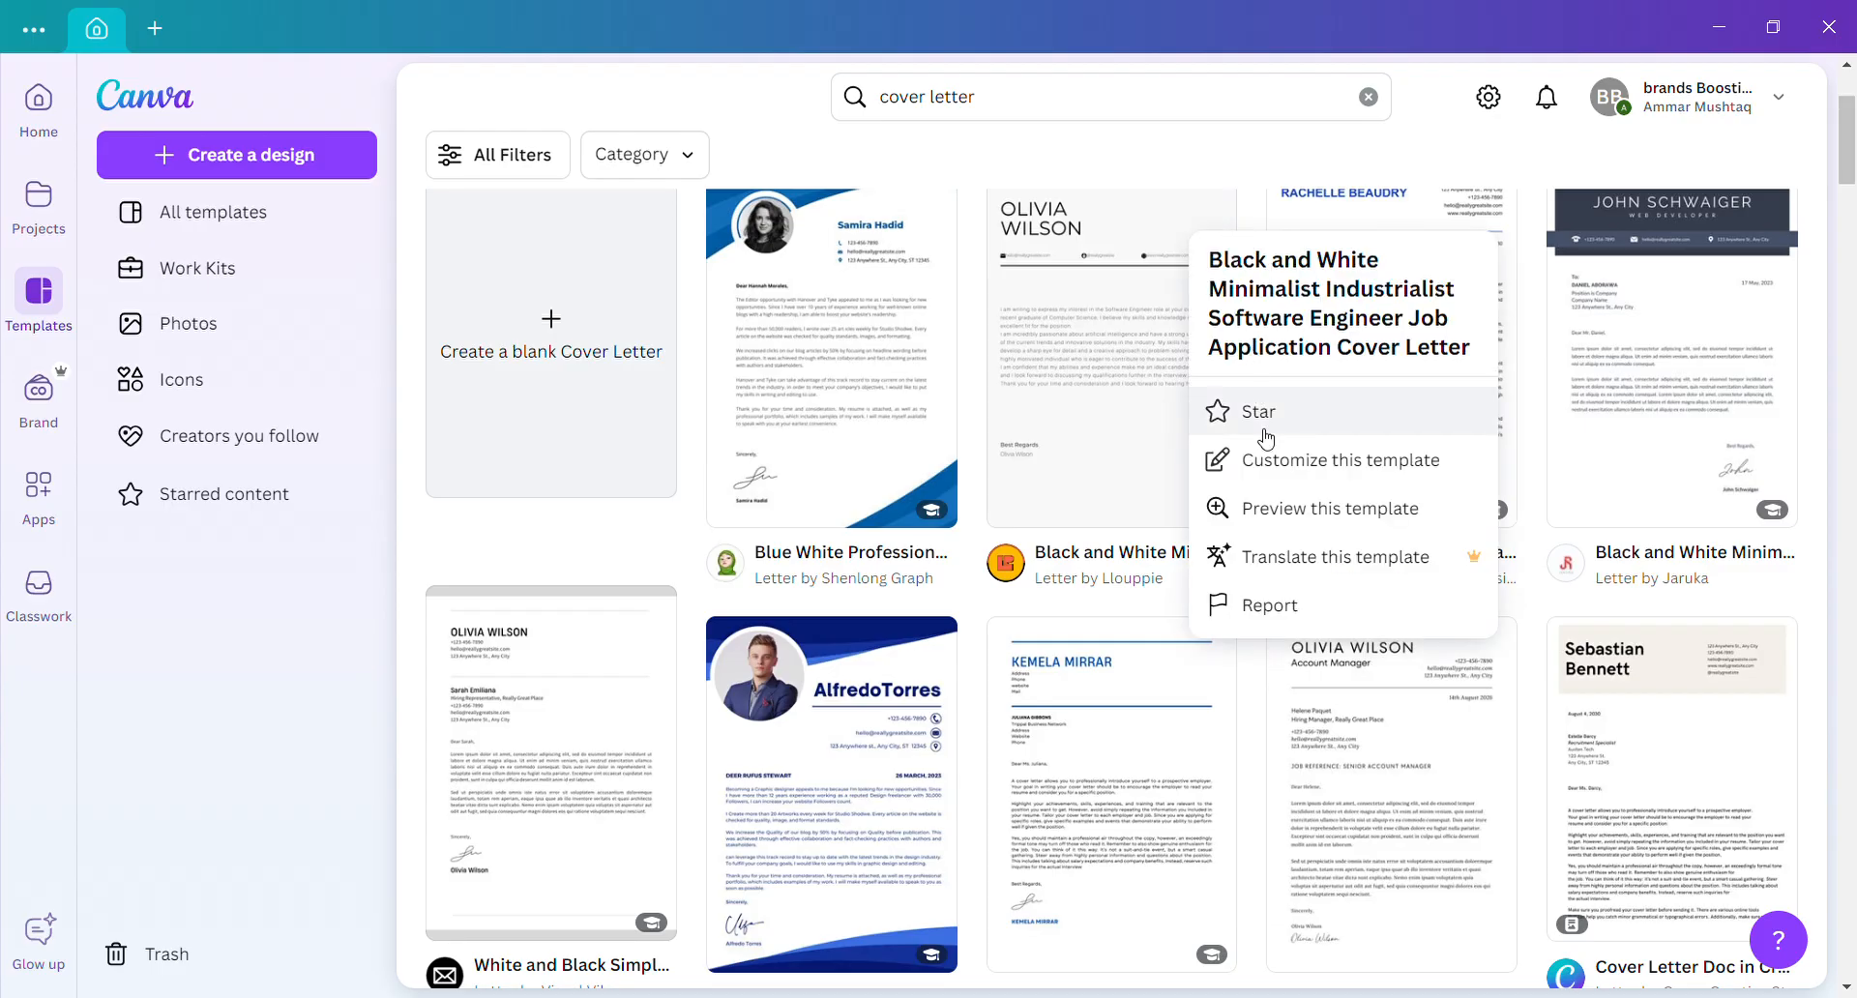
click(1270, 472)
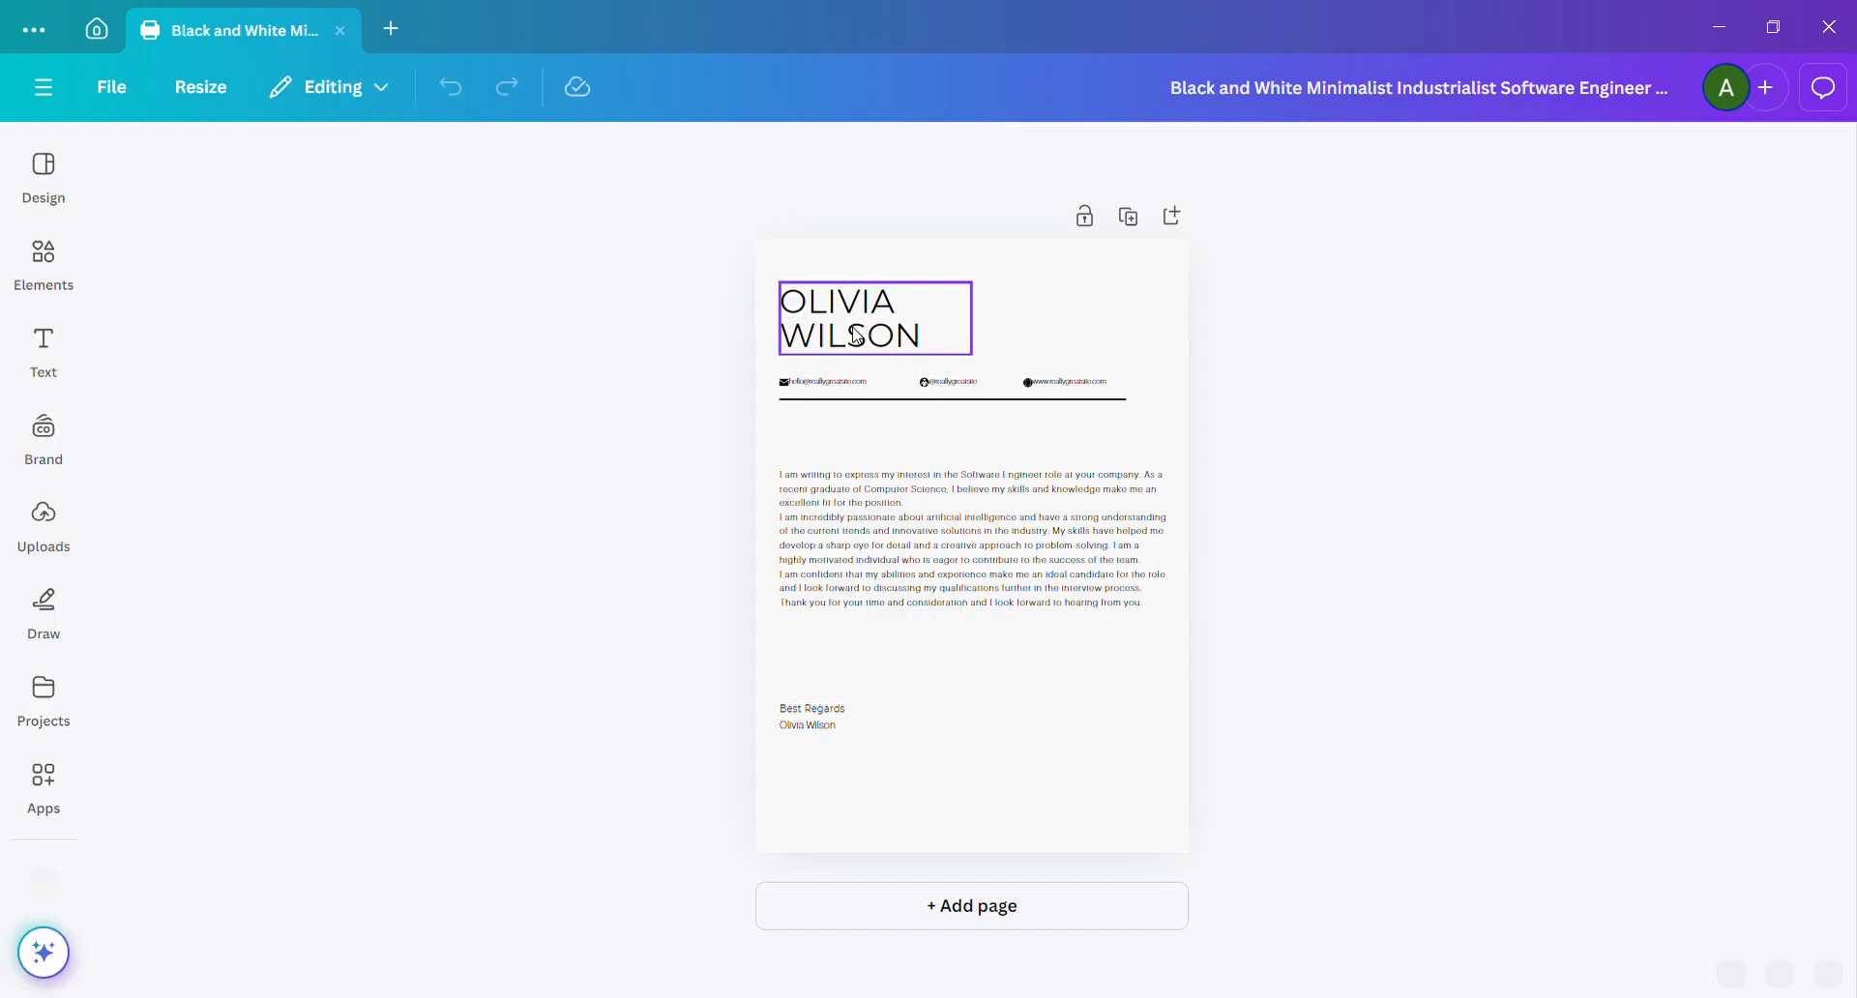
Replace the placeholder name in the cover letter's heading with the applicant's full name in capitals.
double_click(863, 335)
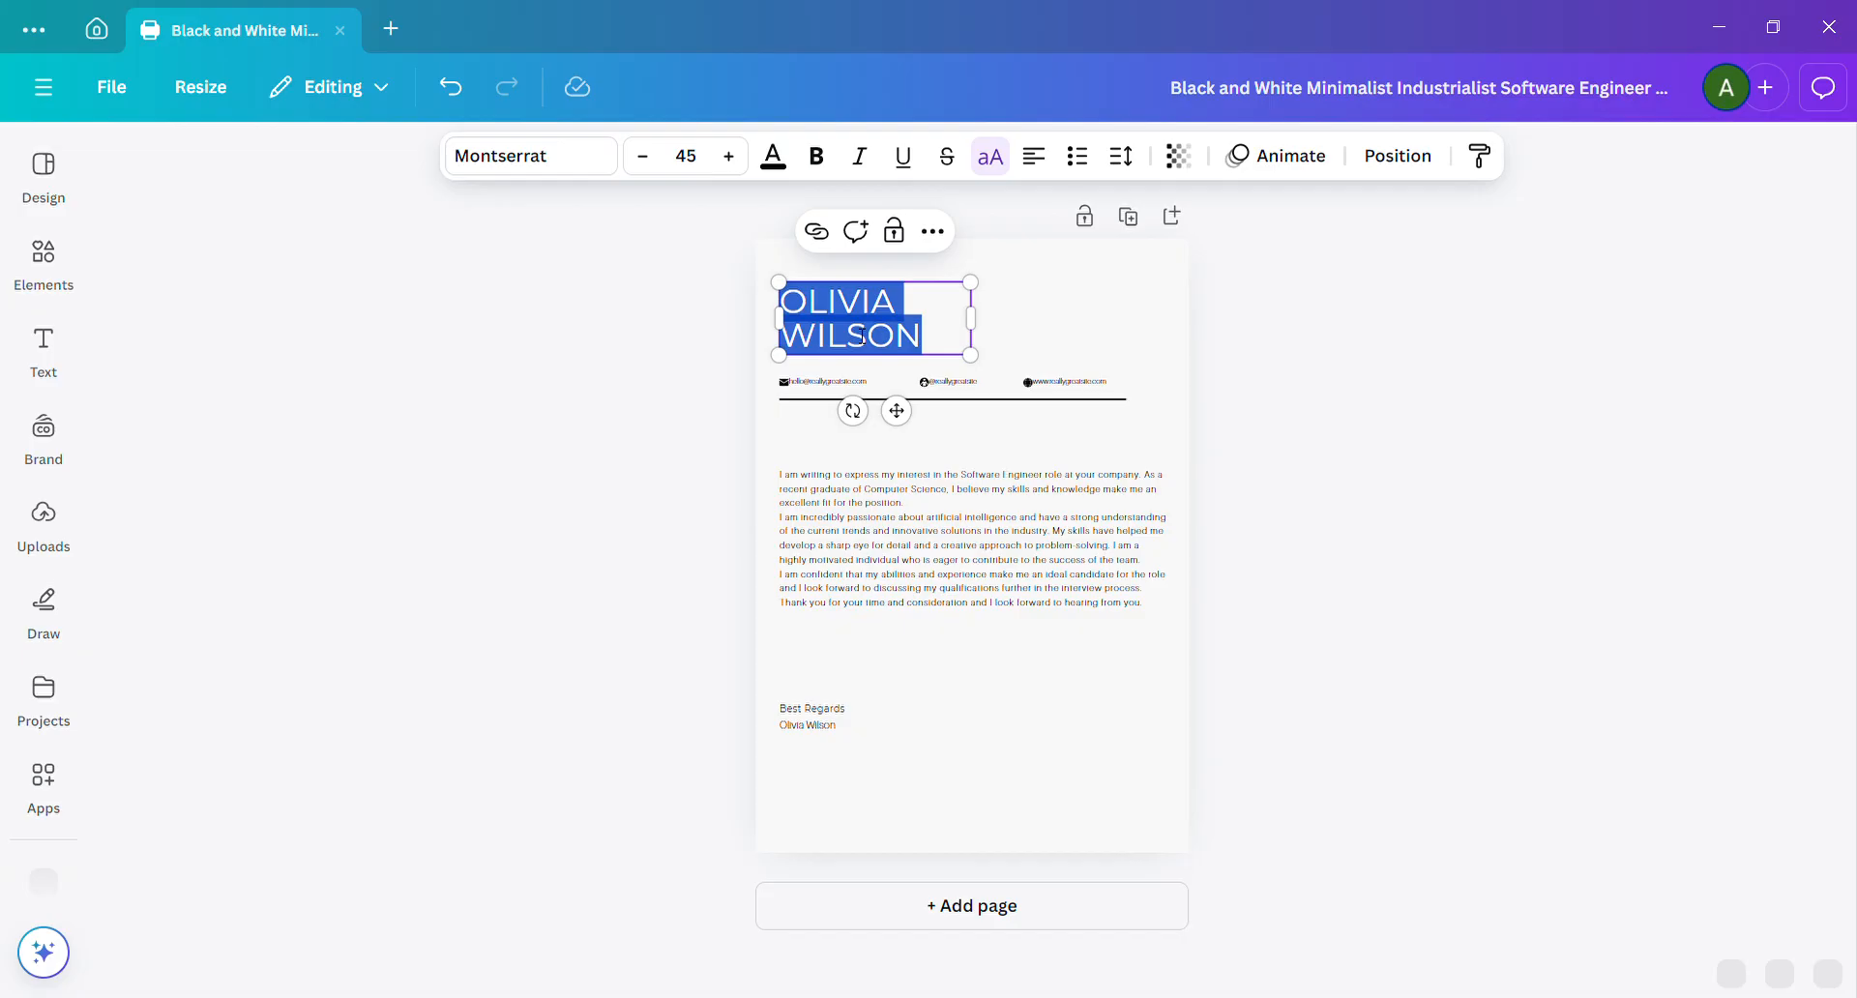
key(BackSpace)
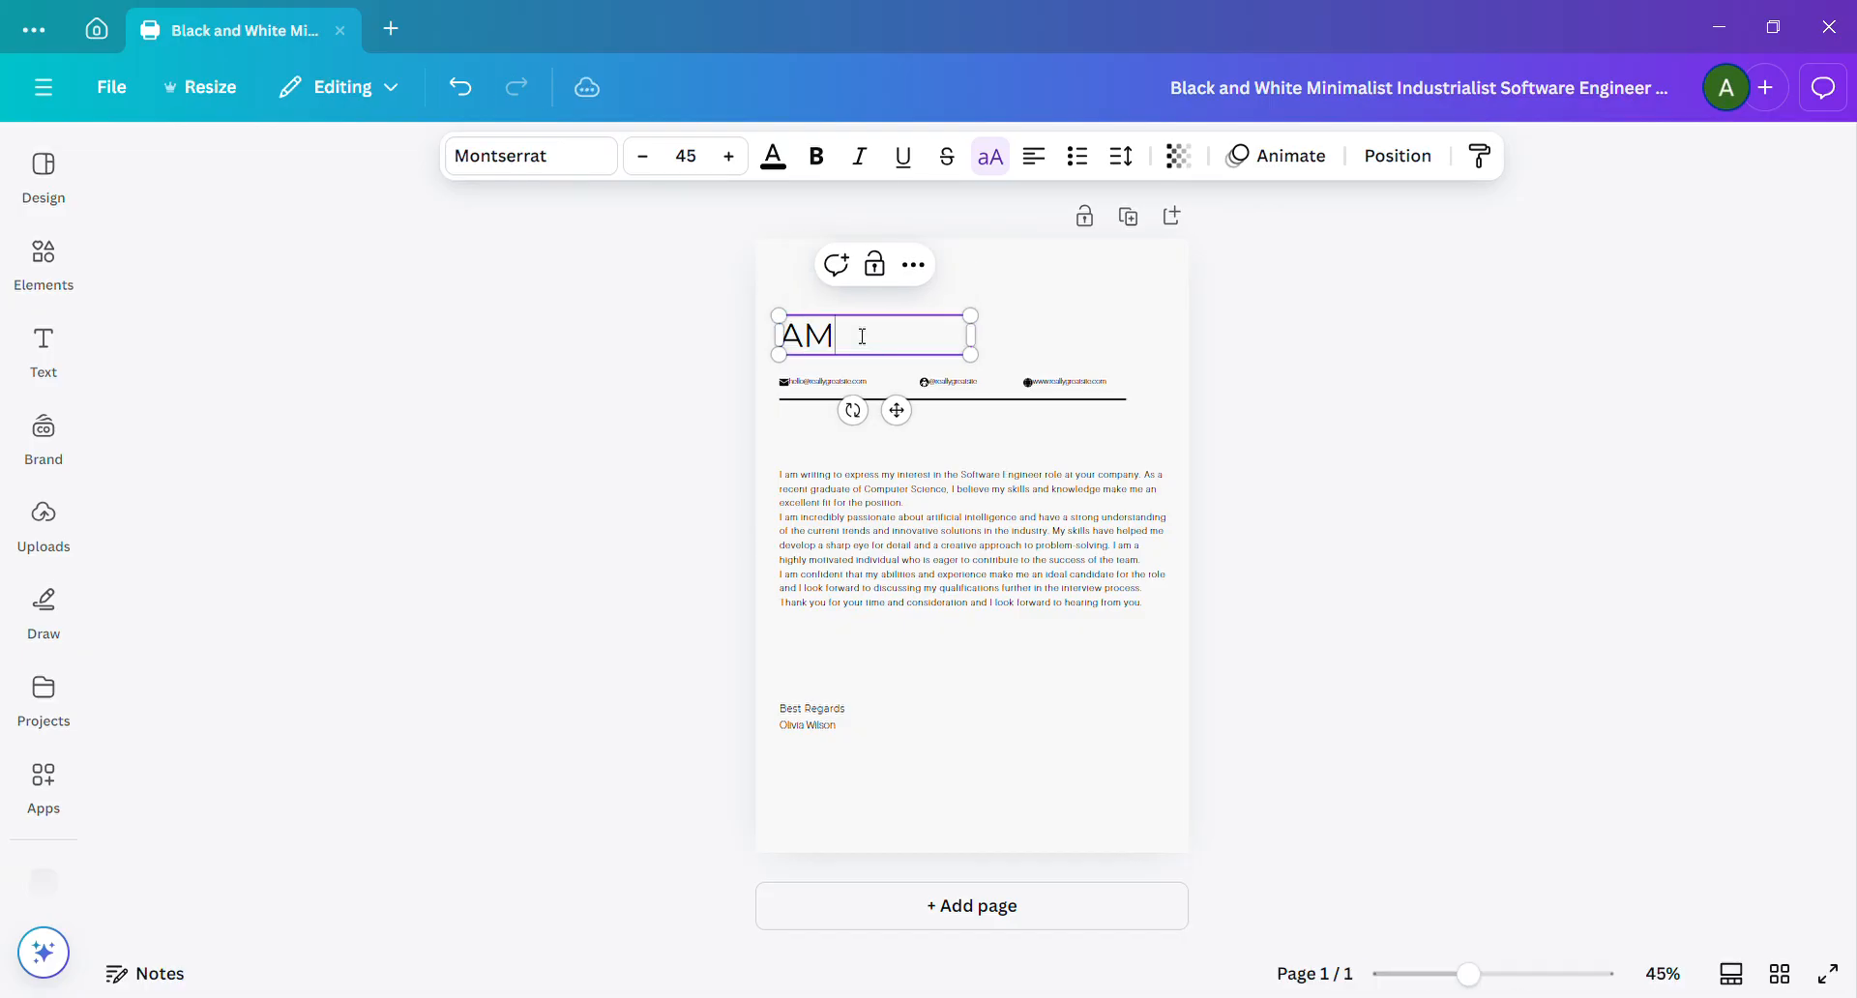
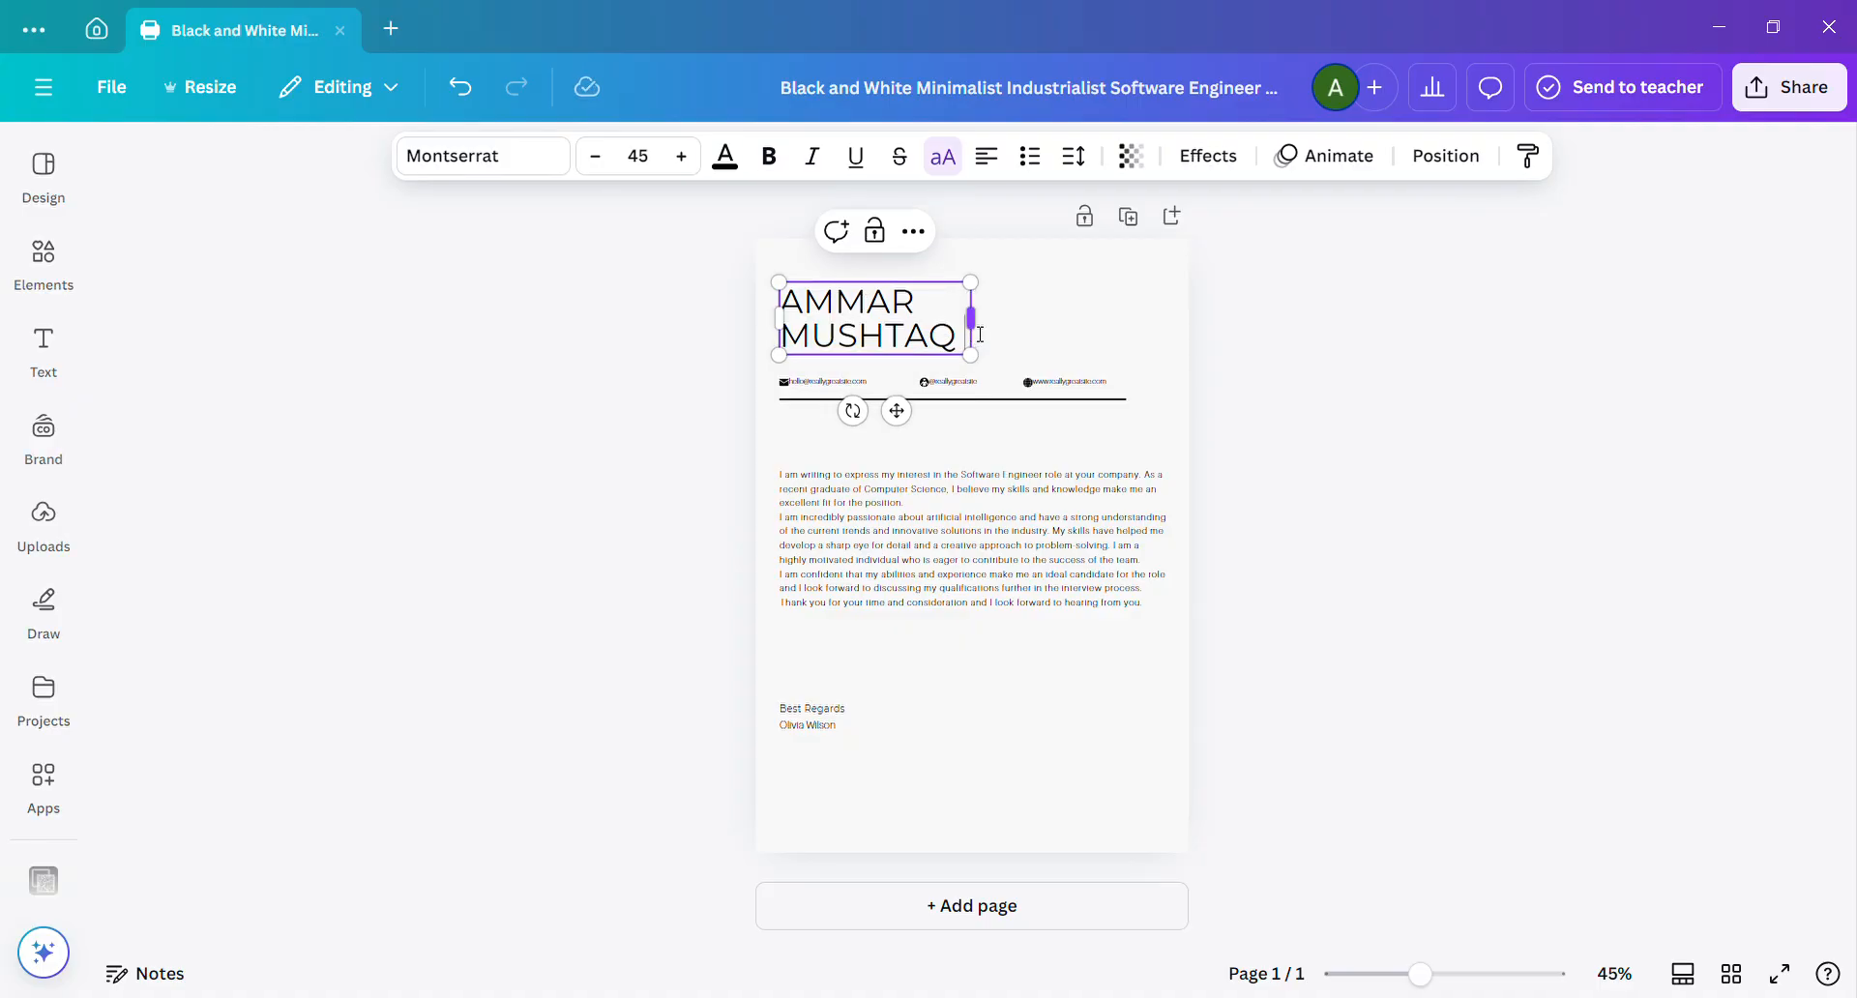
Widen the name heading's text box to fit one line, center its text and shift it slightly up.
drag(987, 324, 1153, 331)
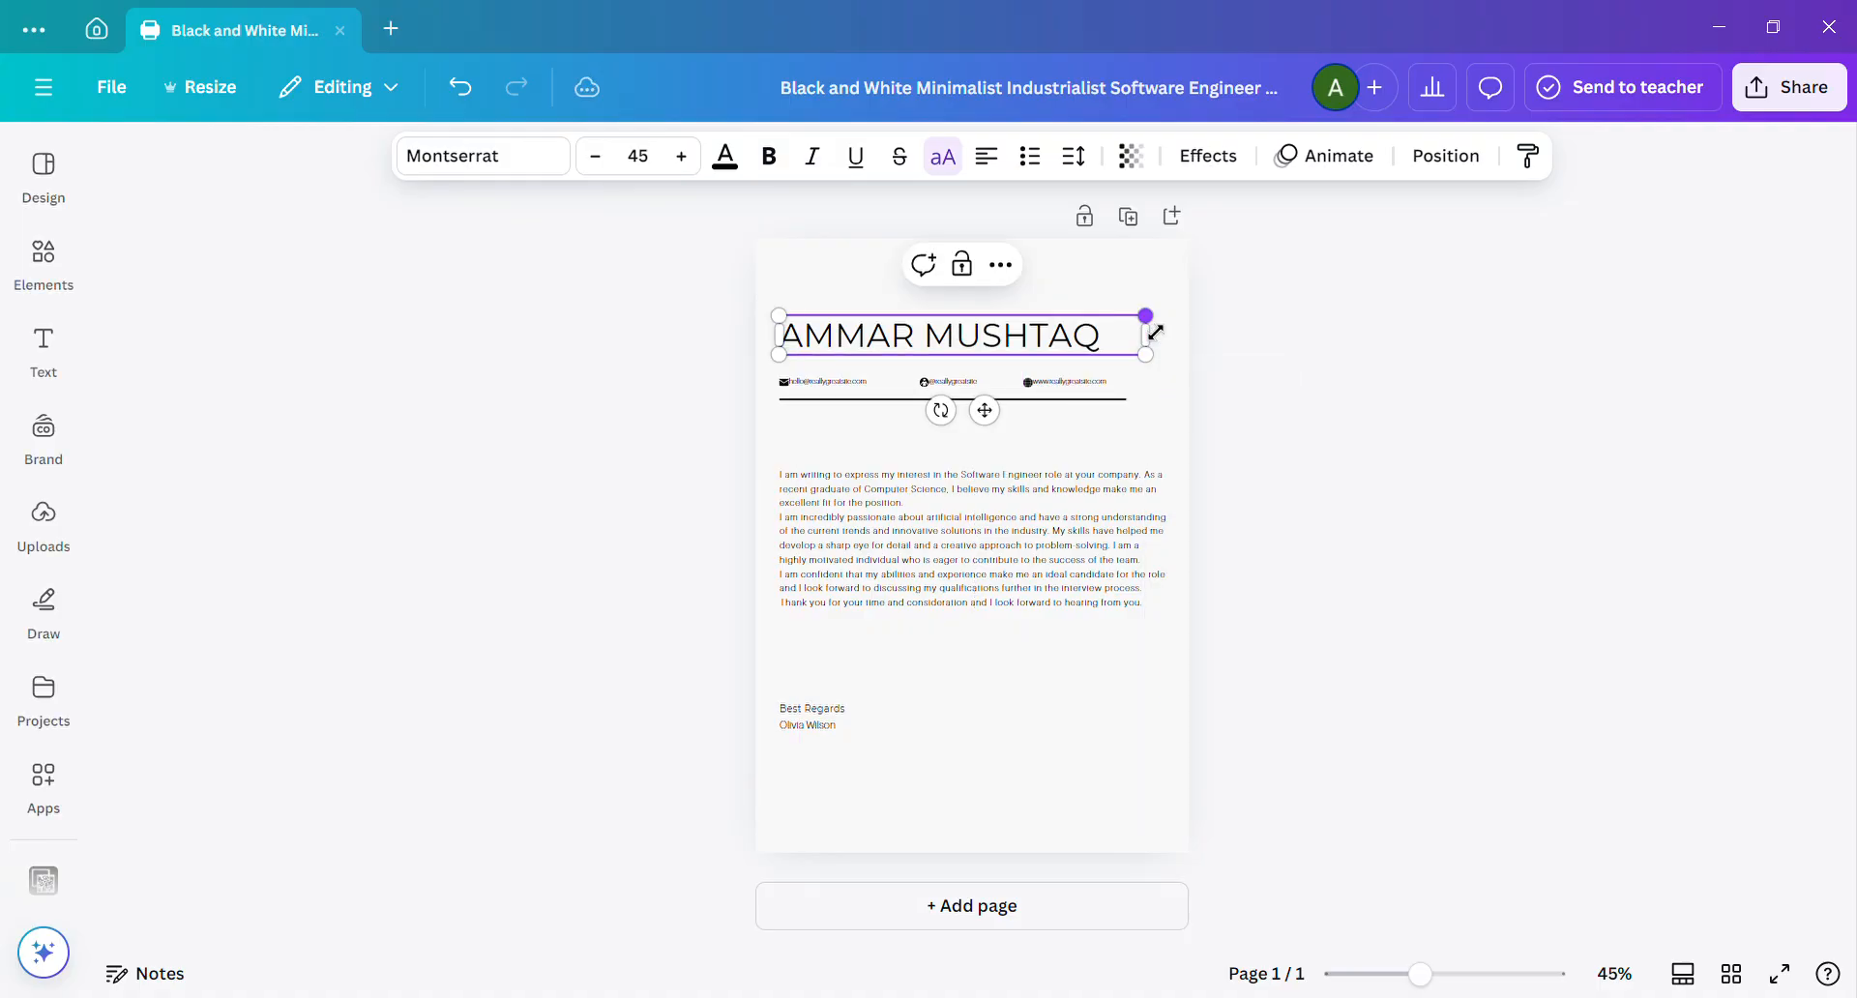
click(994, 165)
mouse_move(996, 418)
mouse_down()
mouse_move(1000, 393)
mouse_move(994, 416)
mouse_up()
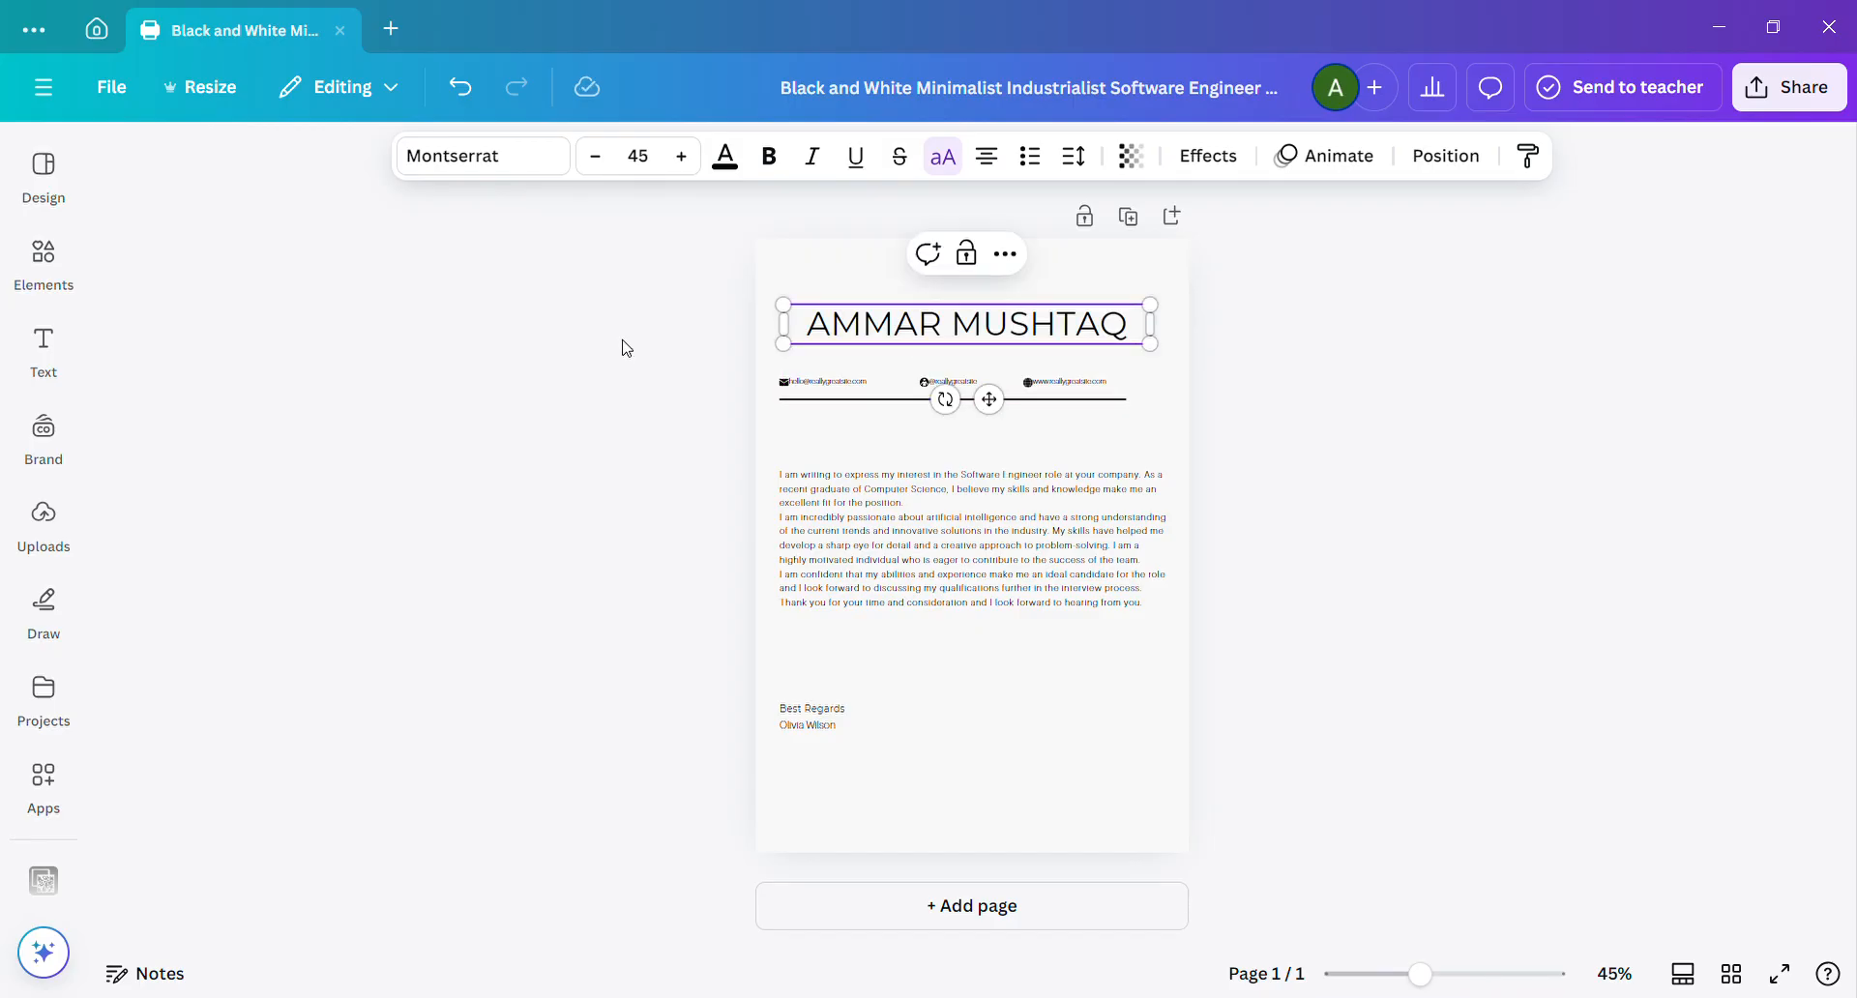
Set the contact details row to font size 13 and move it up between the name heading and the divider line.
click(726, 365)
drag(755, 365, 1086, 396)
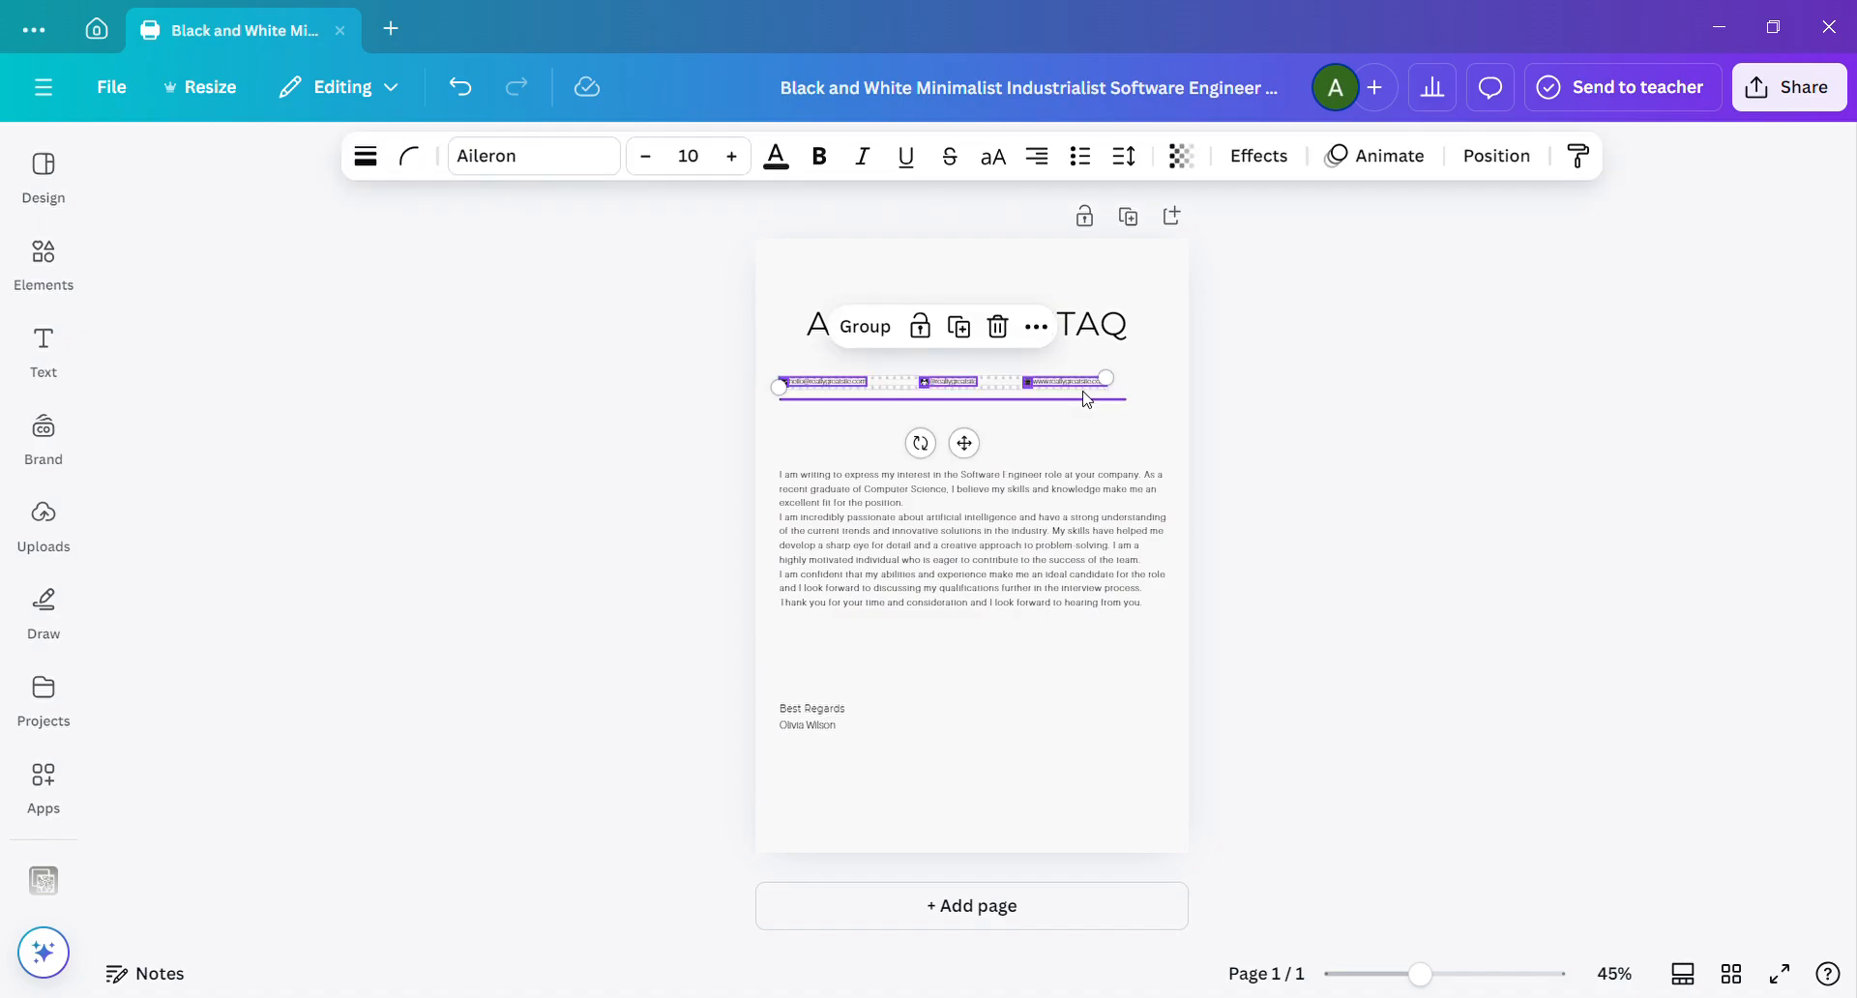
click(735, 156)
click(735, 156)
click(735, 155)
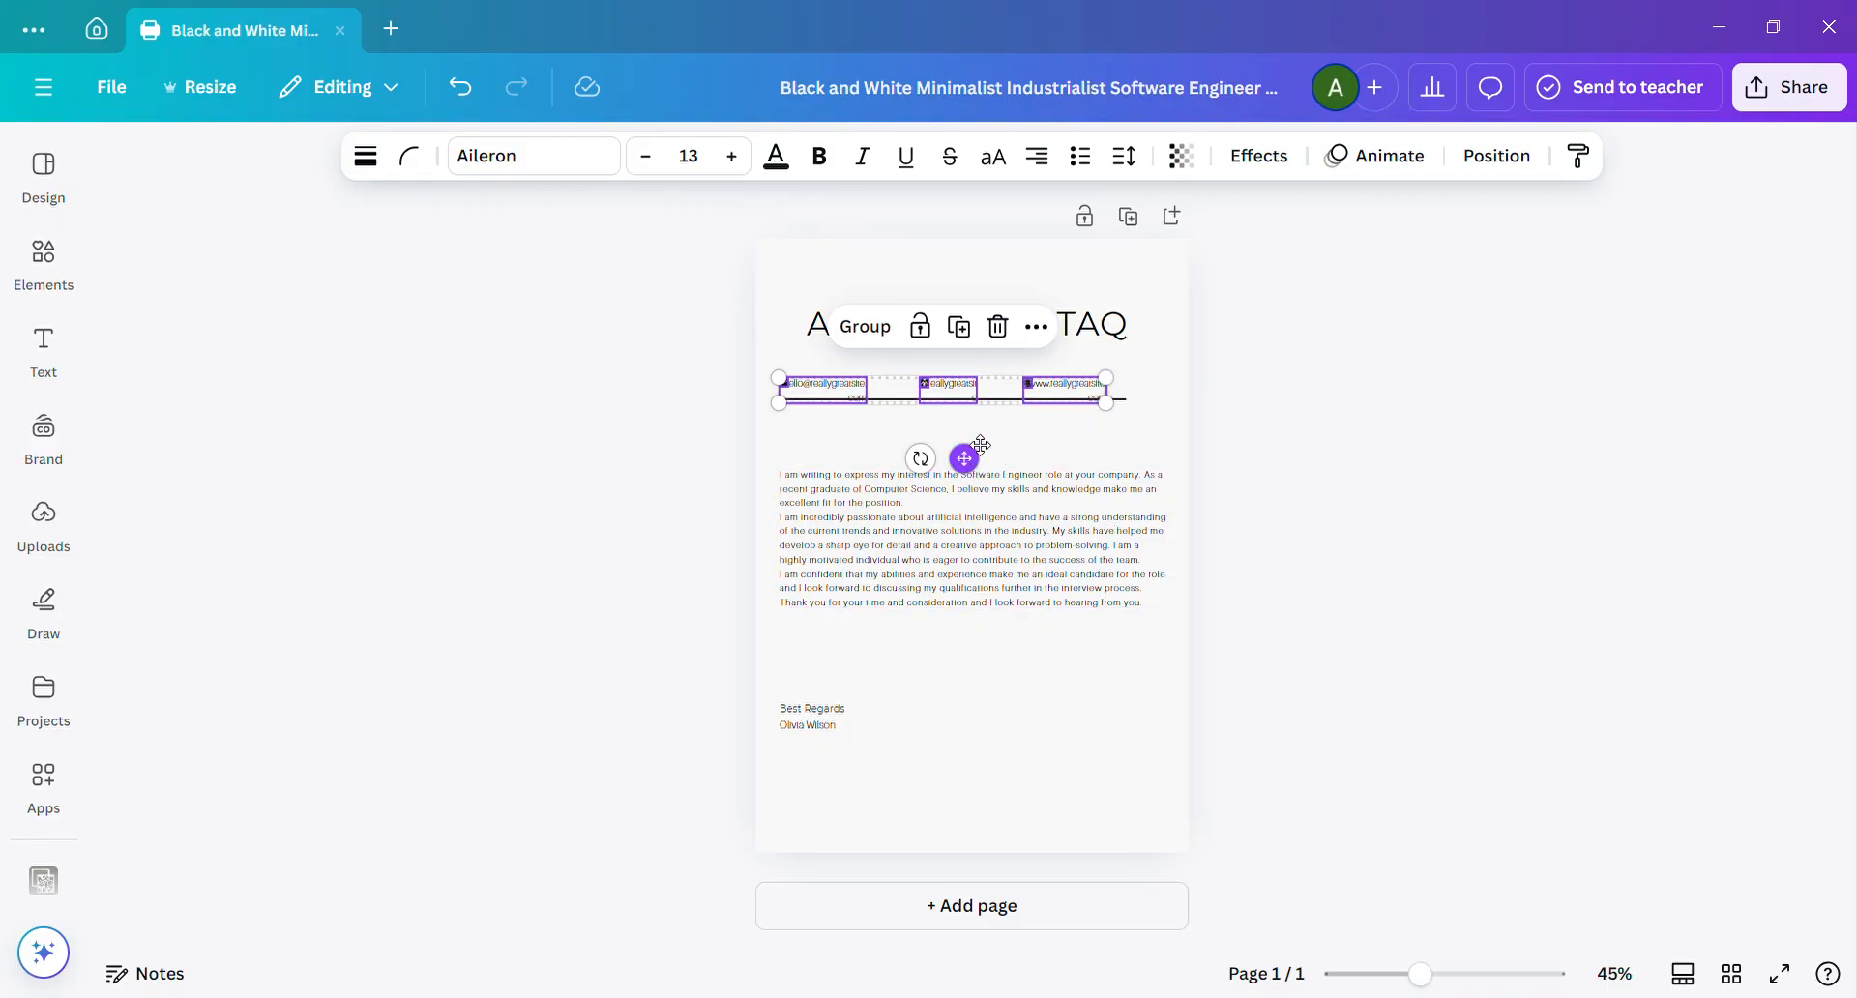
drag(981, 444, 978, 456)
click(1380, 402)
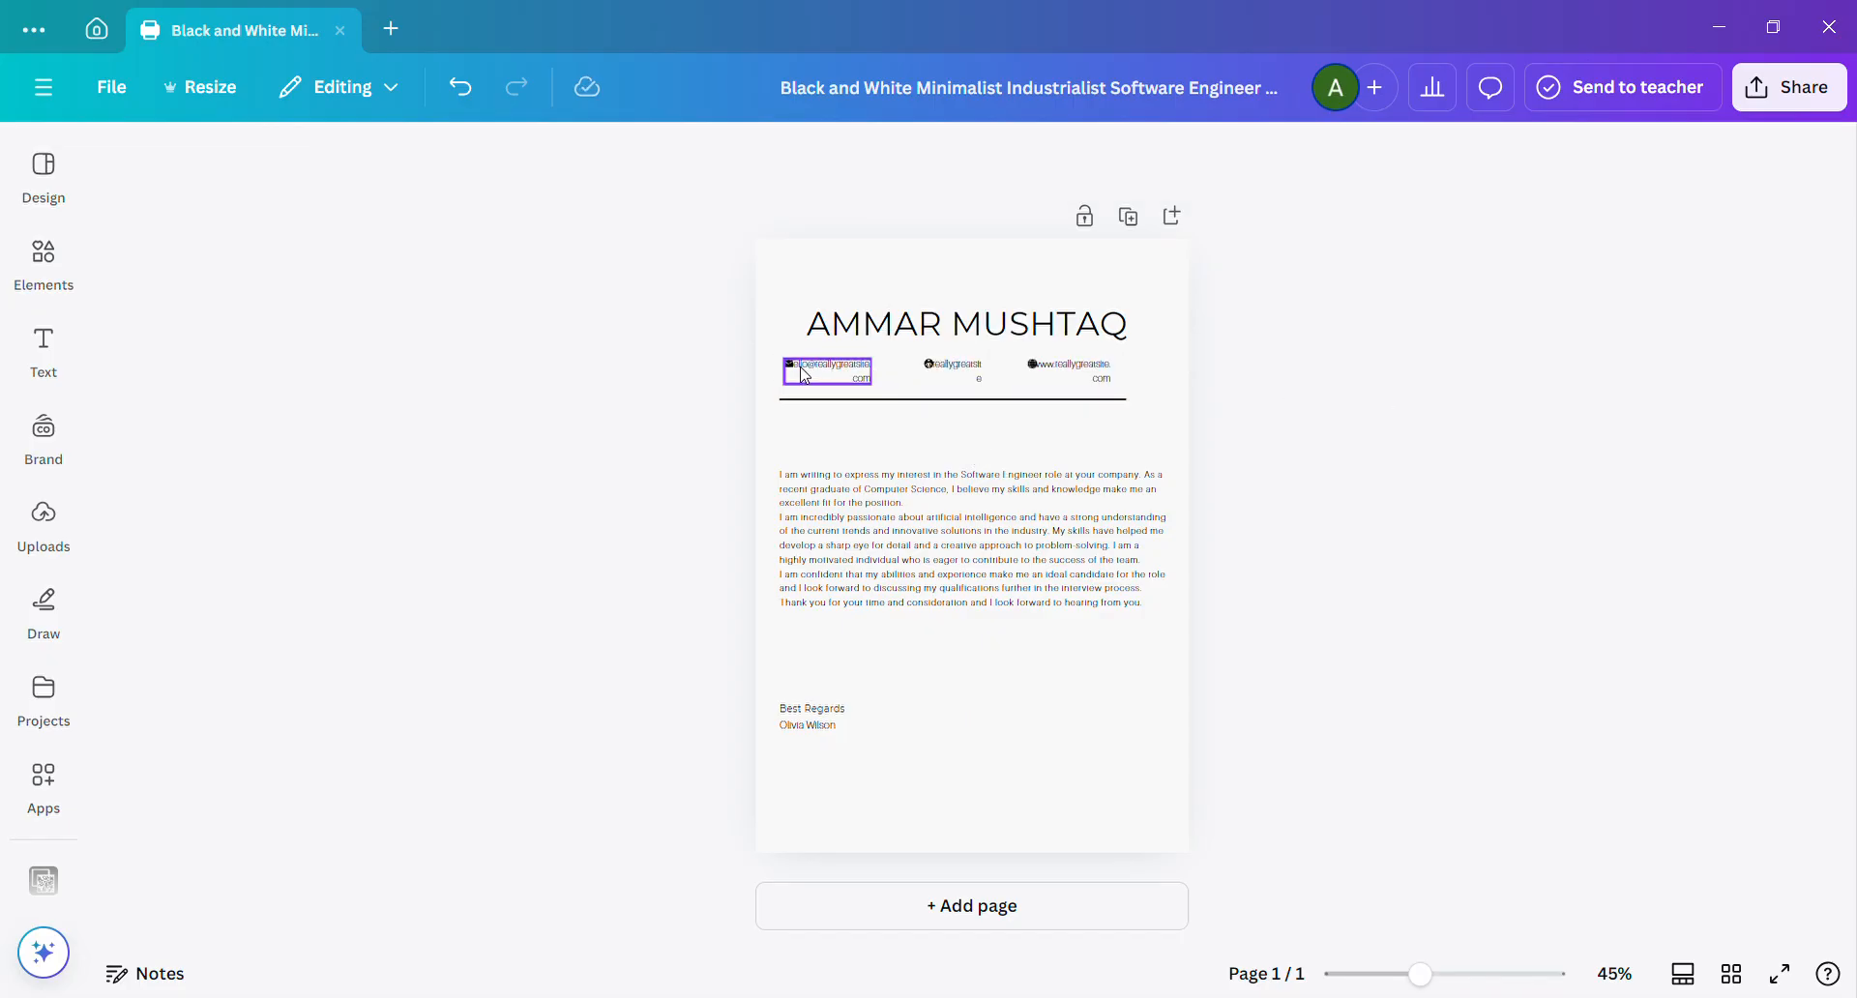
click(805, 375)
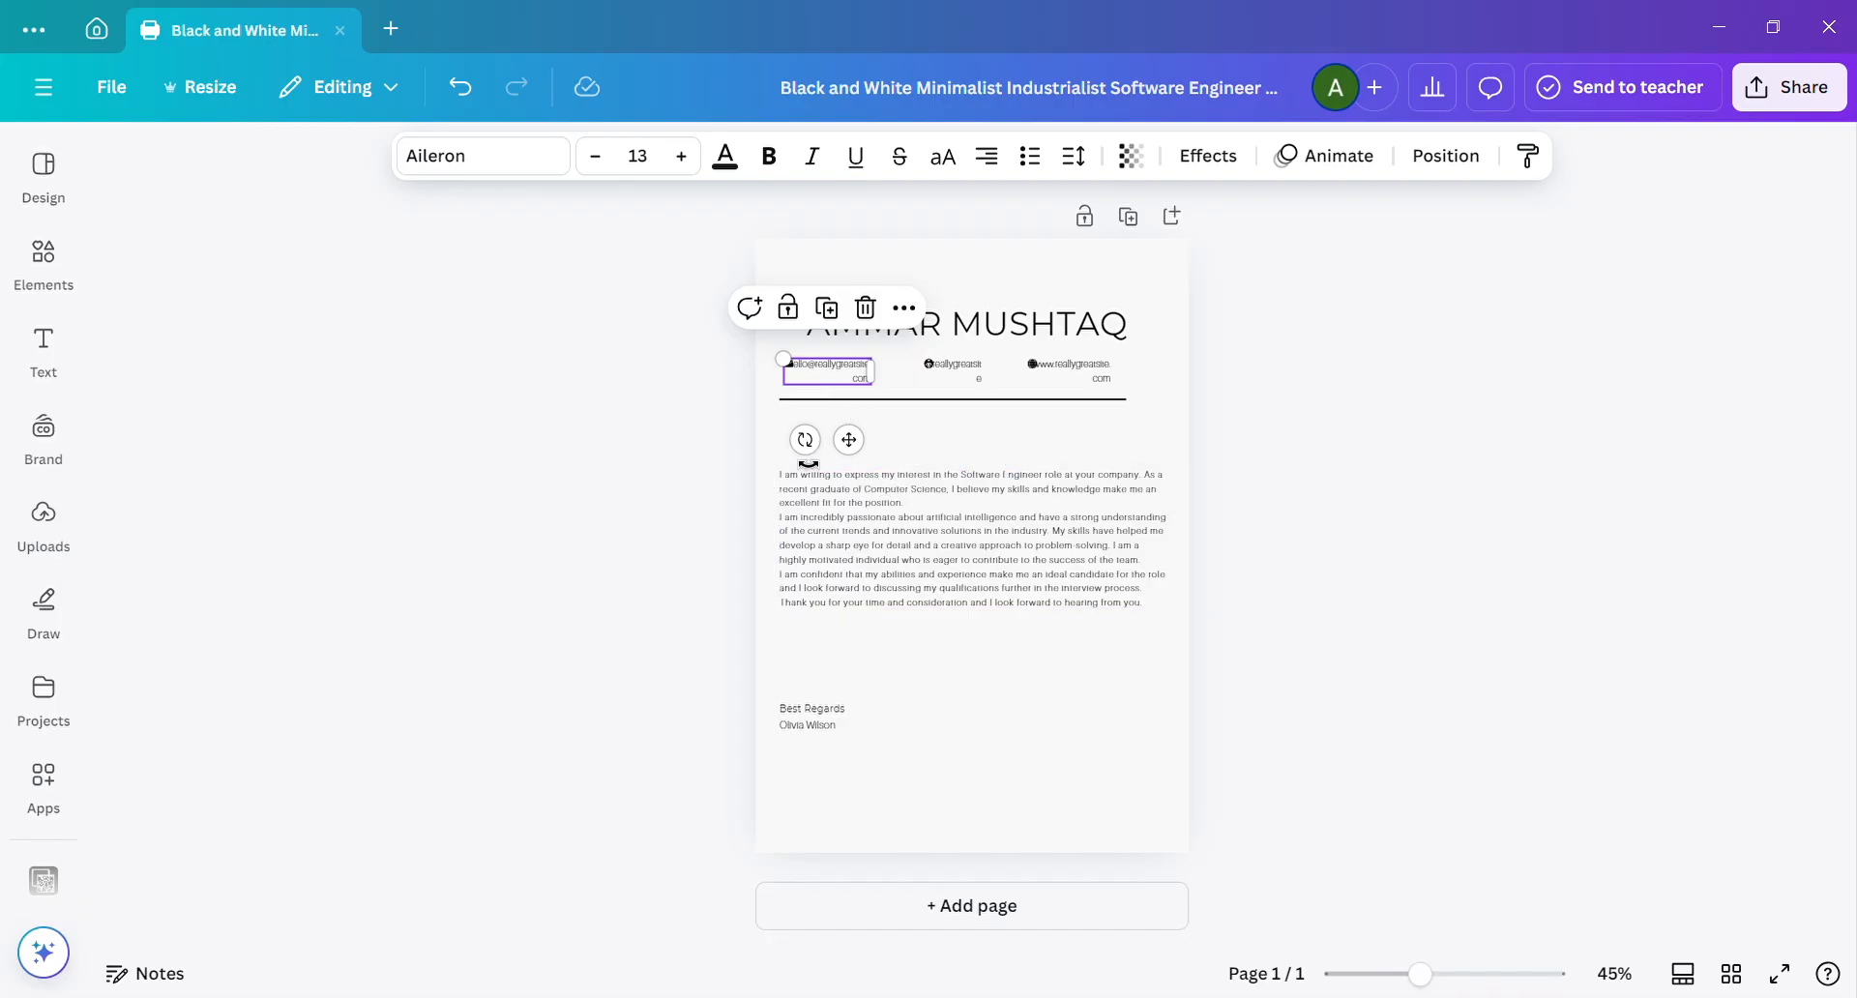
click(766, 452)
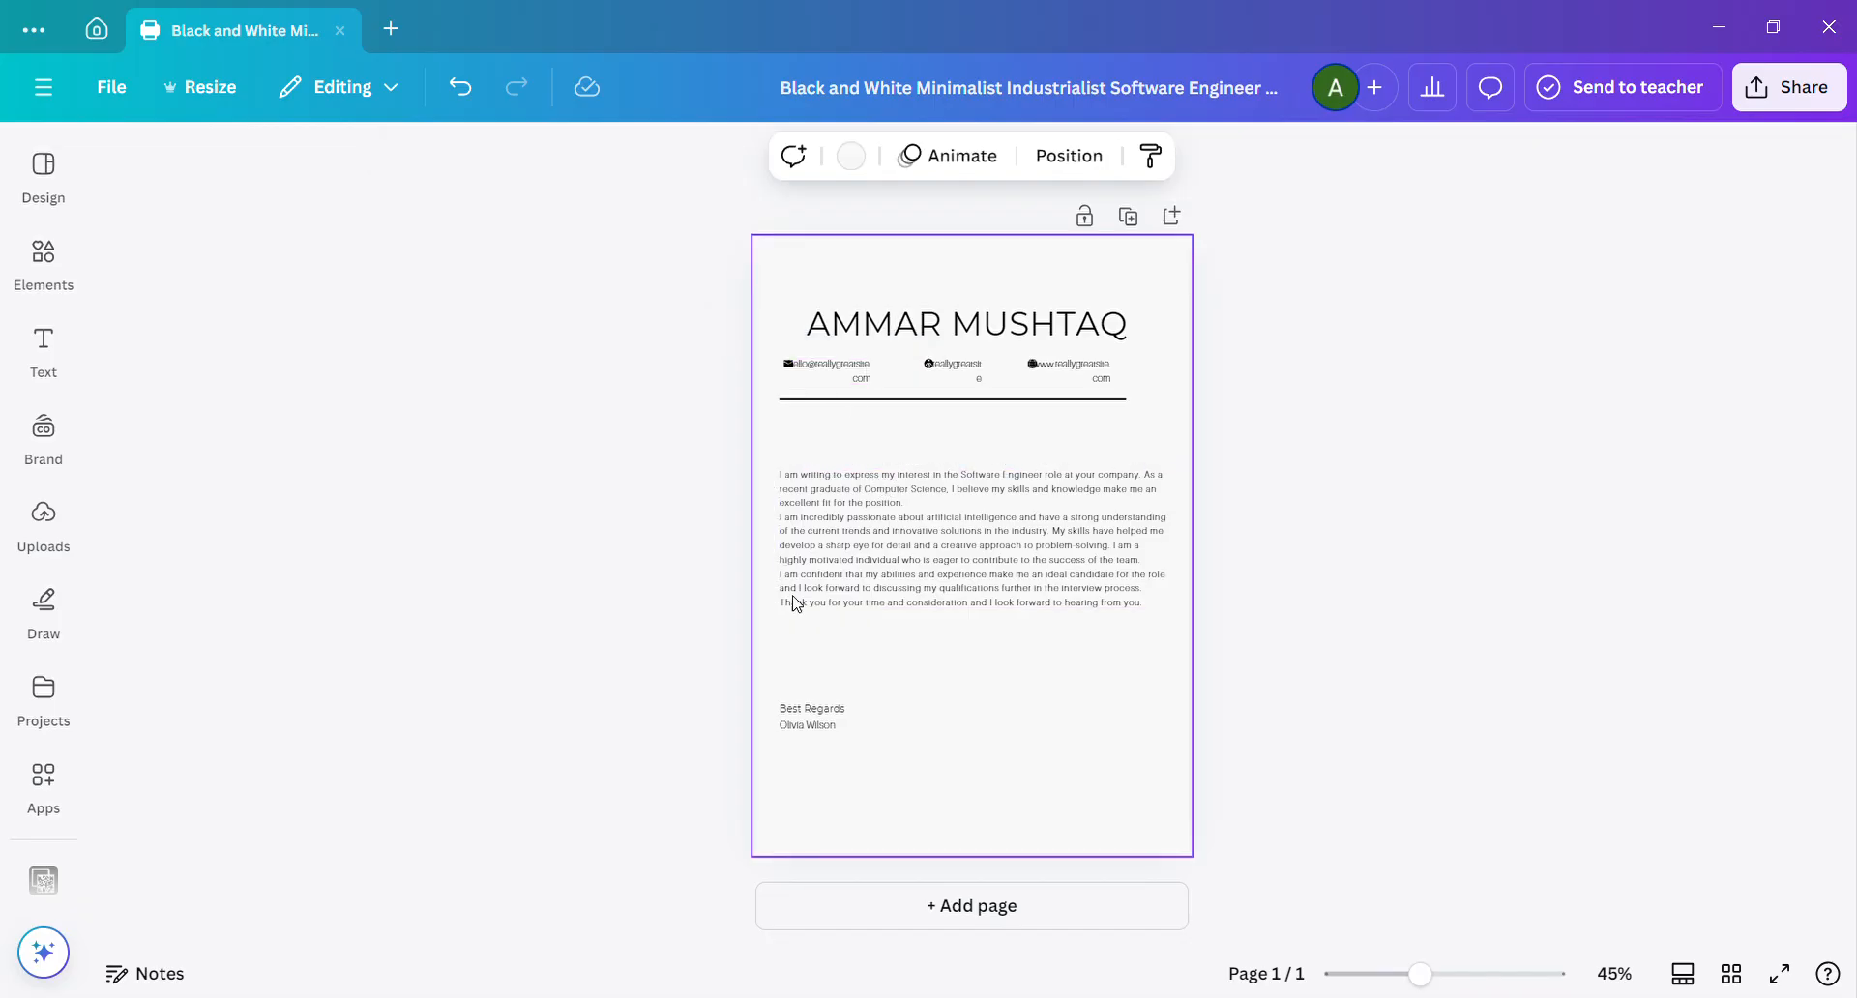
Duplicate the "Best Regards" line and place the copy just below the header's divider line.
click(826, 713)
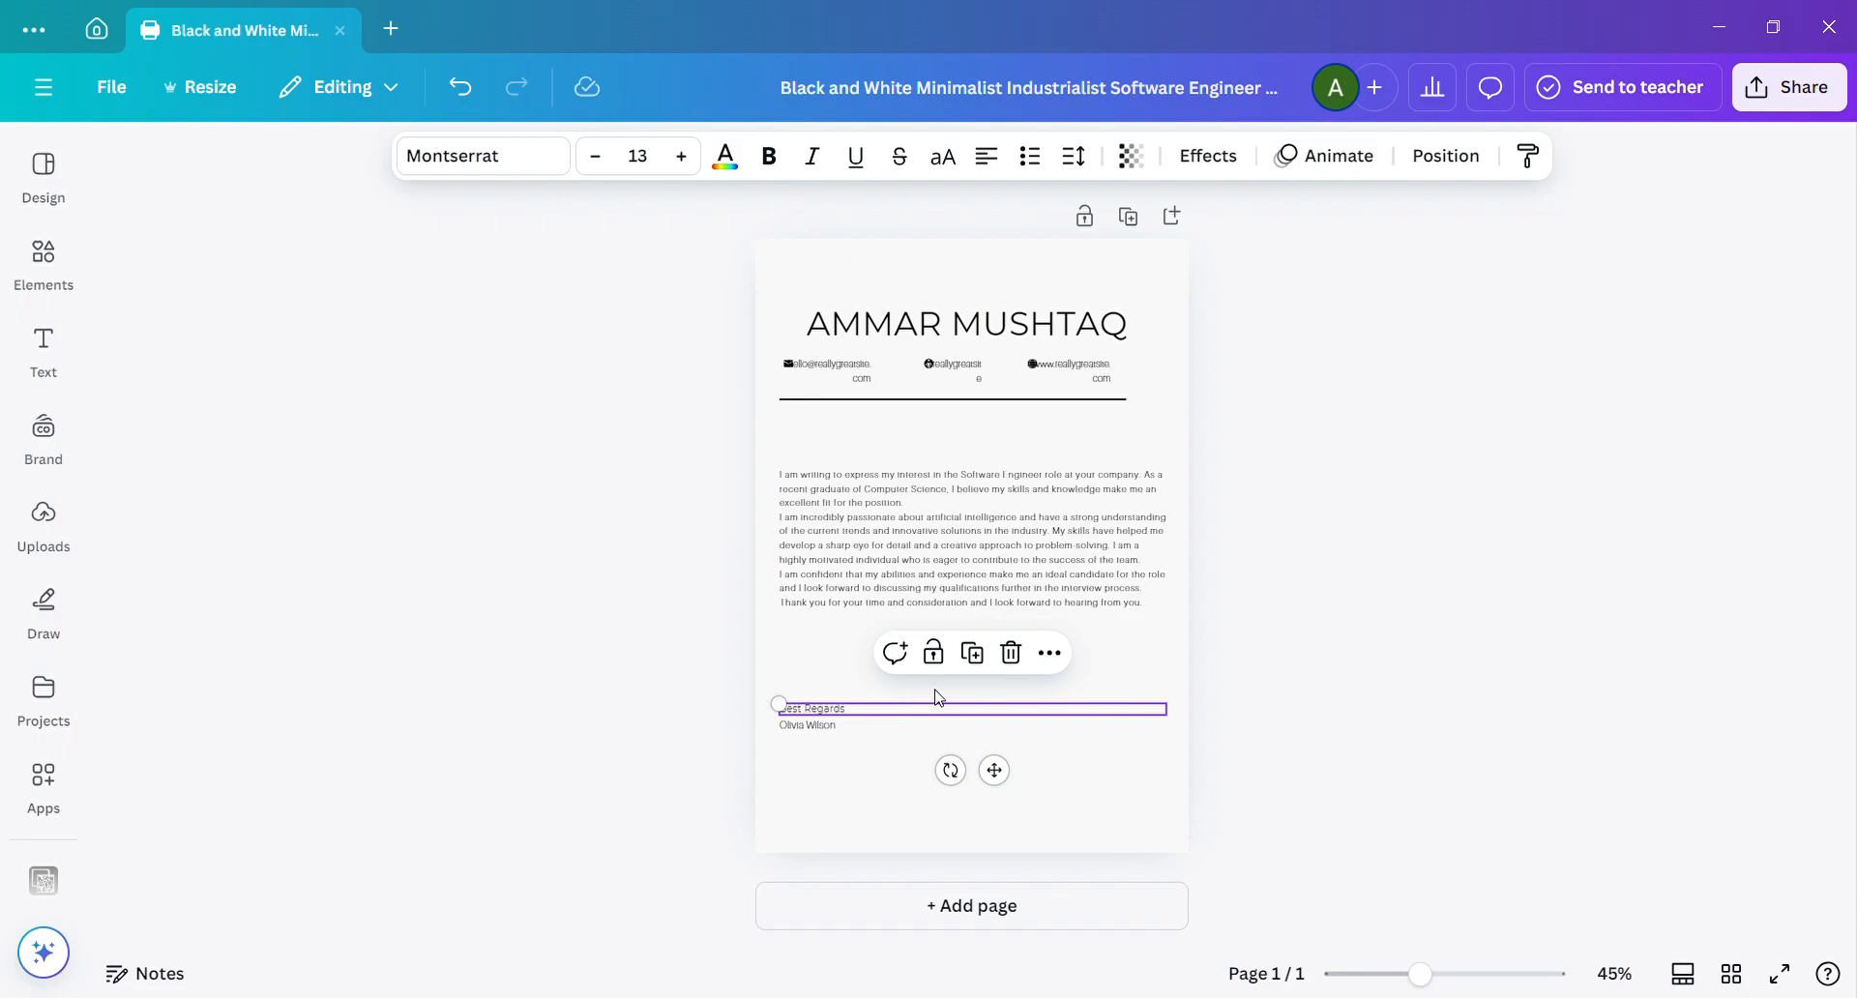
click(977, 654)
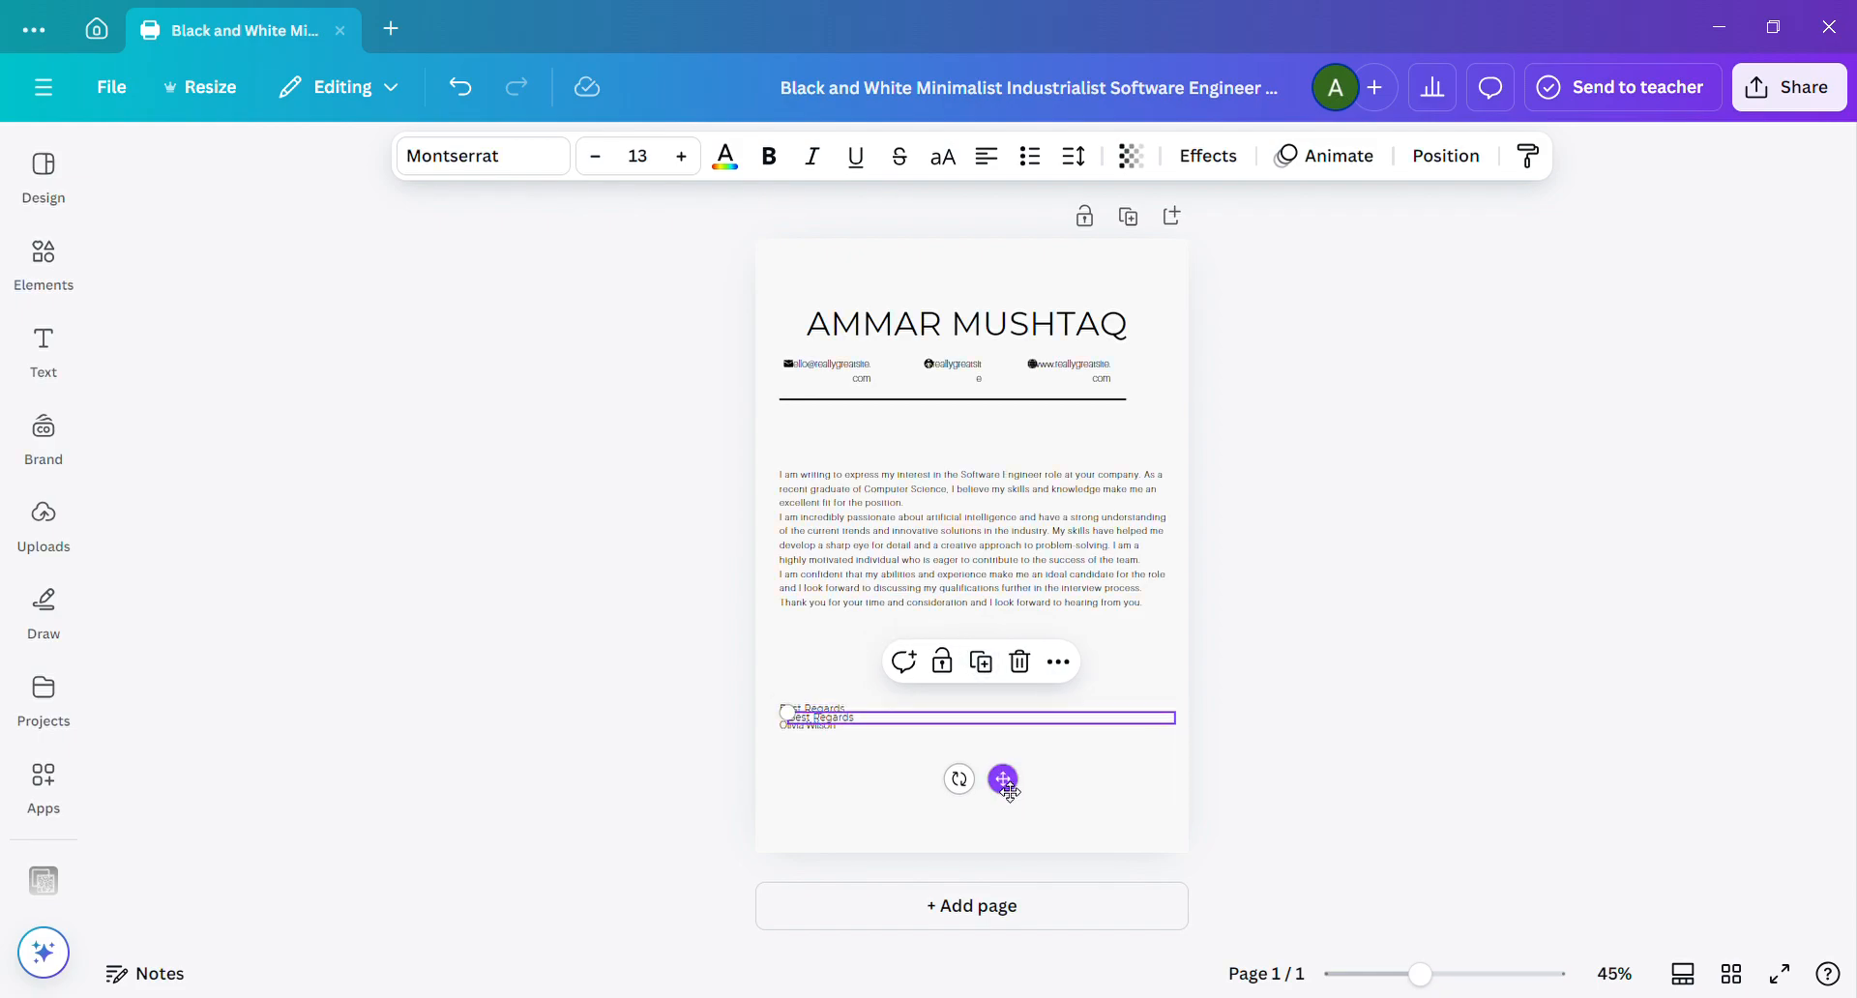
drag(1004, 781, 1002, 495)
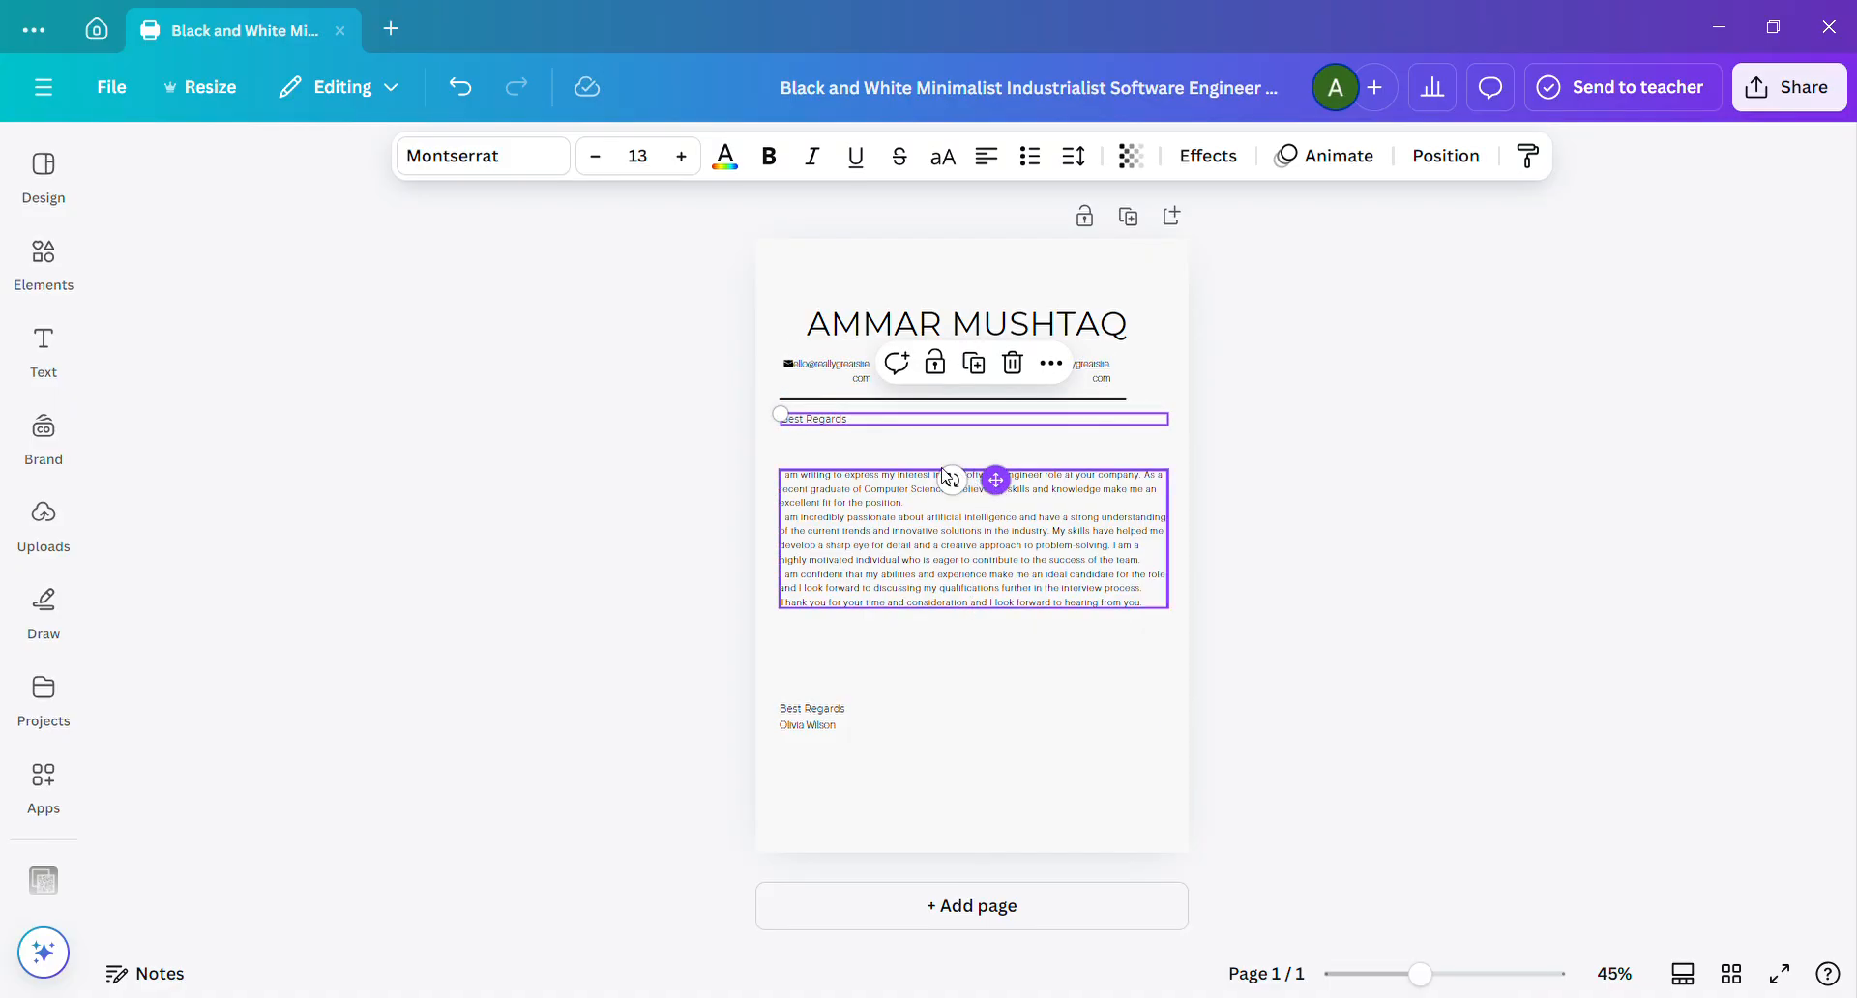
Replace the text of the copied line below the divider with "DEAR HIRING MANAGER".
double_click(916, 429)
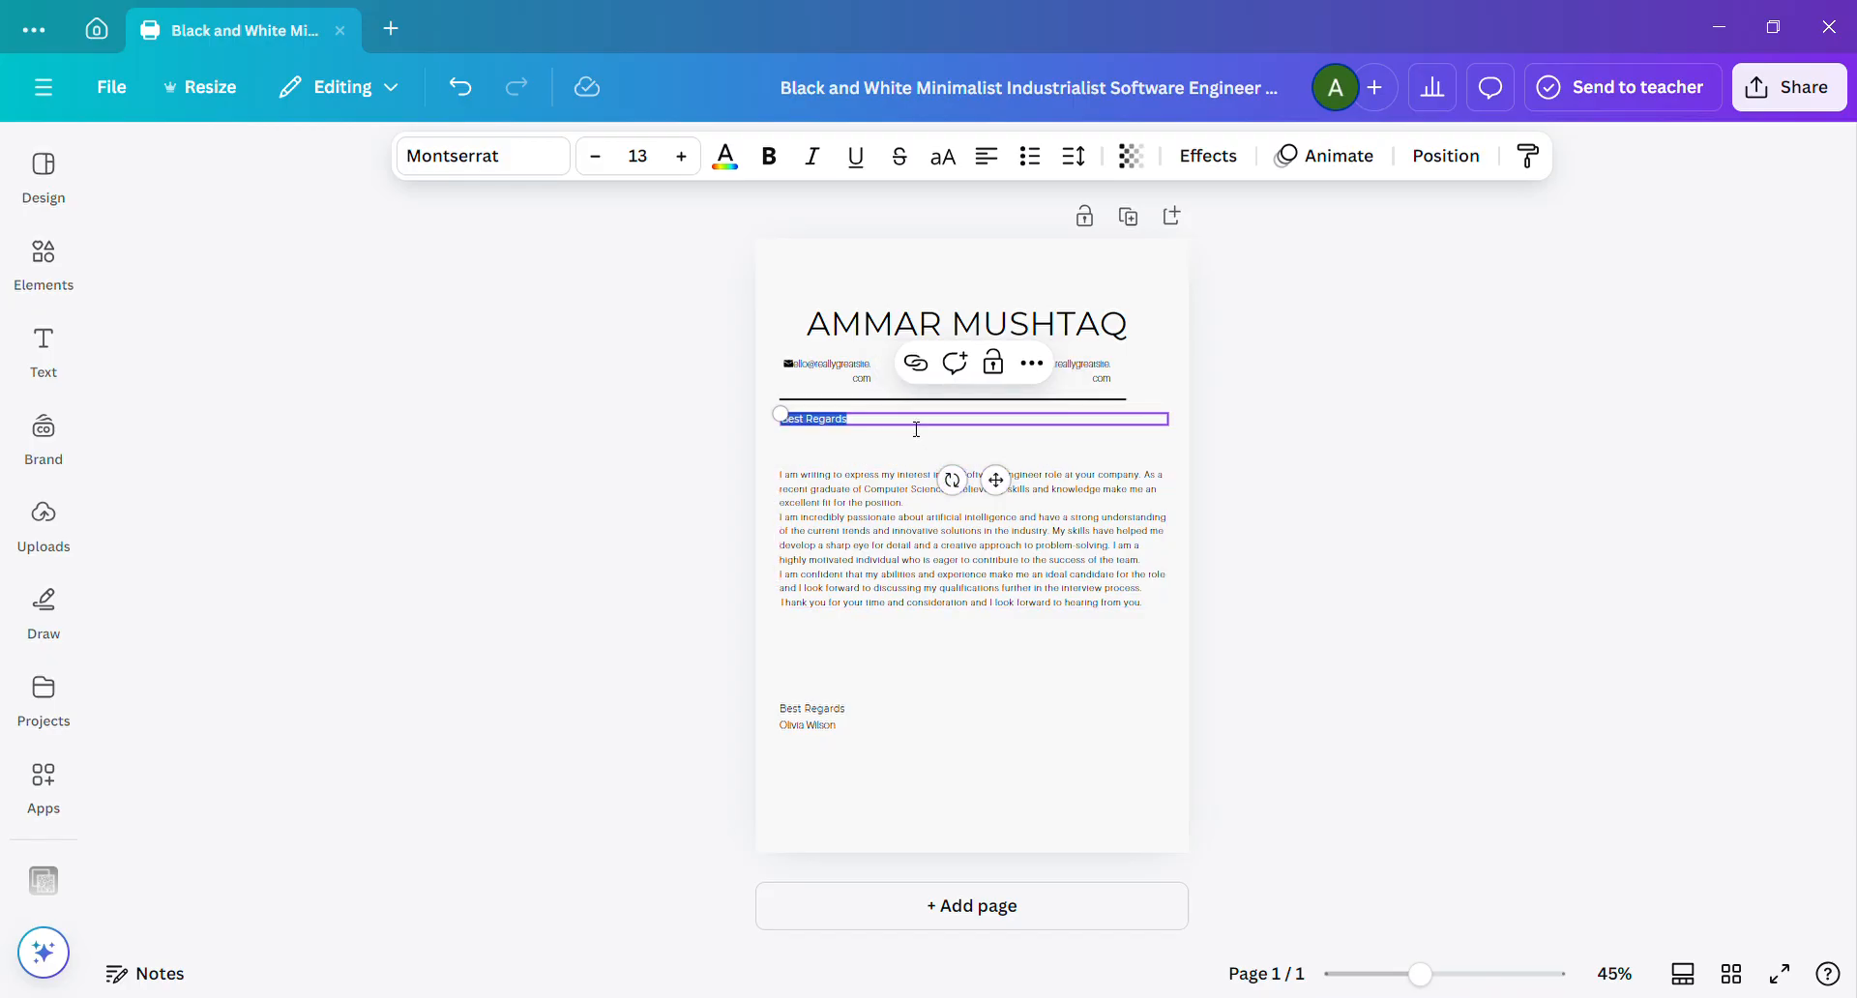
text(DEAR)
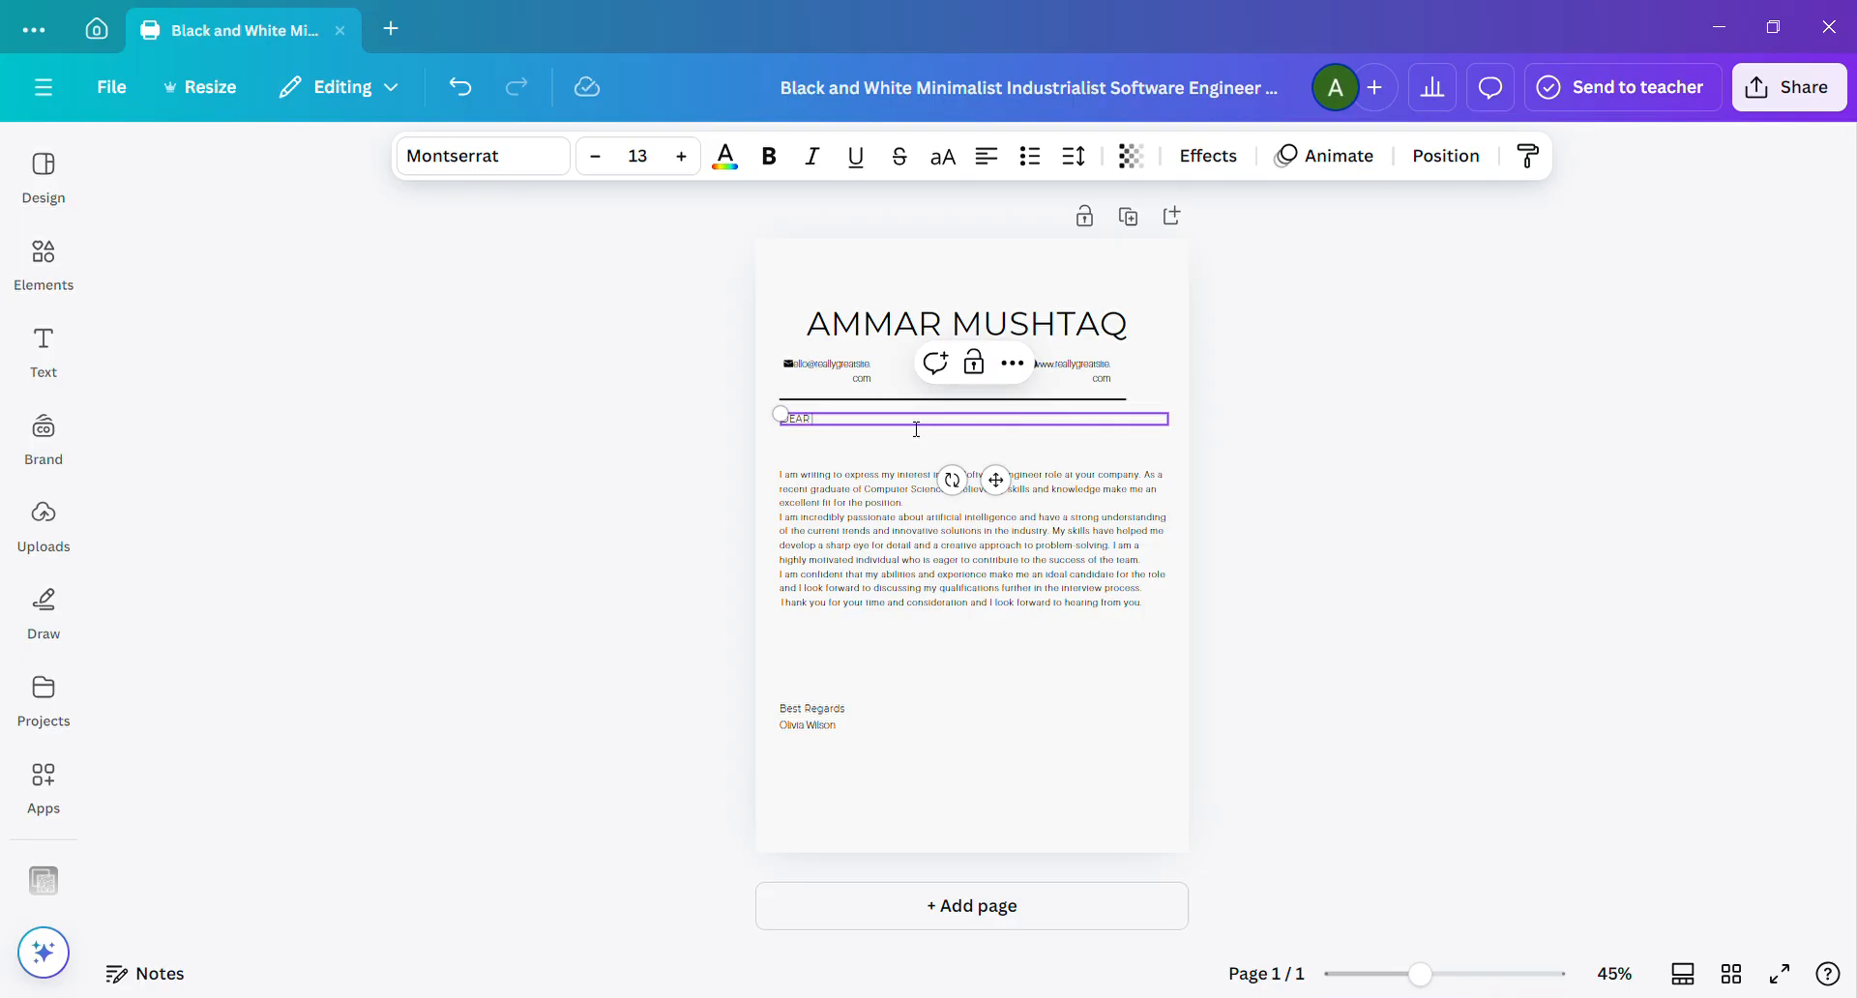
text( HIRING MANAGER)
key(ctrl+a)
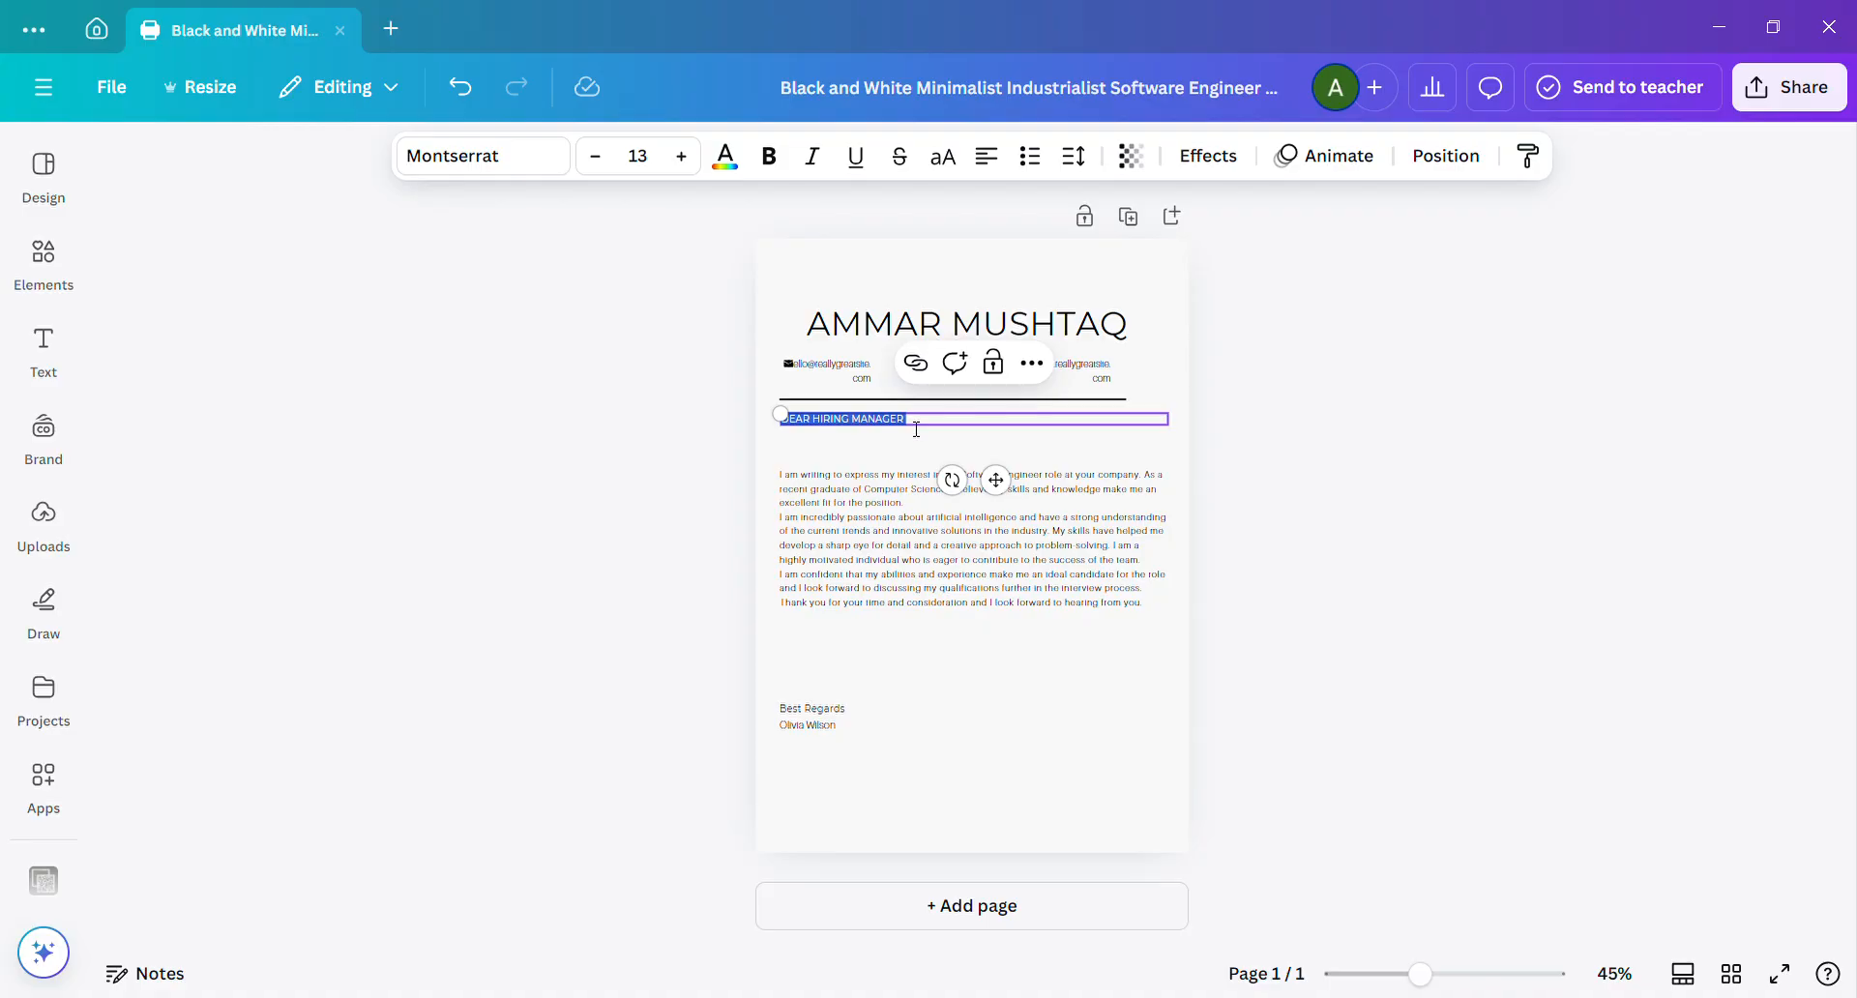
Move the letter's body paragraph up directly below the greeting line and close the cover letter design.
click(1031, 540)
drag(990, 576, 992, 543)
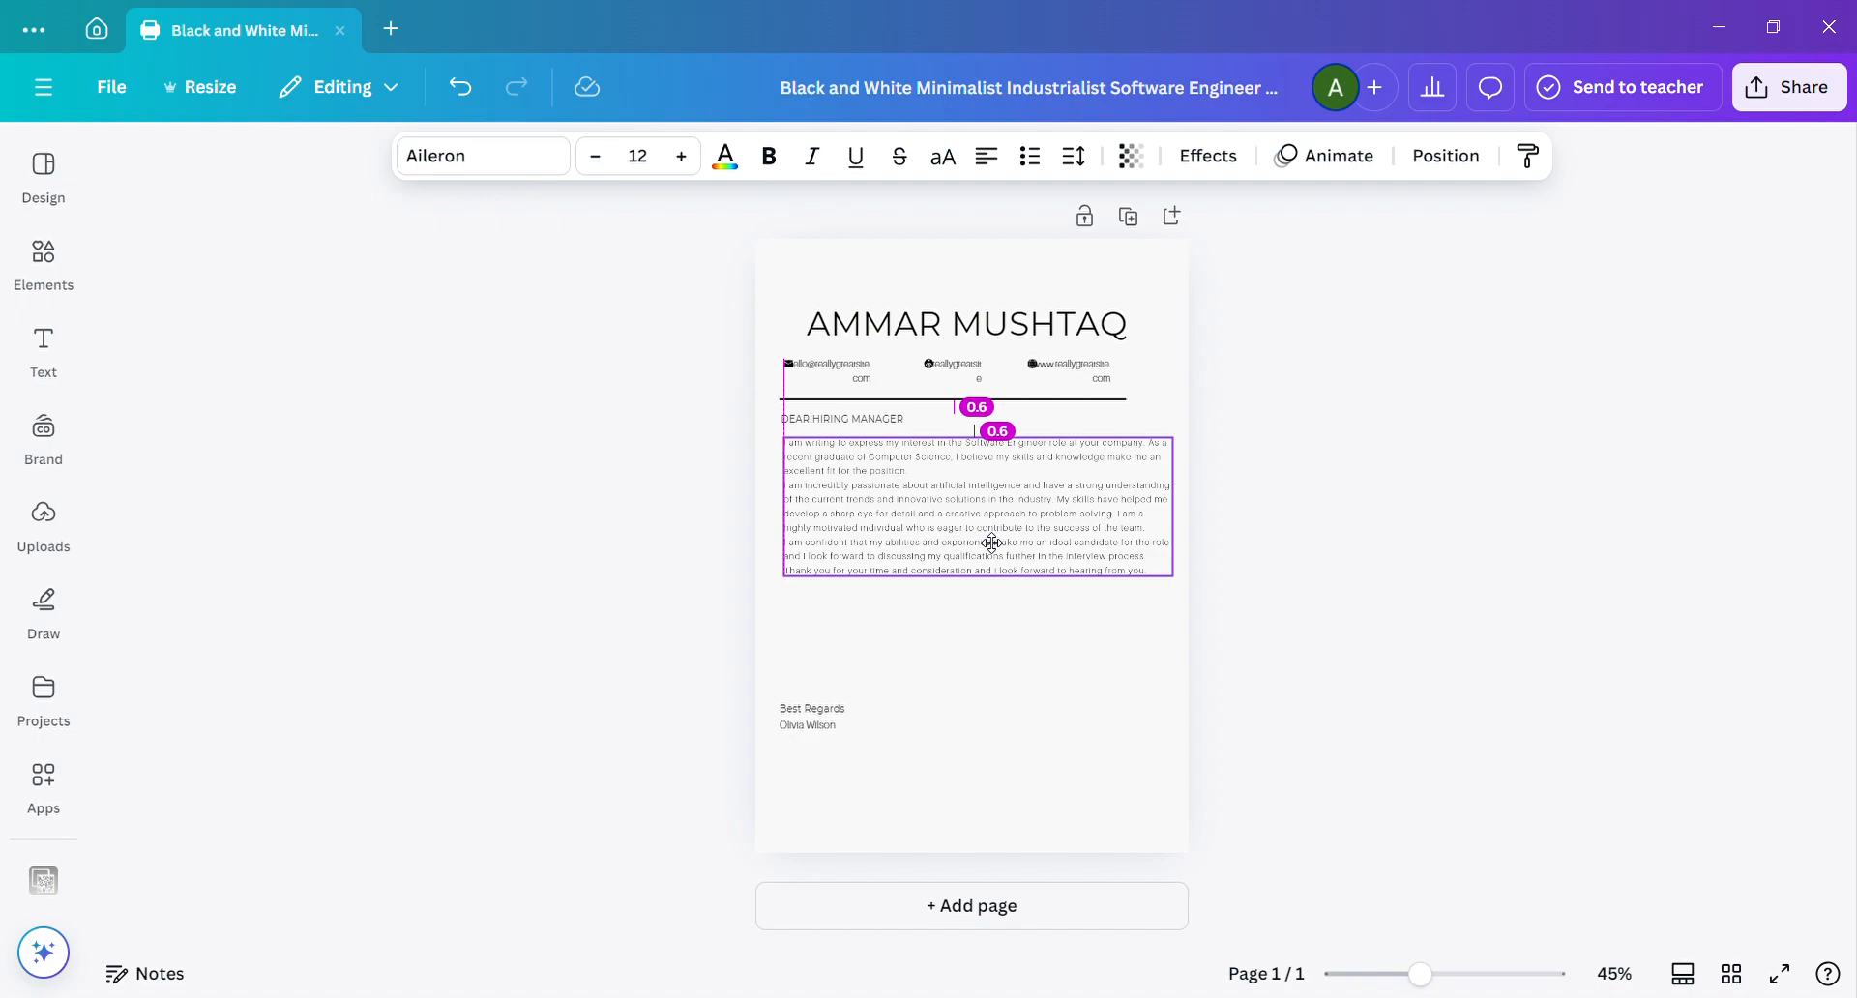
drag(991, 543, 991, 543)
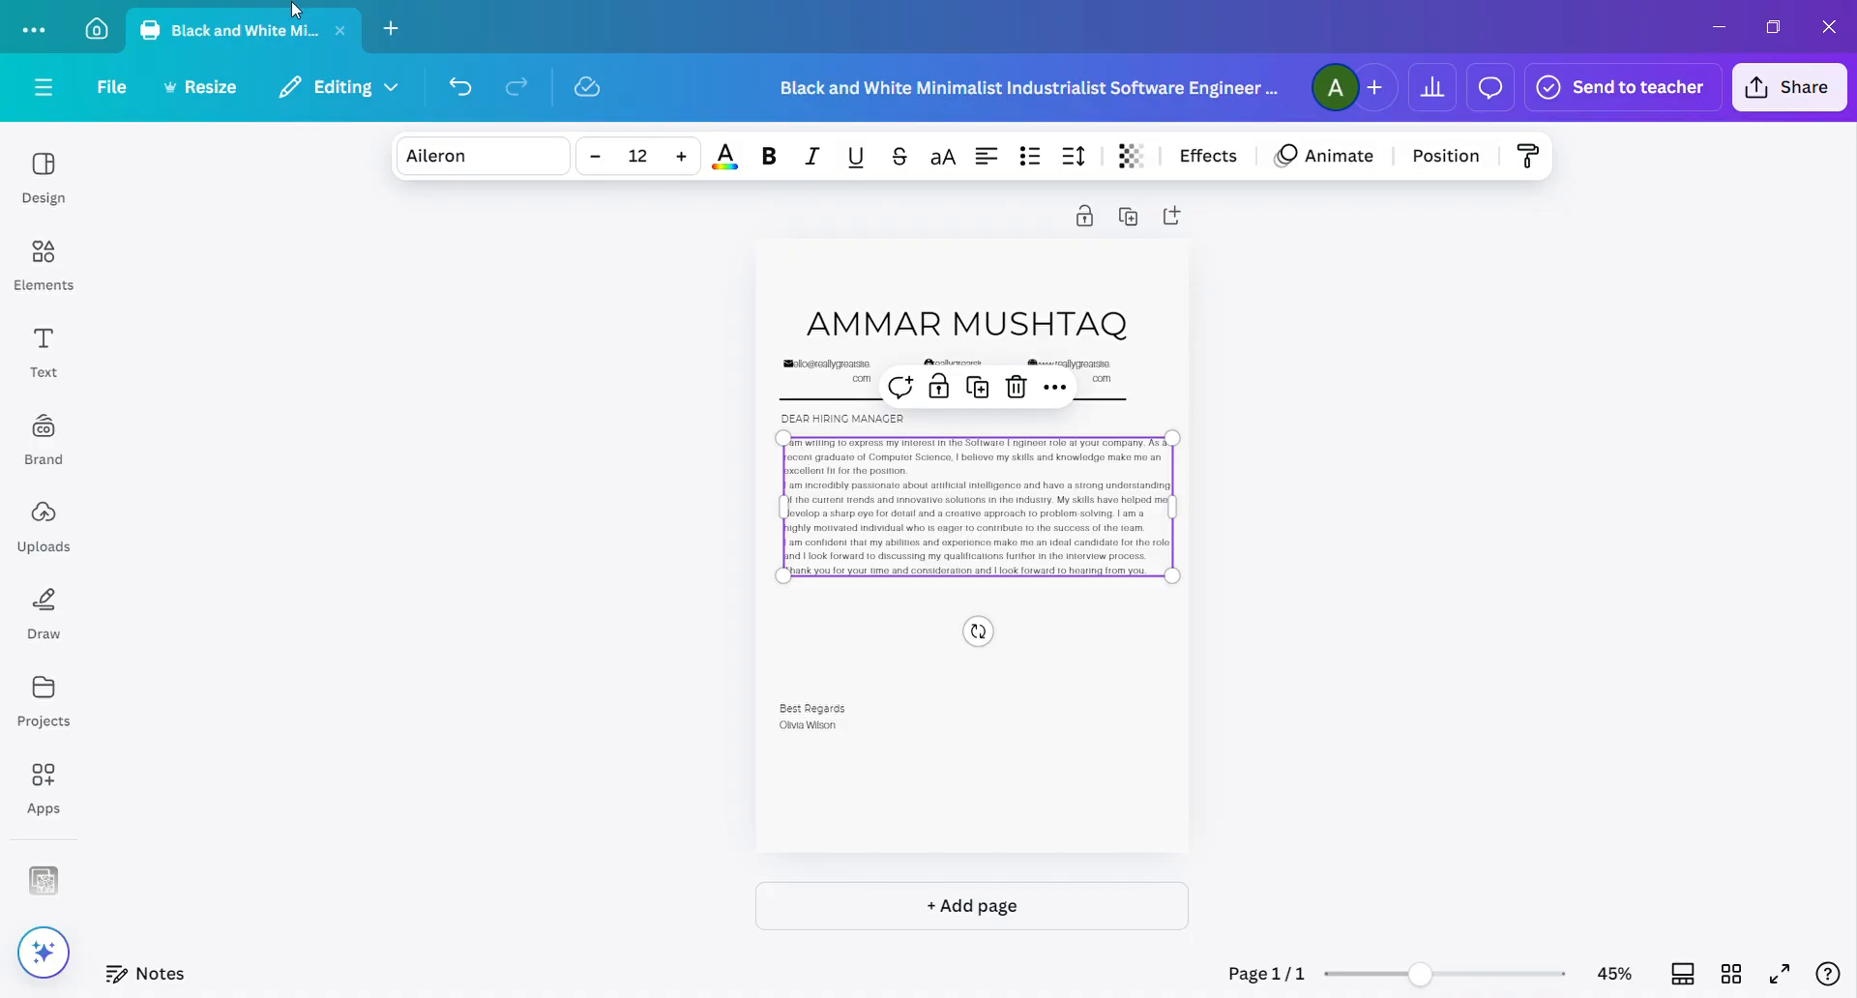
click(340, 31)
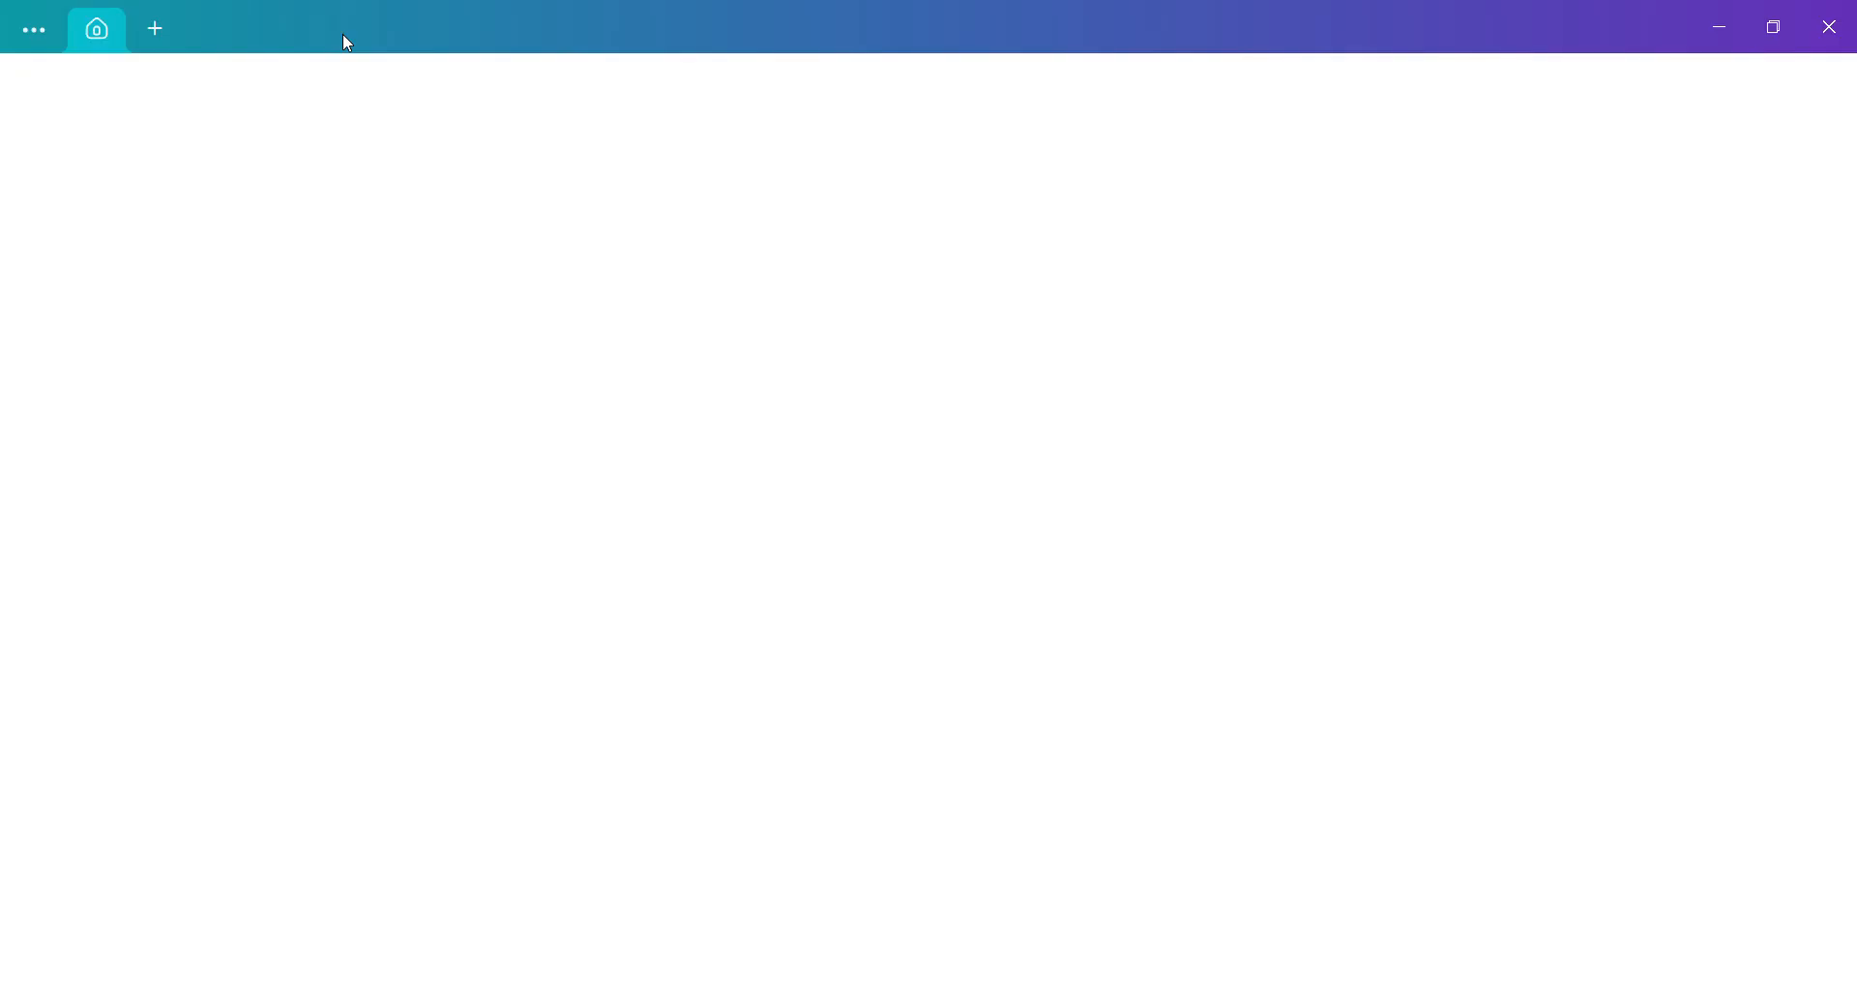